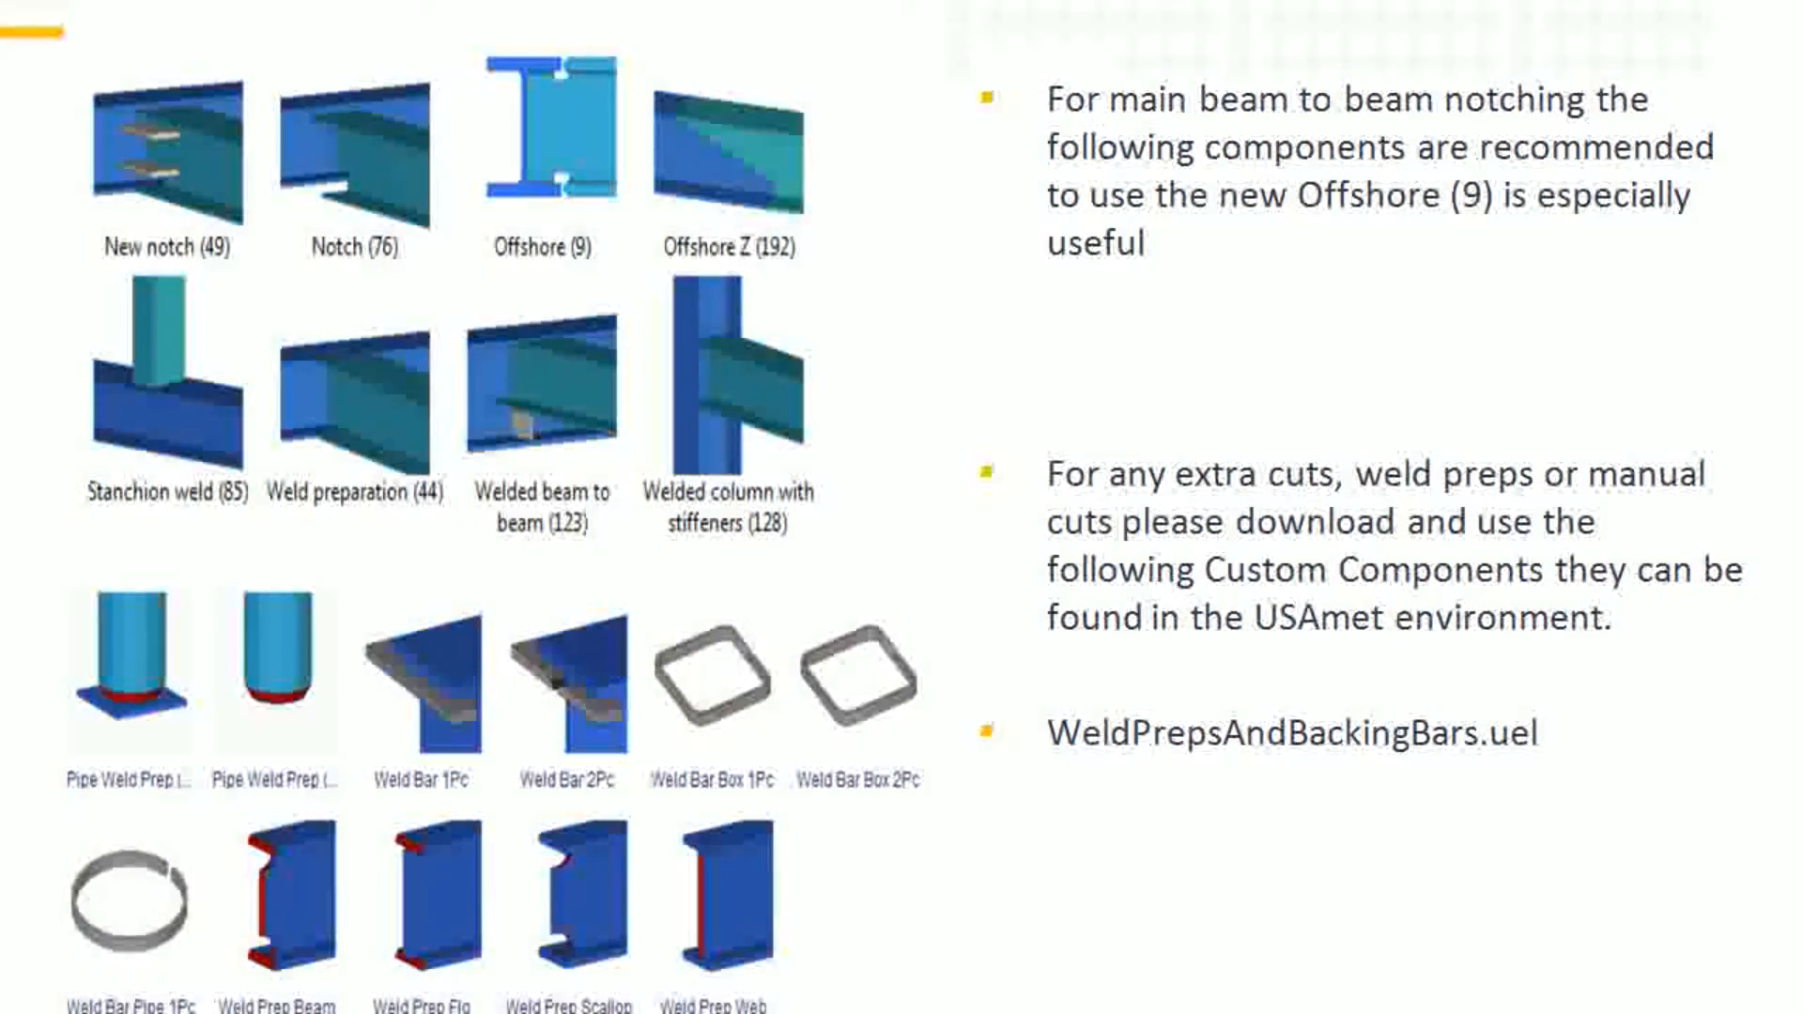
{"action": "key", "text": "Right"}
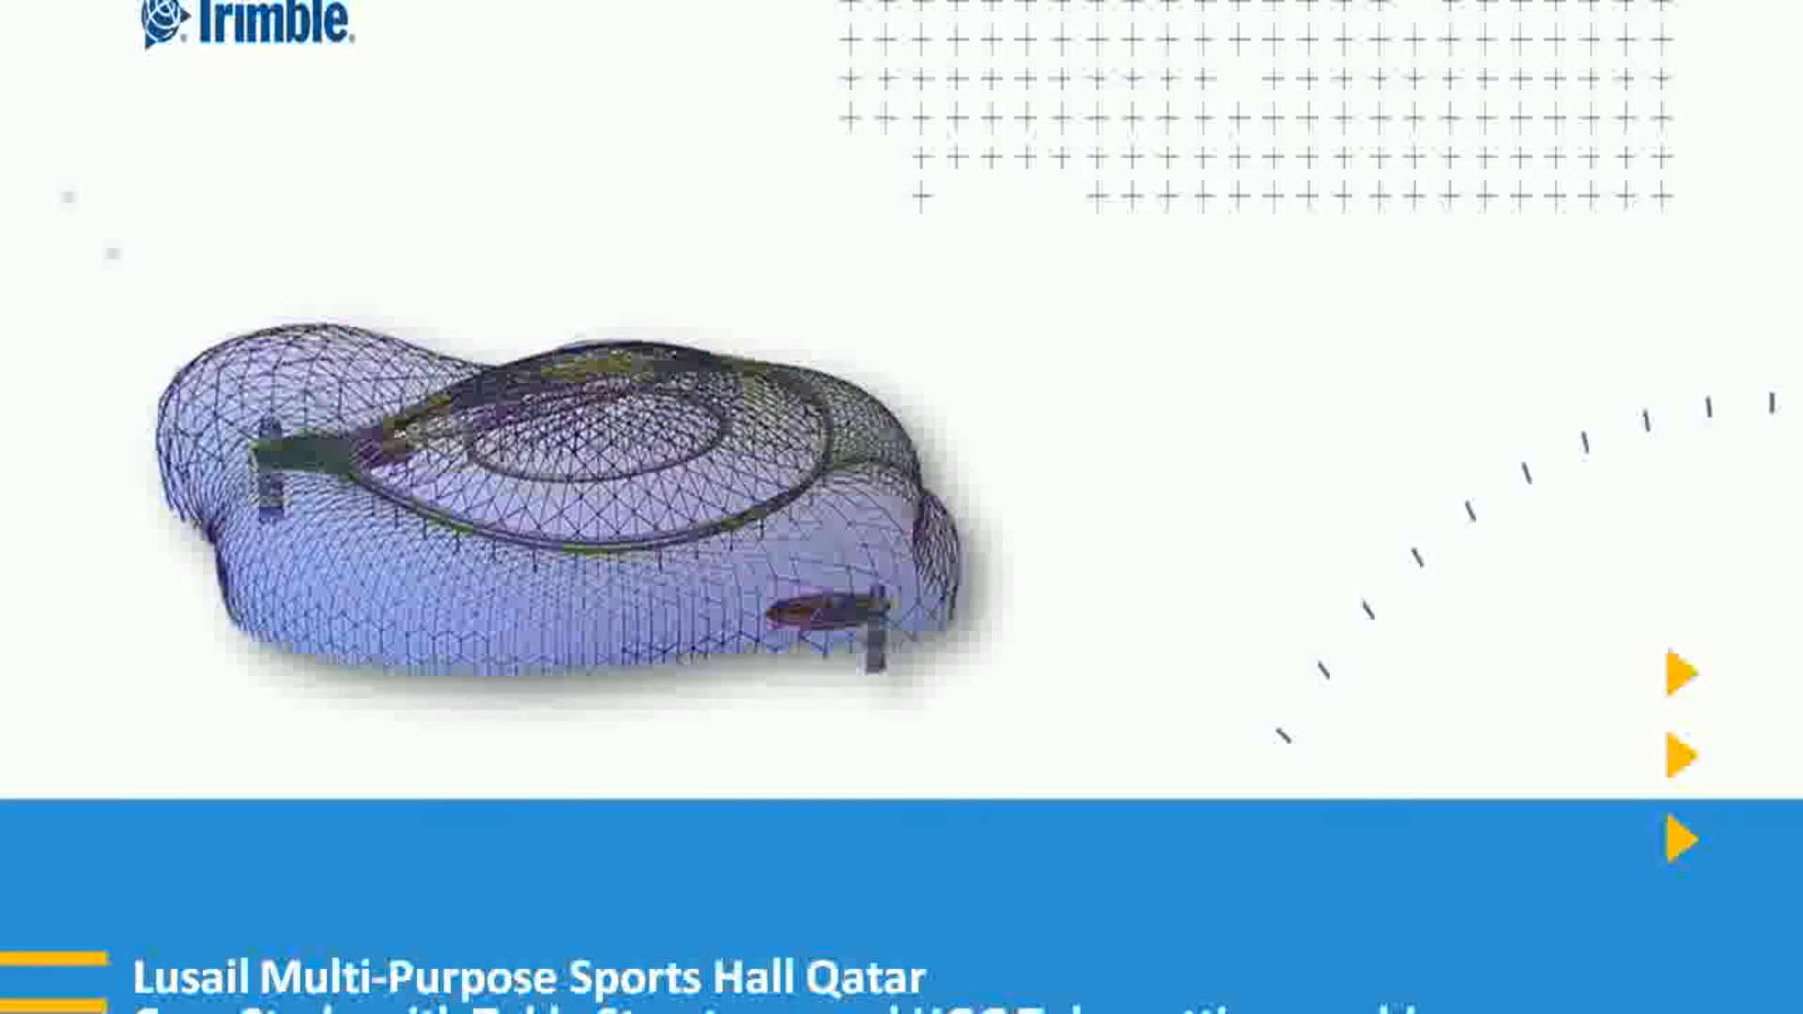
{"action": "key", "text": "Escape"}
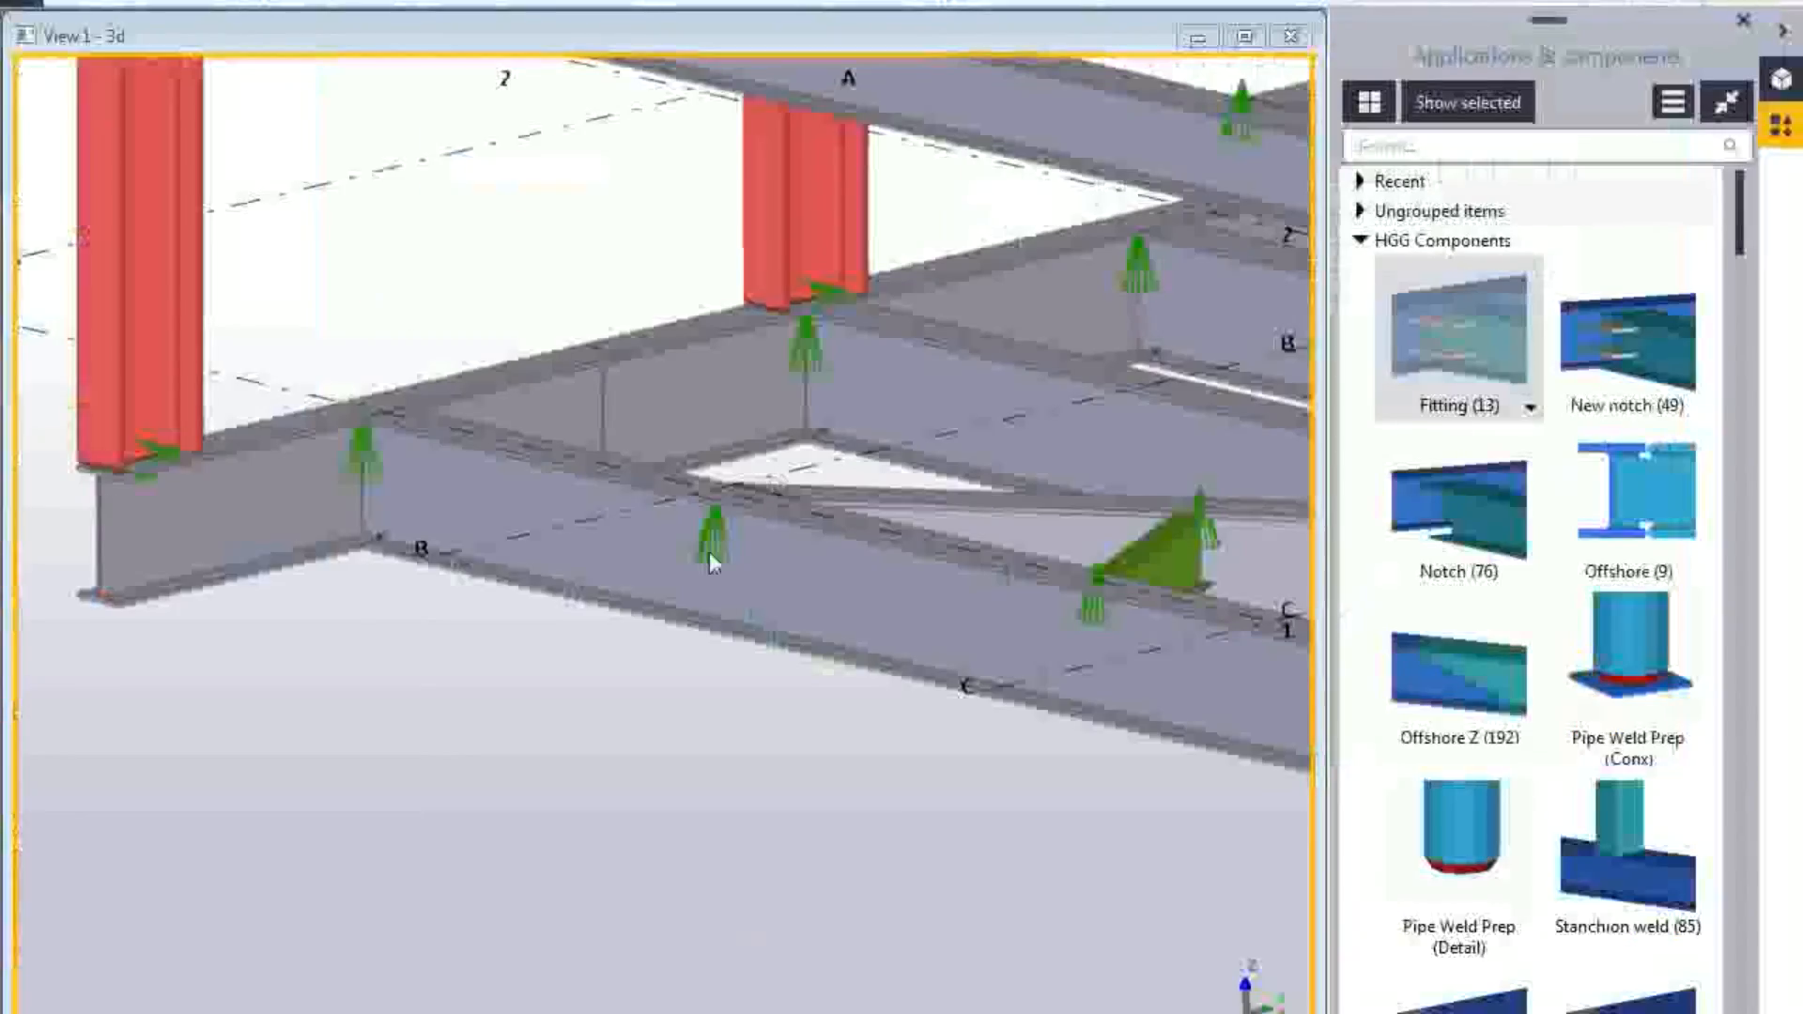
Inspect the Welded column with stiffeners (128) settings of a beam-to-column connection at the top of the frame, then close them.
{"action": "middle_click_drag", "start_coordinate": [791, 483], "coordinate": [532, 612], "text": "ctrl"}
{"action": "scroll", "coordinate": [489, 601], "scroll_direction": "up", "scroll_amount": 3}
{"action": "scroll", "coordinate": [488, 601], "scroll_direction": "down", "scroll_amount": 3}
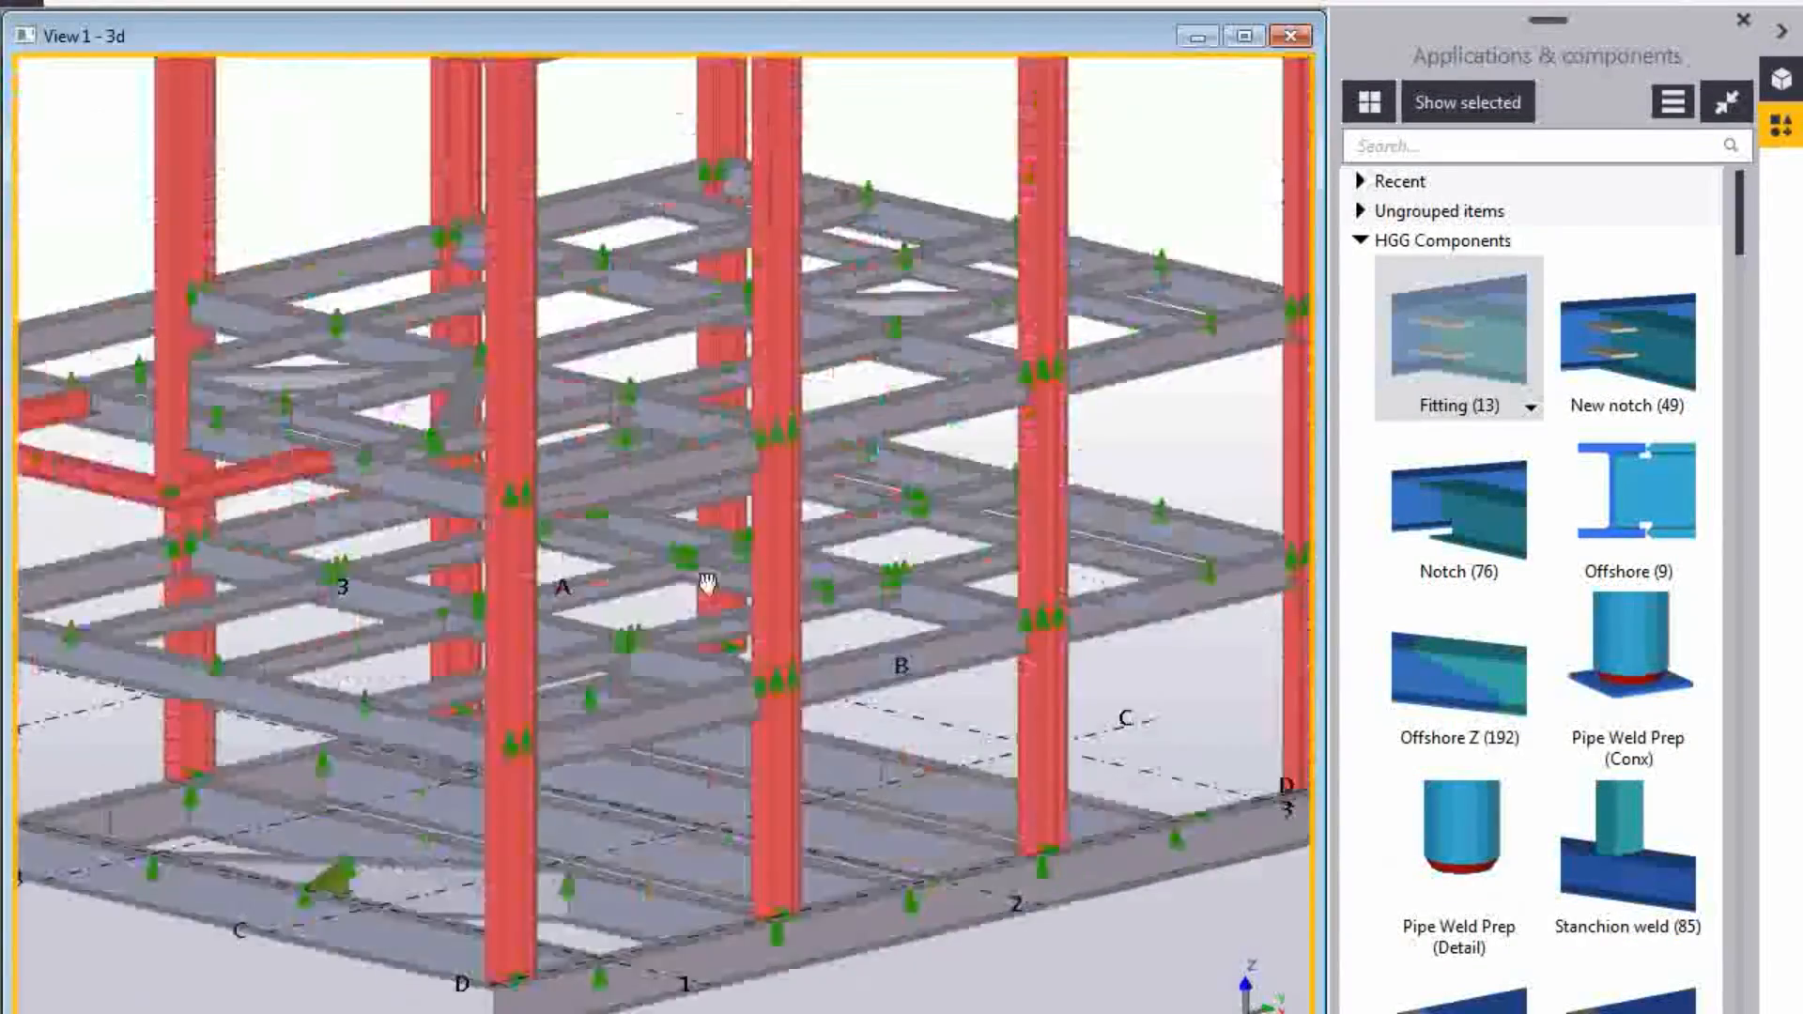
{"action": "middle_click_drag", "start_coordinate": [833, 491], "coordinate": [752, 831]}
{"action": "scroll", "coordinate": [900, 422], "scroll_direction": "up", "scroll_amount": 1}
{"action": "scroll", "coordinate": [904, 434], "scroll_direction": "up", "scroll_amount": 8}
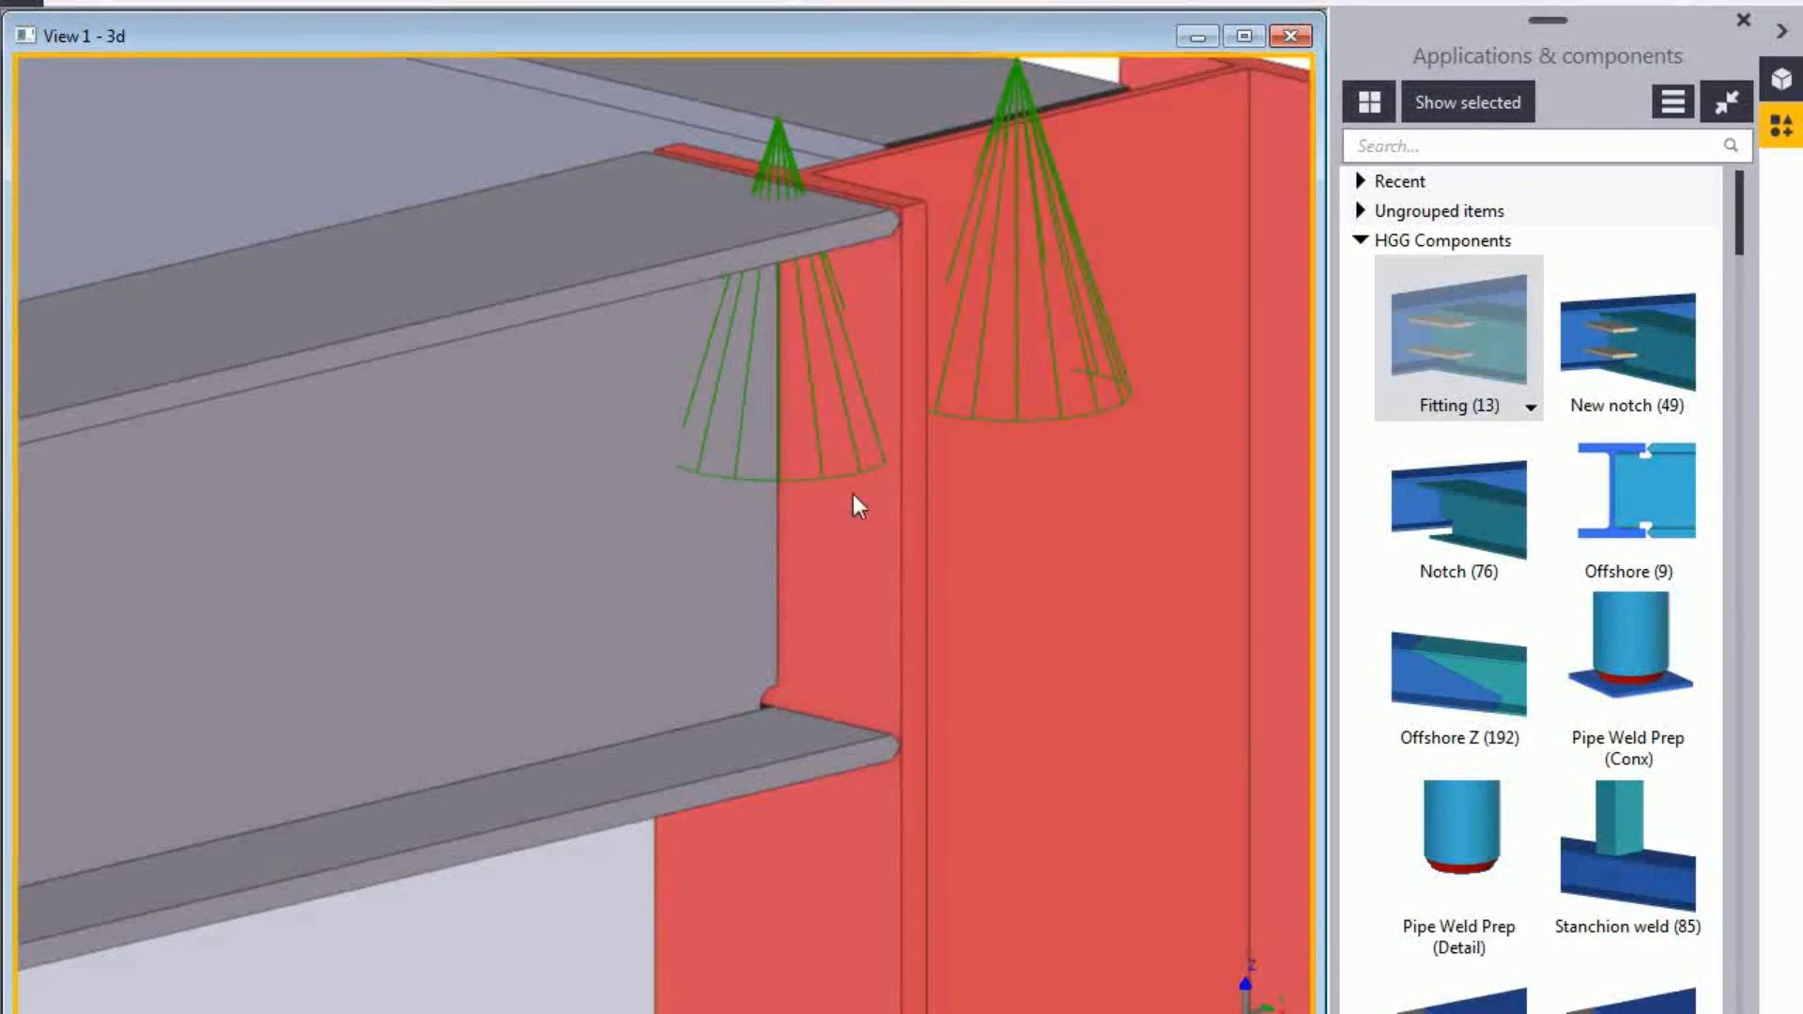
{"action": "double_click", "coordinate": [841, 471]}
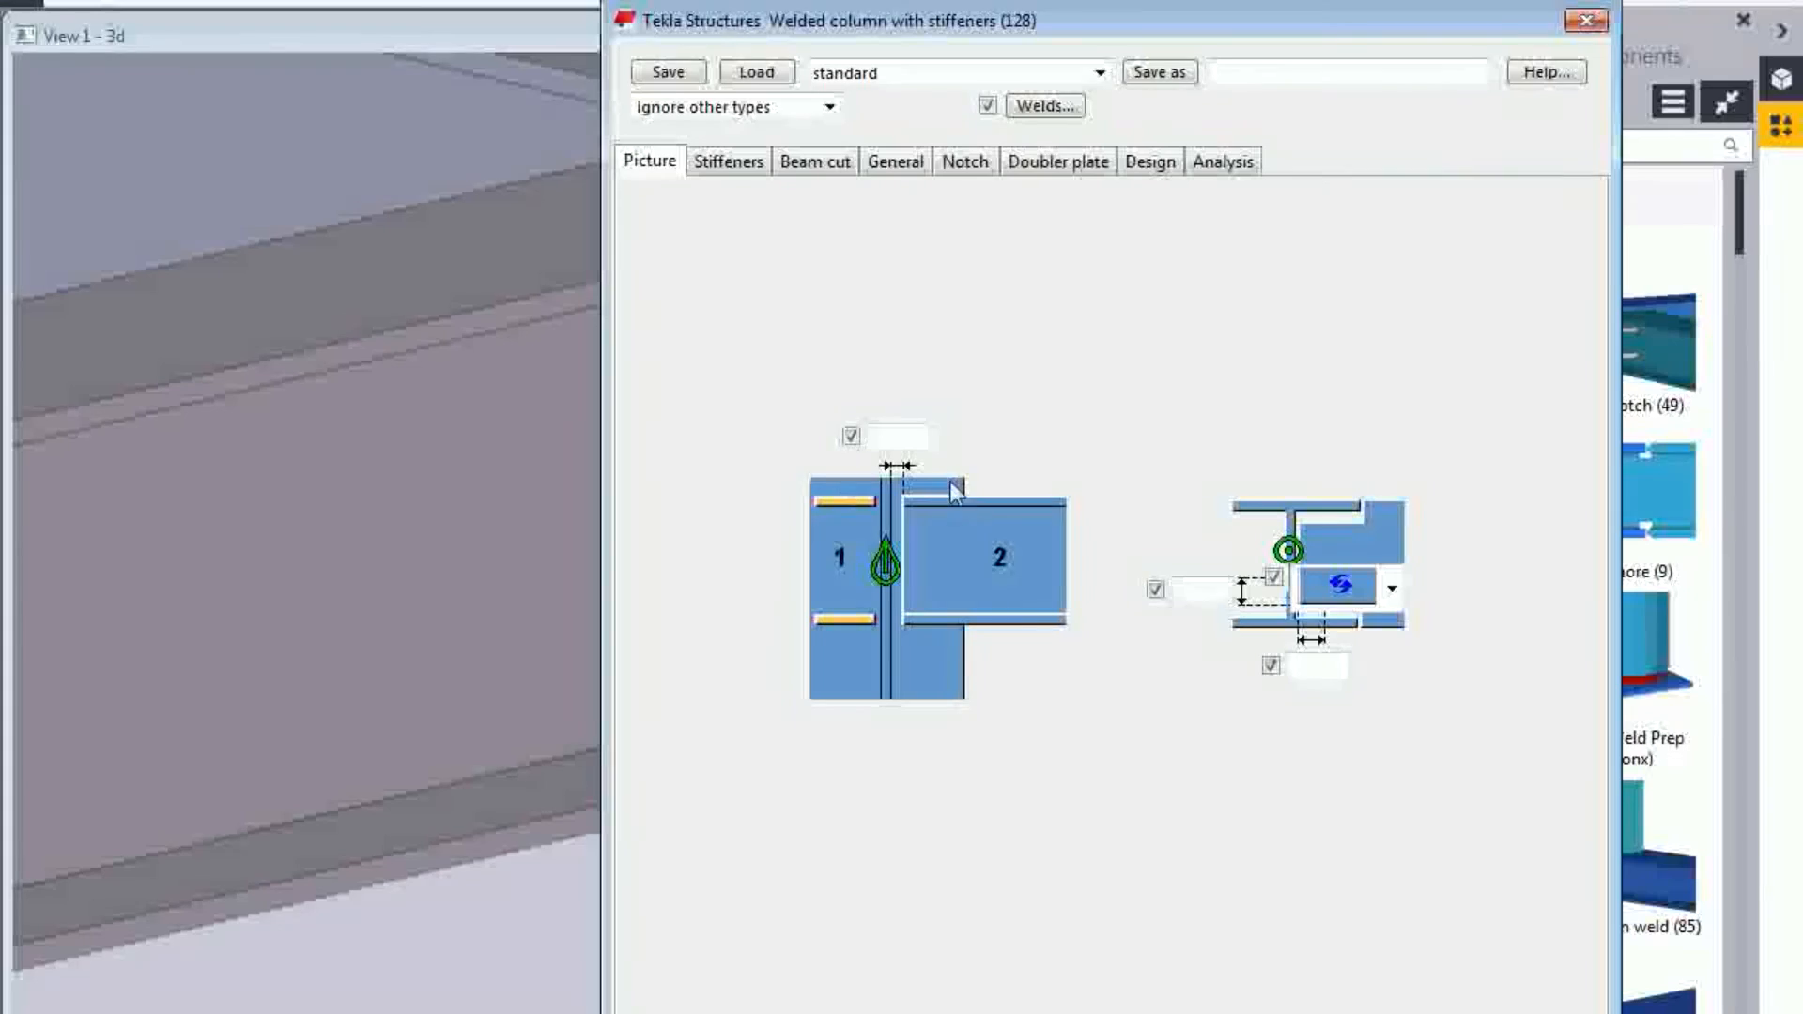
{"action": "left_click", "coordinate": [1590, 19]}
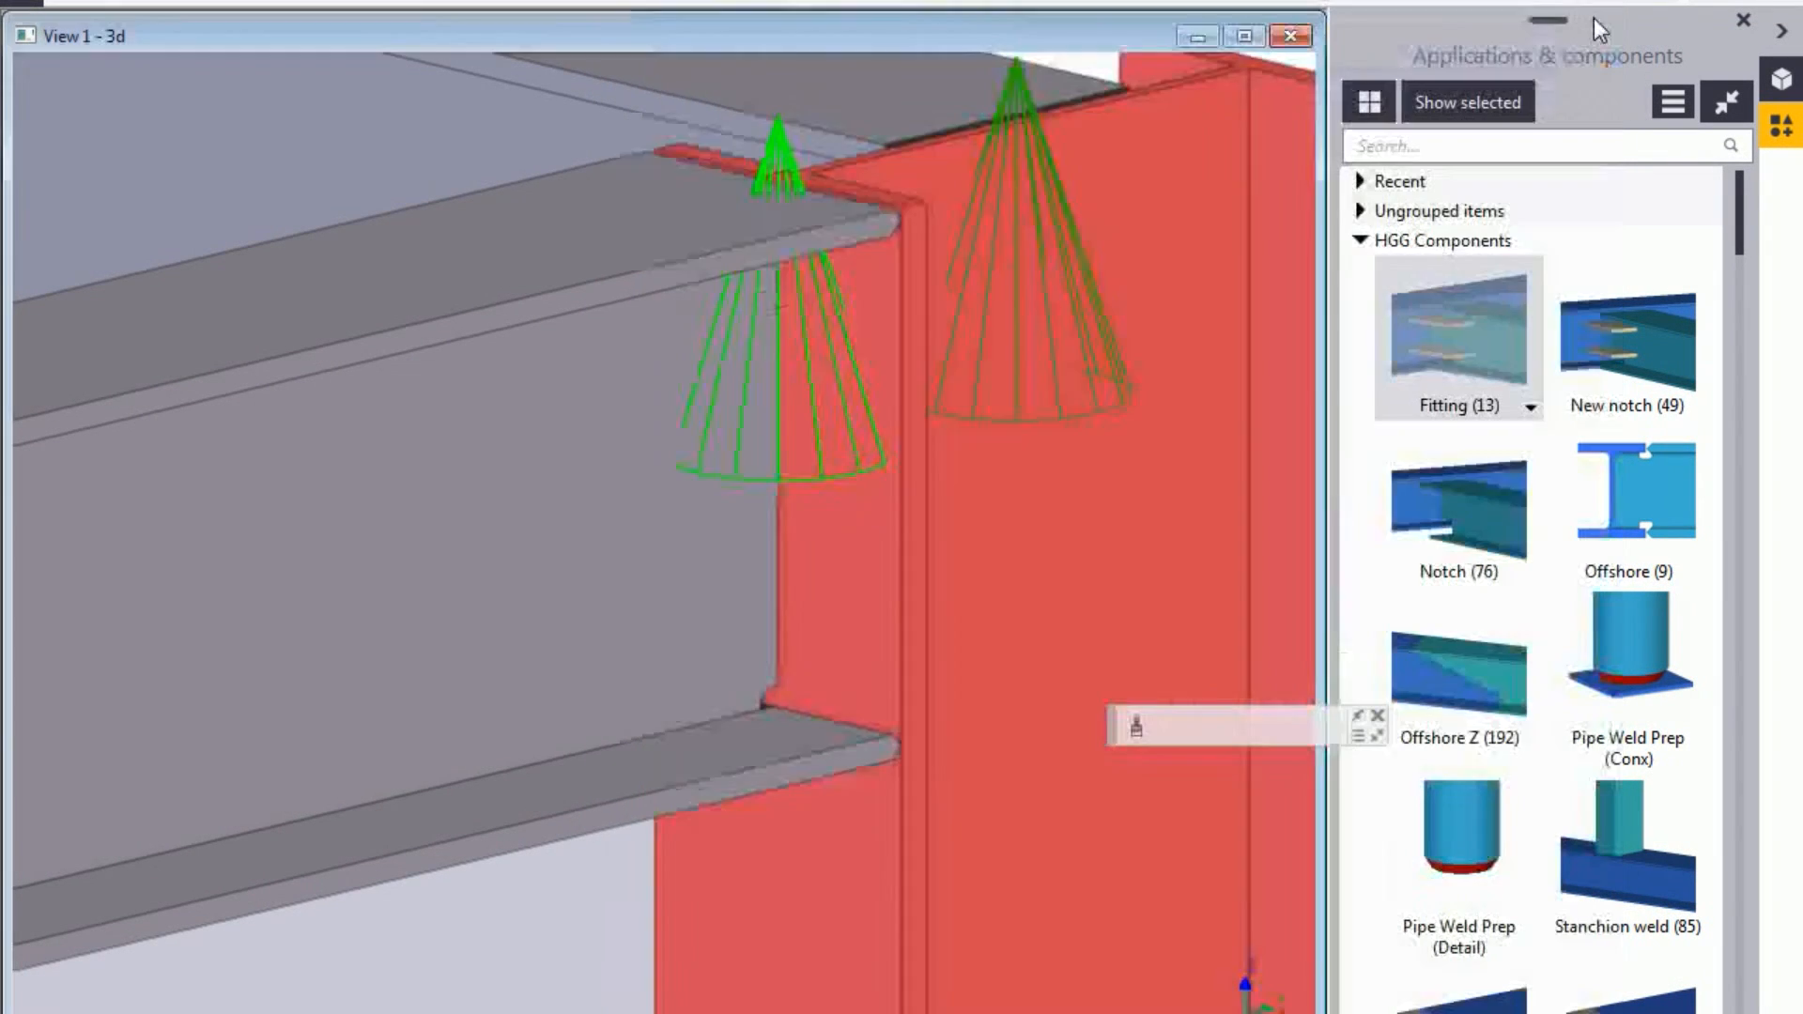
Inspect the Welded beam to beam (123) settings of the connection between two top-level beams, then close them.
{"action": "middle_click_drag", "start_coordinate": [773, 374], "coordinate": [757, 483]}
{"action": "scroll", "coordinate": [753, 494], "scroll_direction": "down", "scroll_amount": 4}
{"action": "middle_click_drag", "start_coordinate": [152, 532], "coordinate": [999, 574]}
{"action": "scroll", "coordinate": [629, 366], "scroll_direction": "up", "scroll_amount": 5}
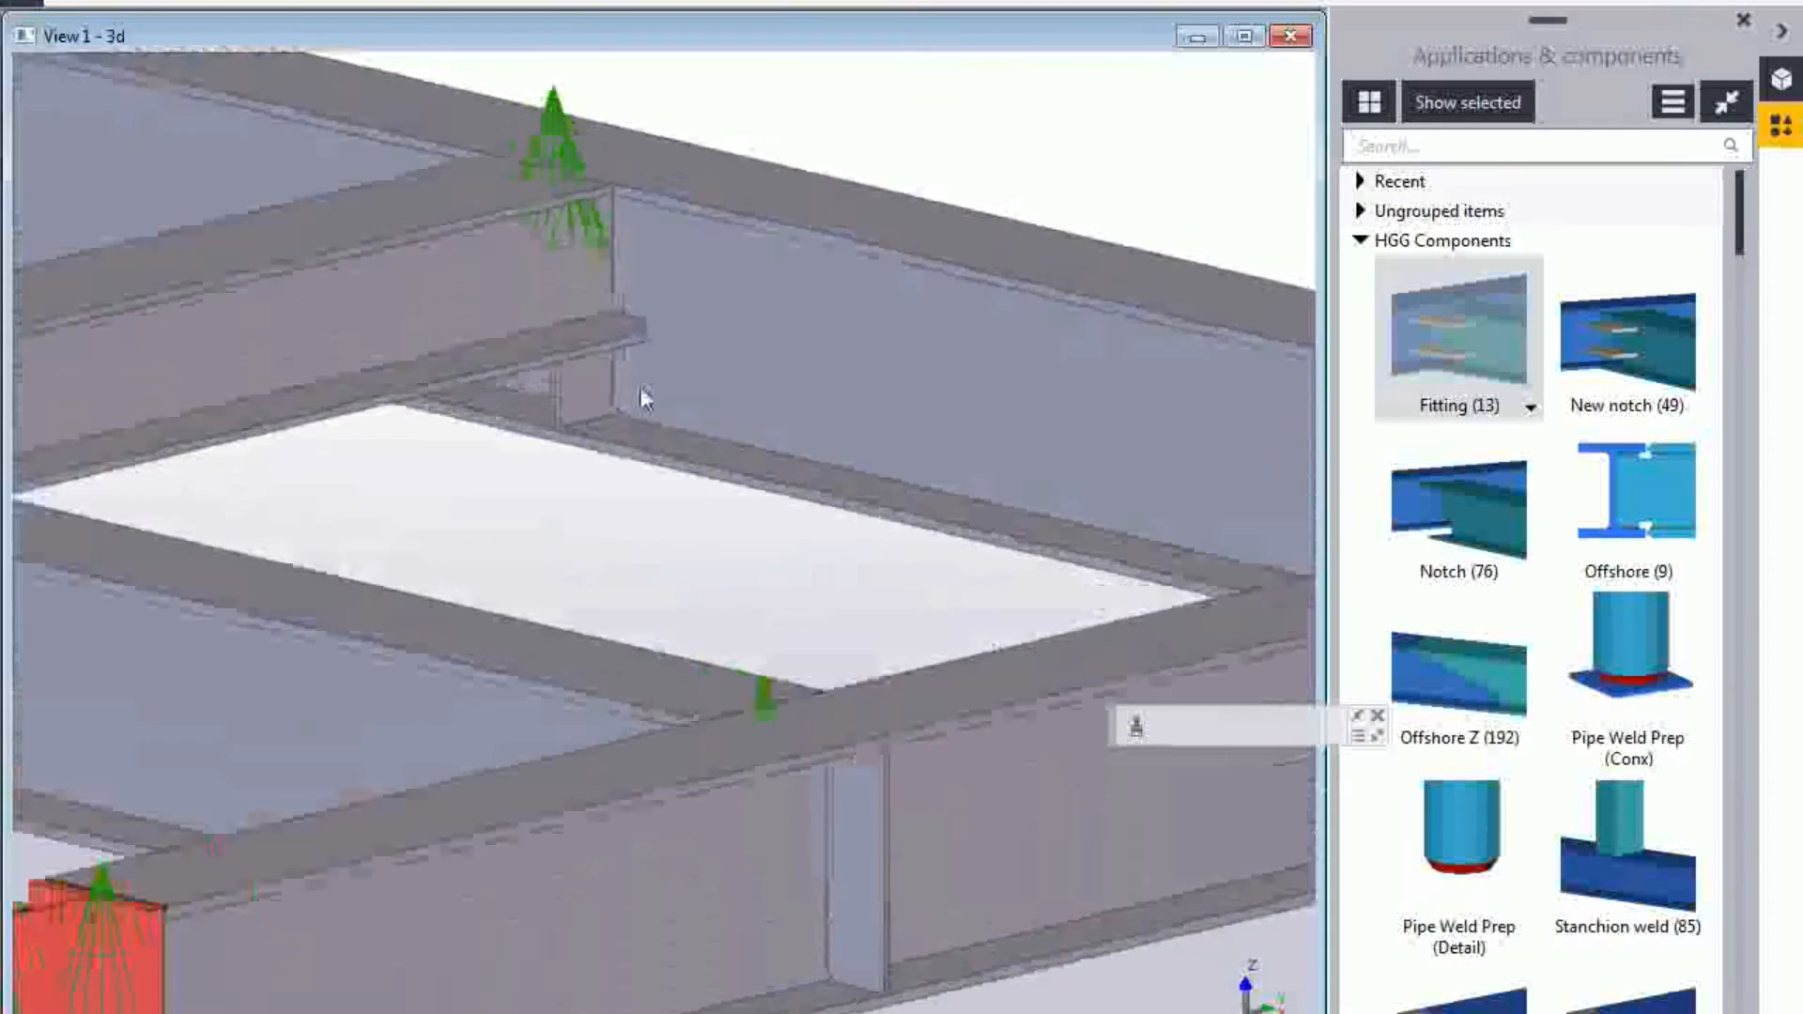
{"action": "double_click", "coordinate": [553, 214]}
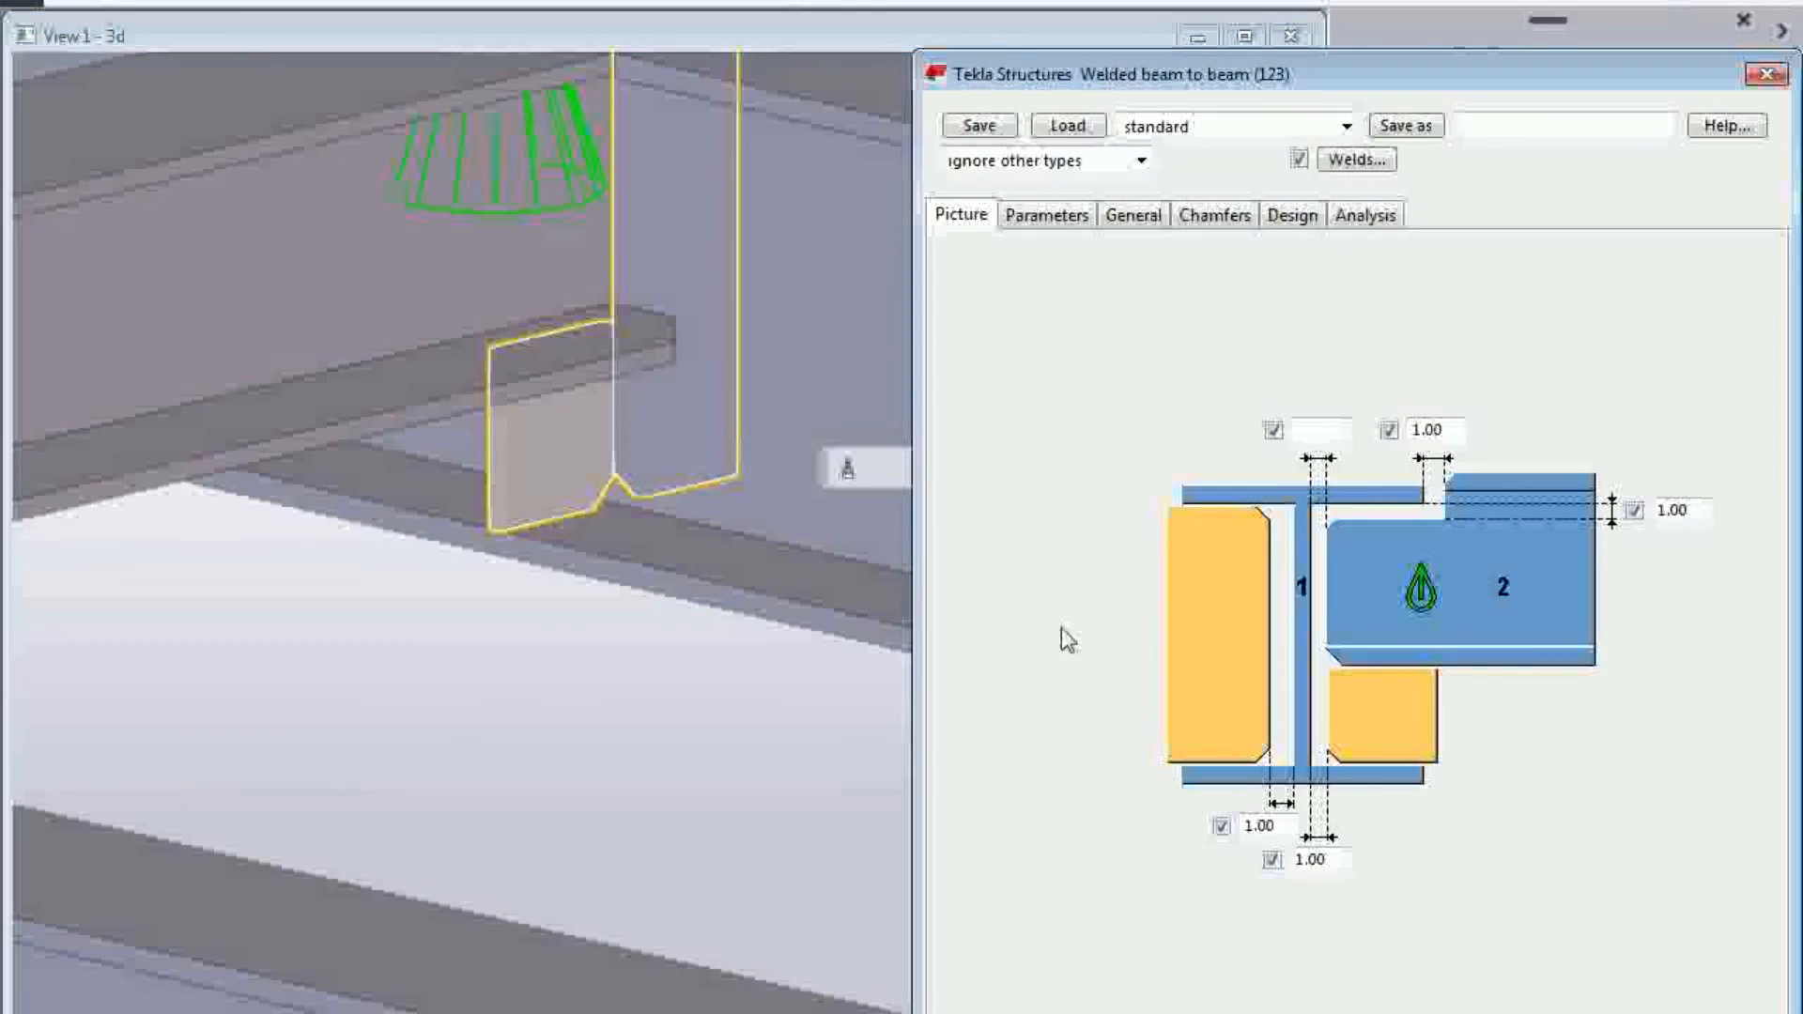
{"action": "left_click", "coordinate": [1380, 1011]}
Inspect the Welded column with stiffeners (128) settings of a beam-to-column connection at an intermediate floor, then close them.
{"action": "scroll", "coordinate": [734, 398], "scroll_direction": "down", "scroll_amount": 2}
{"action": "scroll", "coordinate": [736, 404], "scroll_direction": "down", "scroll_amount": 5}
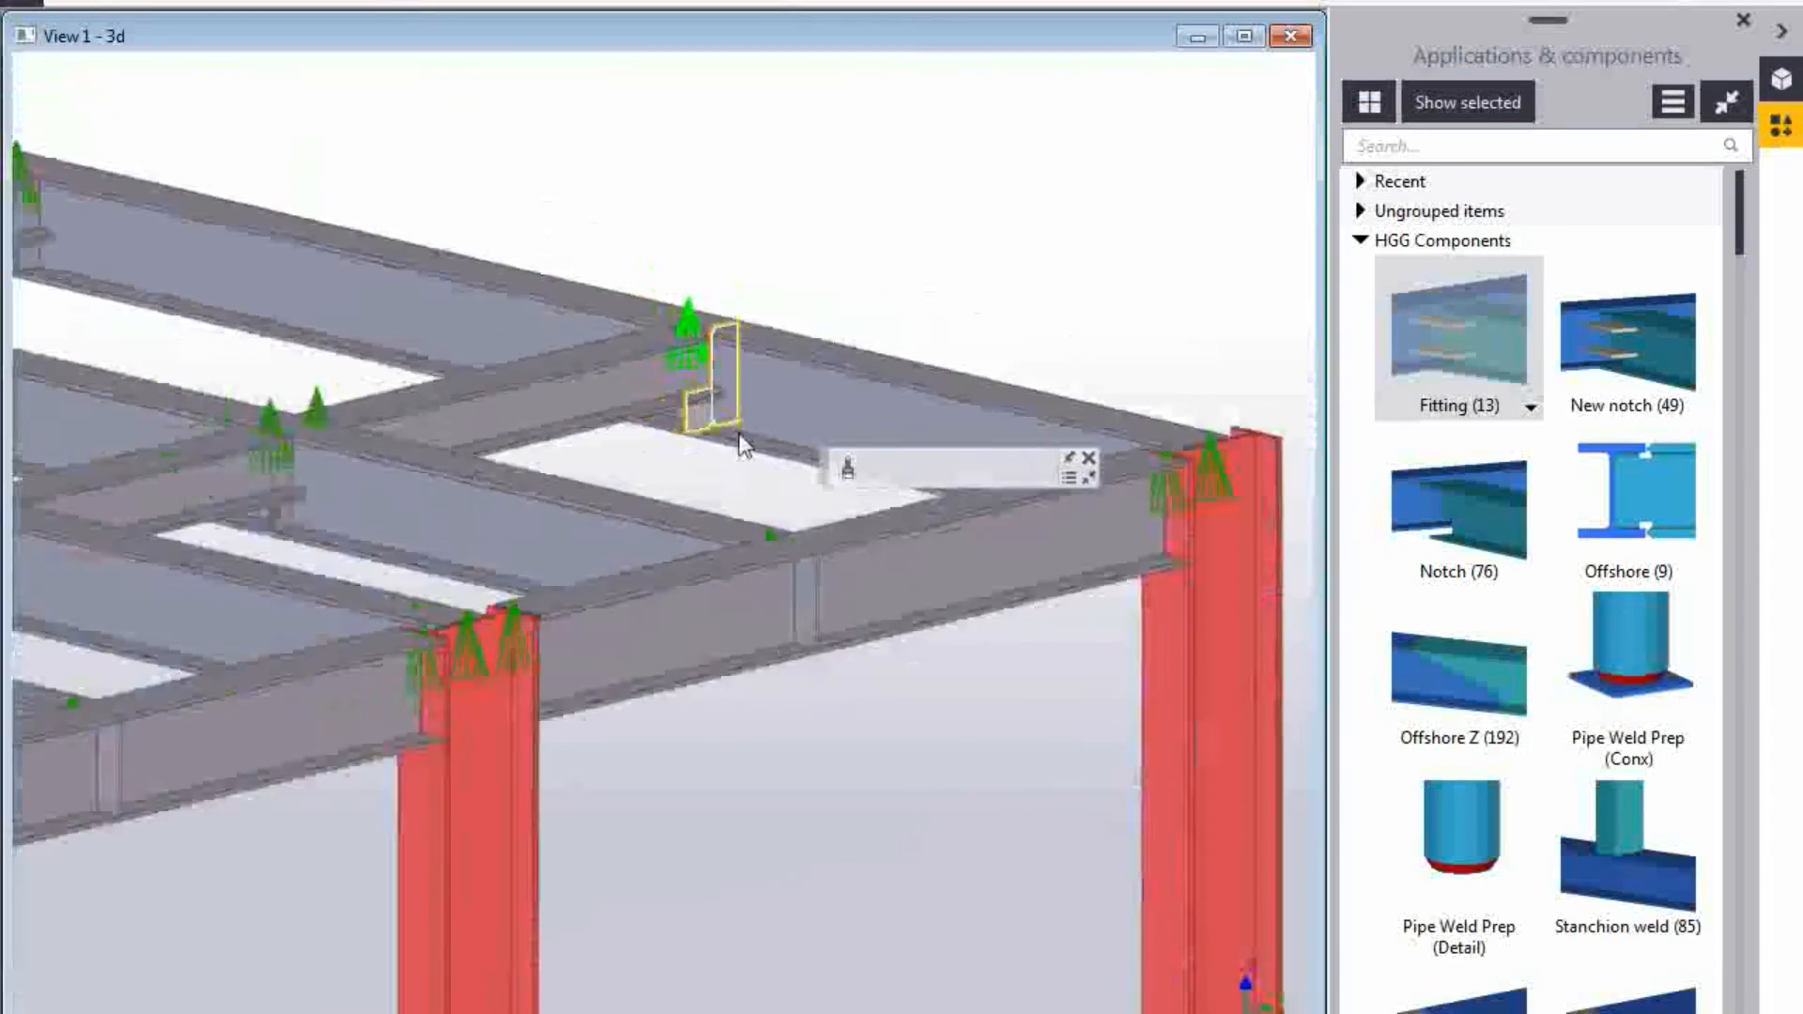
{"action": "middle_click_drag", "start_coordinate": [672, 549], "coordinate": [786, 486]}
{"action": "middle_click_drag", "start_coordinate": [362, 789], "coordinate": [481, 689]}
{"action": "middle_click_drag", "start_coordinate": [723, 1005], "coordinate": [701, 470]}
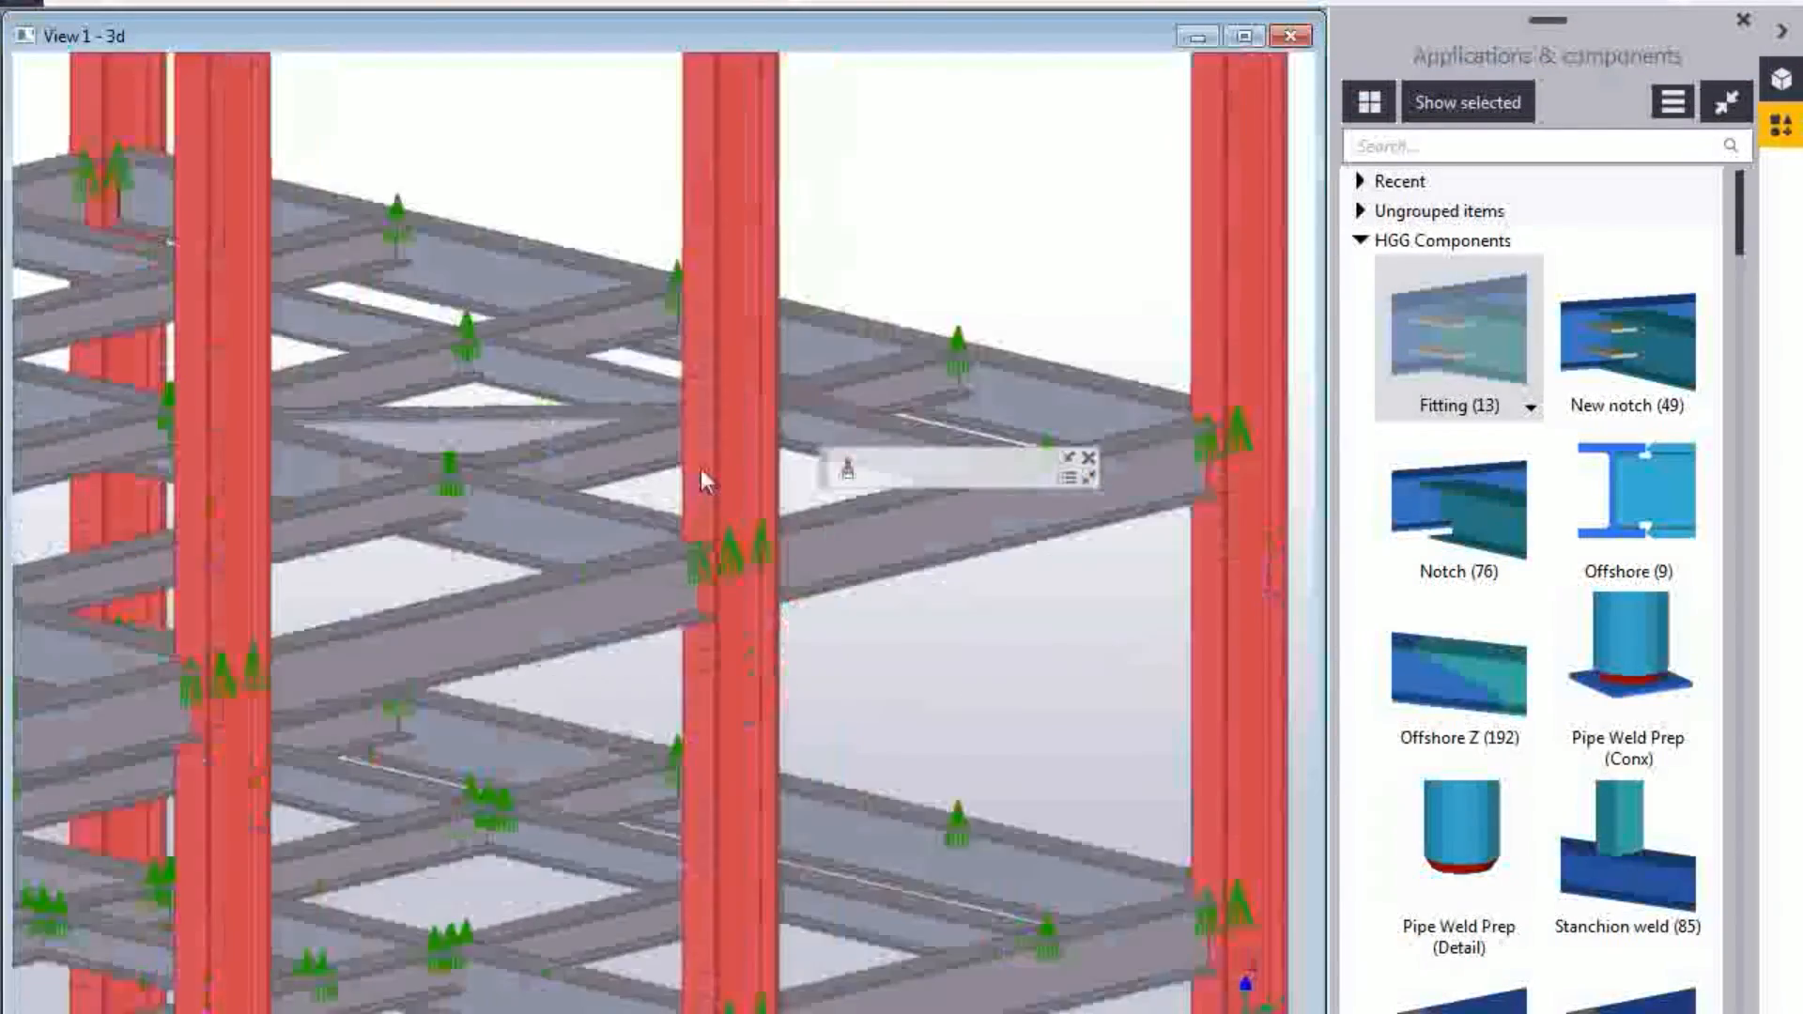
{"action": "scroll", "coordinate": [695, 568], "scroll_direction": "up", "scroll_amount": 3}
{"action": "double_click", "coordinate": [690, 573]}
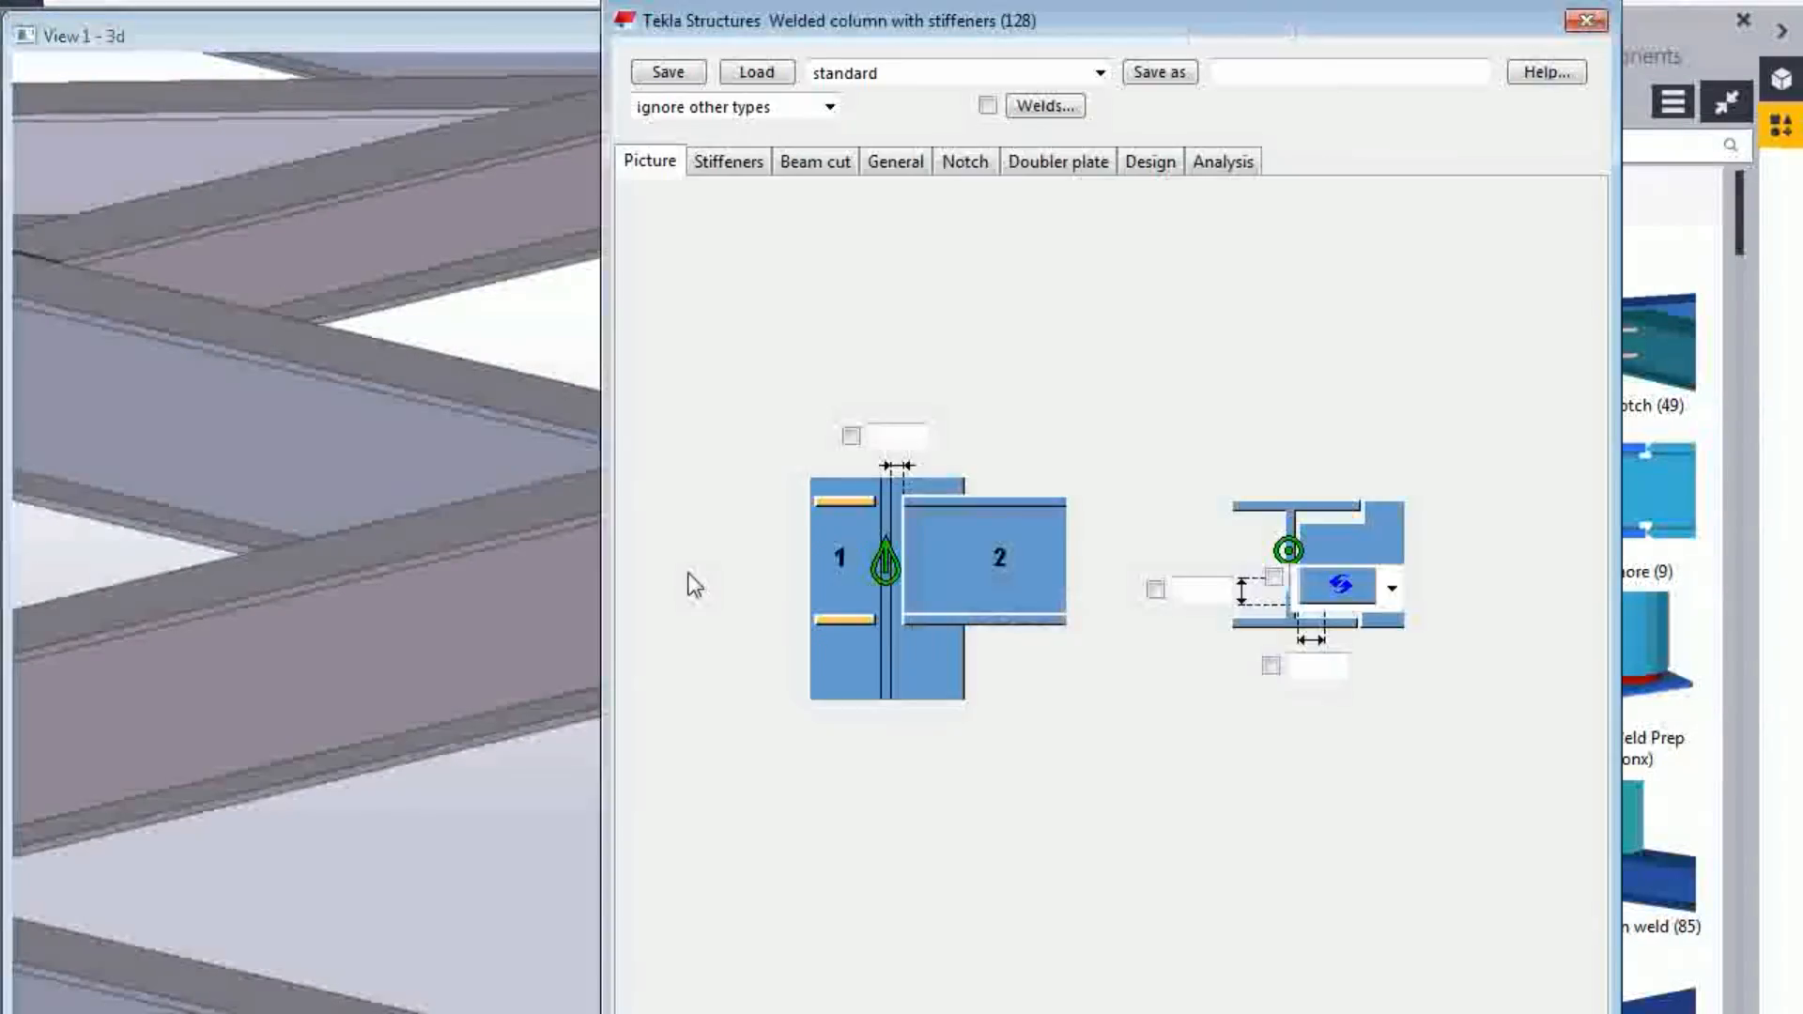
{"action": "left_click", "coordinate": [1257, 1011]}
Inspect the Offshore (9) settings of the base-level beam connection near grid lines D and 2, then close them.
{"action": "scroll", "coordinate": [740, 353], "scroll_direction": "down", "scroll_amount": 3}
{"action": "middle_click_drag", "start_coordinate": [557, 843], "coordinate": [690, 363]}
{"action": "scroll", "coordinate": [727, 565], "scroll_direction": "down", "scroll_amount": 2}
{"action": "middle_click_drag", "start_coordinate": [677, 1010], "coordinate": [737, 648]}
{"action": "scroll", "coordinate": [688, 907], "scroll_direction": "up", "scroll_amount": 4}
{"action": "double_click", "coordinate": [712, 789]}
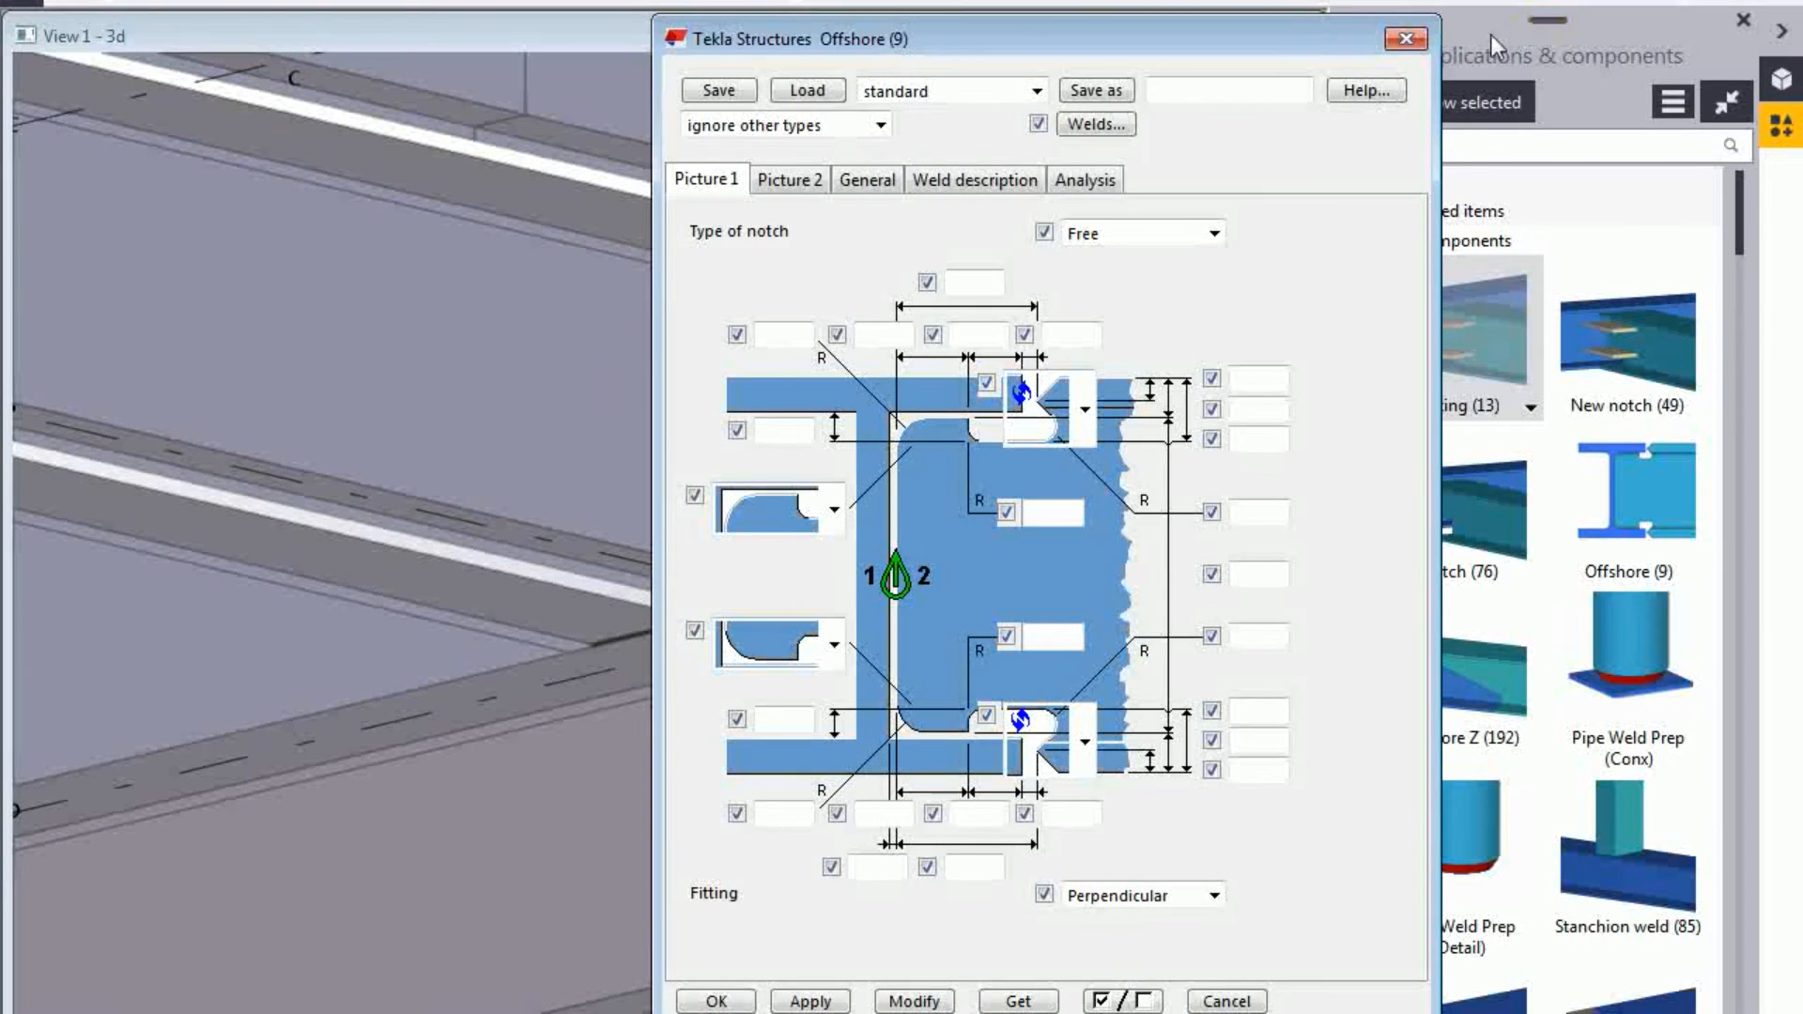
{"action": "left_click", "coordinate": [1406, 39]}
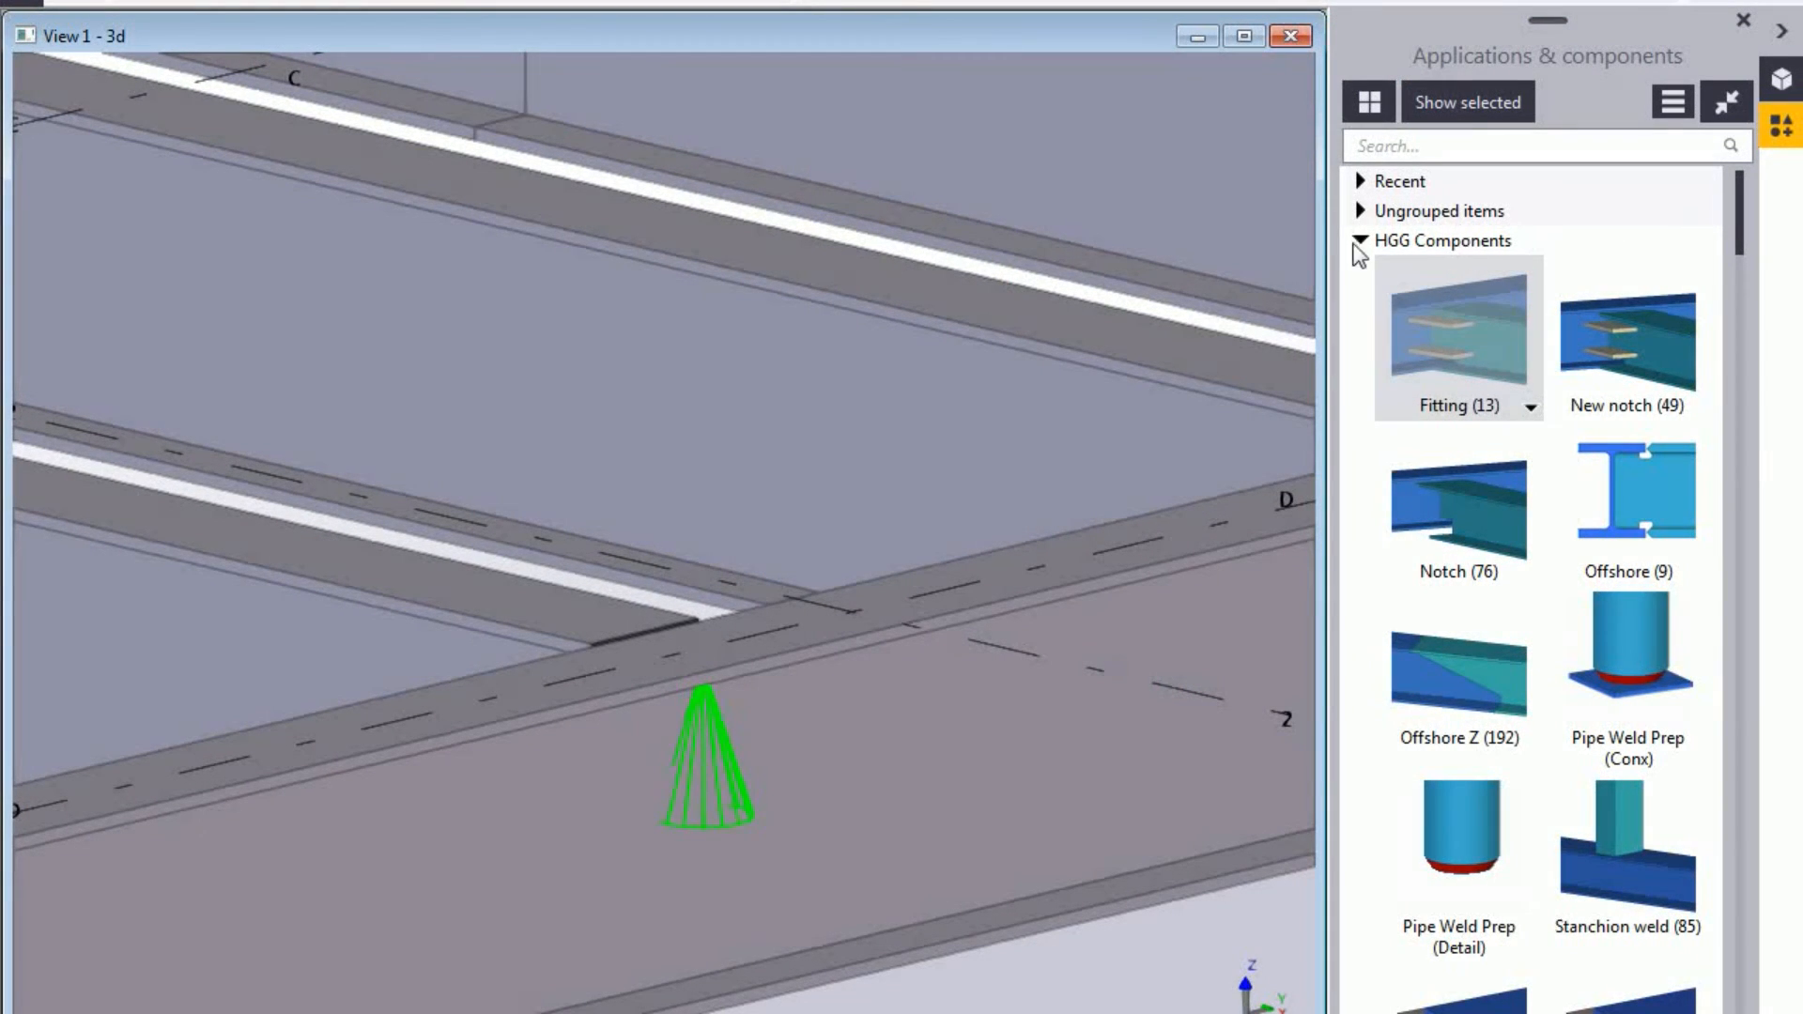
Collapse and reopen the HGG Components group and browse through its components.
{"action": "left_click", "coordinate": [1361, 241]}
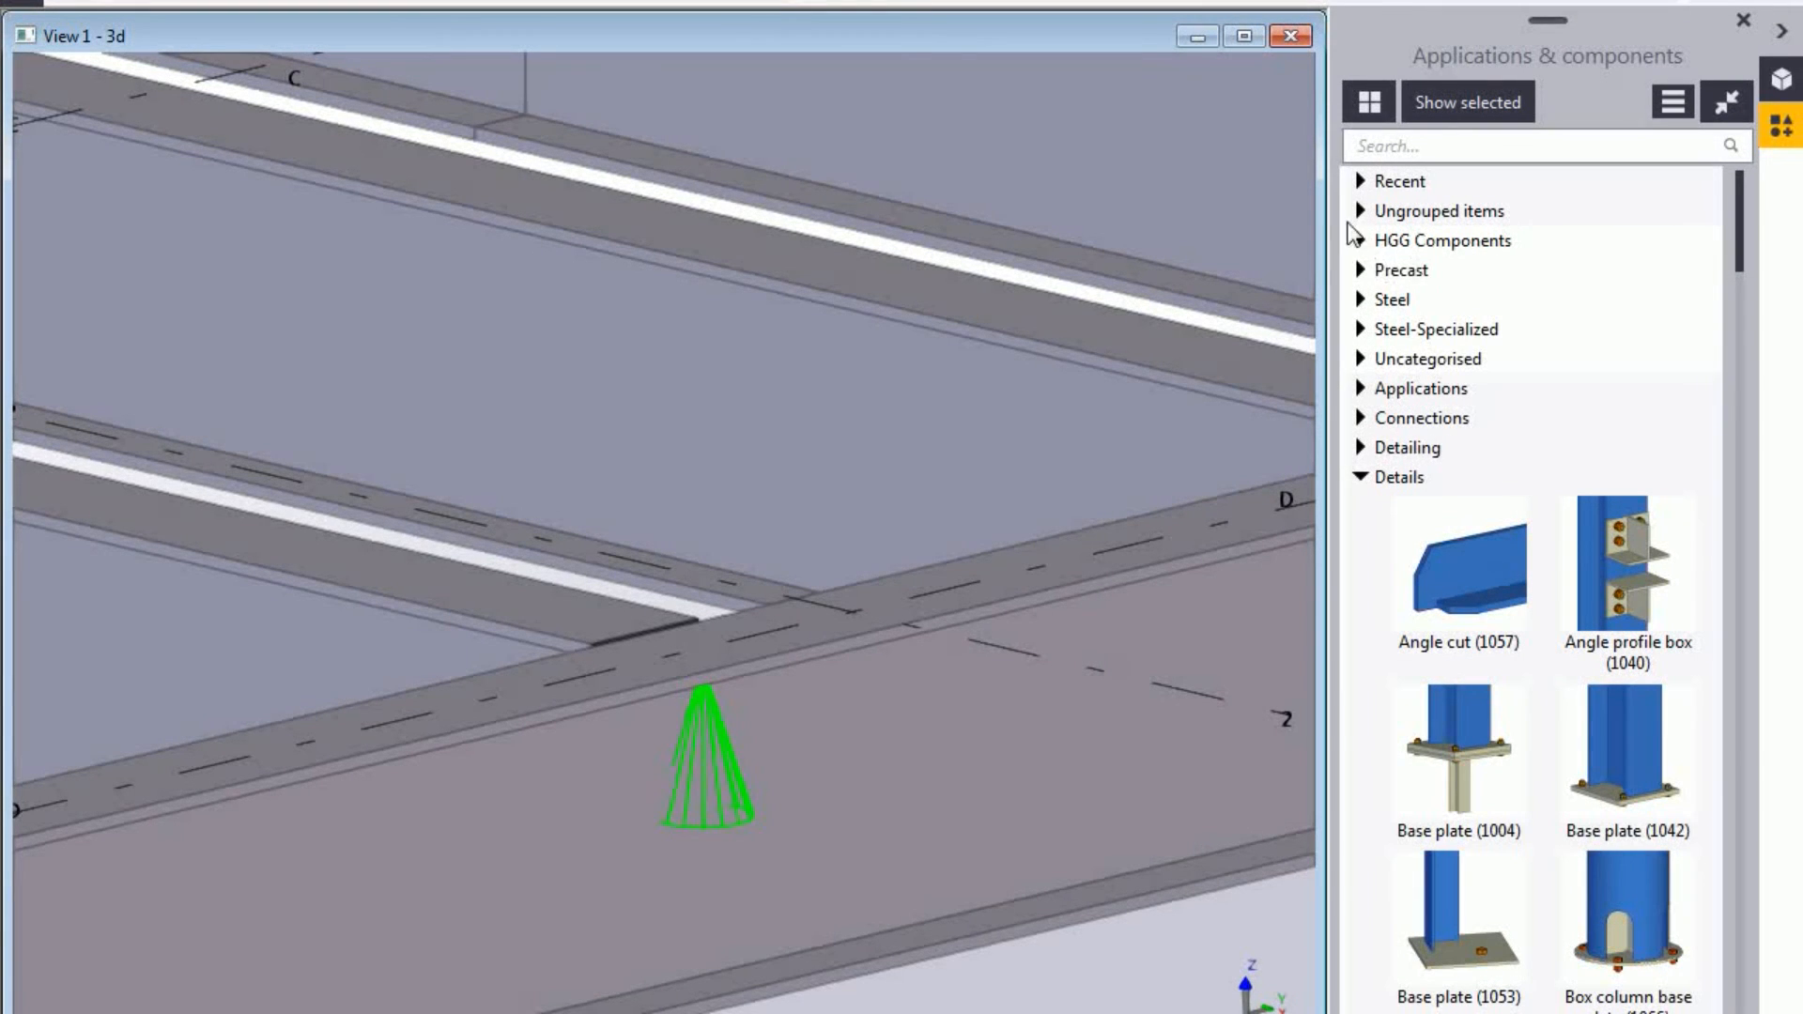
{"action": "left_click", "coordinate": [1360, 241]}
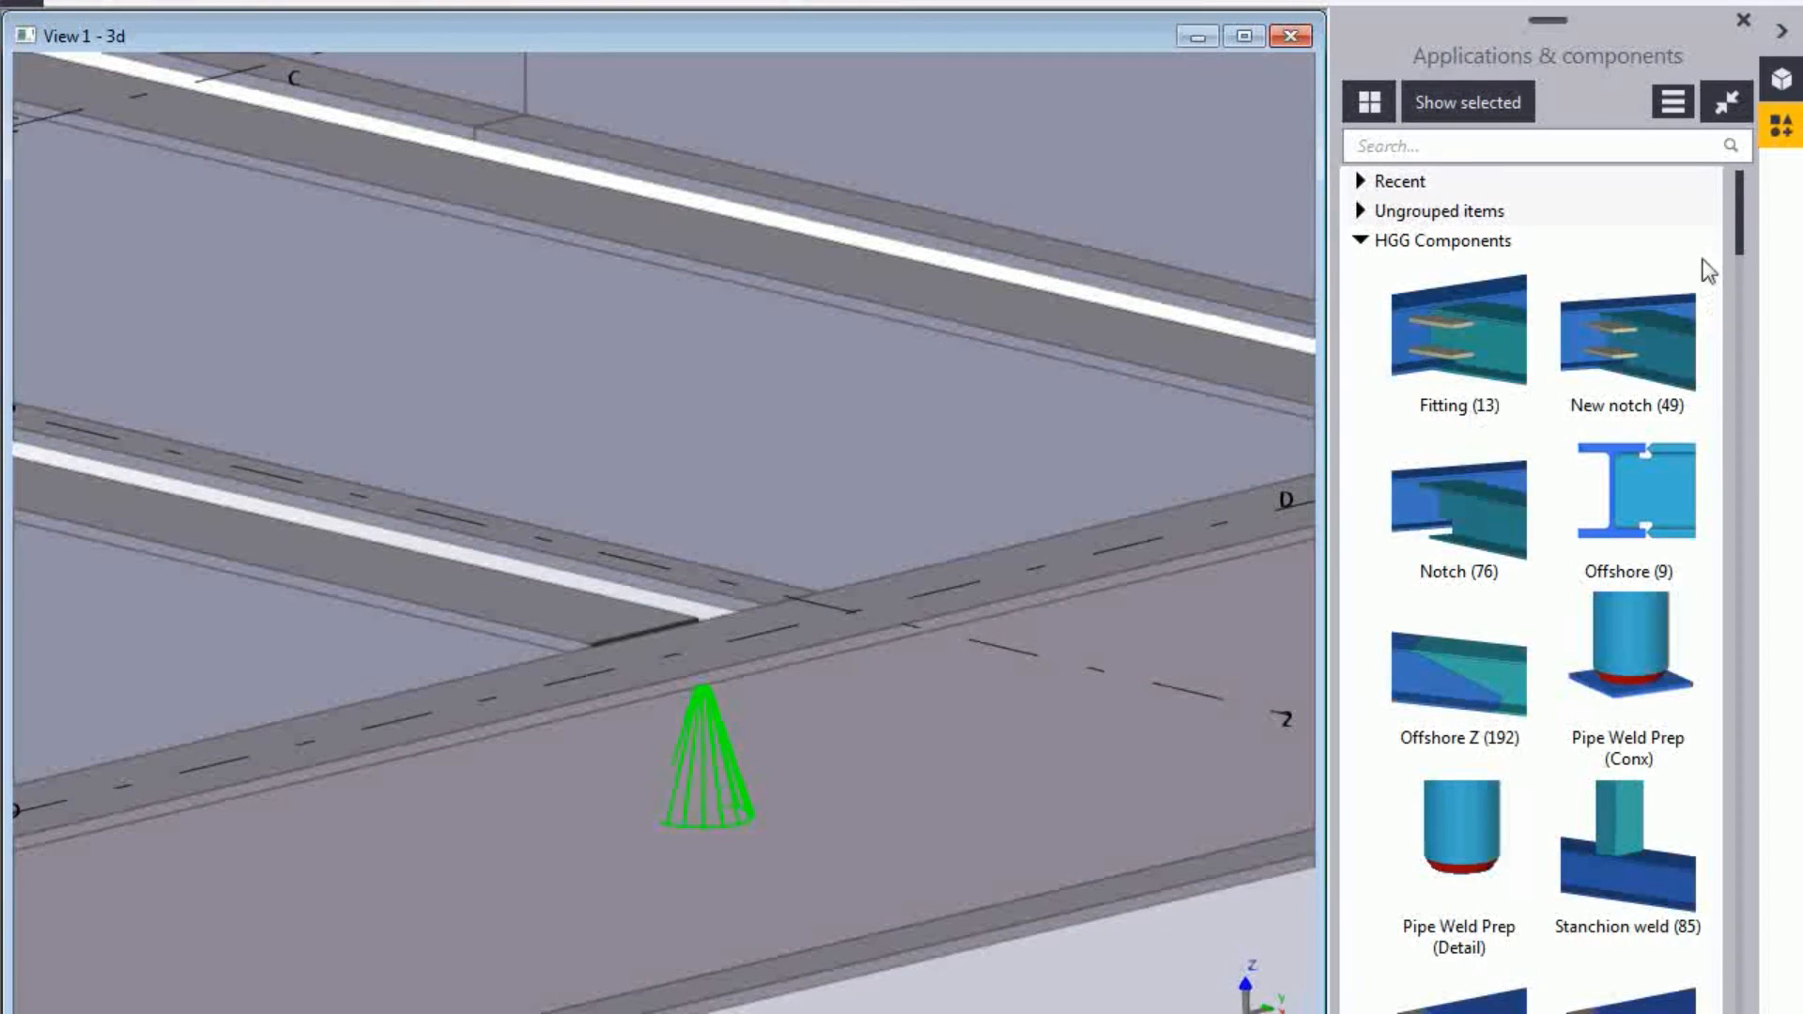
{"action": "left_click_drag", "start_coordinate": [1741, 229], "coordinate": [1726, 314]}
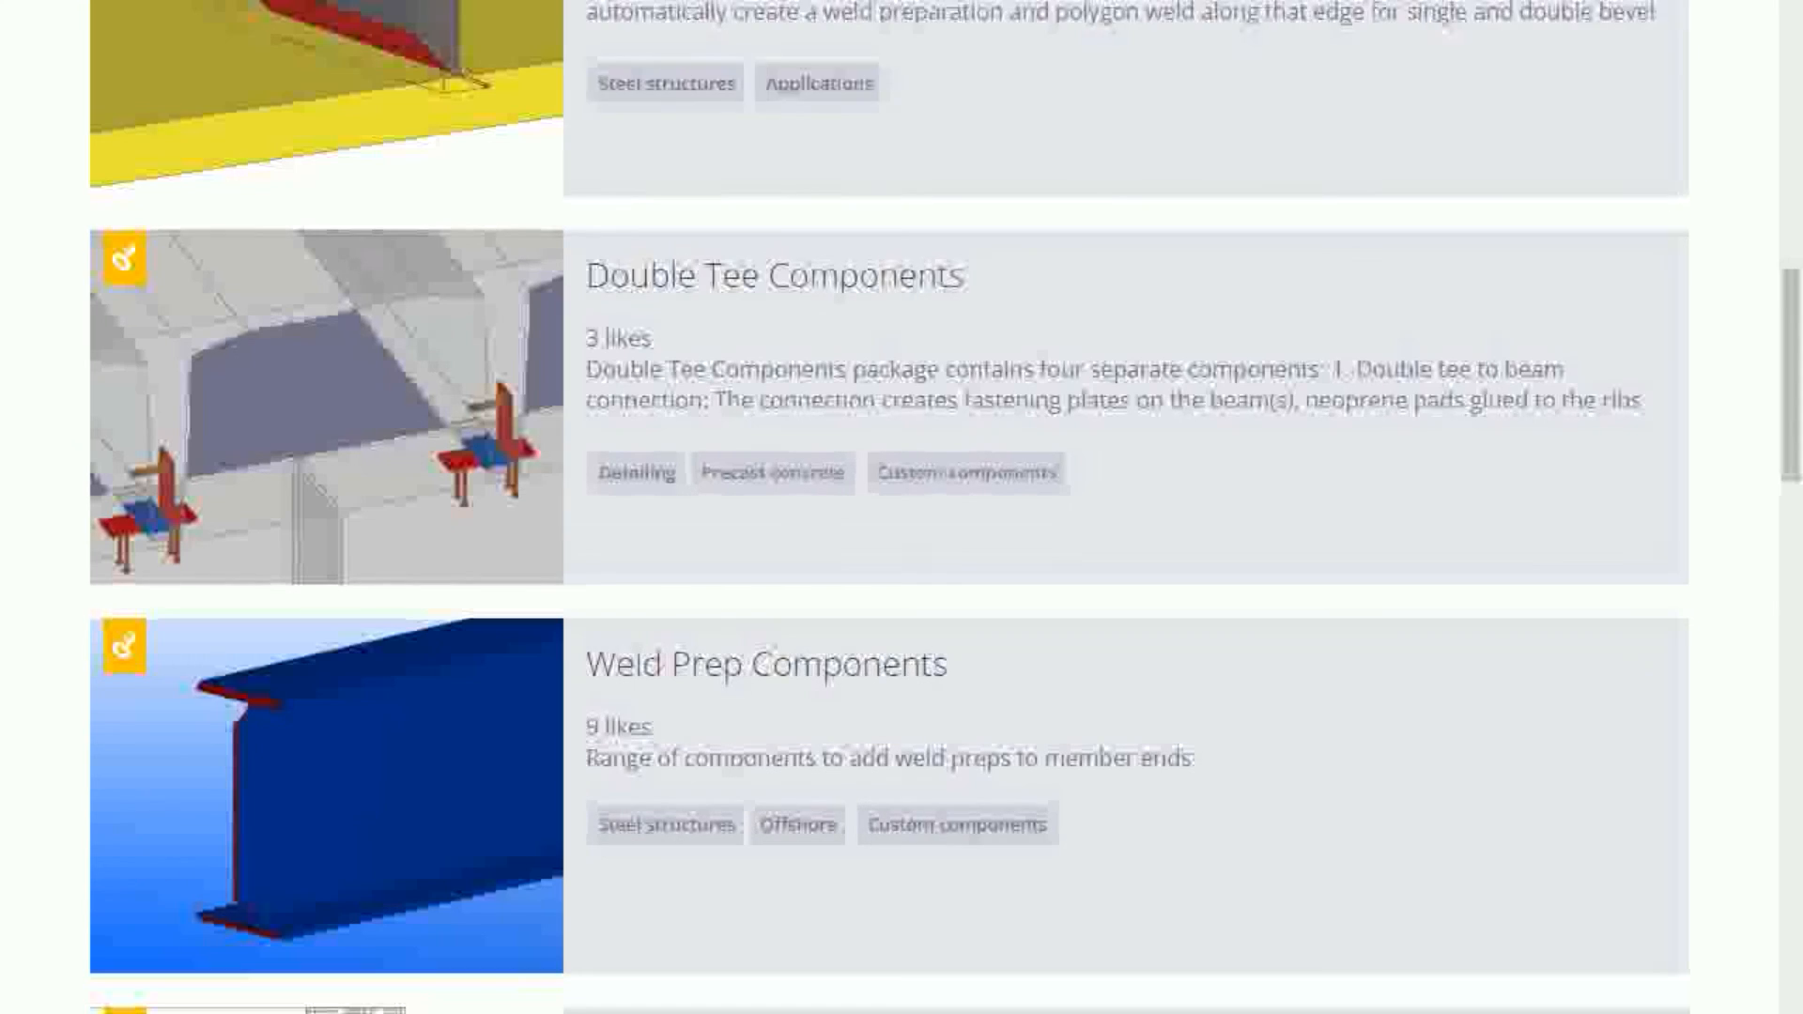
Browse the online content results for "weld" and open the Weld Prep Components entry.
{"action": "scroll", "coordinate": [6, 481], "scroll_direction": "up", "scroll_amount": 15}
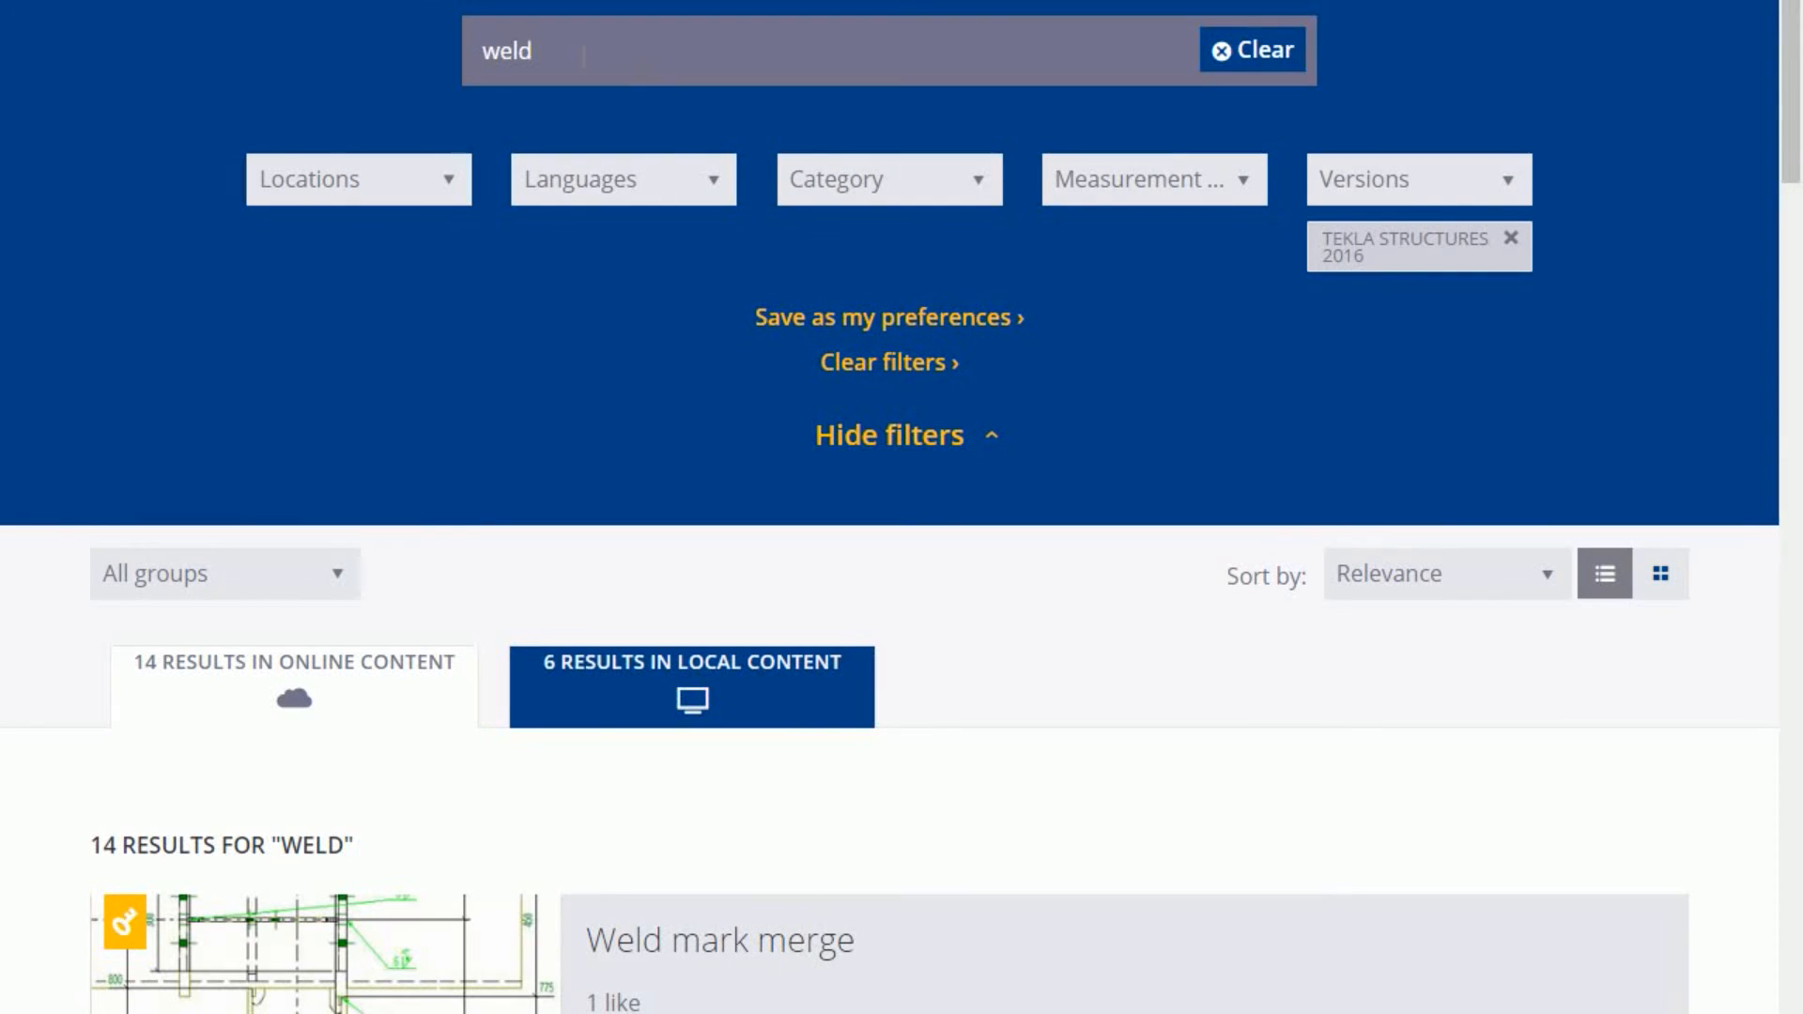
{"action": "scroll", "coordinate": [737, 322], "scroll_direction": "down", "scroll_amount": 6}
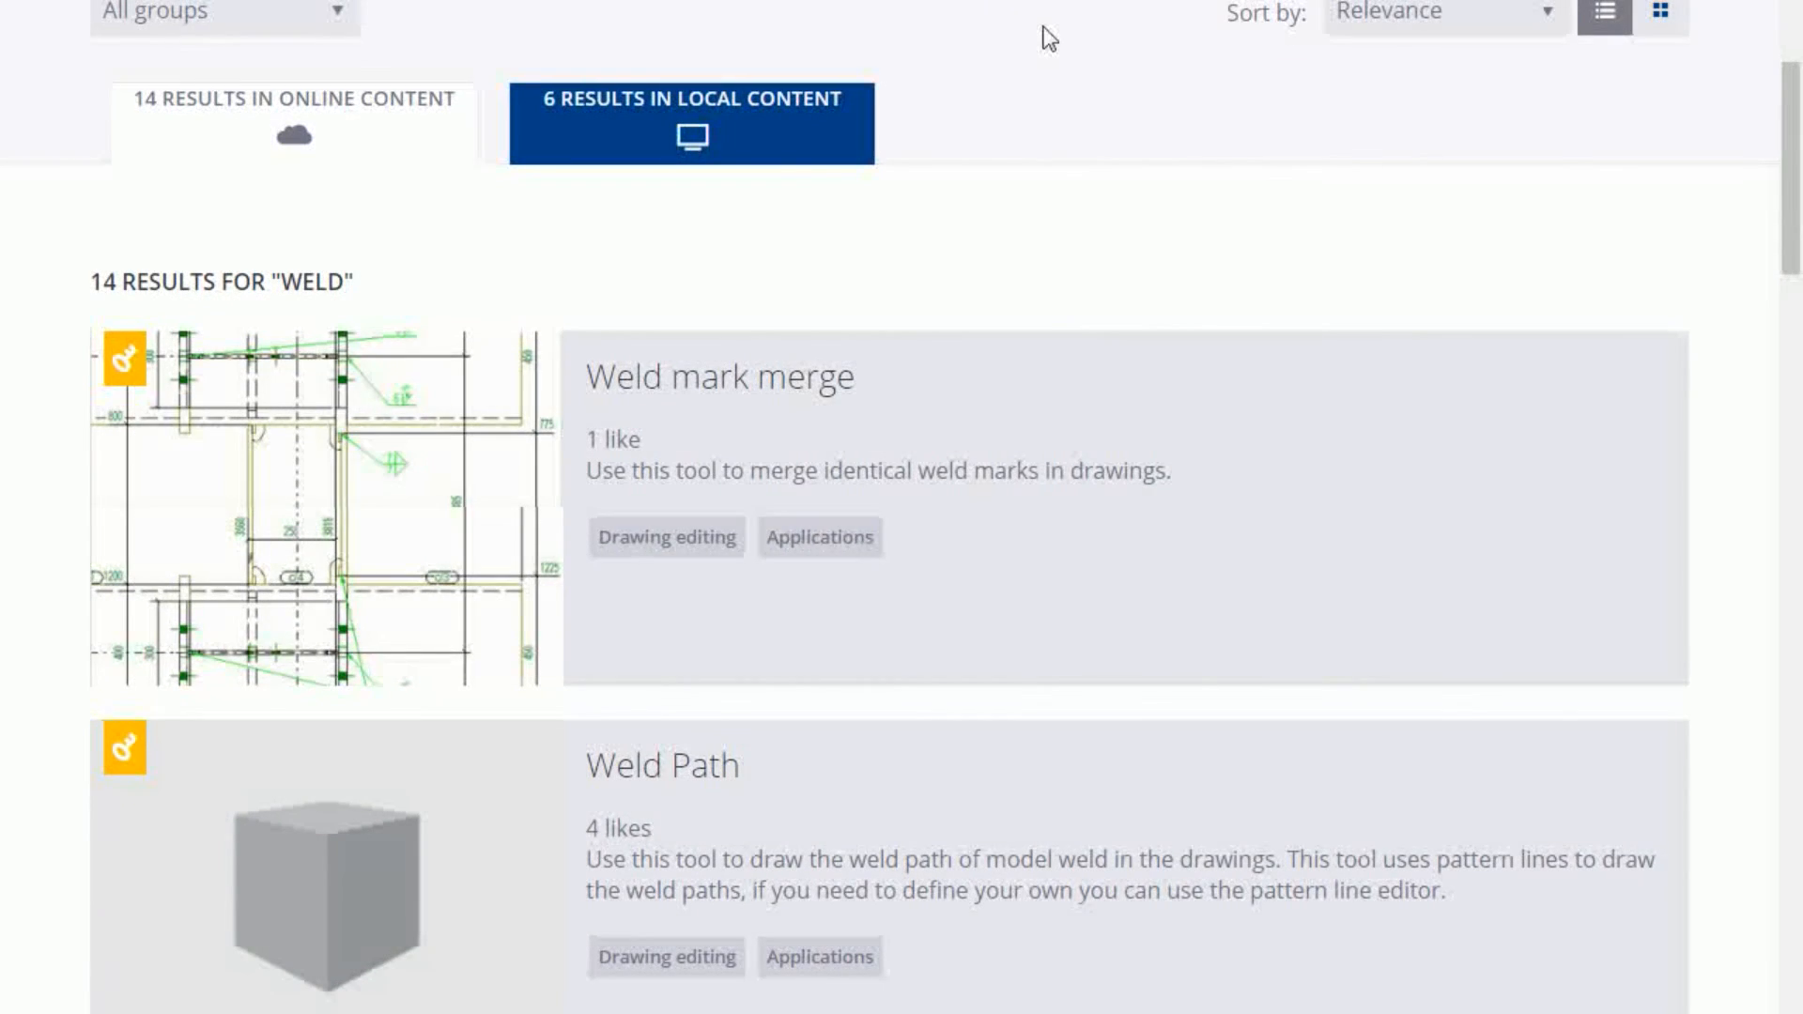
{"action": "scroll", "coordinate": [1046, 36], "scroll_direction": "down", "scroll_amount": 7}
{"action": "scroll", "coordinate": [536, 494], "scroll_direction": "down", "scroll_amount": 8}
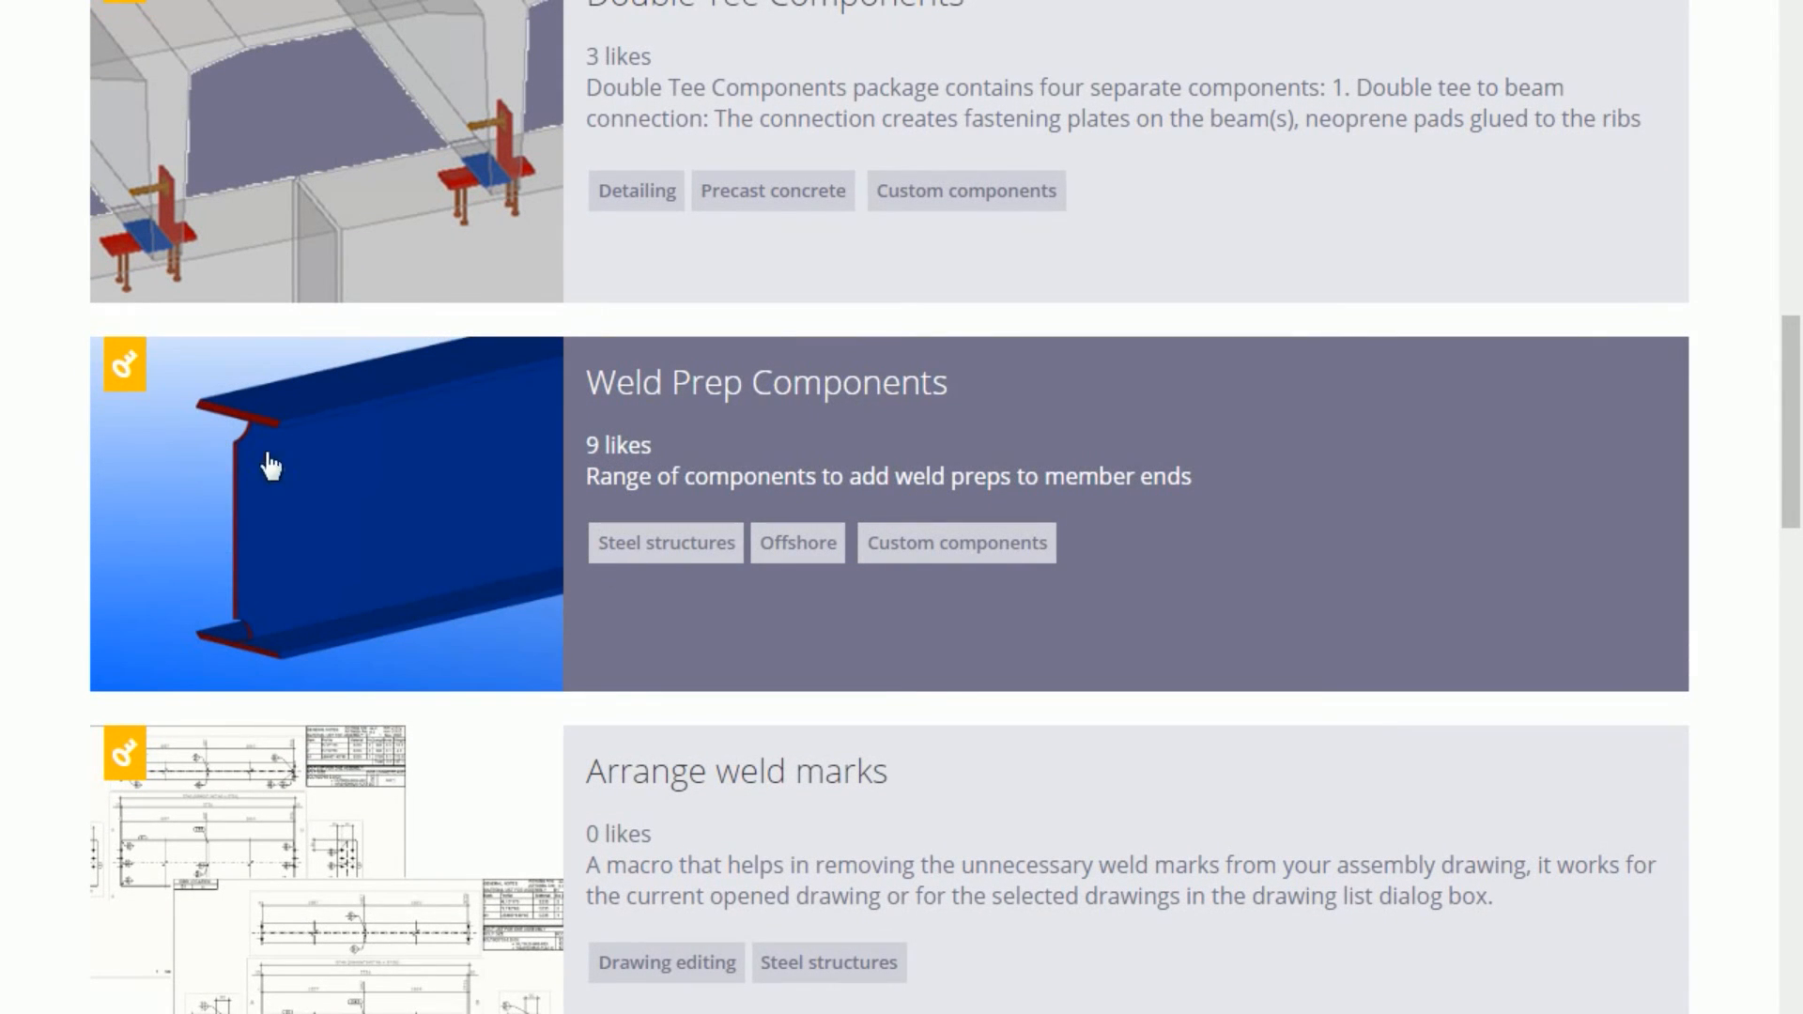
{"action": "left_click", "coordinate": [399, 488]}
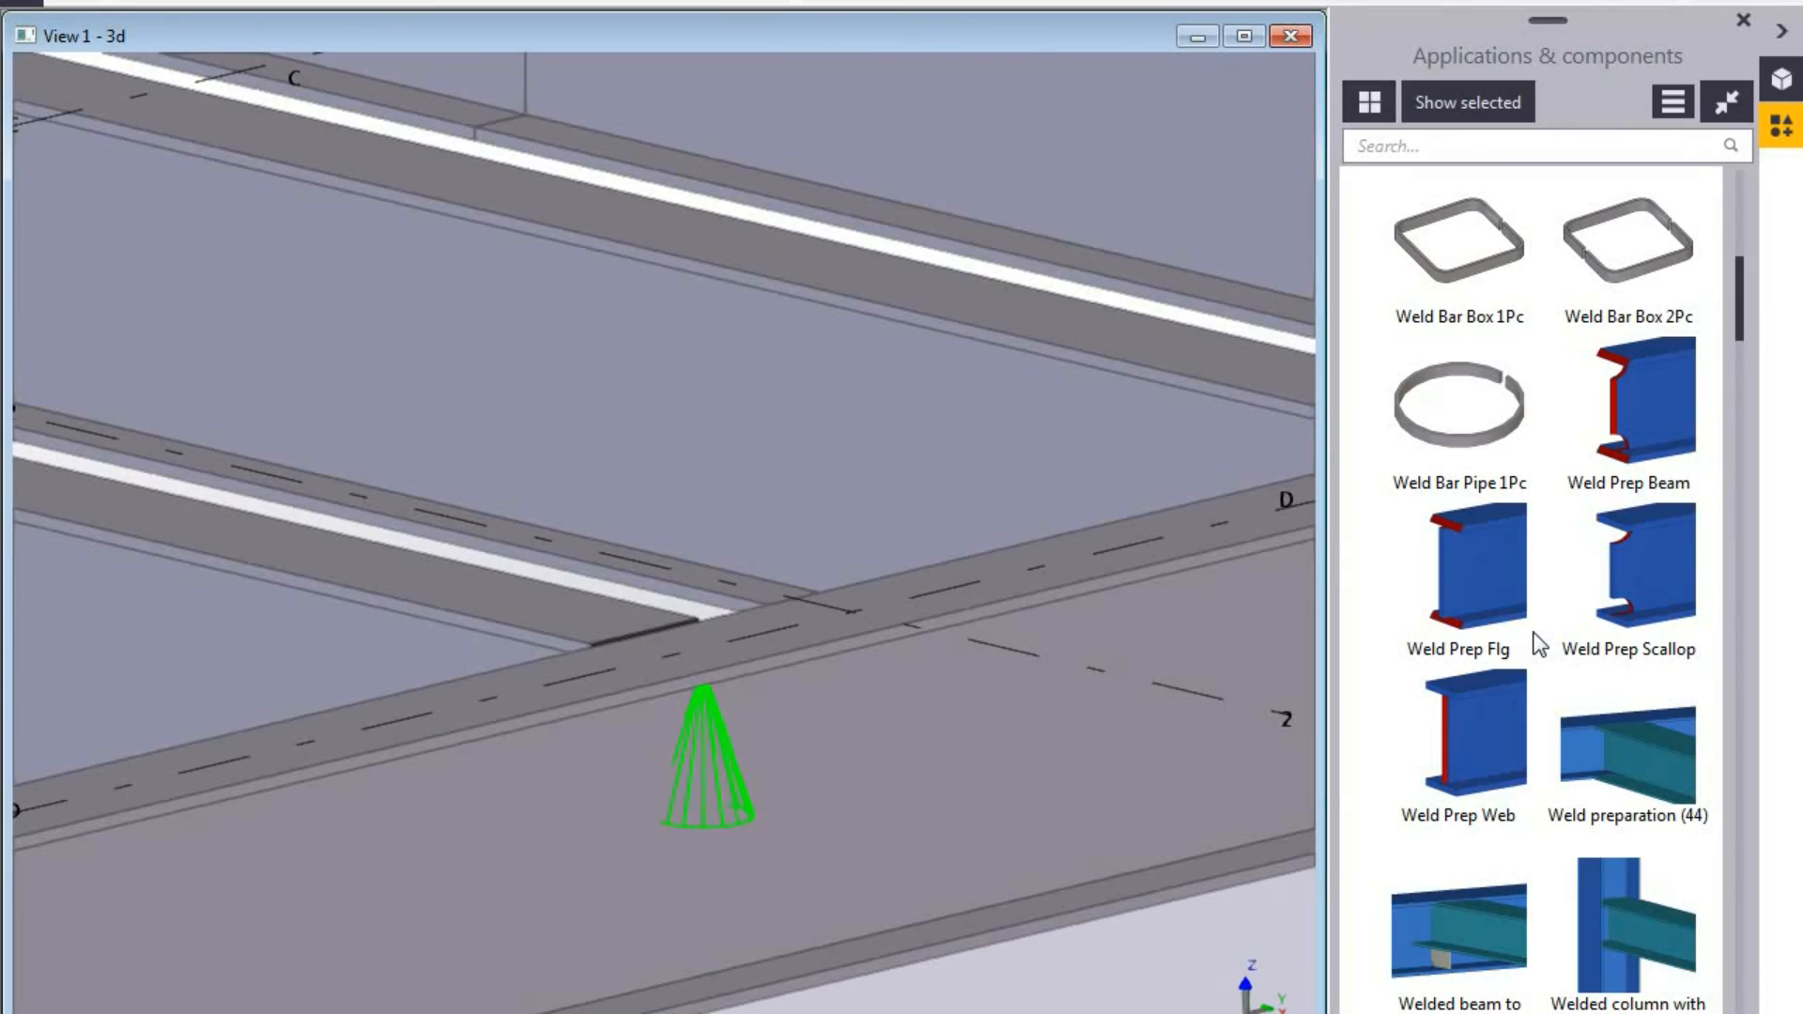
Delete the existing connection between the two base-level beams at grid line 1 near grid line B.
{"action": "middle_click_drag", "start_coordinate": [774, 648], "coordinate": [798, 588]}
{"action": "scroll", "coordinate": [798, 589], "scroll_direction": "down", "scroll_amount": 2}
{"action": "scroll", "coordinate": [297, 511], "scroll_direction": "down", "scroll_amount": 1}
{"action": "middle_click_drag", "start_coordinate": [140, 583], "coordinate": [422, 608]}
{"action": "scroll", "coordinate": [469, 609], "scroll_direction": "up", "scroll_amount": 4}
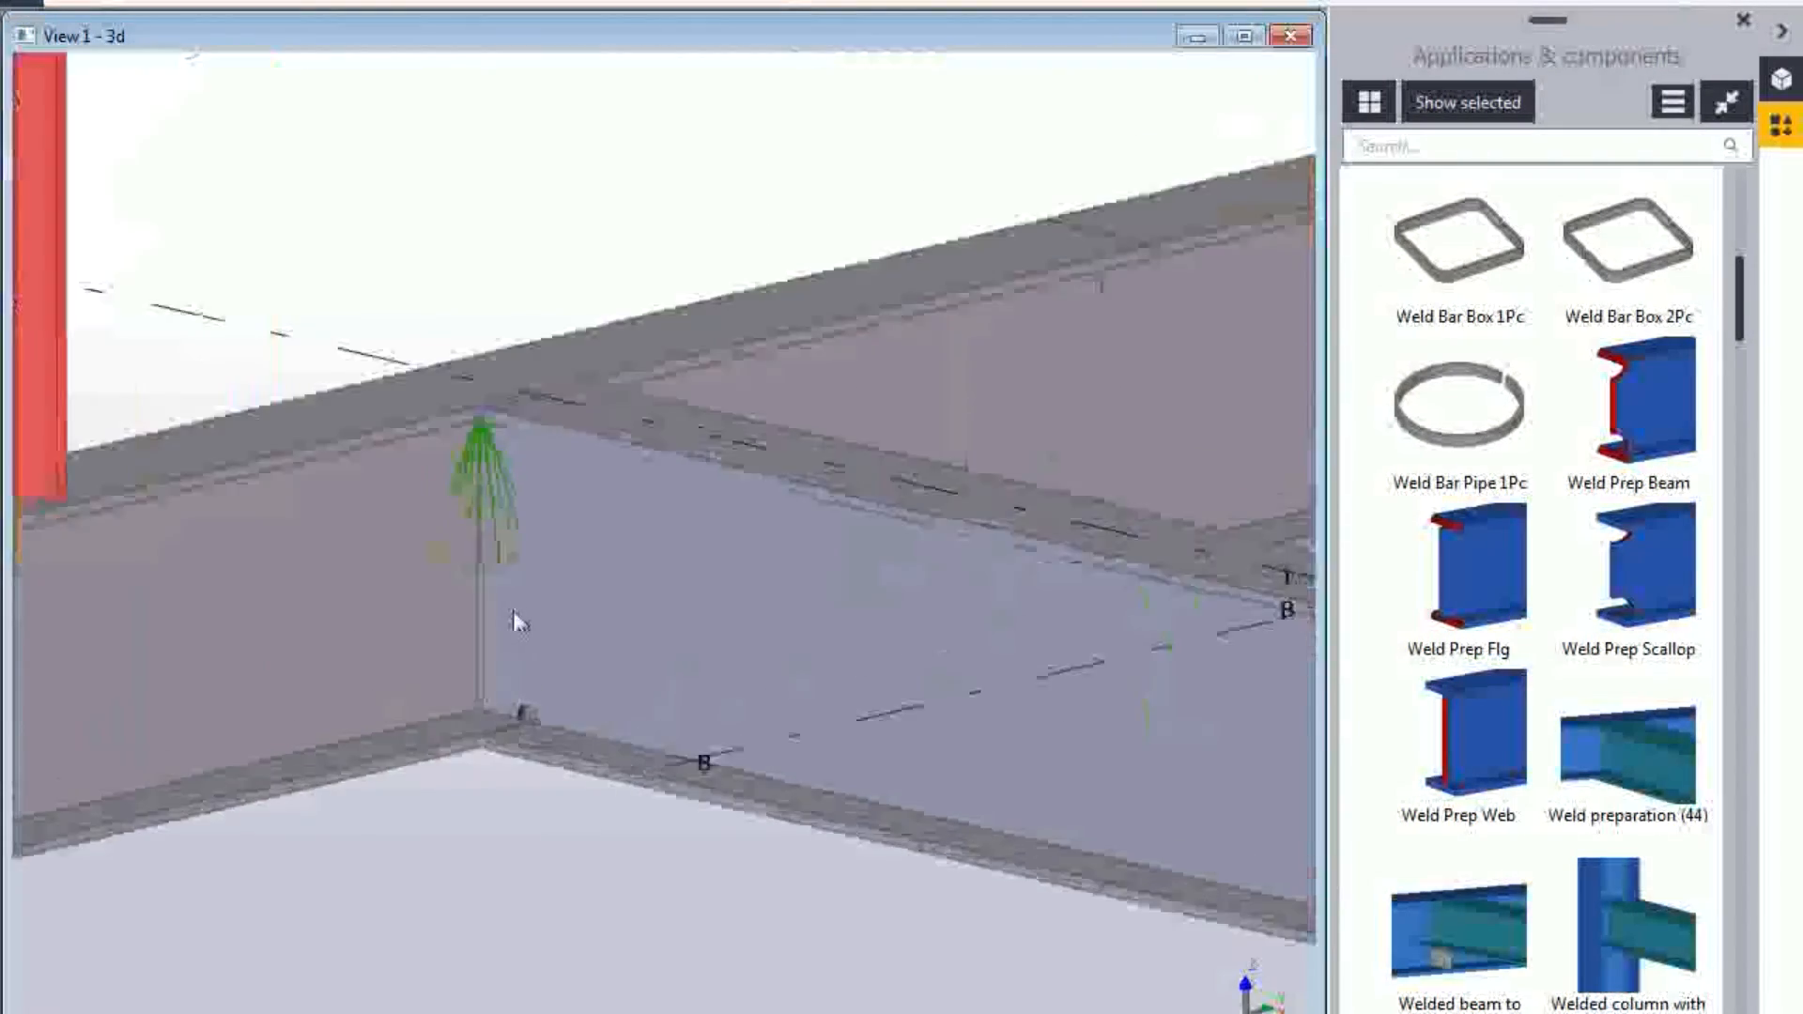
{"action": "scroll", "coordinate": [494, 512], "scroll_direction": "up", "scroll_amount": 2}
{"action": "left_click", "coordinate": [492, 534]}
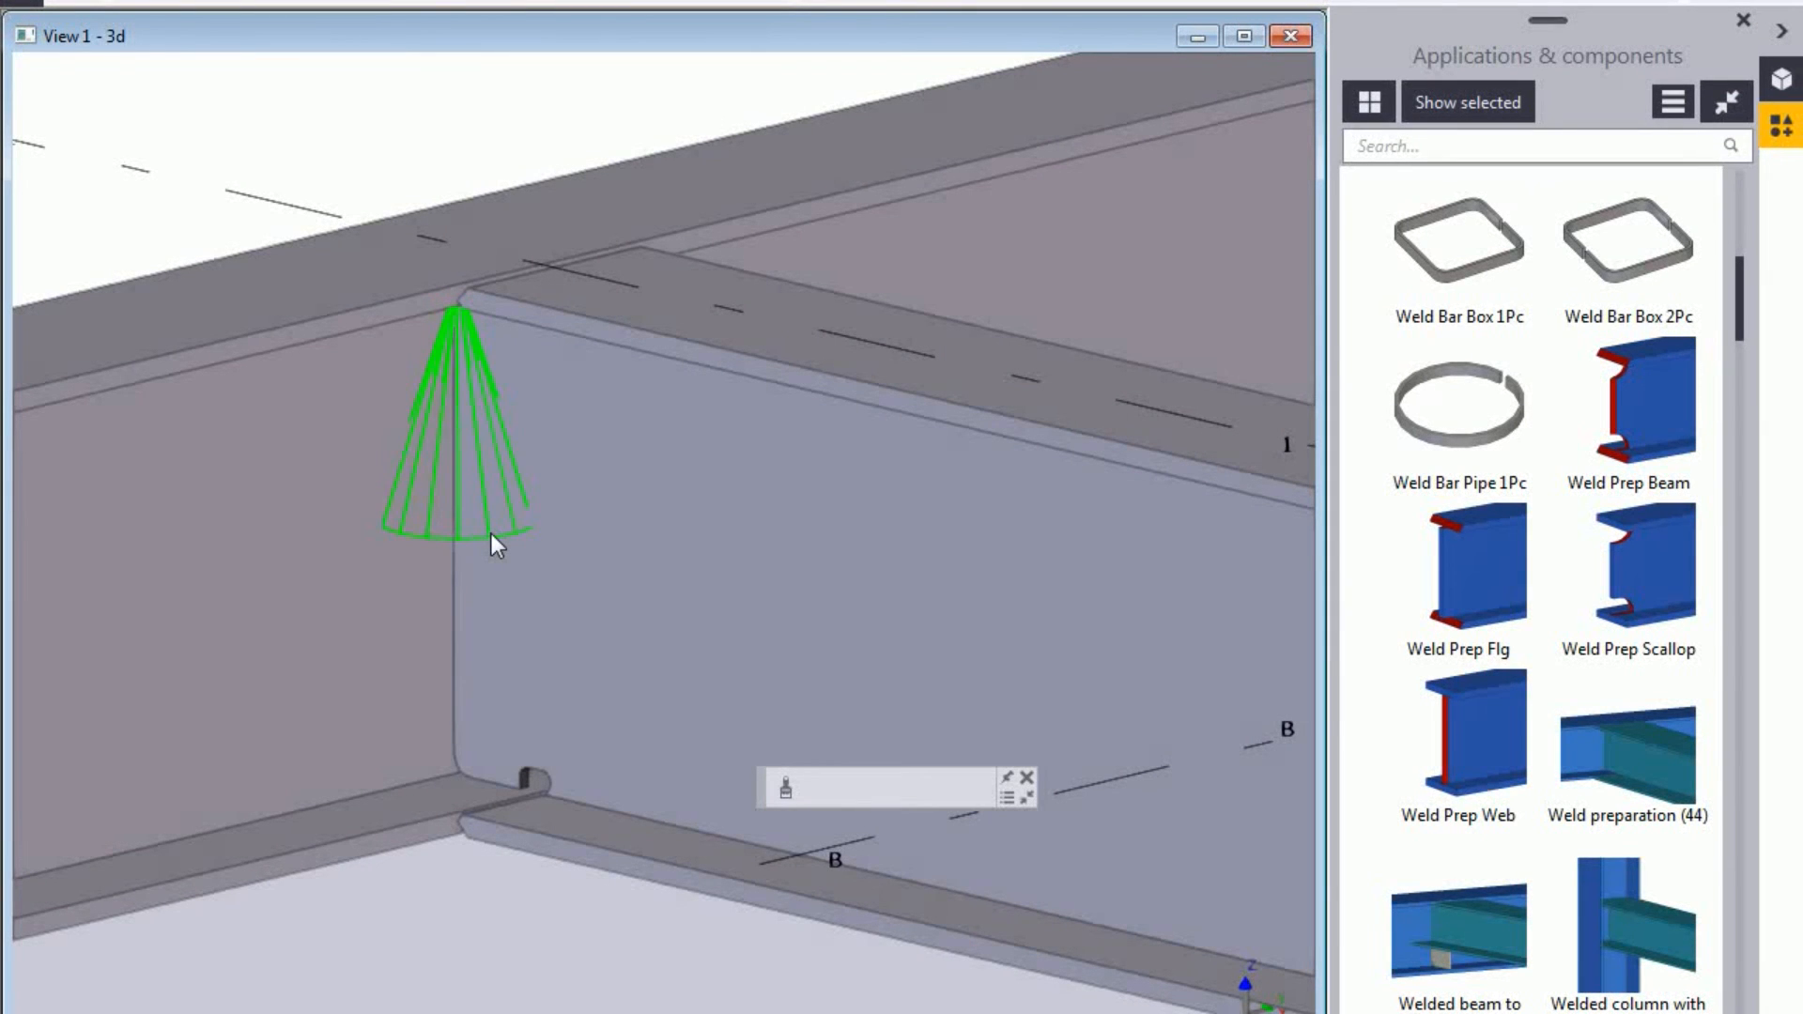
{"action": "key", "text": "Escape"}
{"action": "middle_click_drag", "start_coordinate": [736, 471], "coordinate": [475, 209], "text": "ctrl"}
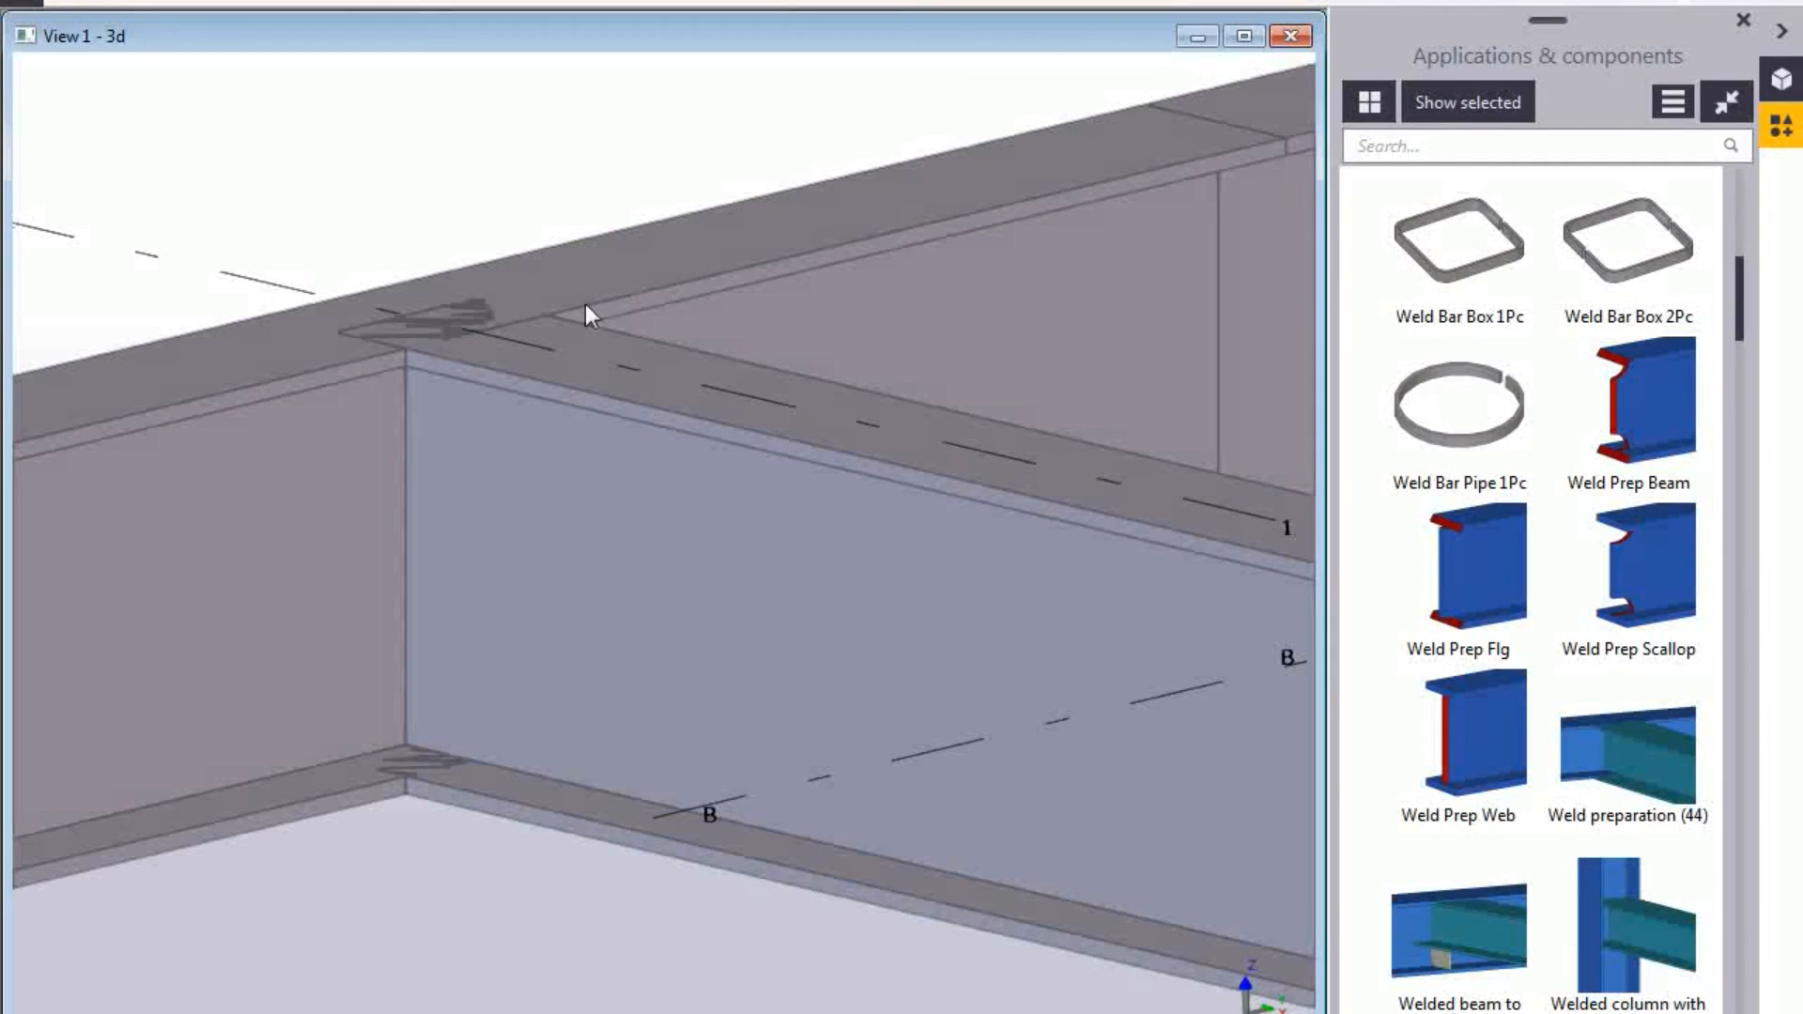
Connect the secondary beam on grid line 1 to the main beam with the Offshore (9) component using its standard settings.
{"action": "left_click_drag", "start_coordinate": [1743, 295], "coordinate": [1738, 205]}
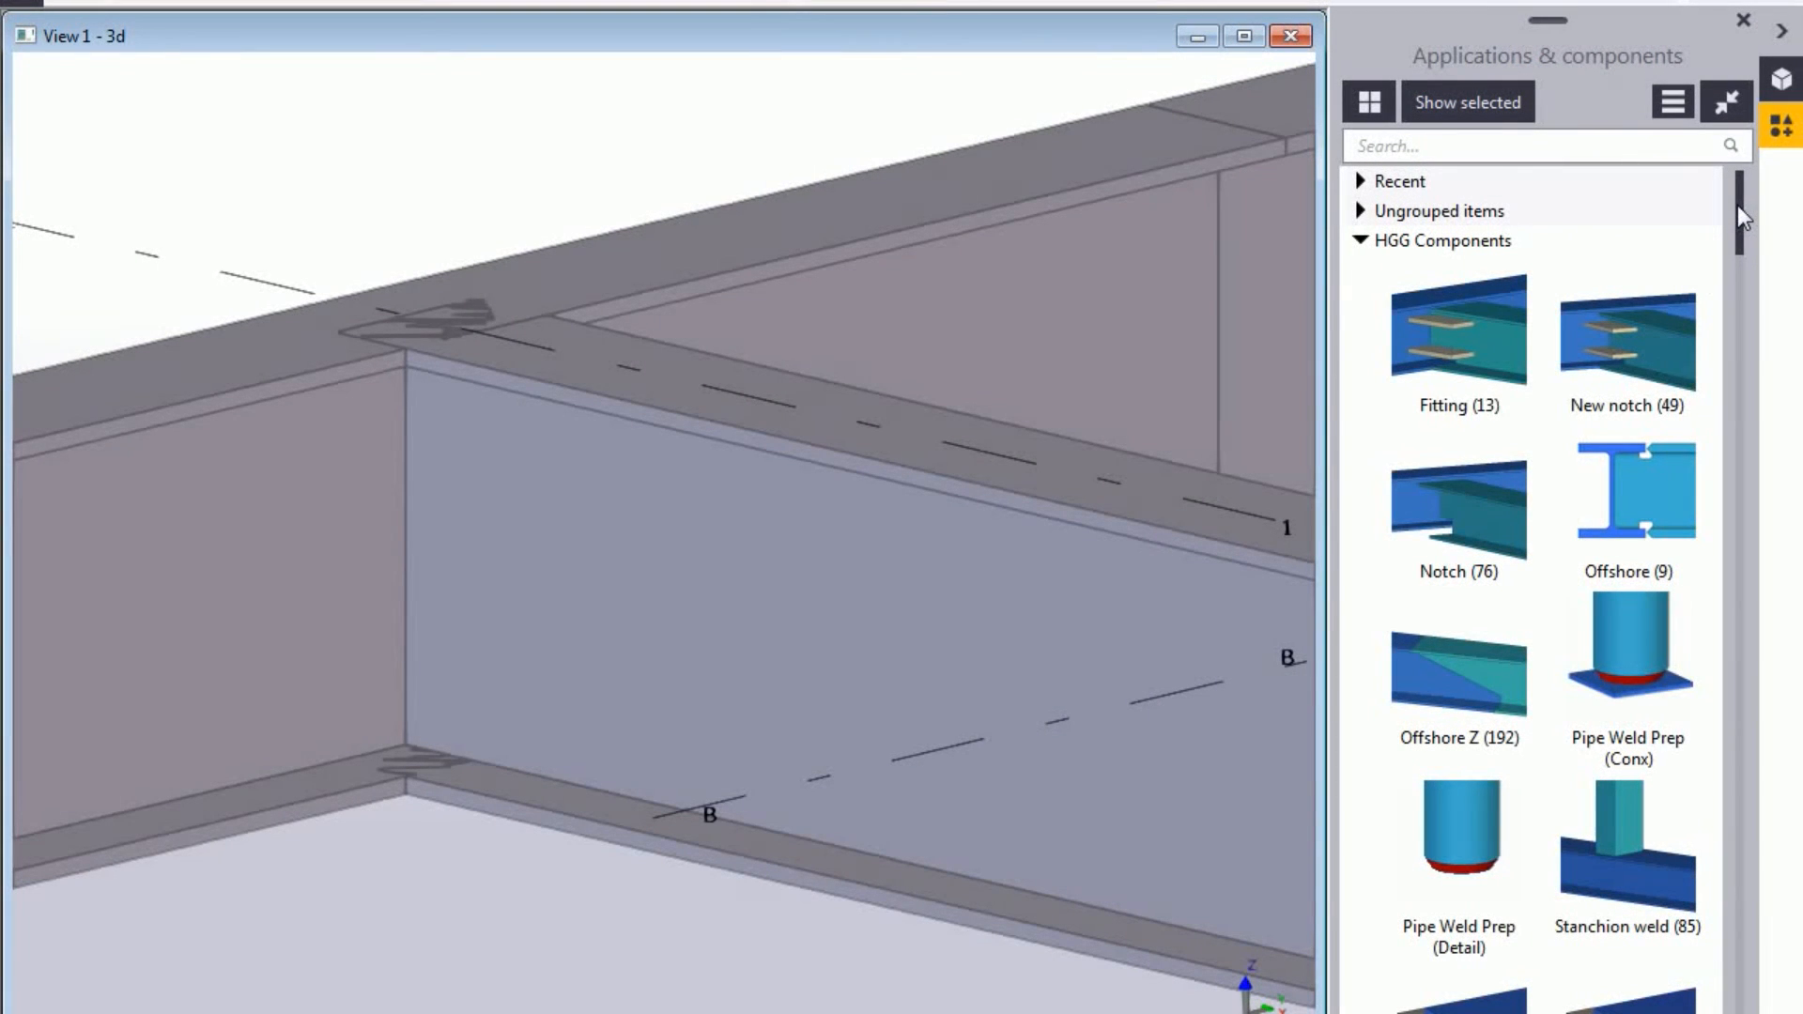
{"action": "double_click", "coordinate": [1634, 490]}
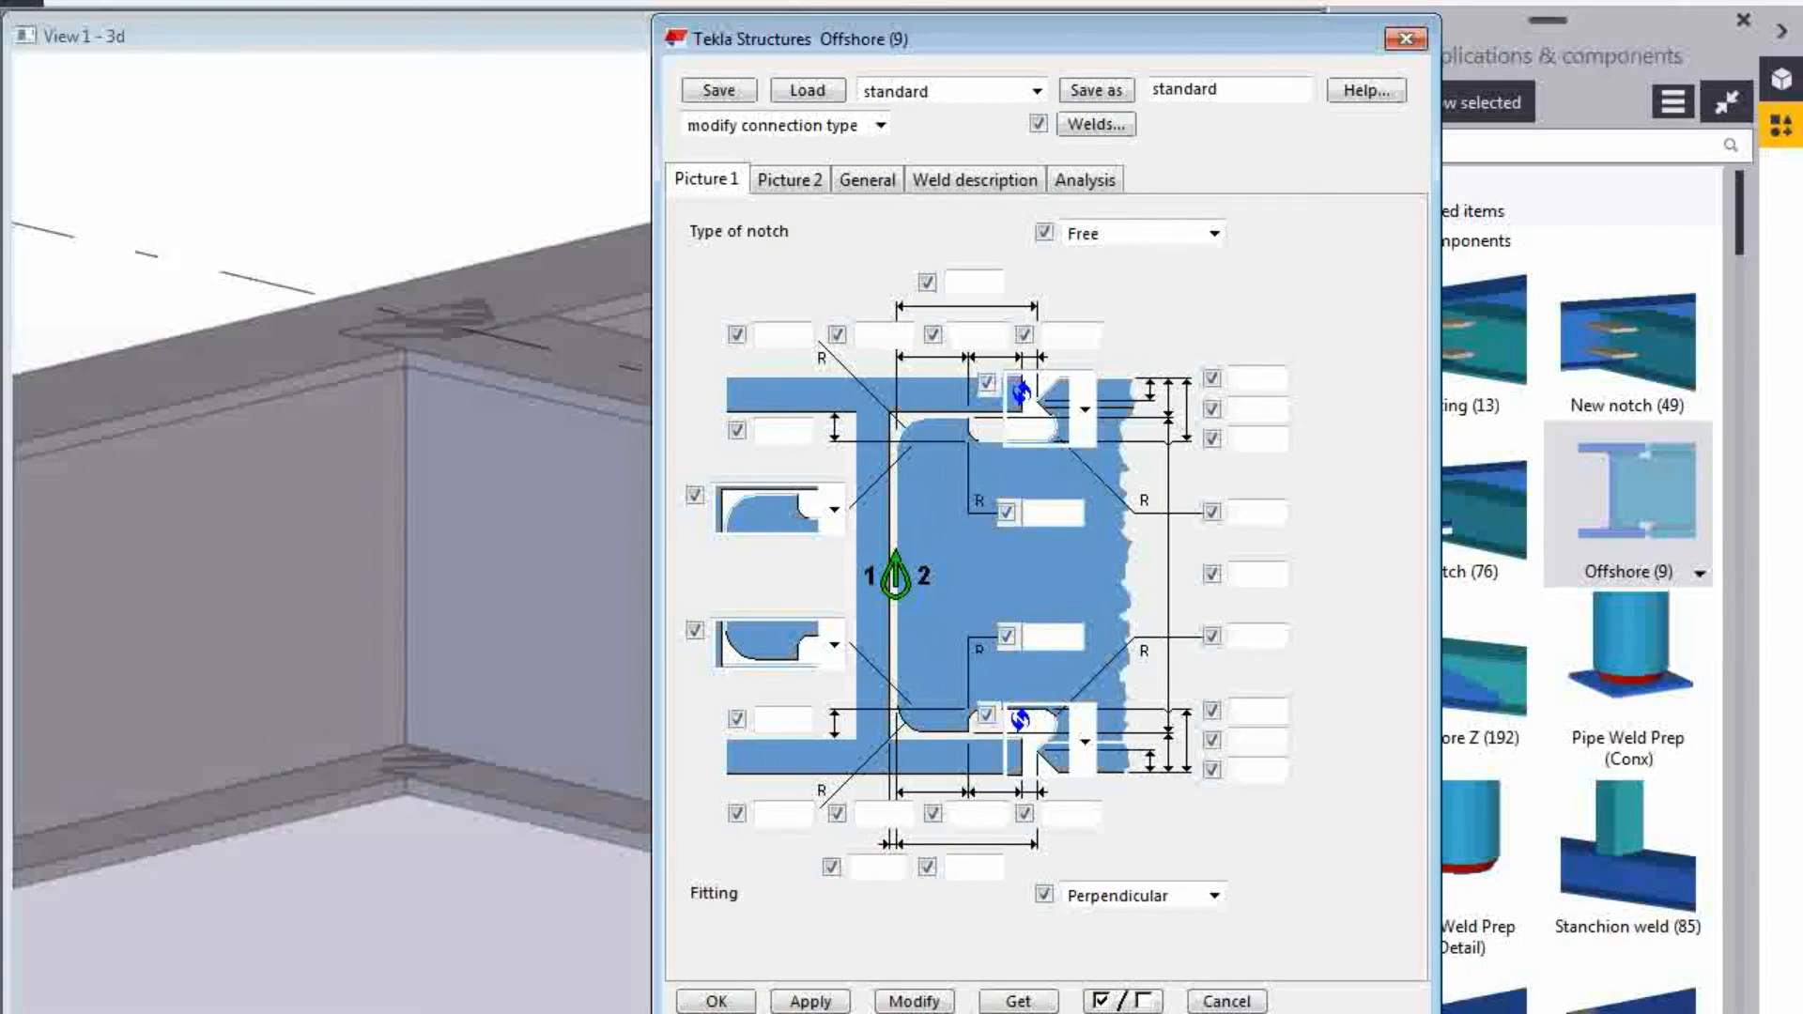
{"action": "left_click", "coordinate": [715, 1001]}
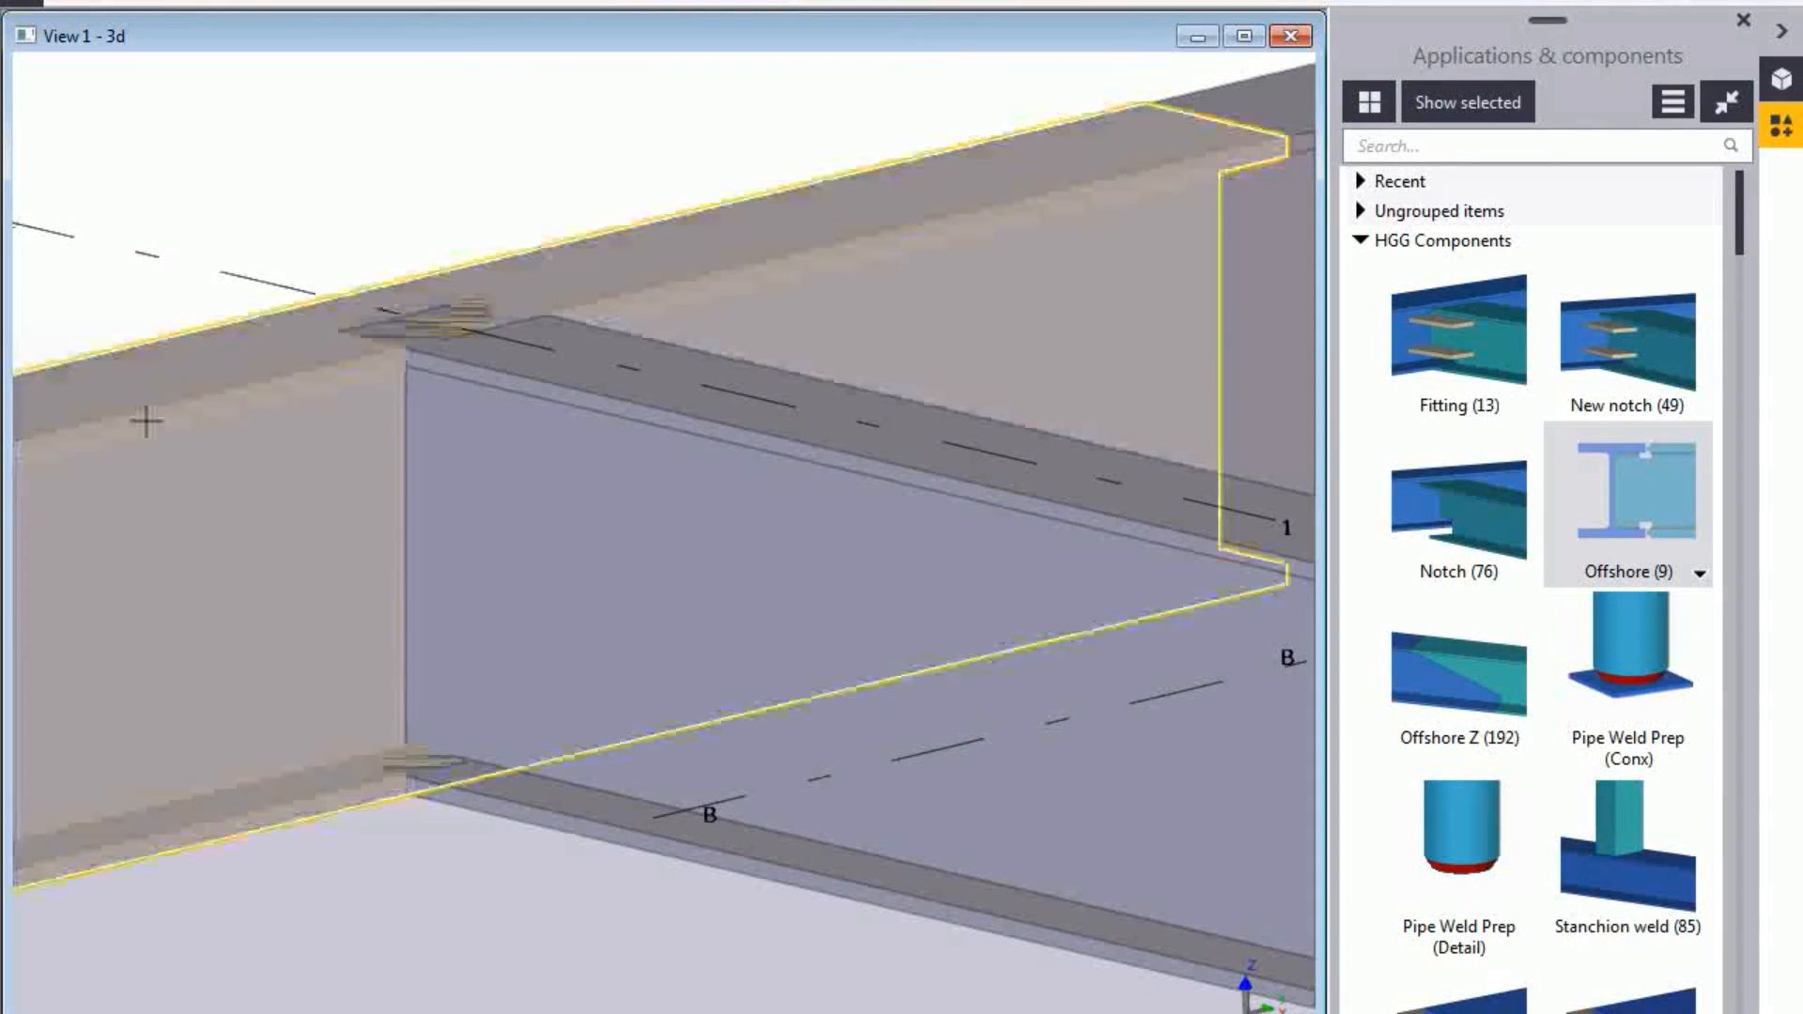
{"action": "left_click", "coordinate": [557, 480]}
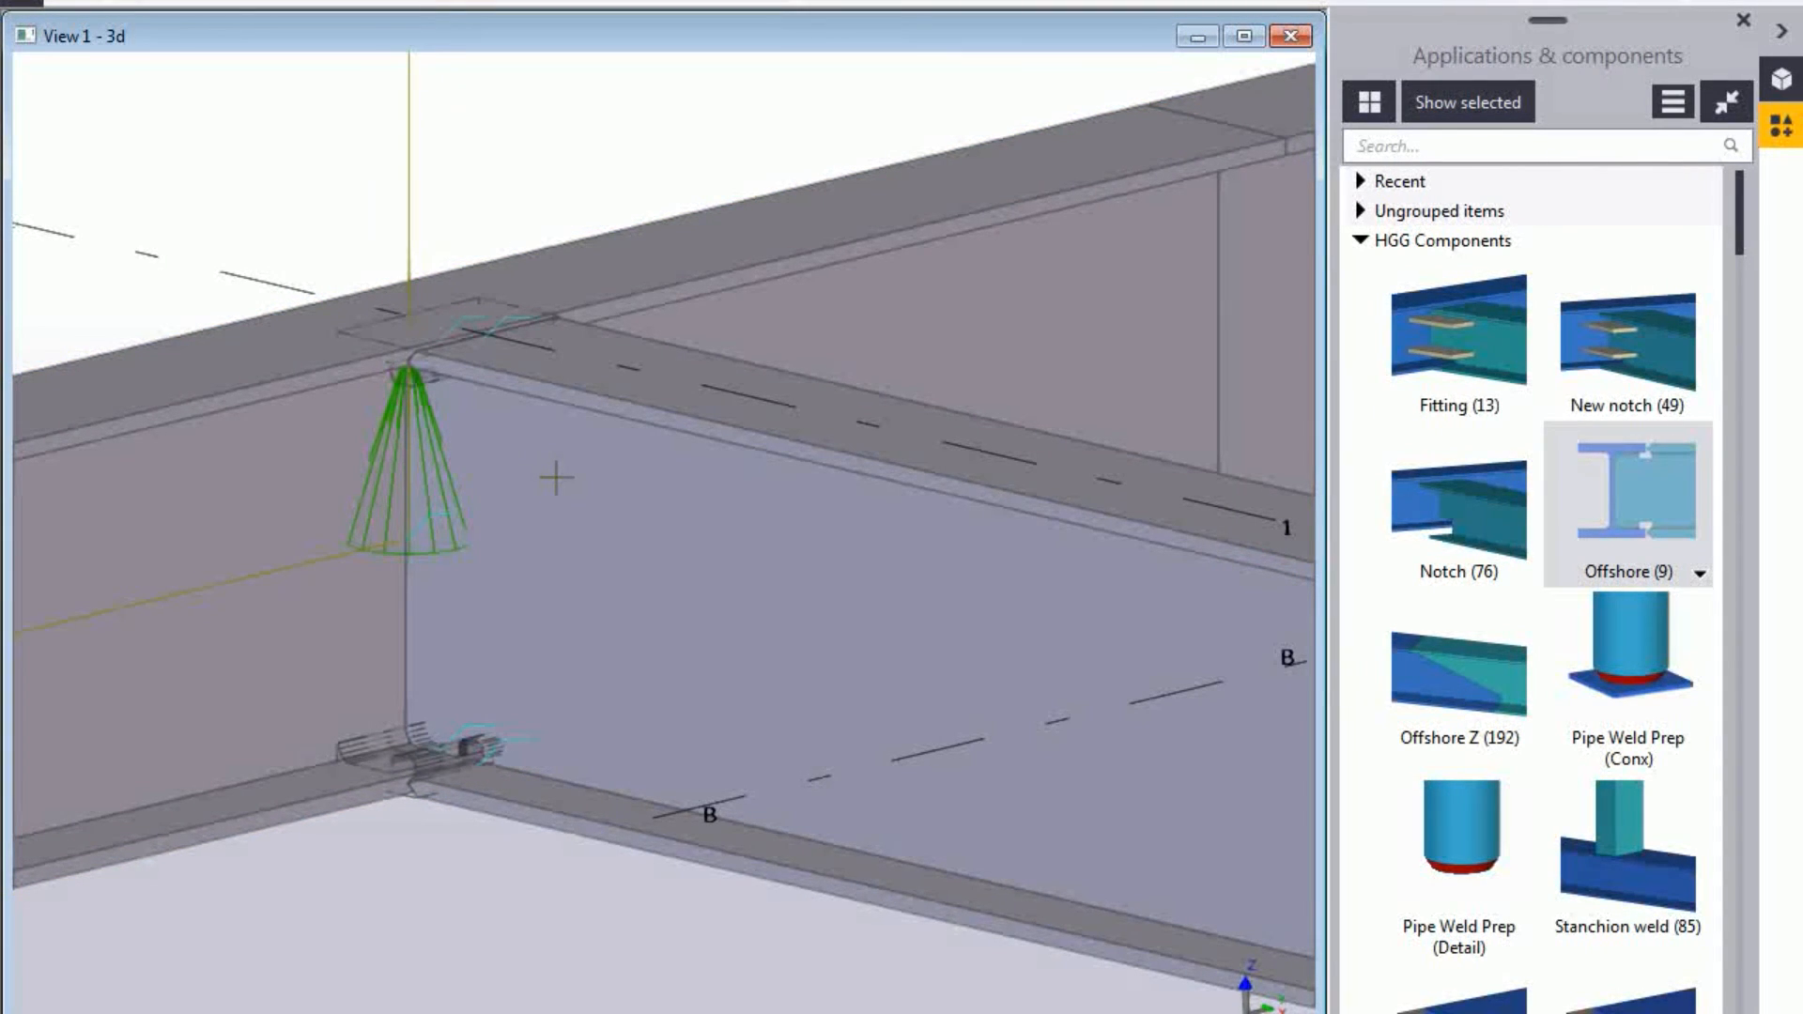
{"action": "scroll", "coordinate": [559, 477], "scroll_direction": "down", "scroll_amount": 1}
{"action": "right_click", "coordinate": [536, 195]}
{"action": "left_click", "coordinate": [639, 364]}
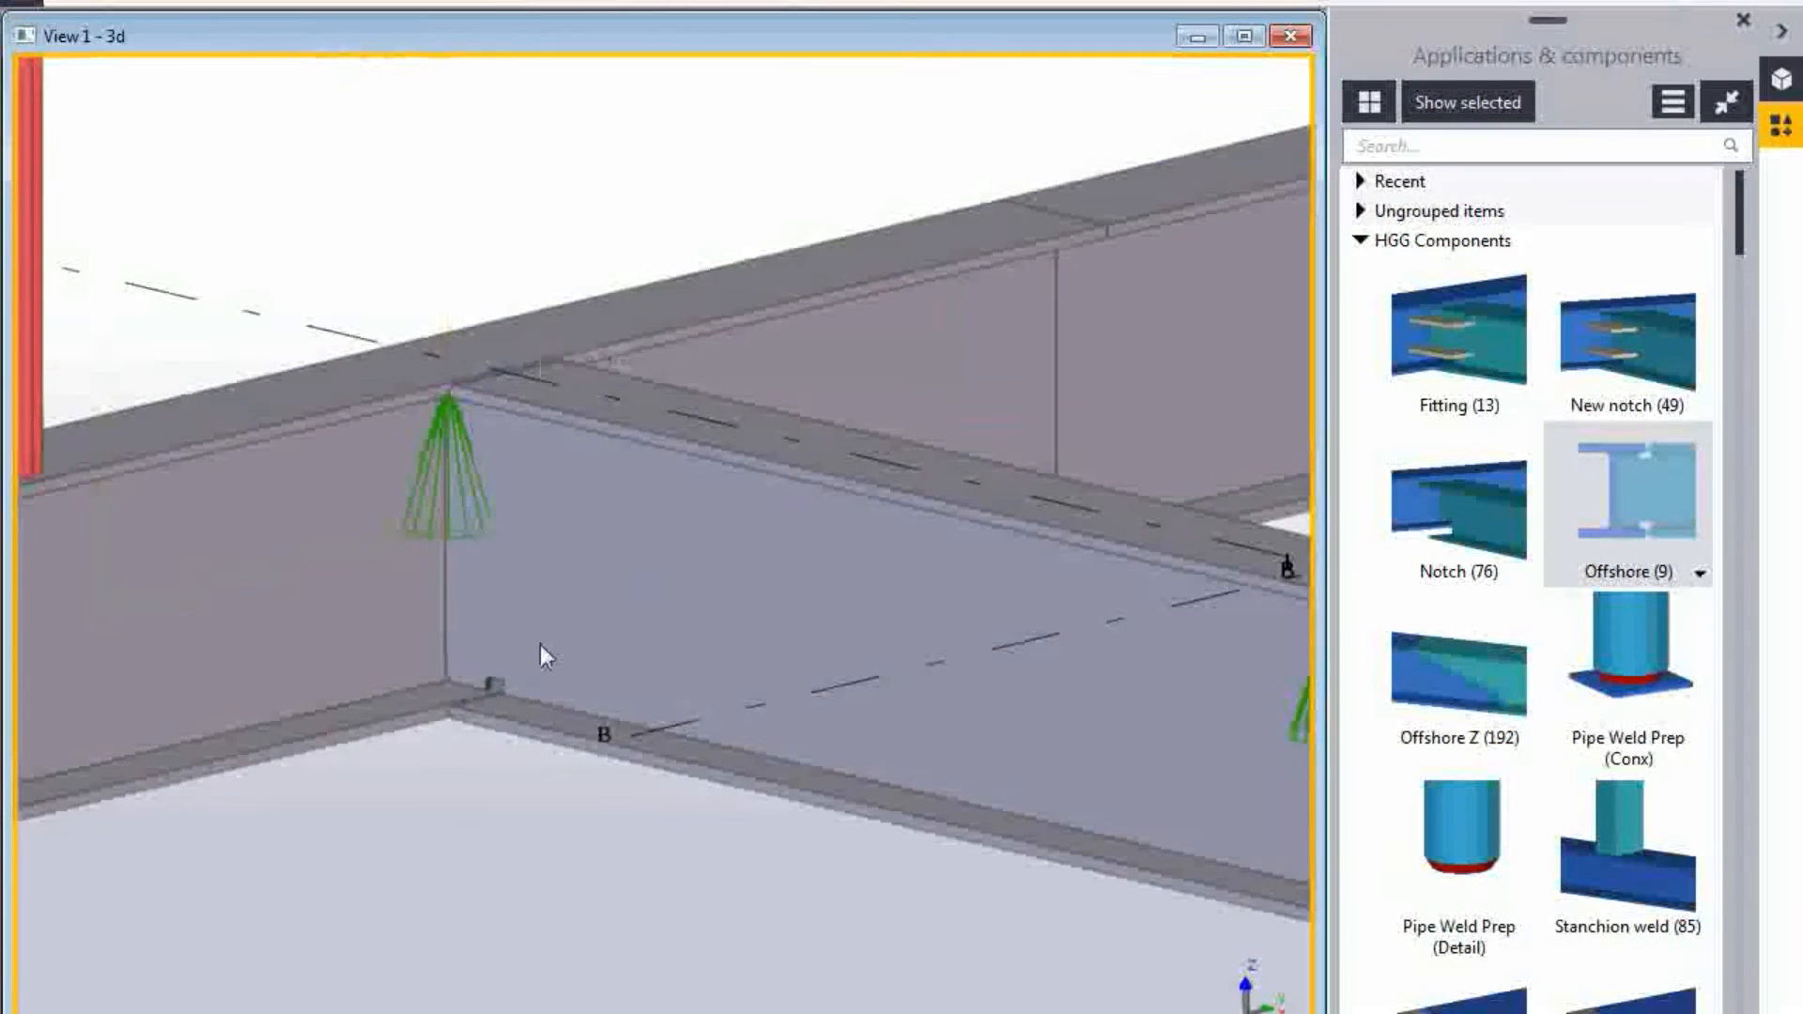
Inspect the Offshore (9) settings of the newly placed beam connection and close them without changes.
{"action": "scroll", "coordinate": [617, 554], "scroll_direction": "up", "scroll_amount": 2}
{"action": "double_click", "coordinate": [622, 534]}
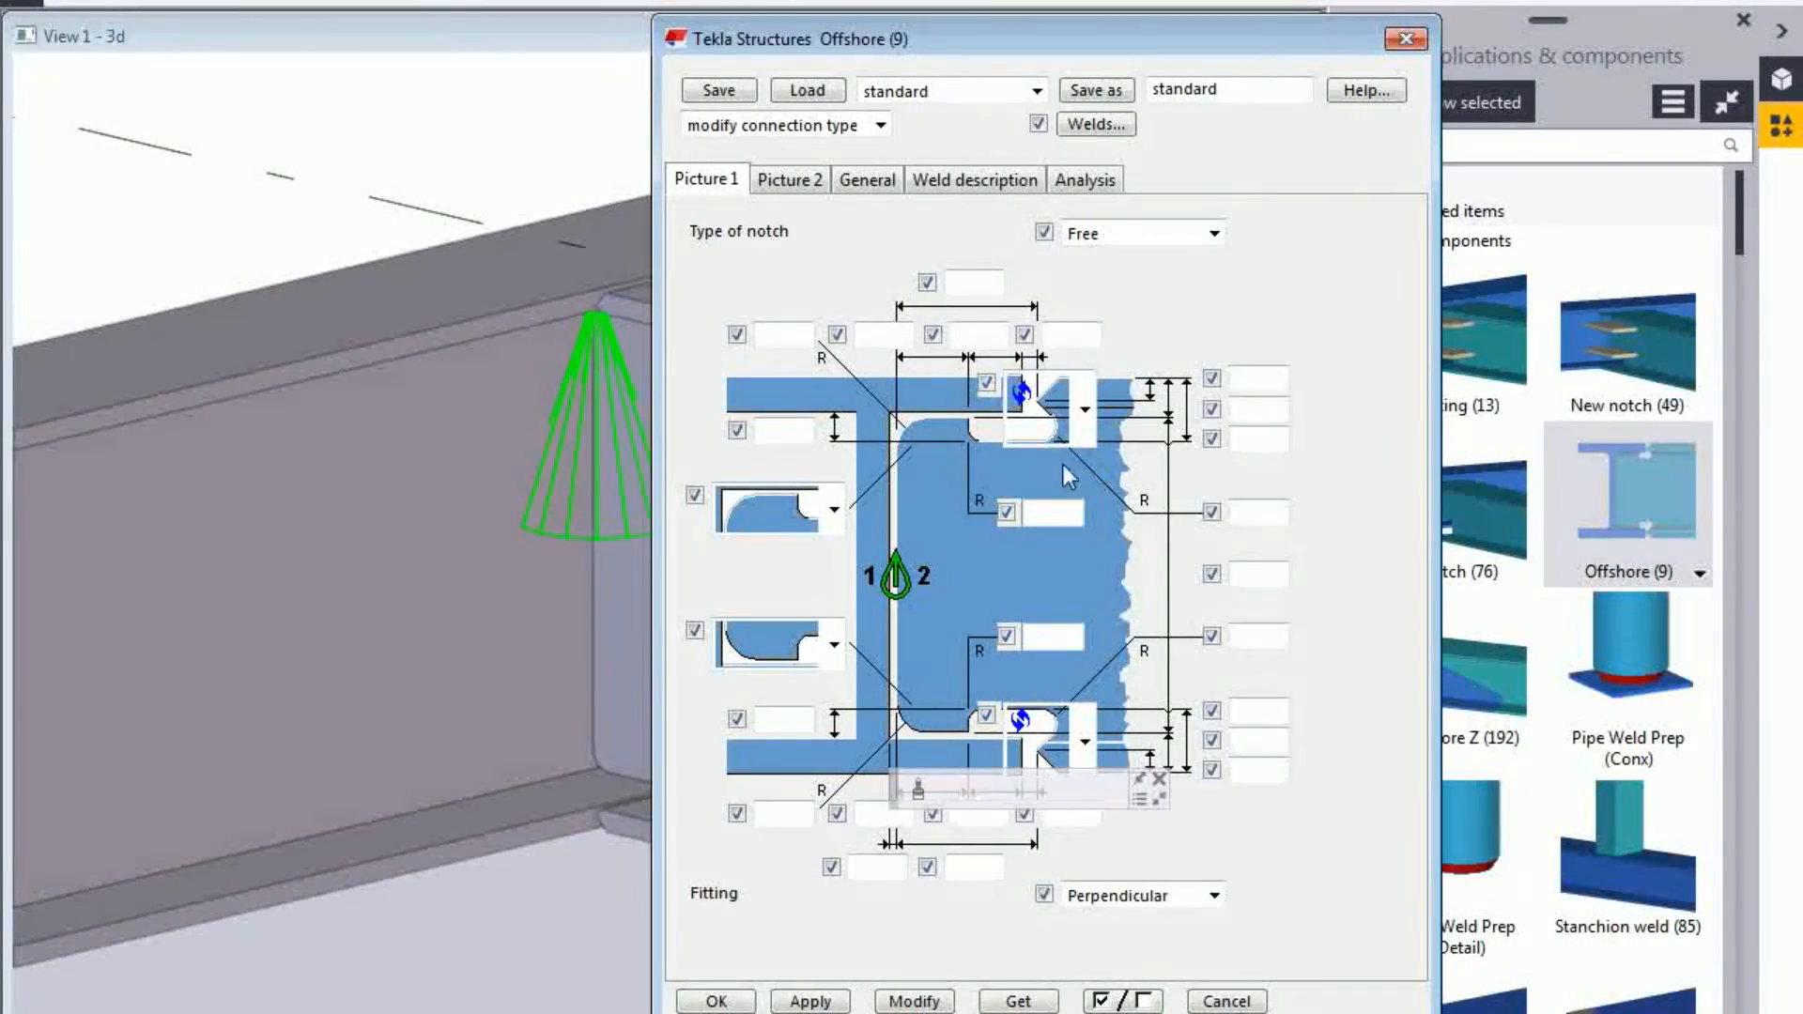
{"action": "left_click", "coordinate": [1226, 1001]}
Delete the connection at the foot of the column standing on the end of the main beam.
{"action": "scroll", "coordinate": [781, 691], "scroll_direction": "up", "scroll_amount": 5}
{"action": "scroll", "coordinate": [465, 499], "scroll_direction": "down", "scroll_amount": 5}
{"action": "middle_click_drag", "start_coordinate": [479, 533], "coordinate": [787, 452]}
{"action": "scroll", "coordinate": [559, 340], "scroll_direction": "up", "scroll_amount": 3}
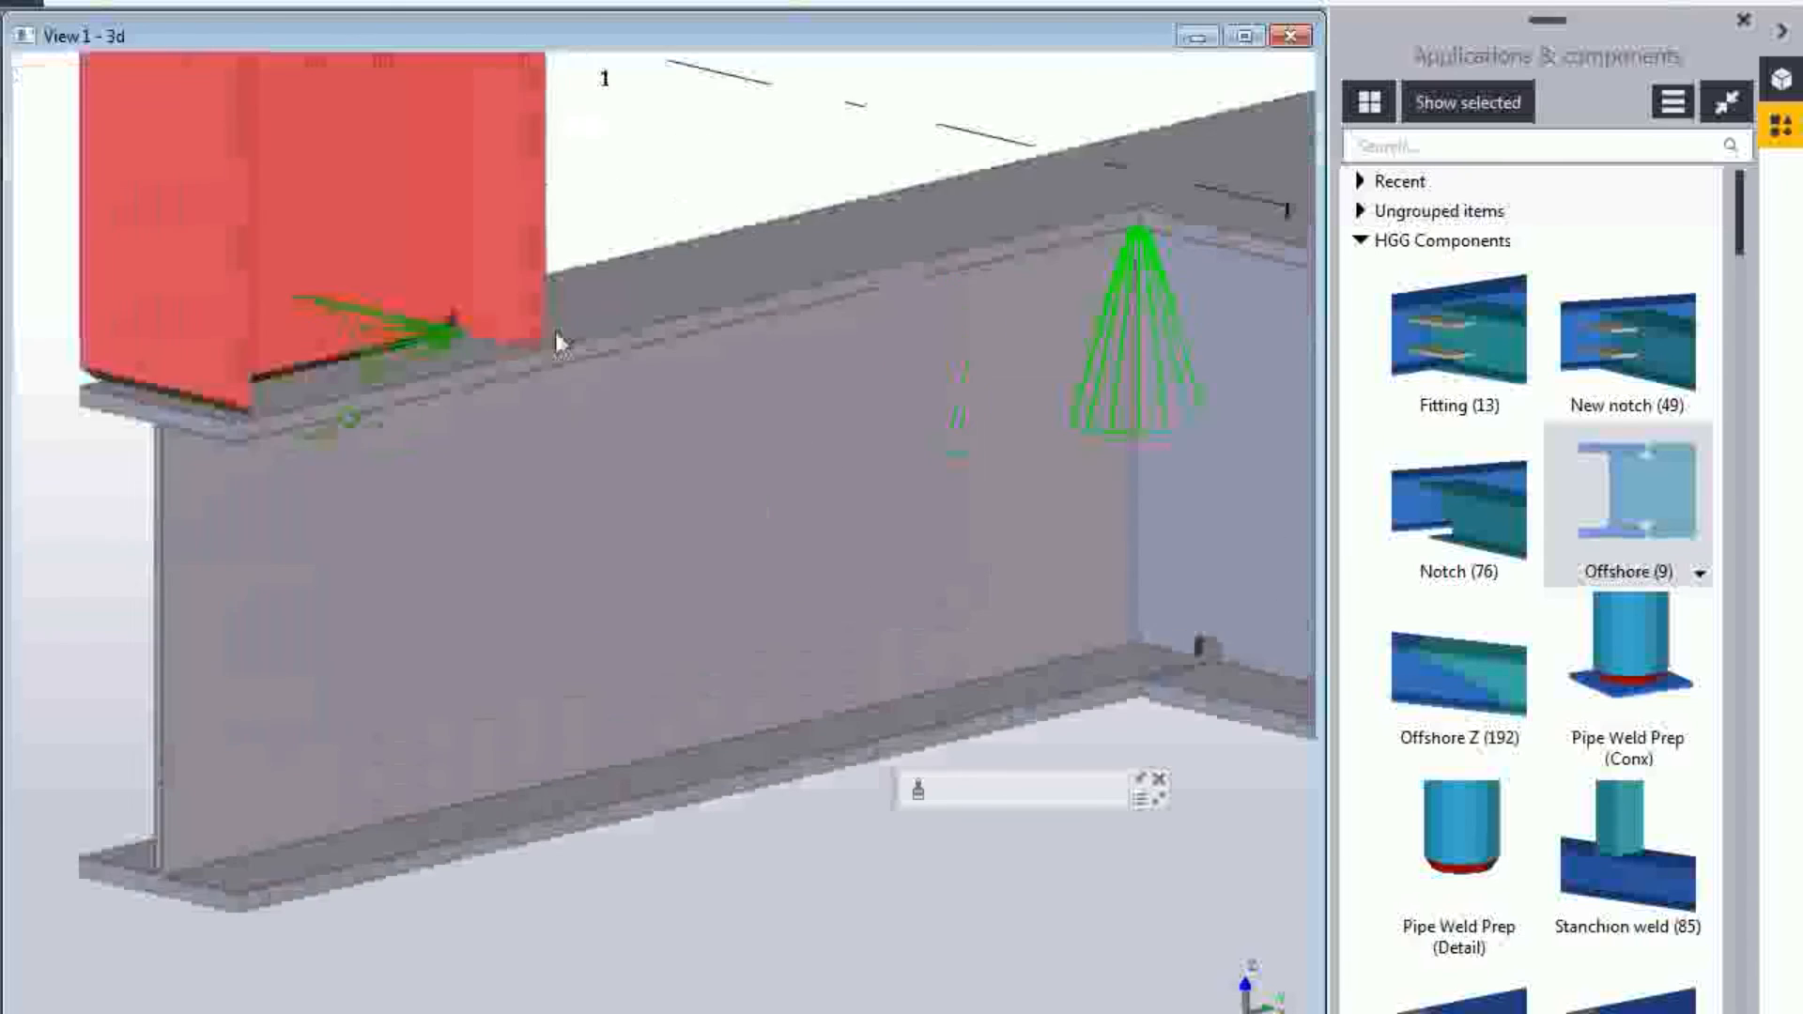
{"action": "scroll", "coordinate": [560, 341], "scroll_direction": "up", "scroll_amount": 4}
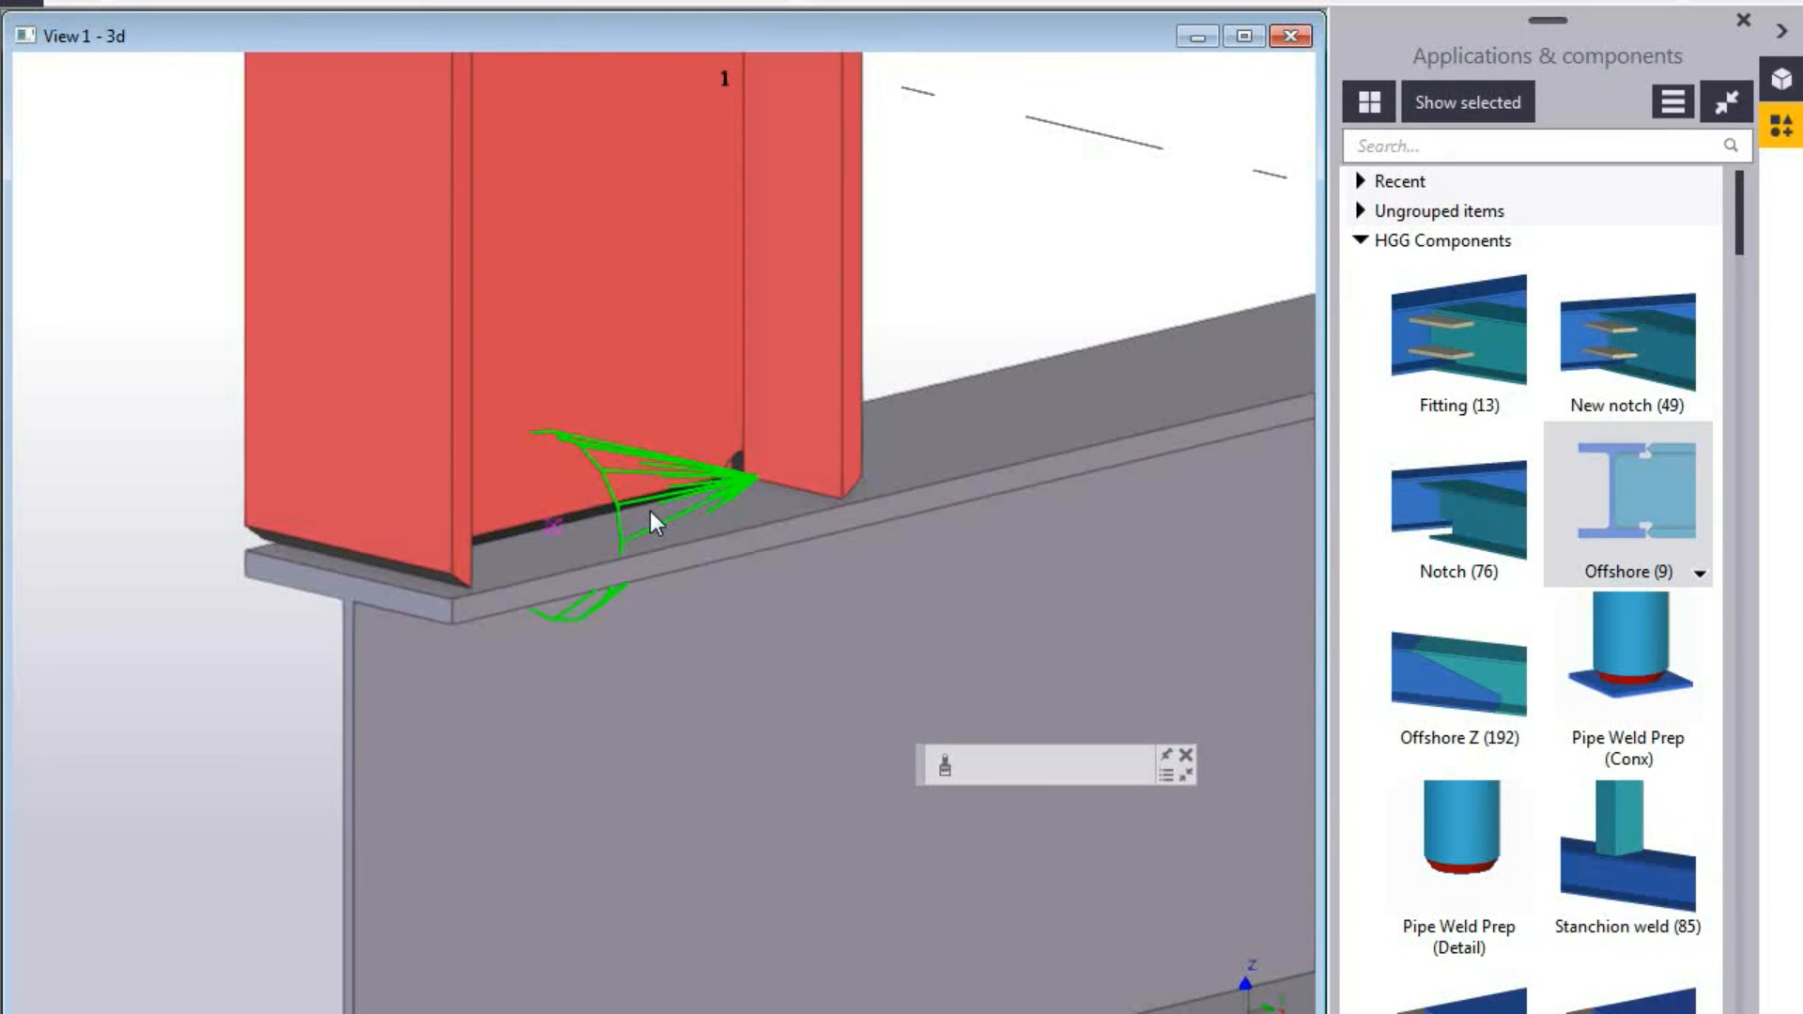
{"action": "scroll", "coordinate": [650, 514], "scroll_direction": "down", "scroll_amount": 3}
{"action": "scroll", "coordinate": [508, 545], "scroll_direction": "up", "scroll_amount": 2}
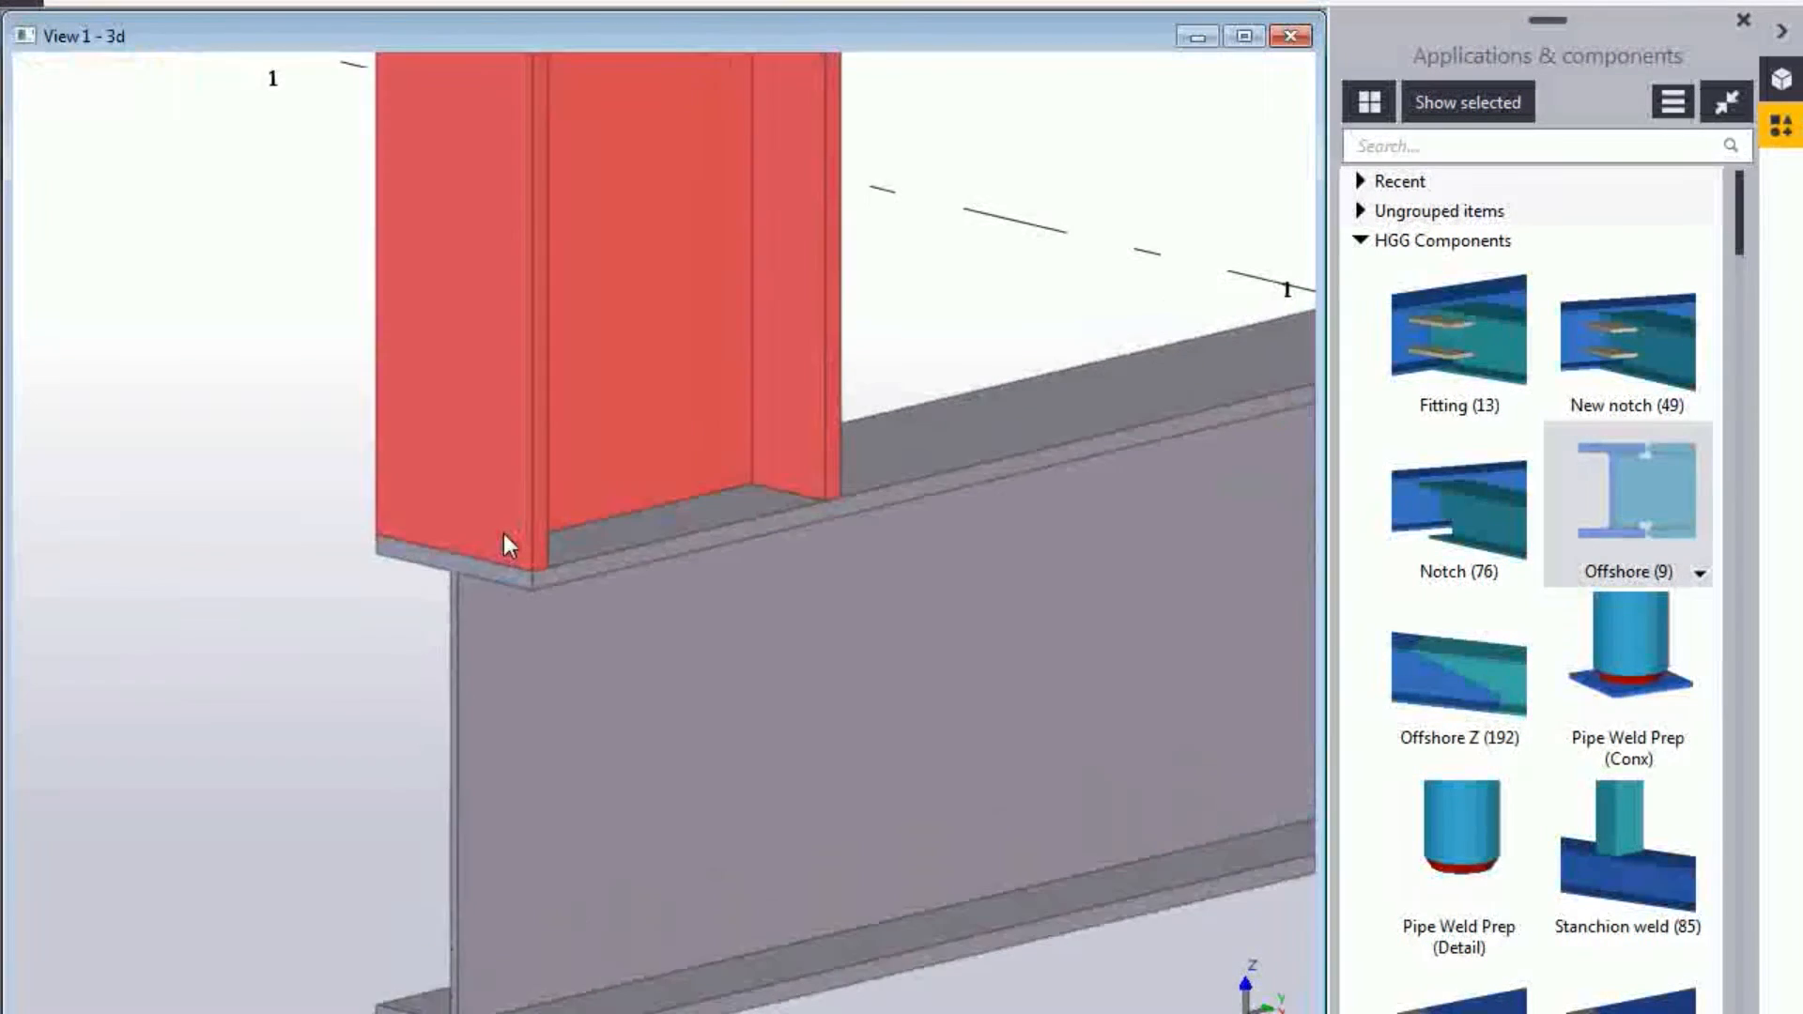
{"action": "scroll", "coordinate": [504, 536], "scroll_direction": "down", "scroll_amount": 1}
Apply the Weld Prep Web component to the foot of the column standing on the end of the main beam.
{"action": "left_click_drag", "start_coordinate": [1739, 217], "coordinate": [1742, 229]}
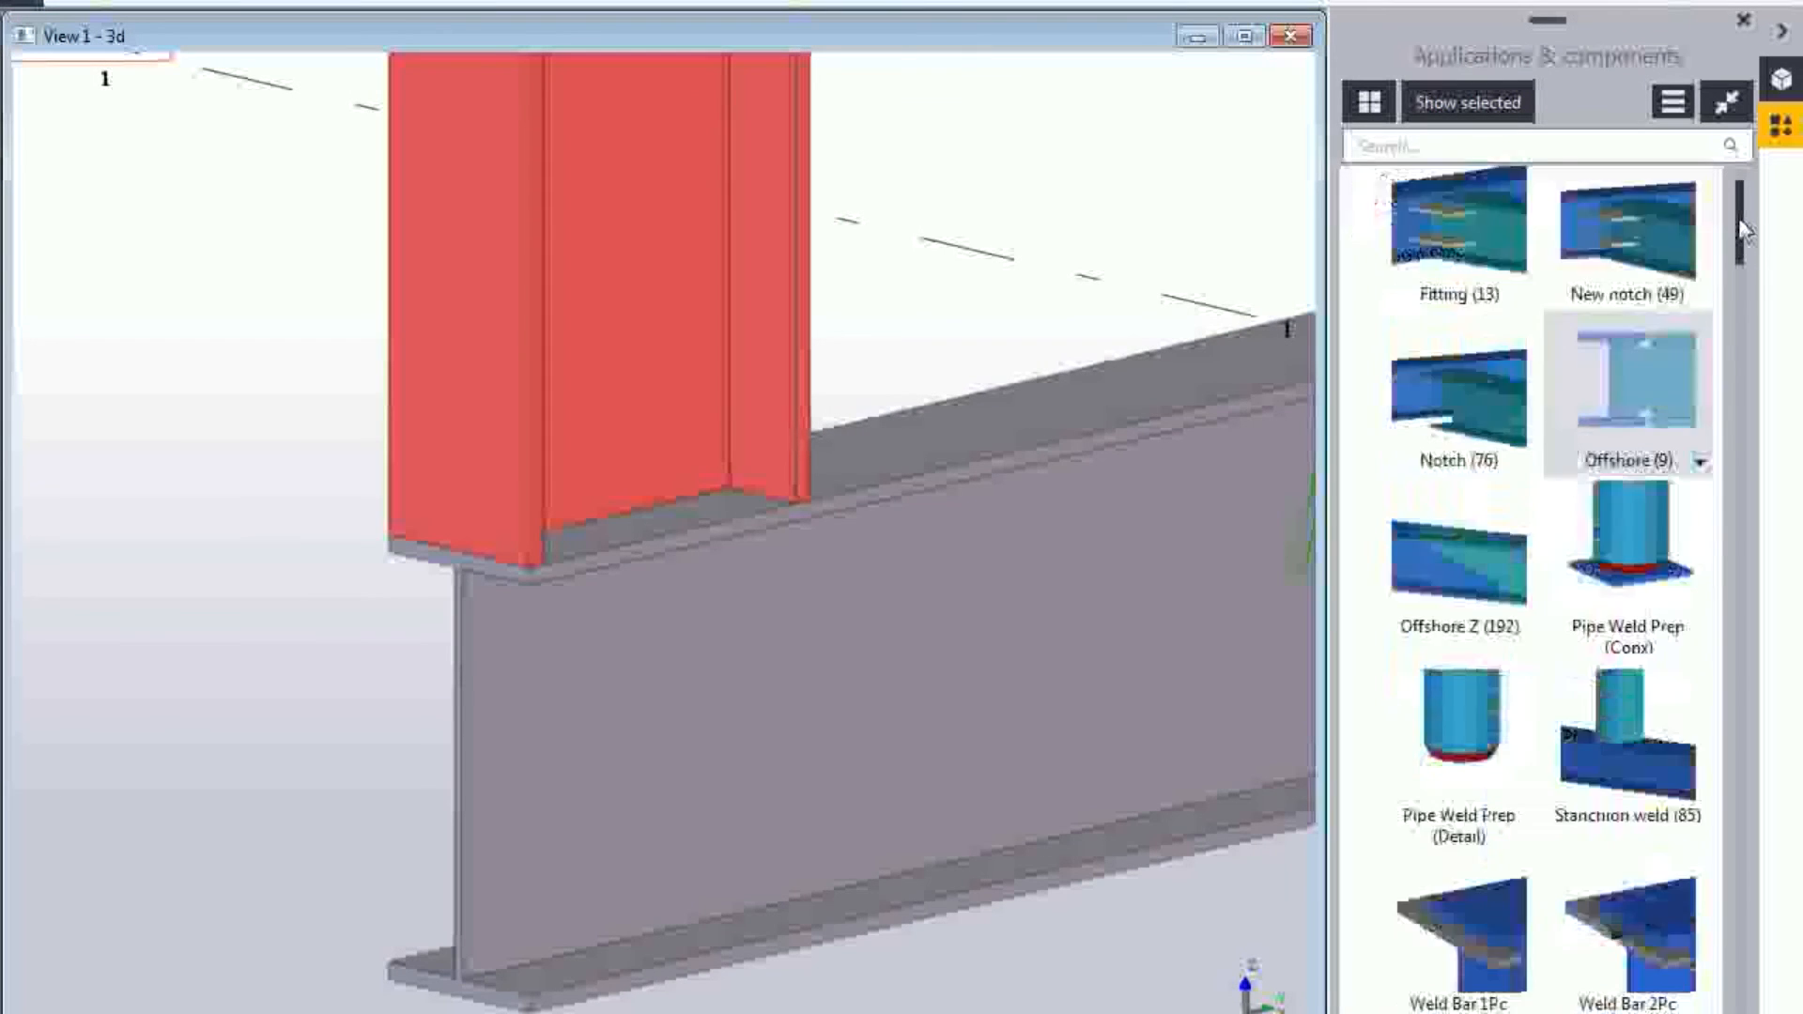
{"action": "scroll", "coordinate": [1487, 504], "scroll_direction": "down", "scroll_amount": 6}
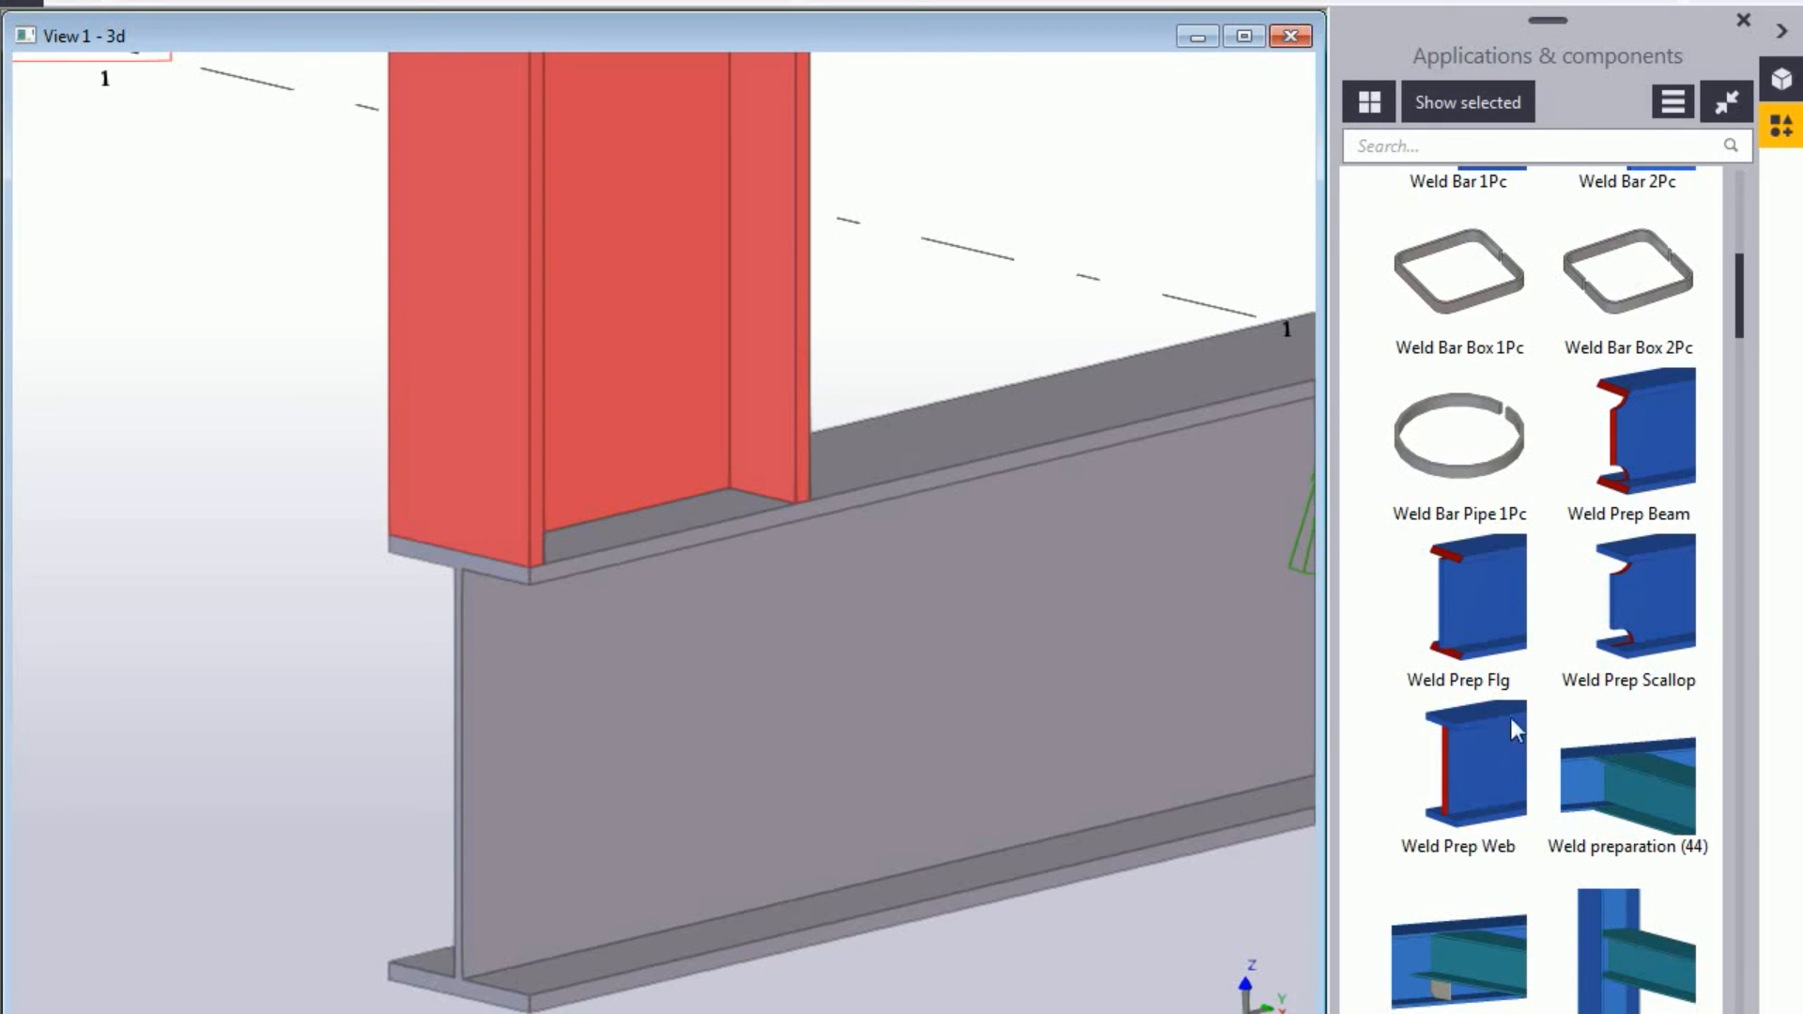
{"action": "left_click", "coordinate": [1474, 763]}
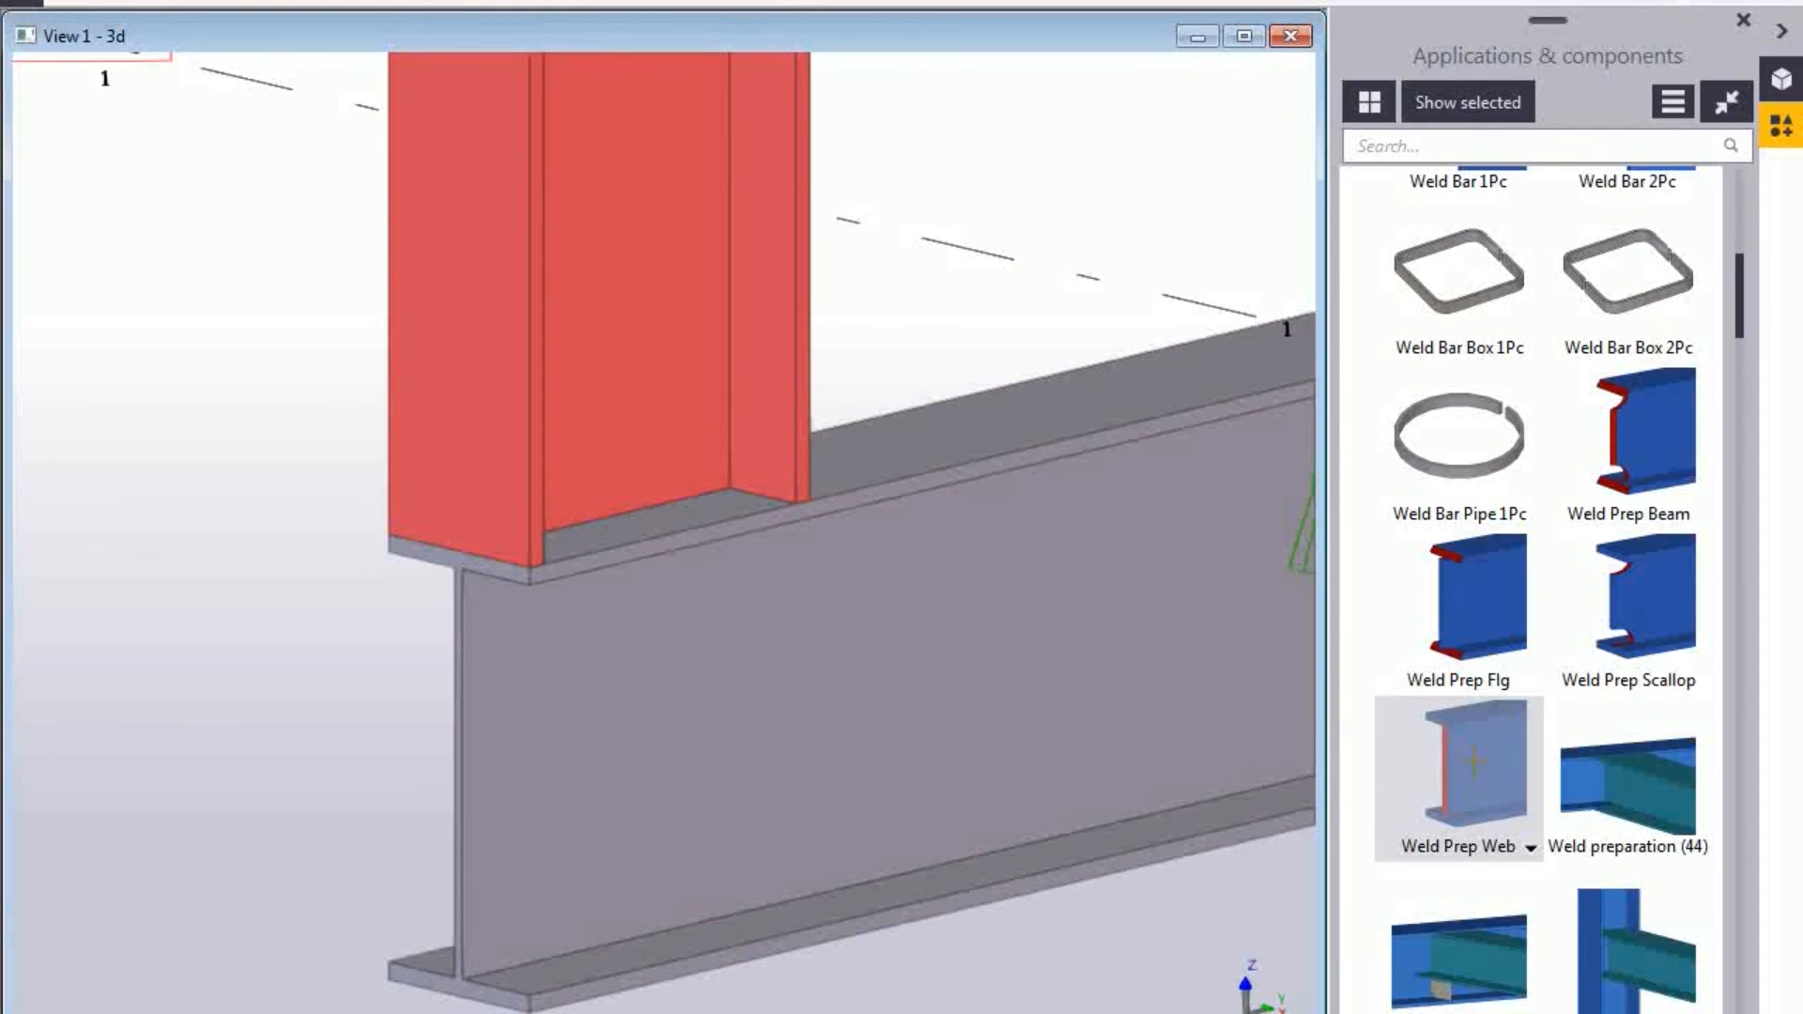
{"action": "left_click", "coordinate": [765, 248]}
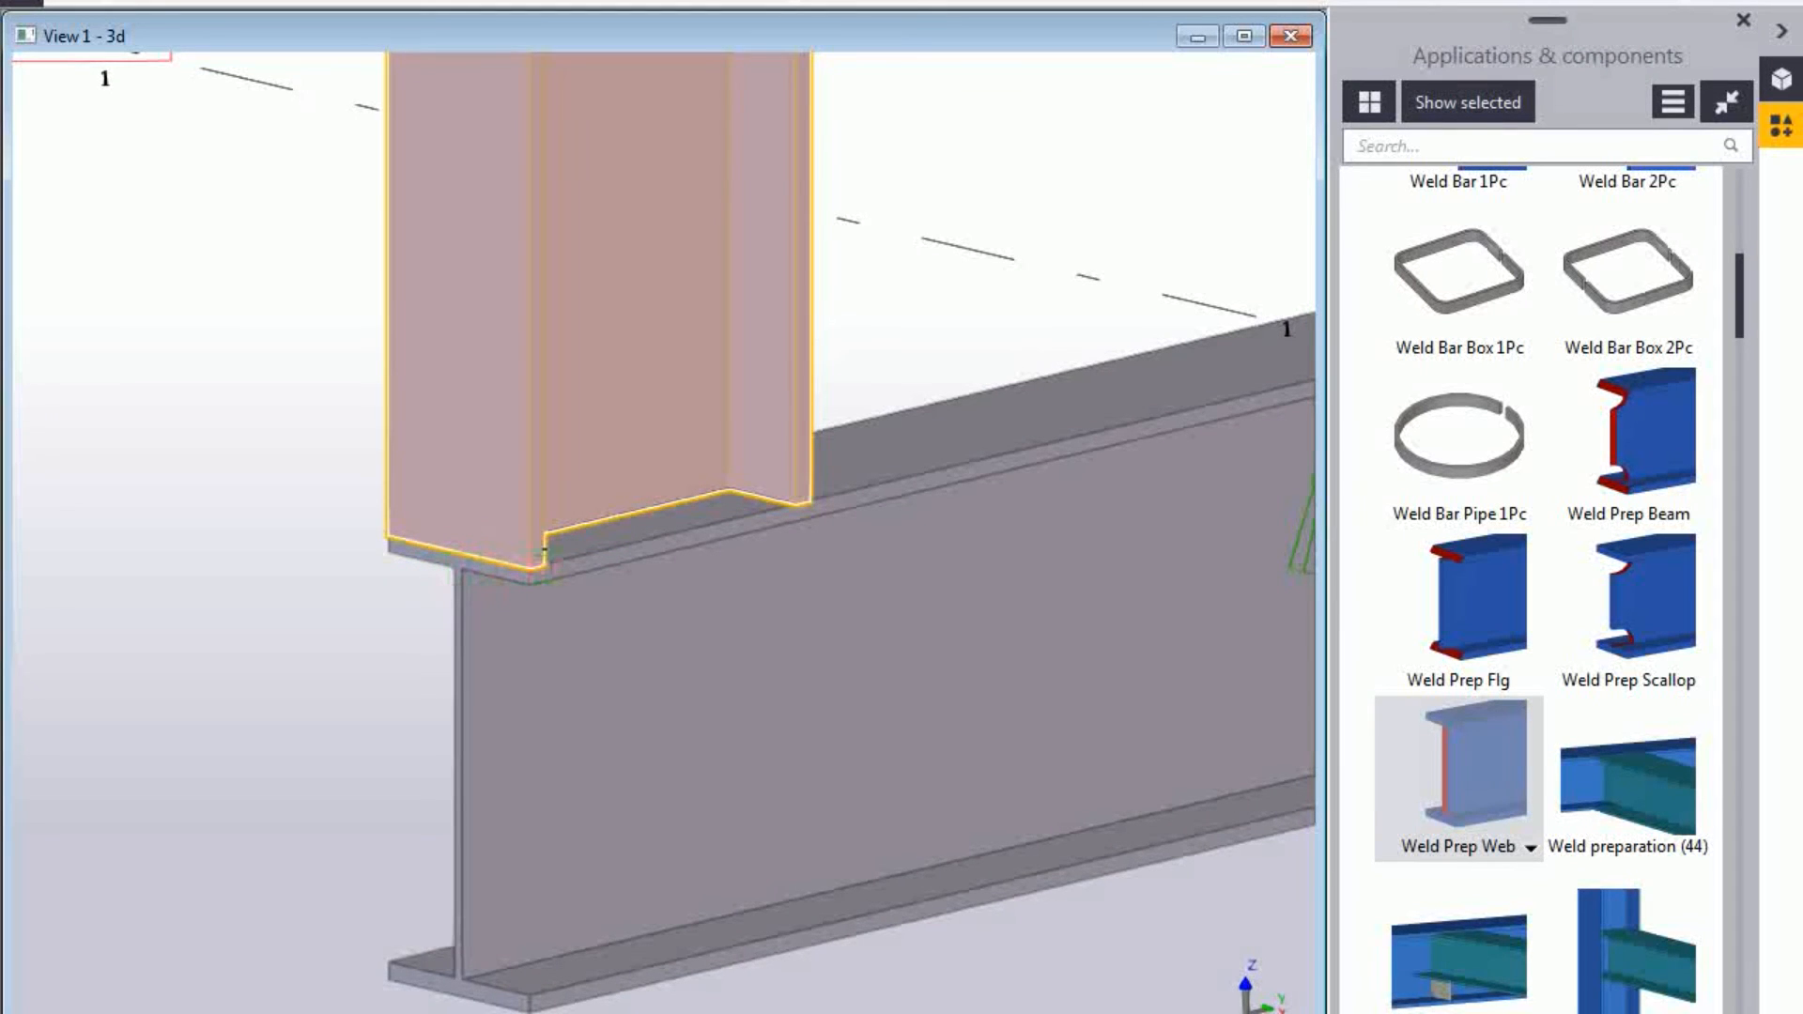
{"action": "scroll", "coordinate": [531, 567], "scroll_direction": "up", "scroll_amount": 2}
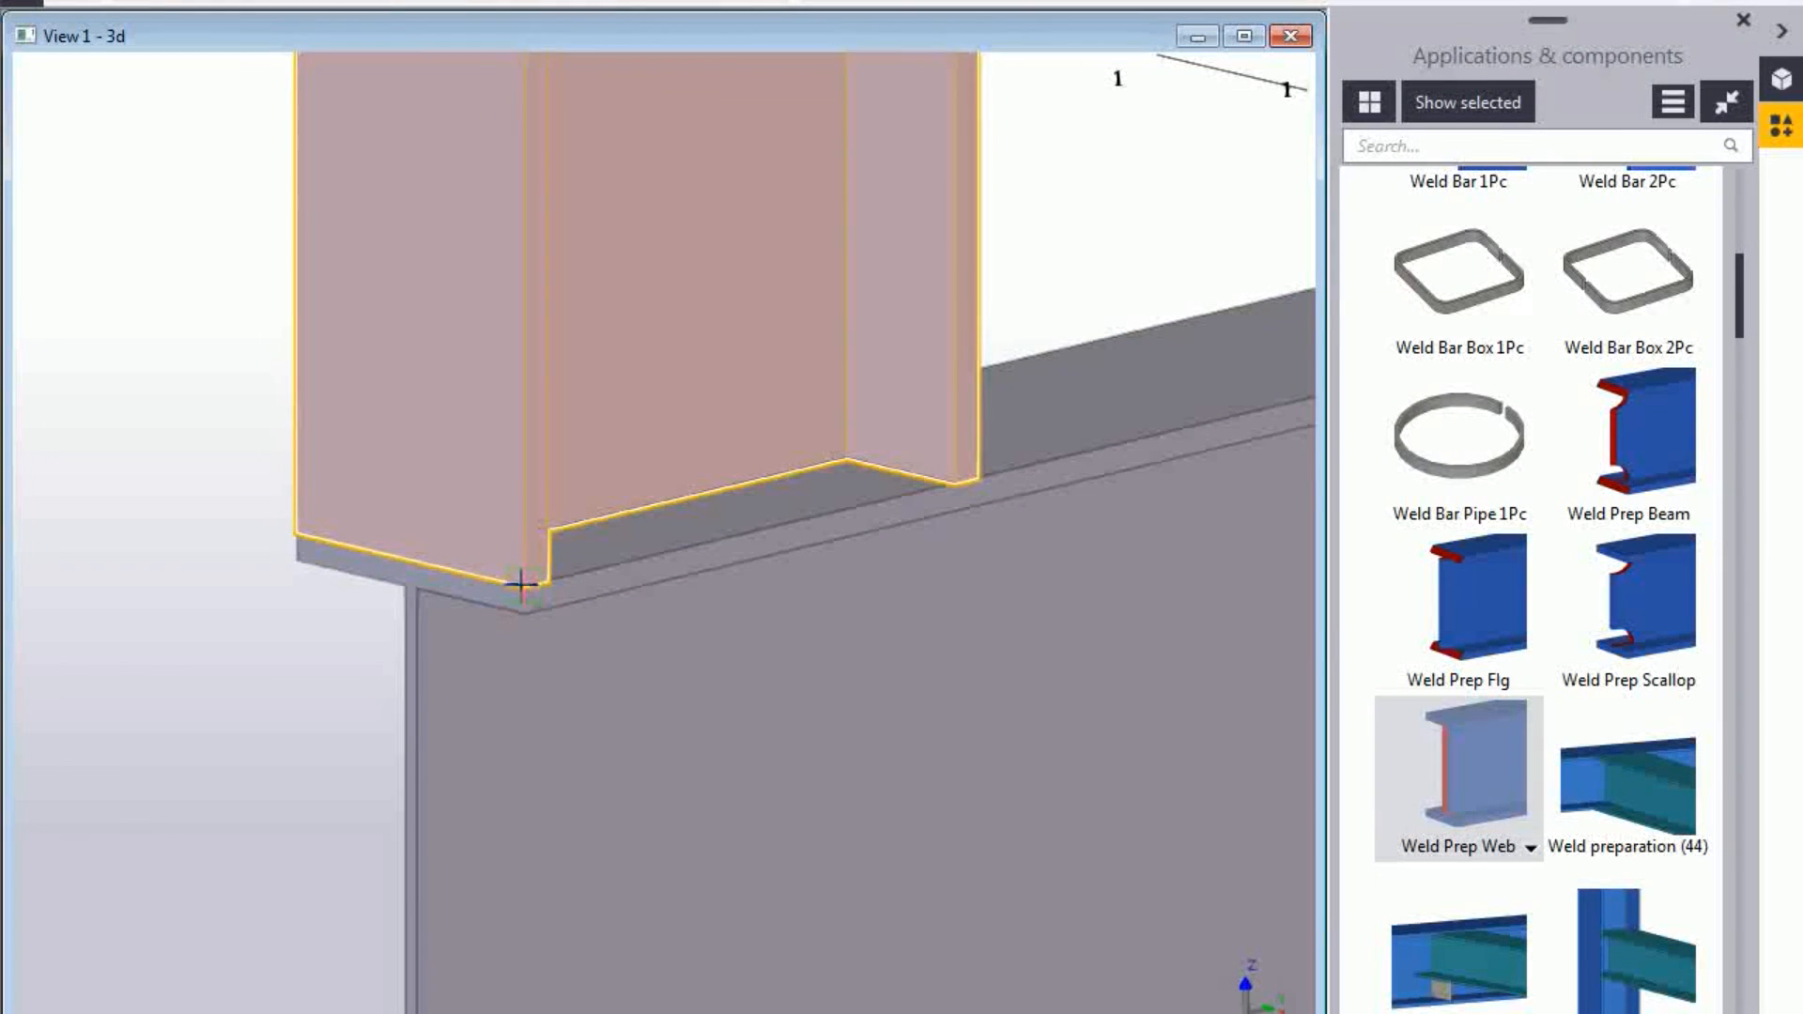
{"action": "left_click", "coordinate": [523, 593]}
{"action": "scroll", "coordinate": [966, 307], "scroll_direction": "down", "scroll_amount": 3}
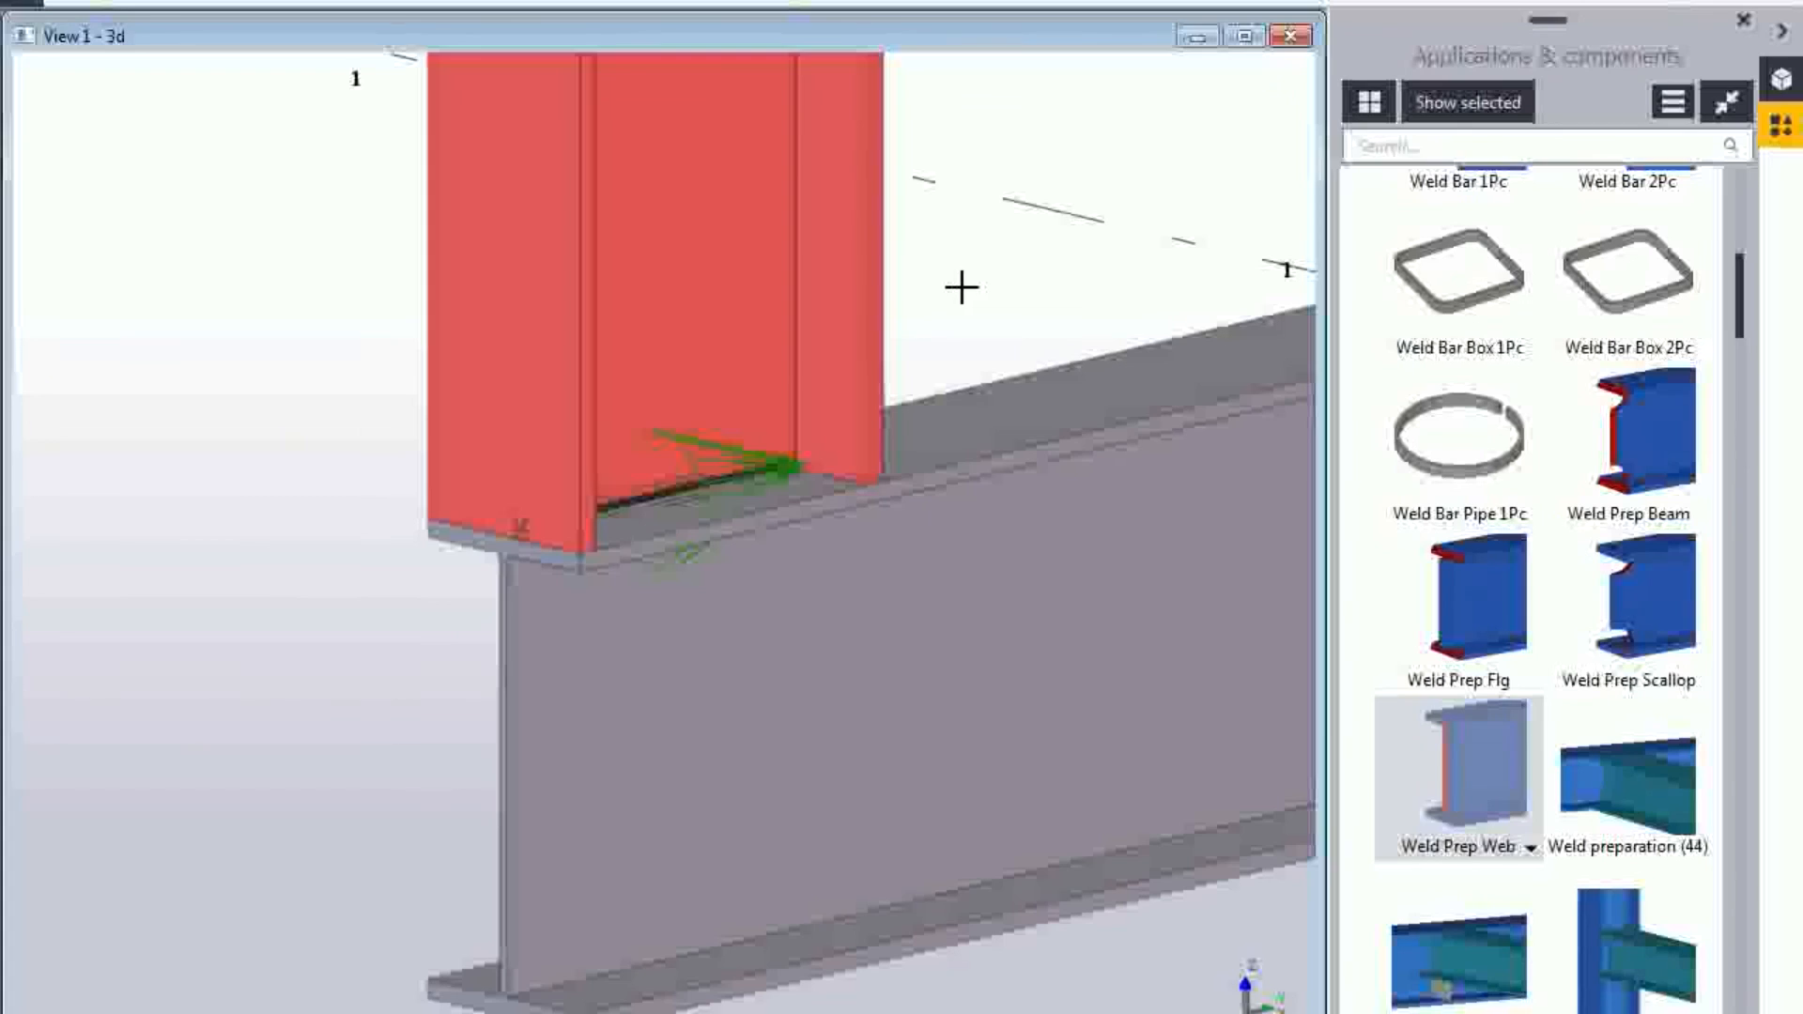
{"action": "right_click", "coordinate": [968, 298]}
{"action": "left_click", "coordinate": [1041, 455]}
{"action": "scroll", "coordinate": [714, 512], "scroll_direction": "up", "scroll_amount": 4}
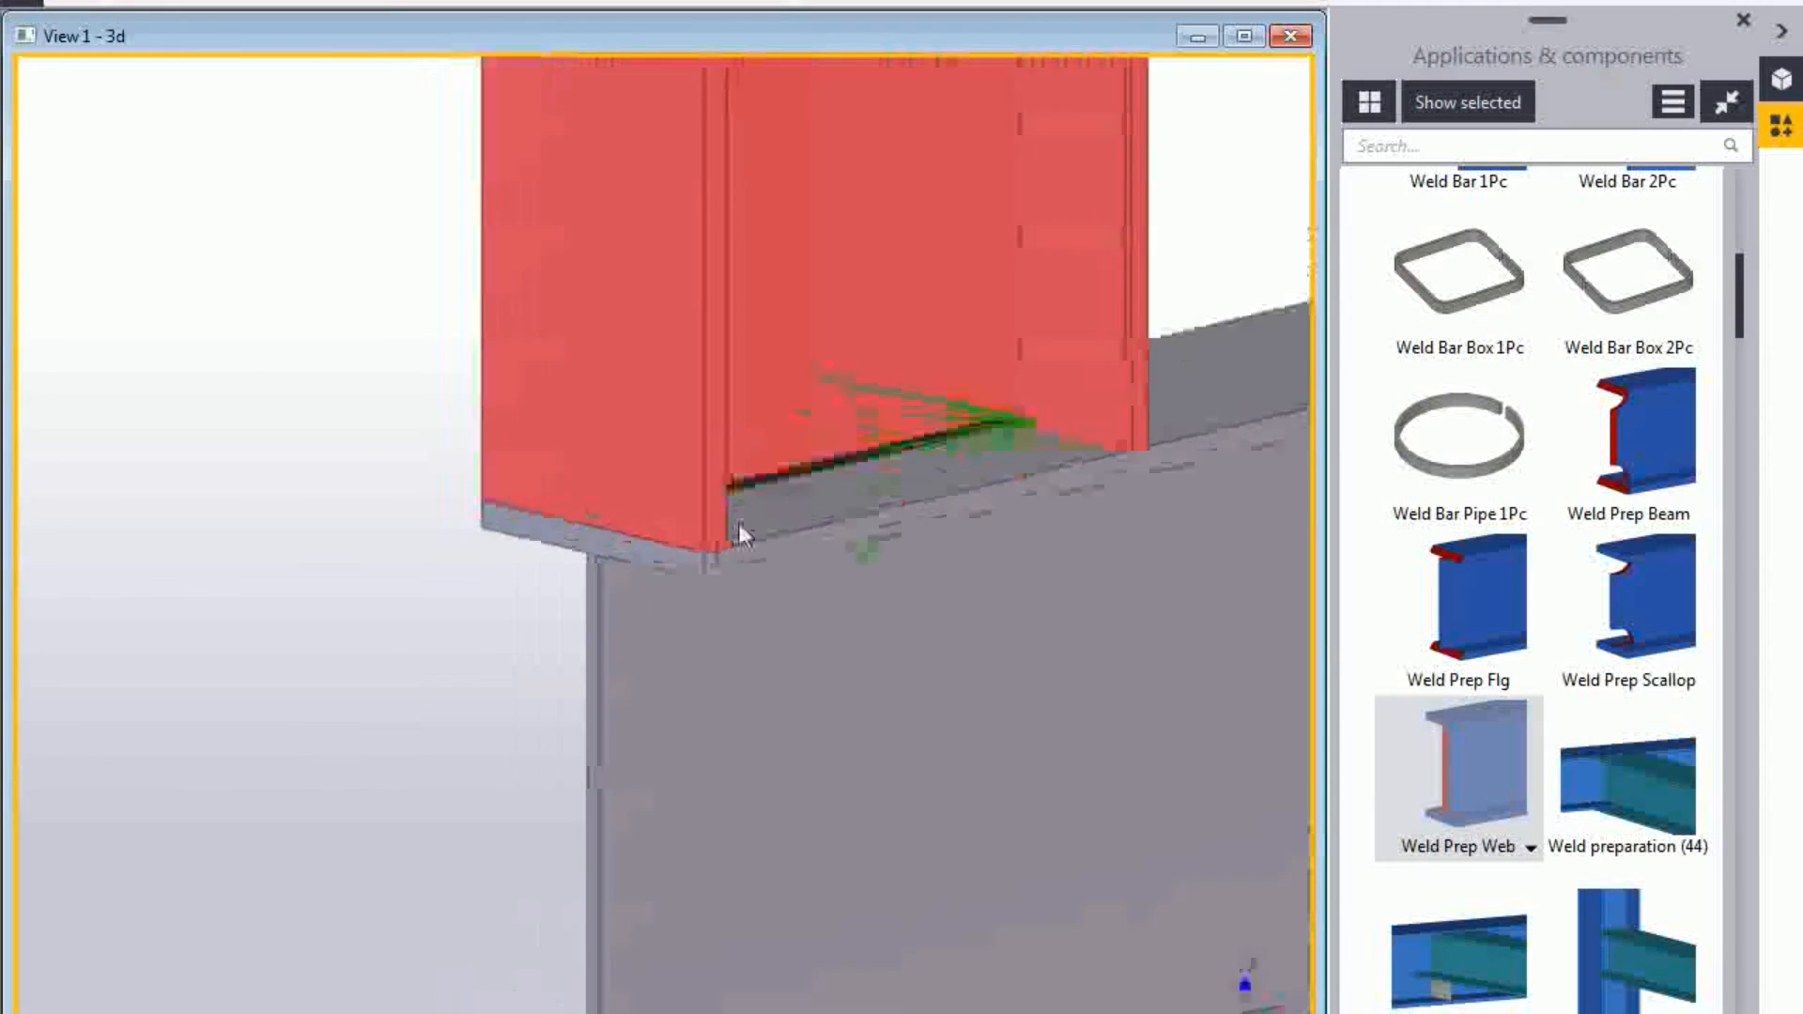
{"action": "scroll", "coordinate": [759, 487], "scroll_direction": "up", "scroll_amount": 2}
{"action": "middle_click_drag", "start_coordinate": [648, 545], "coordinate": [707, 272], "text": "ctrl"}
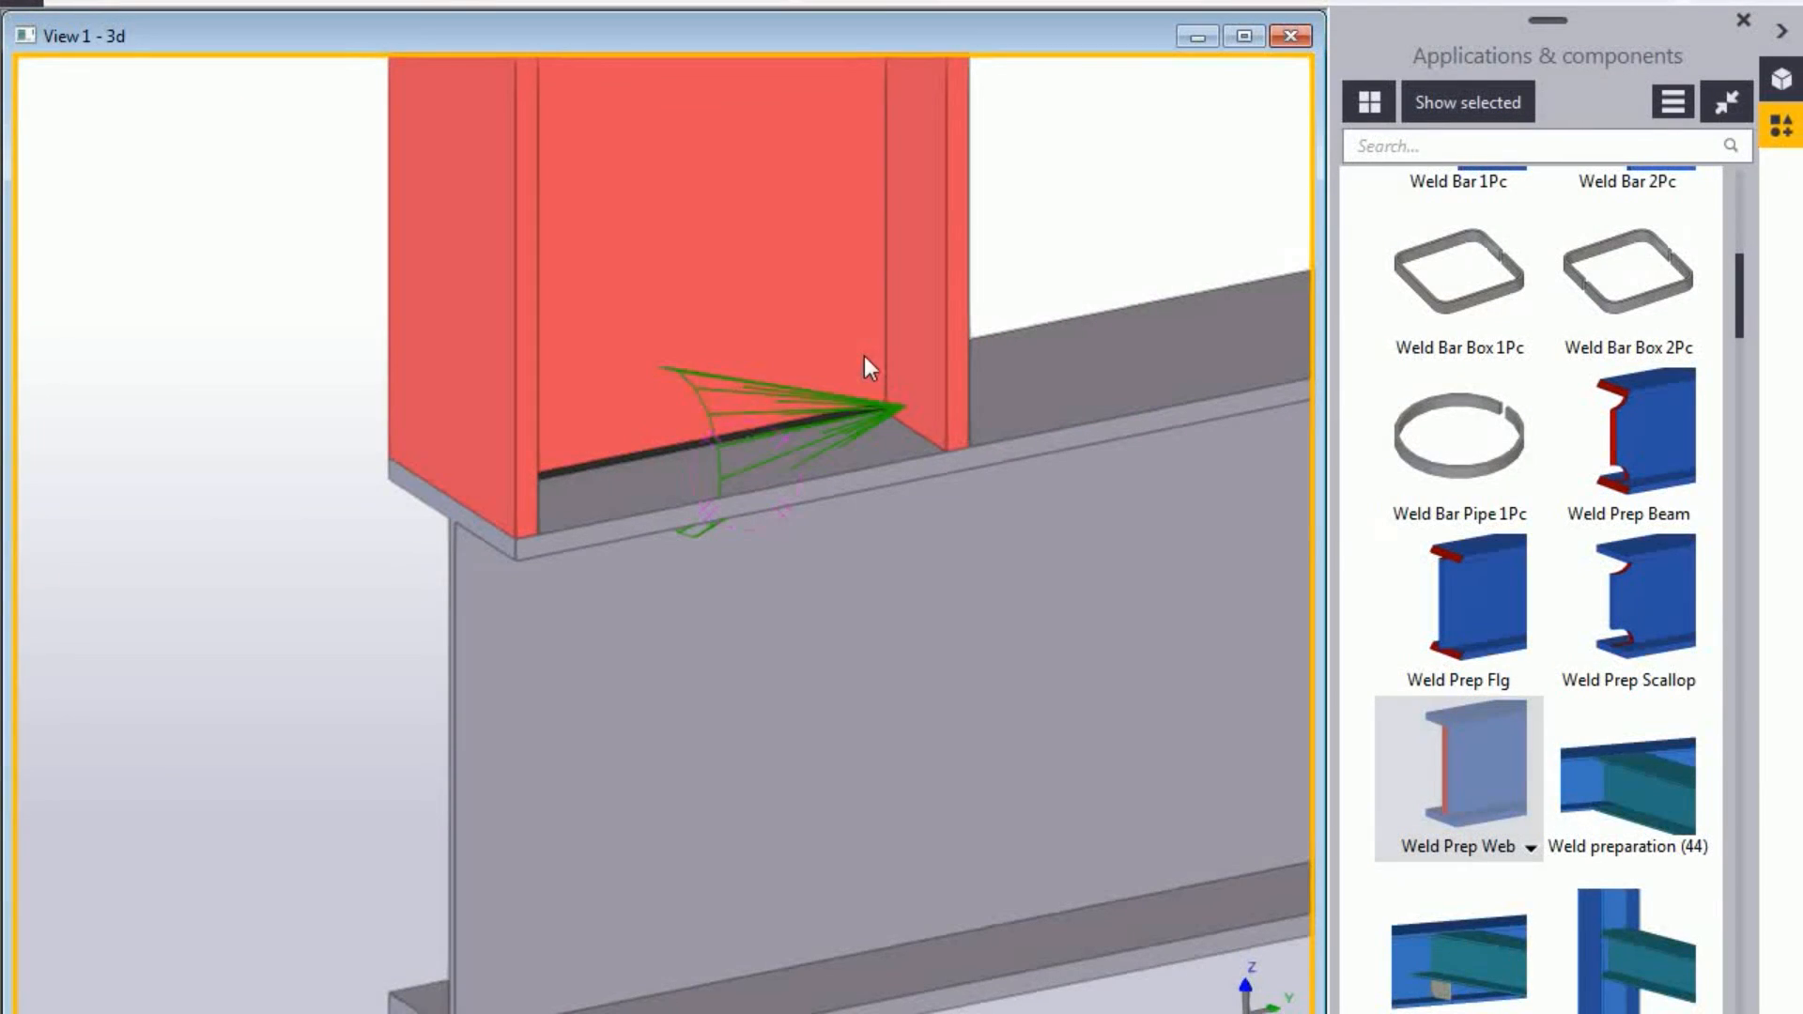
Add the Weld Prep Flg component to the same column, positioned at the corner of its foot.
{"action": "left_click", "coordinate": [1469, 579]}
{"action": "left_click", "coordinate": [563, 231]}
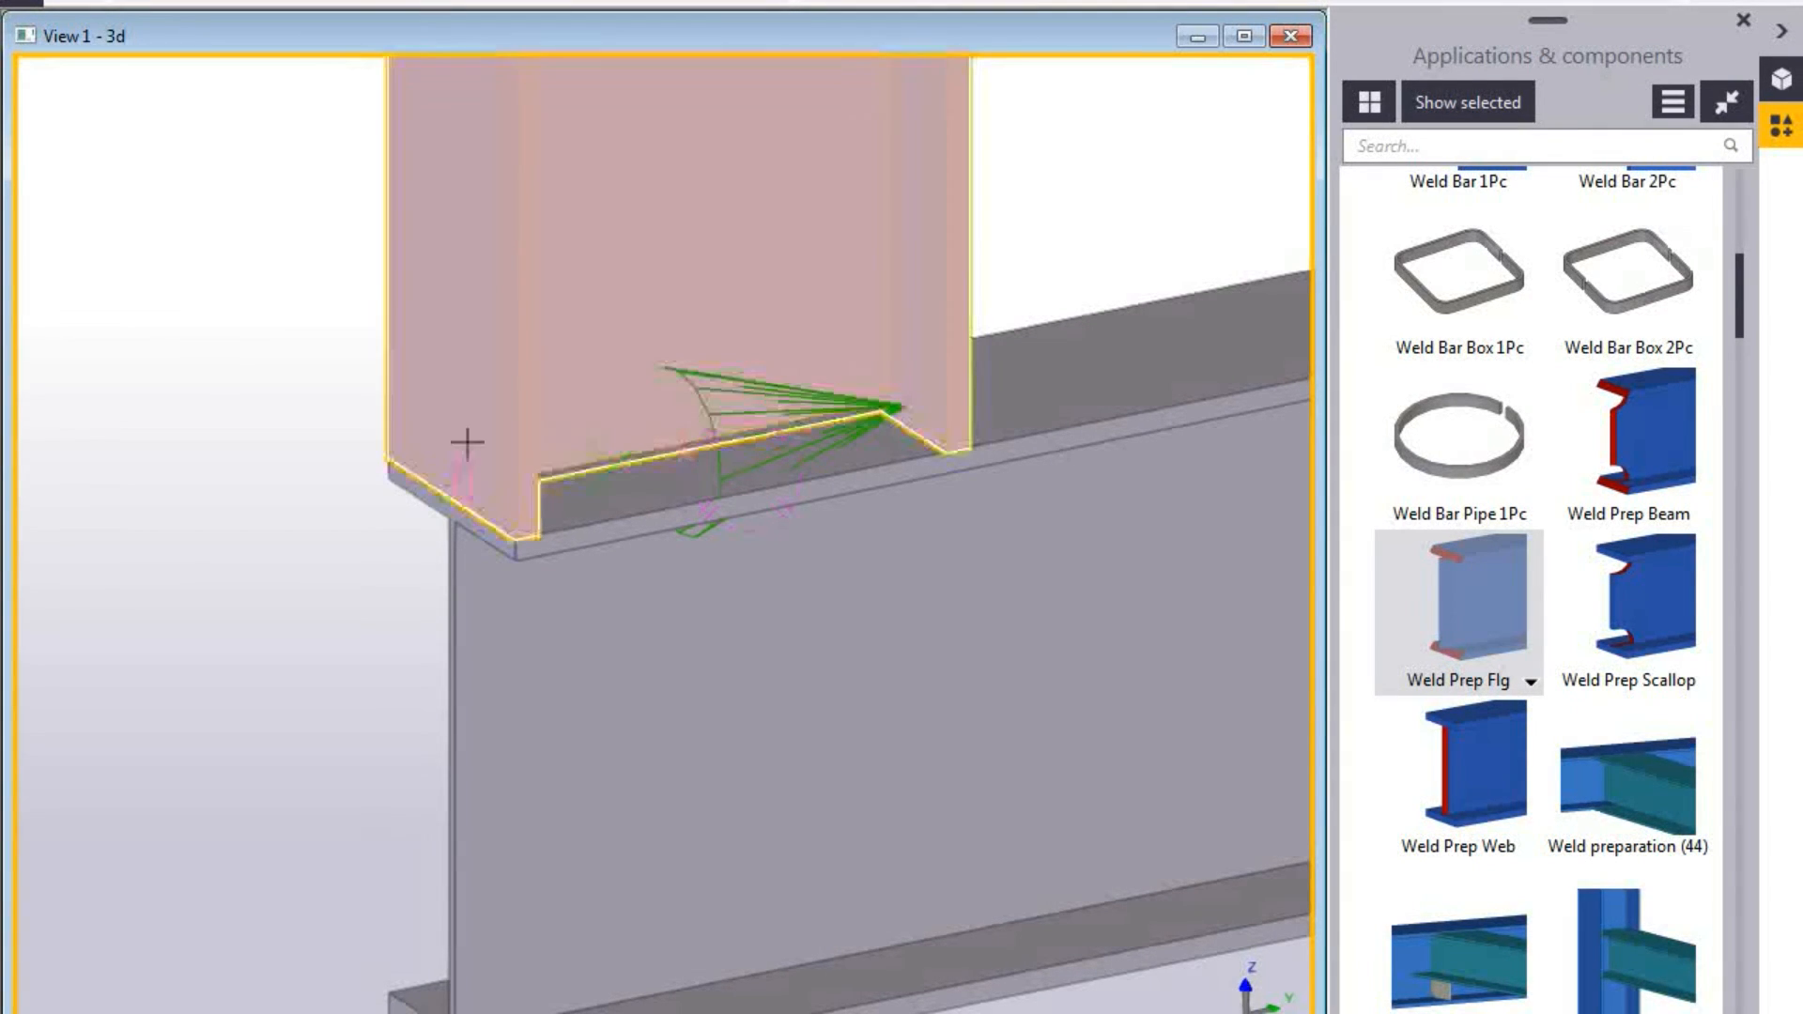
{"action": "left_click", "coordinate": [499, 528]}
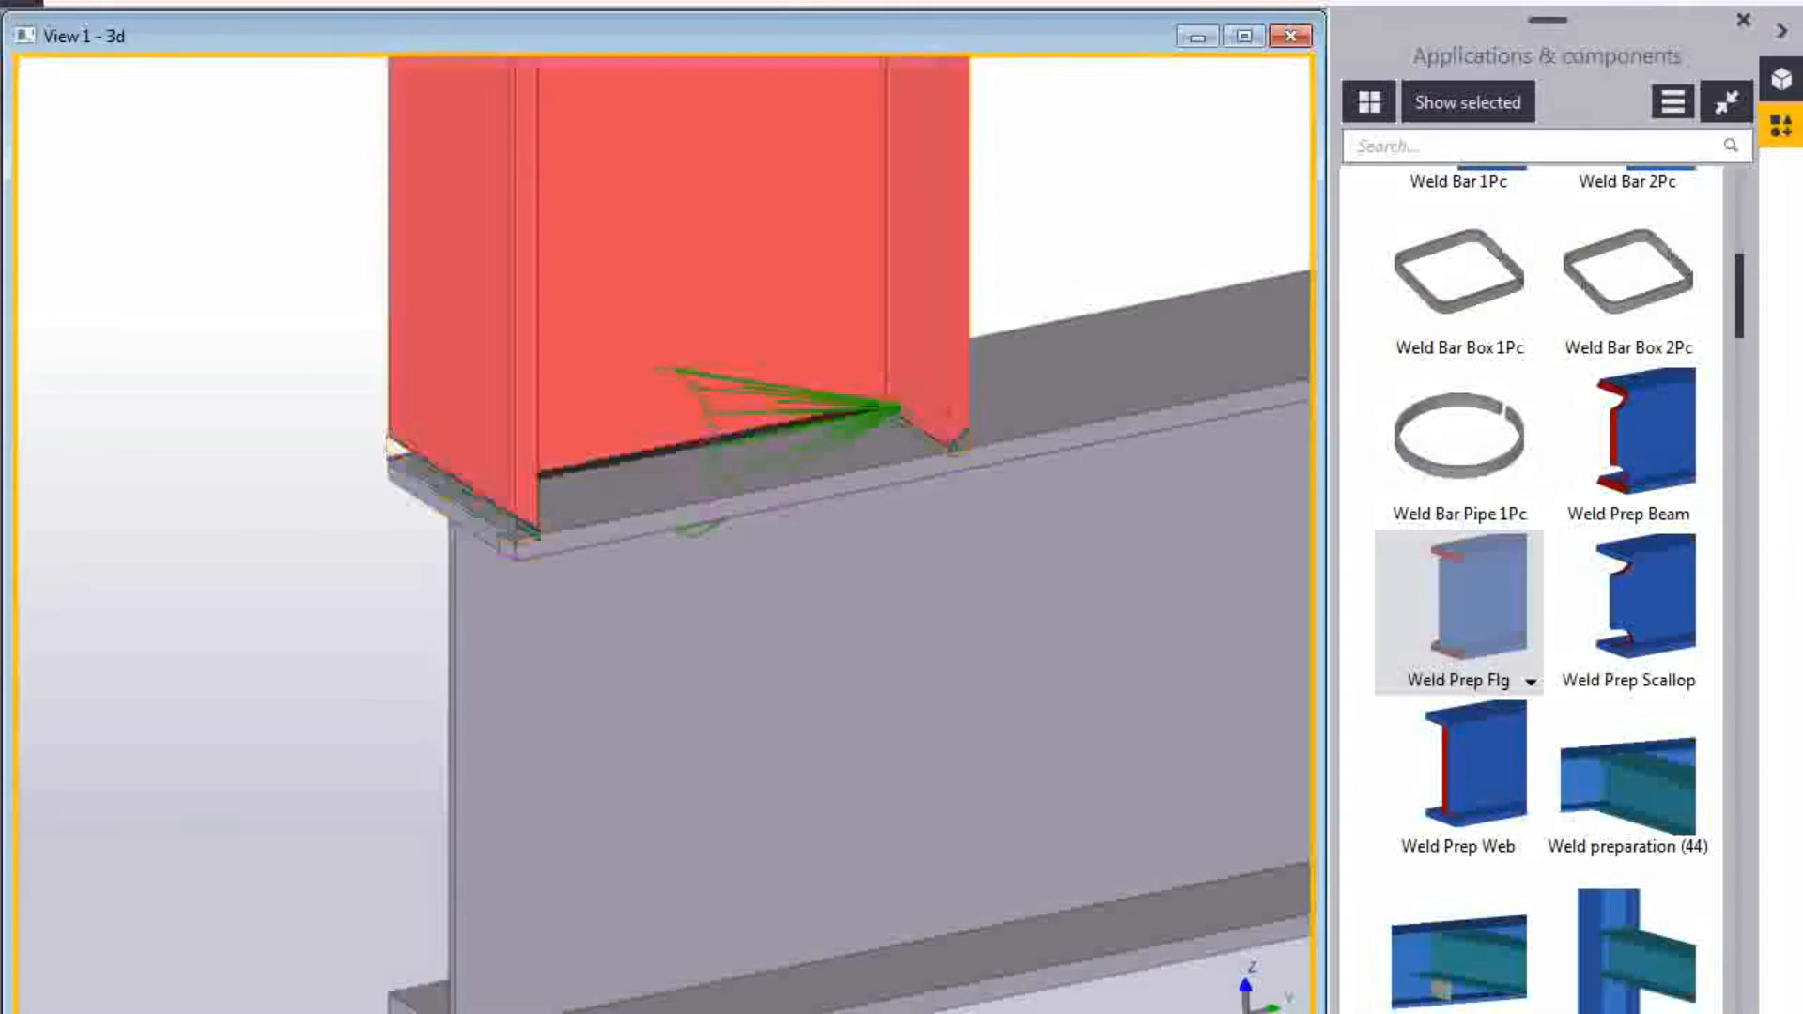
{"action": "scroll", "coordinate": [559, 460], "scroll_direction": "down", "scroll_amount": 2}
{"action": "scroll", "coordinate": [846, 352], "scroll_direction": "up", "scroll_amount": 2}
{"action": "key", "text": "Escape"}
{"action": "right_click", "coordinate": [838, 299]}
{"action": "left_click", "coordinate": [935, 463]}
Inspect the Weld Prep Flg settings for the column's flange bevels and close them without changes.
{"action": "middle_click_drag", "start_coordinate": [705, 554], "coordinate": [853, 522]}
{"action": "scroll", "coordinate": [796, 523], "scroll_direction": "up", "scroll_amount": 2}
{"action": "scroll", "coordinate": [710, 536], "scroll_direction": "down", "scroll_amount": 3}
{"action": "double_click", "coordinate": [697, 489]}
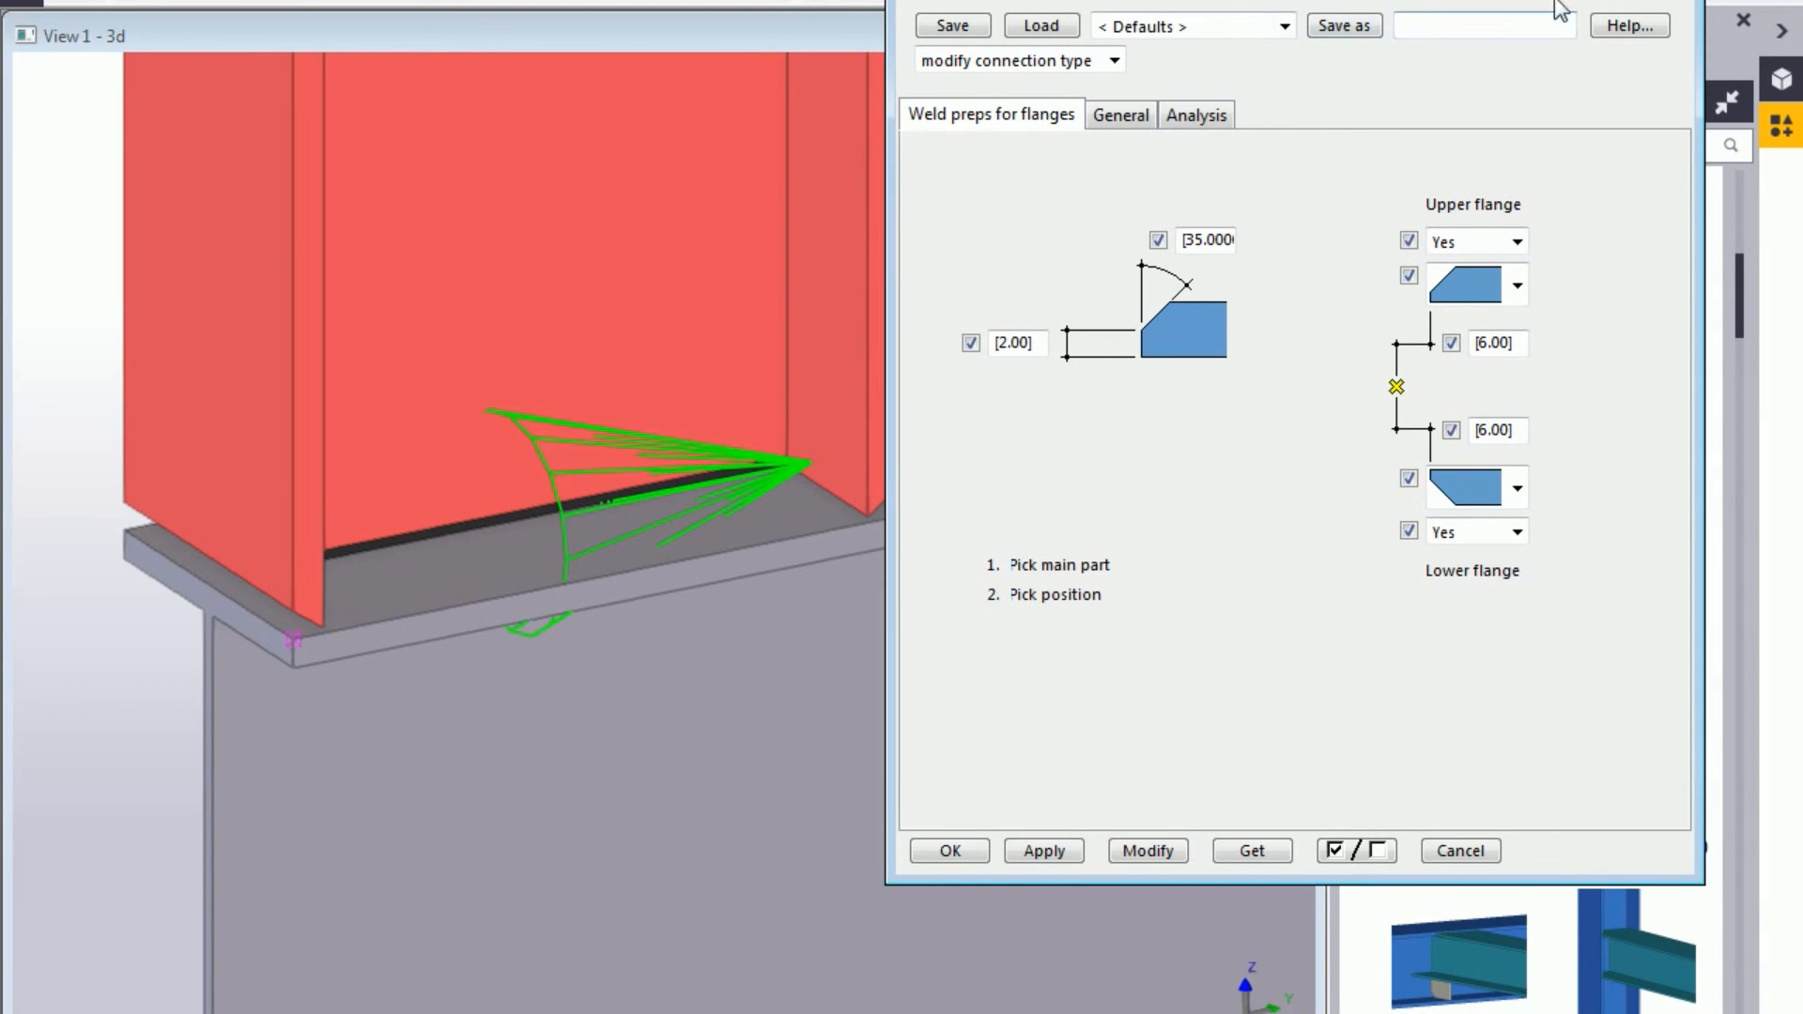
{"action": "left_click", "coordinate": [1673, 2]}
{"action": "scroll", "coordinate": [845, 338], "scroll_direction": "down", "scroll_amount": 3}
{"action": "middle_click_drag", "start_coordinate": [822, 352], "coordinate": [648, 503]}
{"action": "scroll", "coordinate": [648, 504], "scroll_direction": "down", "scroll_amount": 1}
{"action": "middle_click_drag", "start_coordinate": [465, 559], "coordinate": [584, 575], "text": "ctrl"}
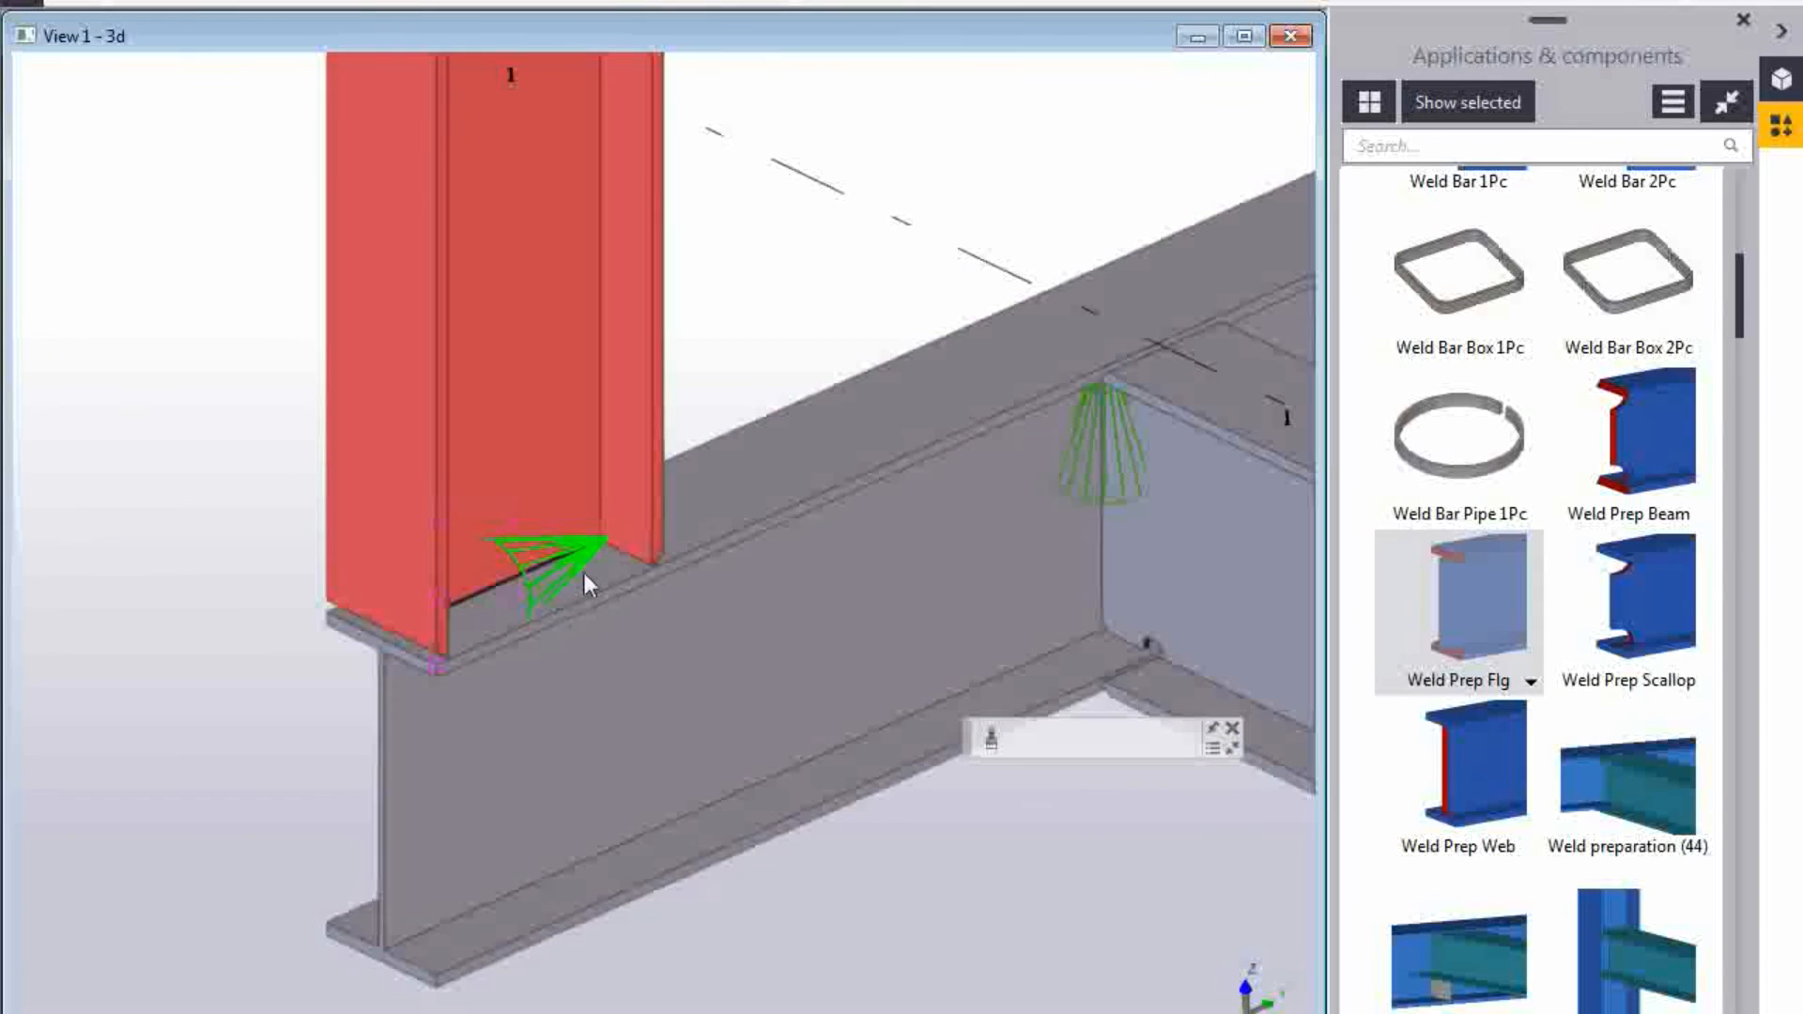
Add the Weld Prep Scallop component at the column foot to cut rat holes in the web.
{"action": "left_click", "coordinate": [1637, 616]}
{"action": "scroll", "coordinate": [717, 588], "scroll_direction": "up", "scroll_amount": 2}
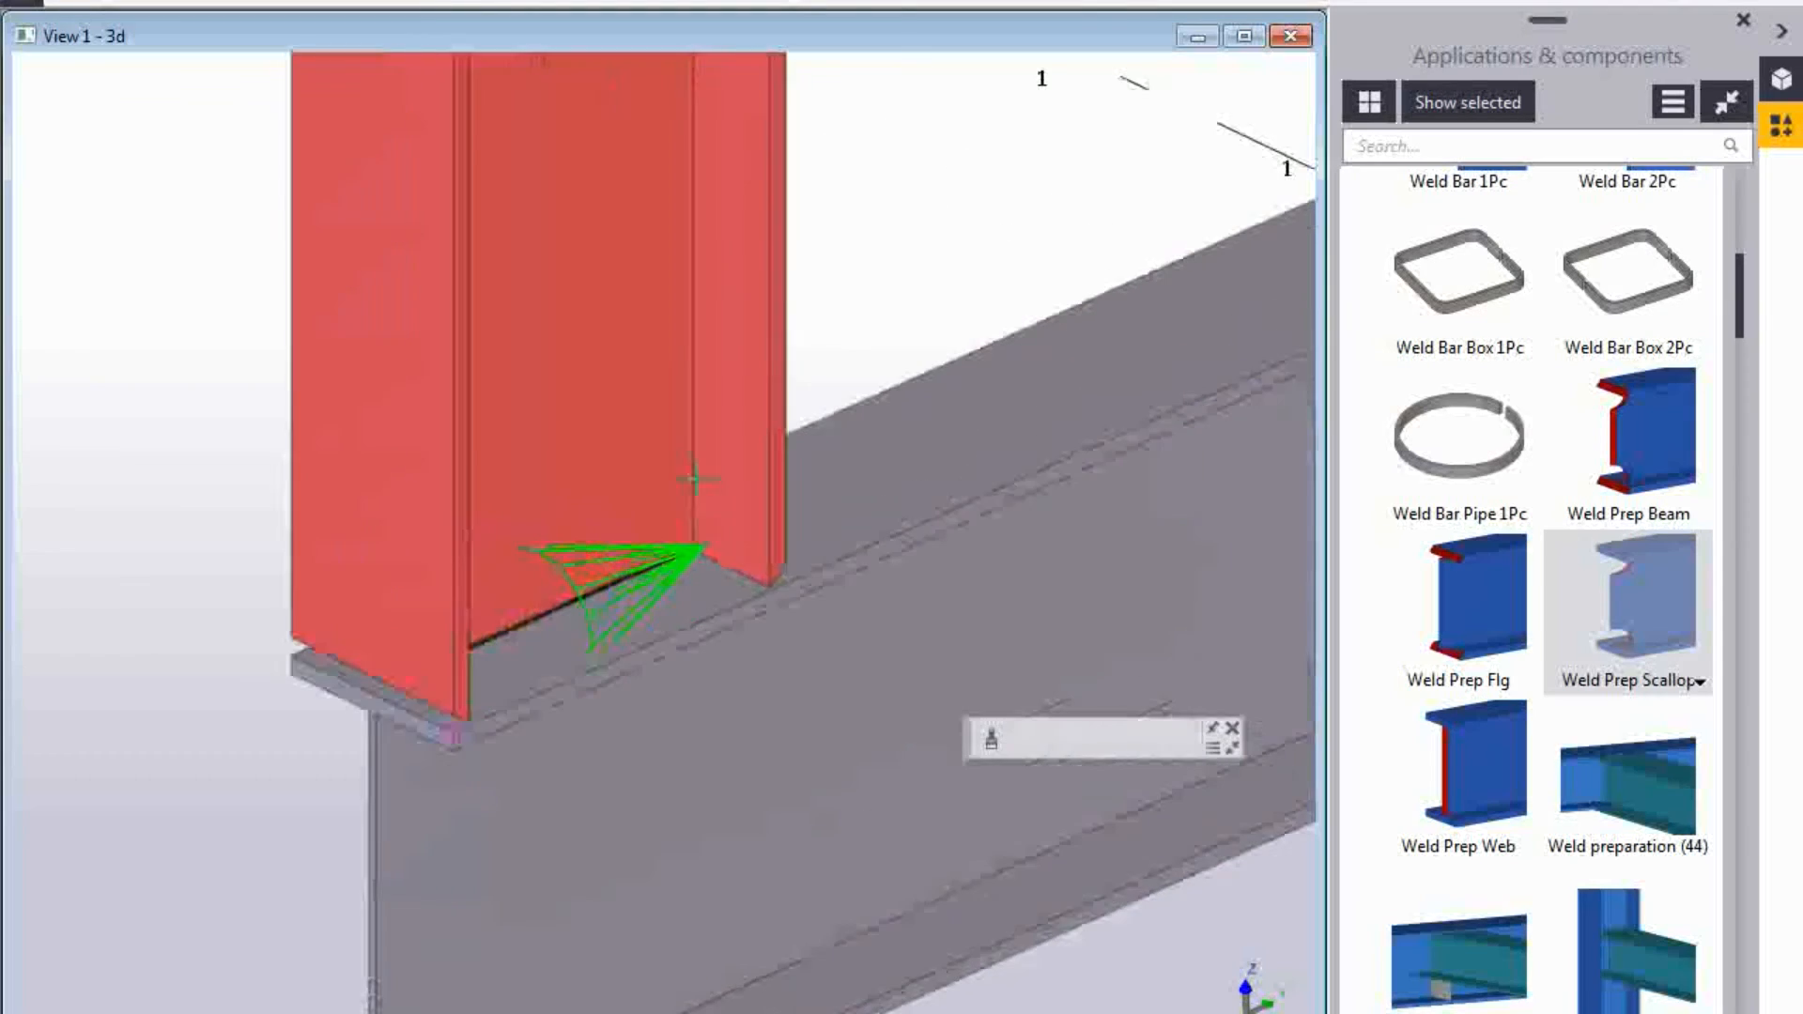
{"action": "scroll", "coordinate": [793, 563], "scroll_direction": "up", "scroll_amount": 2}
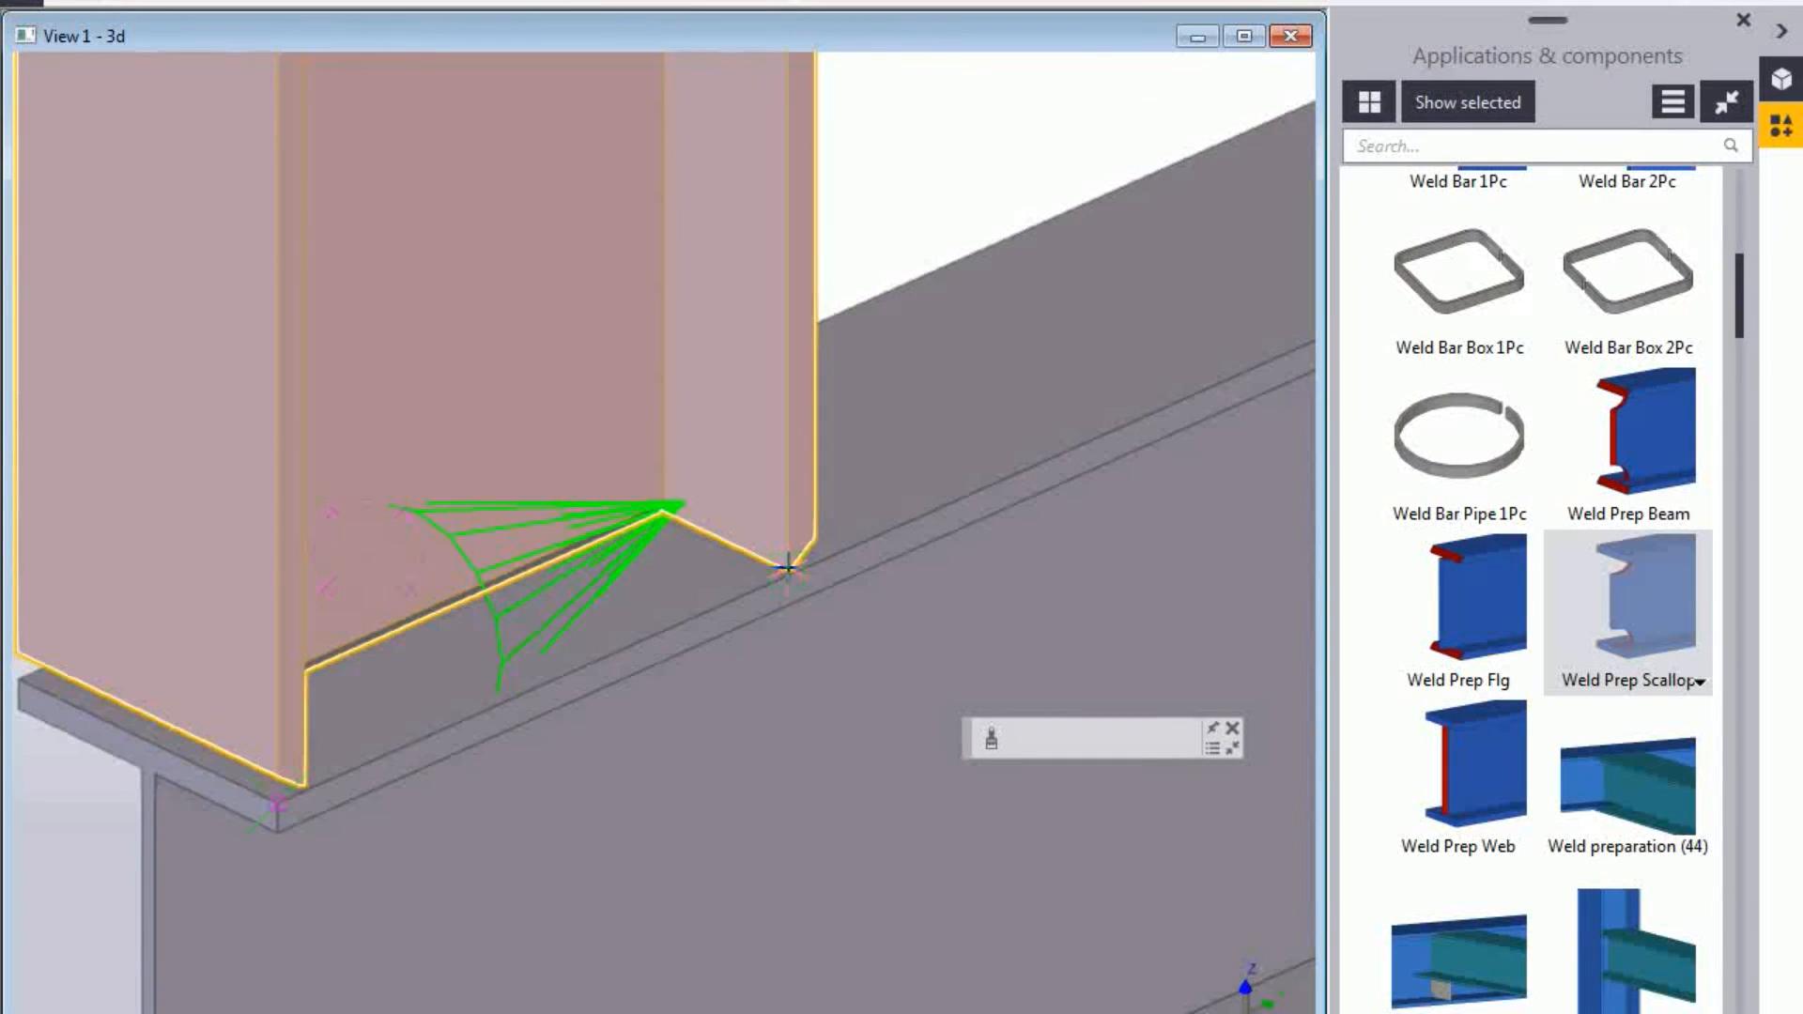
{"action": "scroll", "coordinate": [791, 568], "scroll_direction": "down", "scroll_amount": 3}
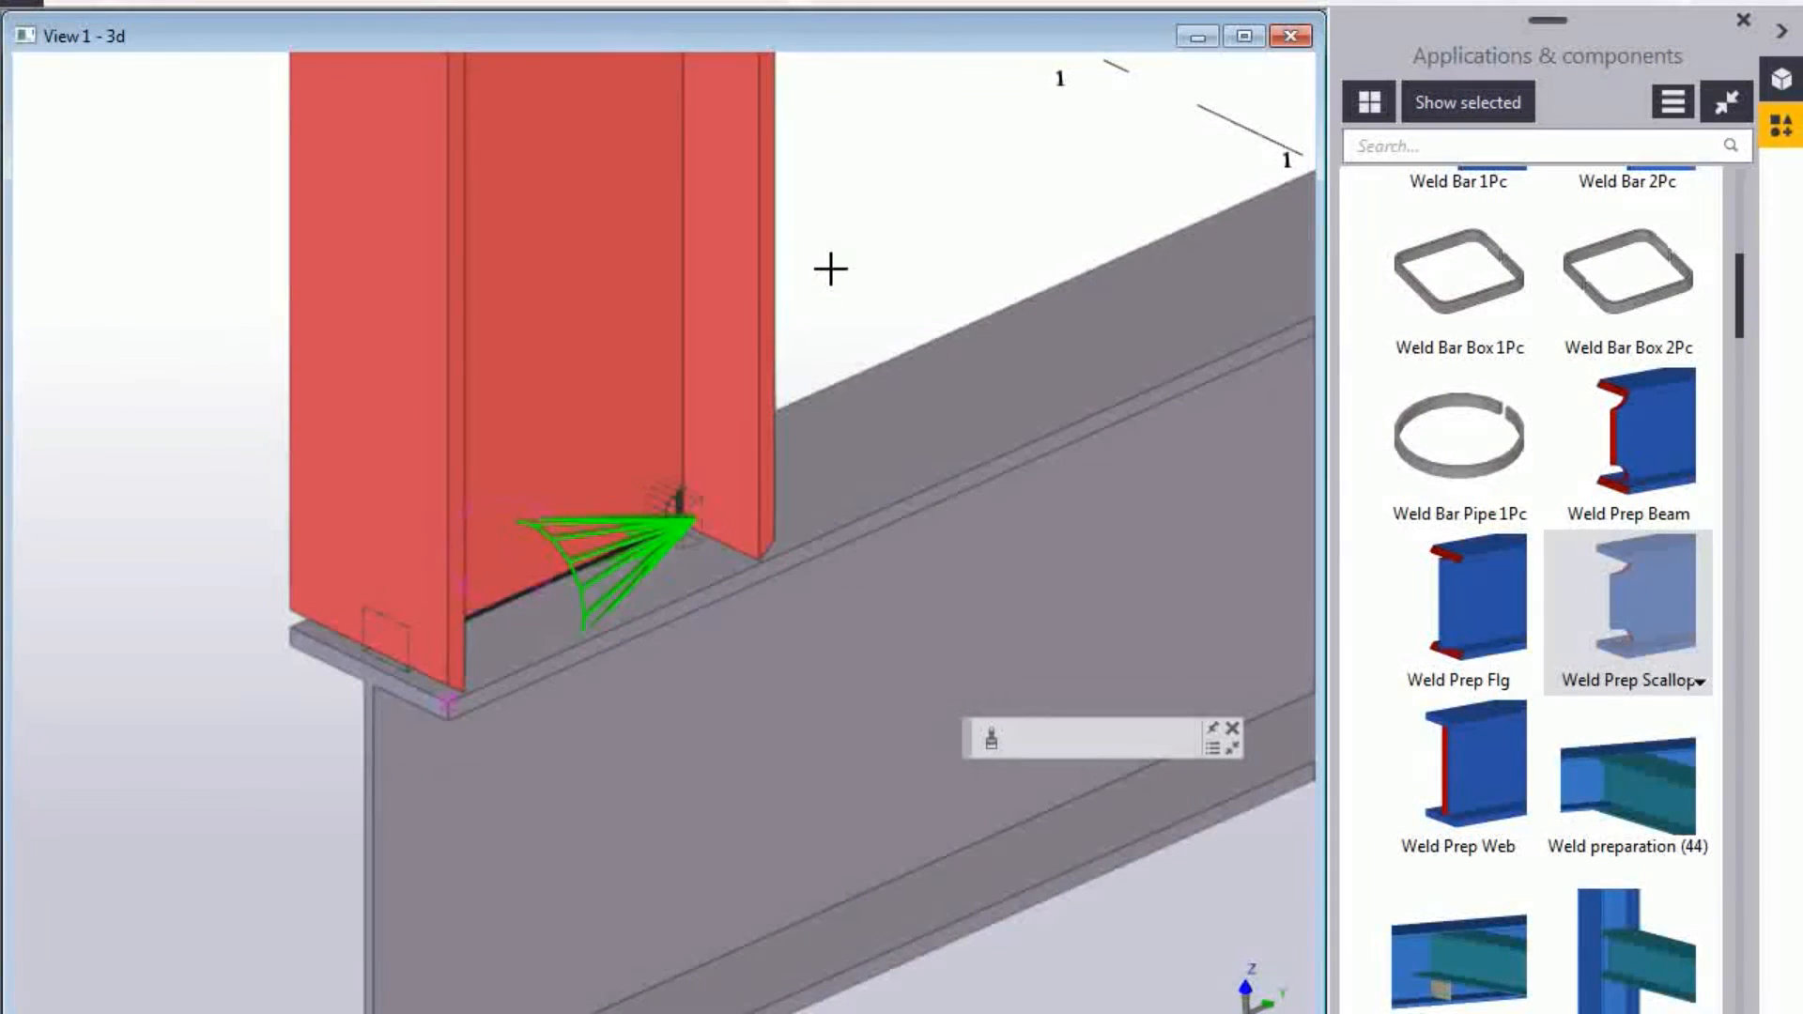
Inspect the rat hole settings of the Weld Prep Scallop component and close them without changes.
{"action": "scroll", "coordinate": [716, 554], "scroll_direction": "up", "scroll_amount": 2}
{"action": "scroll", "coordinate": [717, 554], "scroll_direction": "up", "scroll_amount": 2}
{"action": "middle_click_drag", "start_coordinate": [757, 538], "coordinate": [683, 488], "text": "ctrl"}
{"action": "double_click", "coordinate": [708, 482]}
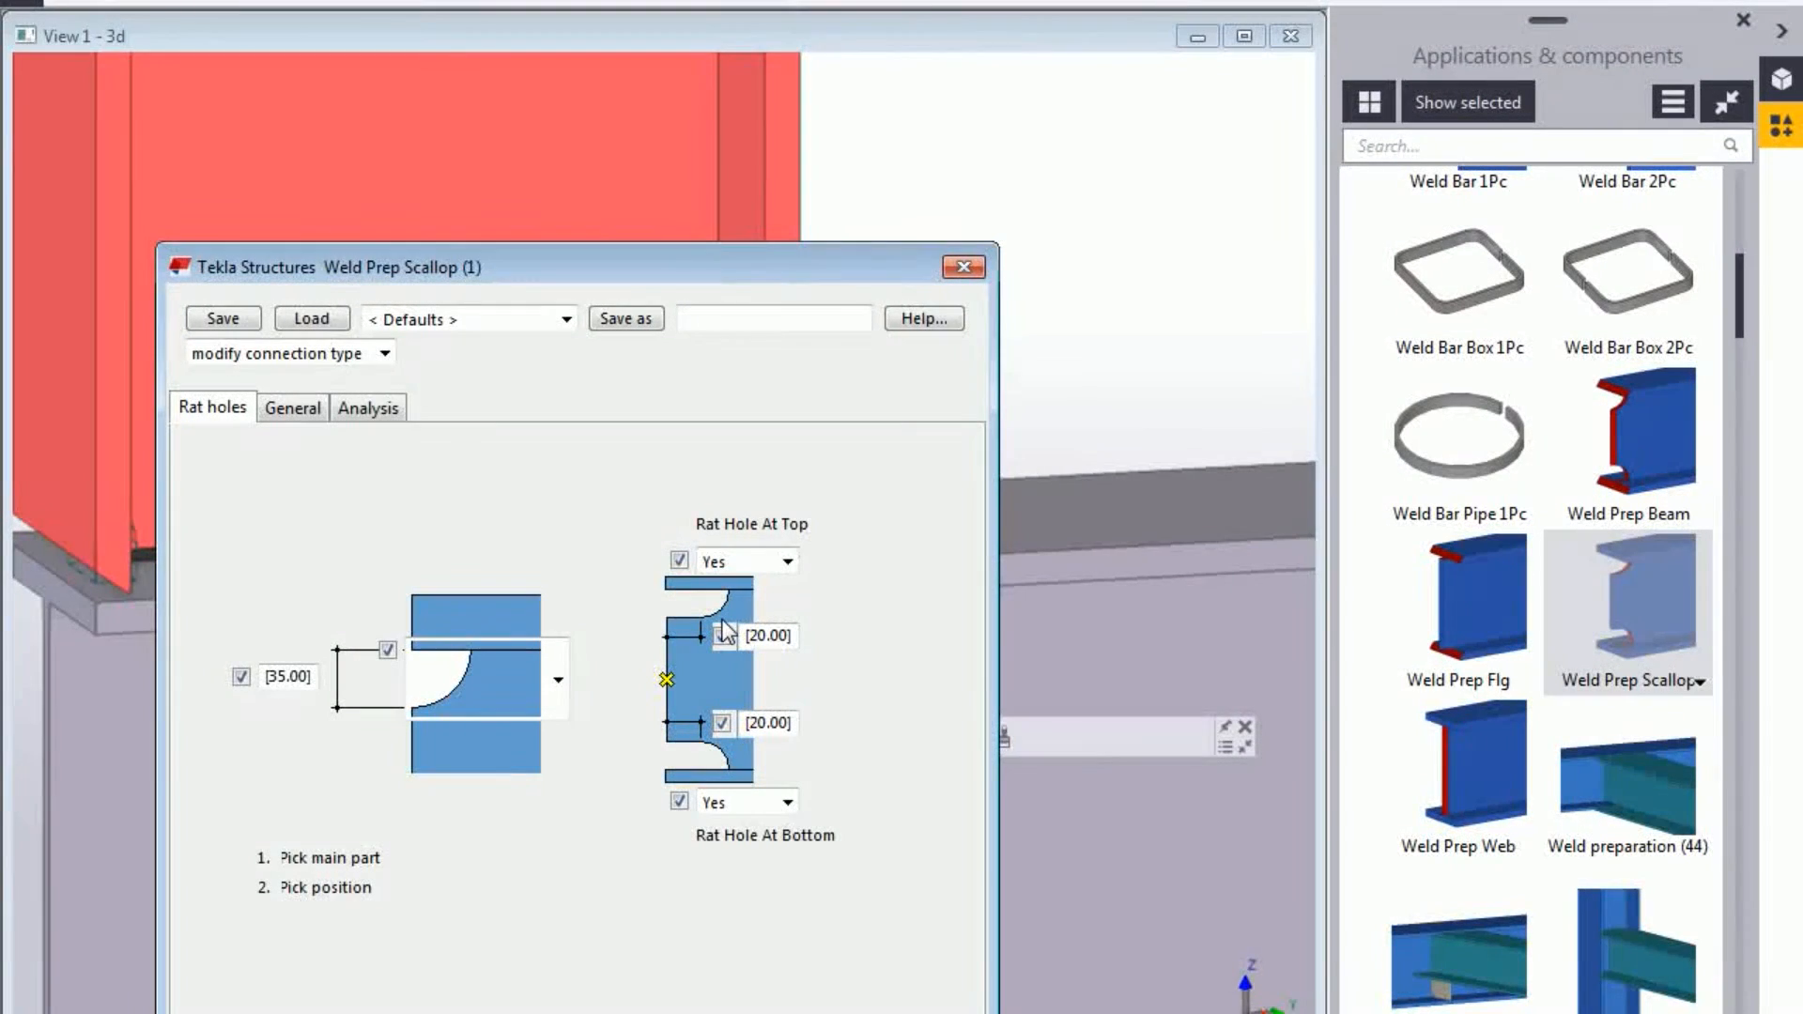
{"action": "left_click", "coordinate": [967, 269]}
Delete the separate web, flange and scallop weld preps from the column foot.
{"action": "scroll", "coordinate": [994, 288], "scroll_direction": "down", "scroll_amount": 5}
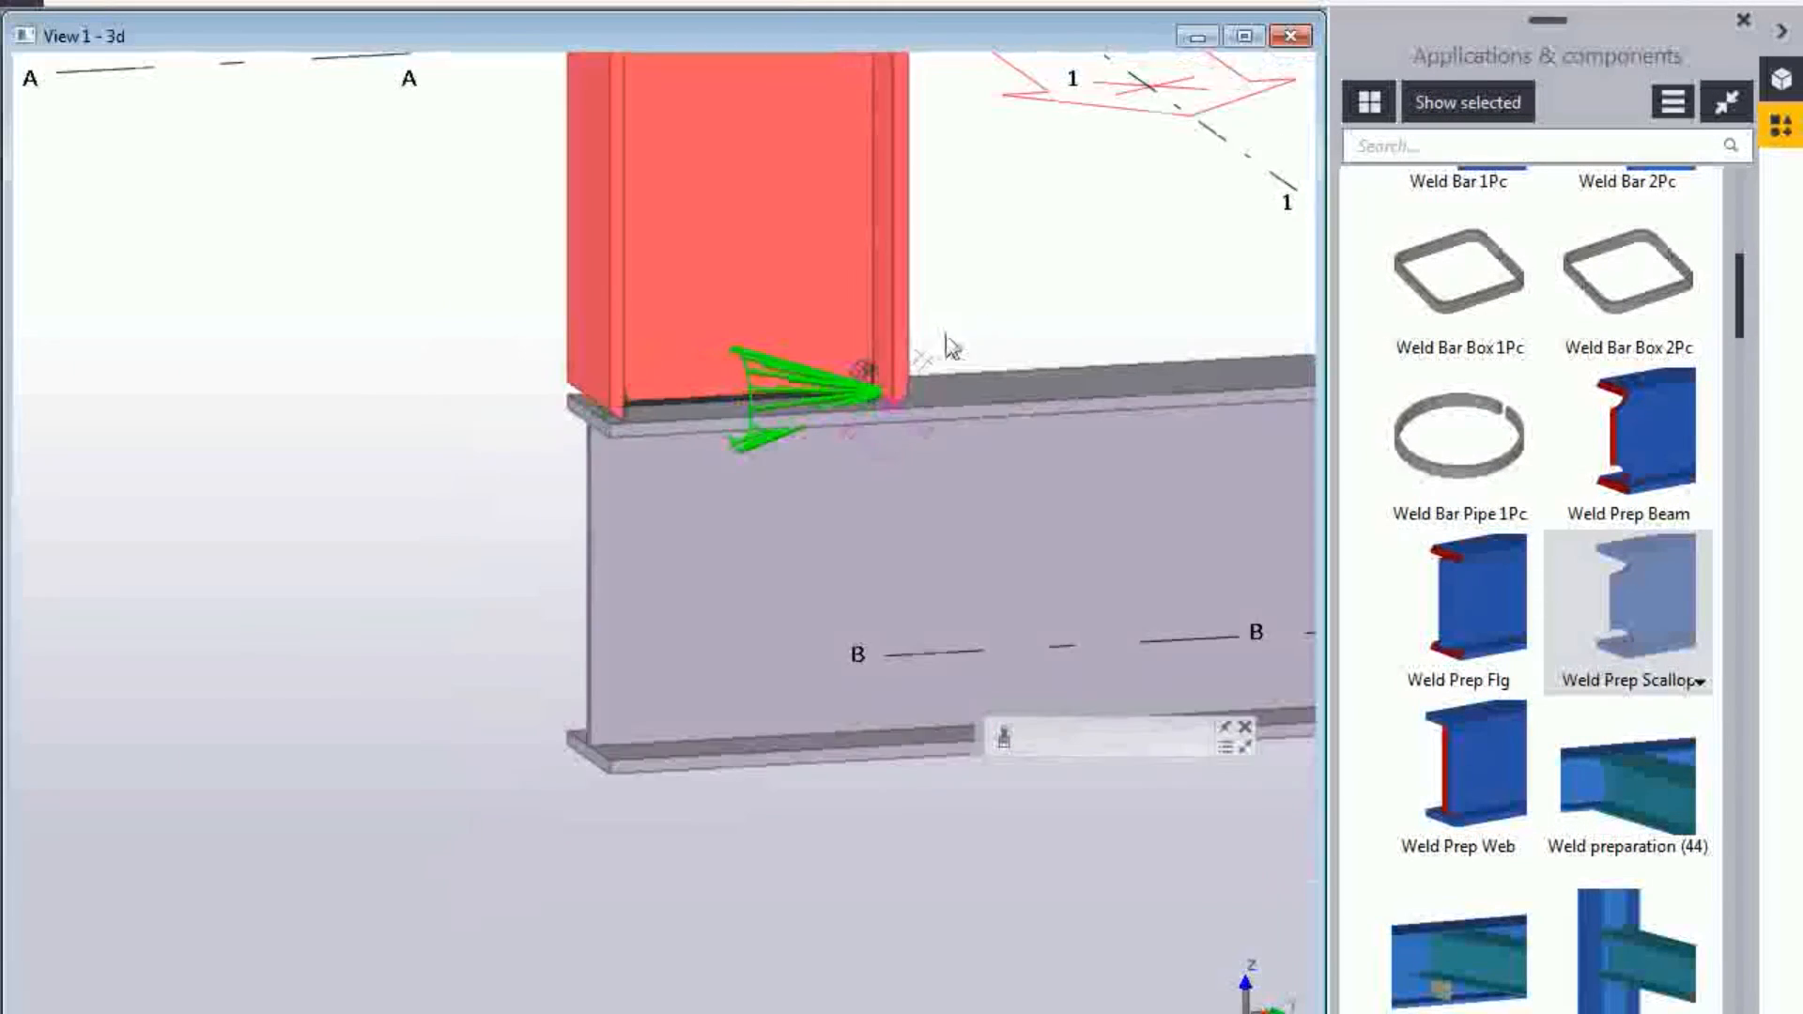
{"action": "middle_click_drag", "start_coordinate": [939, 410], "coordinate": [695, 516]}
{"action": "scroll", "coordinate": [639, 537], "scroll_direction": "up", "scroll_amount": 3}
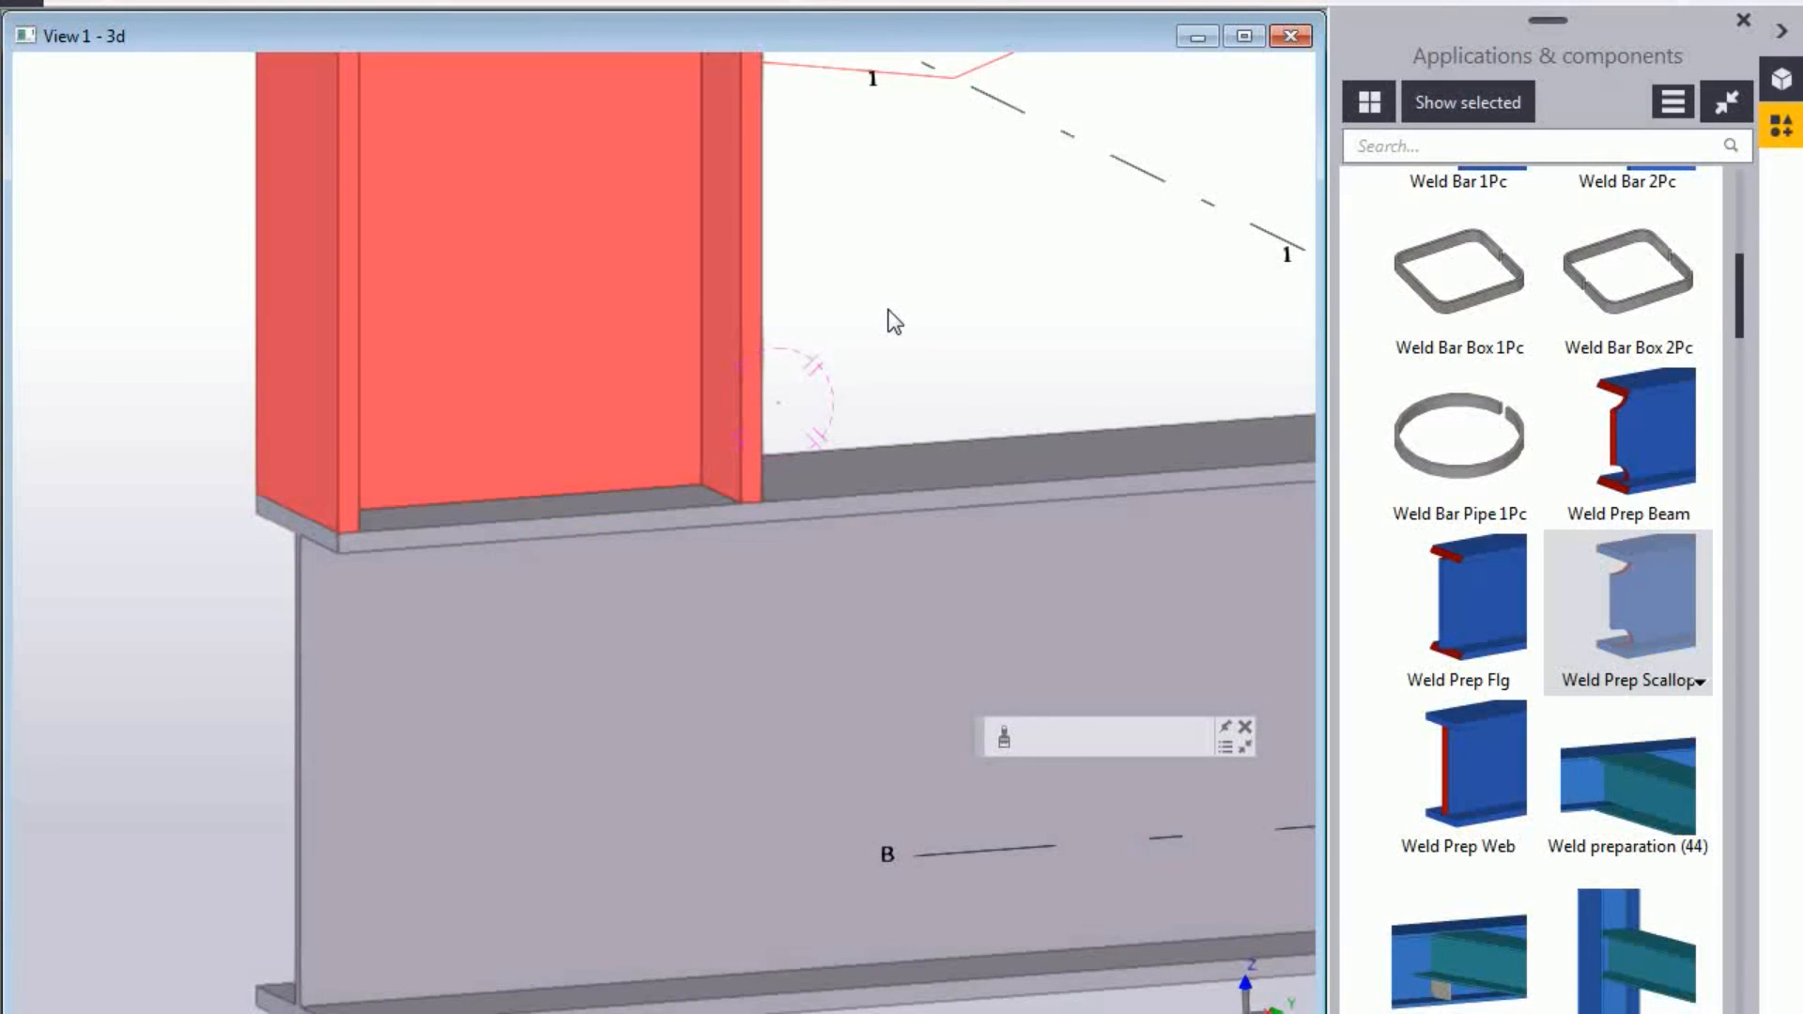
Apply the combined Weld Prep Beam component to the column, positioned at the corner of its foot.
{"action": "scroll", "coordinate": [889, 317], "scroll_direction": "down", "scroll_amount": 2}
{"action": "middle_click_drag", "start_coordinate": [889, 332], "coordinate": [710, 475]}
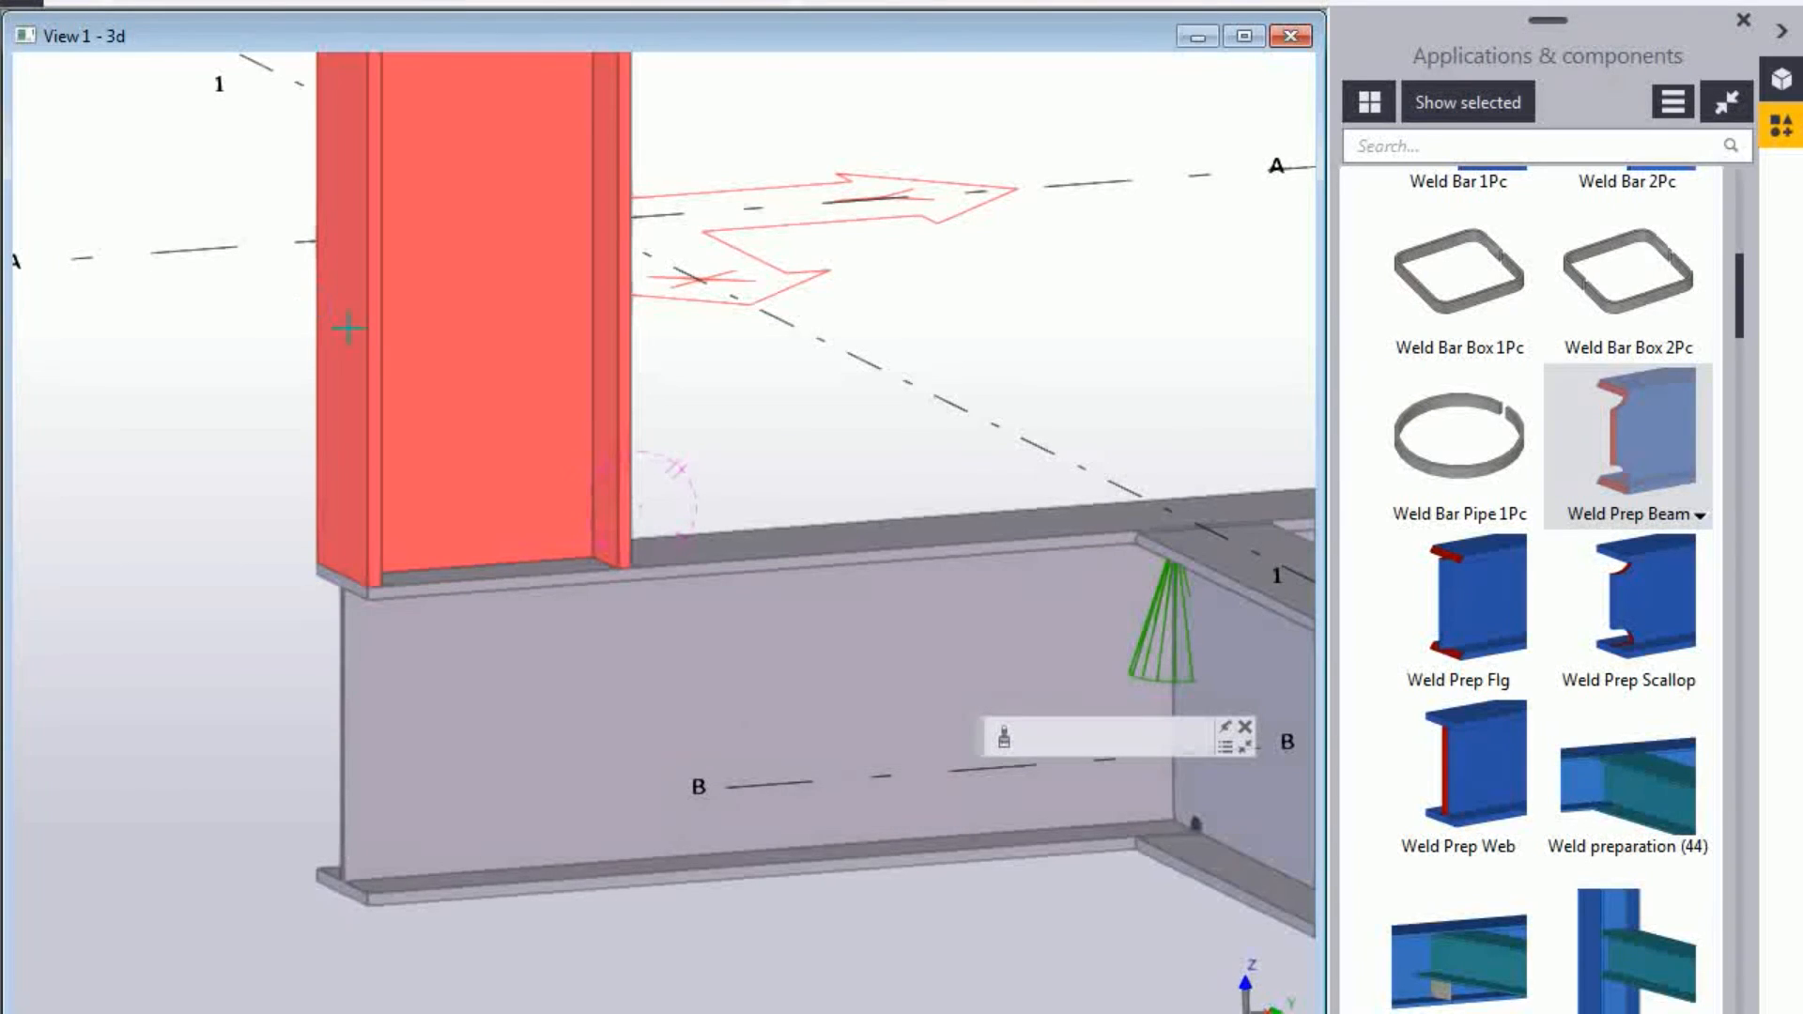
{"action": "scroll", "coordinate": [356, 568], "scroll_direction": "up", "scroll_amount": 5}
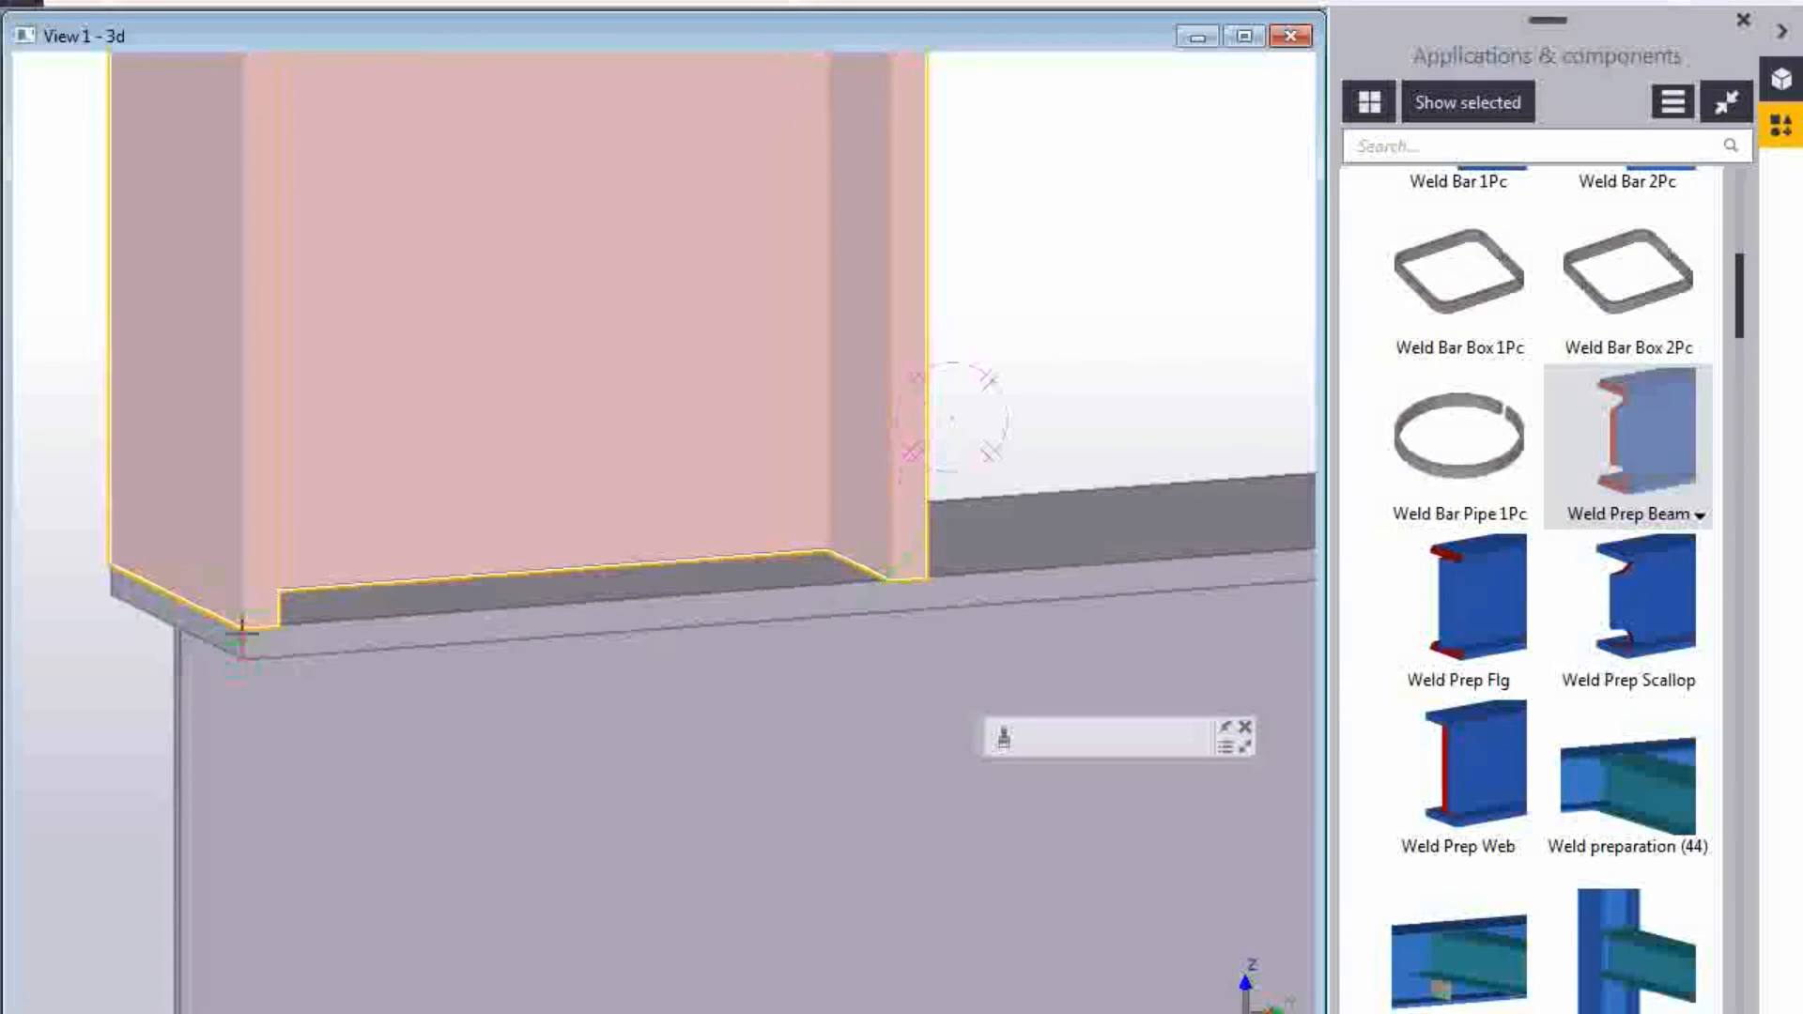
{"action": "left_click", "coordinate": [243, 633]}
{"action": "scroll", "coordinate": [242, 633], "scroll_direction": "down", "scroll_amount": 2}
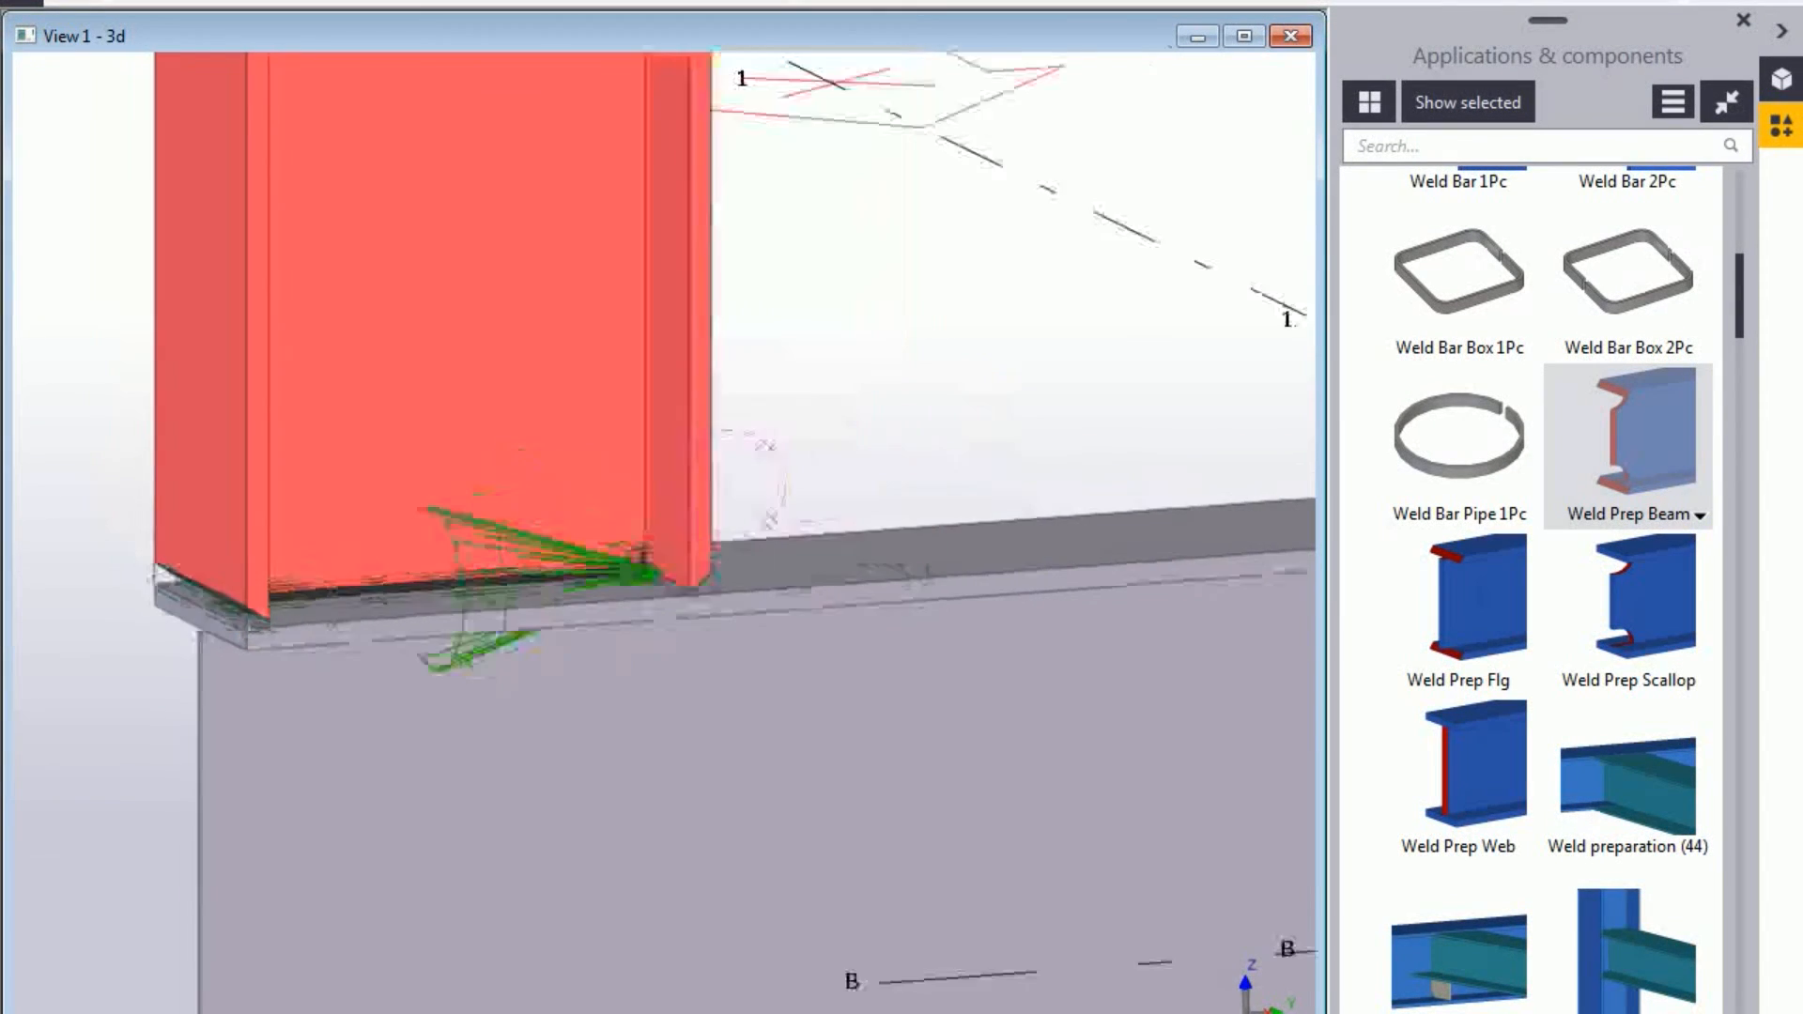
Inspect the Weld Prep Beam settings for flange preps, web preps and rat holes, and close them without changes.
{"action": "scroll", "coordinate": [725, 338], "scroll_direction": "up", "scroll_amount": 2}
{"action": "middle_click_drag", "start_coordinate": [637, 624], "coordinate": [721, 547]}
{"action": "middle_click_drag", "start_coordinate": [616, 494], "coordinate": [675, 524], "text": "ctrl"}
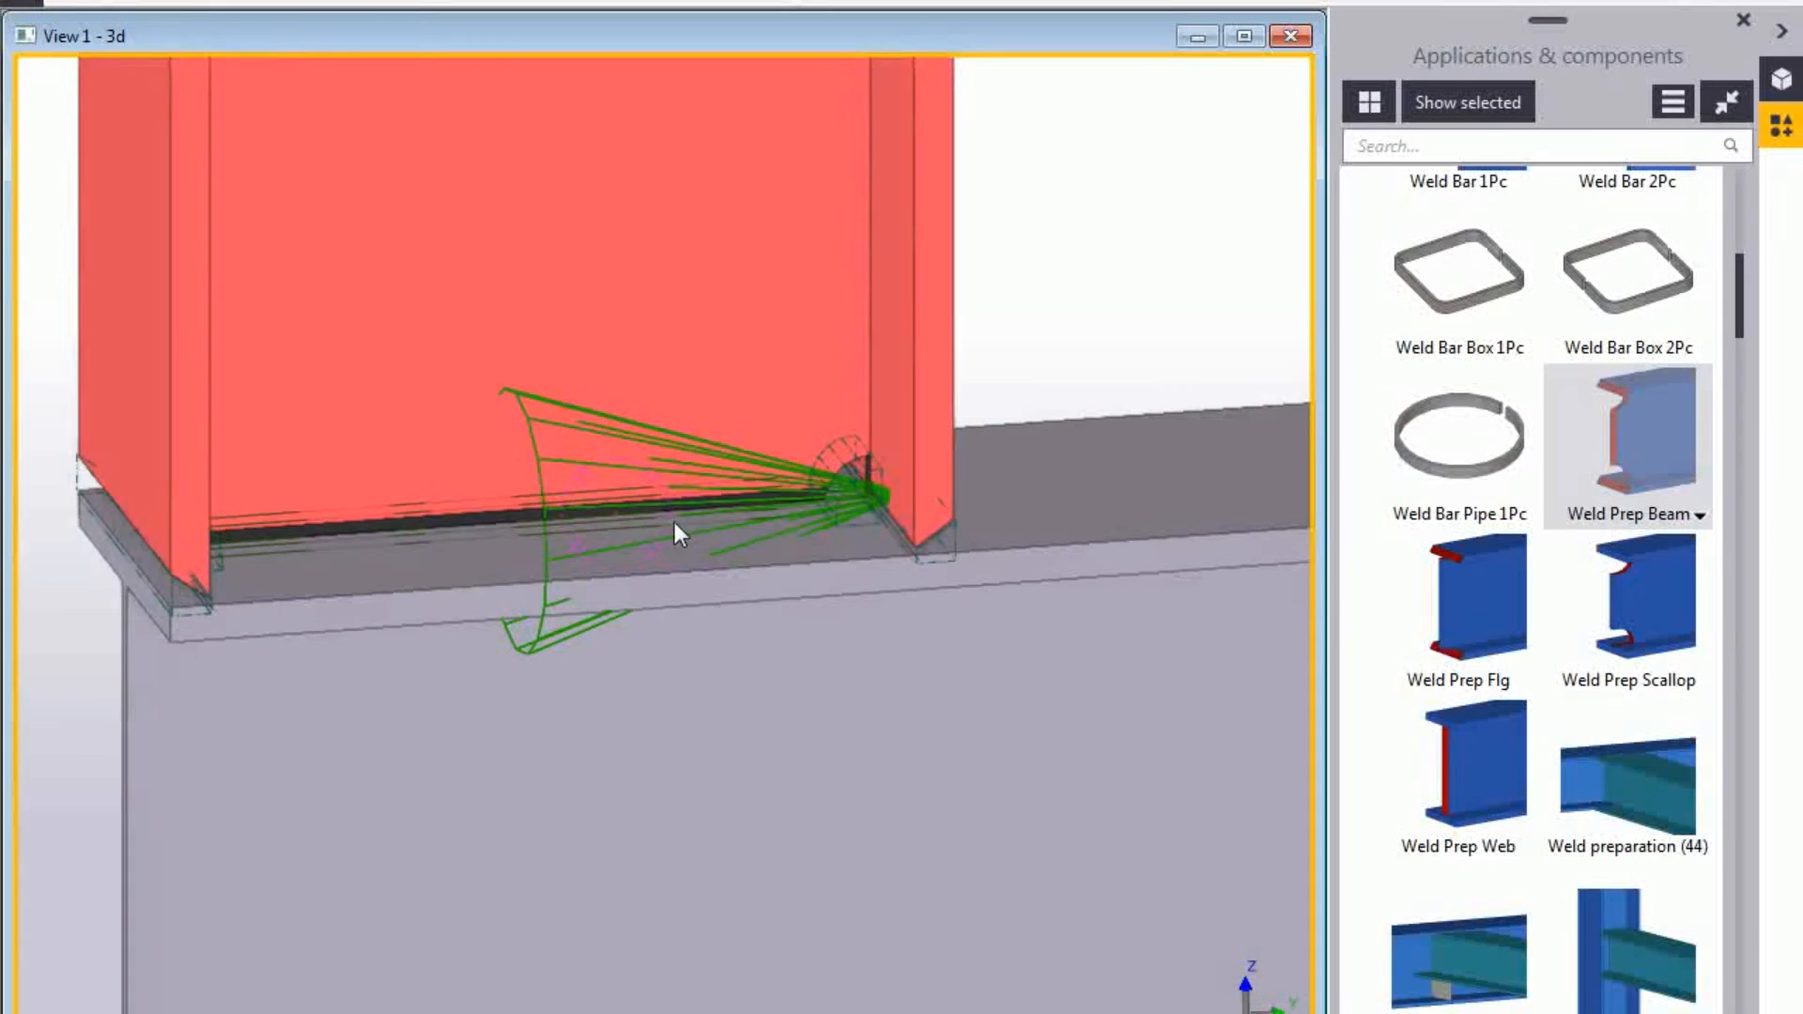
{"action": "double_click", "coordinate": [662, 506]}
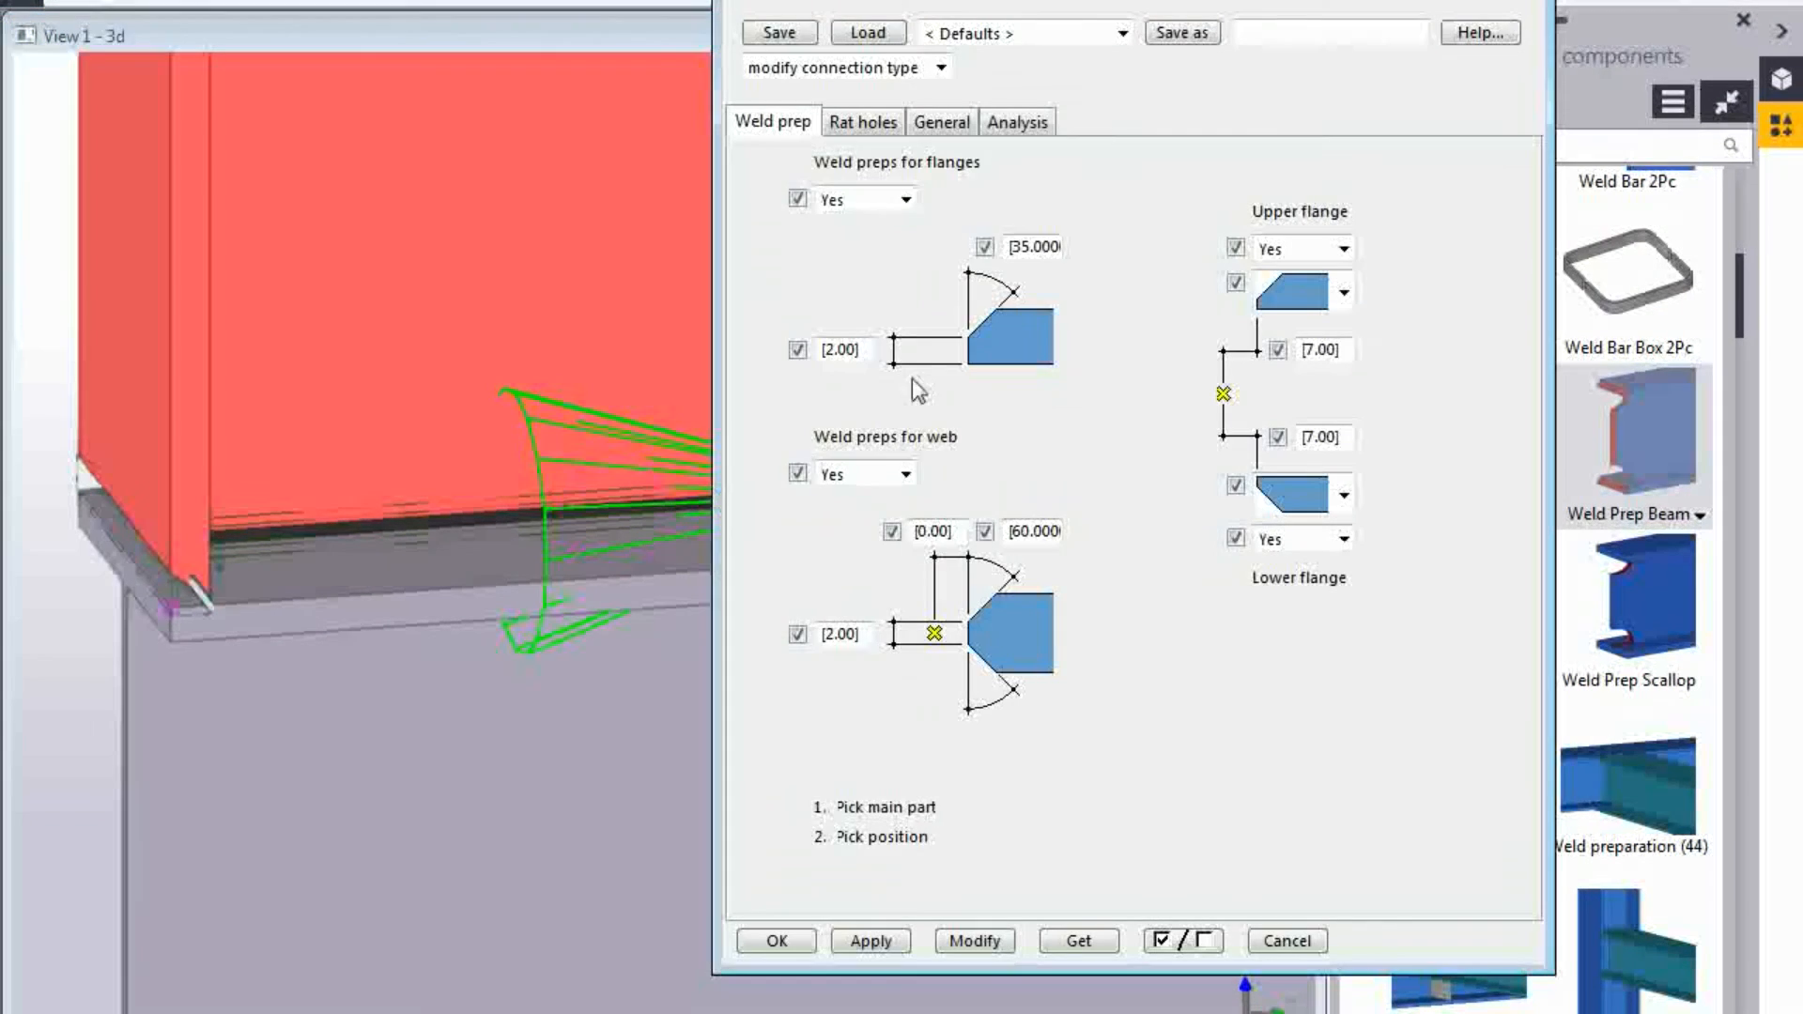
{"action": "left_click", "coordinate": [853, 120]}
{"action": "left_click", "coordinate": [795, 124]}
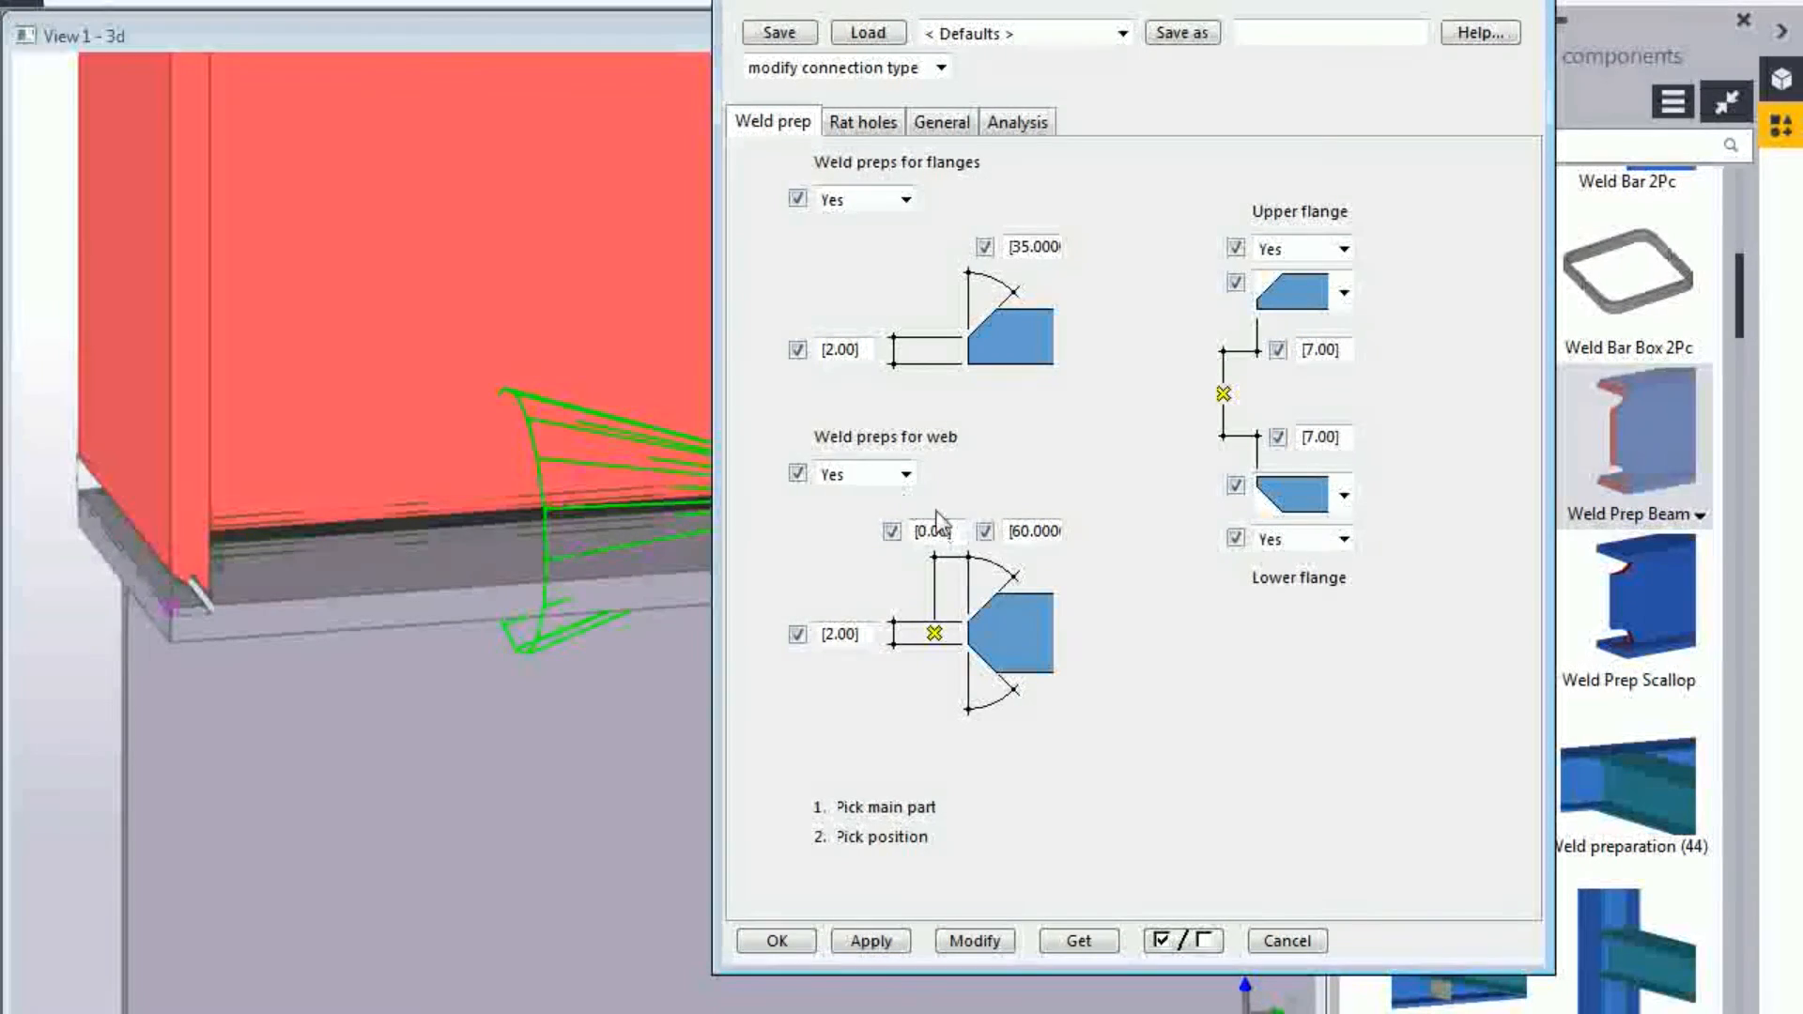
{"action": "left_click", "coordinate": [1287, 941]}
{"action": "middle_click_drag", "start_coordinate": [1172, 801], "coordinate": [806, 730], "text": "ctrl"}
{"action": "right_click", "coordinate": [898, 359]}
{"action": "left_click", "coordinate": [993, 523]}
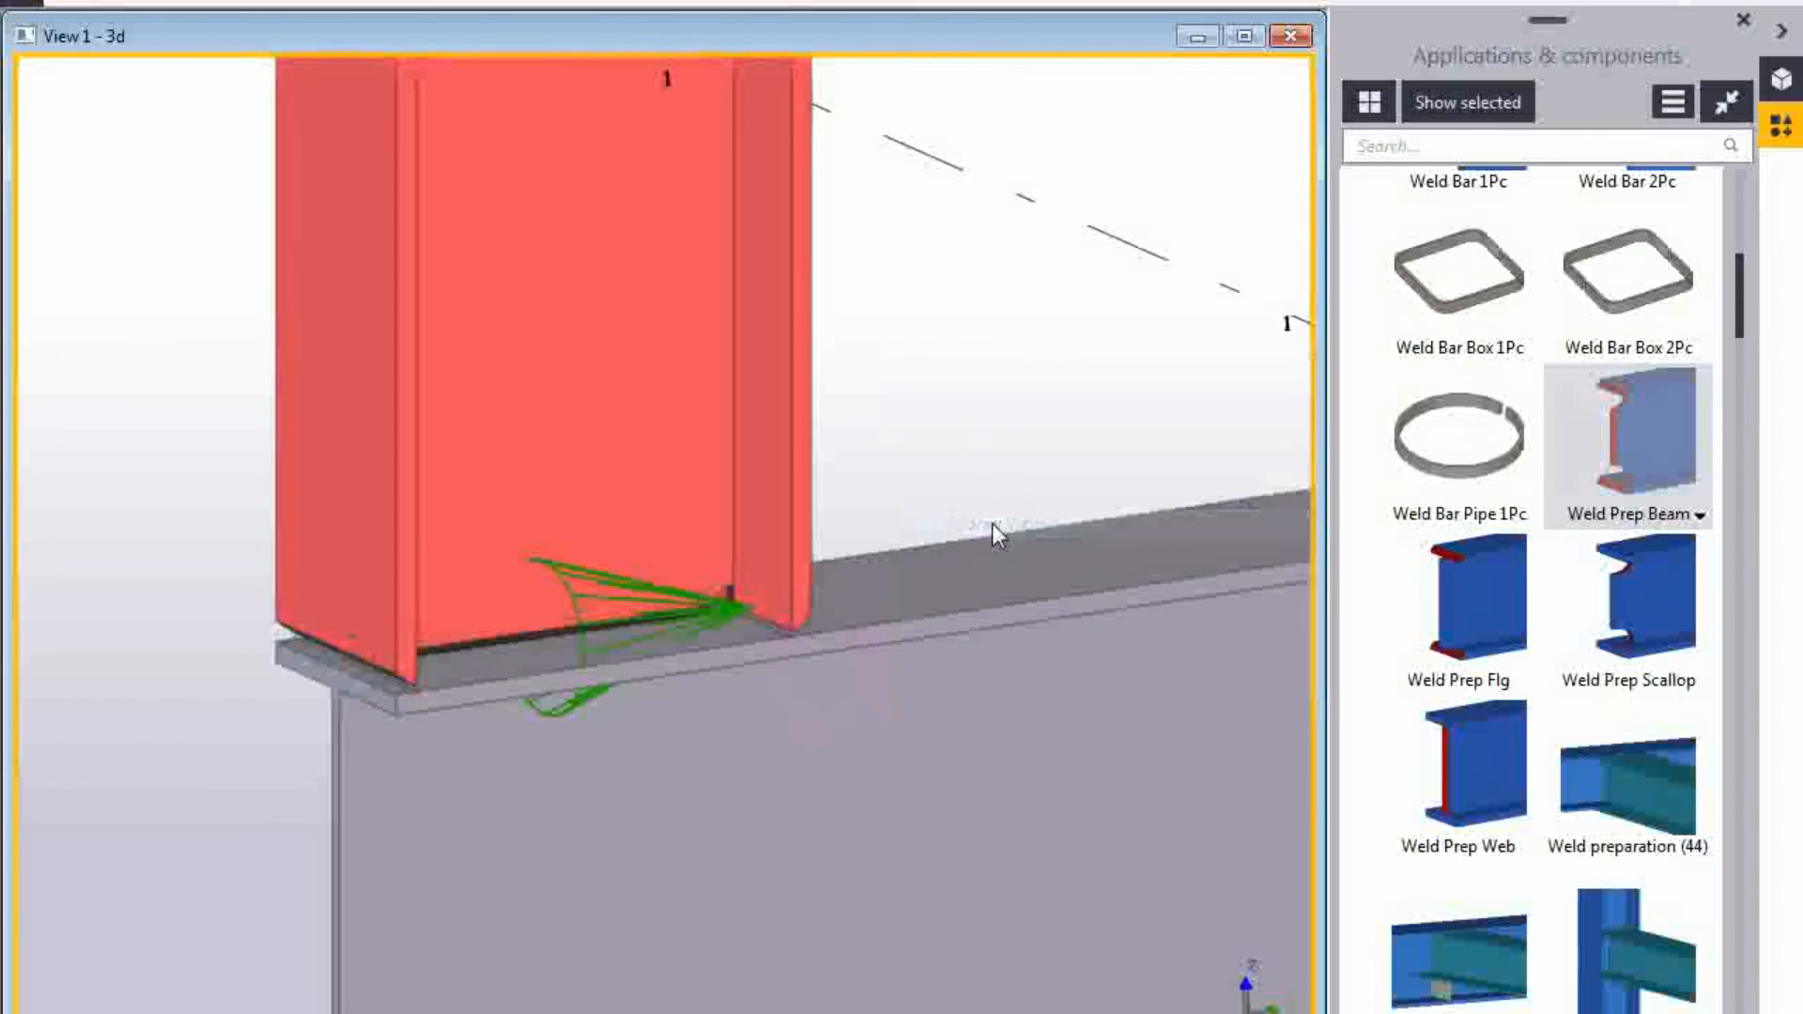
Delete the existing connection between the horizontal beam and the flange of the corner column.
{"action": "middle_click_drag", "start_coordinate": [871, 556], "coordinate": [604, 610], "text": "ctrl"}
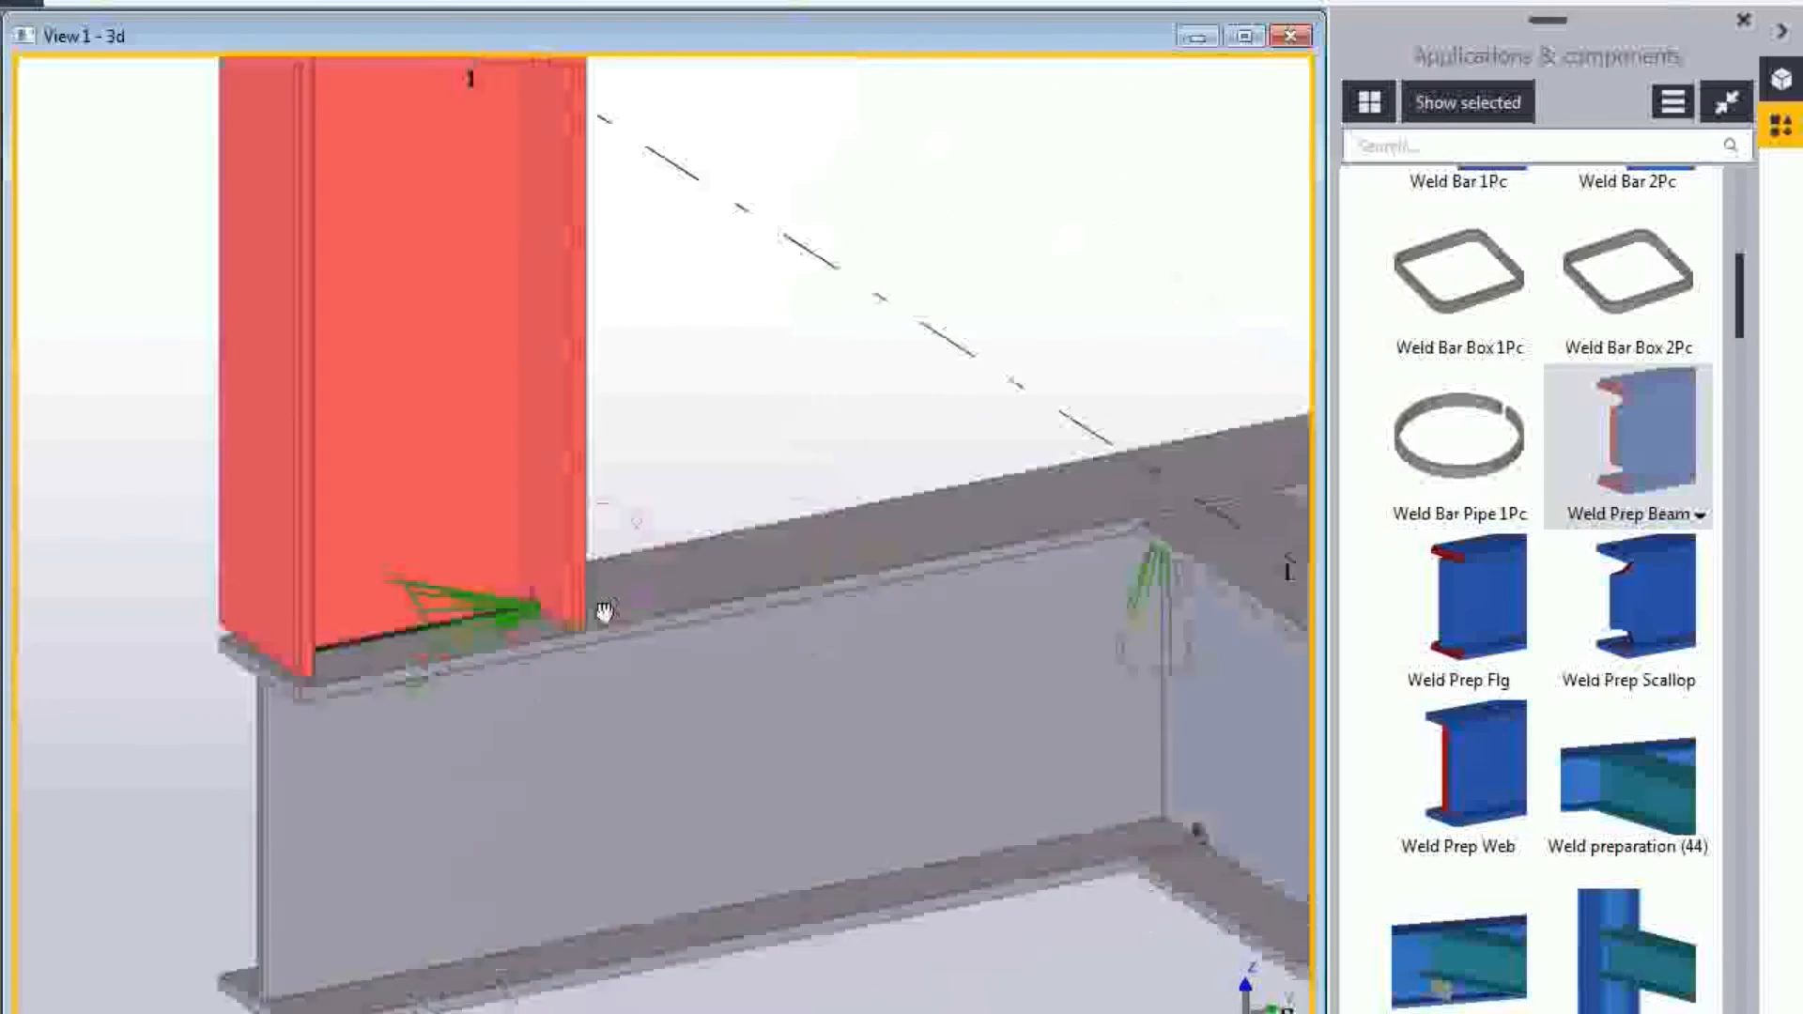
{"action": "scroll", "coordinate": [592, 577], "scroll_direction": "down", "scroll_amount": 3}
{"action": "scroll", "coordinate": [592, 577], "scroll_direction": "down", "scroll_amount": 2}
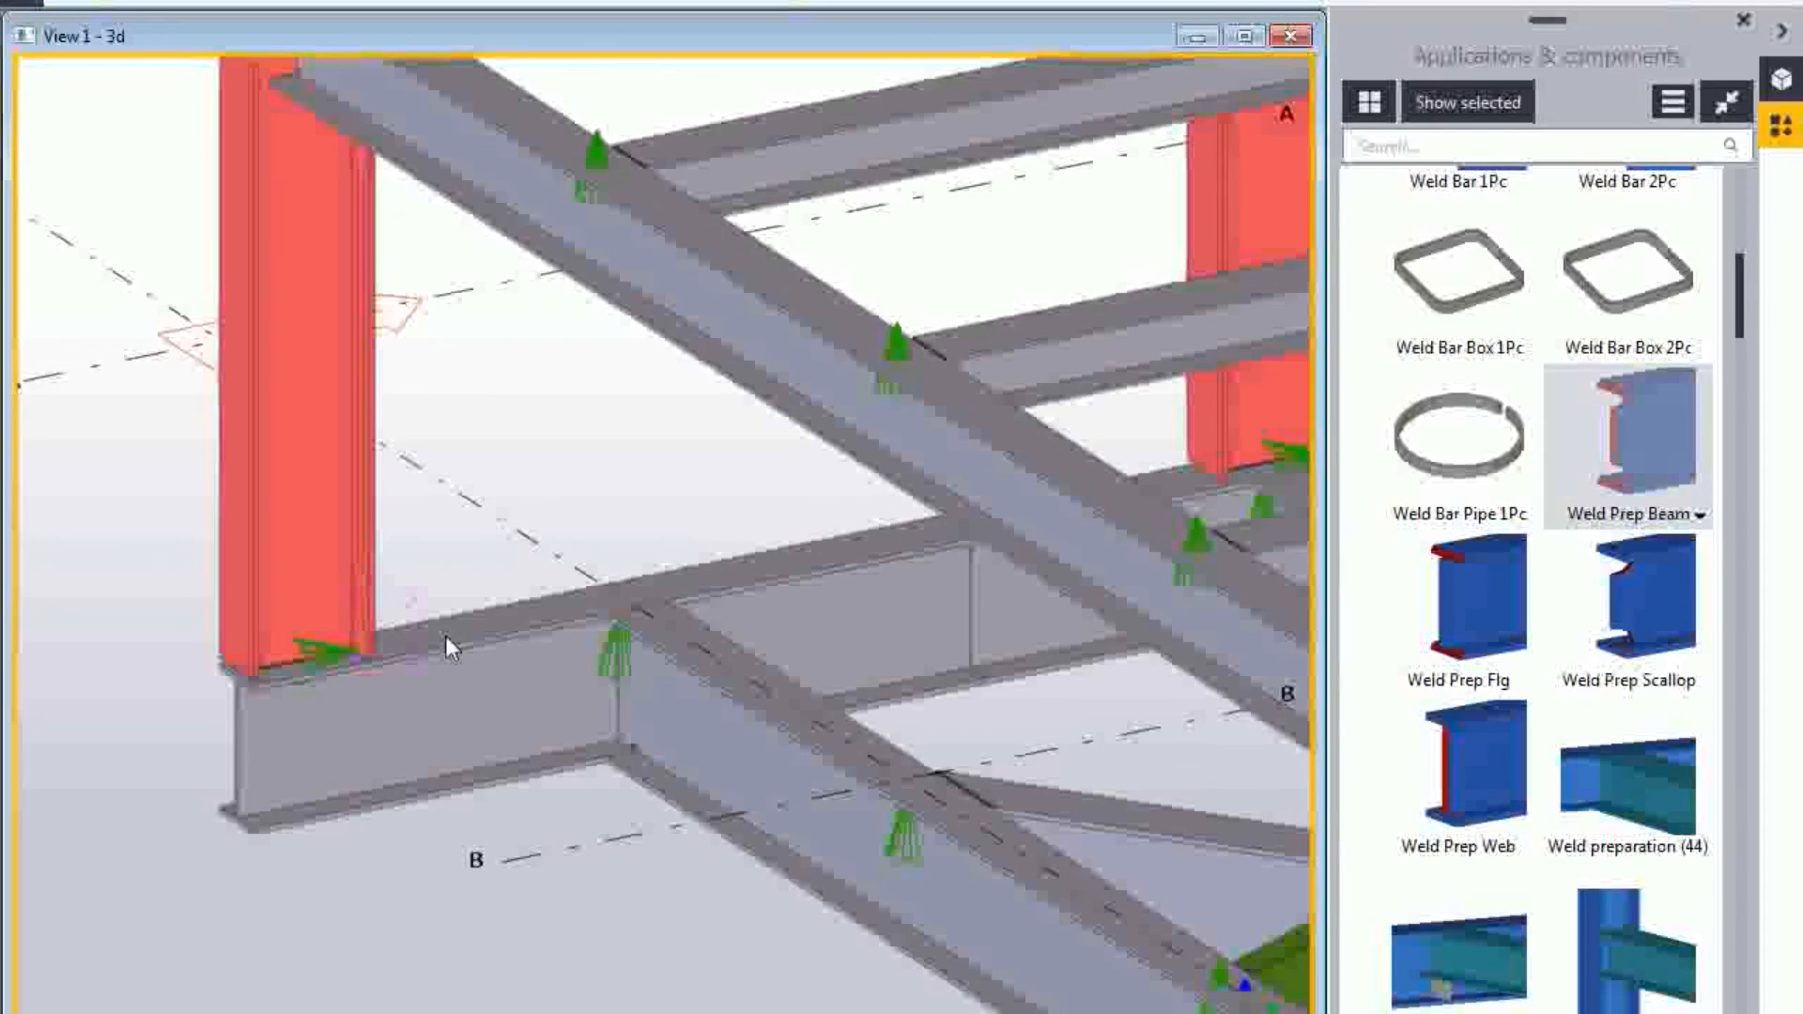
{"action": "scroll", "coordinate": [446, 635], "scroll_direction": "down", "scroll_amount": 5}
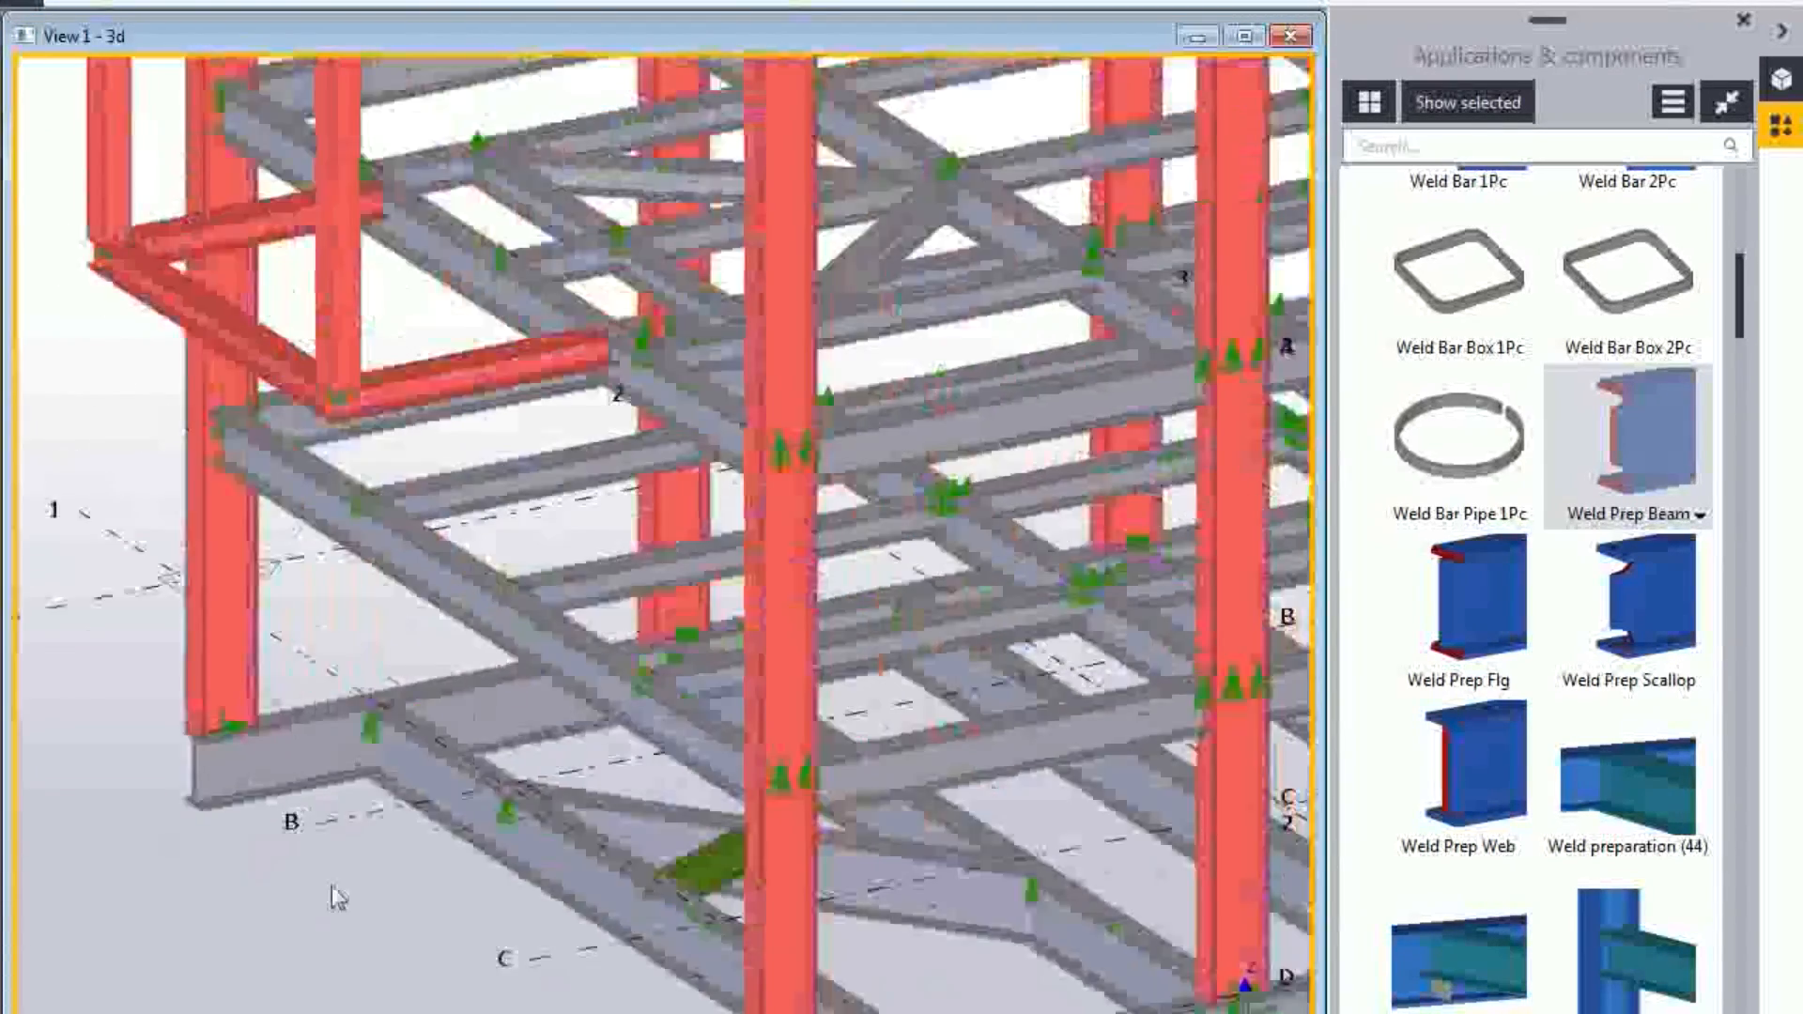
{"action": "middle_click_drag", "start_coordinate": [571, 695], "coordinate": [595, 689], "text": "ctrl"}
{"action": "middle_click_drag", "start_coordinate": [1174, 470], "coordinate": [42, 920]}
{"action": "scroll", "coordinate": [646, 617], "scroll_direction": "up", "scroll_amount": 6}
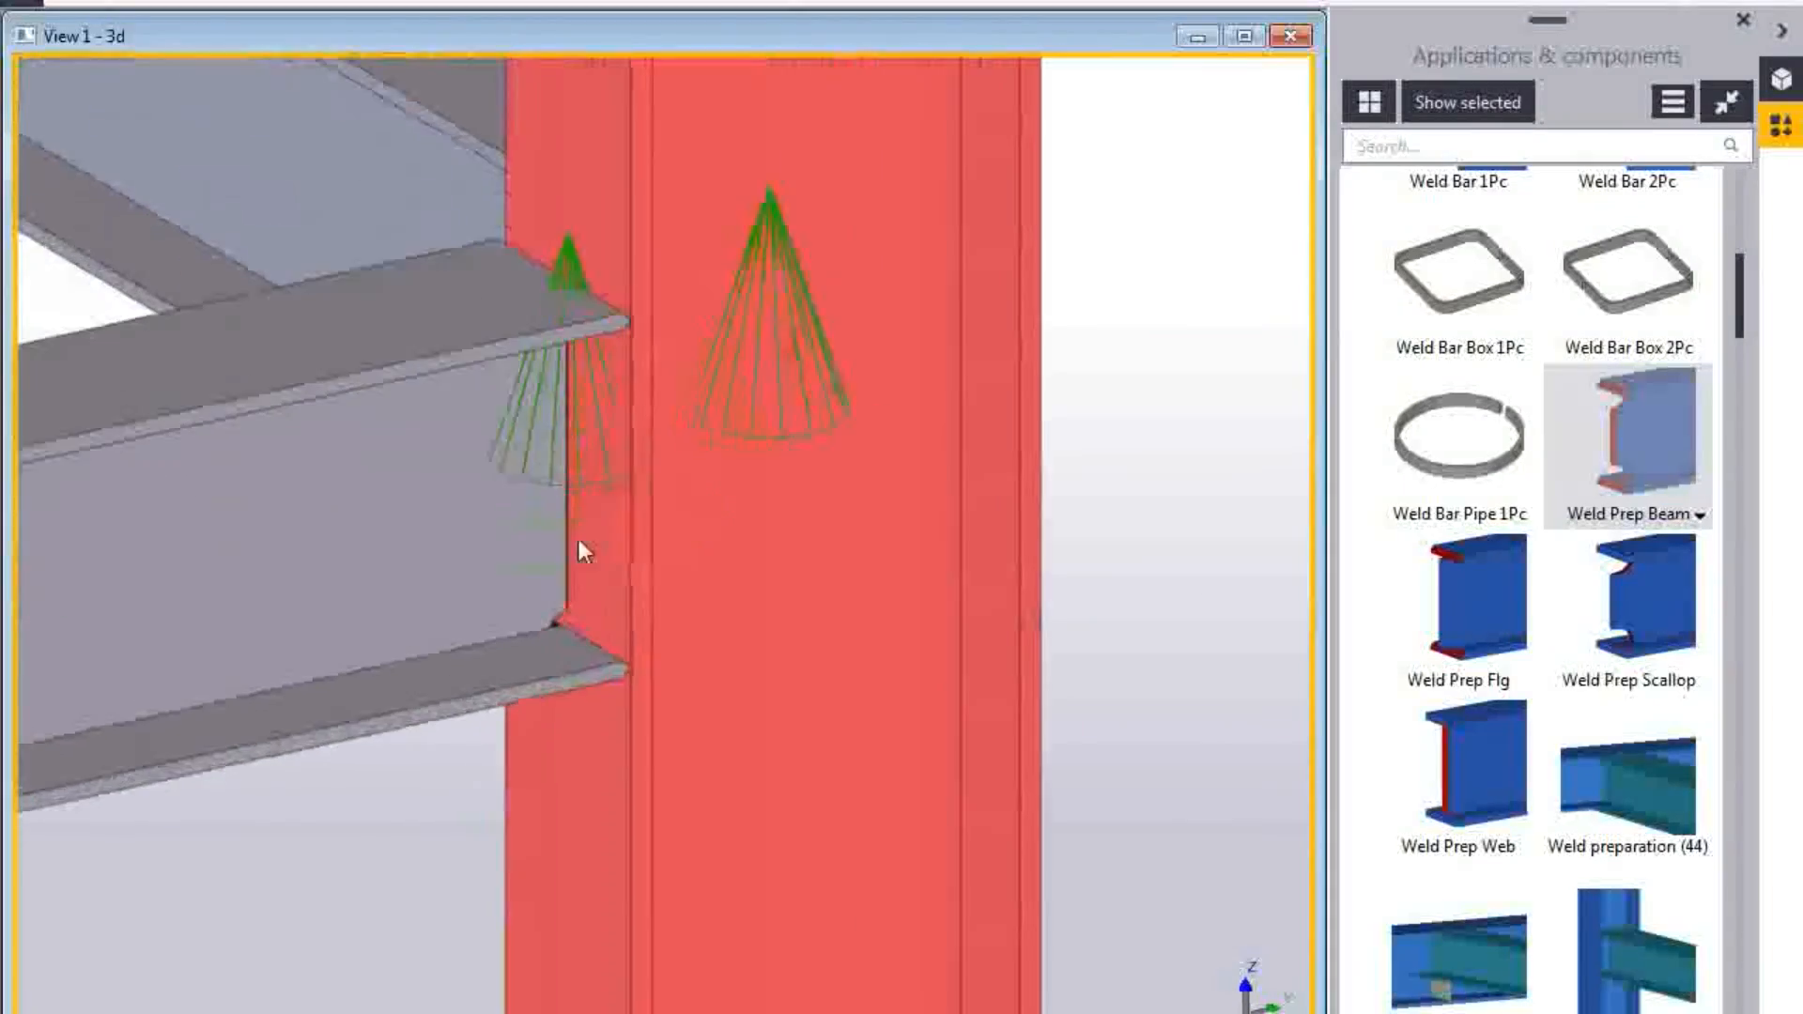
{"action": "left_click", "coordinate": [583, 476]}
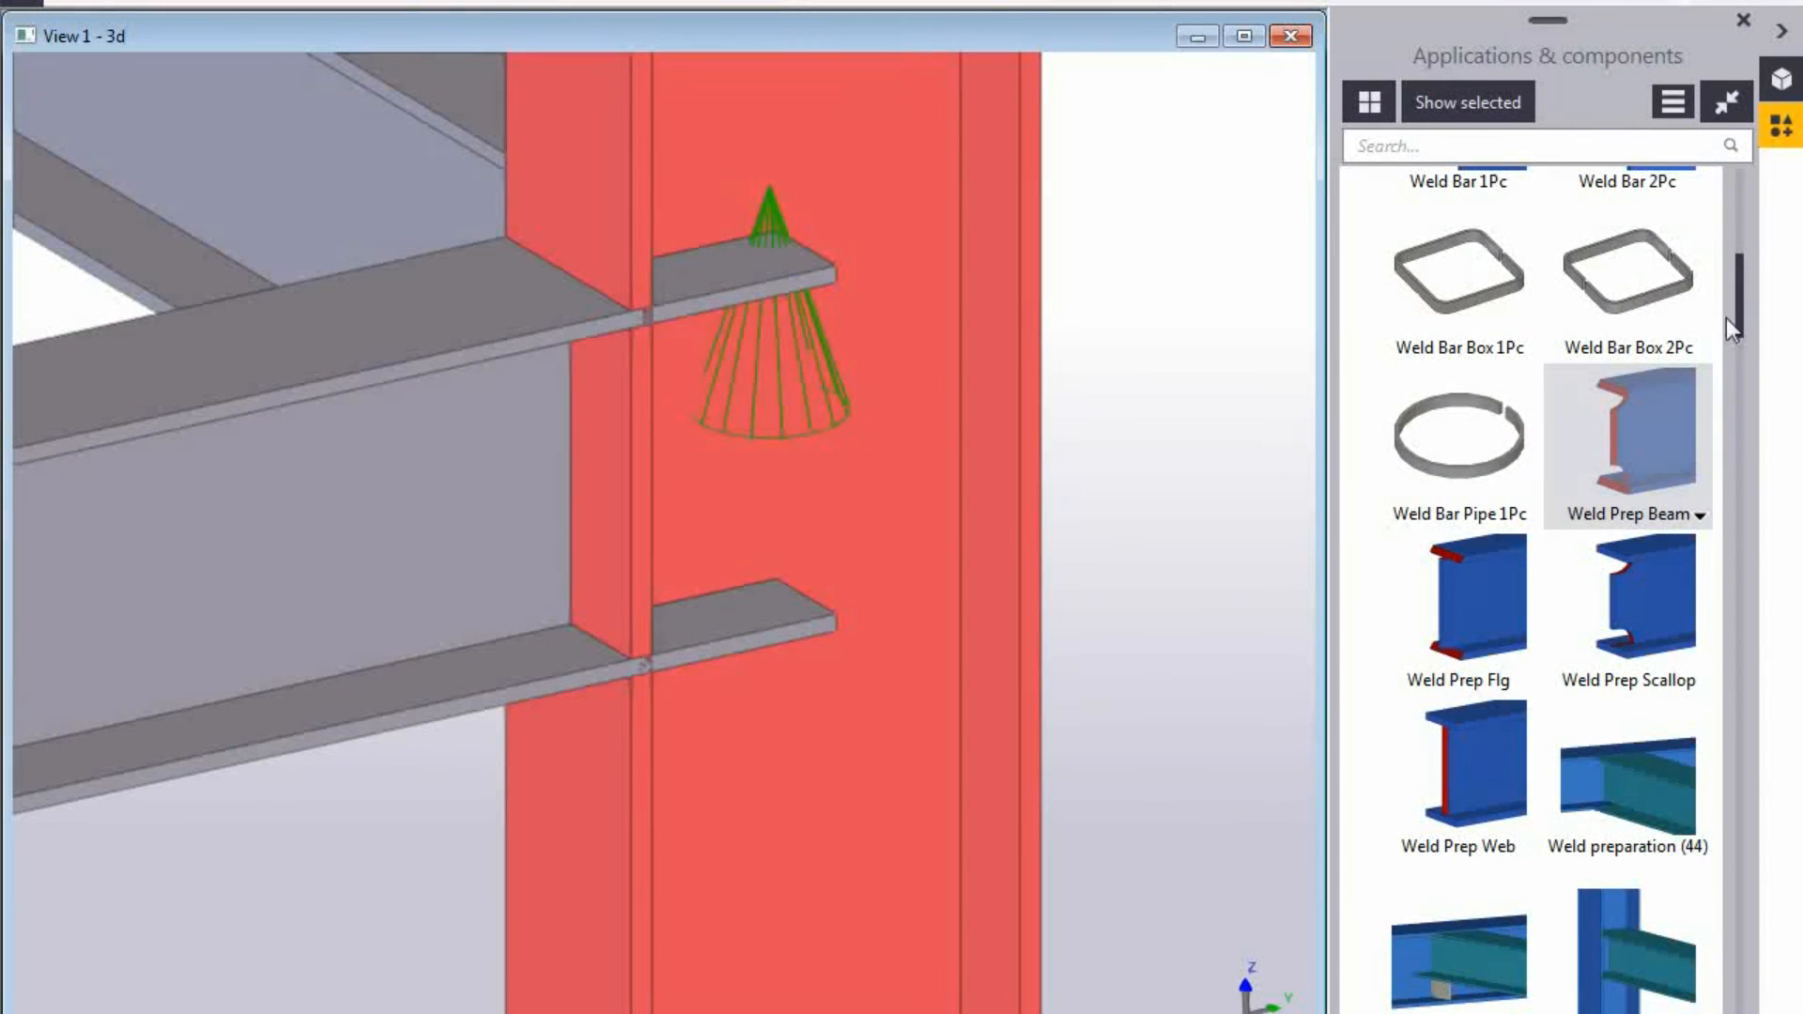
Fit the horizontal beam to the corner column with the Fitting (13) component, using the column as main part.
{"action": "left_click_drag", "start_coordinate": [1739, 289], "coordinate": [1736, 205]}
{"action": "left_click", "coordinate": [1458, 329]}
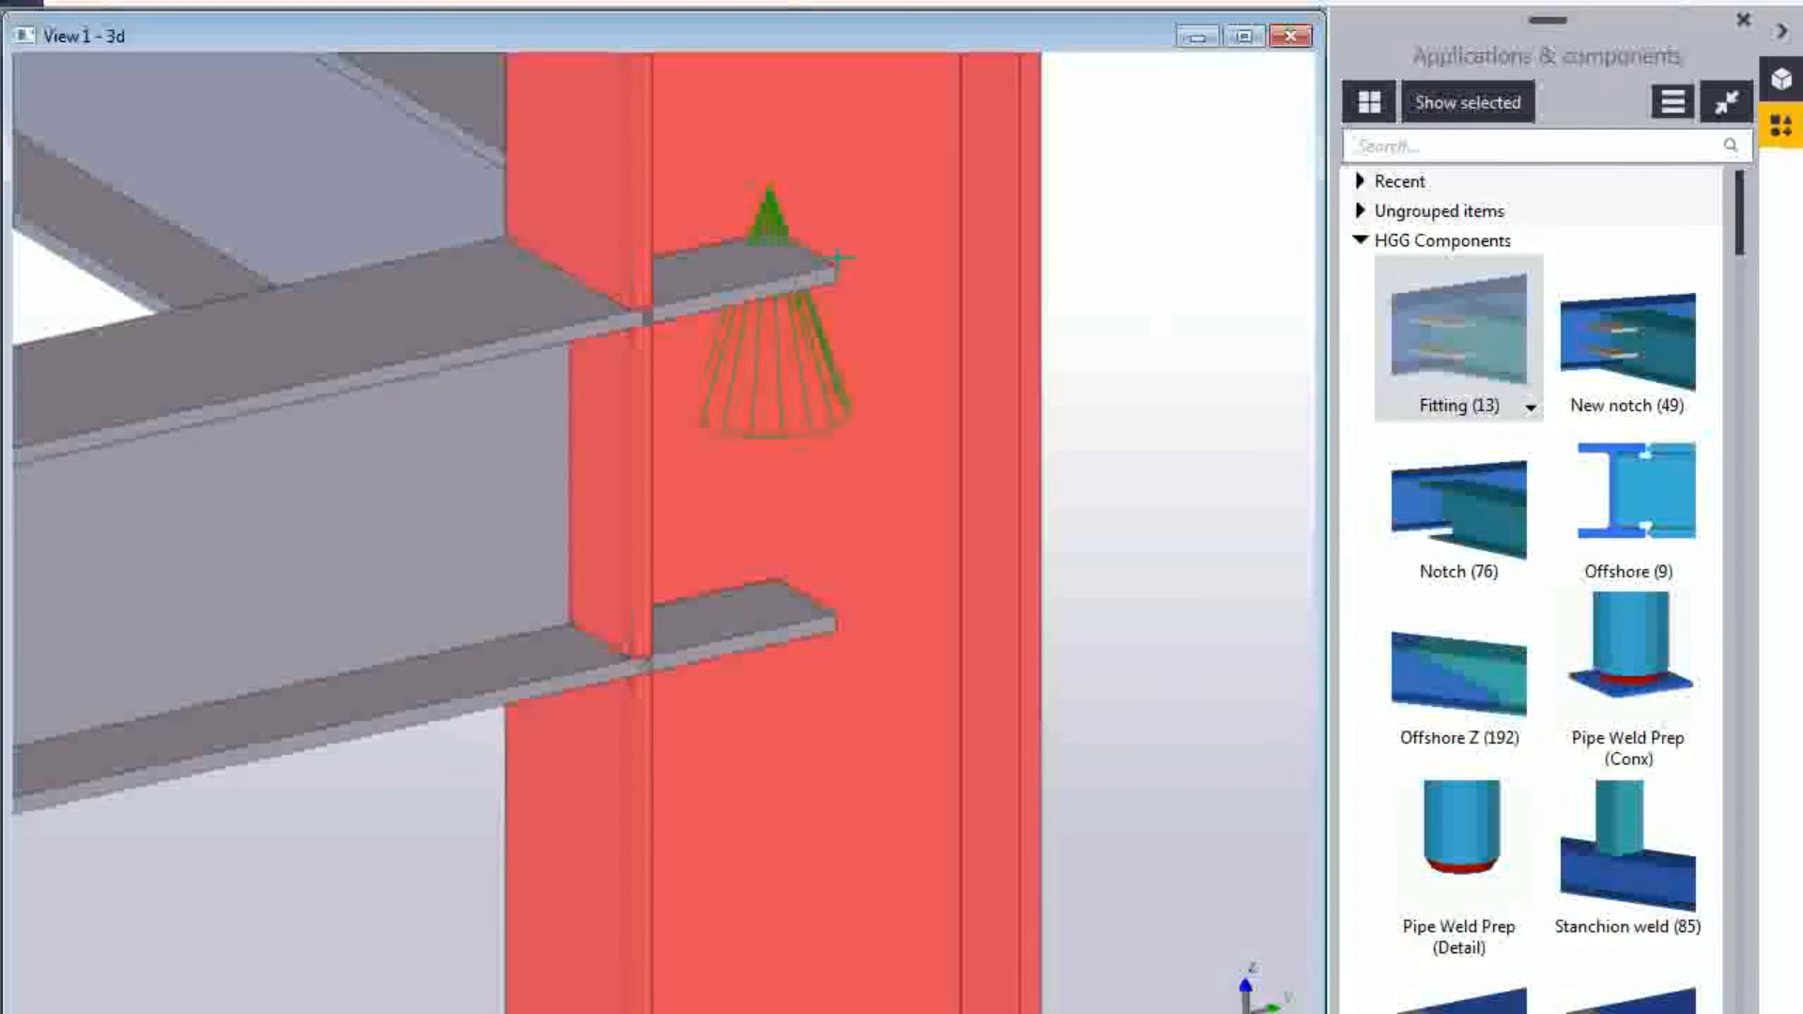
{"action": "left_click", "coordinate": [1020, 231]}
{"action": "left_click", "coordinate": [334, 388]}
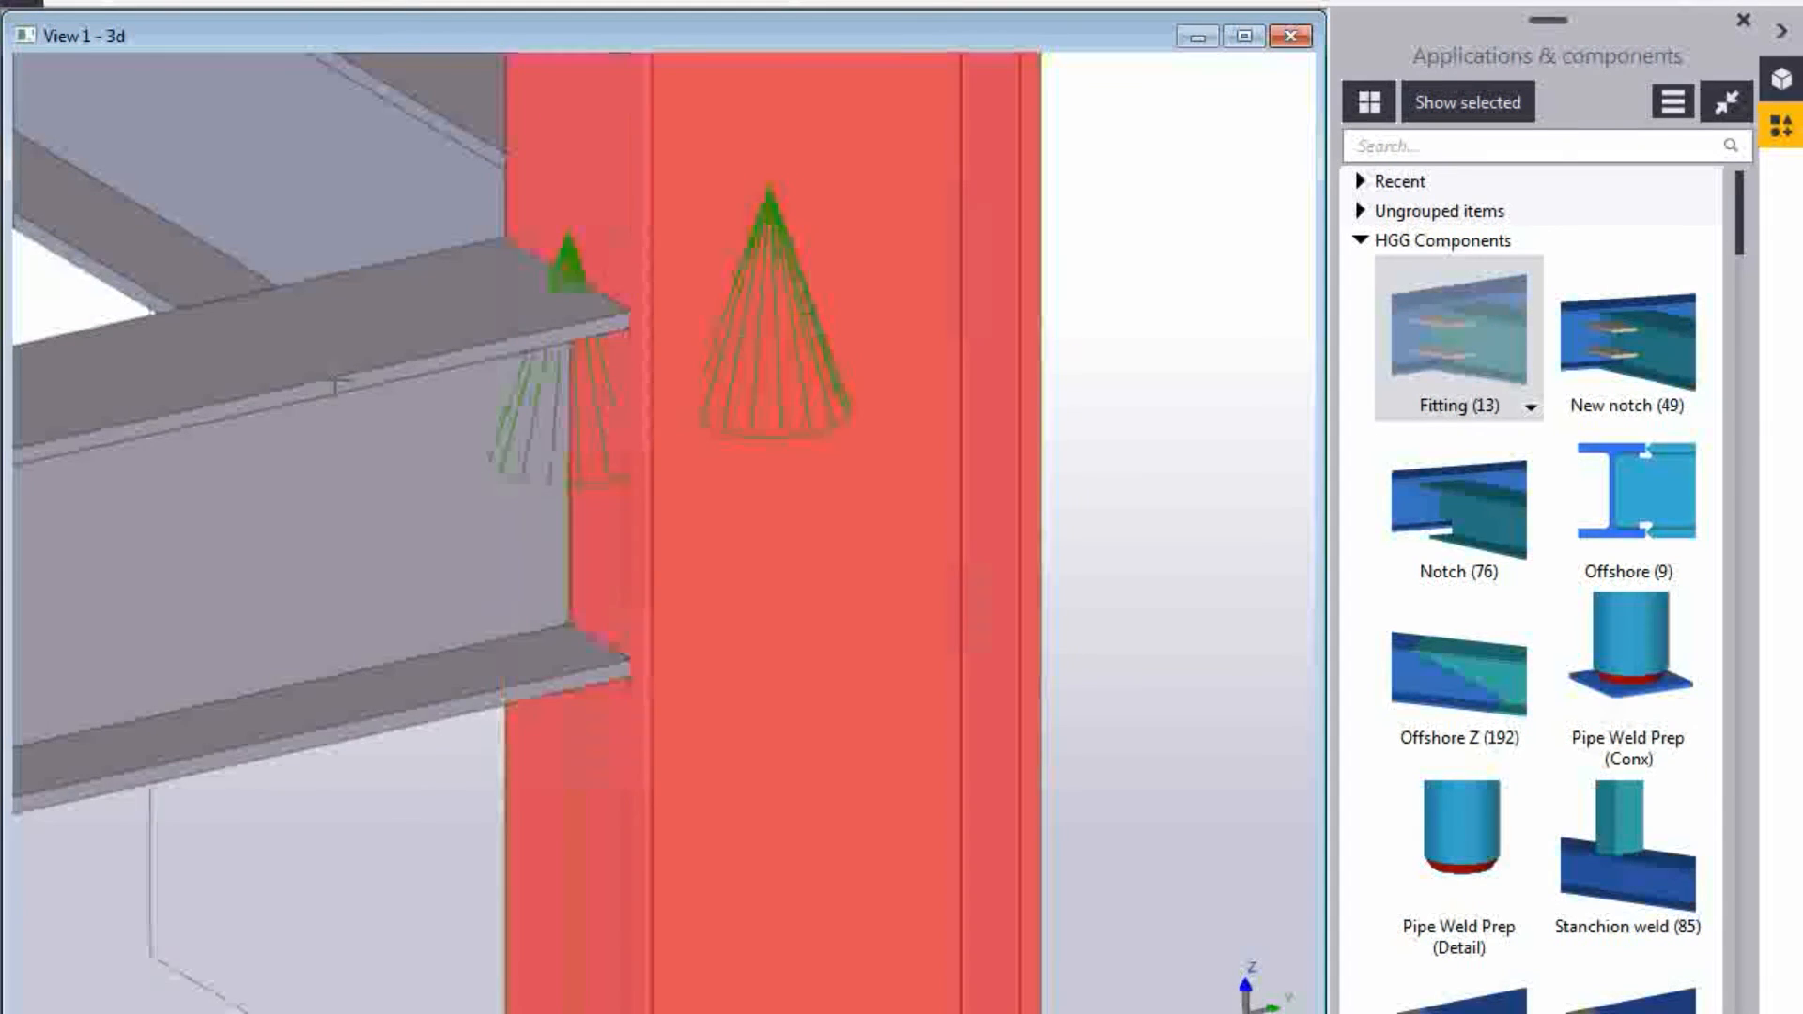
{"action": "scroll", "coordinate": [335, 388], "scroll_direction": "down", "scroll_amount": 3}
{"action": "middle_click_drag", "start_coordinate": [335, 388], "coordinate": [611, 394]}
{"action": "scroll", "coordinate": [765, 371], "scroll_direction": "down", "scroll_amount": 3}
{"action": "key", "text": "Escape"}
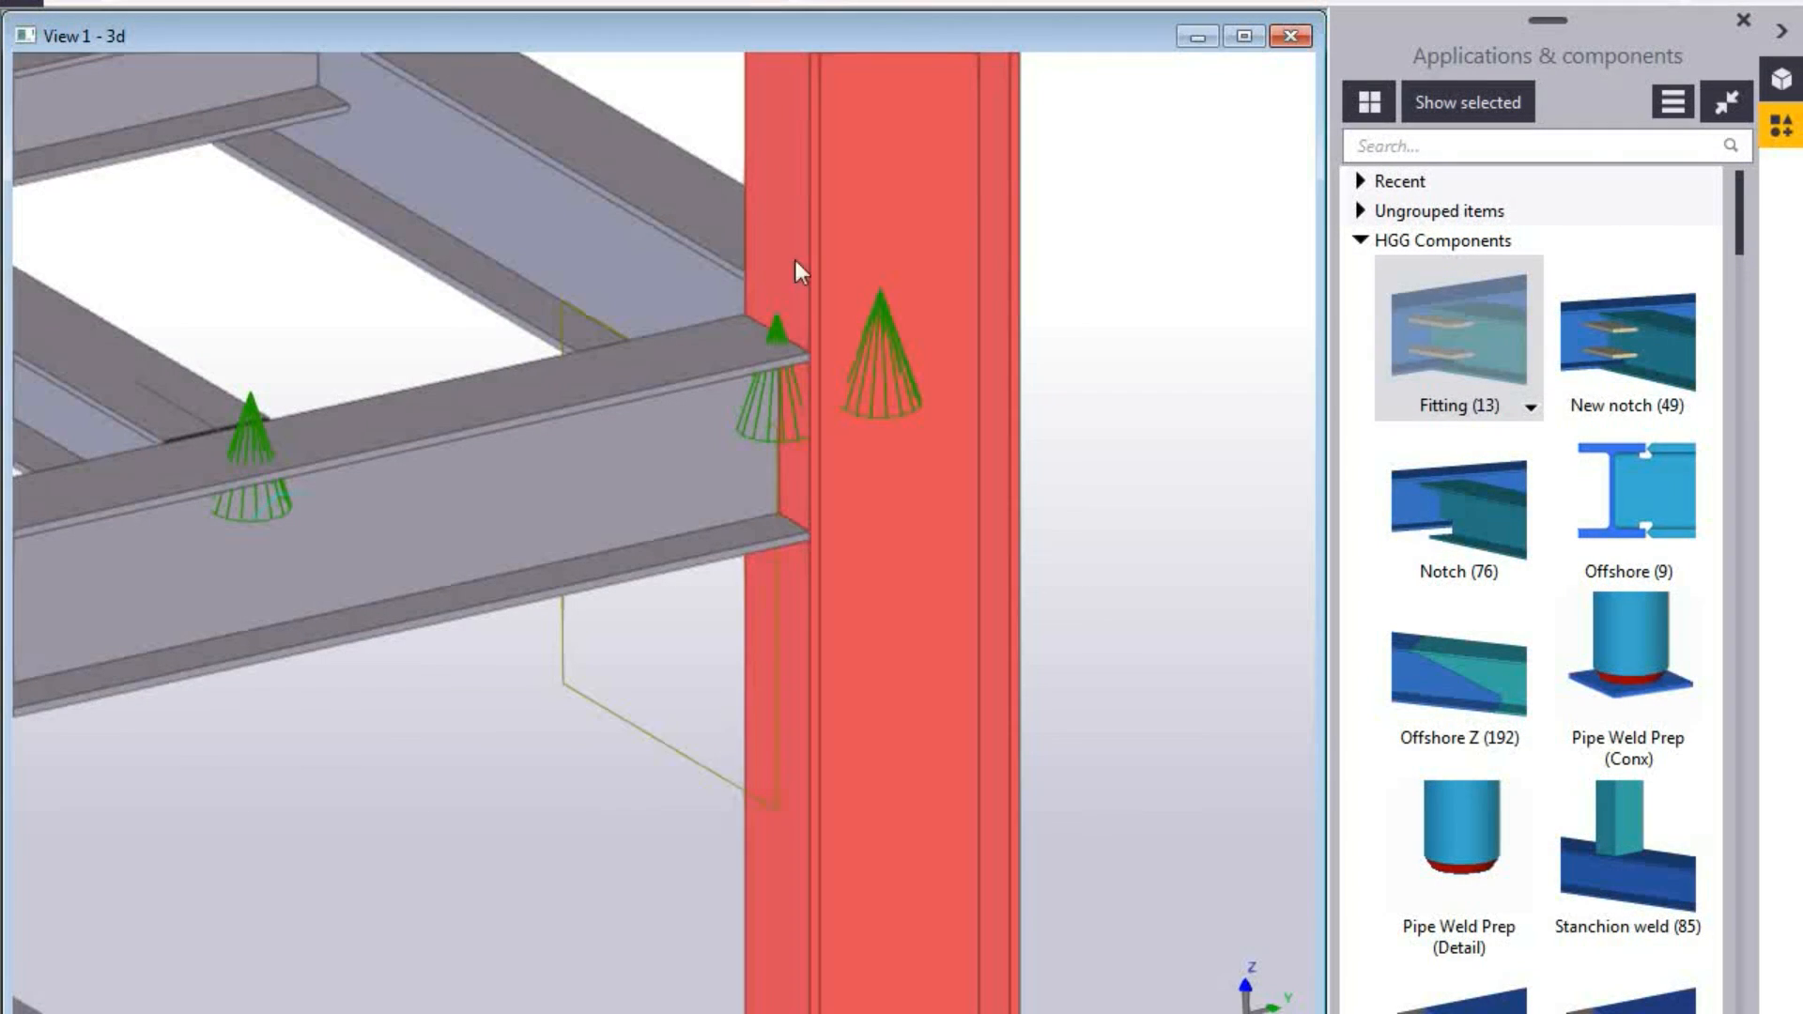
Apply the combined Weld Prep Beam component to the horizontal beam, positioned at the flange corner of its end against the corner column.
{"action": "middle_click_drag", "start_coordinate": [796, 261], "coordinate": [624, 572]}
{"action": "scroll", "coordinate": [633, 353], "scroll_direction": "up", "scroll_amount": 2}
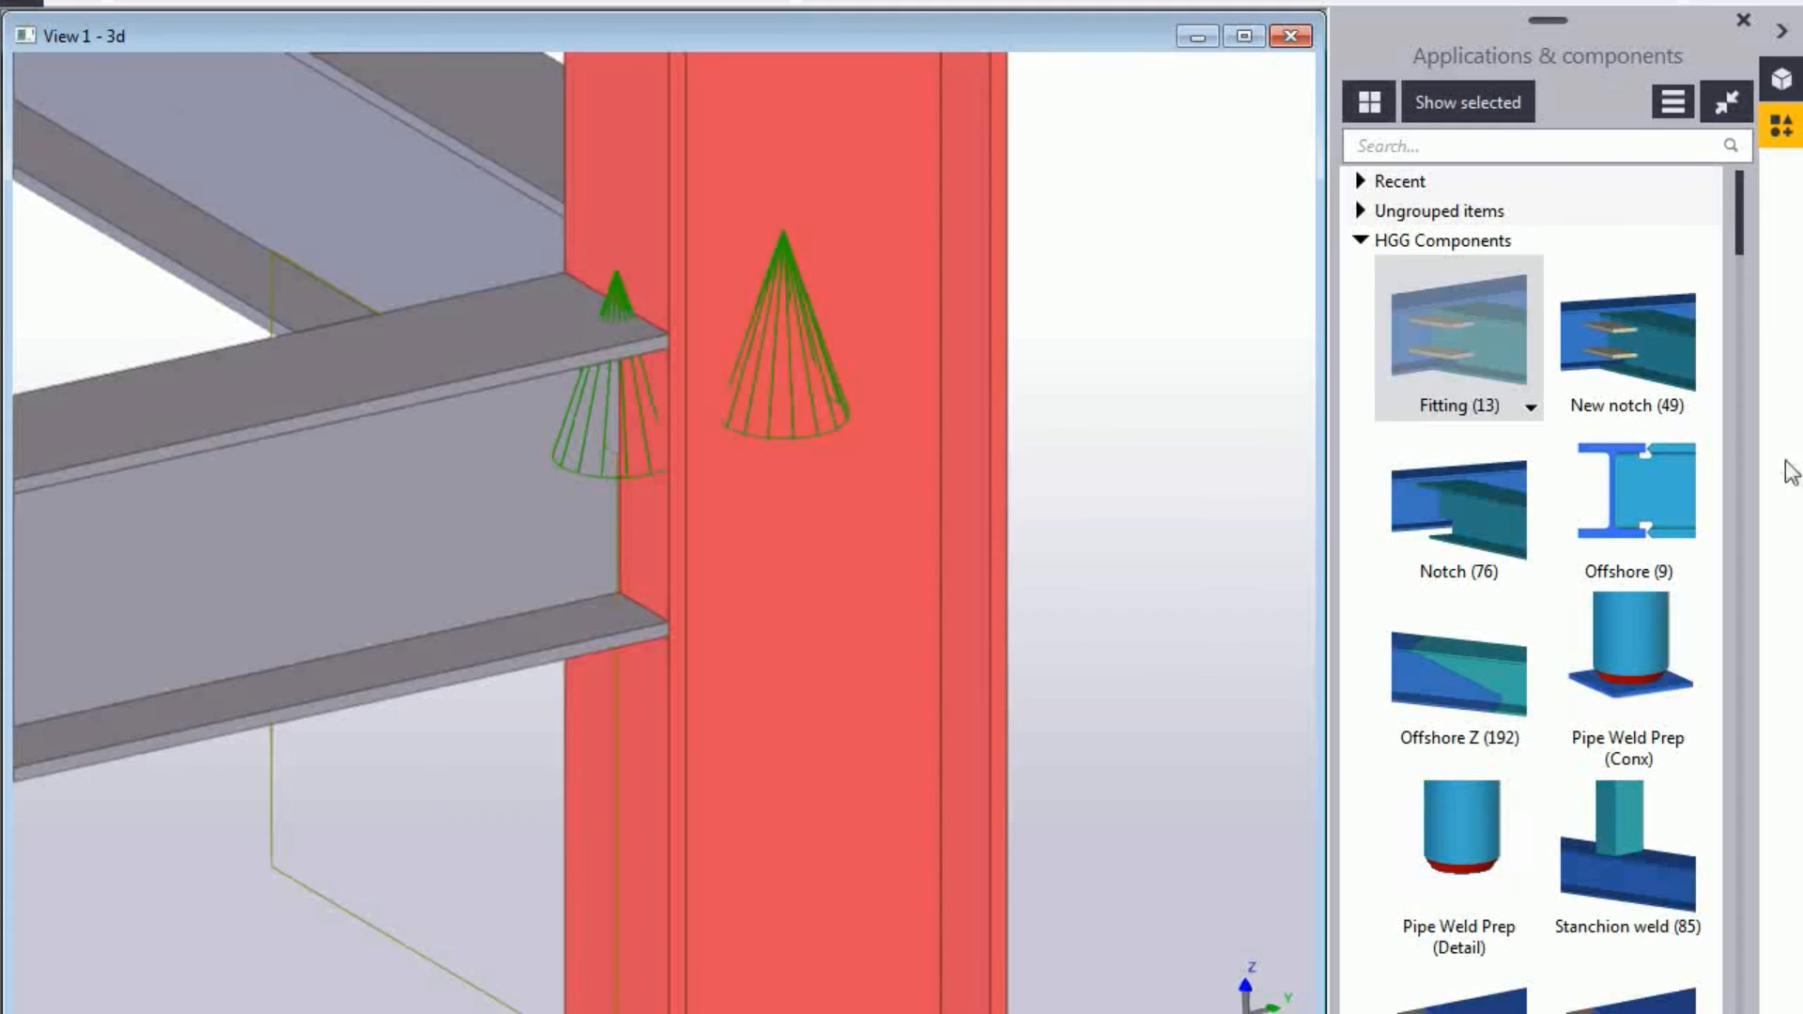
{"action": "left_click_drag", "start_coordinate": [1737, 212], "coordinate": [1736, 278]}
{"action": "left_click", "coordinate": [1630, 634]}
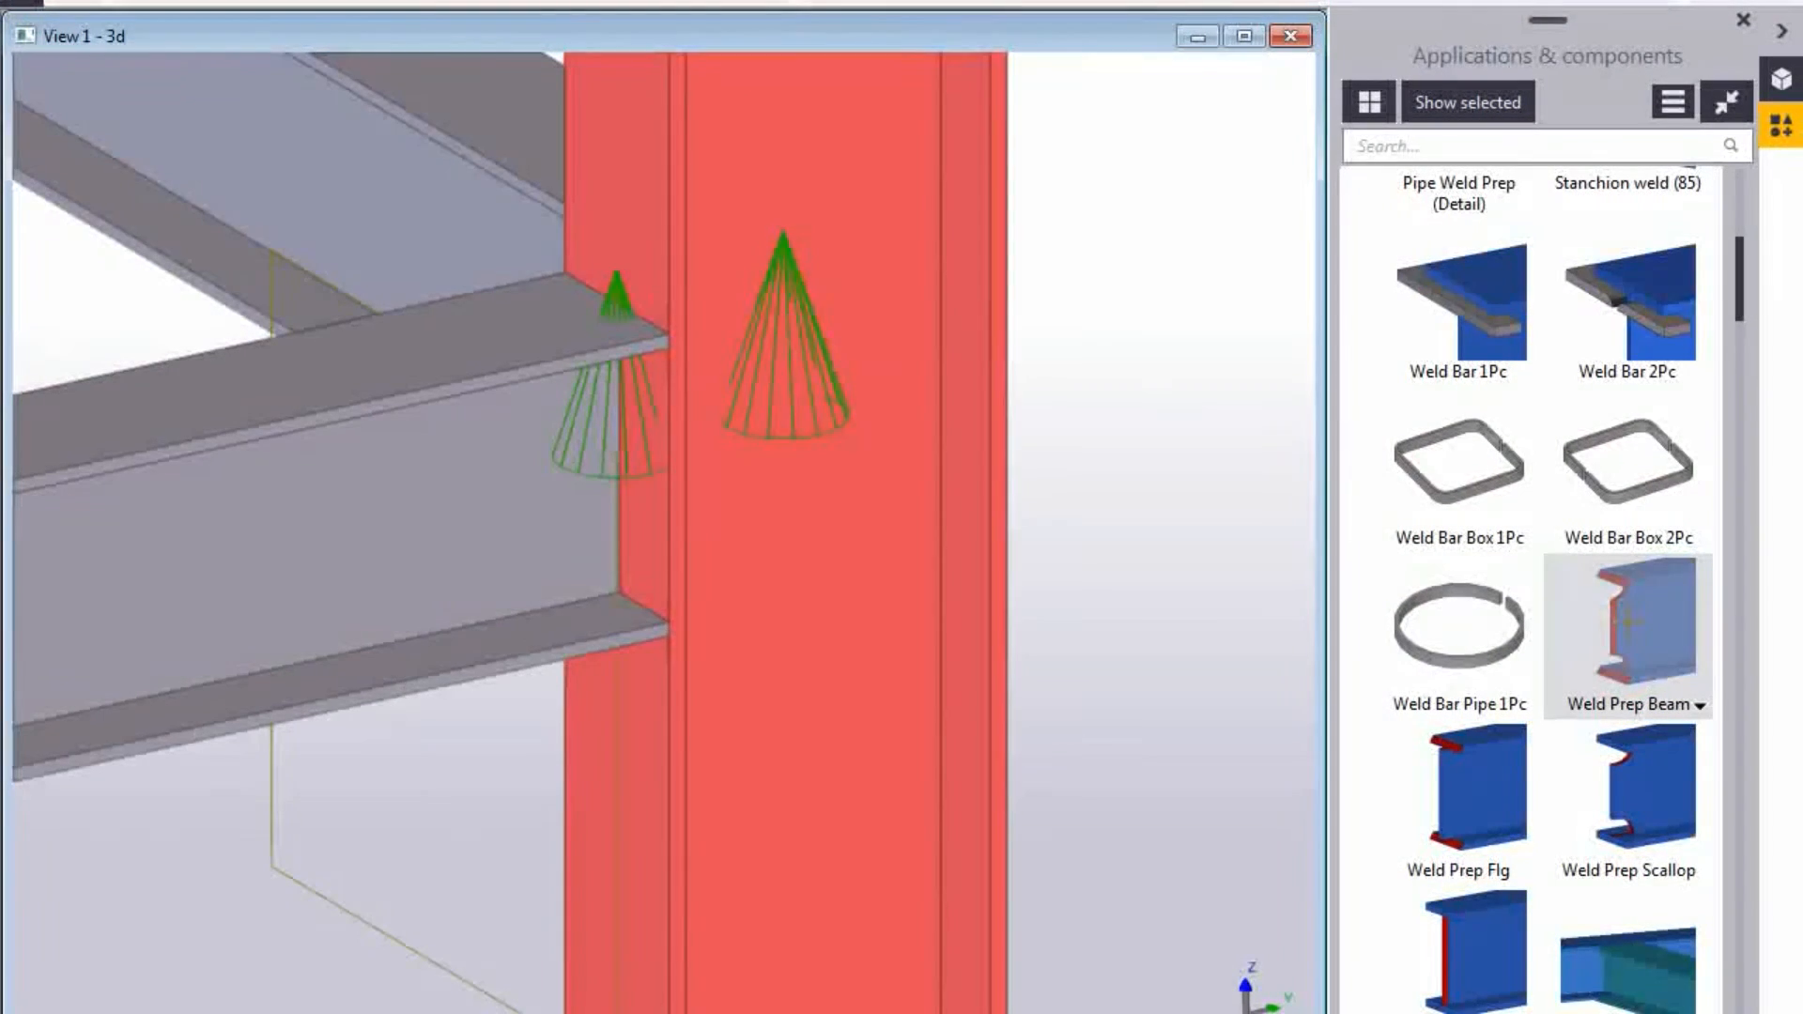
{"action": "scroll", "coordinate": [836, 610], "scroll_direction": "up", "scroll_amount": 2}
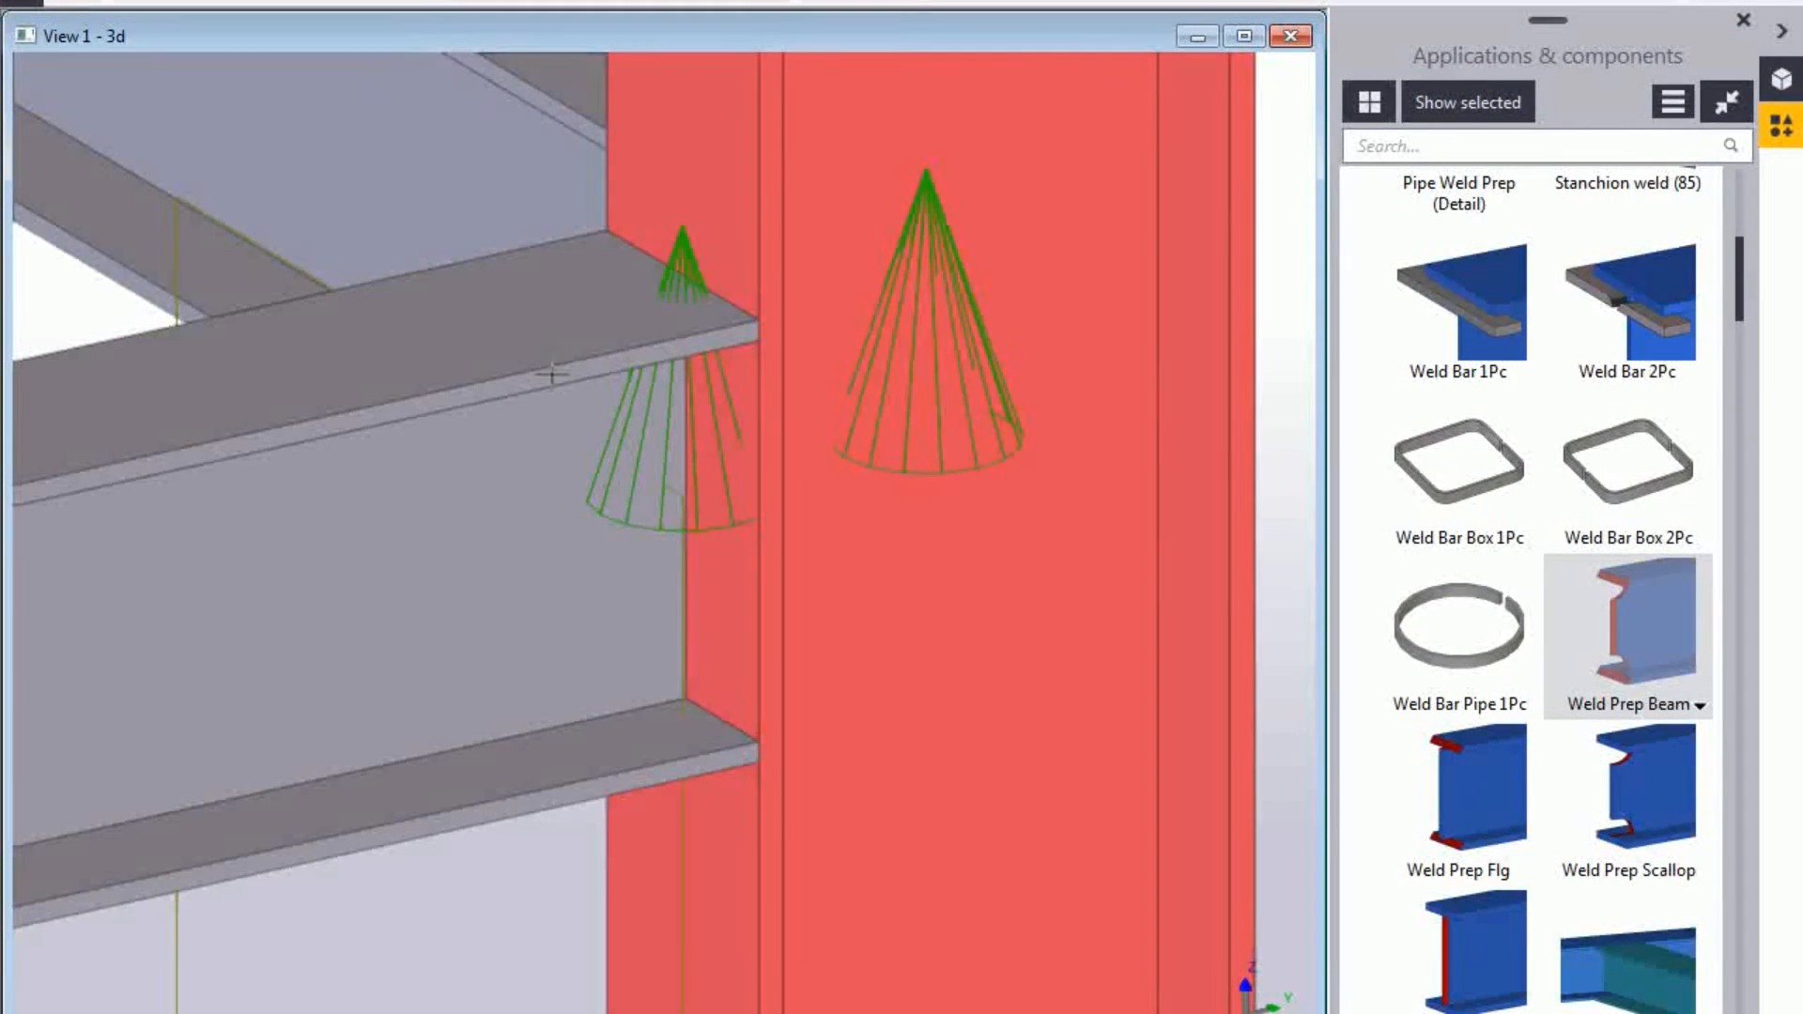
{"action": "scroll", "coordinate": [766, 309], "scroll_direction": "up", "scroll_amount": 3}
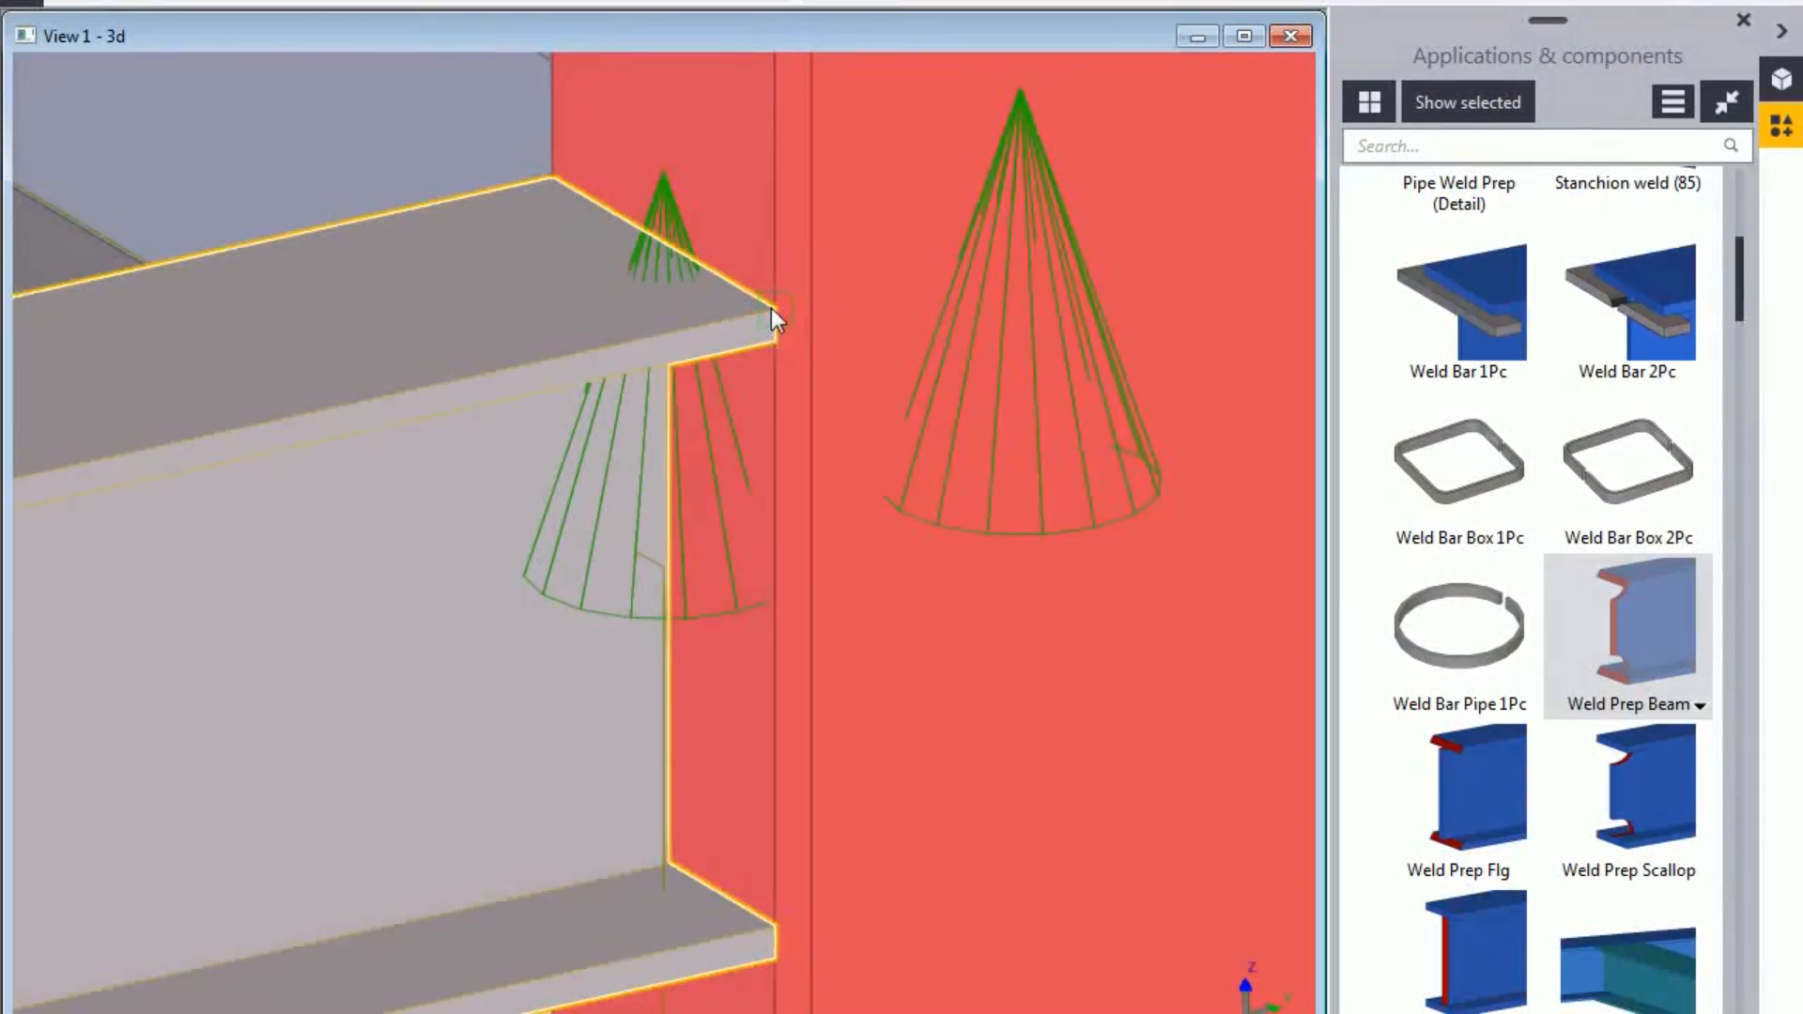
{"action": "scroll", "coordinate": [772, 307], "scroll_direction": "down", "scroll_amount": 2}
{"action": "middle_click_drag", "start_coordinate": [772, 307], "coordinate": [122, 481]}
{"action": "middle_click_drag", "start_coordinate": [245, 569], "coordinate": [1097, 632]}
{"action": "scroll", "coordinate": [878, 835], "scroll_direction": "up", "scroll_amount": 4}
{"action": "middle_click_drag", "start_coordinate": [1005, 916], "coordinate": [786, 736]}
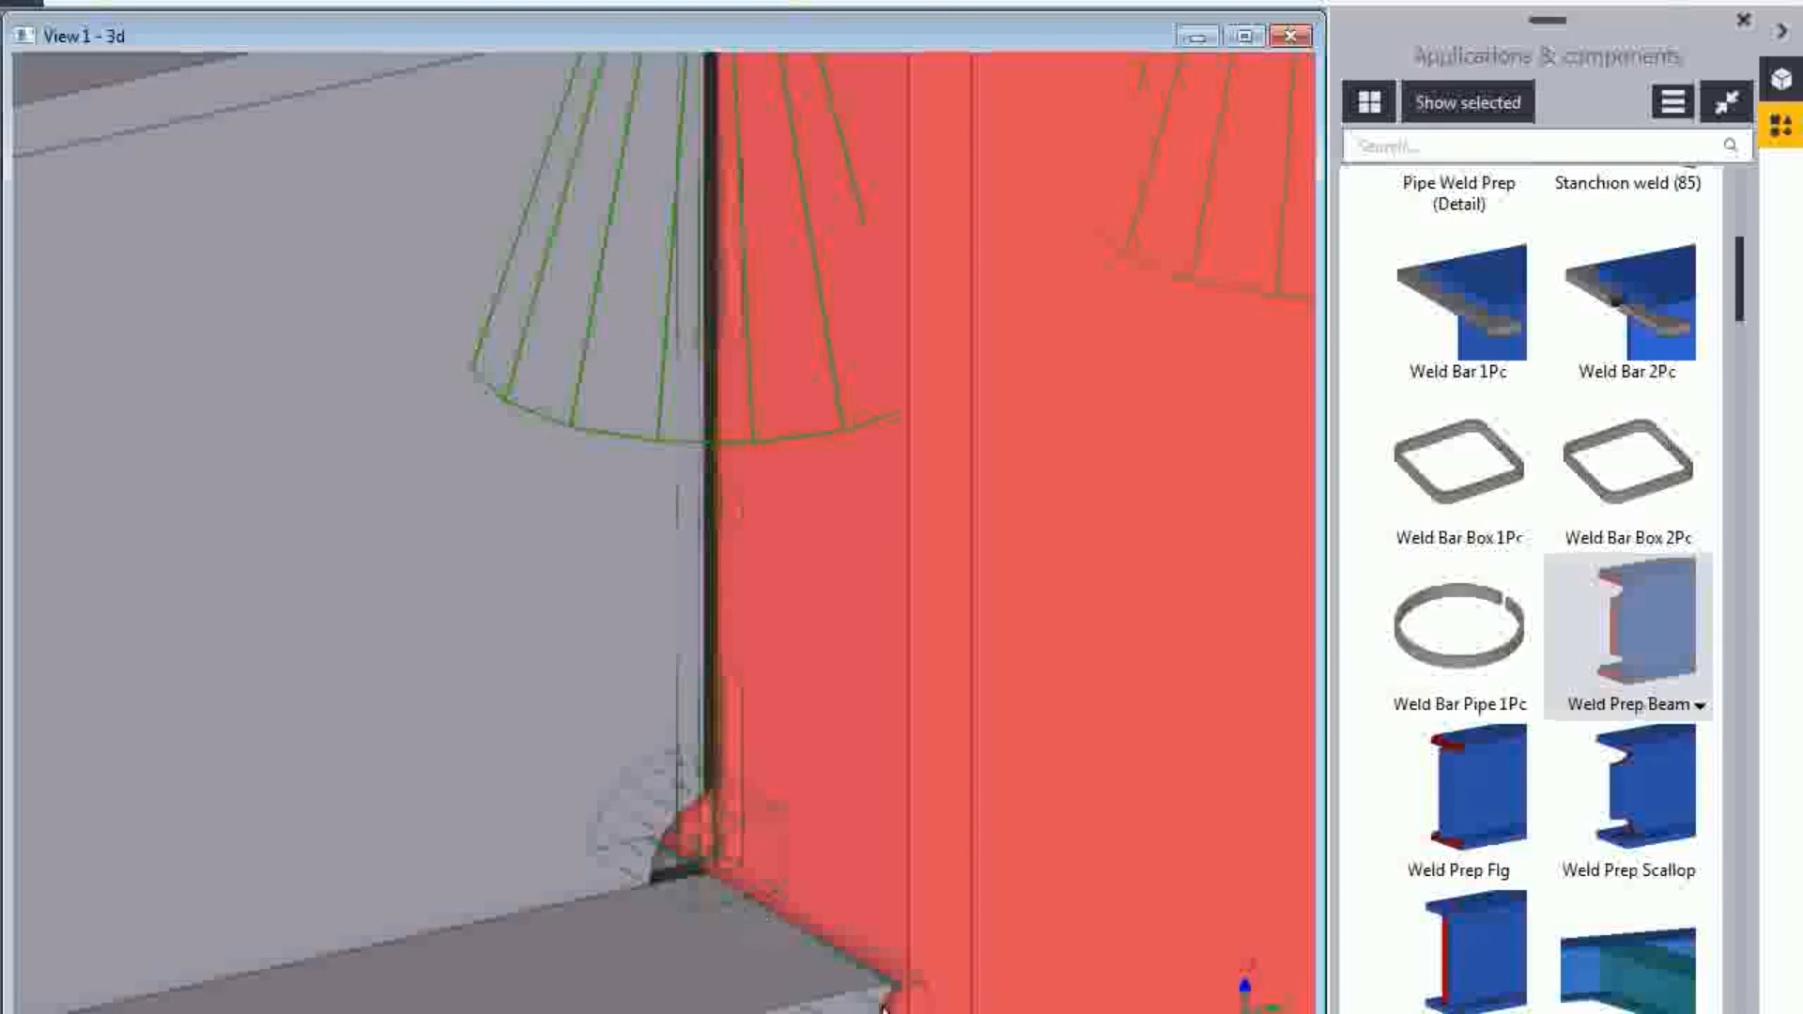
{"action": "scroll", "coordinate": [883, 994], "scroll_direction": "up", "scroll_amount": 2}
{"action": "scroll", "coordinate": [883, 994], "scroll_direction": "down", "scroll_amount": 5}
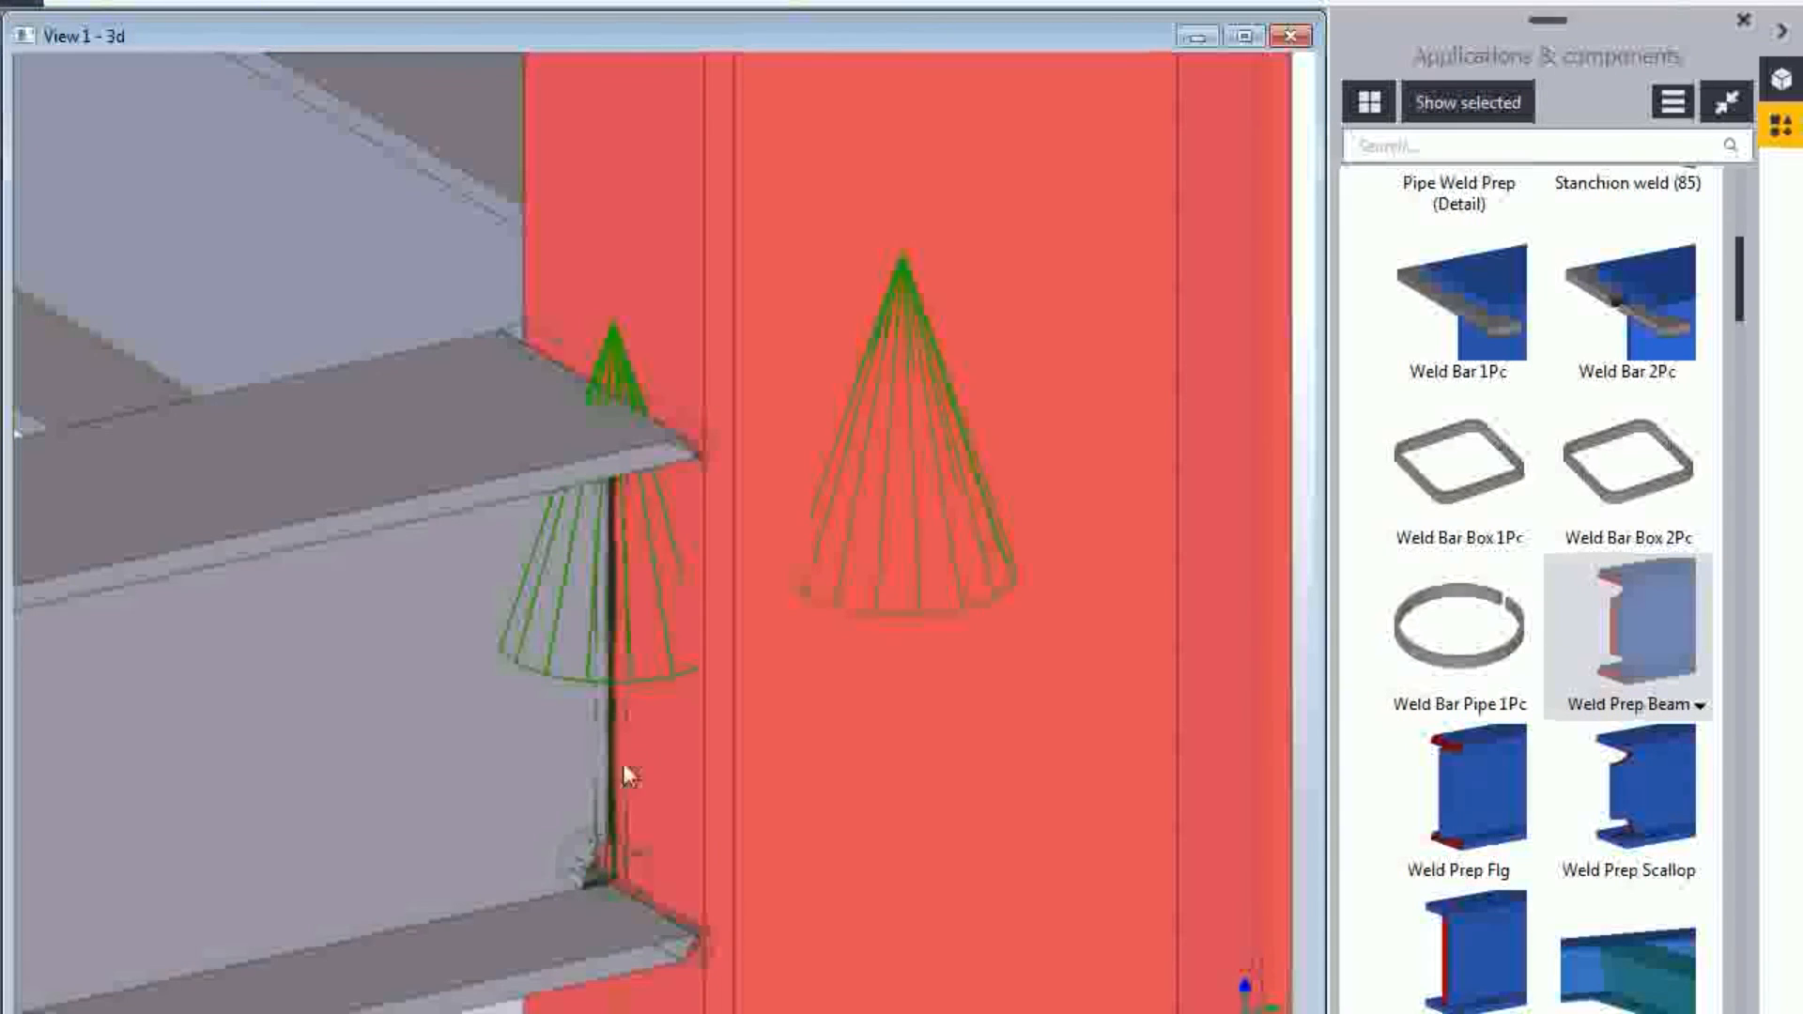
Inspect the New notch (49) settings of the beam-to-beam connection near the corner column and close them without changes.
{"action": "scroll", "coordinate": [622, 763], "scroll_direction": "down", "scroll_amount": 8}
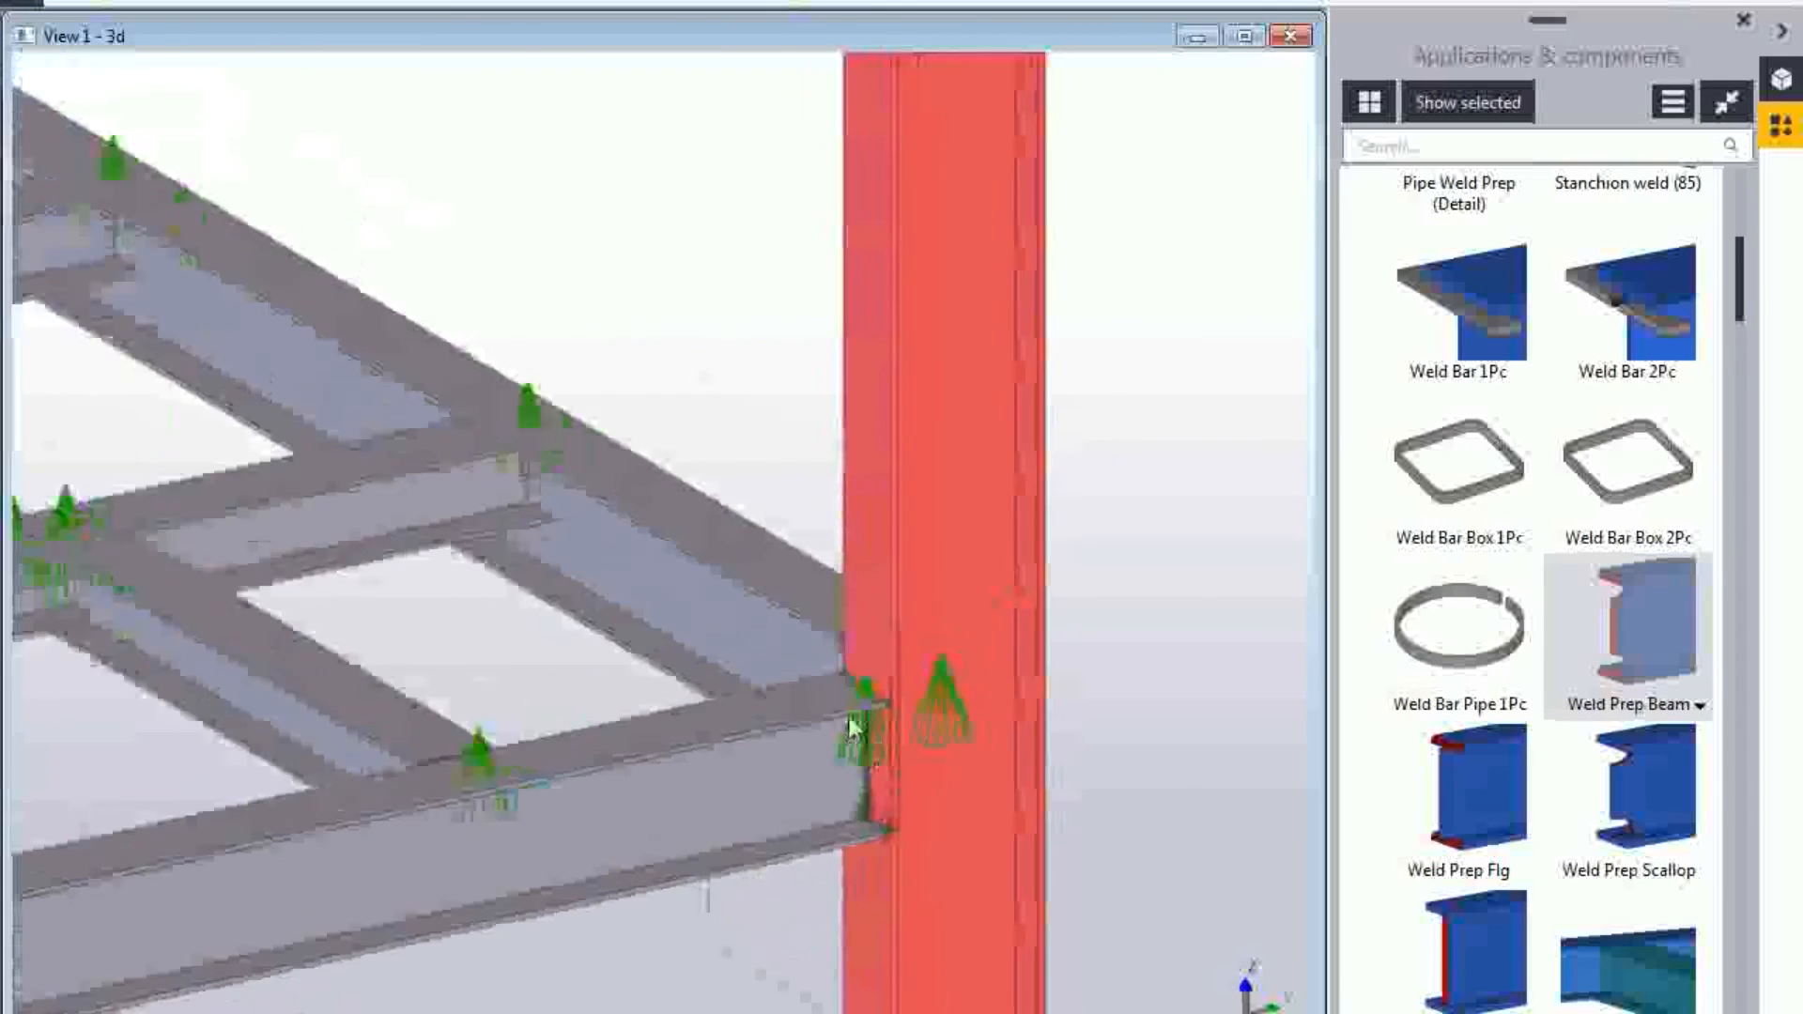
{"action": "scroll", "coordinate": [522, 362], "scroll_direction": "up", "scroll_amount": 8}
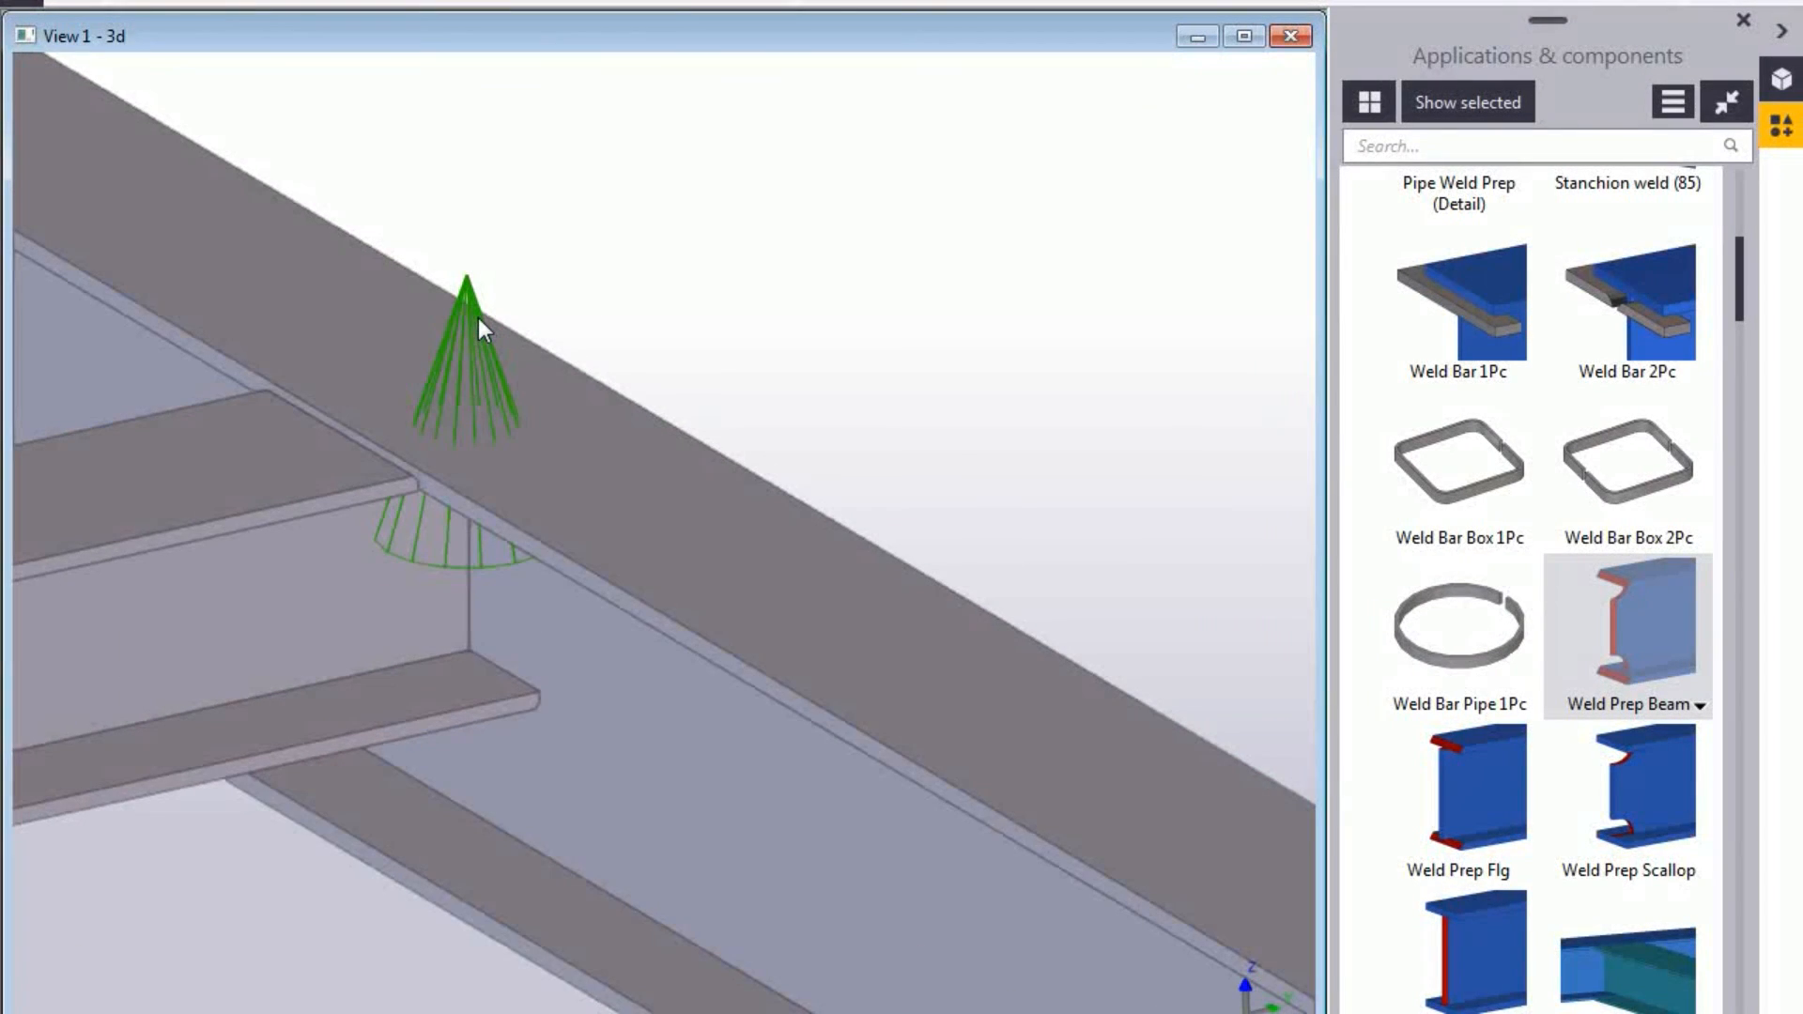
{"action": "scroll", "coordinate": [1746, 278], "scroll_direction": "down", "scroll_amount": 5}
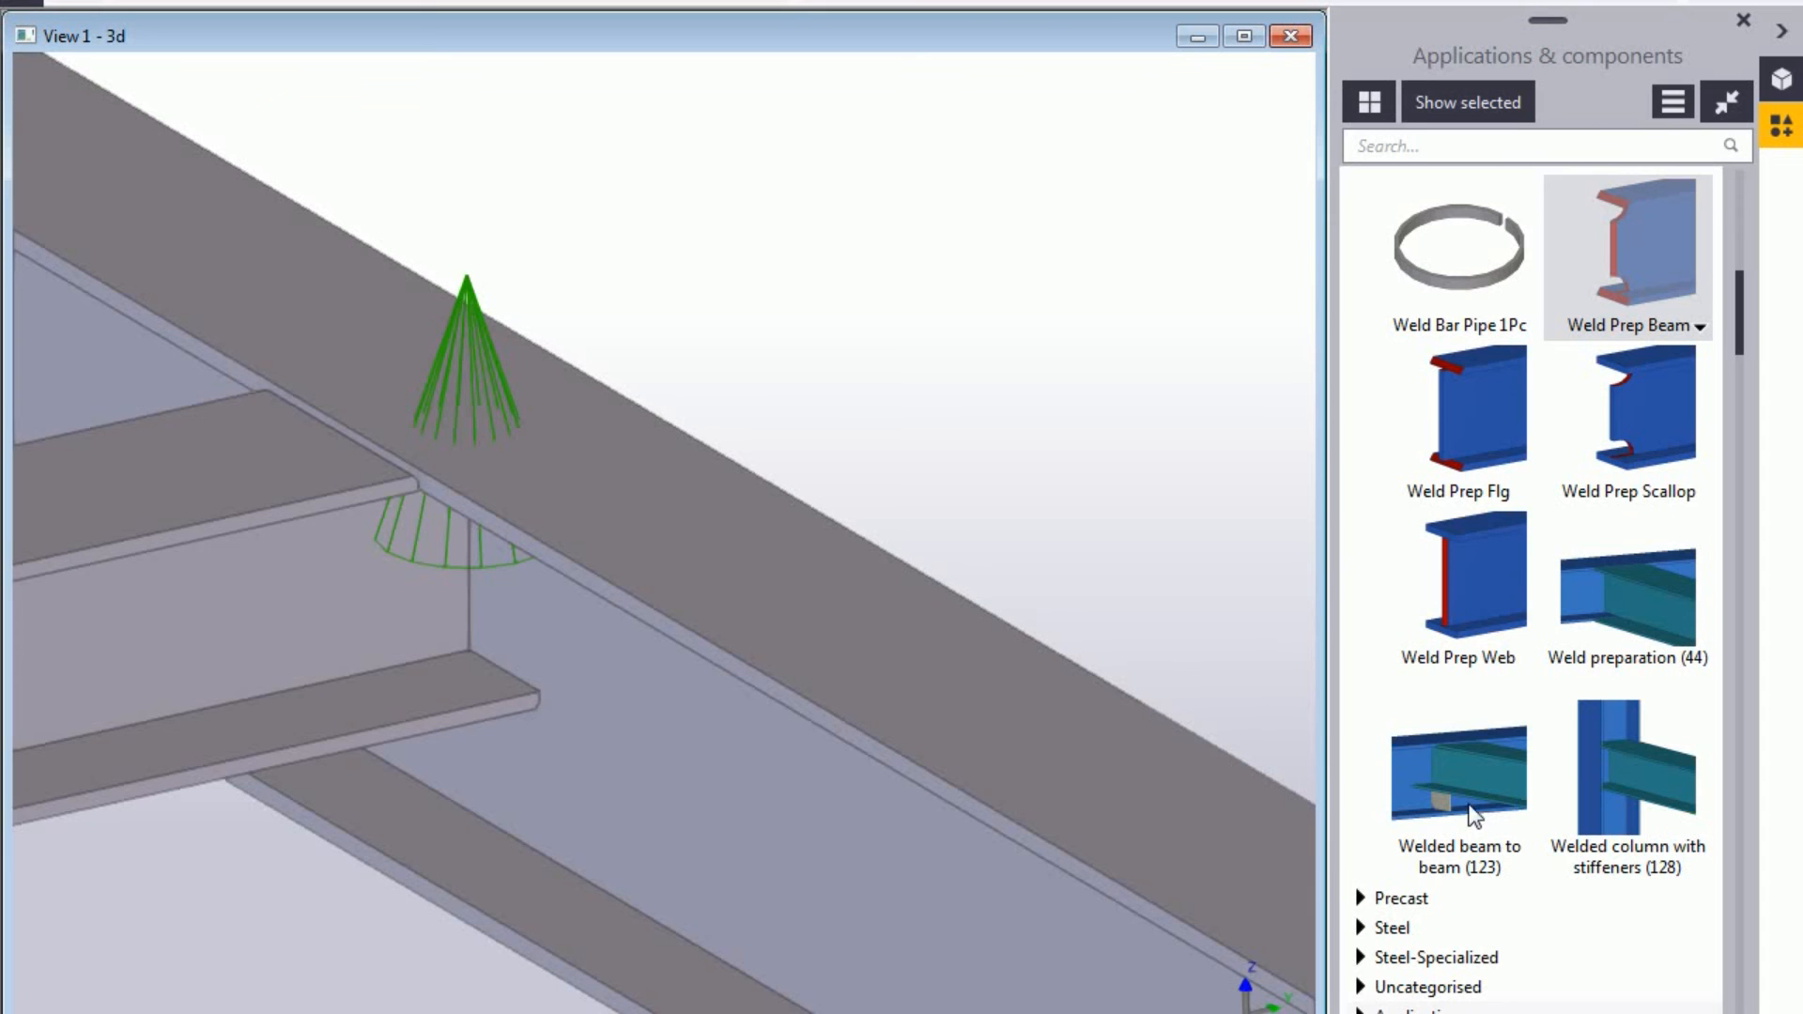
{"action": "left_click_drag", "start_coordinate": [1745, 308], "coordinate": [1750, 211]}
{"action": "middle_click_drag", "start_coordinate": [720, 620], "coordinate": [910, 640]}
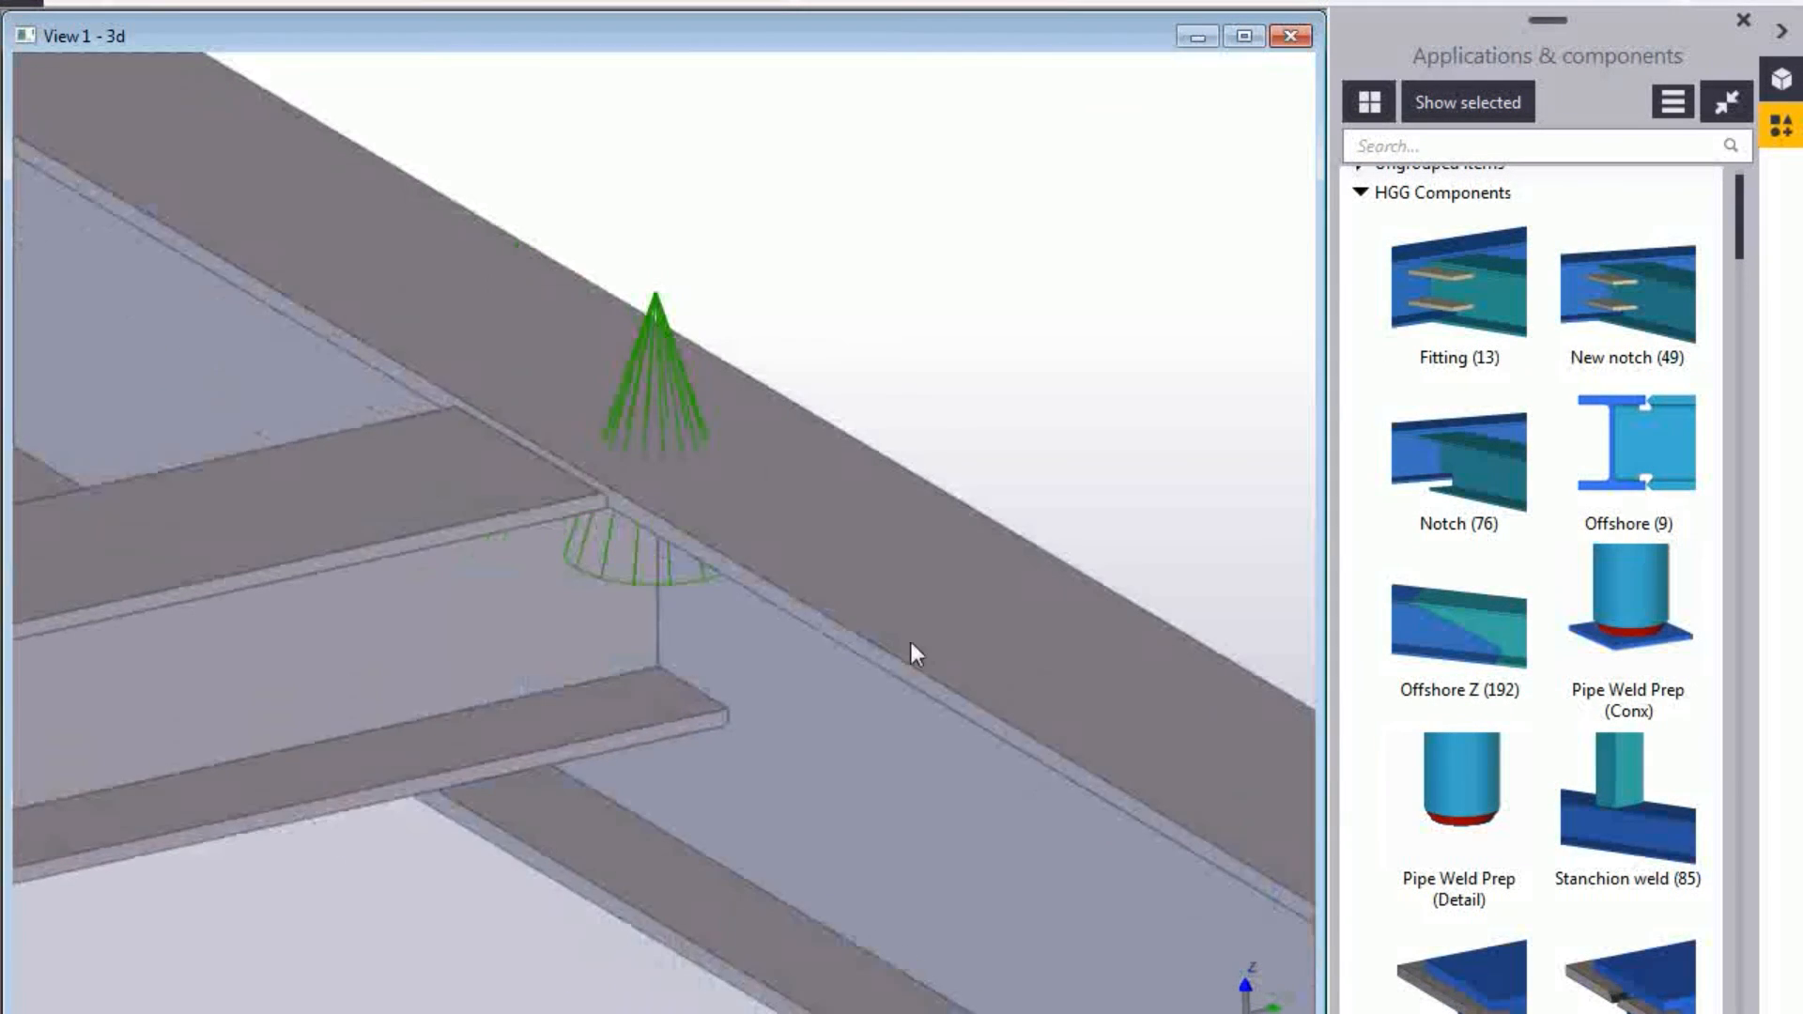
{"action": "scroll", "coordinate": [777, 507], "scroll_direction": "up", "scroll_amount": 2}
{"action": "left_click", "coordinate": [616, 364]}
{"action": "double_click", "coordinate": [616, 365]}
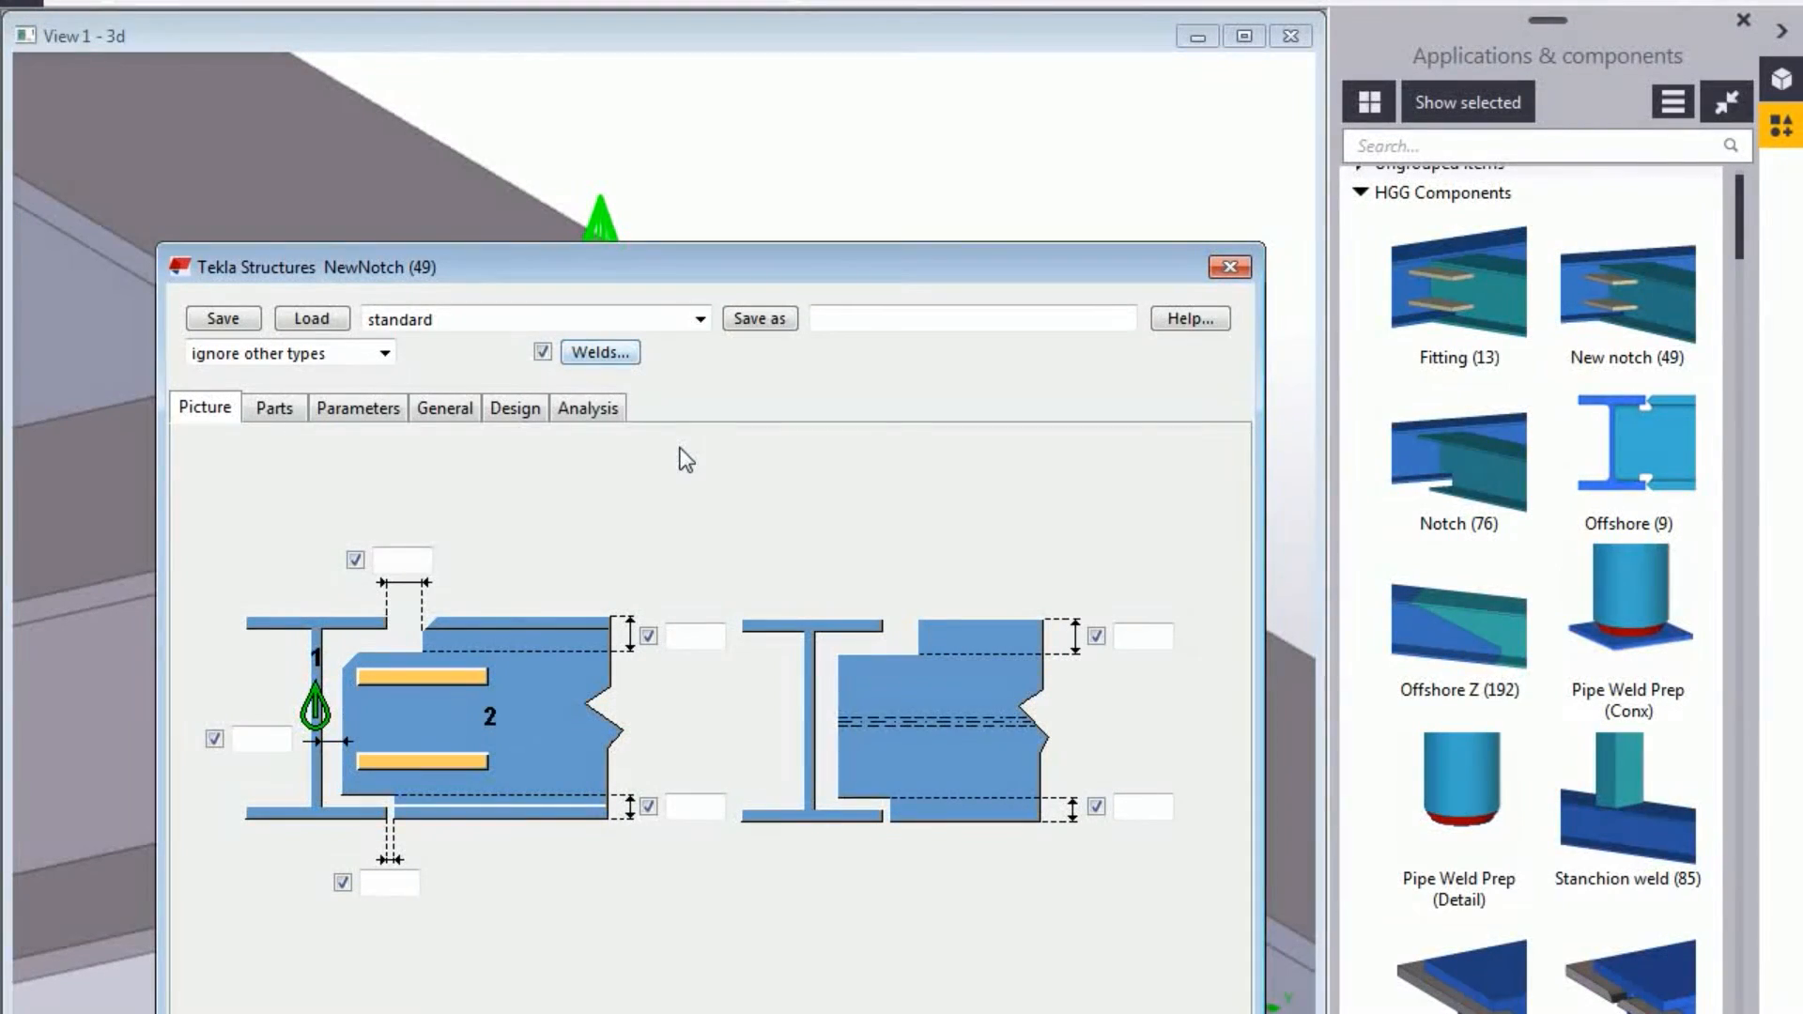
{"action": "left_click_drag", "start_coordinate": [696, 258], "coordinate": [854, 30]}
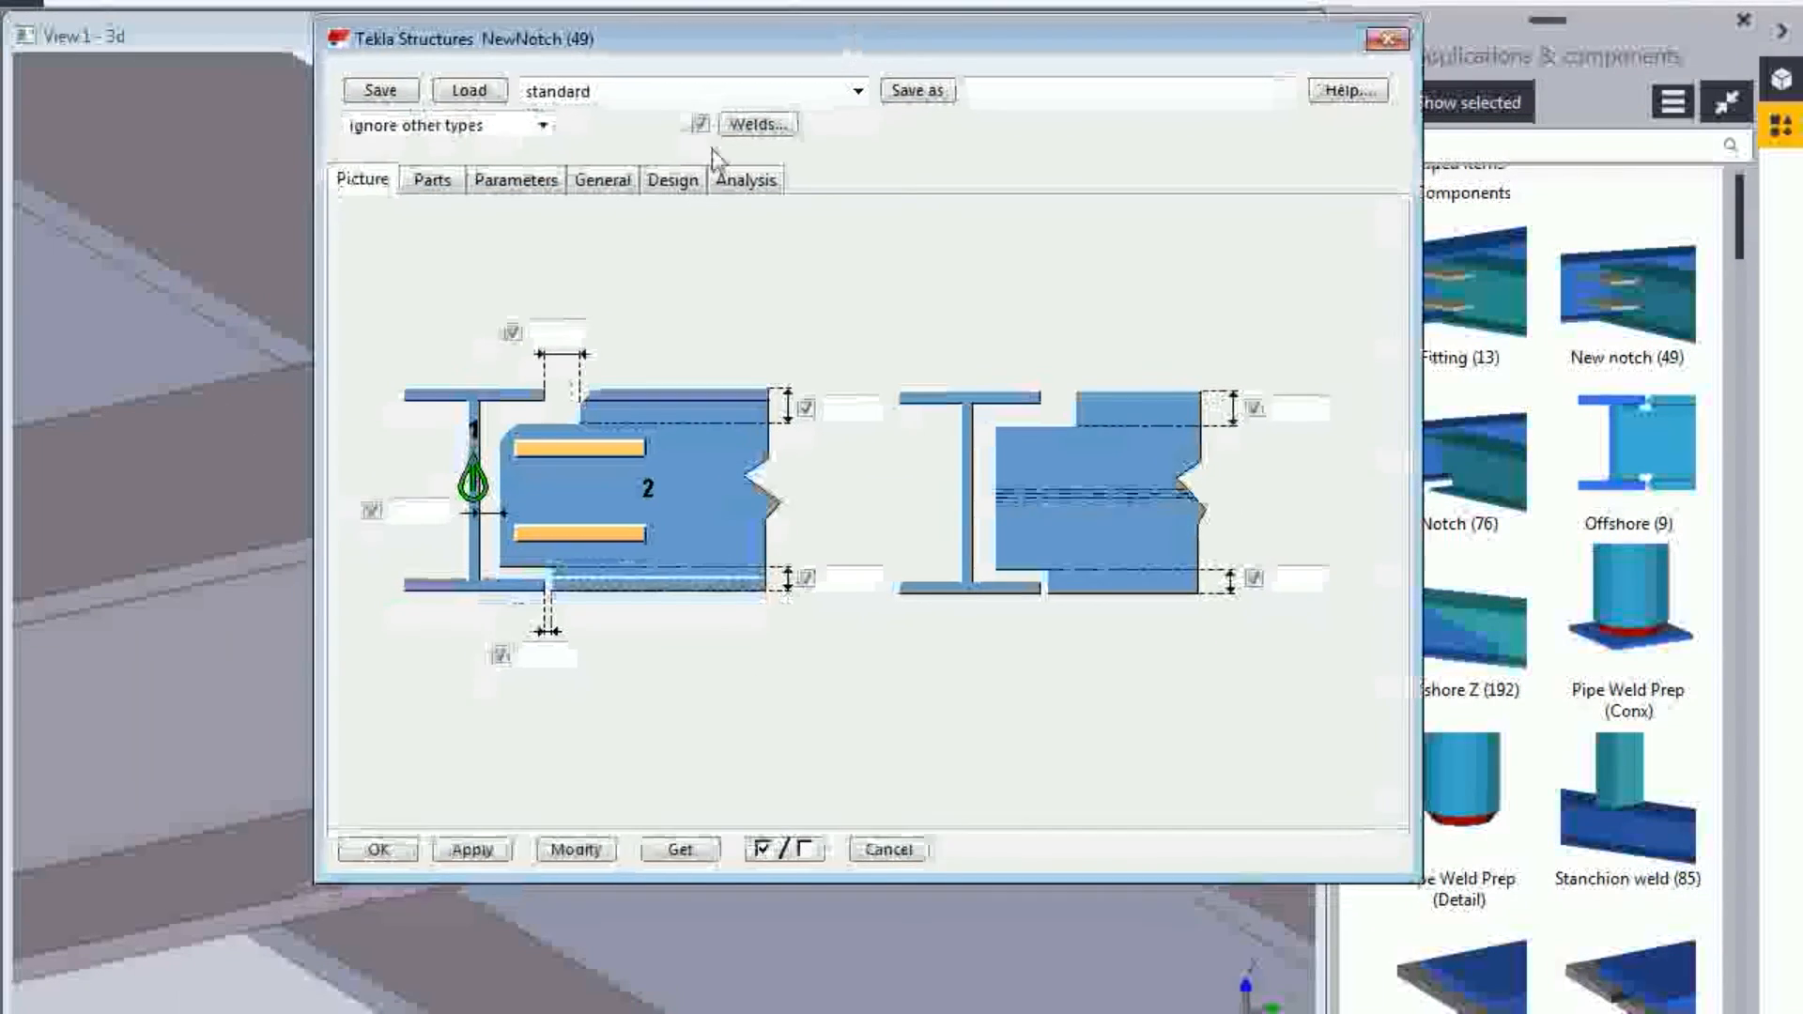
{"action": "left_click", "coordinate": [888, 849]}
Examine how the notched beam's flanges and web meet the supporting beam at the New notch (49) connection.
{"action": "scroll", "coordinate": [484, 544], "scroll_direction": "down", "scroll_amount": 2}
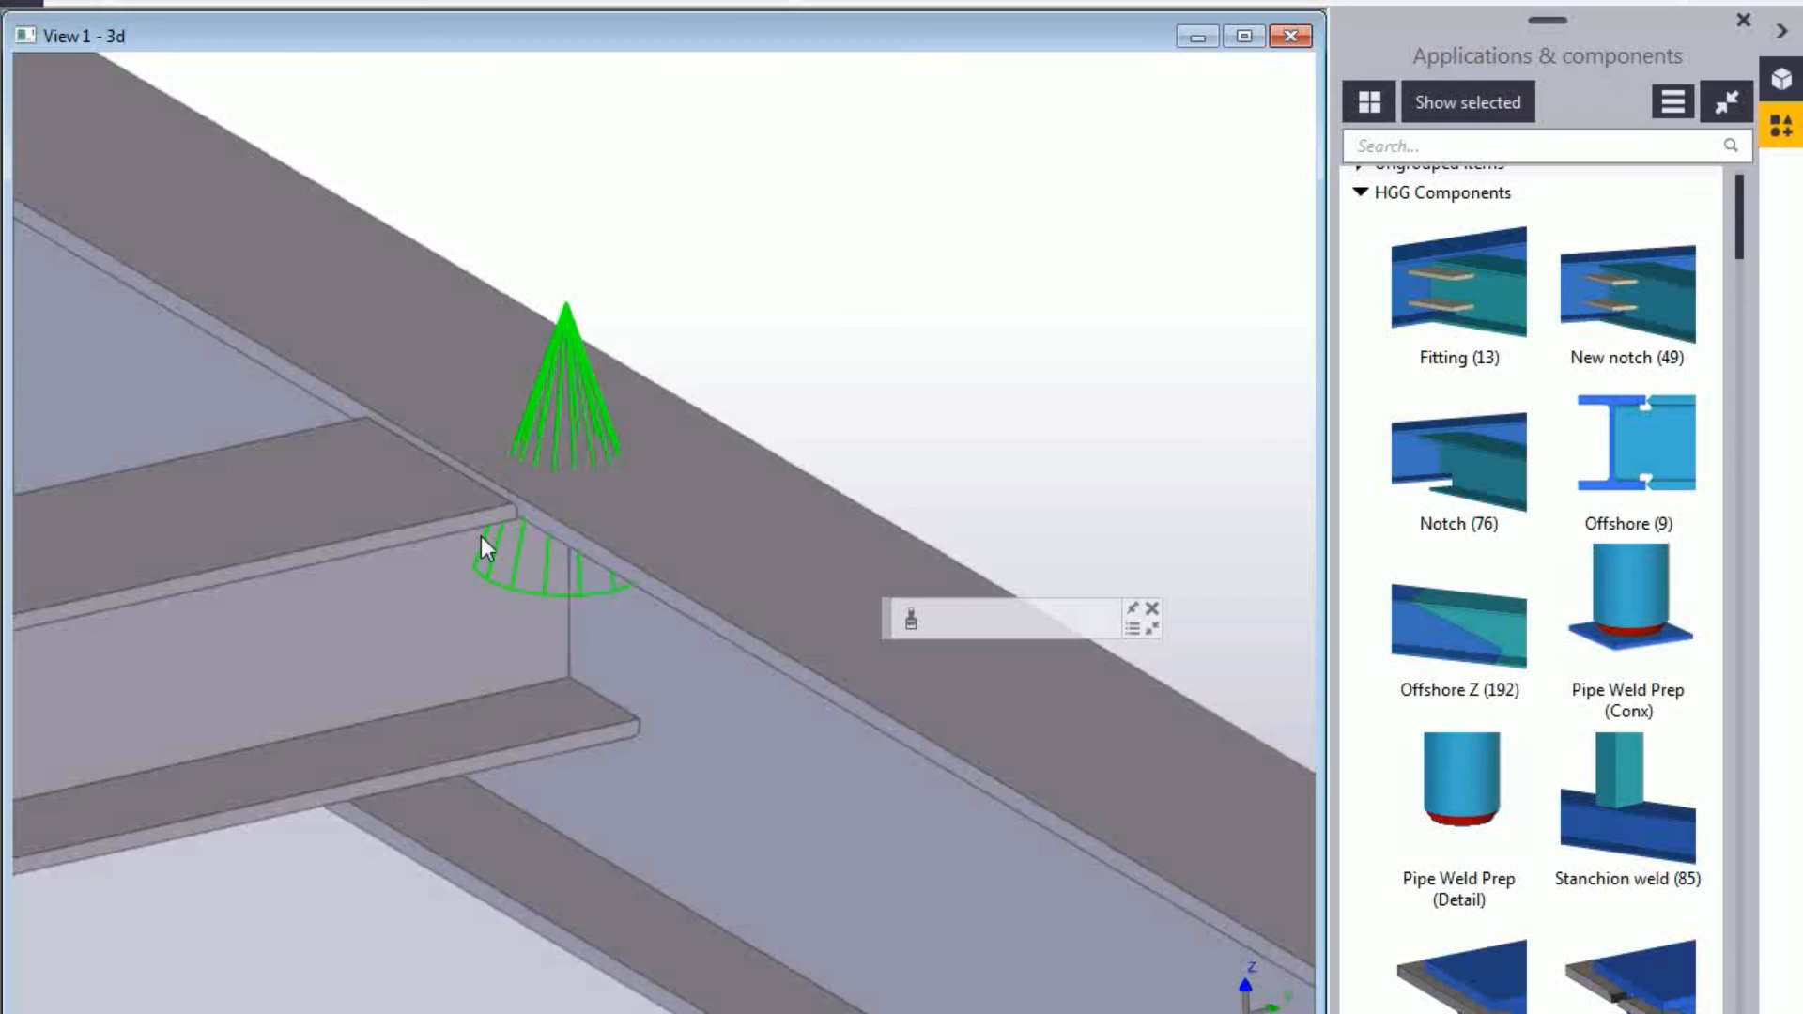
{"action": "scroll", "coordinate": [746, 556], "scroll_direction": "up", "scroll_amount": 2}
{"action": "scroll", "coordinate": [751, 549], "scroll_direction": "down", "scroll_amount": 3}
{"action": "middle_click_drag", "start_coordinate": [920, 432], "coordinate": [479, 588]}
{"action": "middle_click_drag", "start_coordinate": [291, 713], "coordinate": [536, 737]}
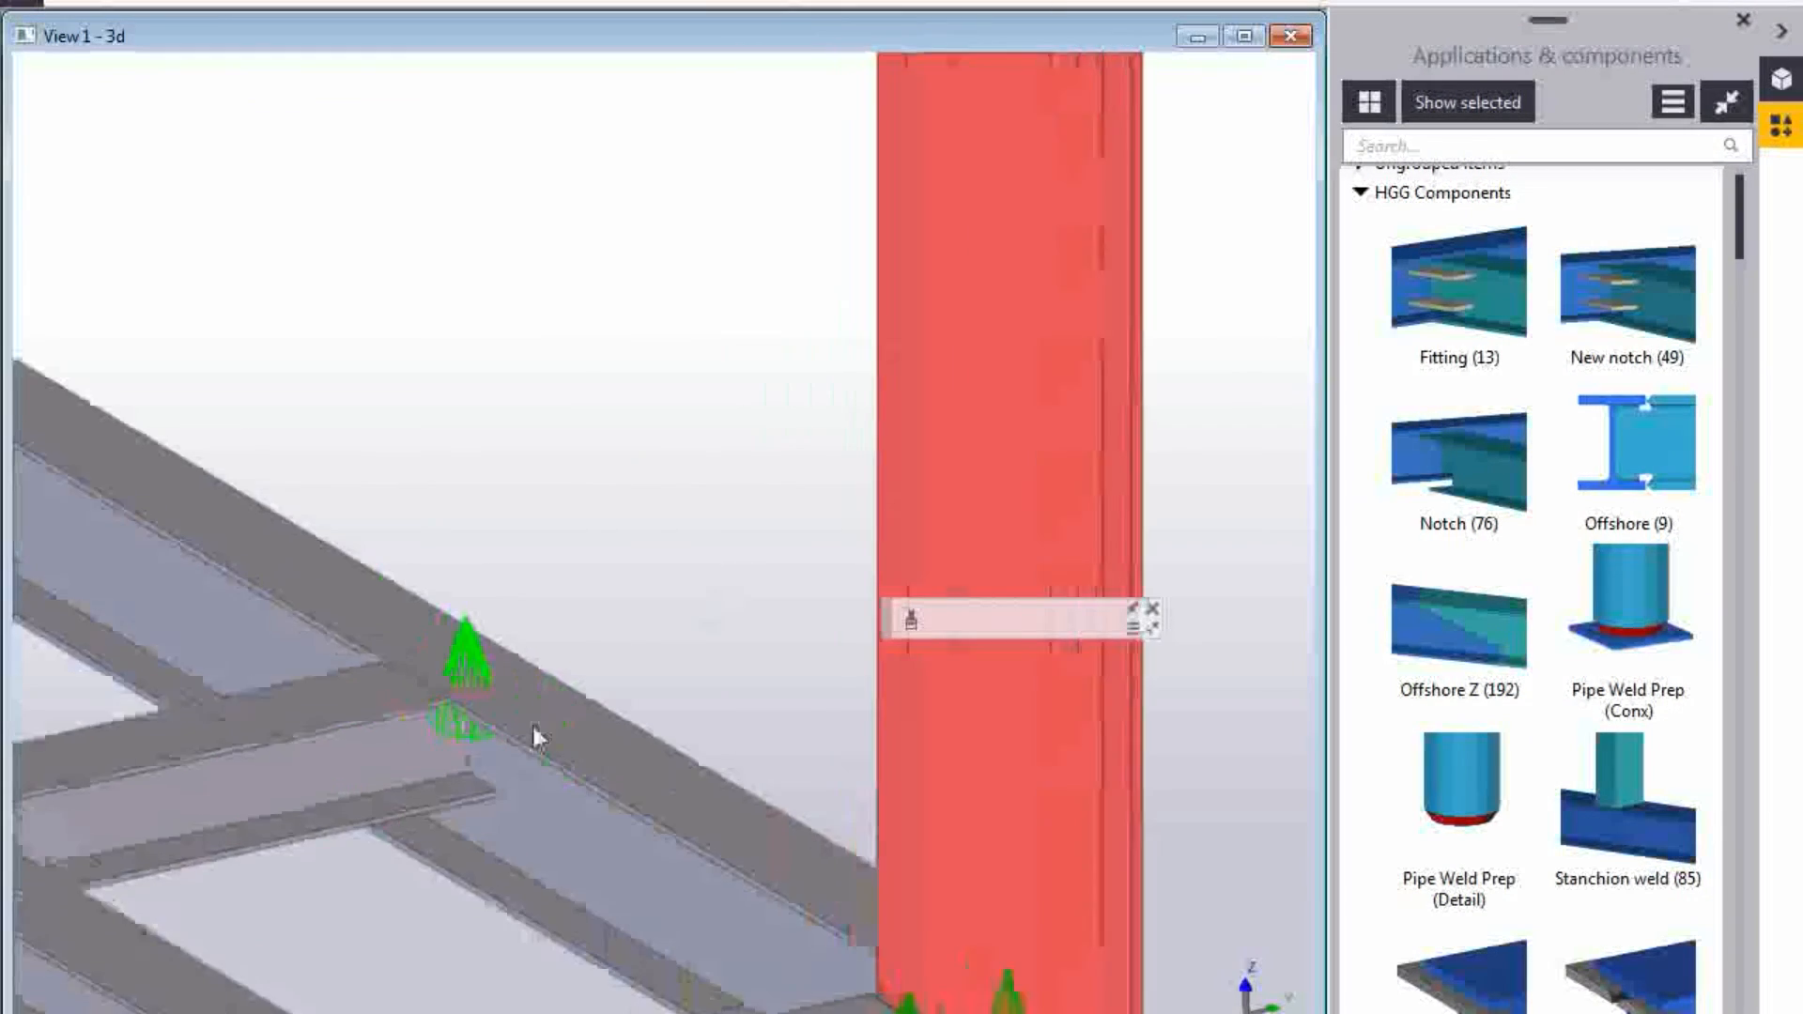
{"action": "scroll", "coordinate": [450, 721], "scroll_direction": "up", "scroll_amount": 3}
{"action": "scroll", "coordinate": [325, 718], "scroll_direction": "up", "scroll_amount": 5}
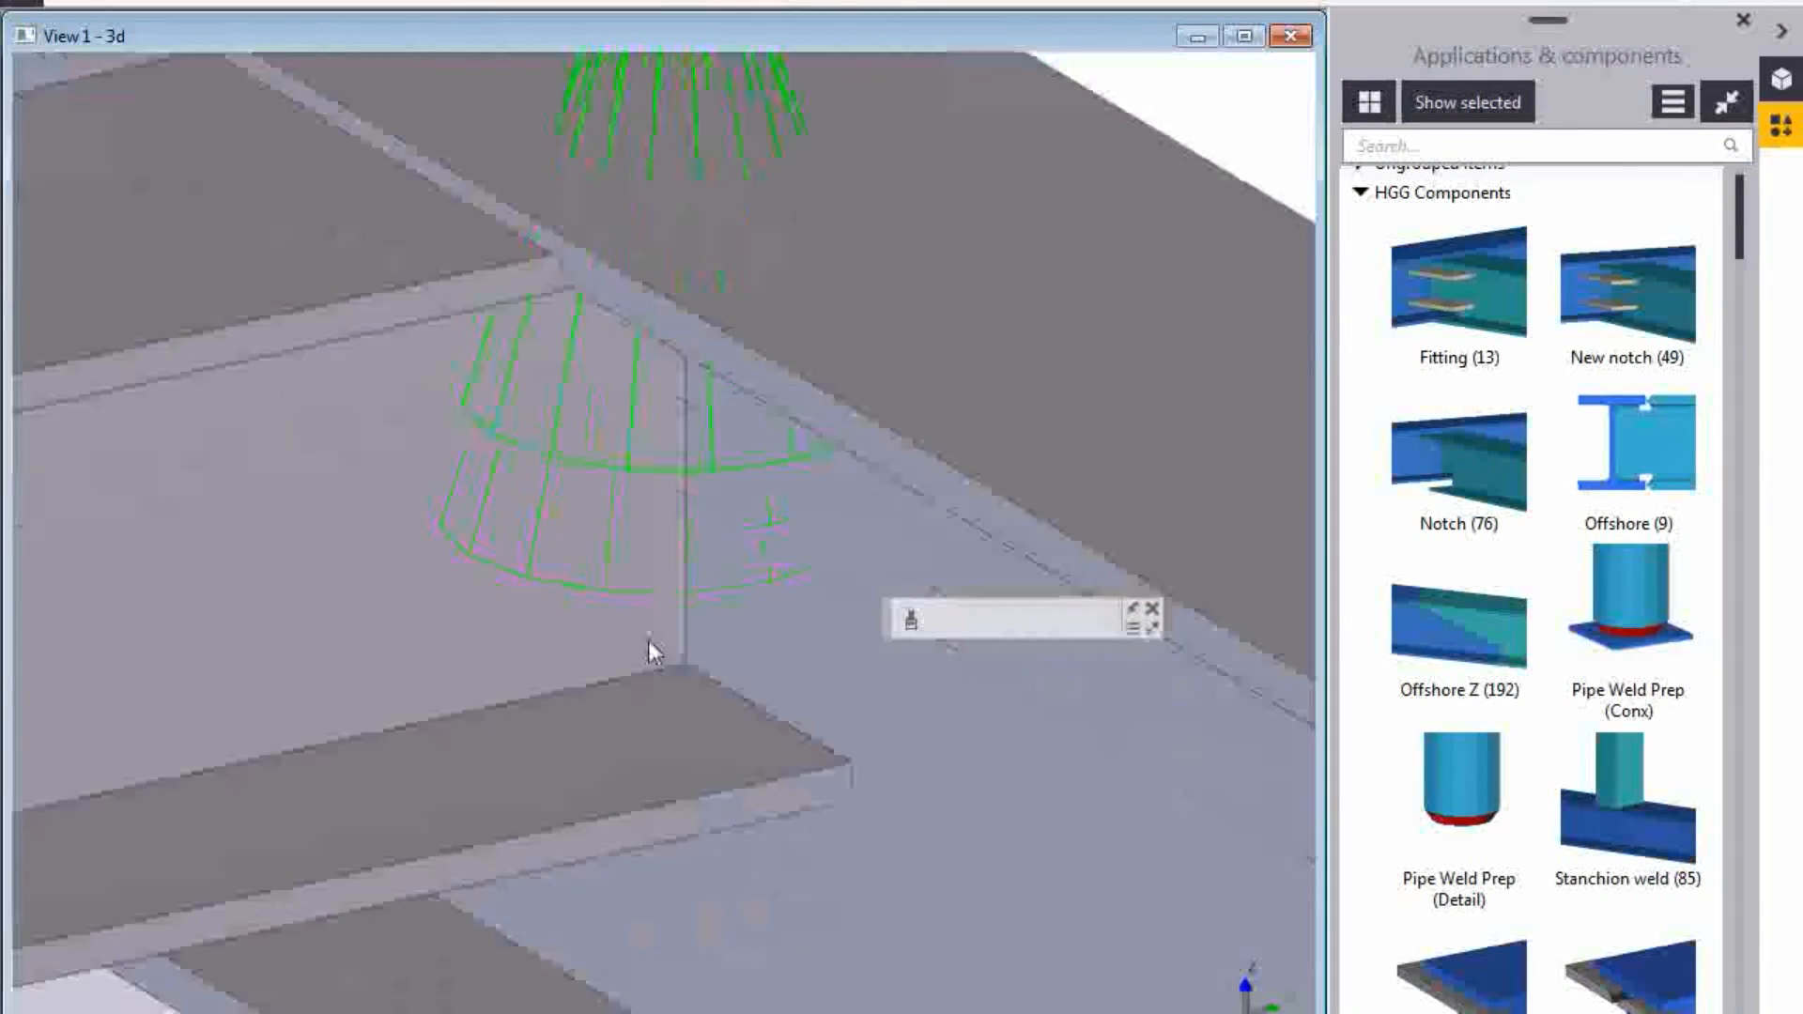
{"action": "middle_click_drag", "start_coordinate": [821, 725], "coordinate": [765, 810]}
{"action": "scroll", "coordinate": [603, 692], "scroll_direction": "up", "scroll_amount": 3}
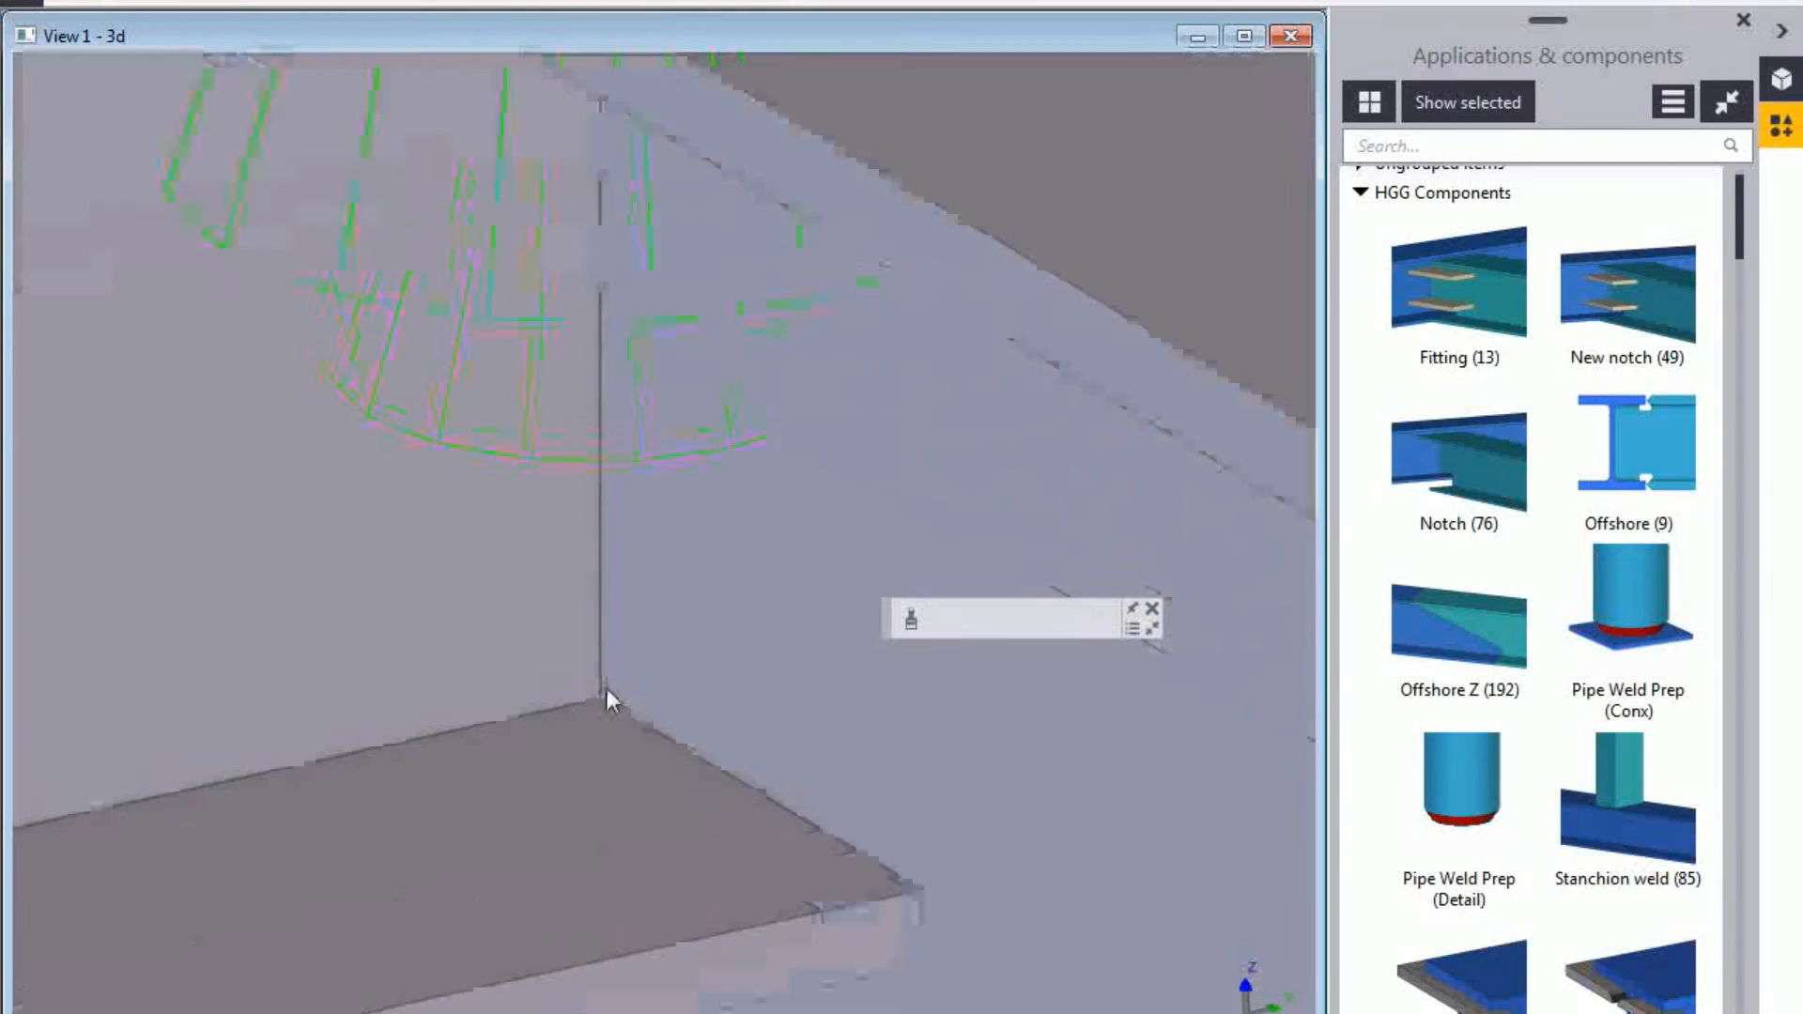
{"action": "scroll", "coordinate": [611, 705], "scroll_direction": "down", "scroll_amount": 5}
{"action": "middle_click_drag", "start_coordinate": [574, 653], "coordinate": [574, 700]}
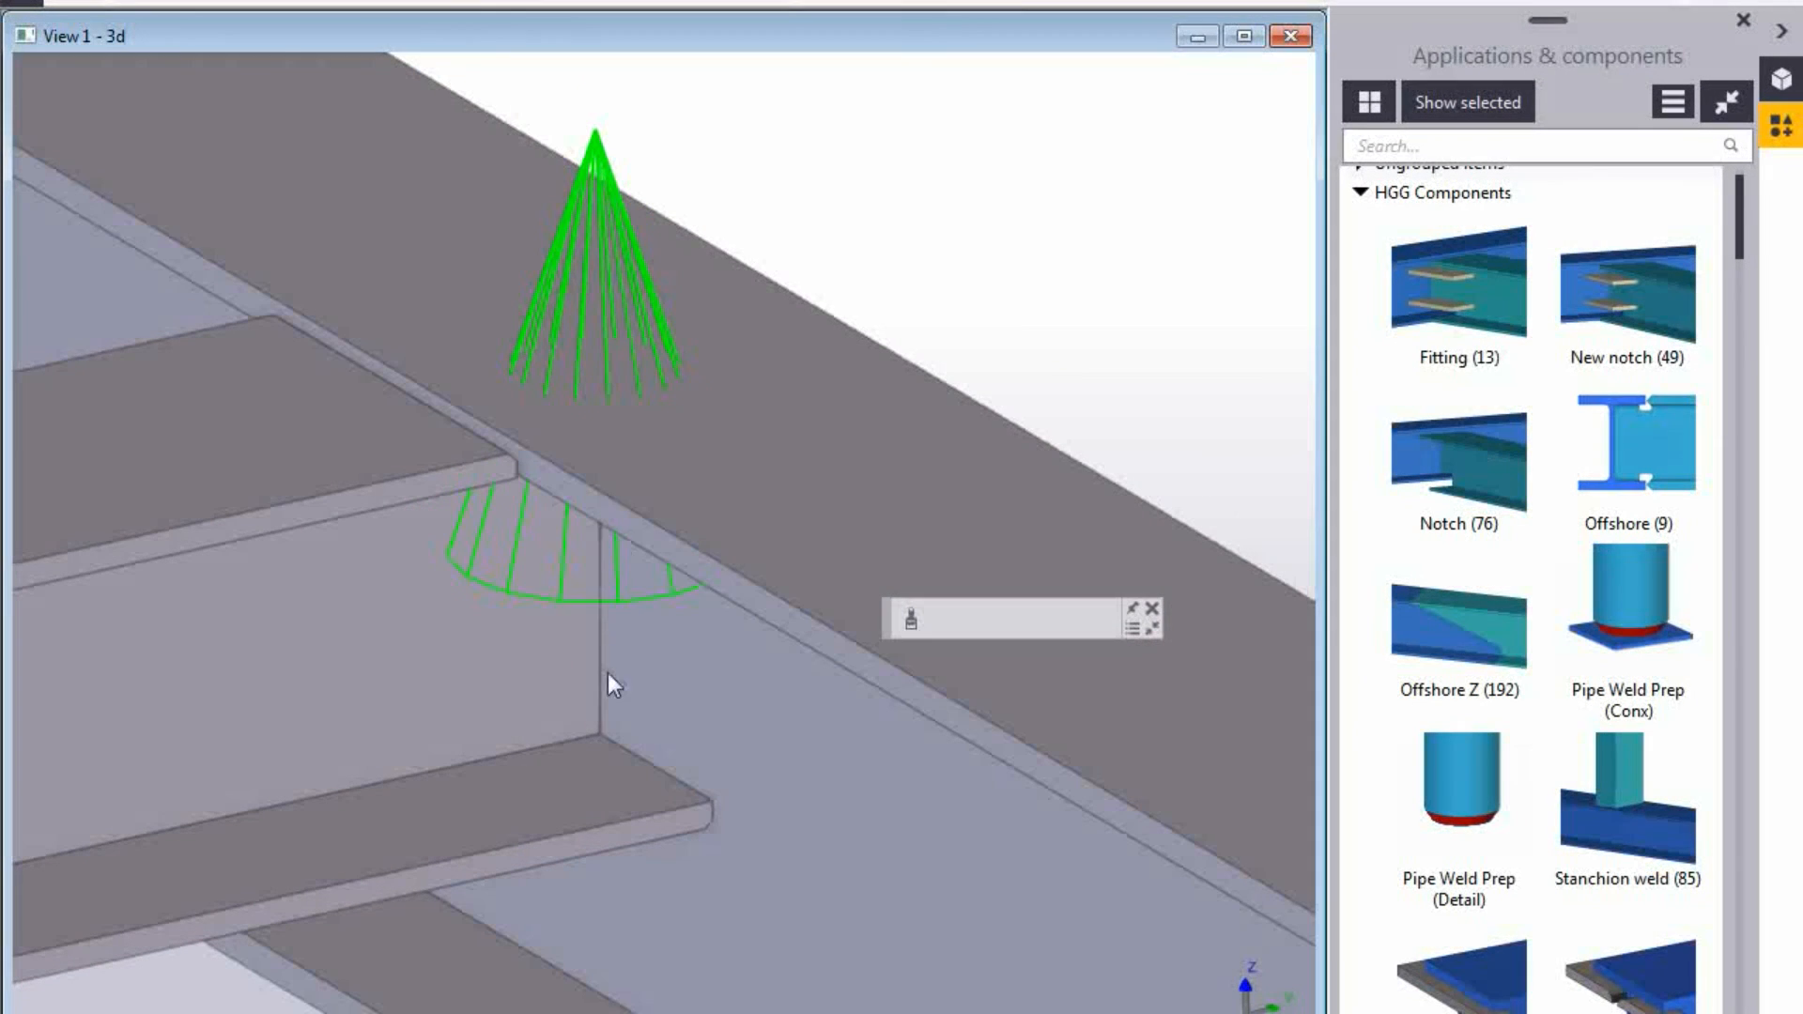
Apply the Weld Prep Web component to the notched beam, positioned at the lower flange corner of its end.
{"action": "left_click_drag", "start_coordinate": [1743, 218], "coordinate": [1739, 278]}
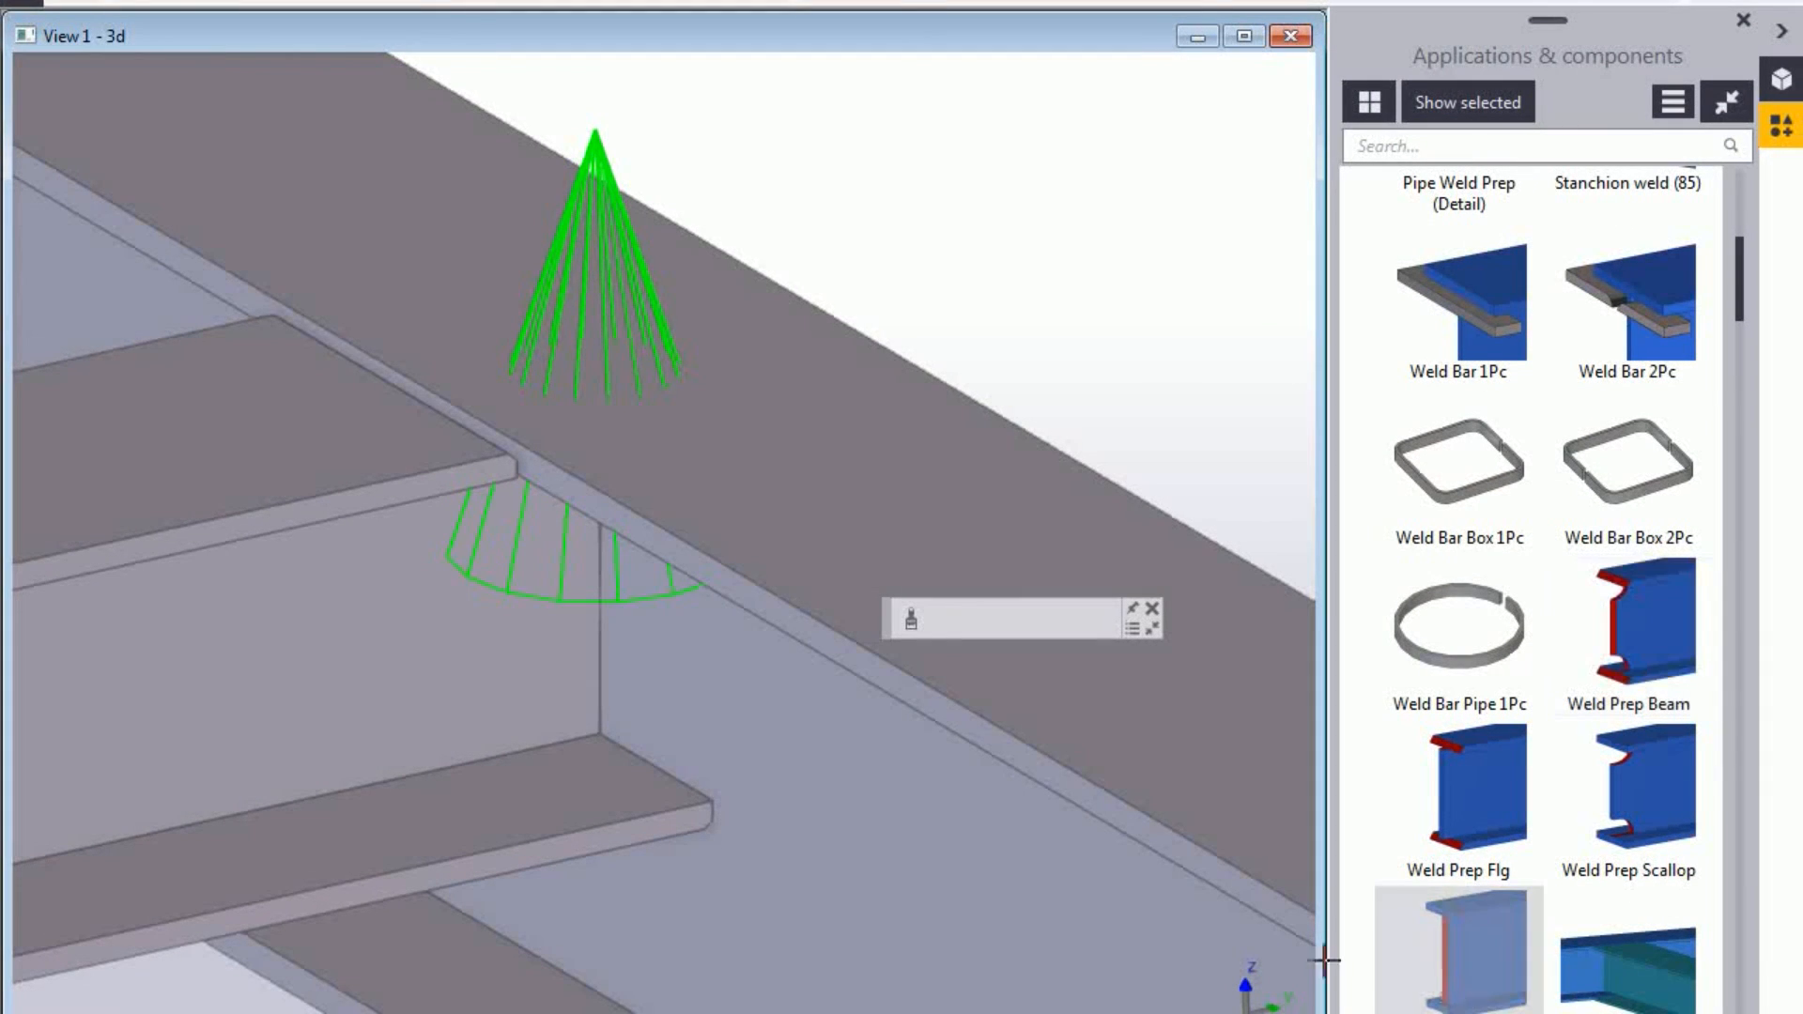
{"action": "scroll", "coordinate": [714, 808], "scroll_direction": "up", "scroll_amount": 1}
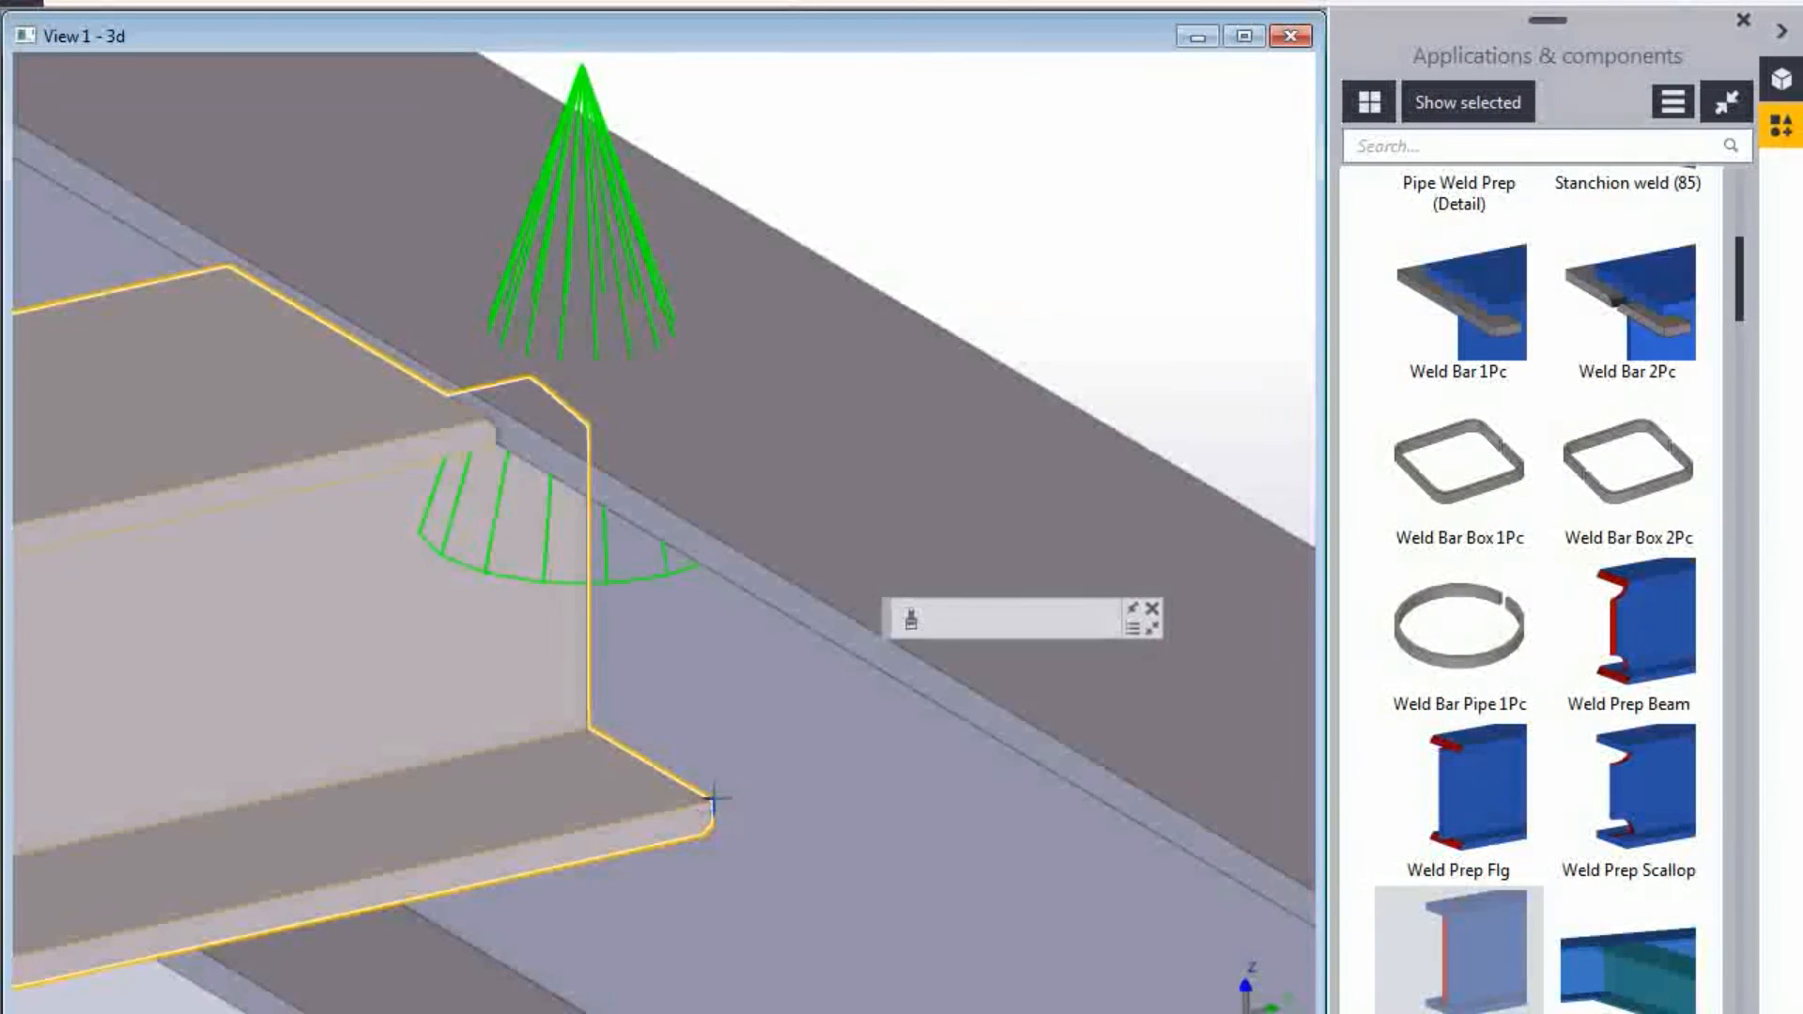
{"action": "middle_click_drag", "start_coordinate": [712, 810], "coordinate": [816, 247], "text": "ctrl"}
{"action": "right_click", "coordinate": [817, 247]}
{"action": "left_click", "coordinate": [904, 398]}
{"action": "scroll", "coordinate": [577, 751], "scroll_direction": "up", "scroll_amount": 3}
{"action": "mouse_move", "coordinate": [576, 720]}
{"action": "middle_mouse_down", "text": "ctrl"}
{"action": "mouse_move", "coordinate": [603, 724]}
{"action": "mouse_move", "coordinate": [620, 688]}
{"action": "mouse_move", "coordinate": [548, 620]}
{"action": "mouse_move", "coordinate": [521, 687]}
{"action": "mouse_move", "coordinate": [575, 717]}
{"action": "mouse_move", "coordinate": [697, 733]}
{"action": "mouse_move", "coordinate": [672, 808]}
{"action": "mouse_move", "coordinate": [727, 779]}
{"action": "mouse_move", "coordinate": [697, 812]}
{"action": "middle_mouse_up", "text": "ctrl"}
{"action": "scroll", "coordinate": [727, 779], "scroll_direction": "down", "scroll_amount": 3}
Inspect the stiffener settings of the Welded column with stiffeners (128) connection at the column's upper end and close them without changes.
{"action": "scroll", "coordinate": [698, 811], "scroll_direction": "down", "scroll_amount": 8}
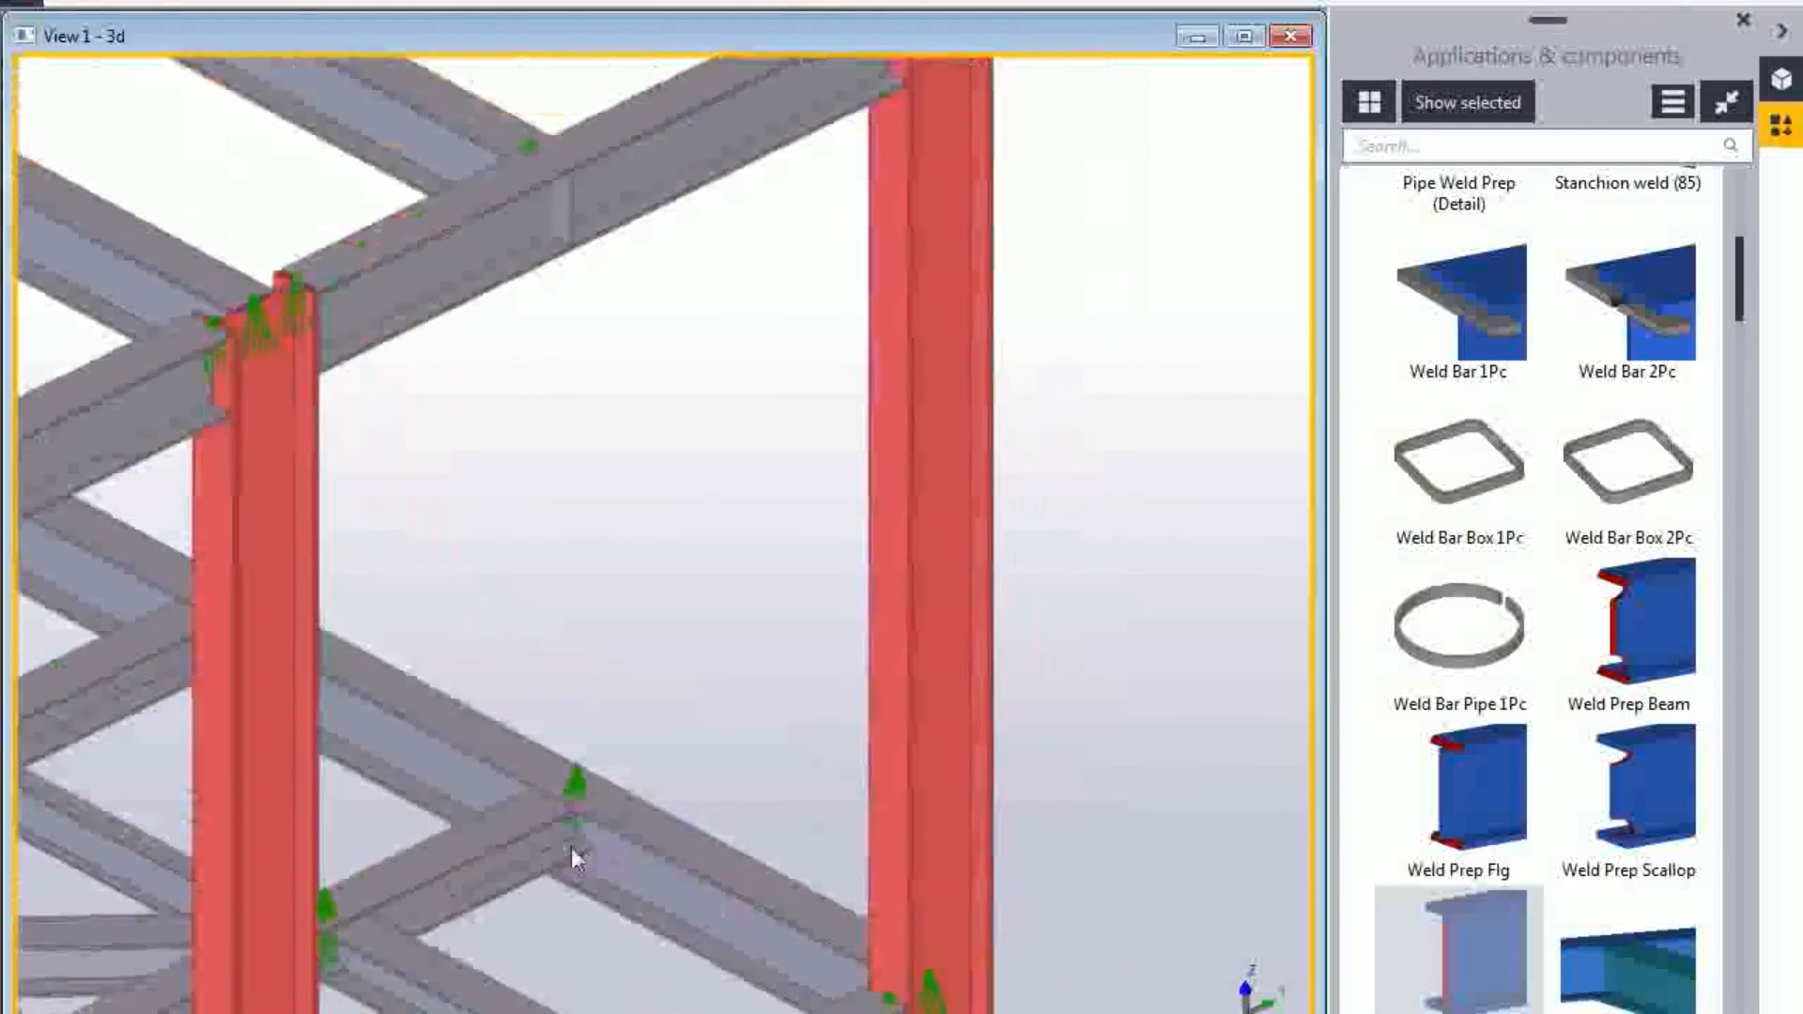
{"action": "scroll", "coordinate": [677, 741], "scroll_direction": "up", "scroll_amount": 10}
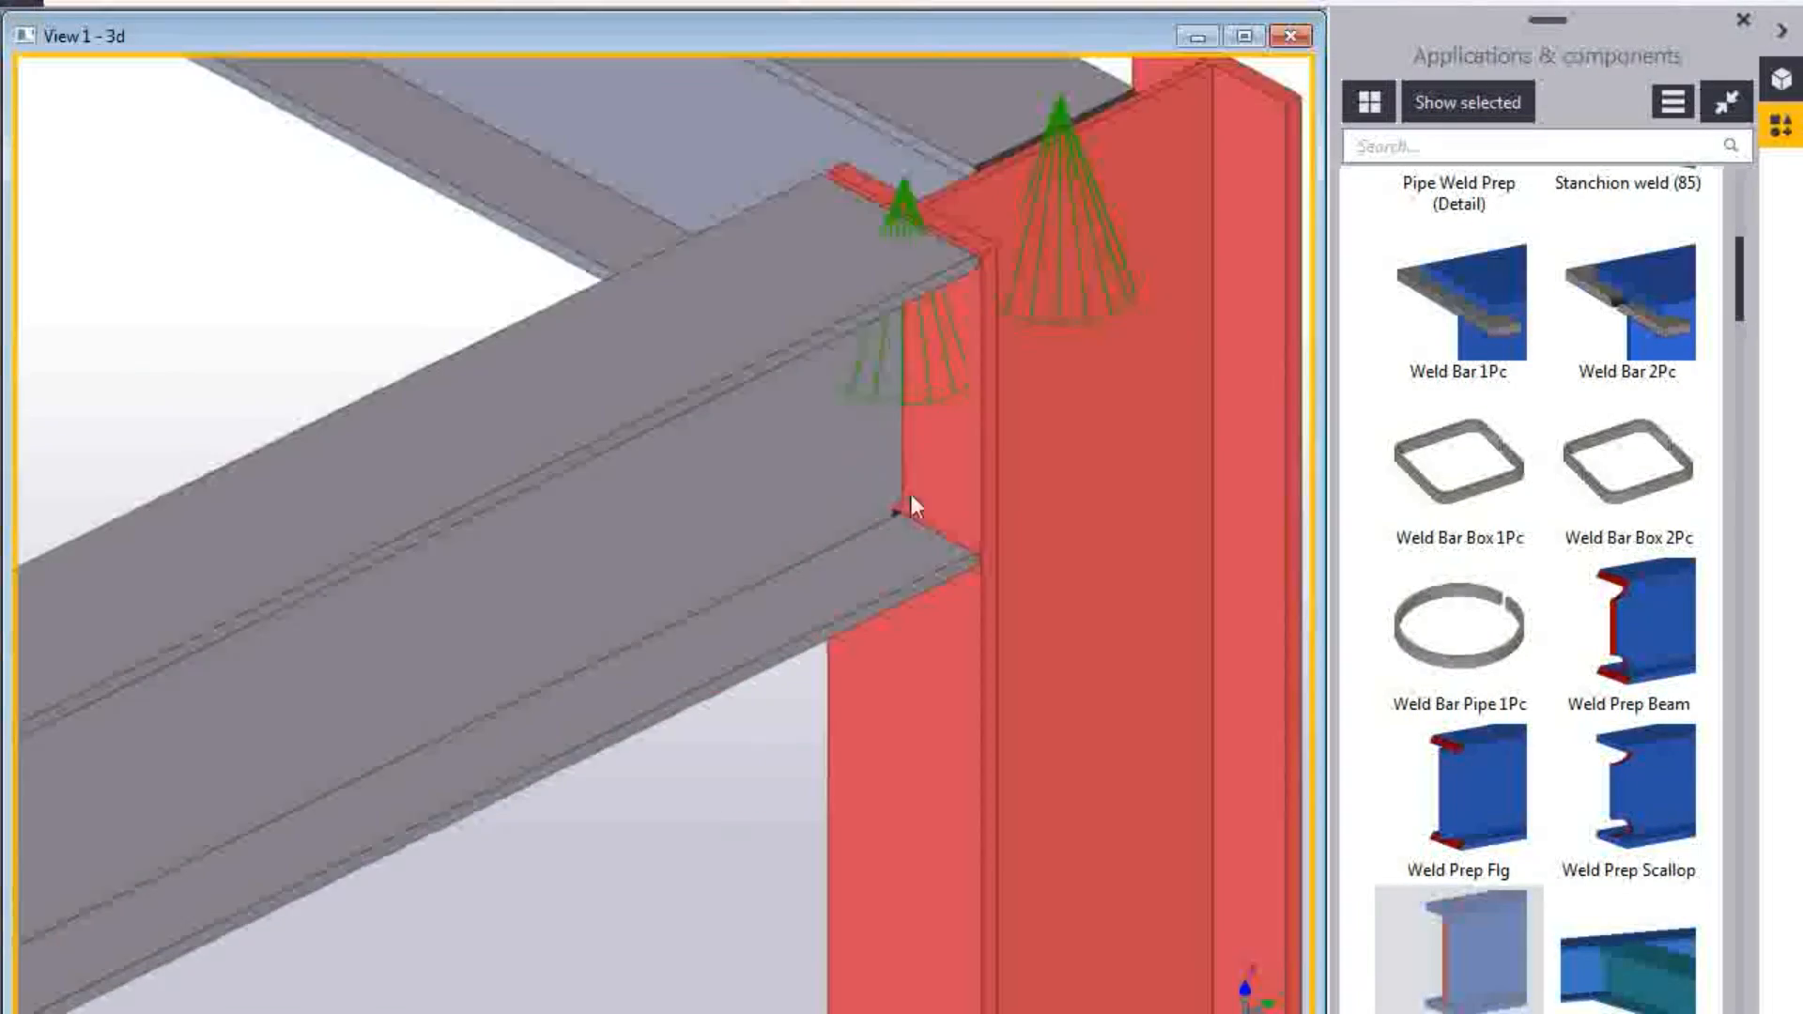
{"action": "middle_click_drag", "start_coordinate": [911, 507], "coordinate": [636, 628], "text": "ctrl"}
{"action": "scroll", "coordinate": [636, 601], "scroll_direction": "up", "scroll_amount": 2}
{"action": "scroll", "coordinate": [629, 594], "scroll_direction": "down", "scroll_amount": 2}
{"action": "double_click", "coordinate": [627, 594]}
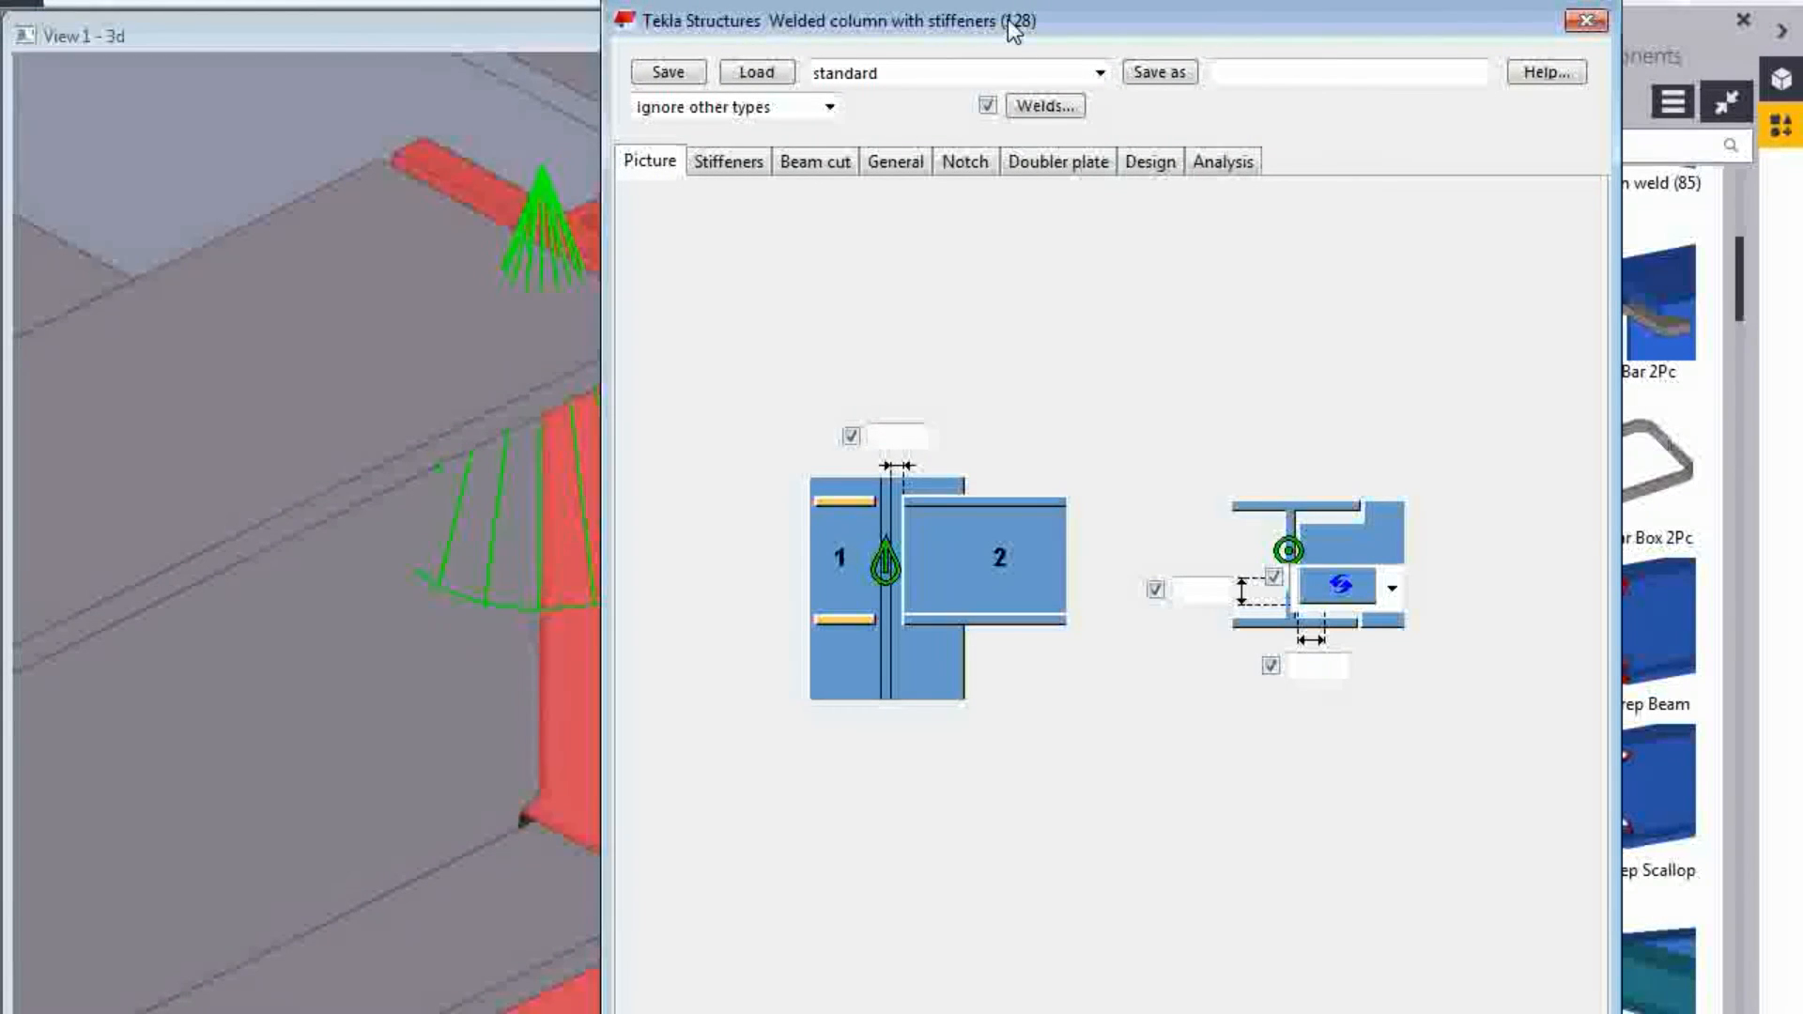
{"action": "left_click_drag", "start_coordinate": [974, 33], "coordinate": [1173, 1]}
{"action": "left_click", "coordinate": [926, 83]}
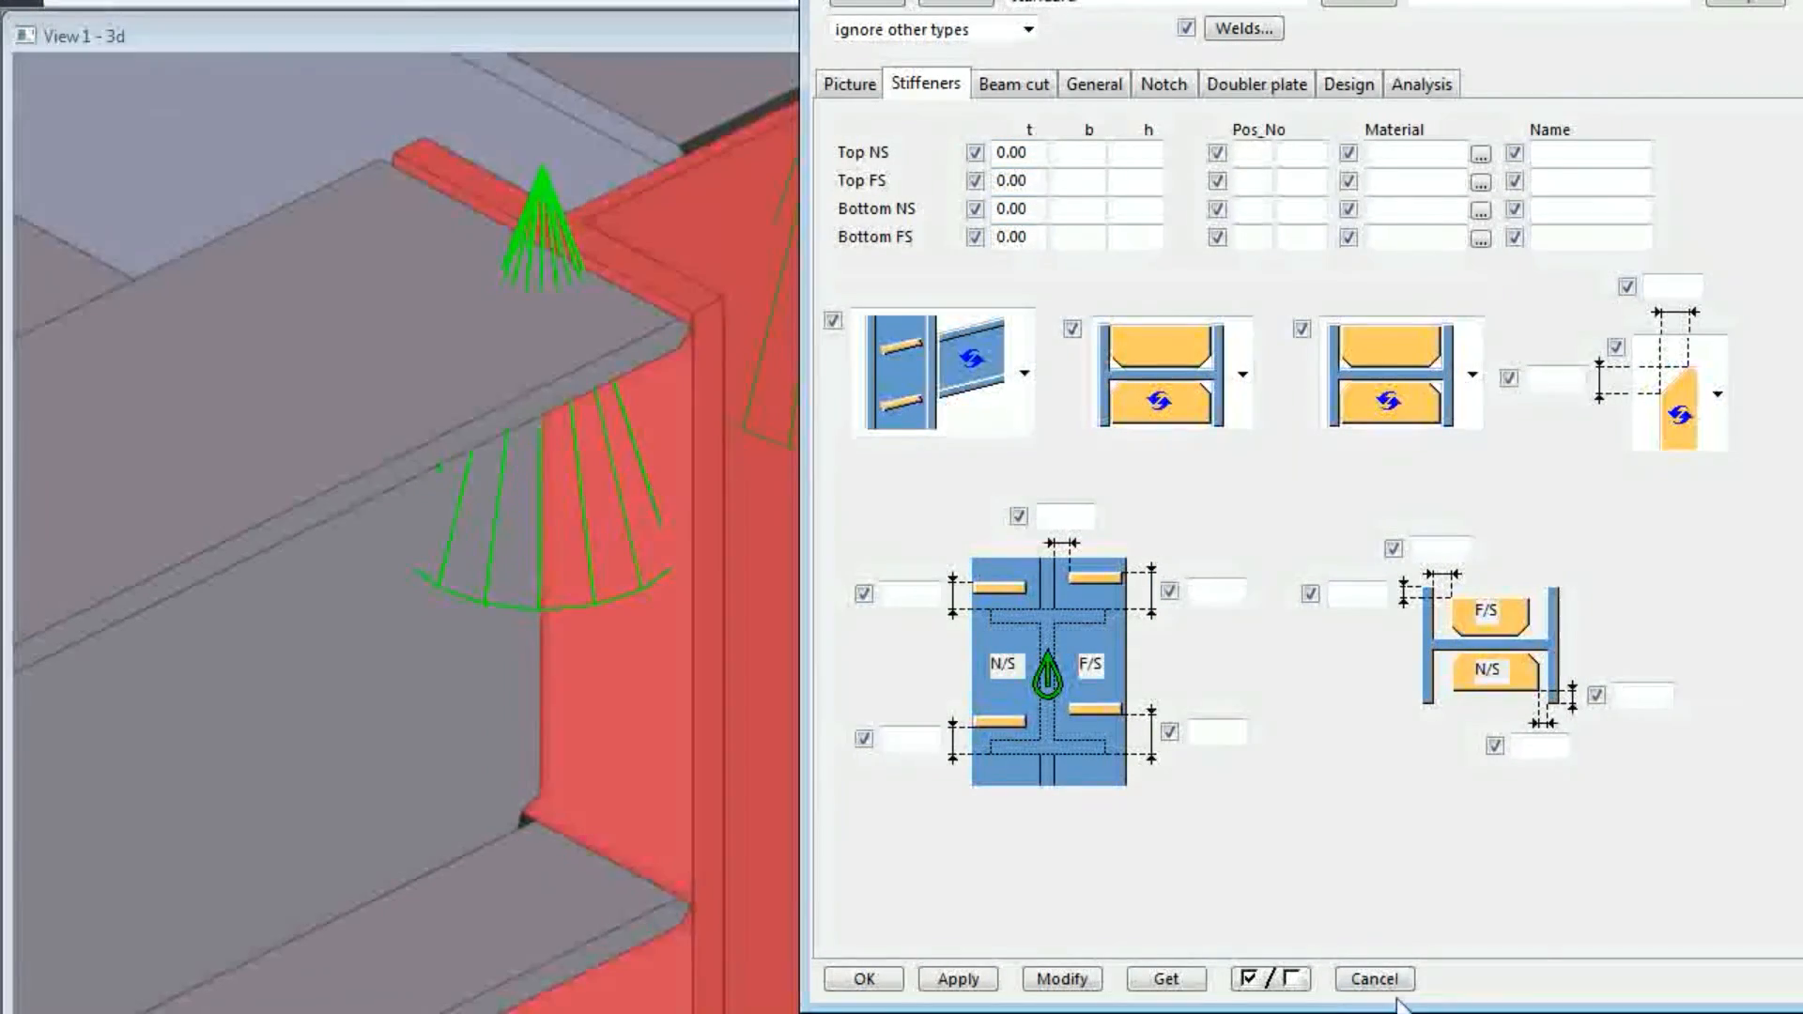
{"action": "left_click", "coordinate": [1375, 979]}
Review the notch and beam cut settings of the same Welded column with stiffeners (128) connection and close them without changes.
{"action": "scroll", "coordinate": [631, 568], "scroll_direction": "up", "scroll_amount": 5}
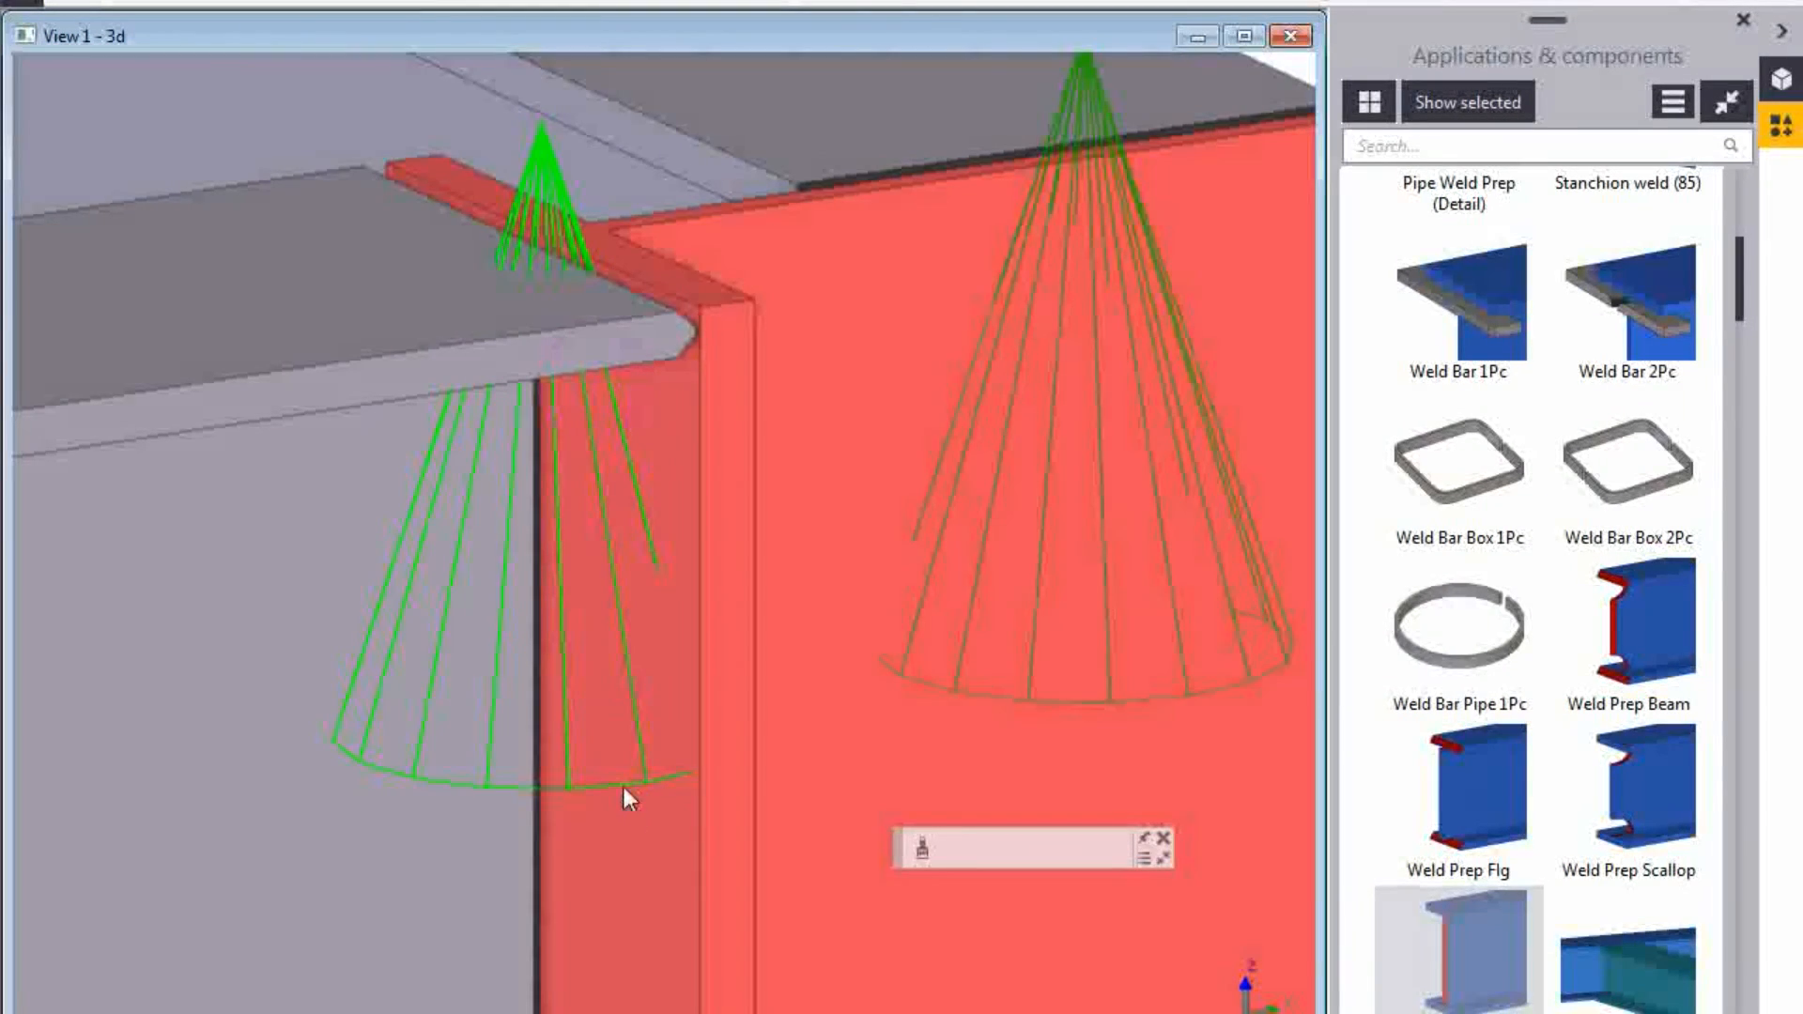
{"action": "double_click", "coordinate": [624, 786]}
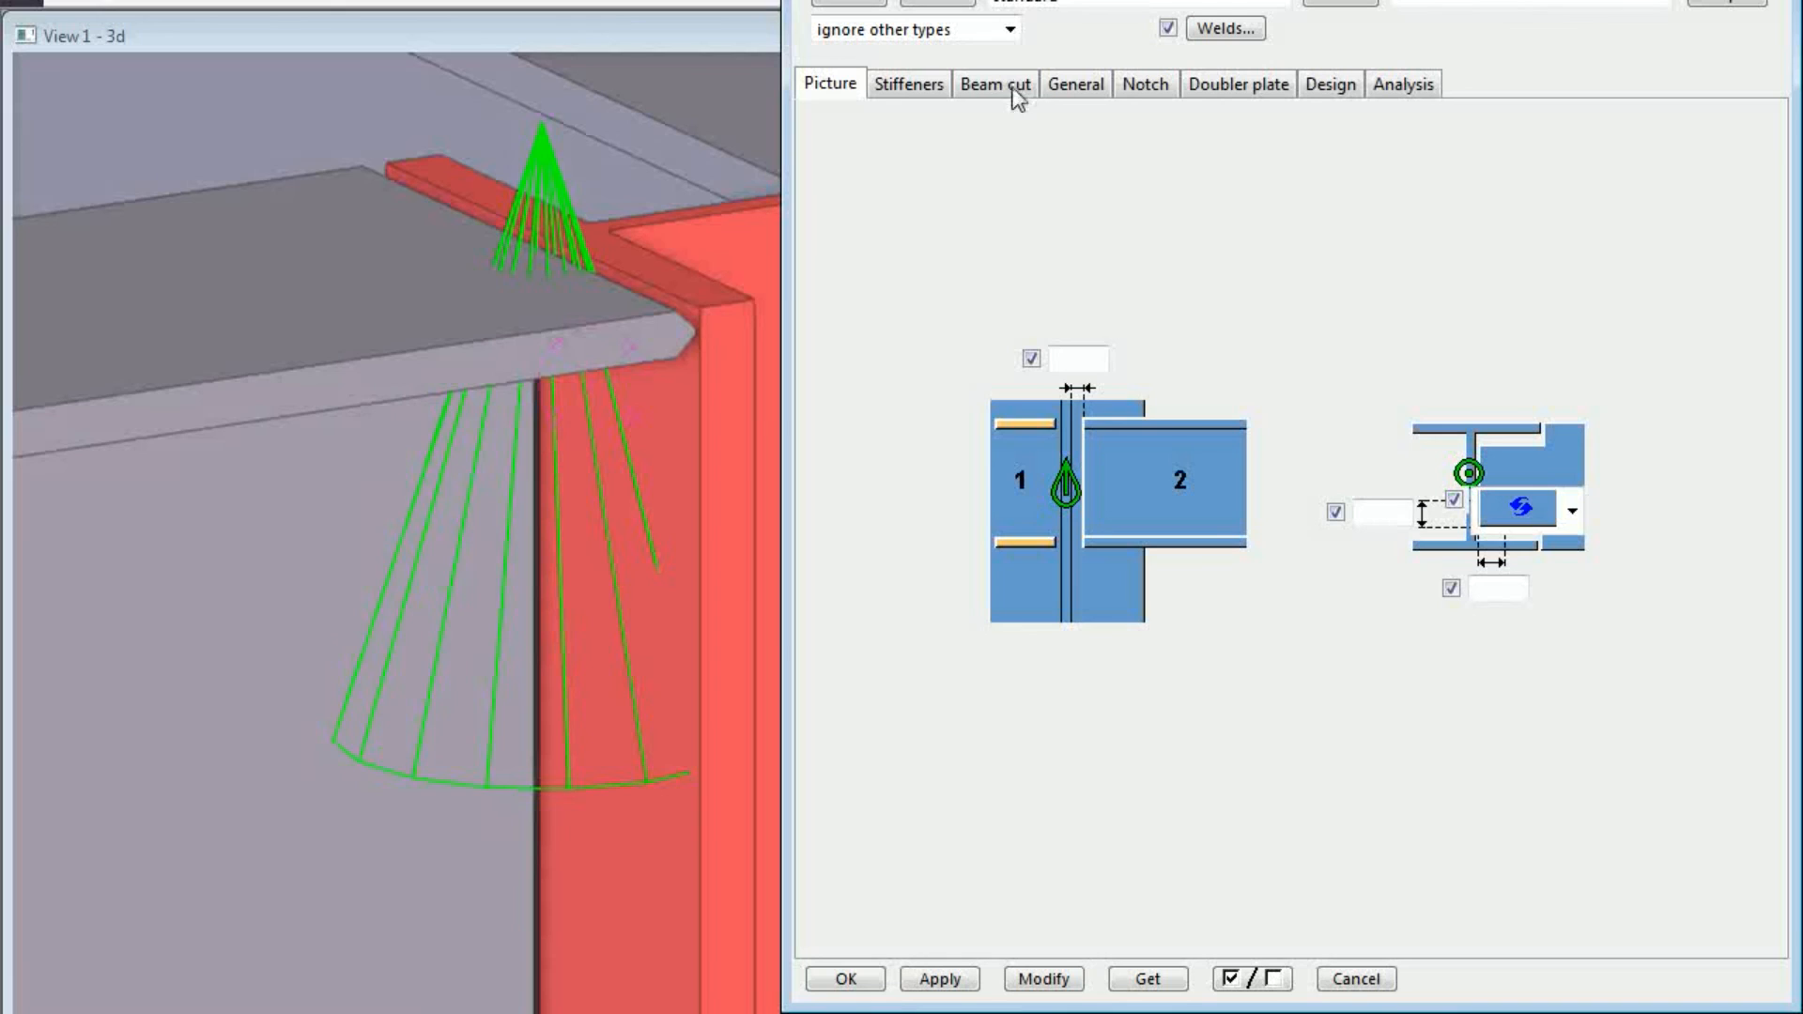
{"action": "left_click", "coordinate": [1136, 84]}
{"action": "left_click", "coordinate": [926, 83]}
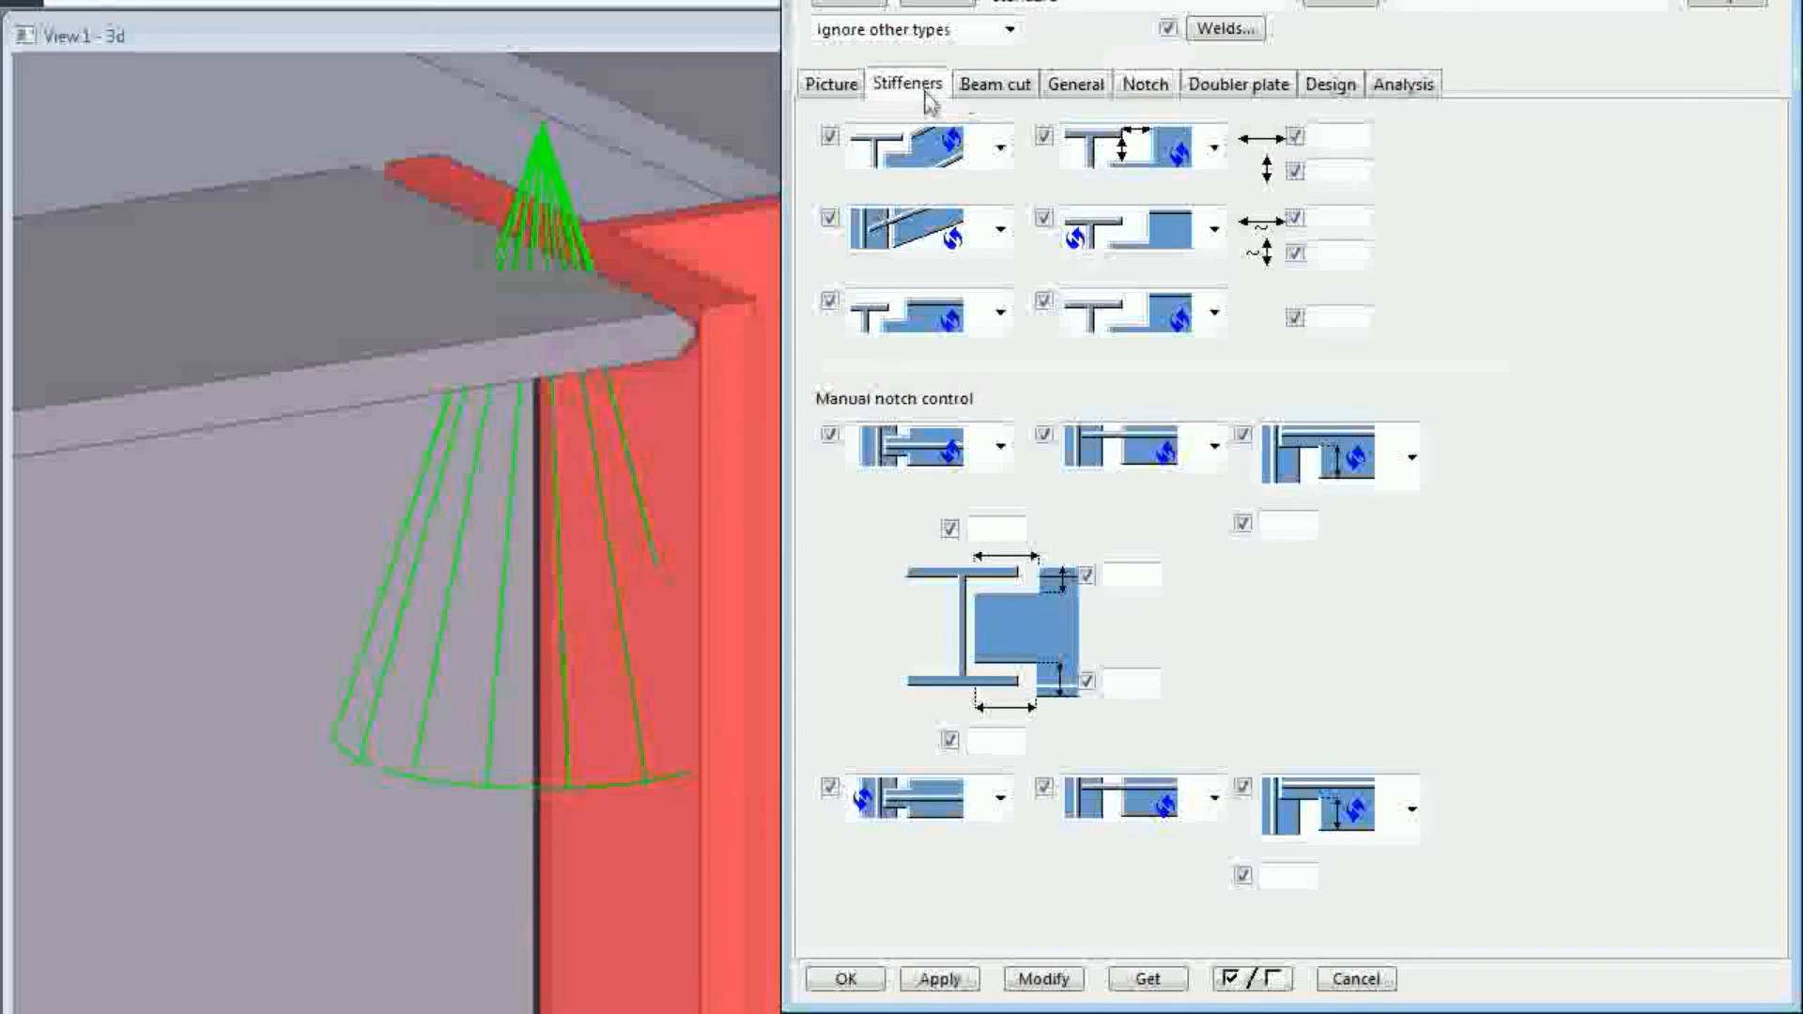
{"action": "left_click", "coordinate": [988, 84]}
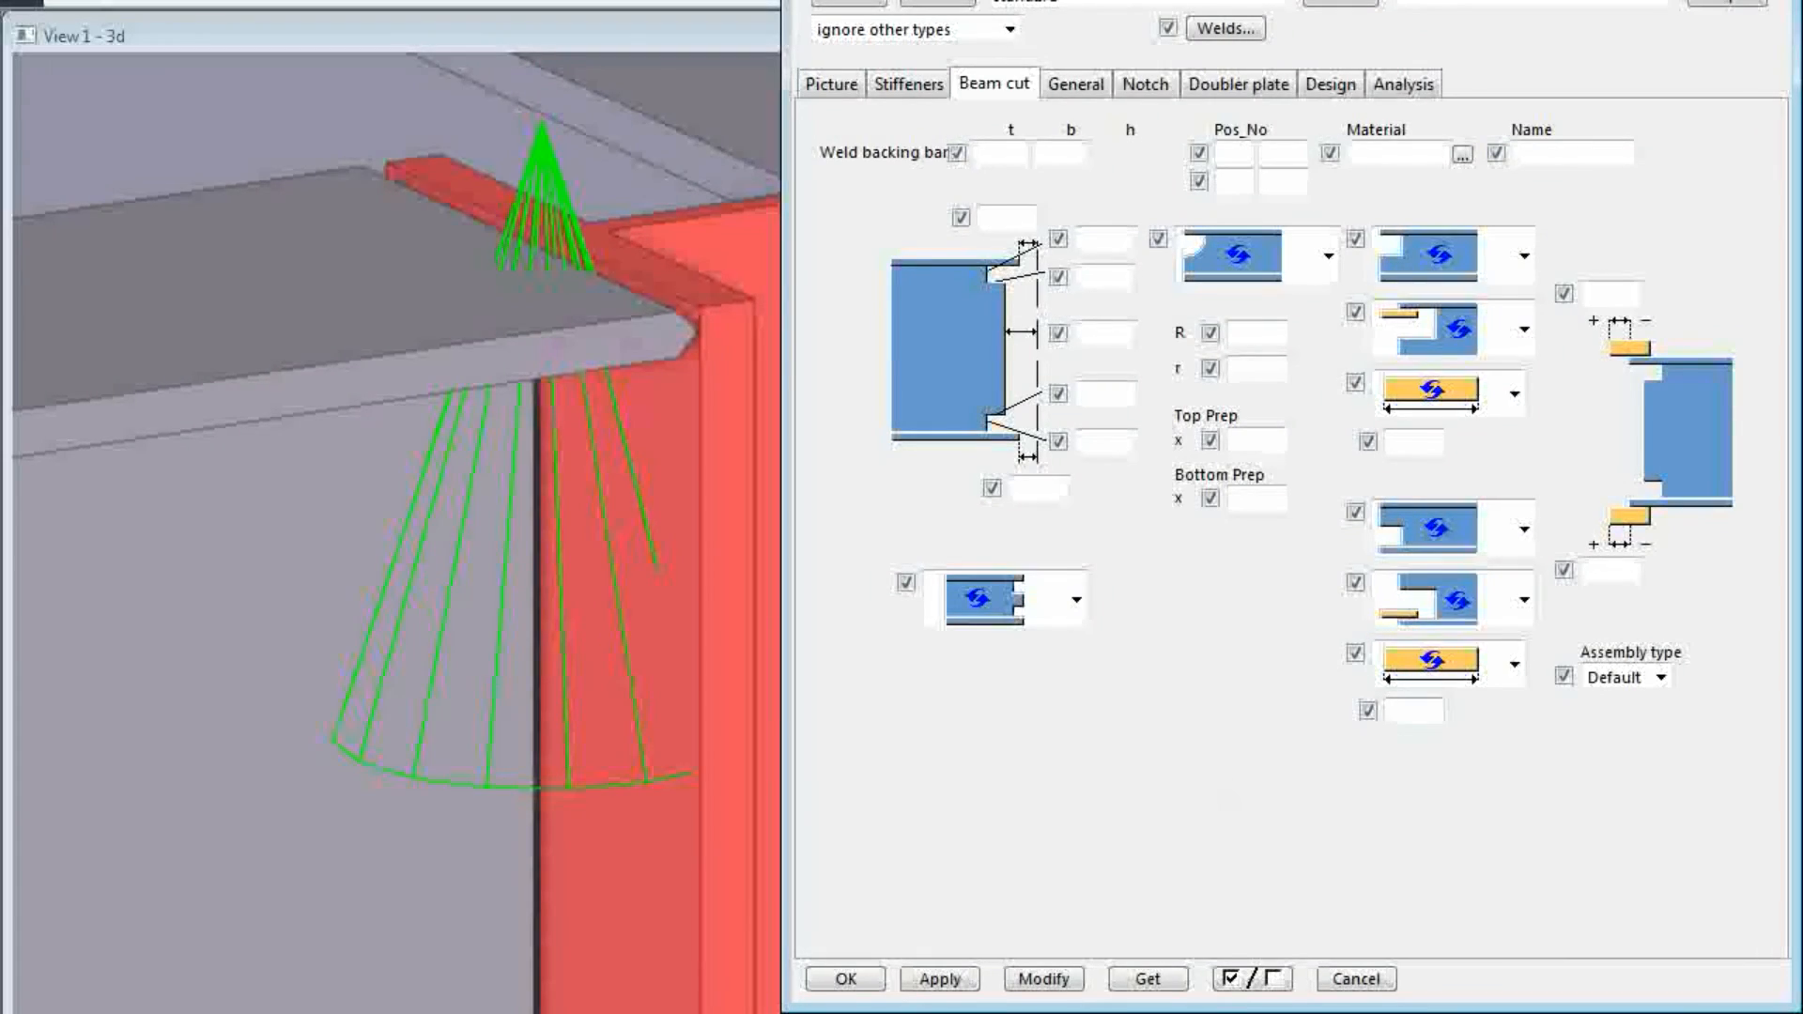
{"action": "left_click", "coordinate": [1377, 981]}
Delete the existing connection between the green beam in the lower framing and its supporting beam.
{"action": "scroll", "coordinate": [925, 462], "scroll_direction": "down", "scroll_amount": 5}
{"action": "scroll", "coordinate": [644, 543], "scroll_direction": "down", "scroll_amount": 5}
{"action": "middle_click_drag", "start_coordinate": [668, 591], "coordinate": [1060, 416]}
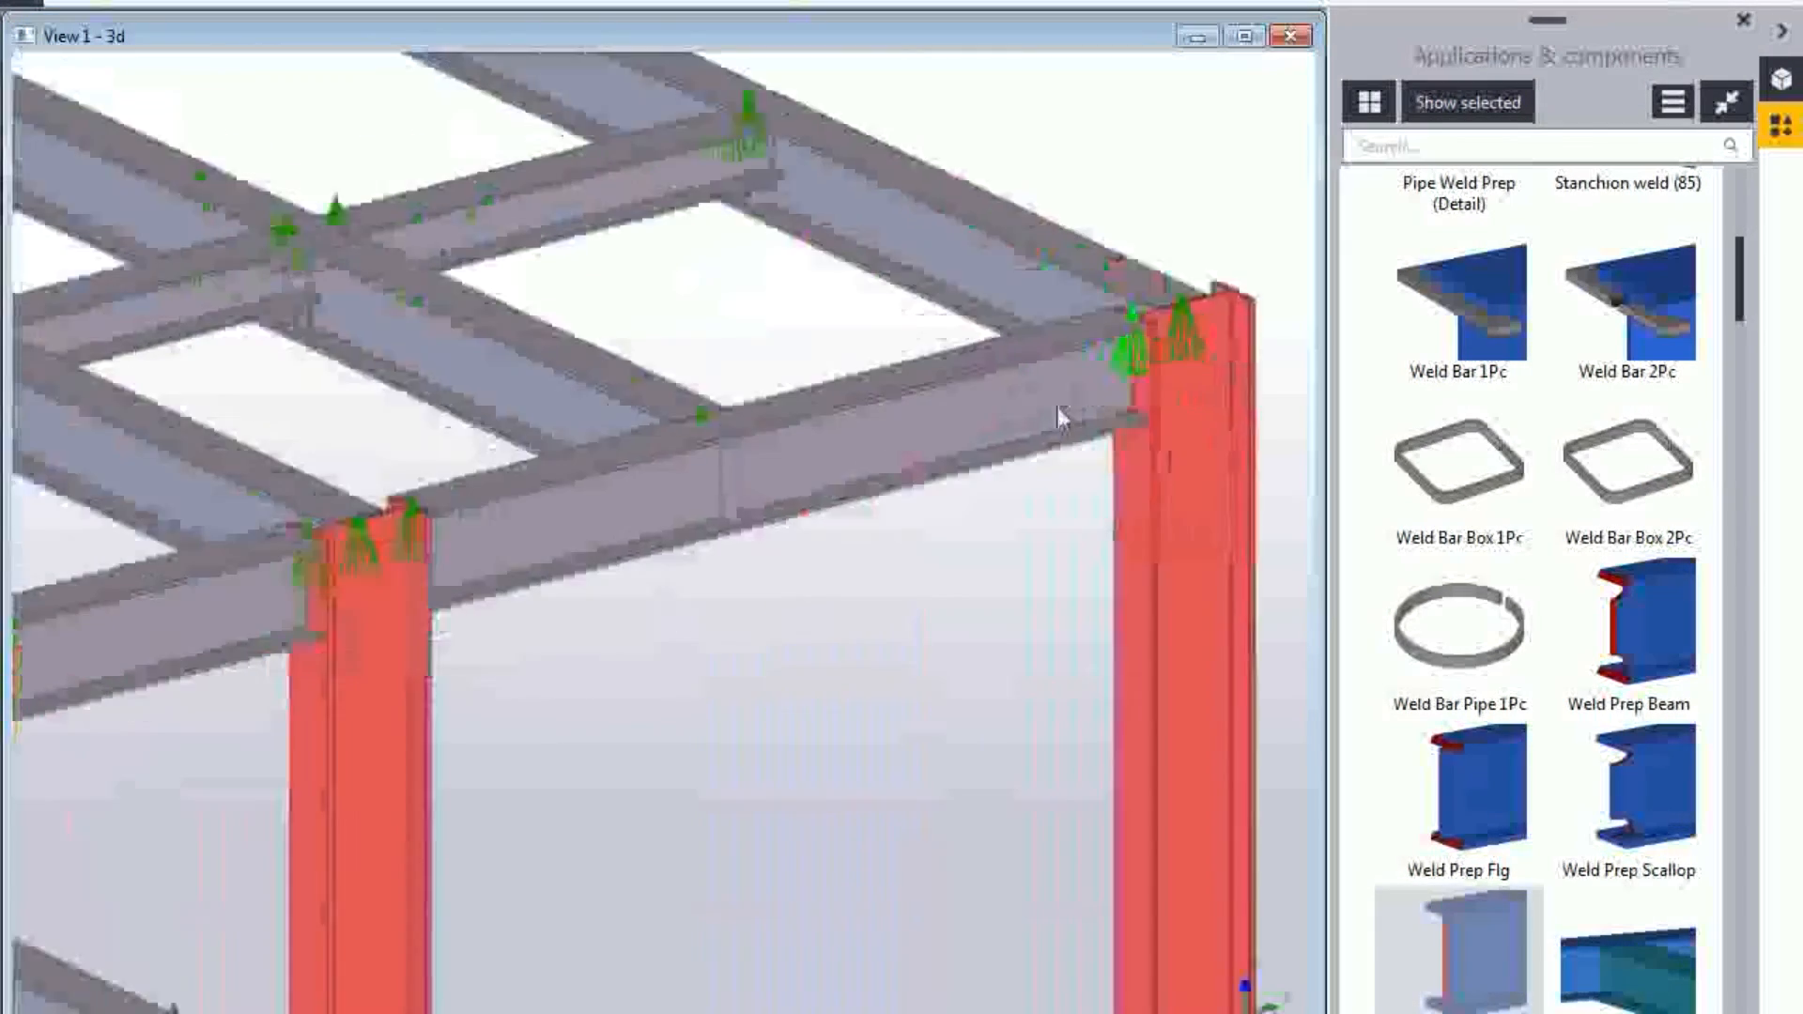
{"action": "scroll", "coordinate": [606, 569], "scroll_direction": "down", "scroll_amount": 5}
{"action": "middle_click_drag", "start_coordinate": [608, 572], "coordinate": [917, 516]}
{"action": "scroll", "coordinate": [723, 579], "scroll_direction": "down", "scroll_amount": 3}
{"action": "middle_click_drag", "start_coordinate": [724, 580], "coordinate": [912, 304]}
{"action": "scroll", "coordinate": [709, 596], "scroll_direction": "down", "scroll_amount": 2}
{"action": "middle_click_drag", "start_coordinate": [368, 632], "coordinate": [532, 533]}
{"action": "middle_click_drag", "start_coordinate": [325, 914], "coordinate": [437, 633]}
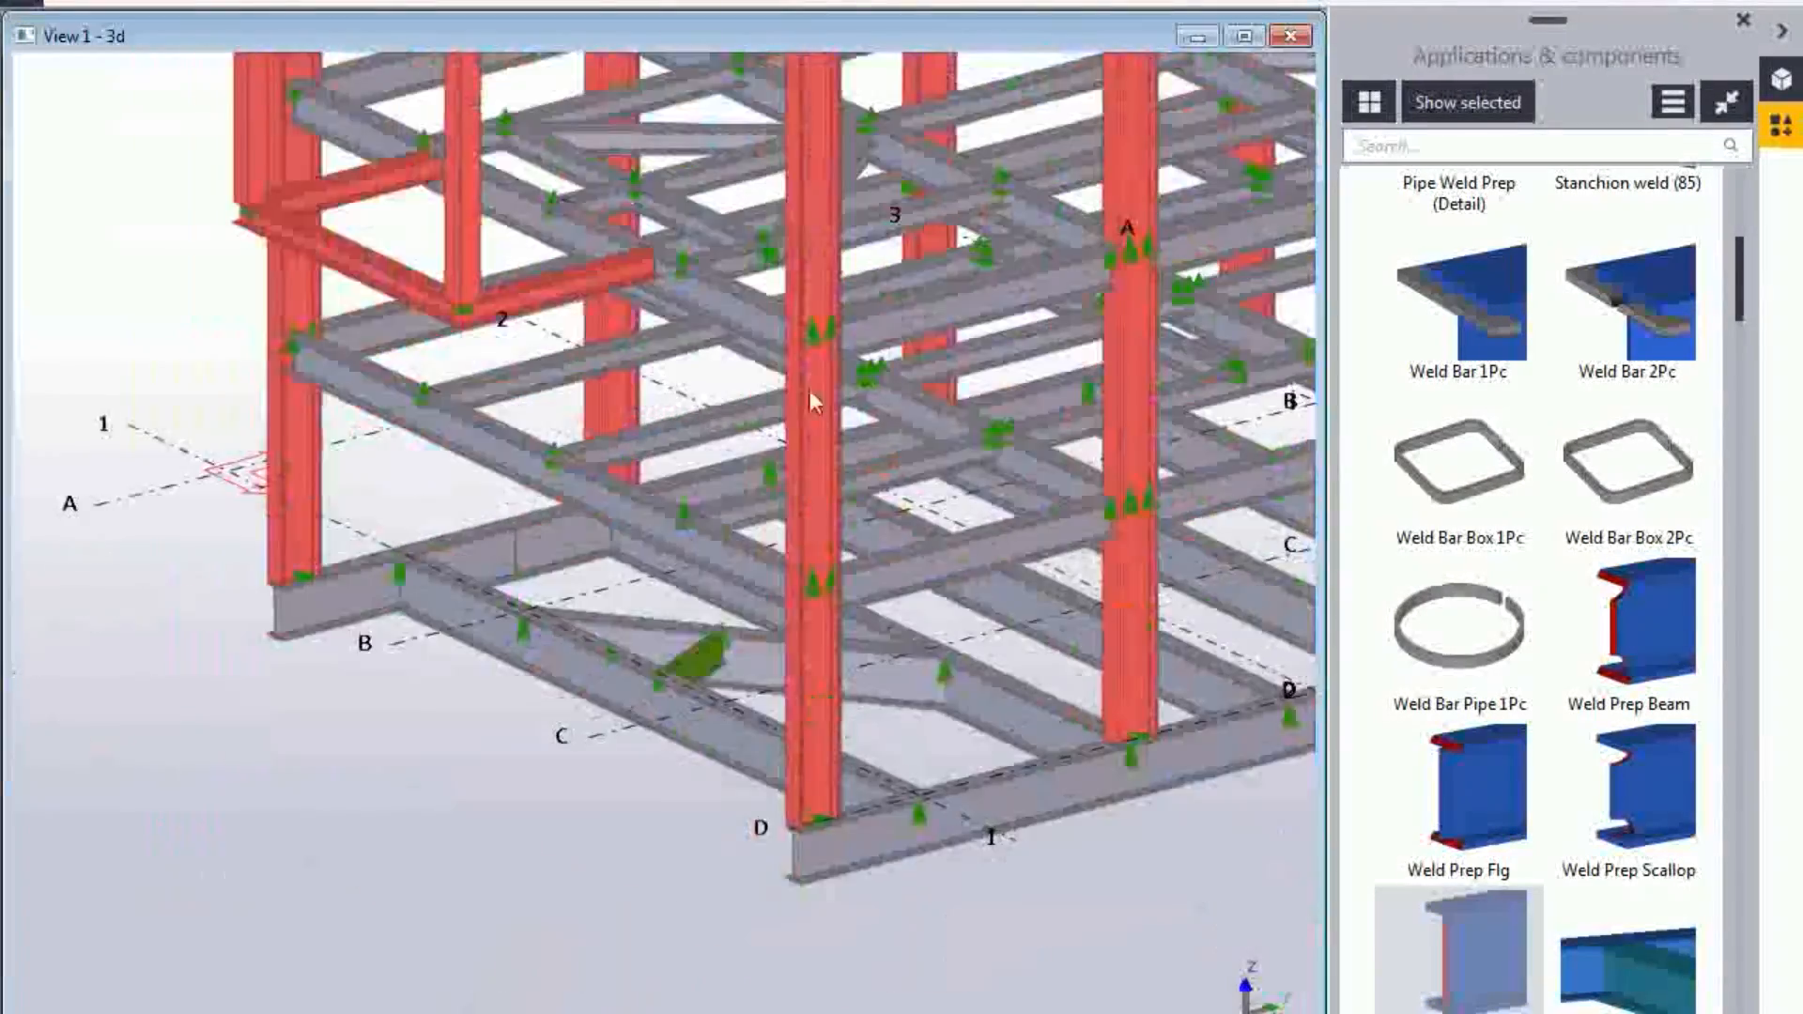
{"action": "scroll", "coordinate": [748, 554], "scroll_direction": "up", "scroll_amount": 10}
{"action": "scroll", "coordinate": [521, 571], "scroll_direction": "up", "scroll_amount": 6}
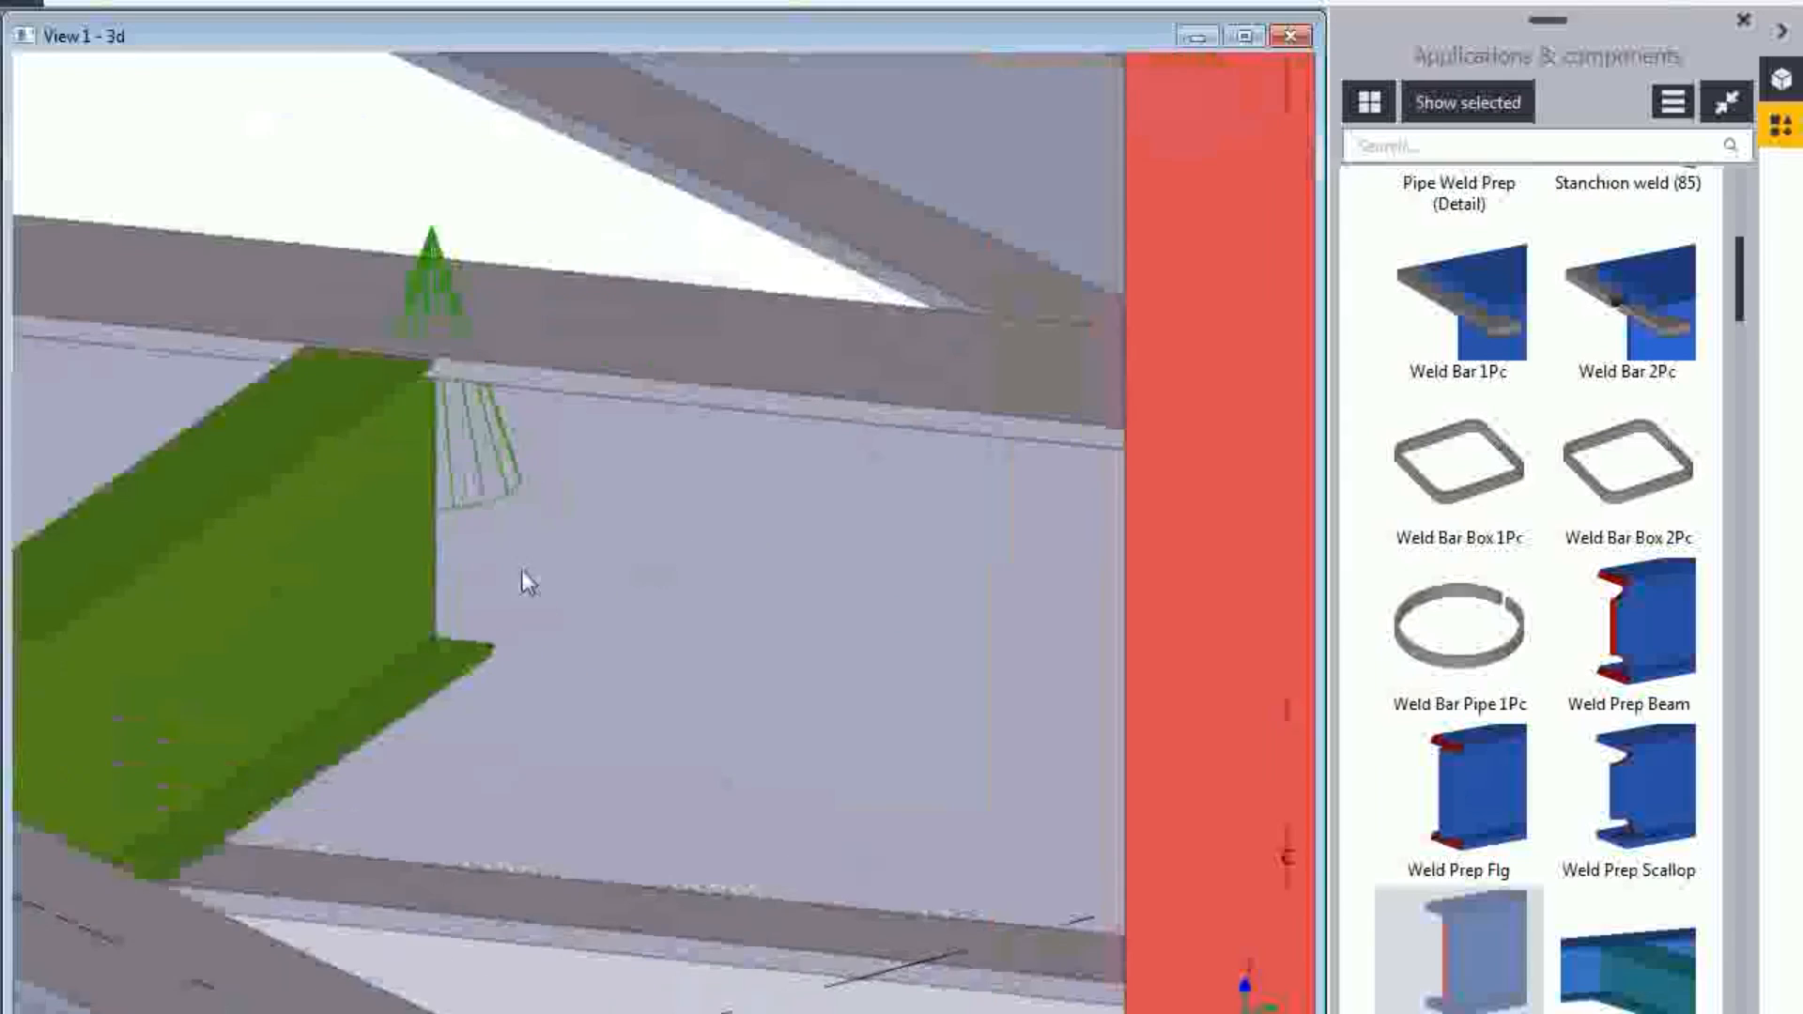
{"action": "left_click", "coordinate": [561, 539]}
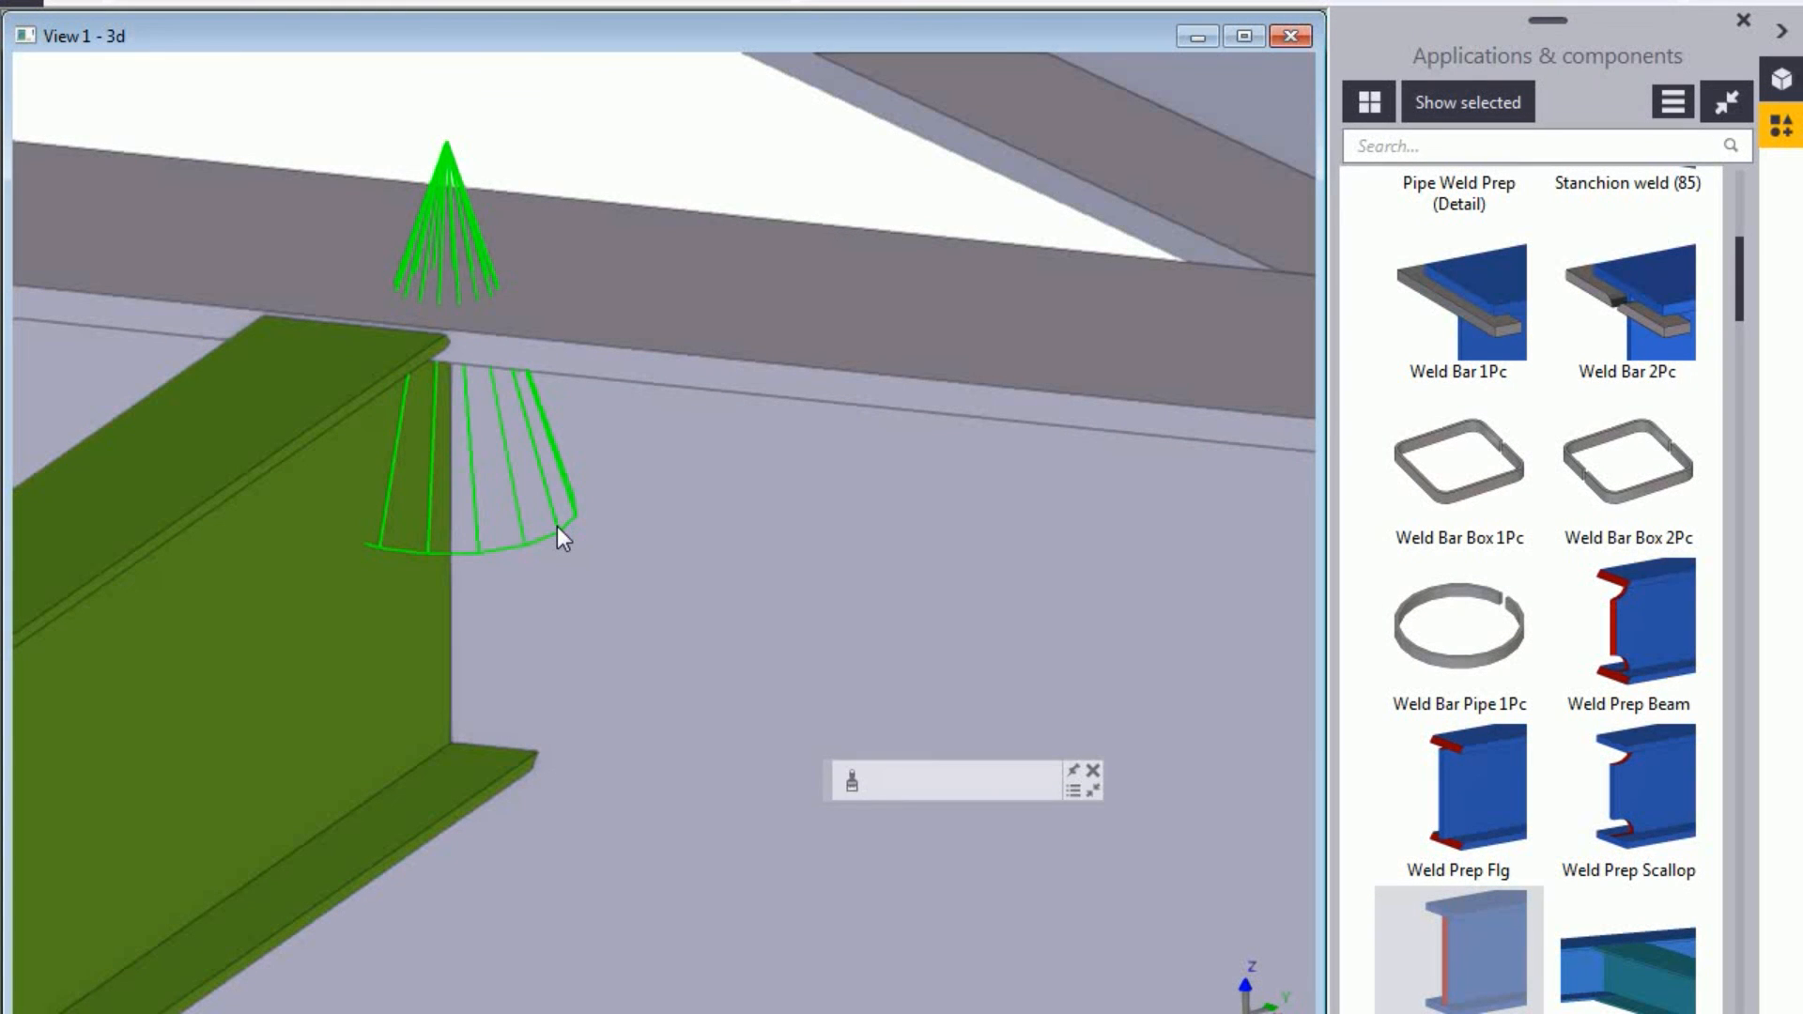
{"action": "key", "text": "Delete"}
Apply the Offshore (9) component between the supporting beam and the green beam's end, and redraw the view to inspect it.
{"action": "scroll", "coordinate": [532, 425], "scroll_direction": "down", "scroll_amount": 2}
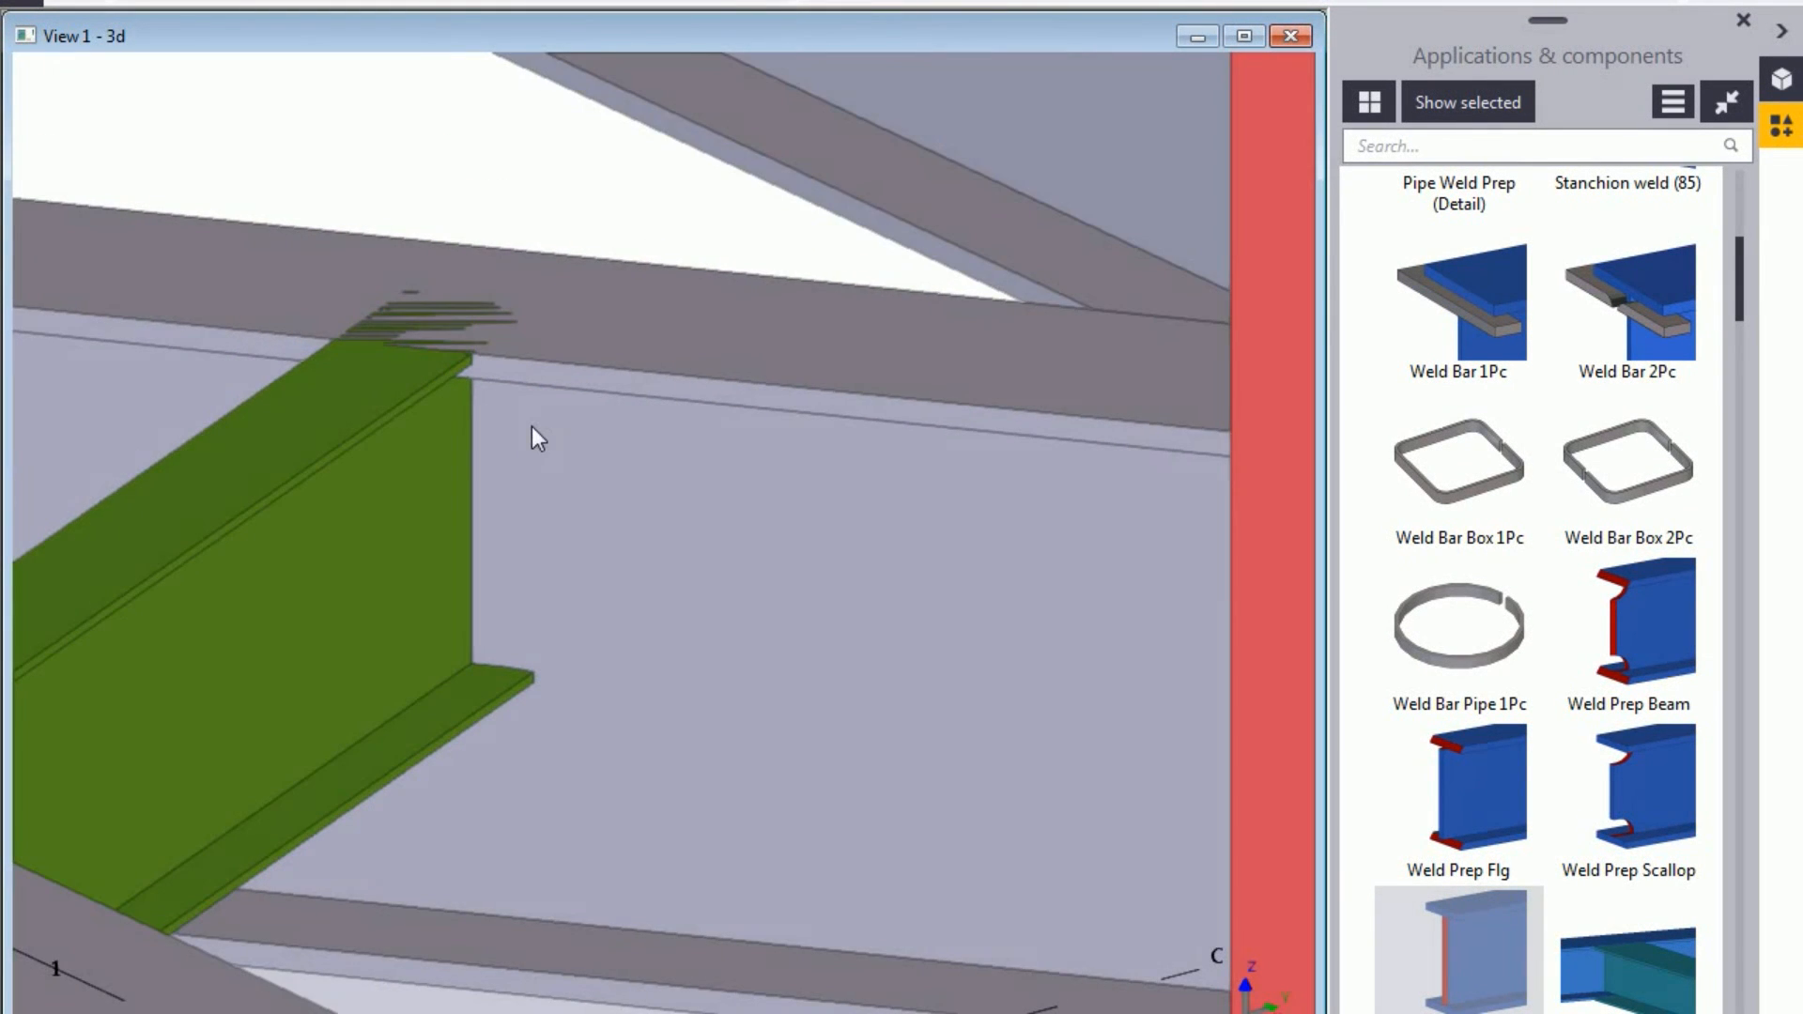
{"action": "left_click_drag", "start_coordinate": [1738, 246], "coordinate": [1747, 193]}
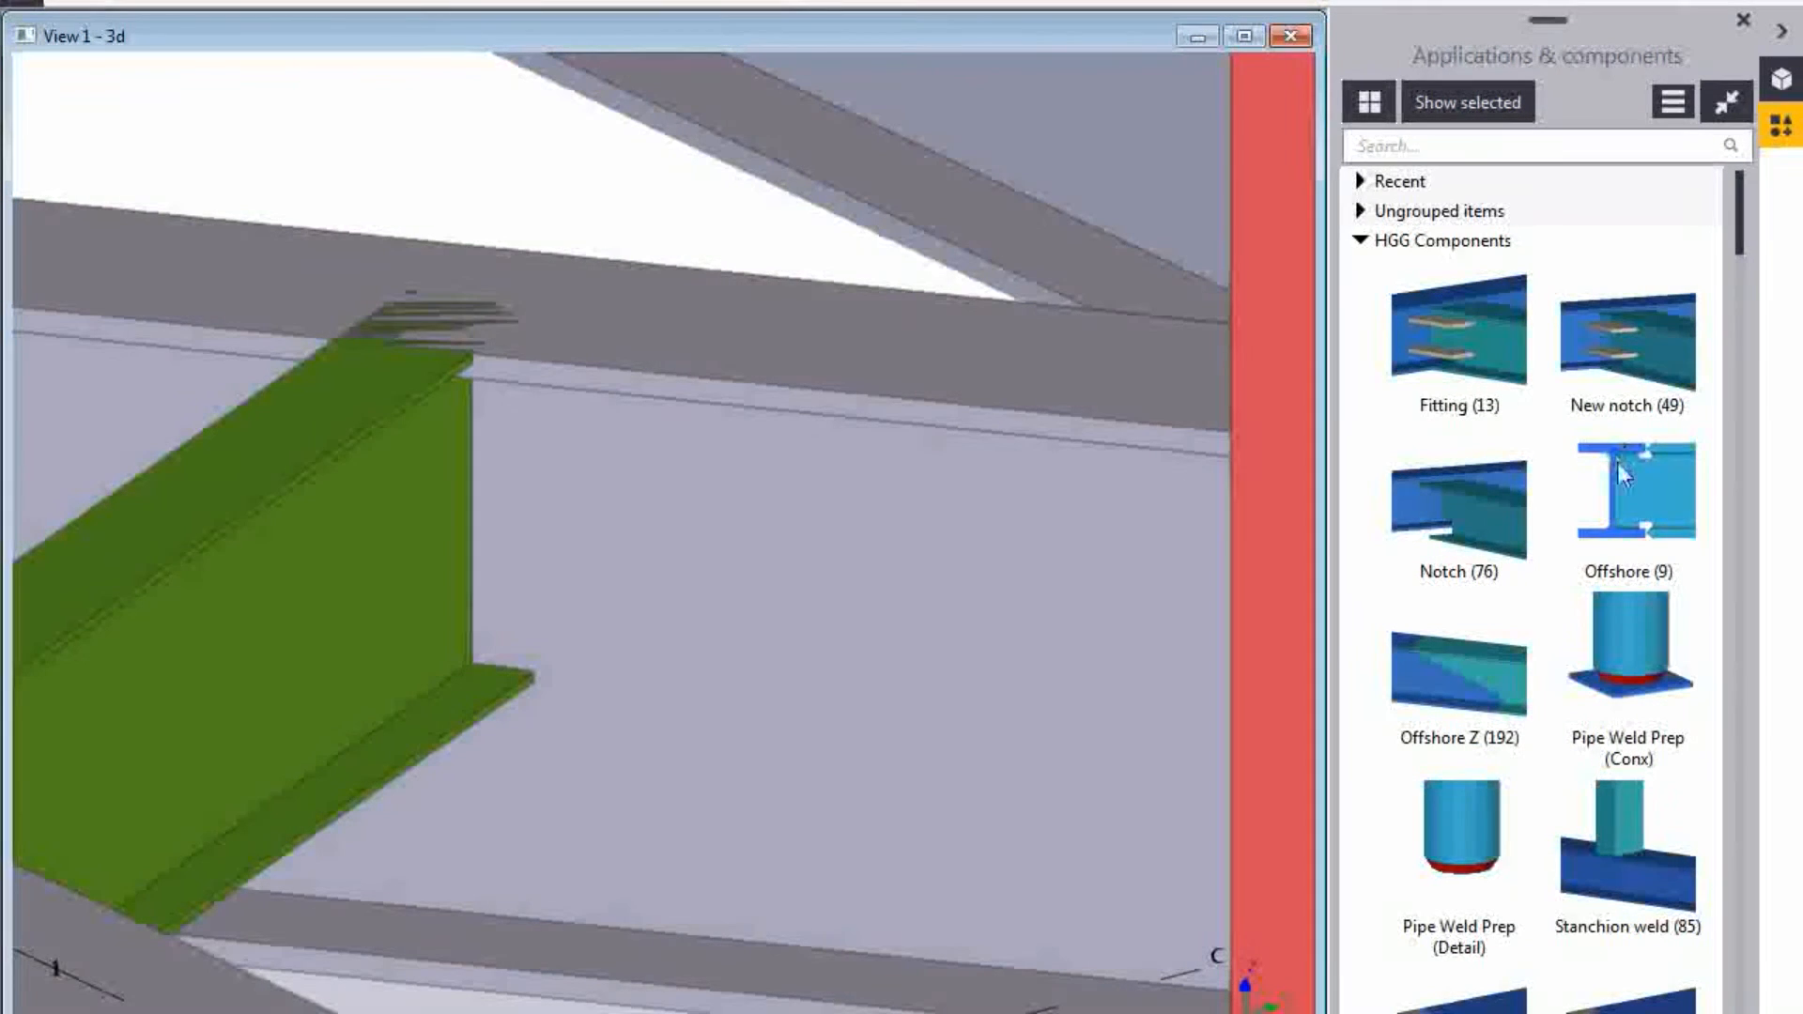
{"action": "left_click", "coordinate": [1619, 464]}
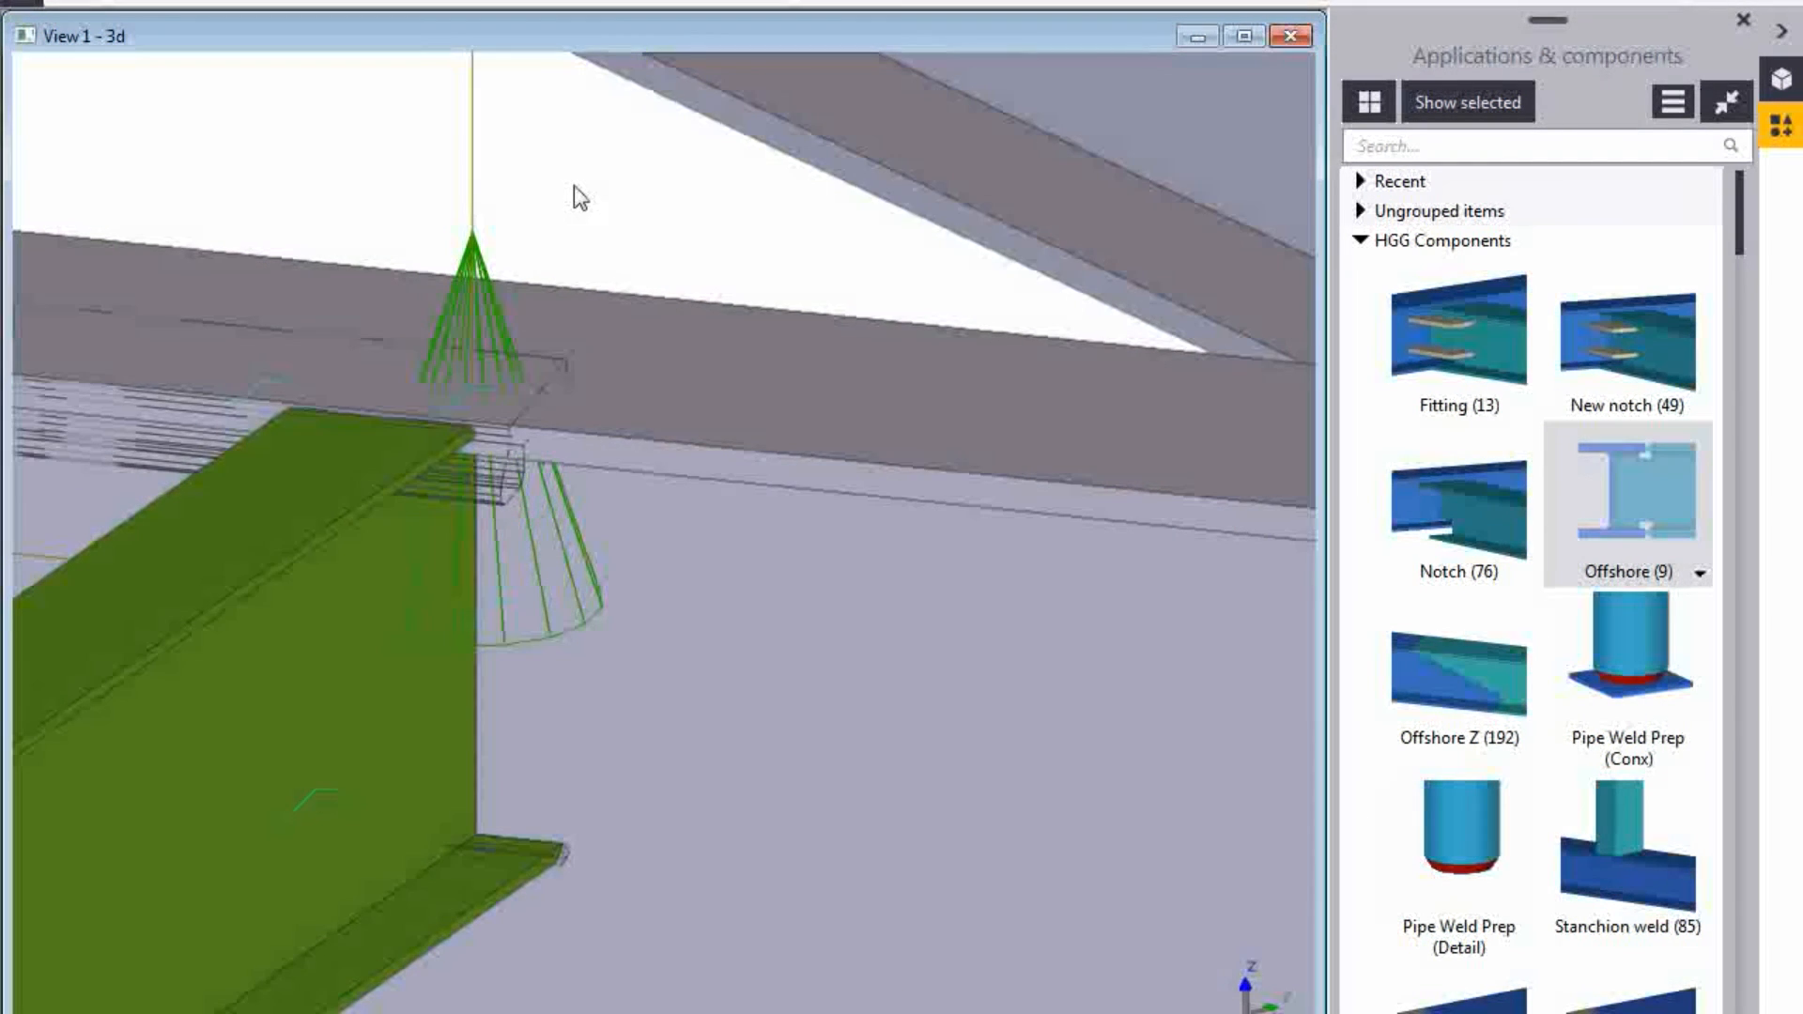
{"action": "right_click", "coordinate": [575, 186]}
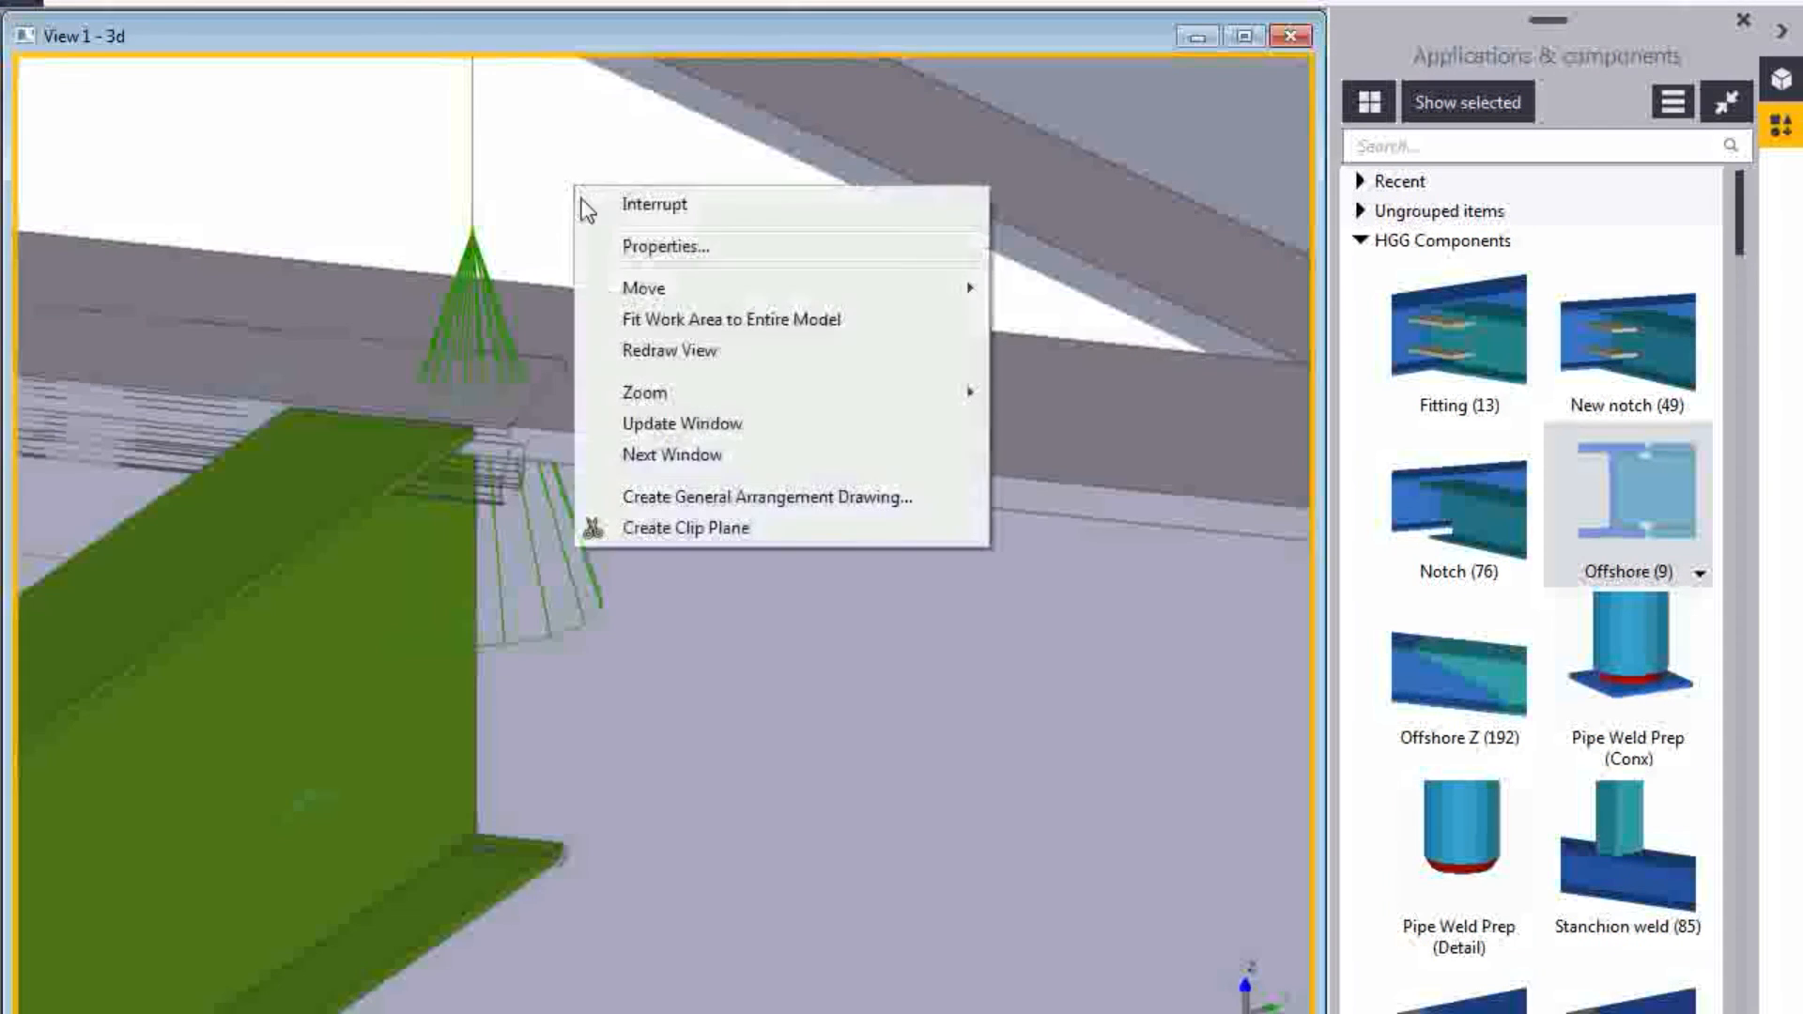
{"action": "left_click", "coordinate": [666, 351]}
{"action": "scroll", "coordinate": [466, 462], "scroll_direction": "up", "scroll_amount": 3}
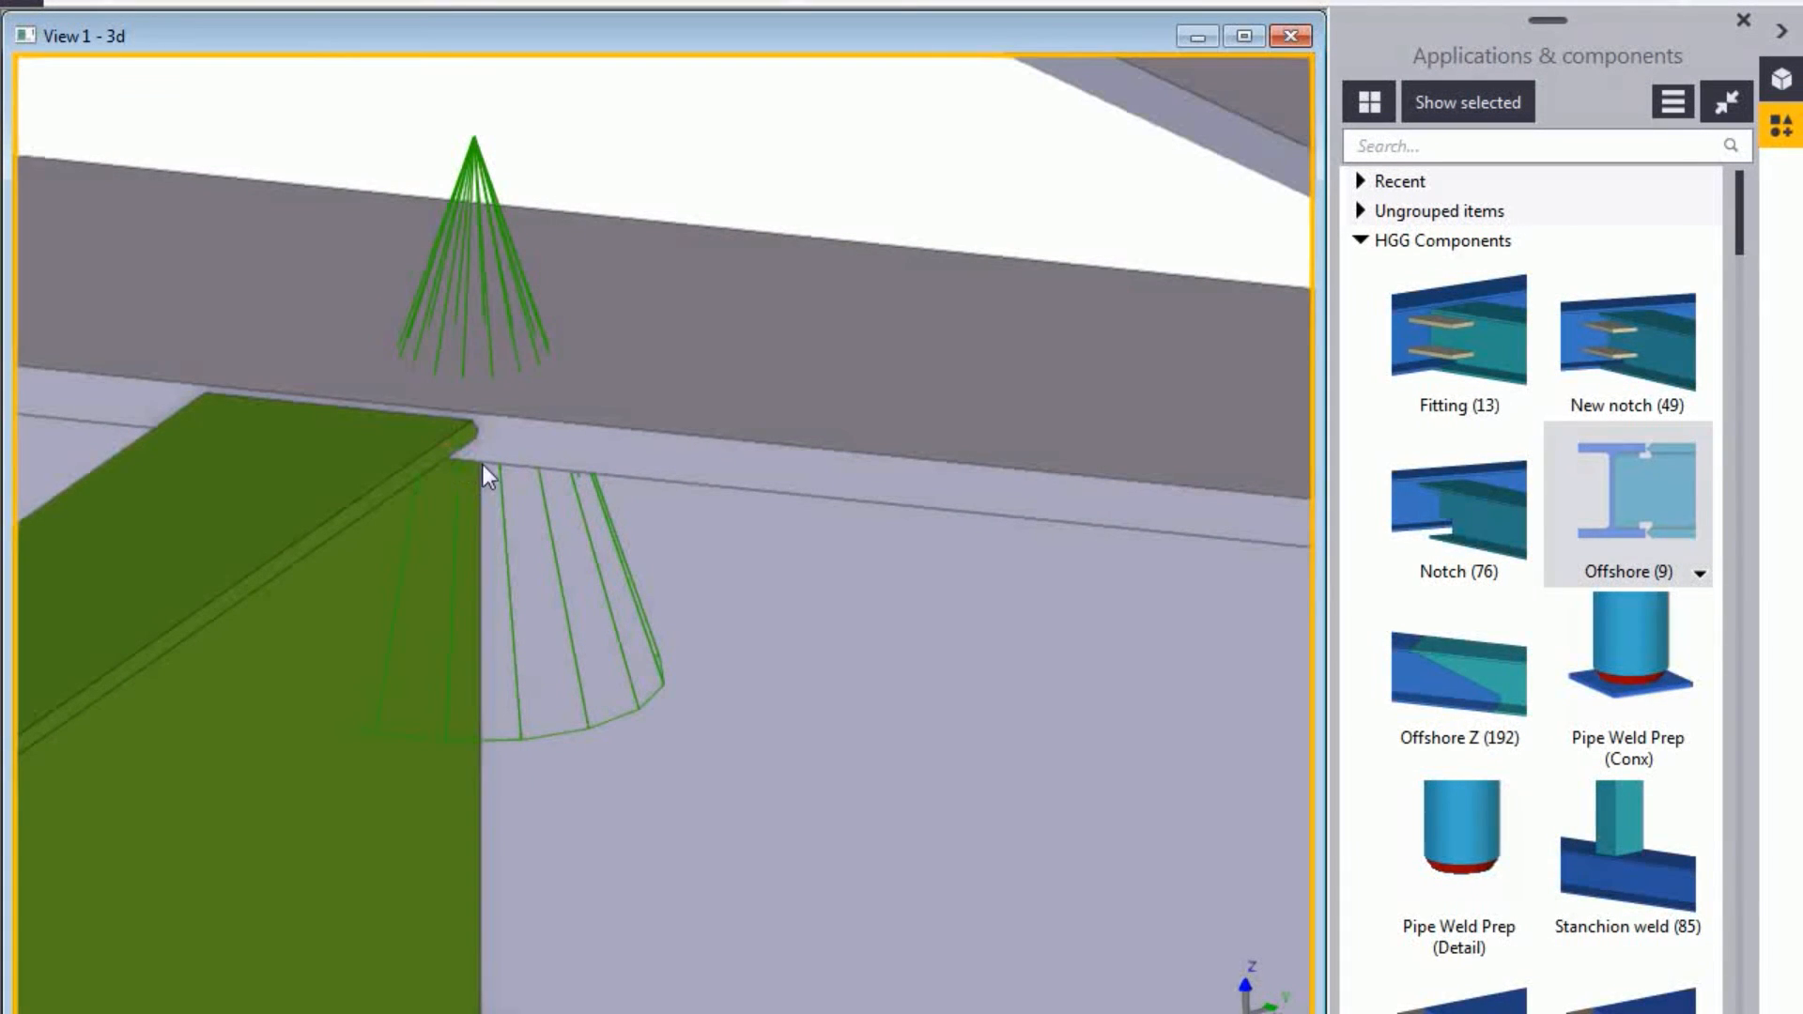
{"action": "middle_click_drag", "start_coordinate": [501, 524], "coordinate": [369, 514], "text": "ctrl"}
{"action": "scroll", "coordinate": [370, 509], "scroll_direction": "up", "scroll_amount": 3}
{"action": "scroll", "coordinate": [374, 509], "scroll_direction": "down", "scroll_amount": 5}
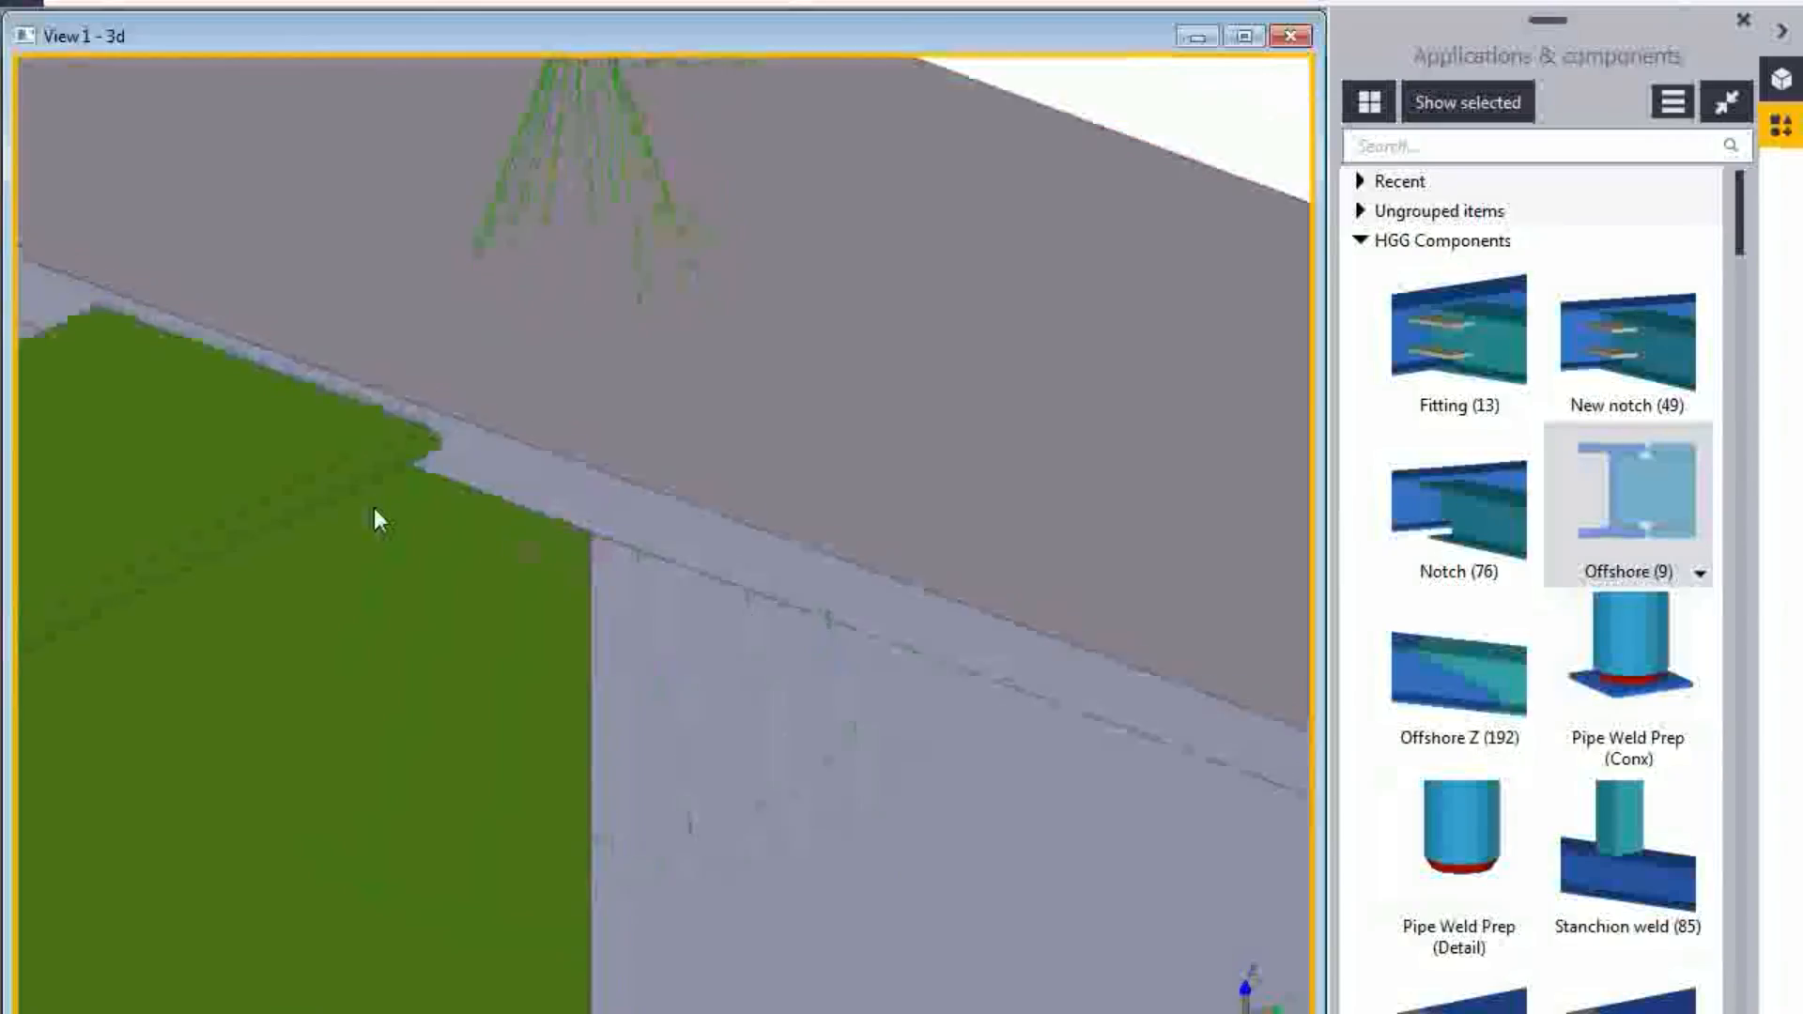
Create a polygon weld about 300 mm long across the top flange joint between the two aligned beams at the lower frame's edge.
{"action": "scroll", "coordinate": [380, 509], "scroll_direction": "down", "scroll_amount": 8}
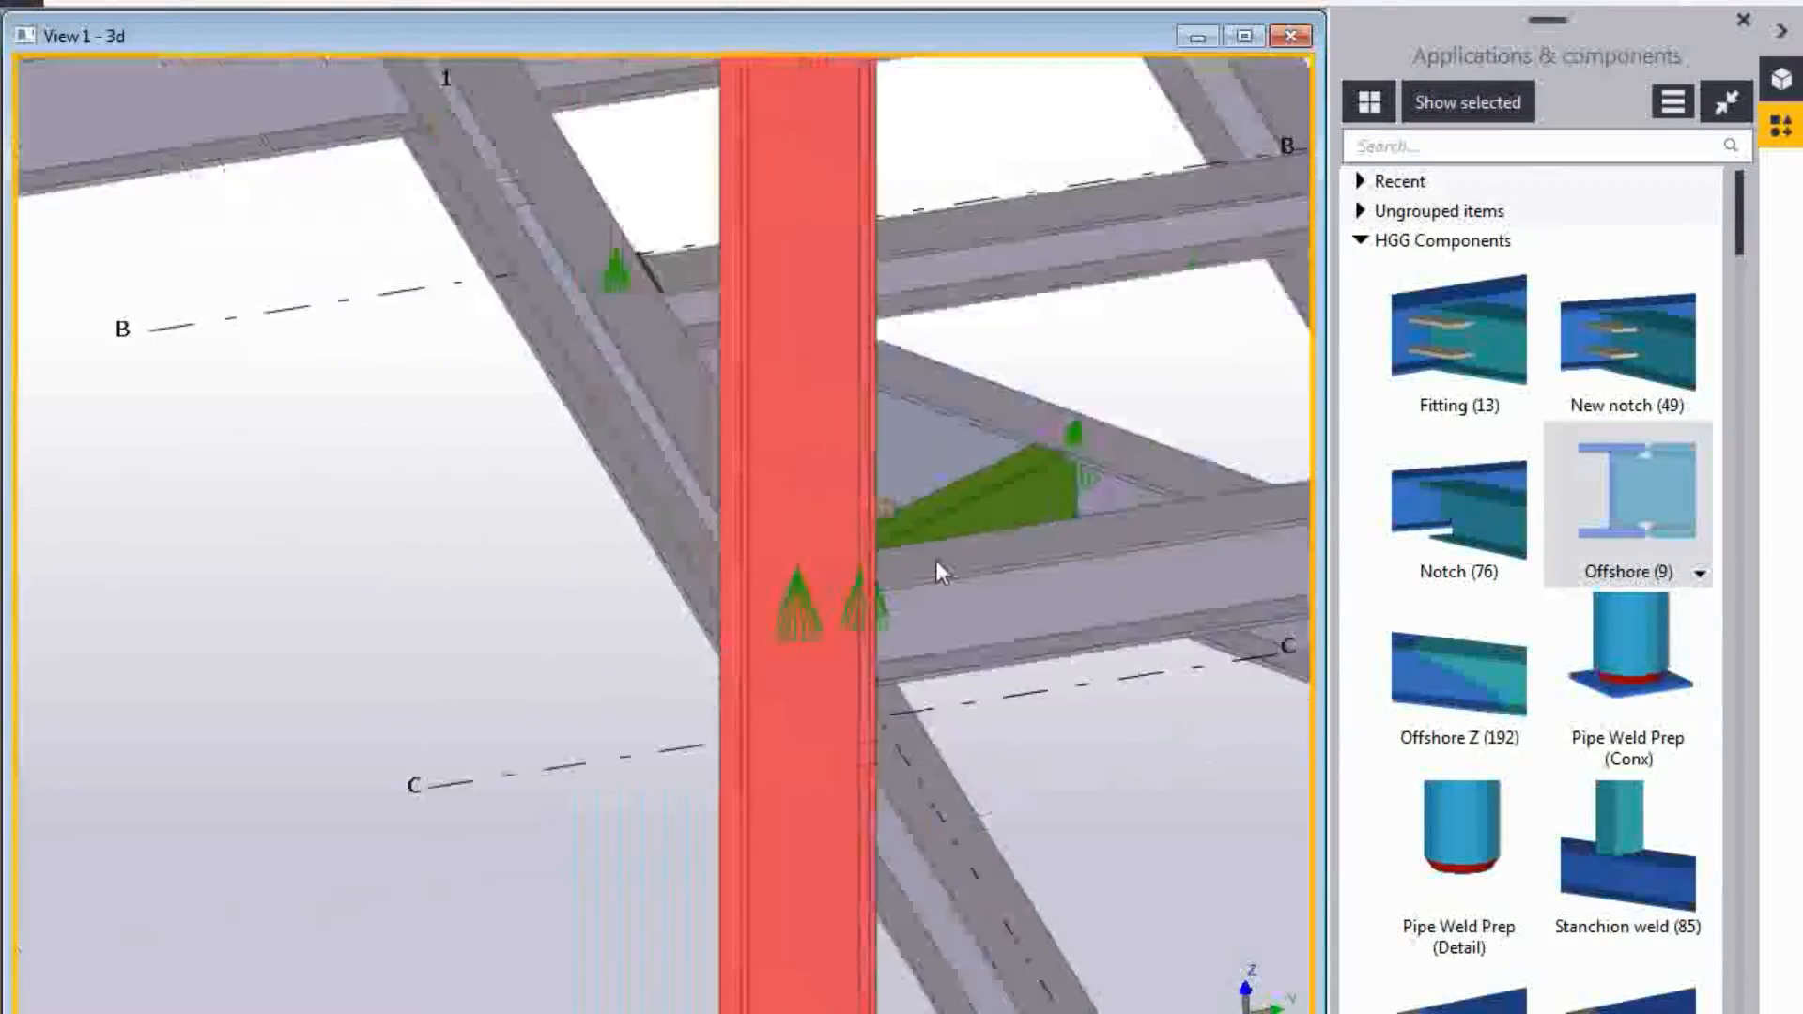
{"action": "scroll", "coordinate": [853, 601], "scroll_direction": "down", "scroll_amount": 3}
{"action": "middle_click_drag", "start_coordinate": [765, 660], "coordinate": [924, 596], "text": "ctrl"}
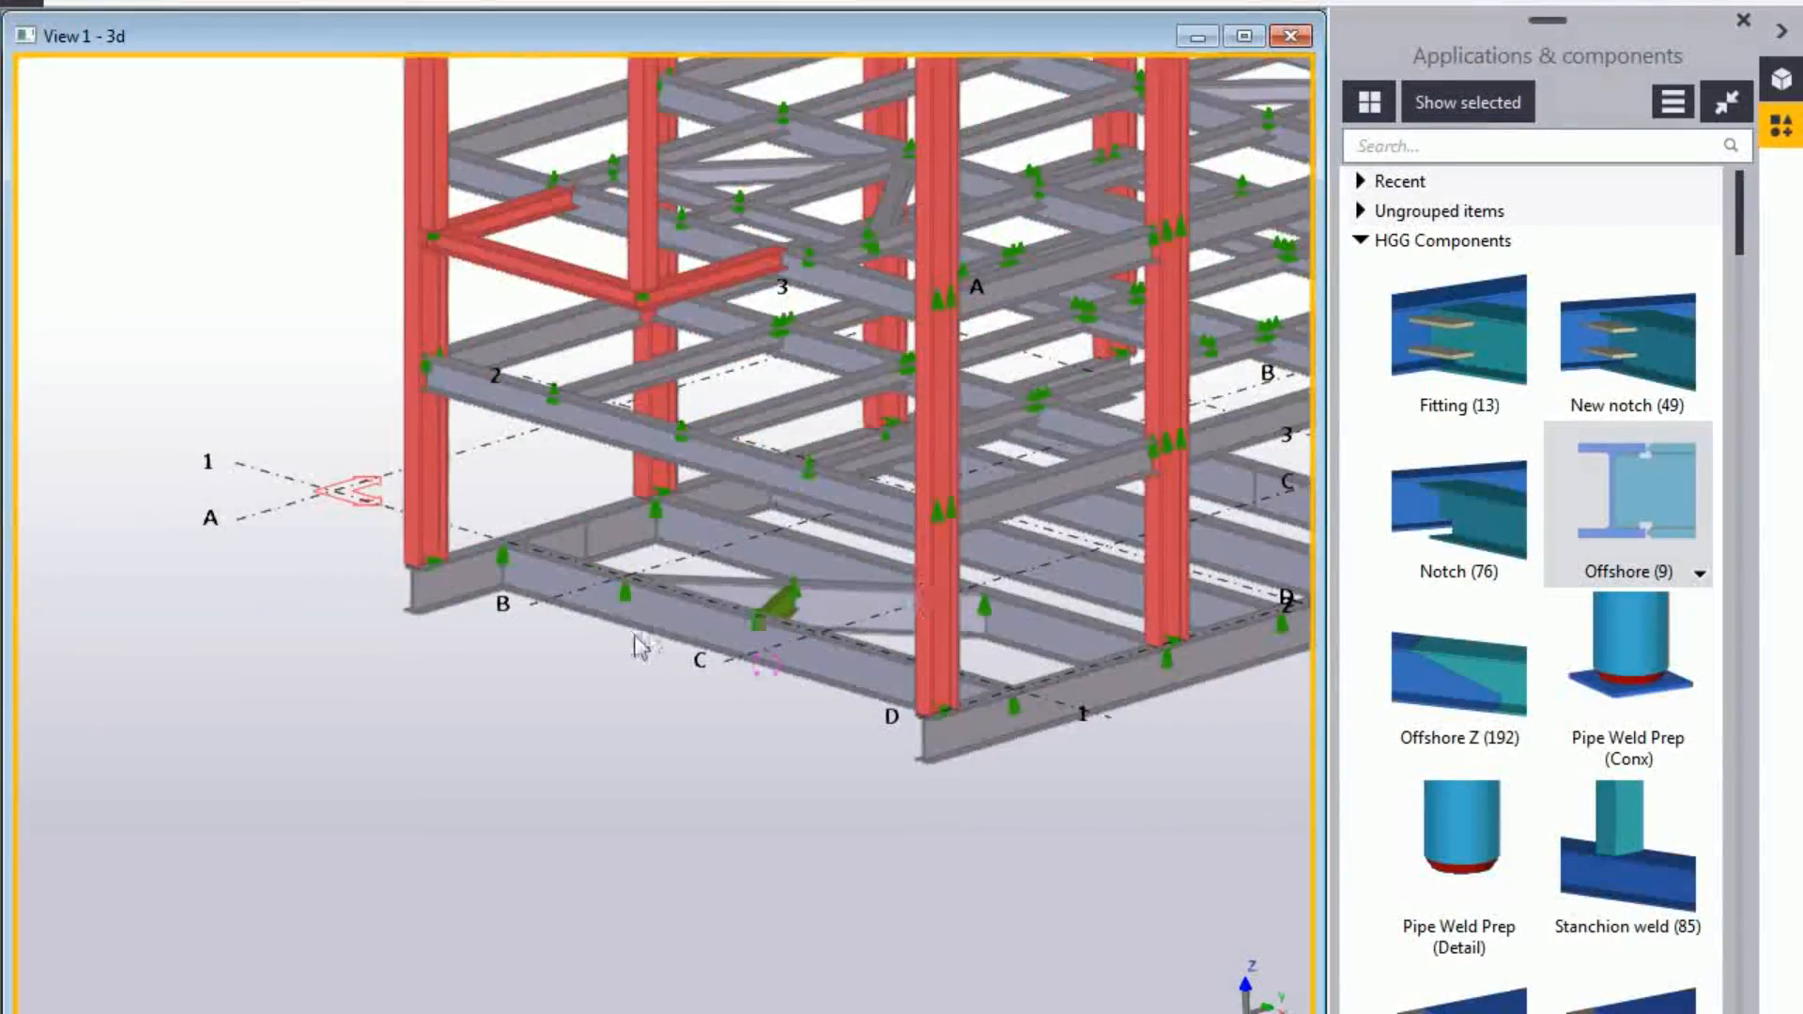
{"action": "scroll", "coordinate": [636, 639], "scroll_direction": "up", "scroll_amount": 3}
{"action": "scroll", "coordinate": [560, 447], "scroll_direction": "up", "scroll_amount": 6}
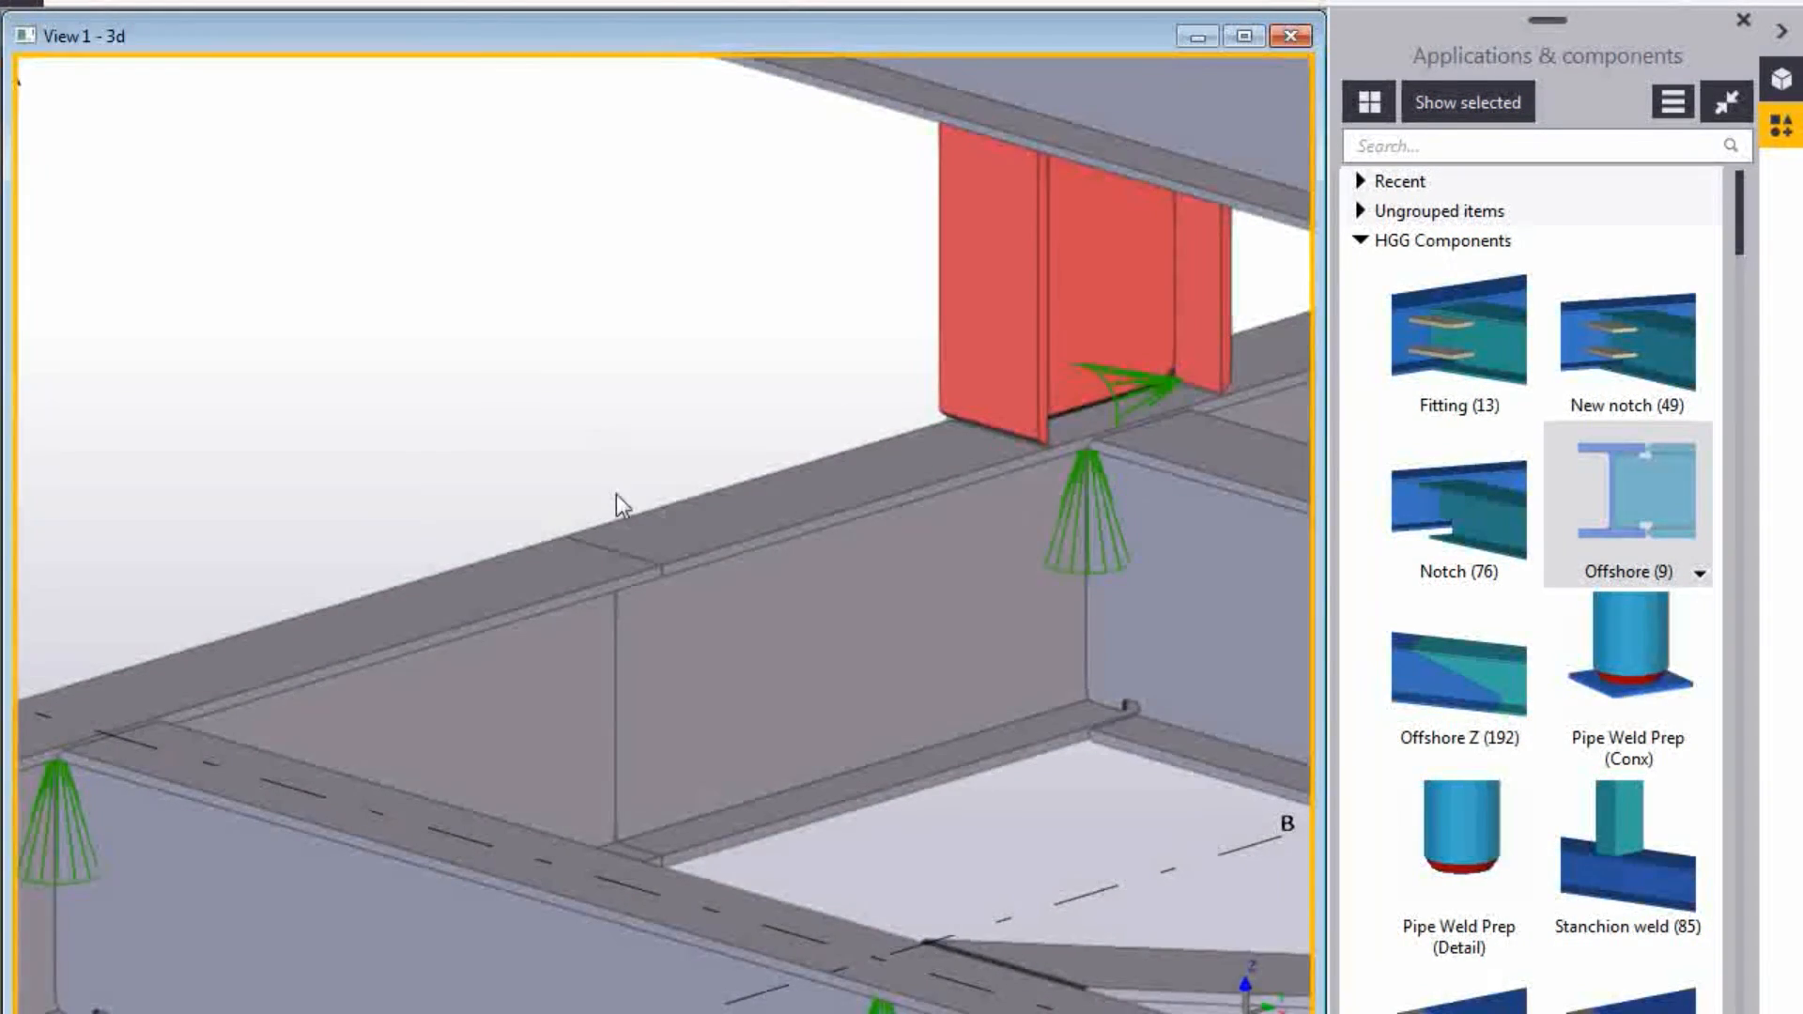
{"action": "scroll", "coordinate": [676, 580], "scroll_direction": "up", "scroll_amount": 6}
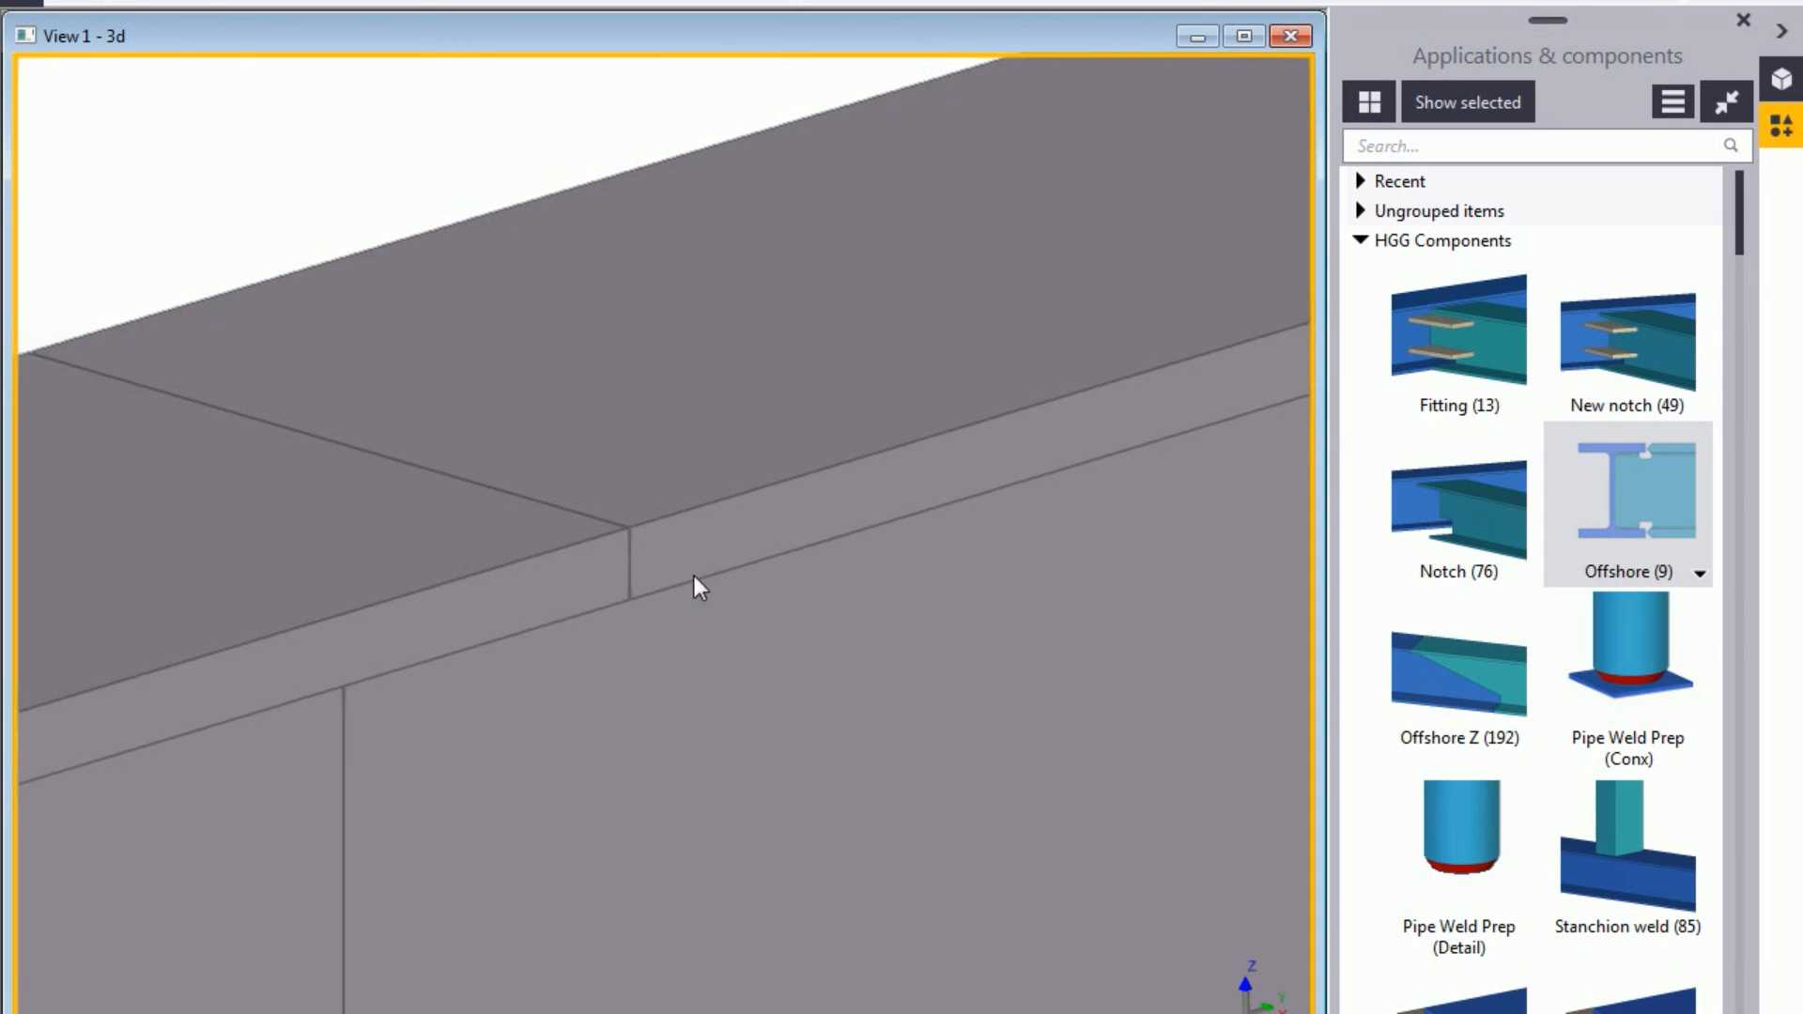
{"action": "middle_click_drag", "start_coordinate": [695, 577], "coordinate": [652, 302], "text": "ctrl"}
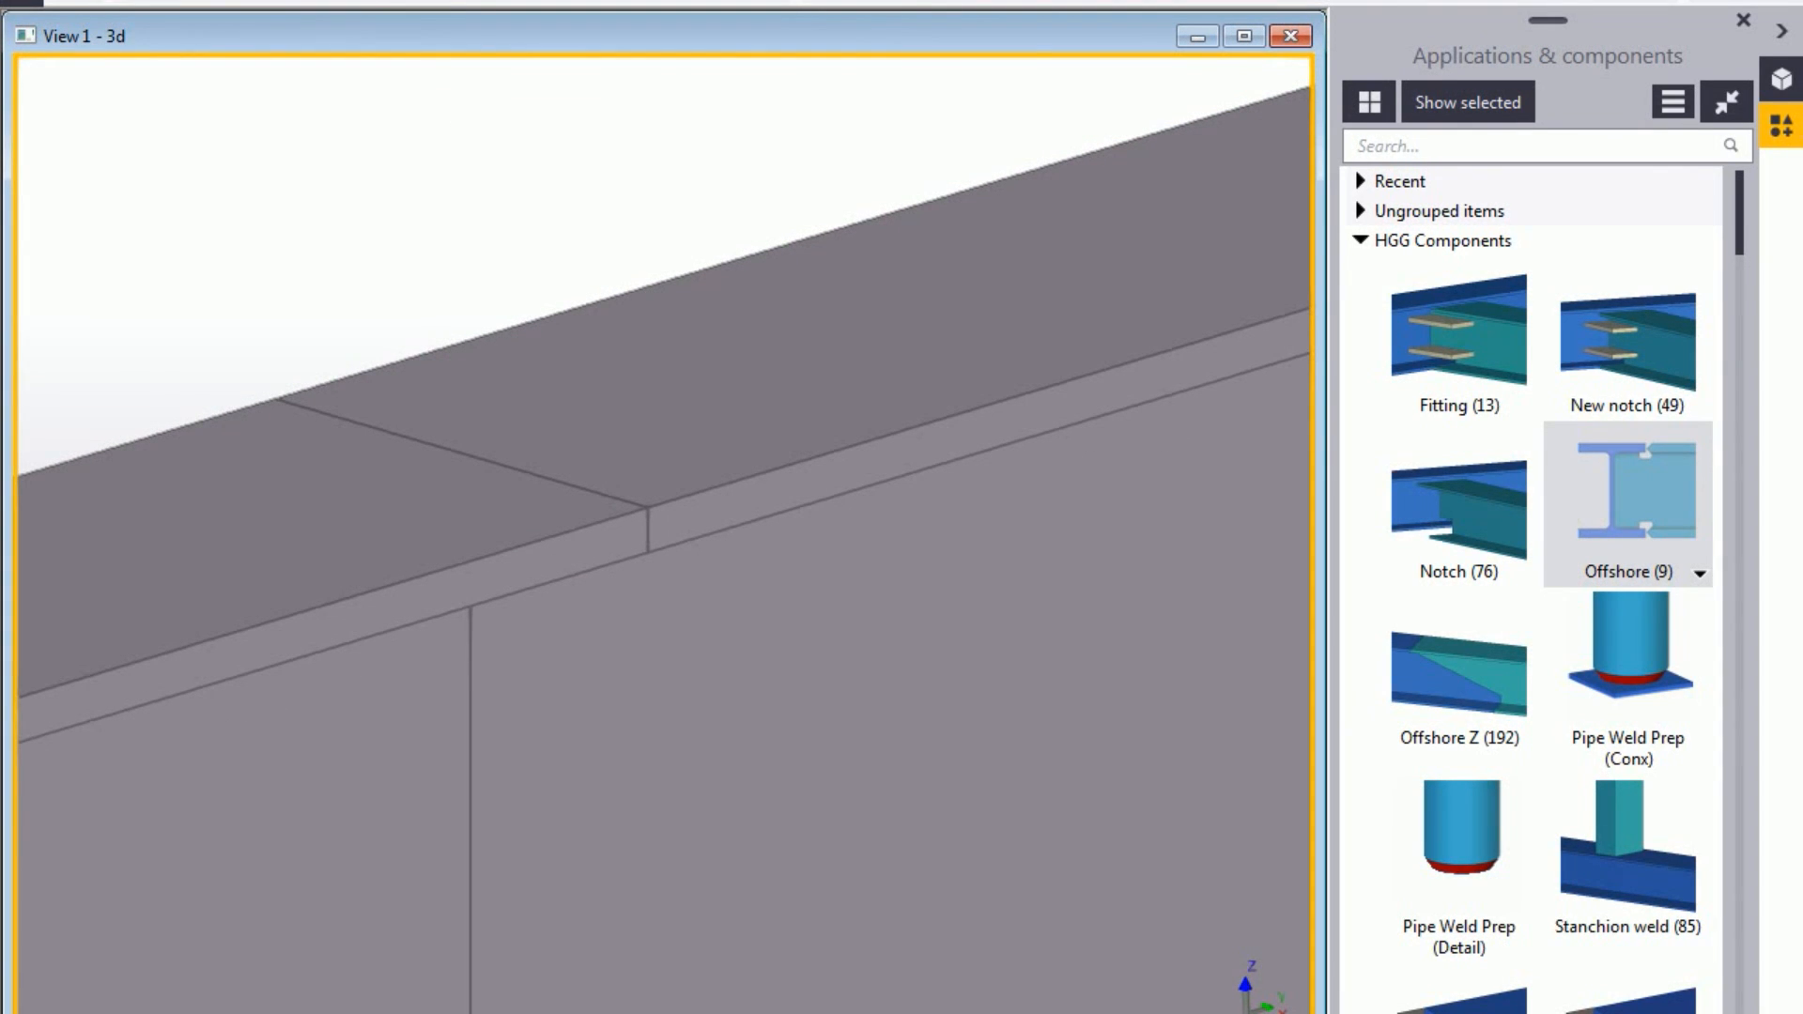
{"action": "left_click", "coordinate": [519, 5]}
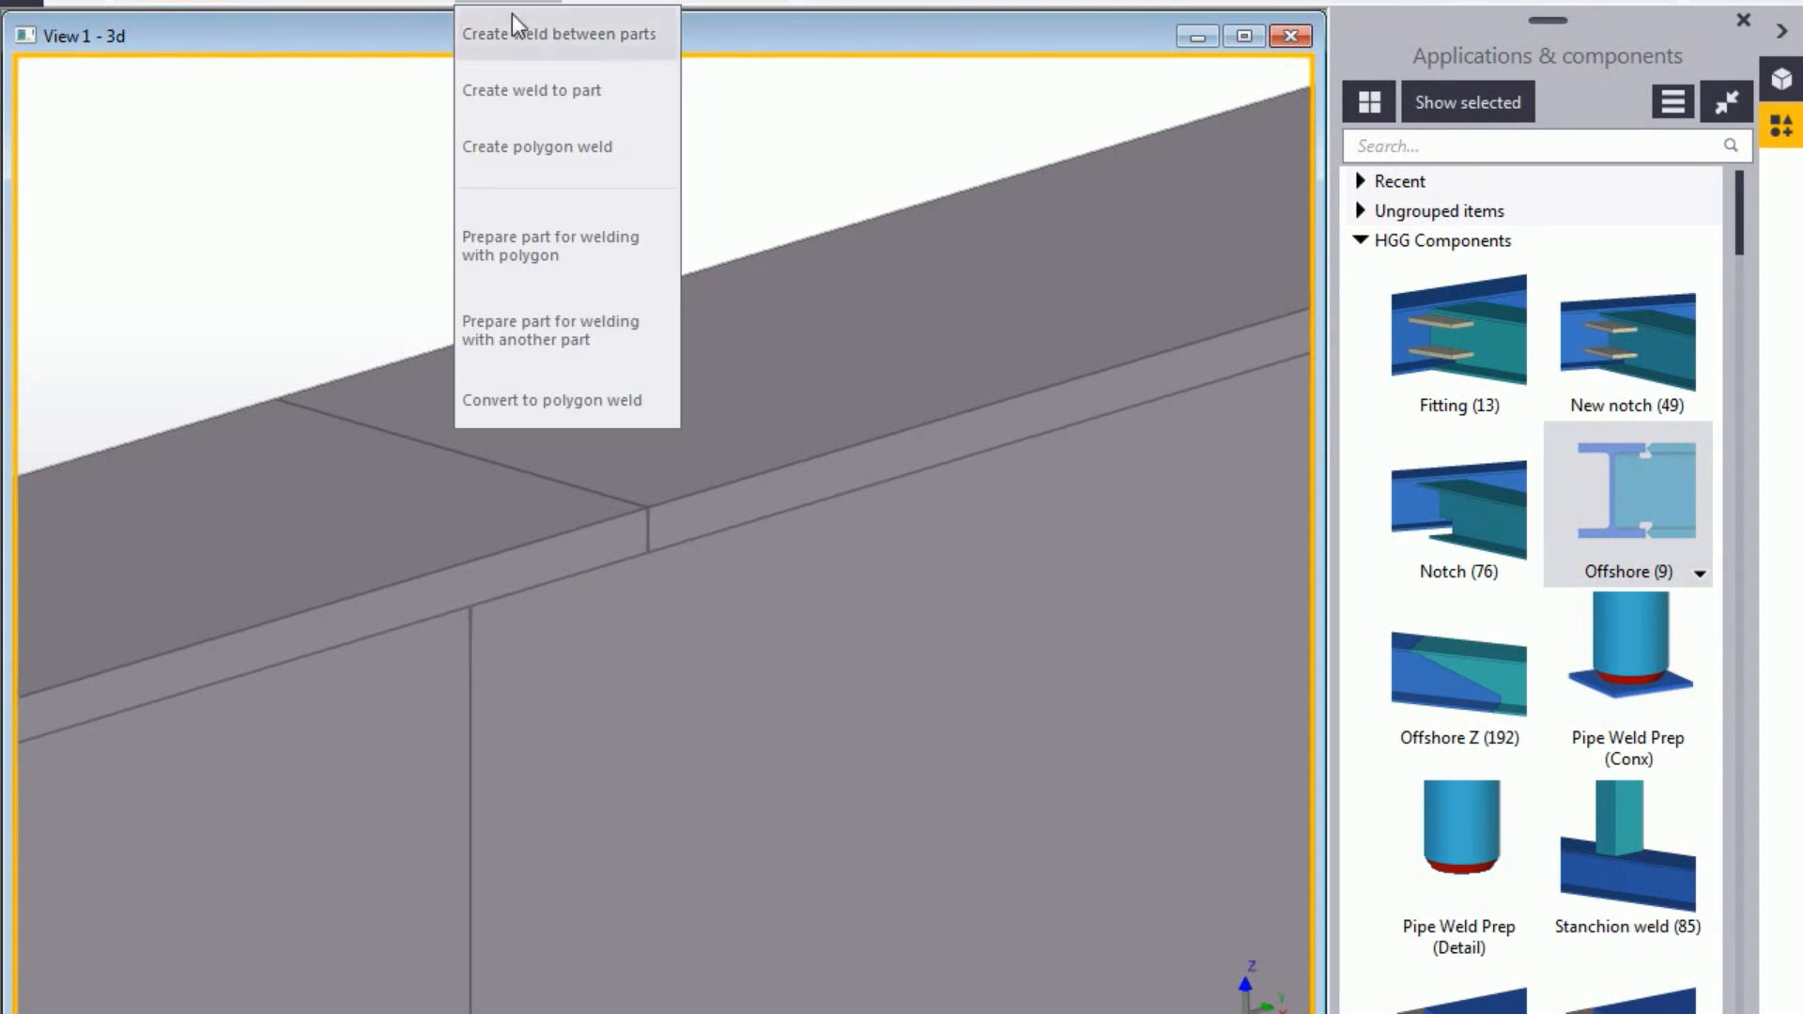
{"action": "left_click", "coordinate": [576, 141]}
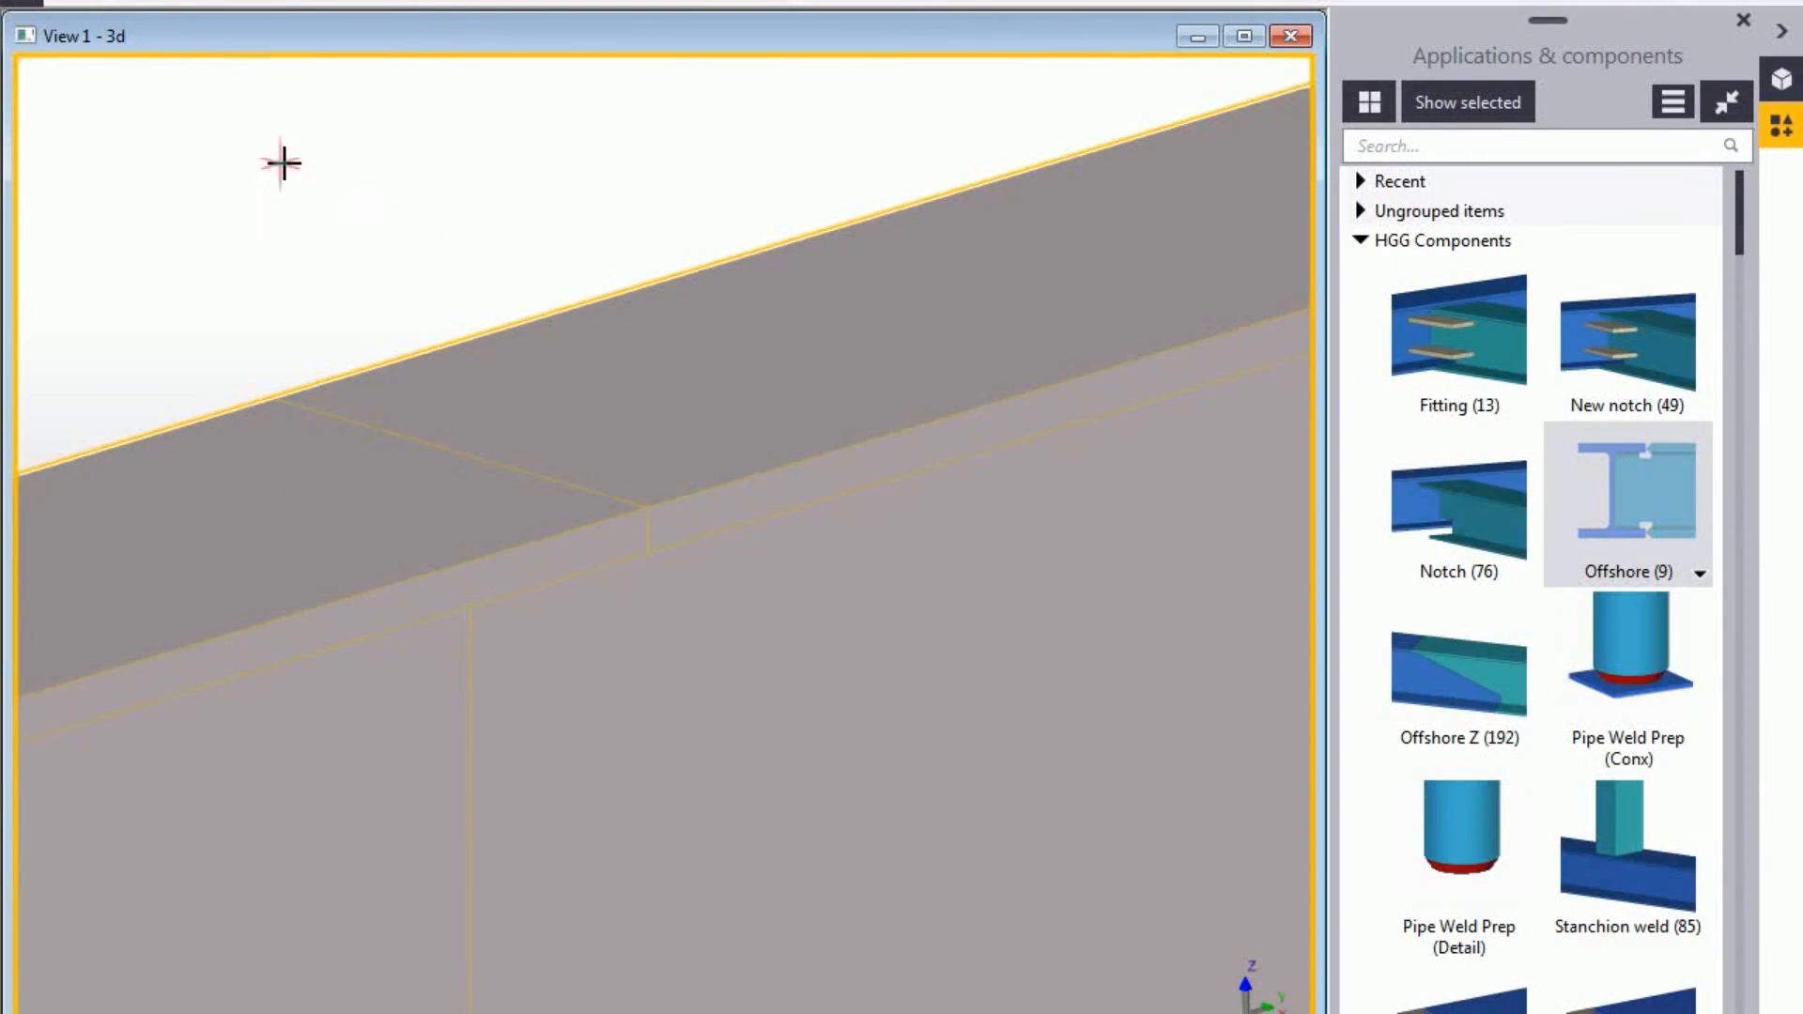
{"action": "right_click", "coordinate": [270, 168]}
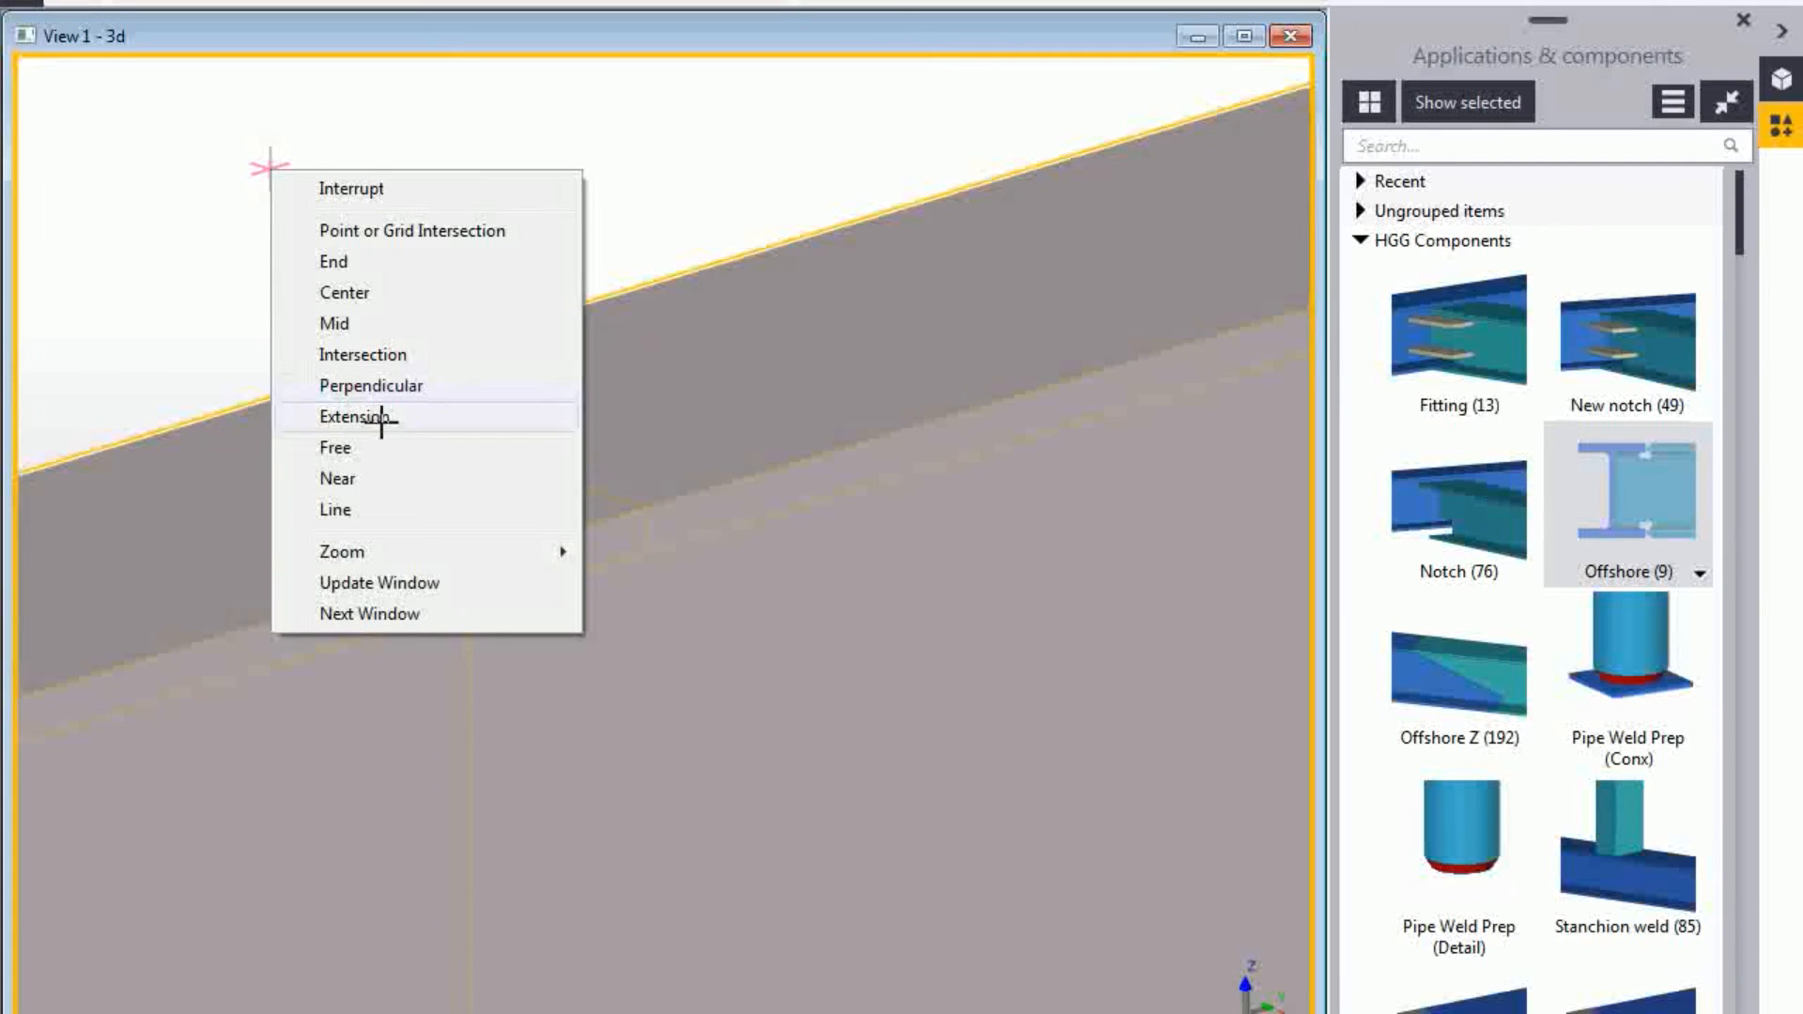
{"action": "left_click", "coordinate": [340, 263]}
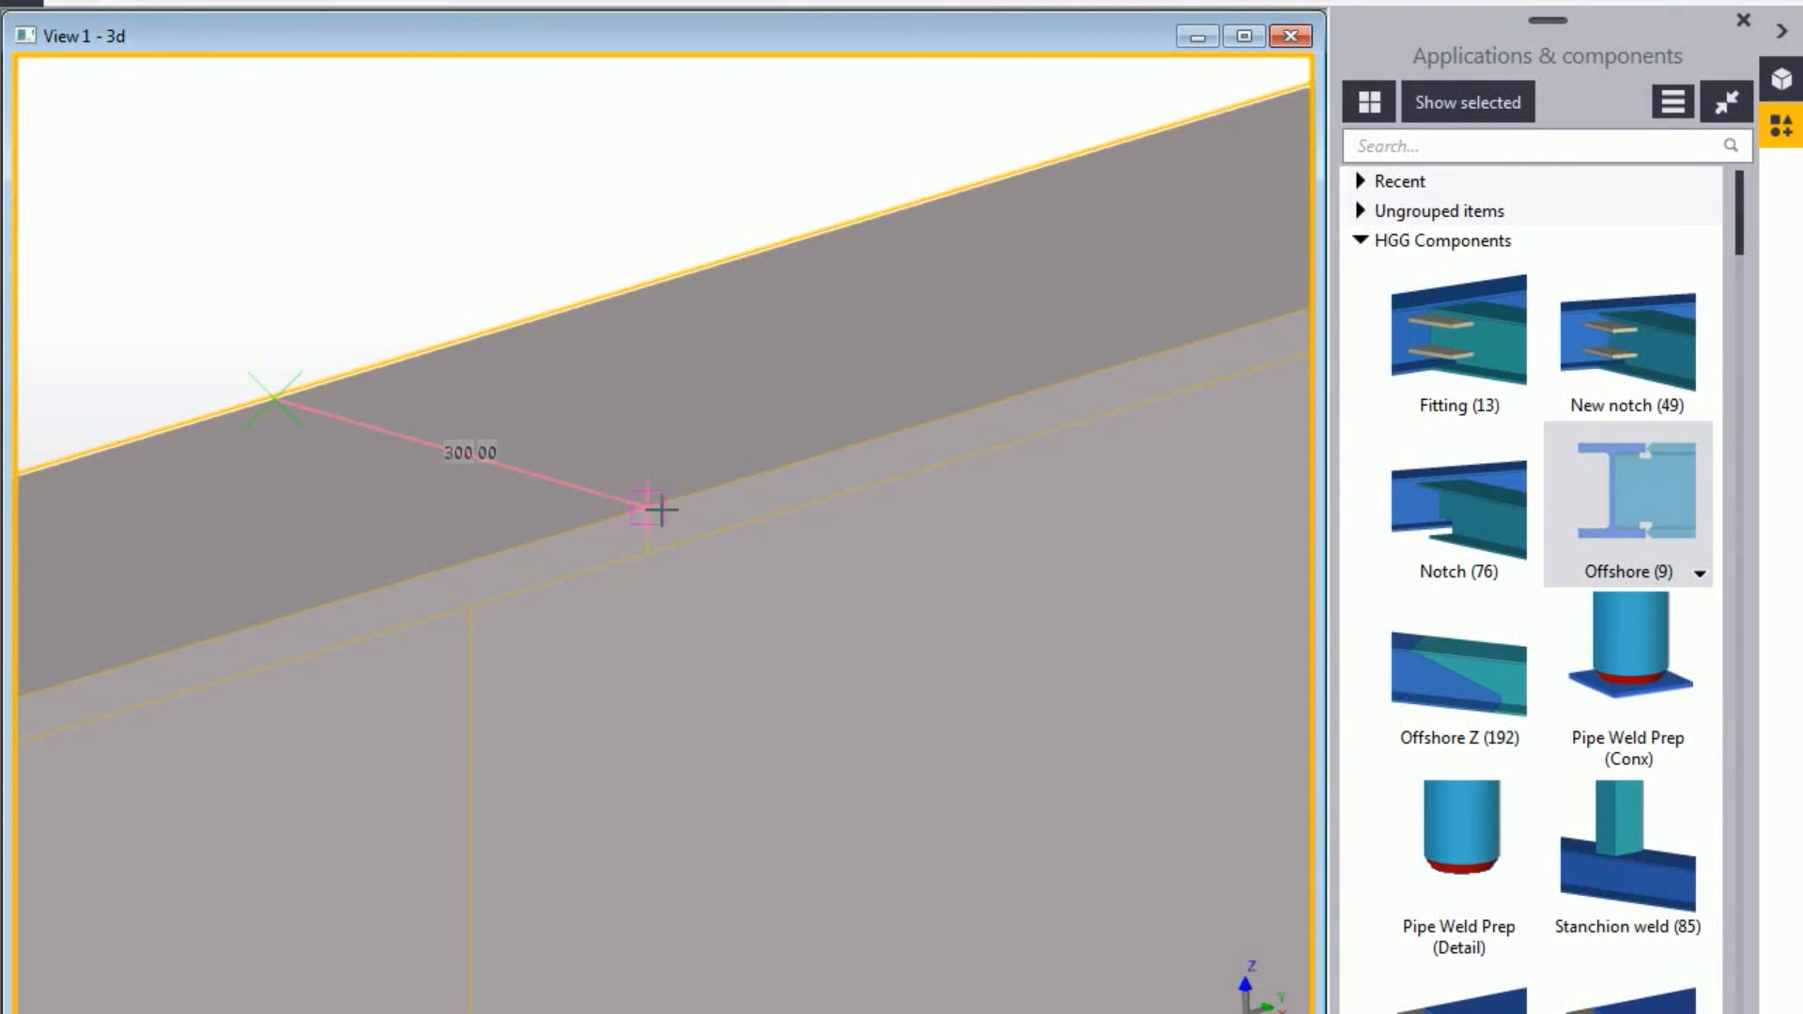
{"action": "key", "text": "Escape"}
Set the flange weld's above-line size to 10, type to V-groove and angle to 90, and modify the weld.
{"action": "scroll", "coordinate": [500, 441], "scroll_direction": "up", "scroll_amount": 6}
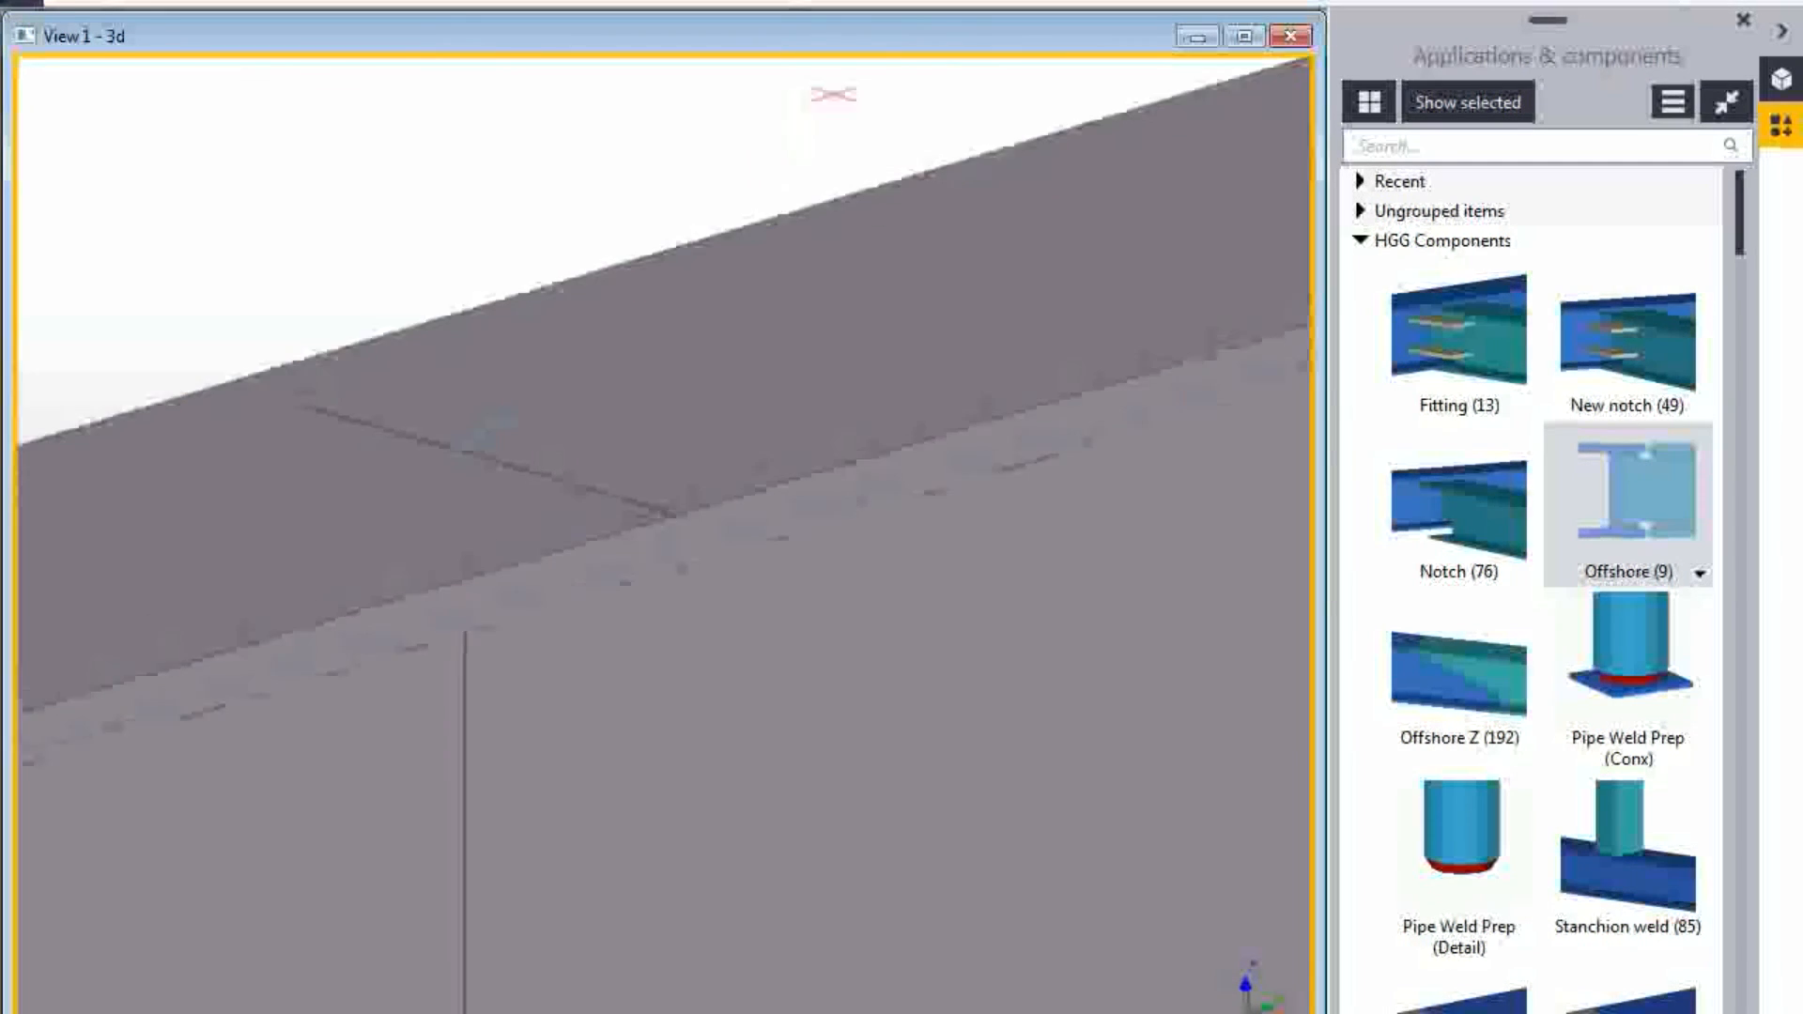
{"action": "double_click", "coordinate": [427, 443]}
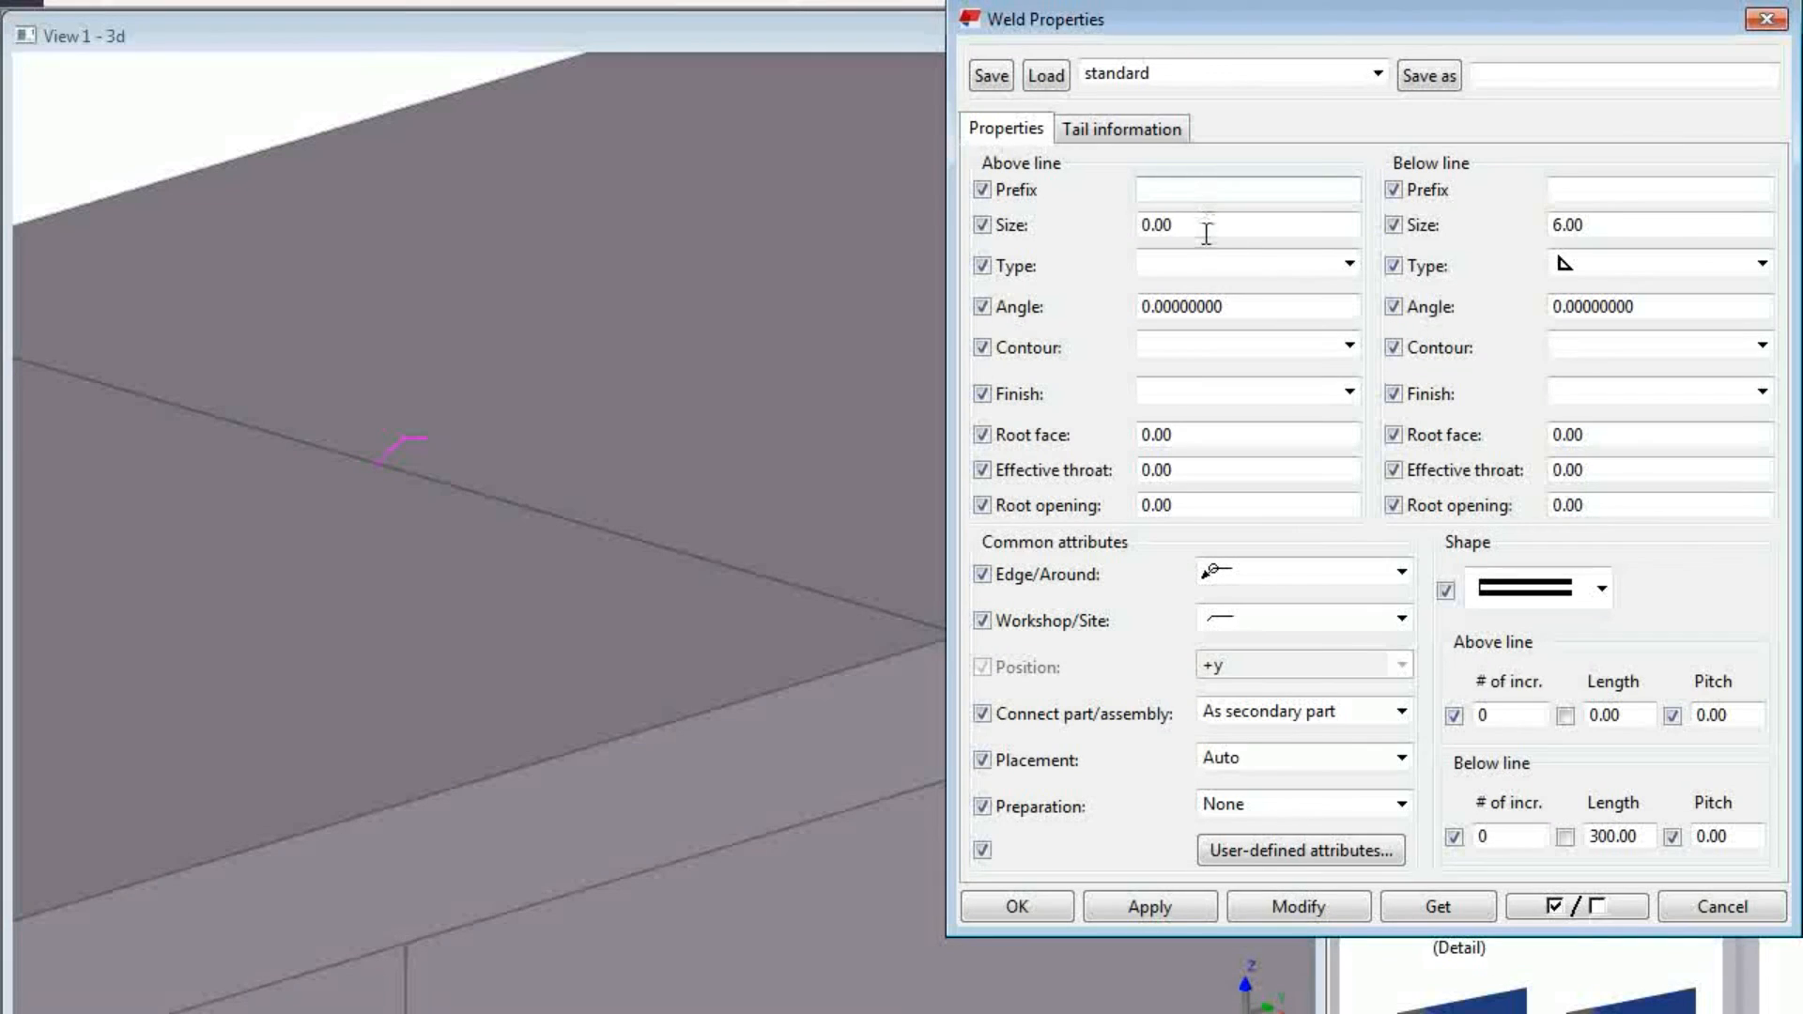
{"action": "type", "text": "10"}
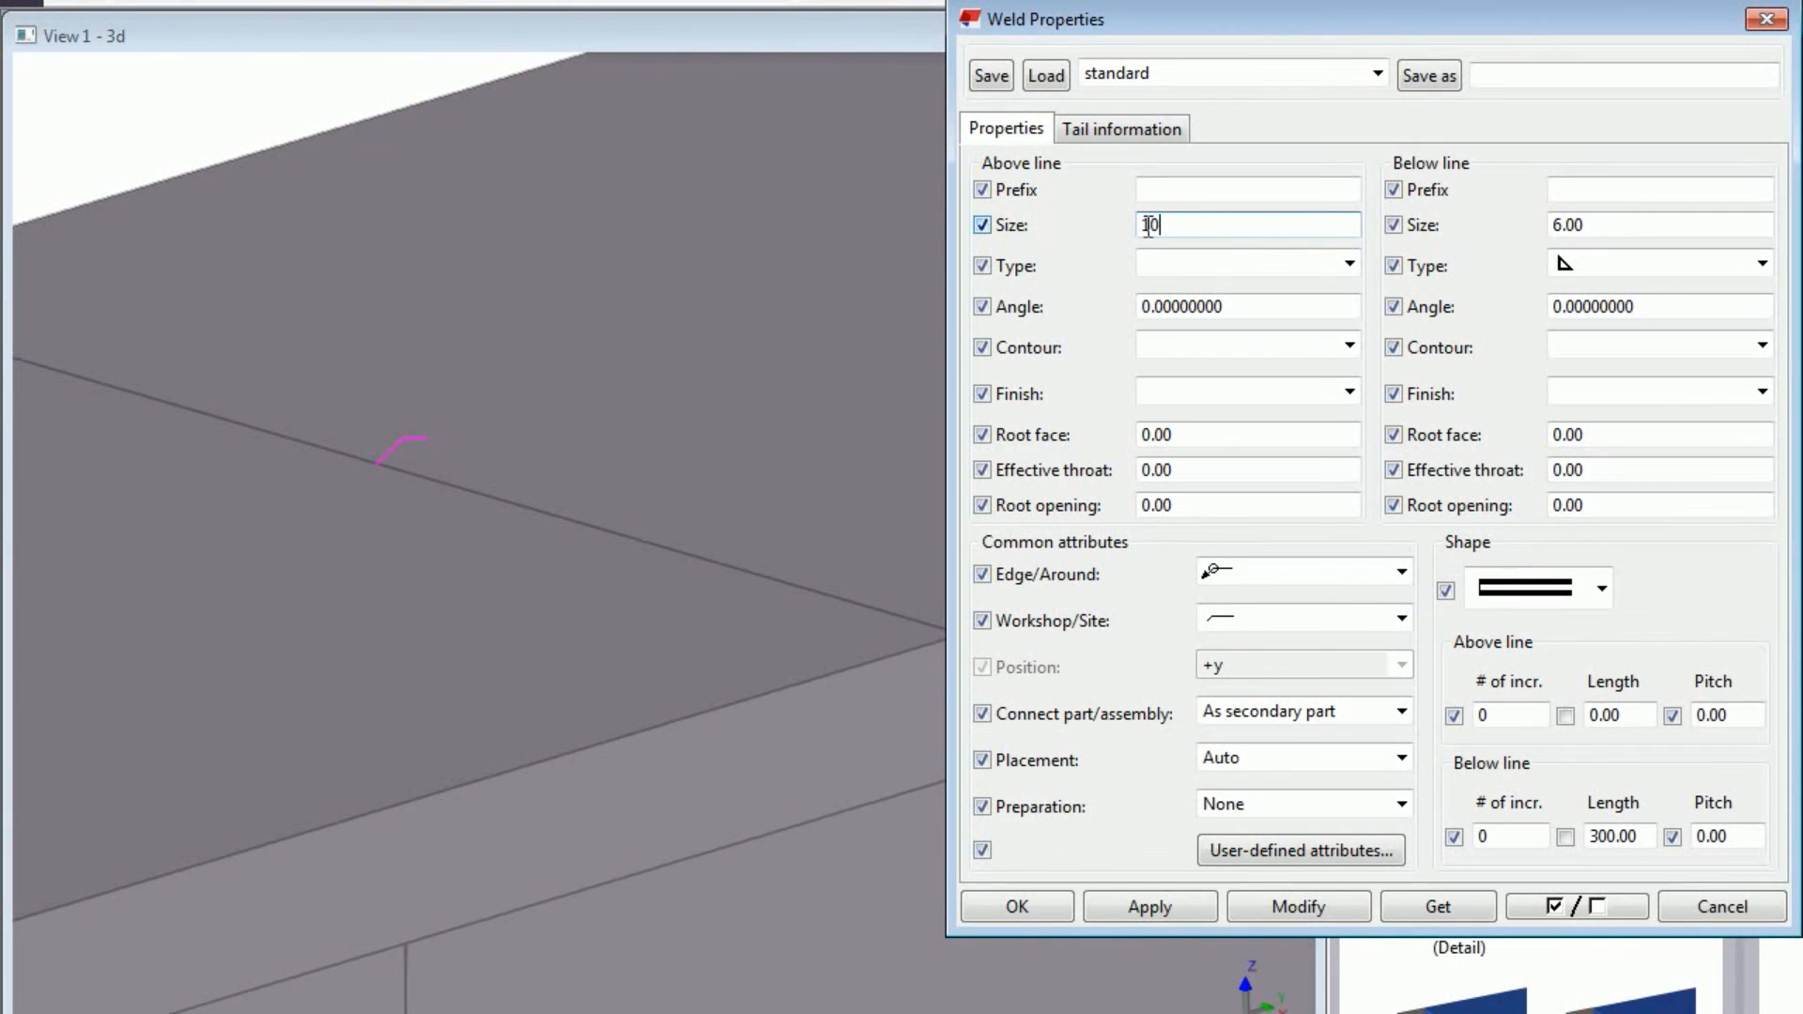
{"action": "left_click", "coordinate": [1350, 264]}
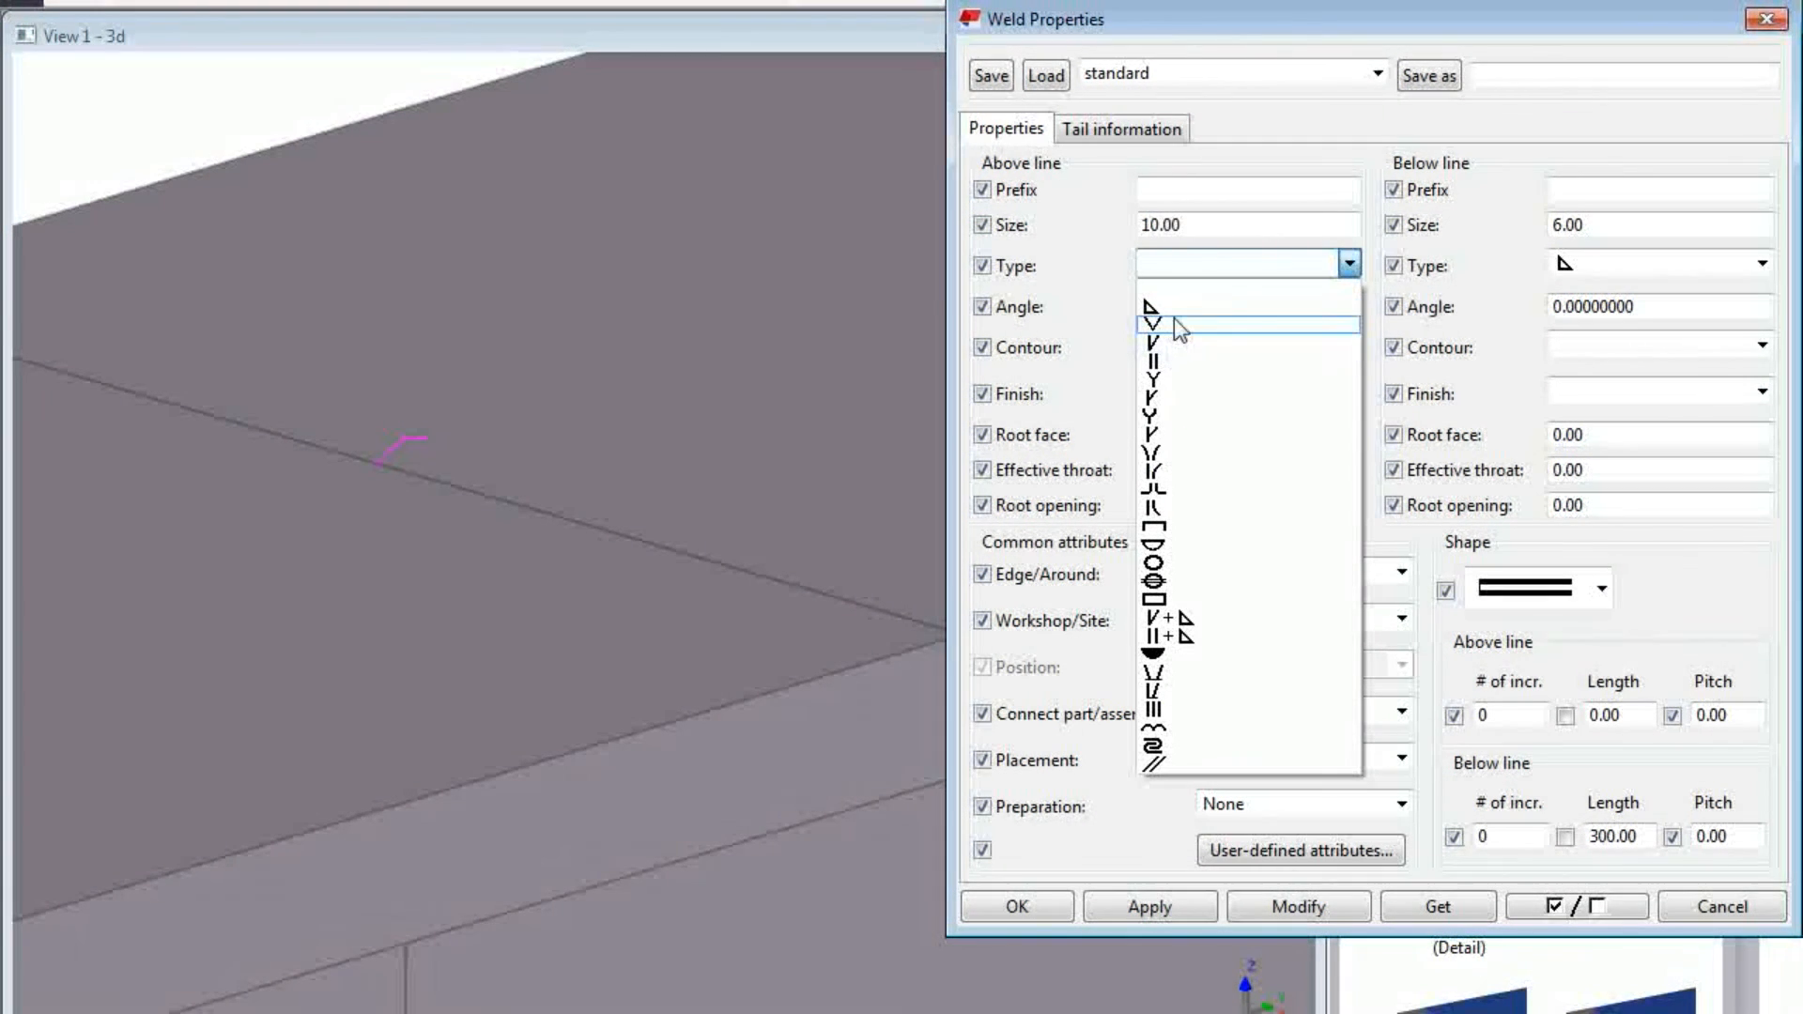
{"action": "left_click", "coordinate": [1163, 325]}
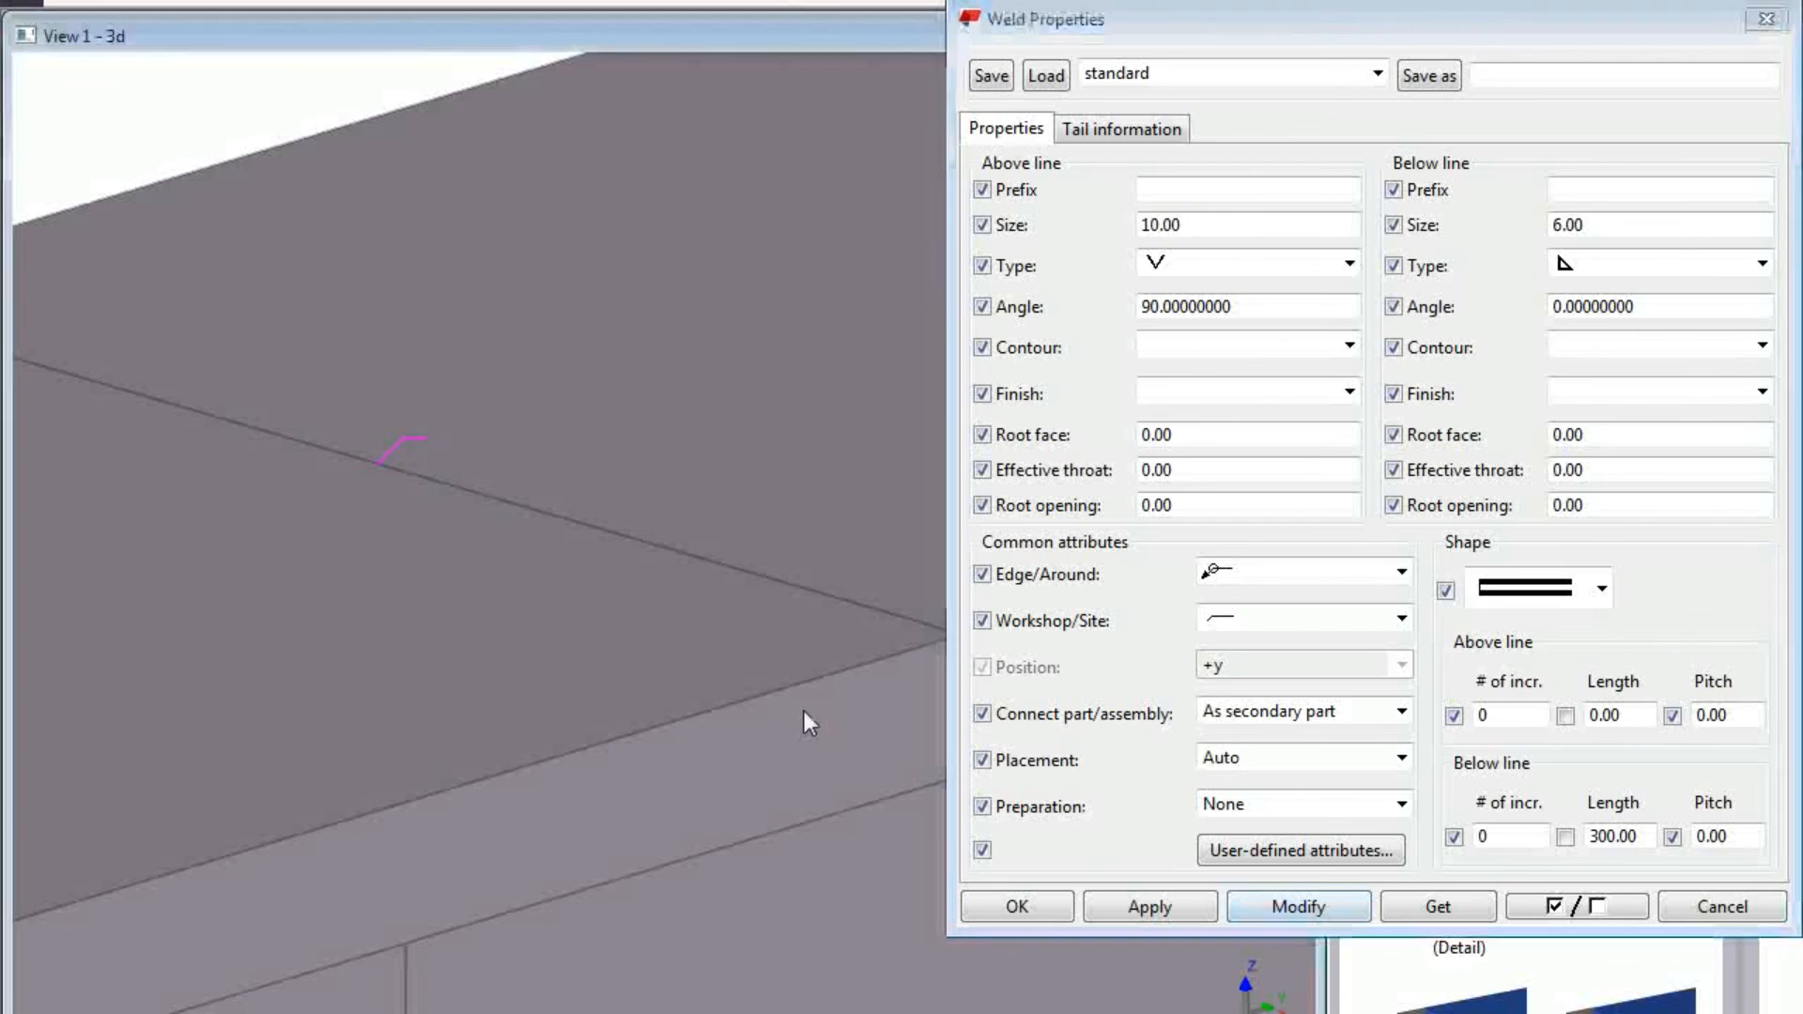
Make welds visible in the 3D view both in the model and in components, with the Exact - no weld mark representation.
{"action": "middle_click_drag", "start_coordinate": [804, 712], "coordinate": [627, 533]}
{"action": "scroll", "coordinate": [601, 488], "scroll_direction": "down", "scroll_amount": 2}
{"action": "double_click", "coordinate": [426, 208]}
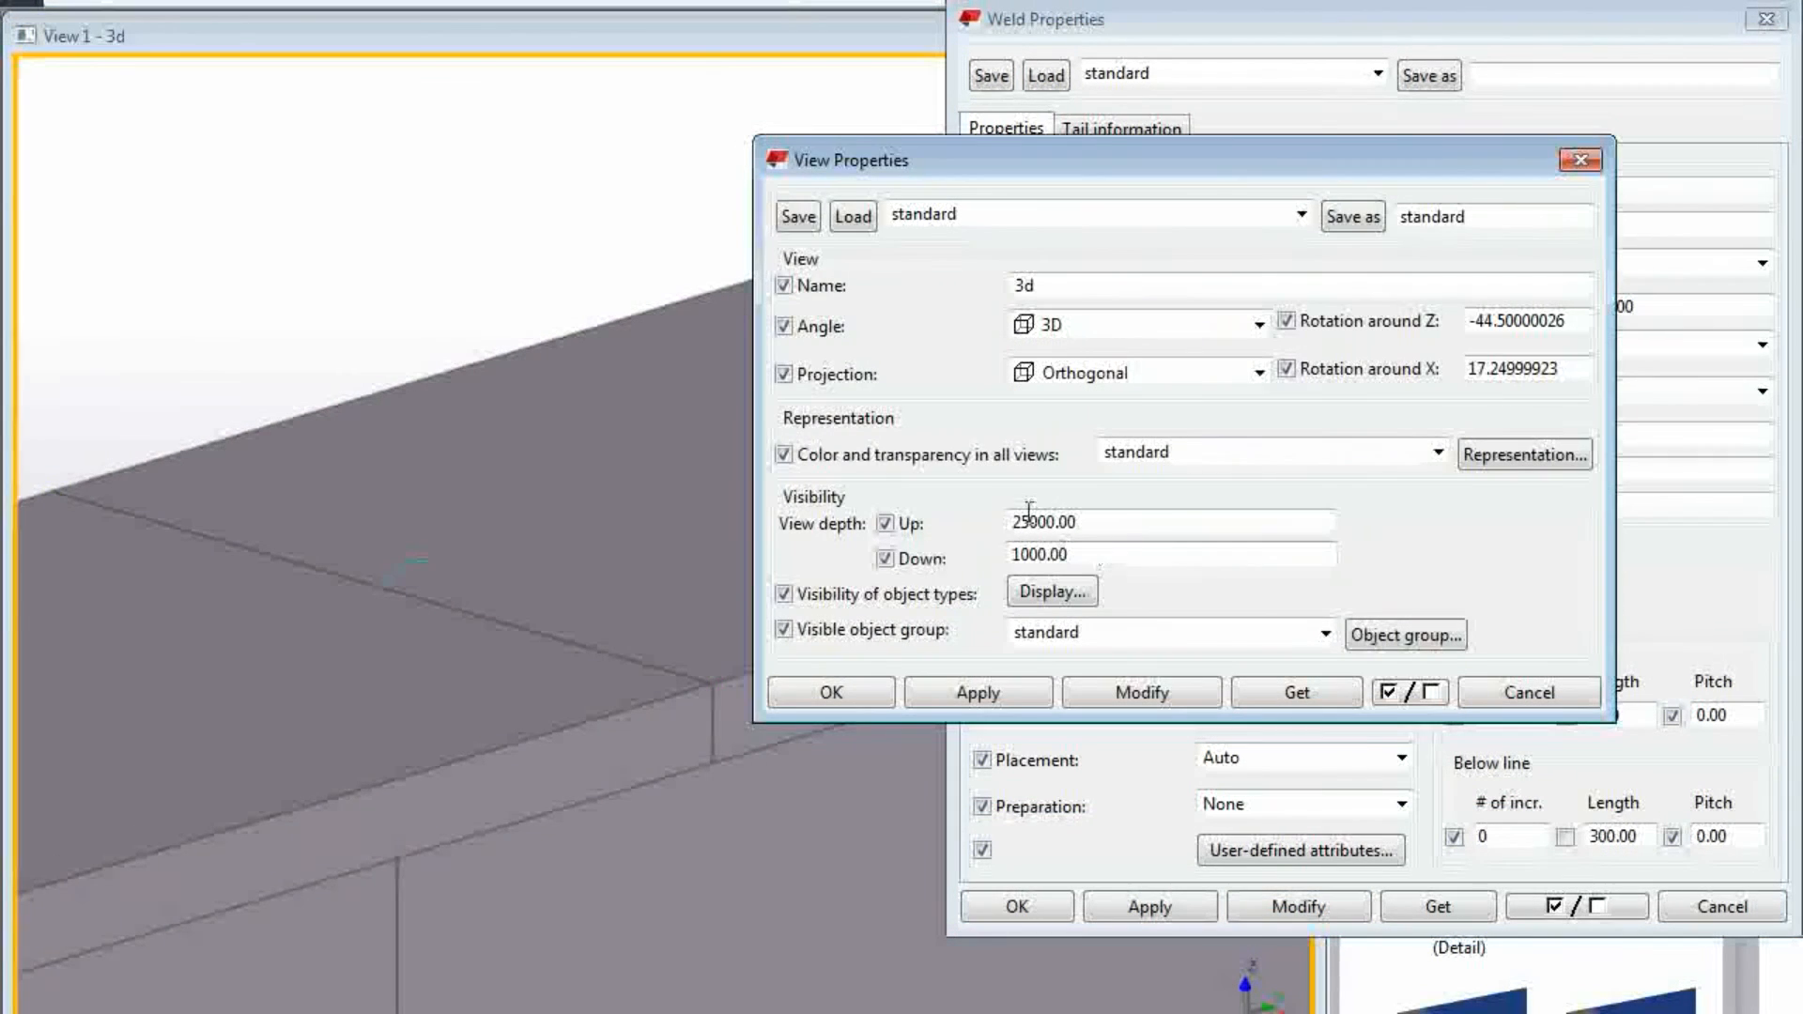
{"action": "left_click", "coordinate": [1051, 592]}
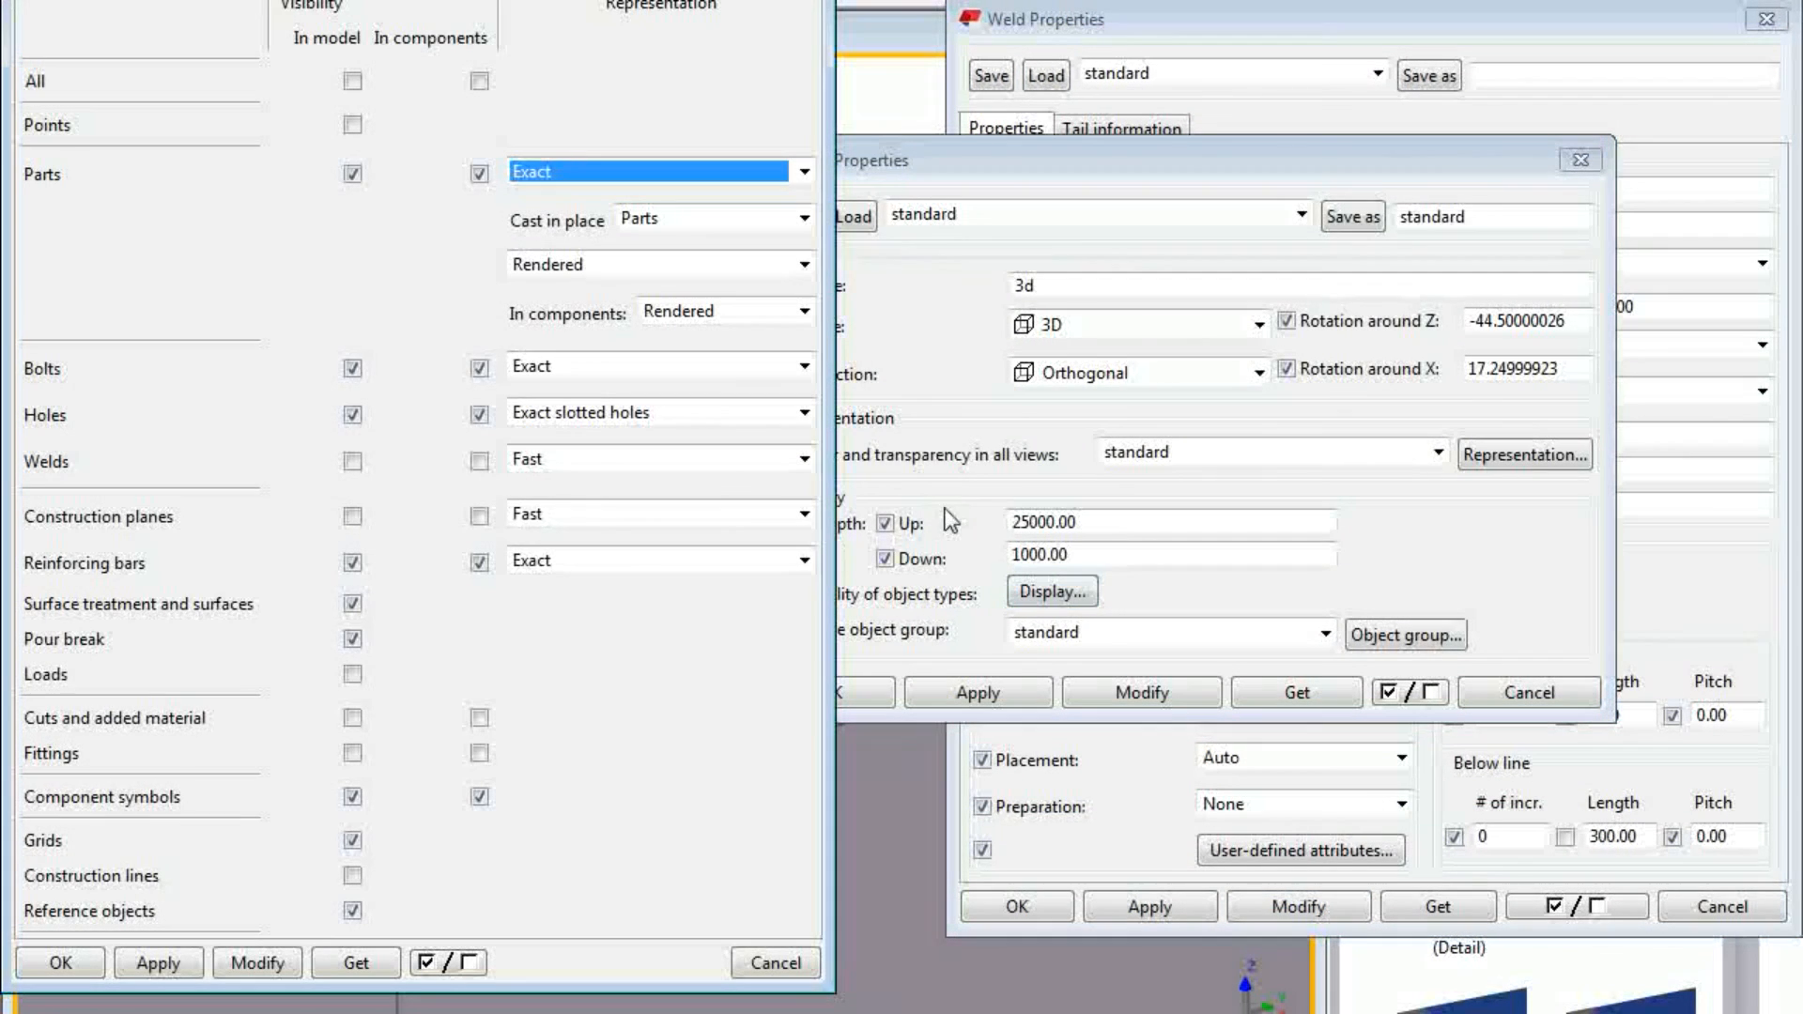
{"action": "left_click", "coordinate": [354, 463]}
{"action": "left_click", "coordinate": [561, 465]}
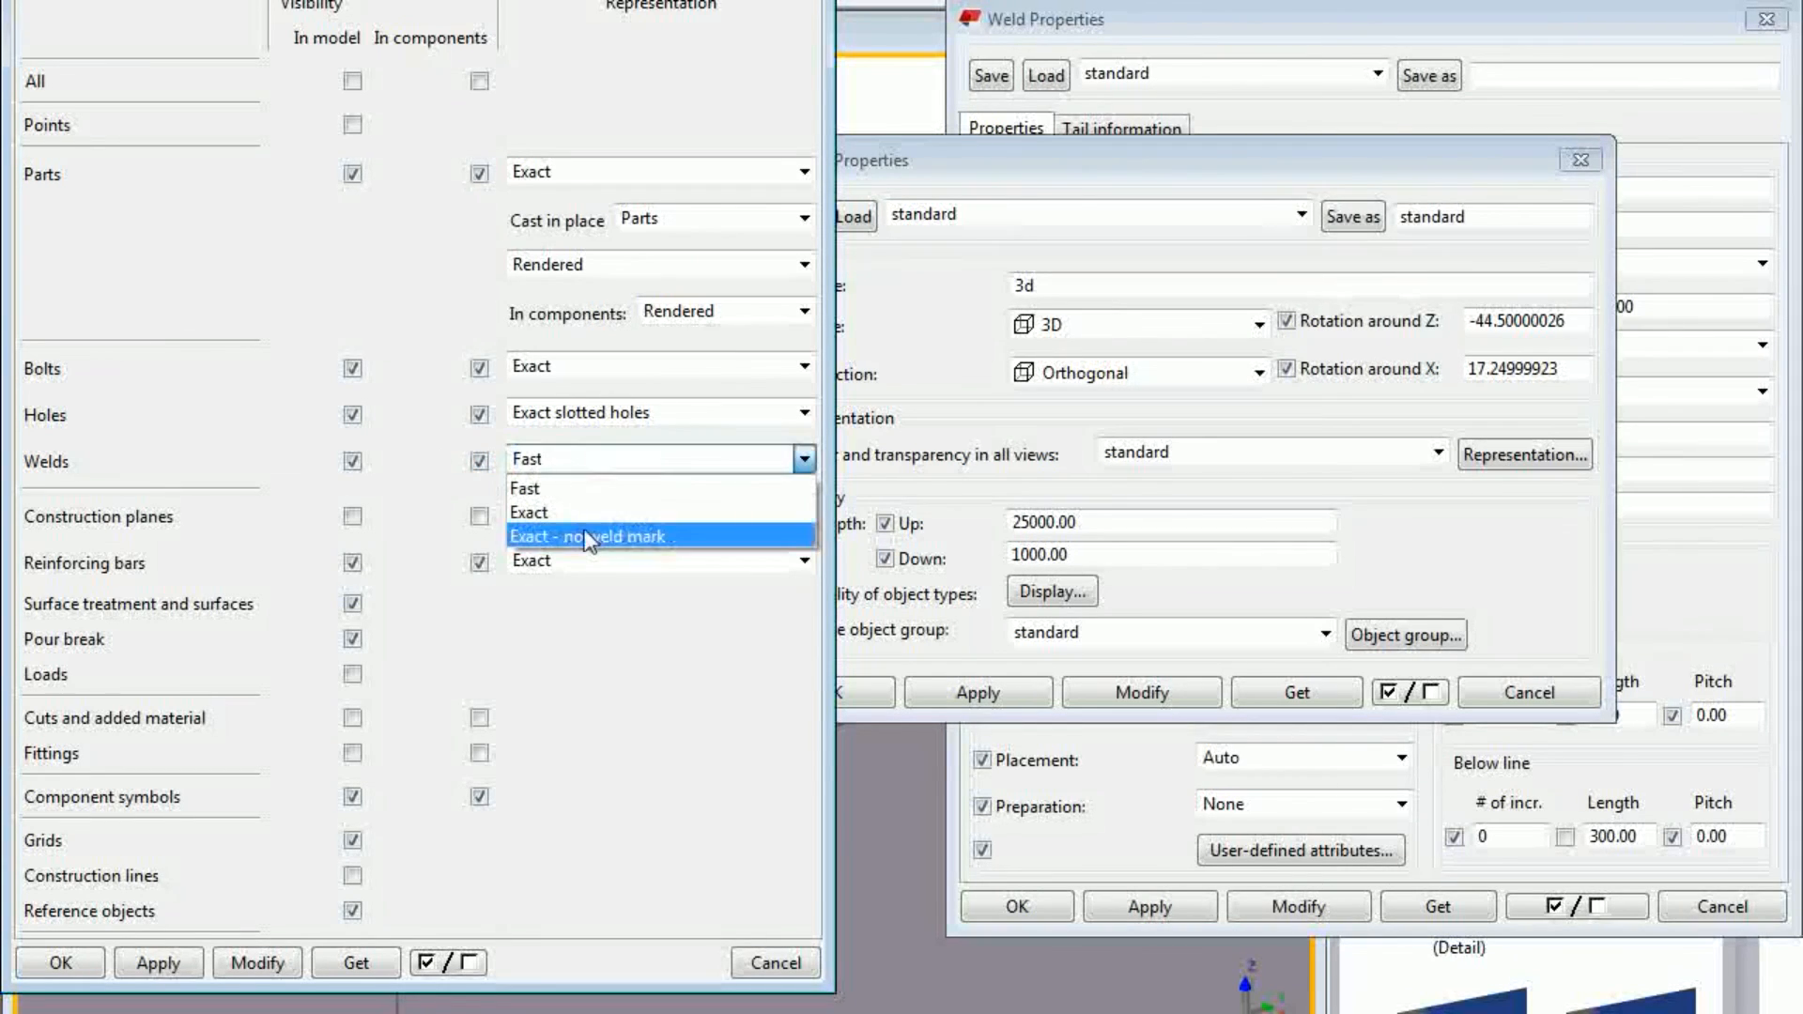
{"action": "left_click", "coordinate": [592, 537]}
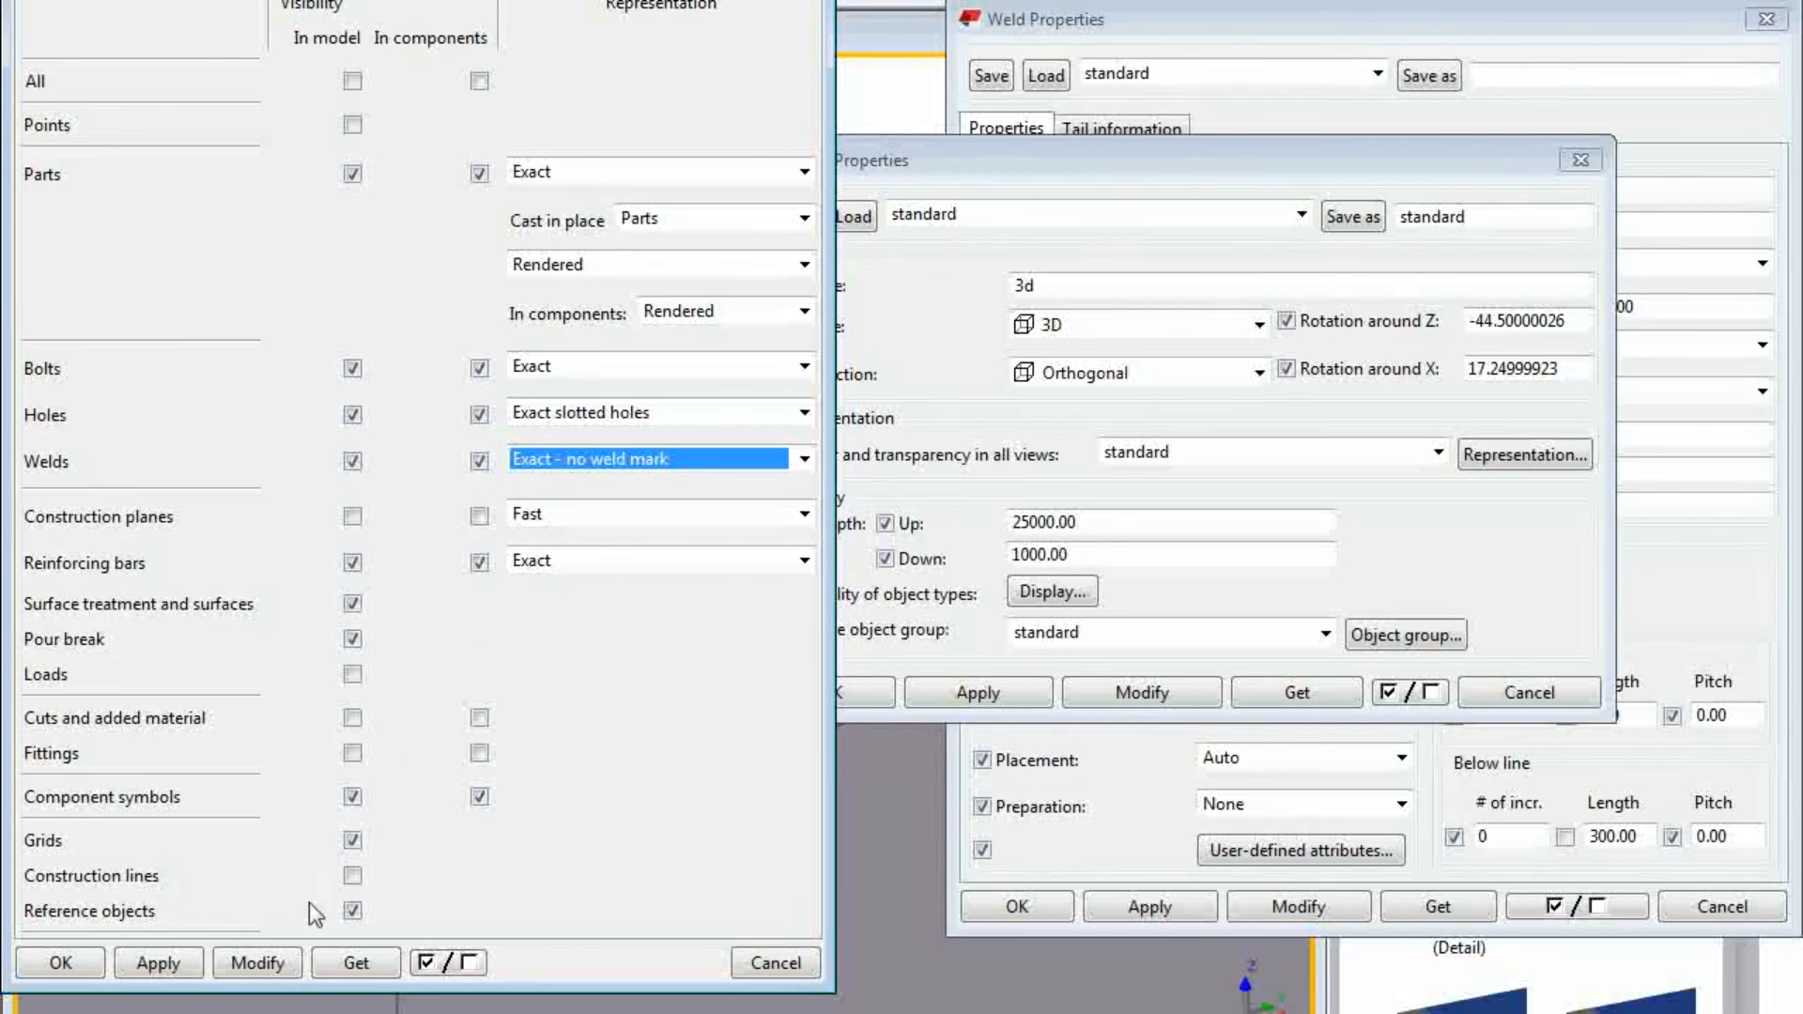
{"action": "left_click", "coordinate": [272, 973]}
{"action": "left_click", "coordinate": [769, 970]}
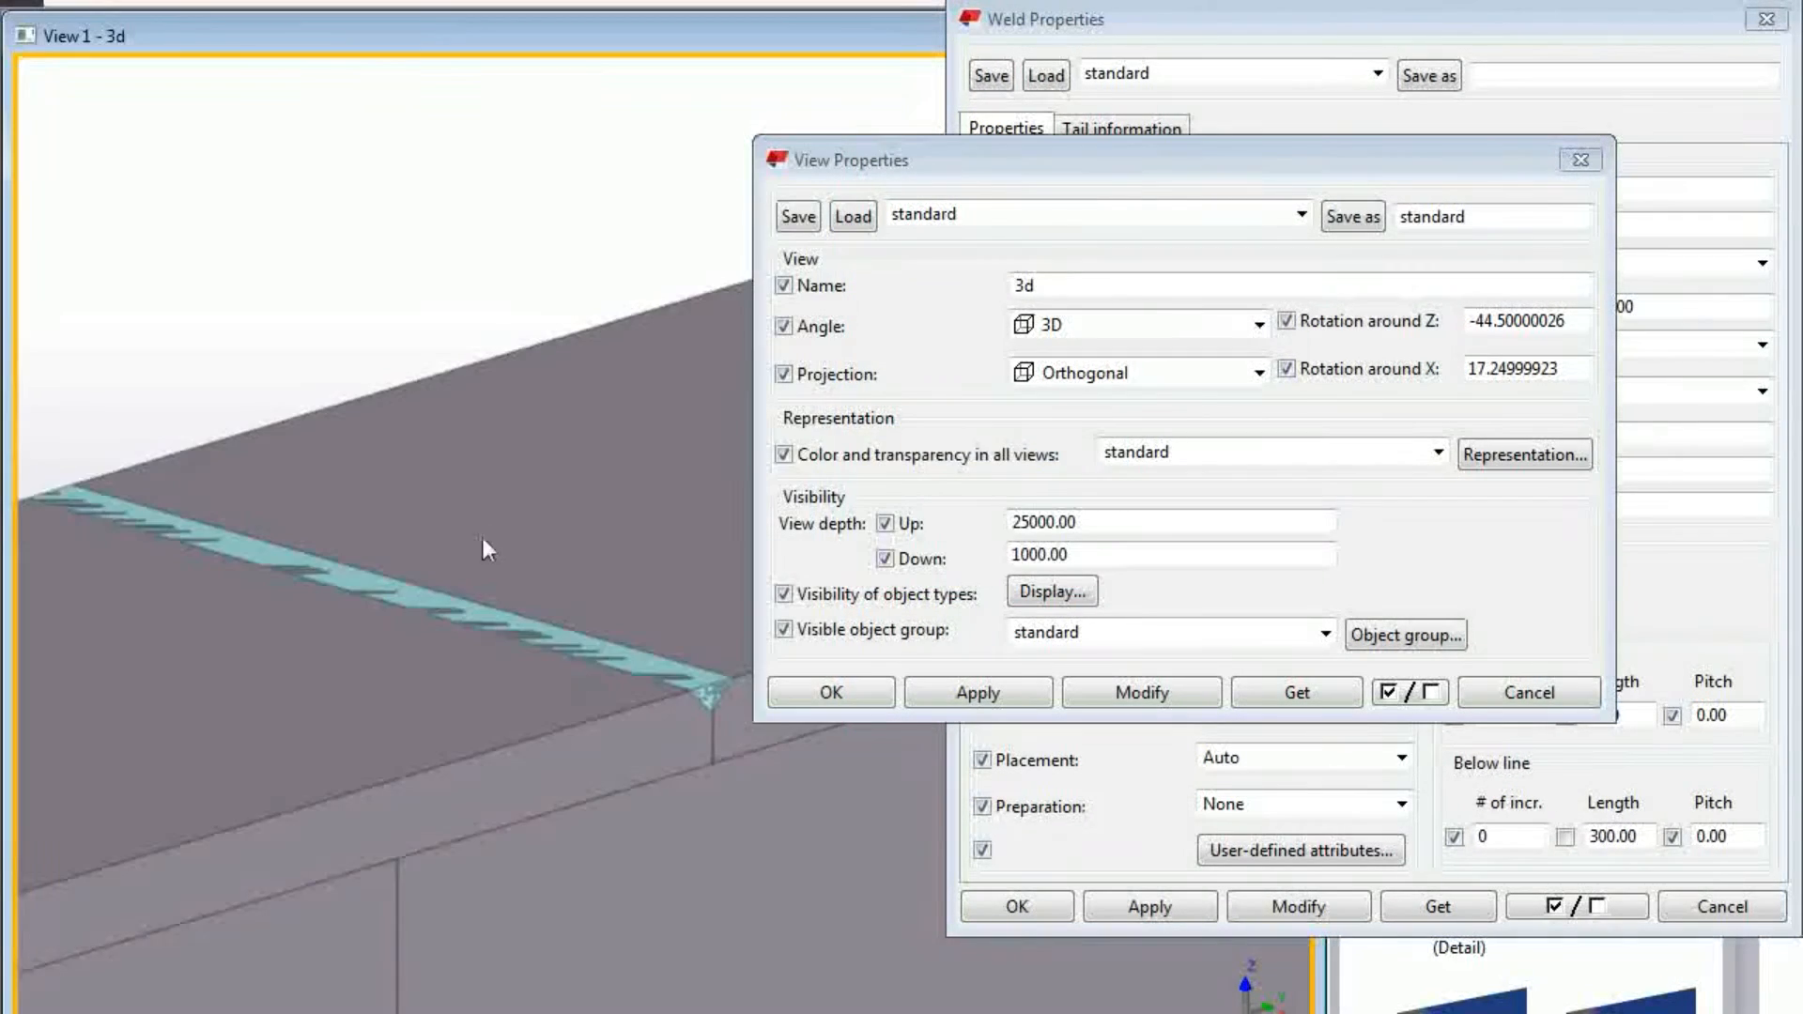
Set the flange weld's preparation to Auto and modify the weld.
{"action": "scroll", "coordinate": [578, 718], "scroll_direction": "up", "scroll_amount": 2}
{"action": "middle_click_drag", "start_coordinate": [754, 729], "coordinate": [343, 742]}
{"action": "scroll", "coordinate": [474, 728], "scroll_direction": "up", "scroll_amount": 3}
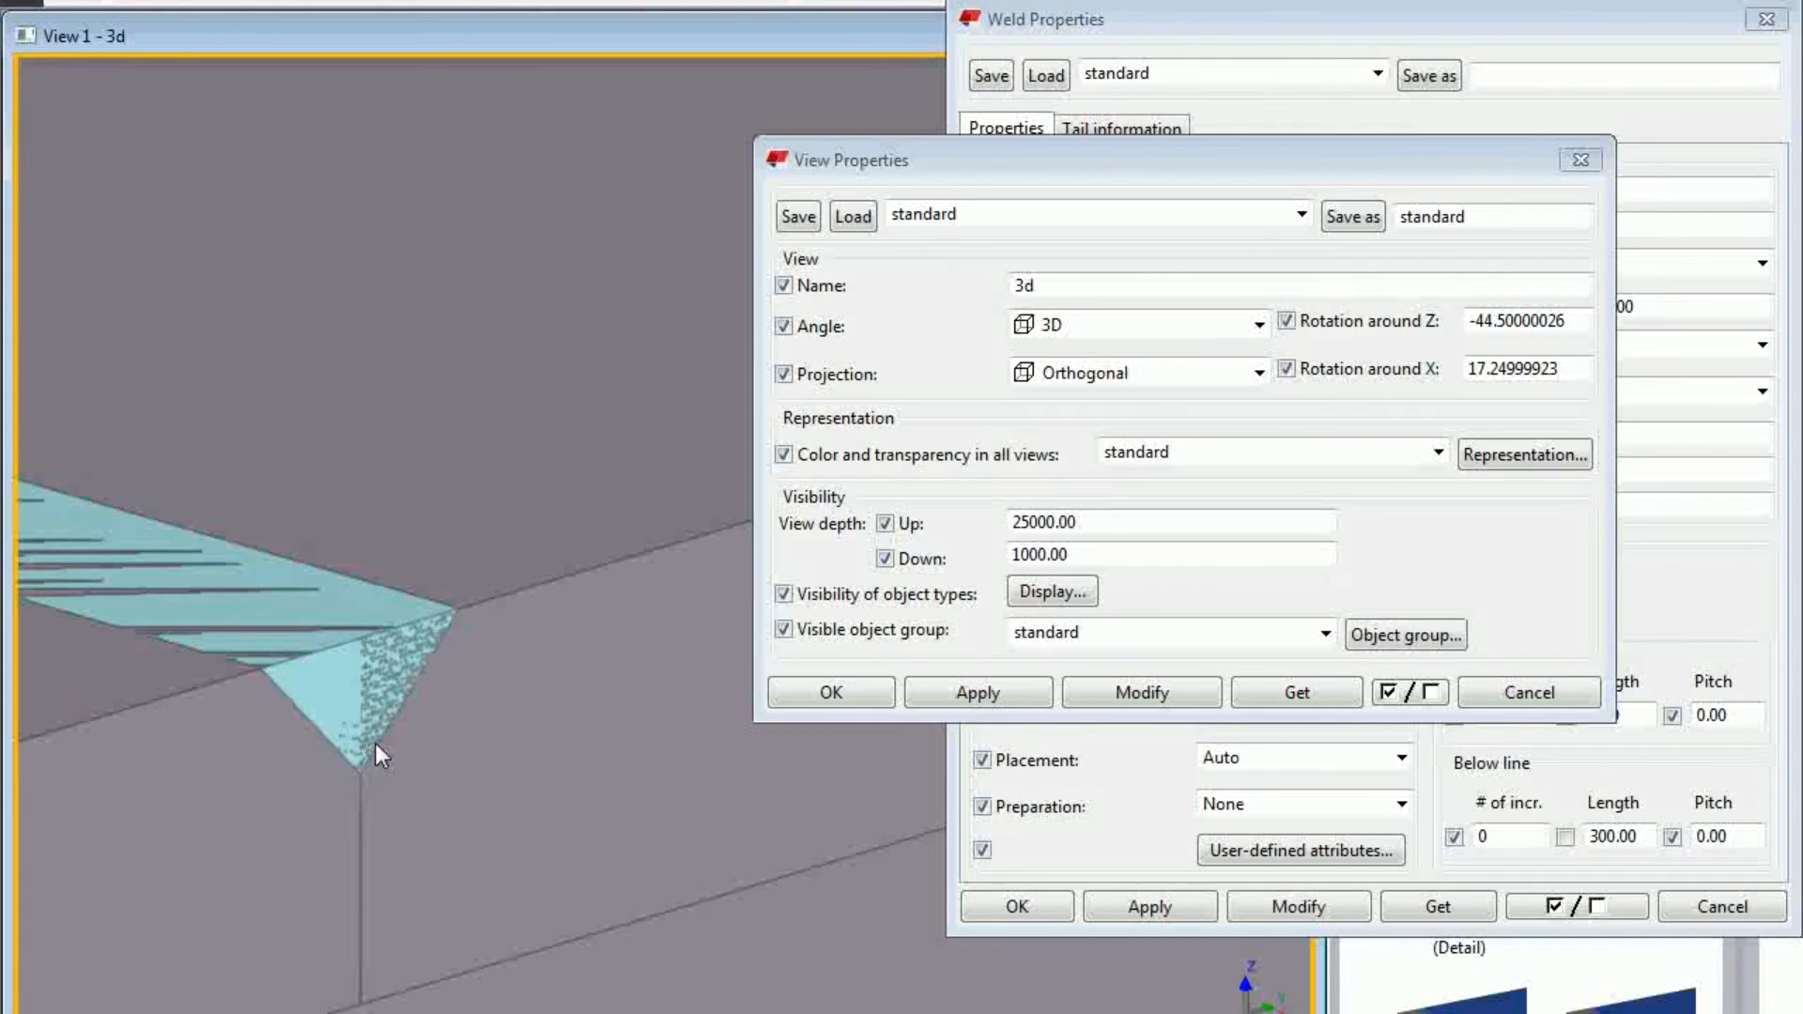
{"action": "left_click", "coordinate": [359, 655]}
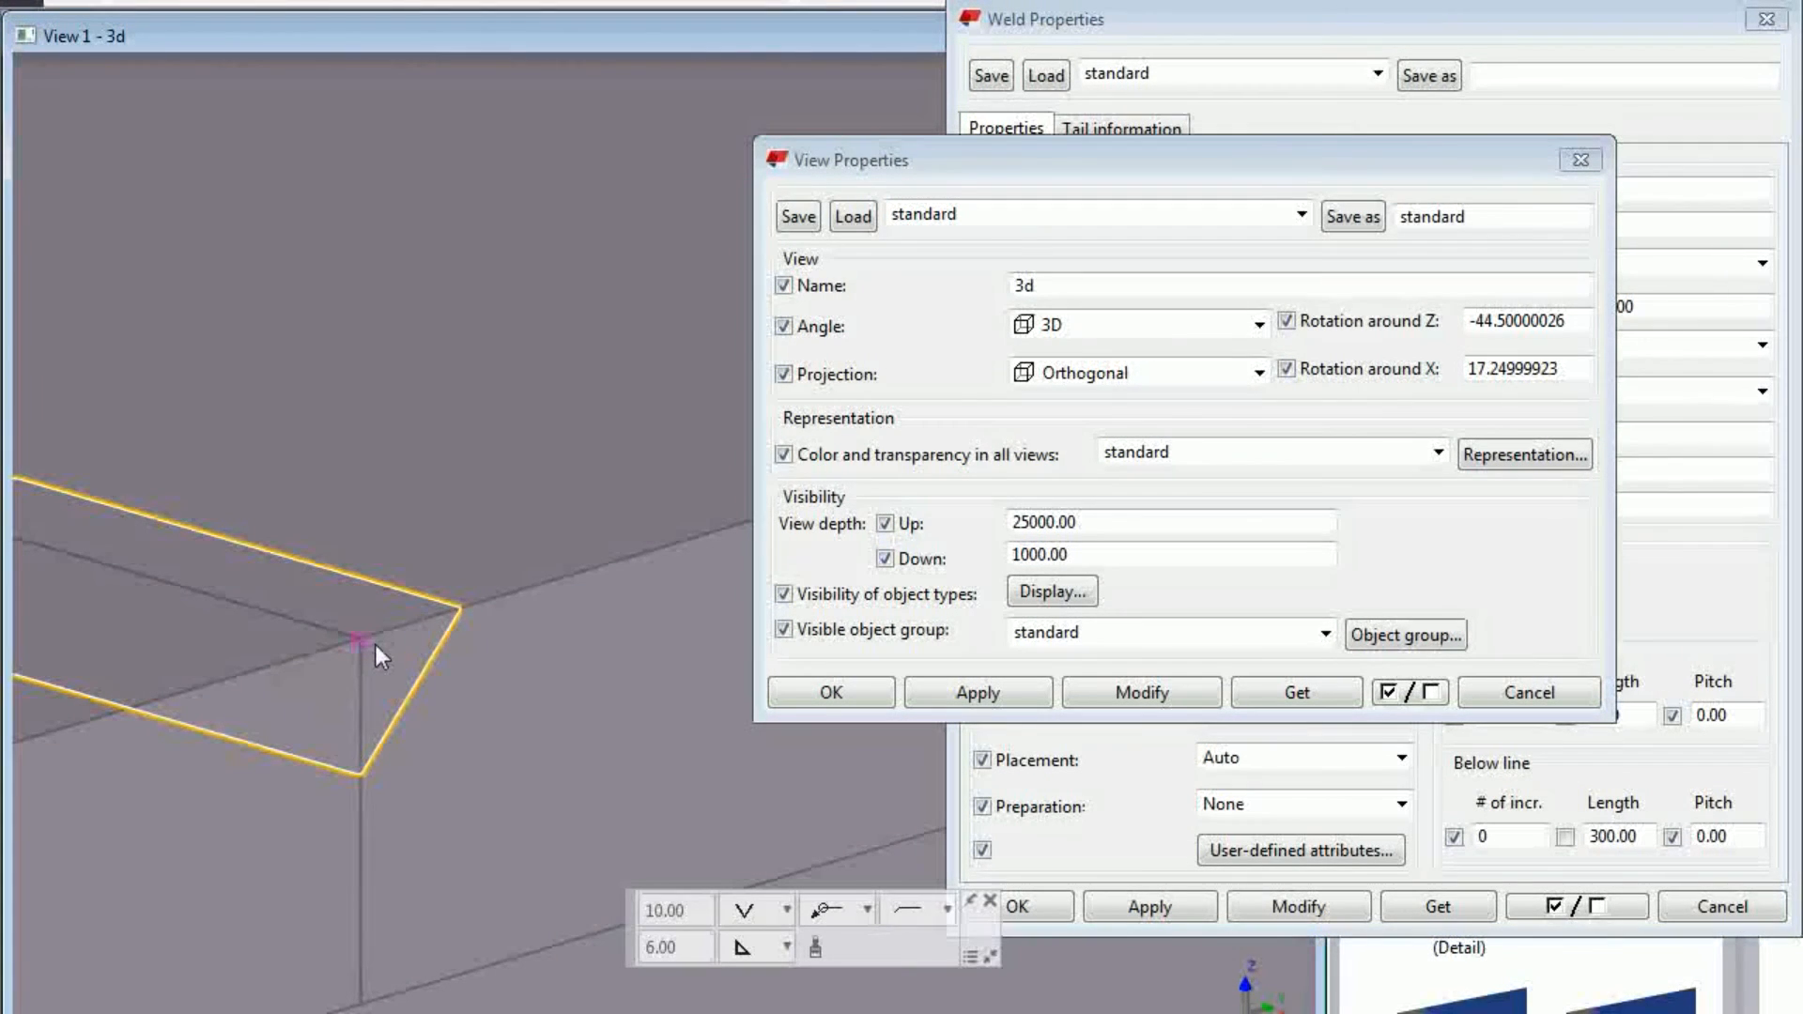
{"action": "double_click", "coordinate": [385, 639]}
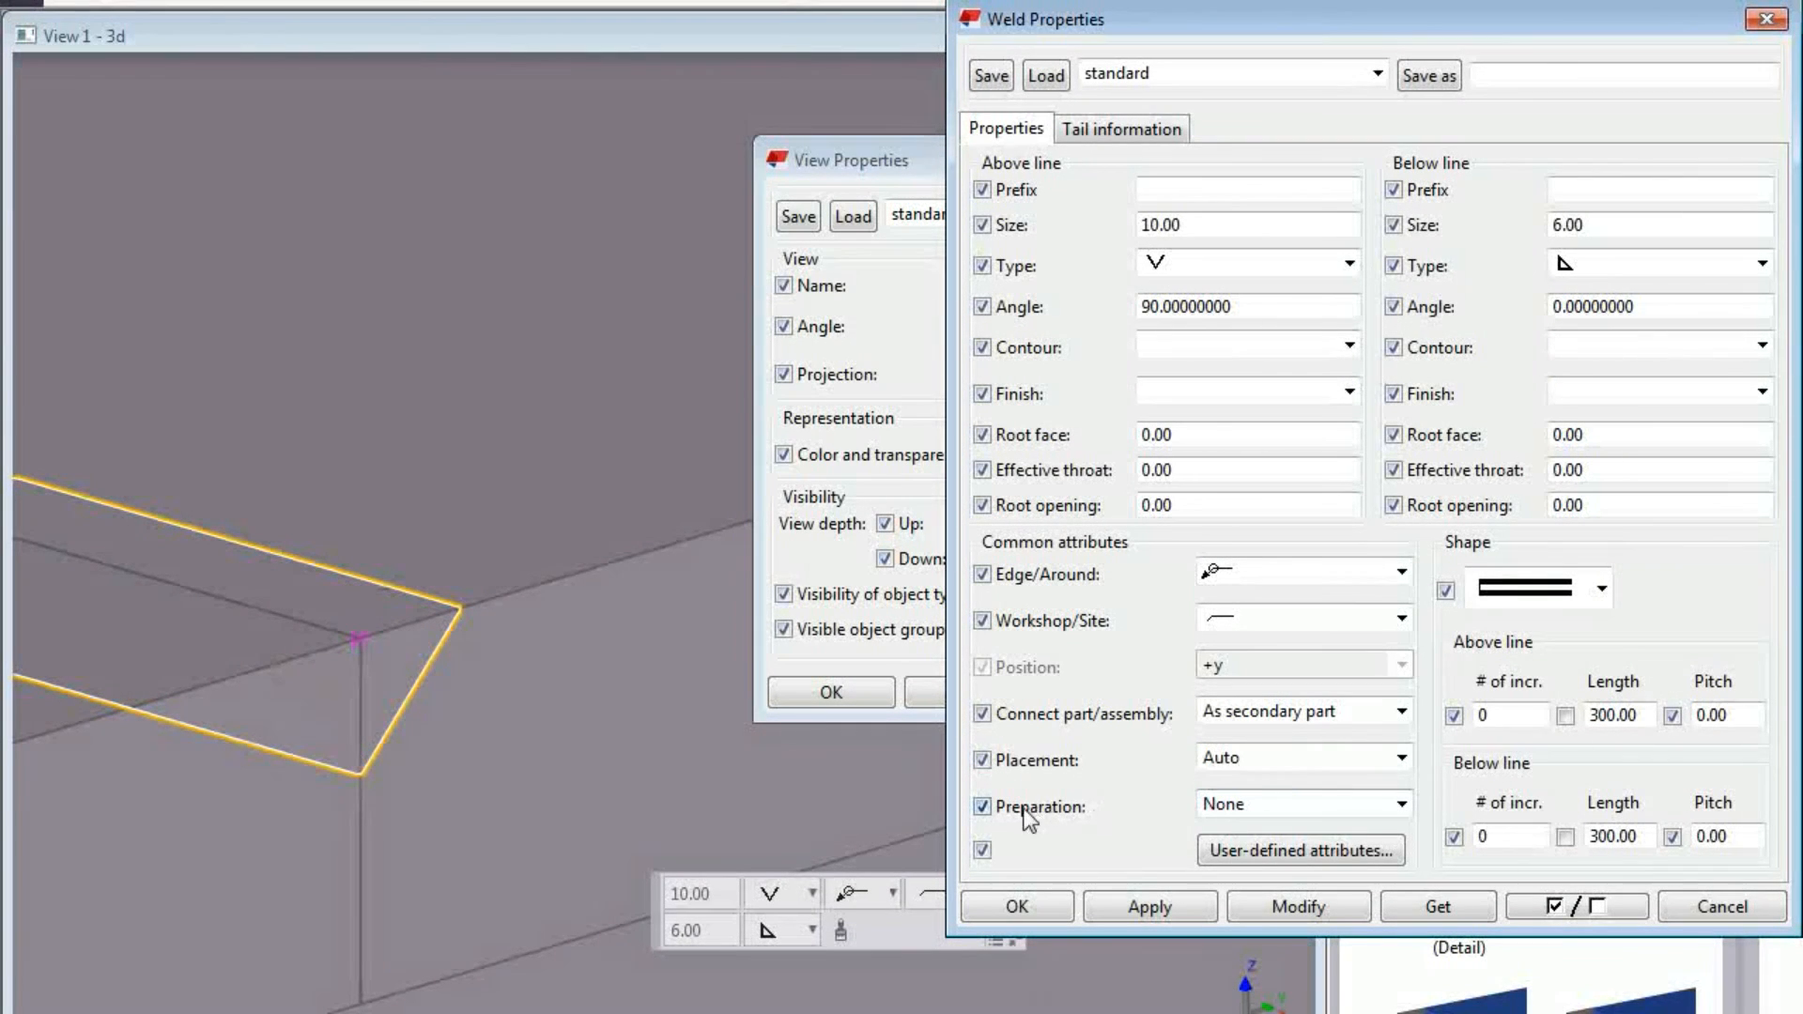
{"action": "left_click", "coordinate": [1357, 824]}
{"action": "left_click", "coordinate": [1240, 855]}
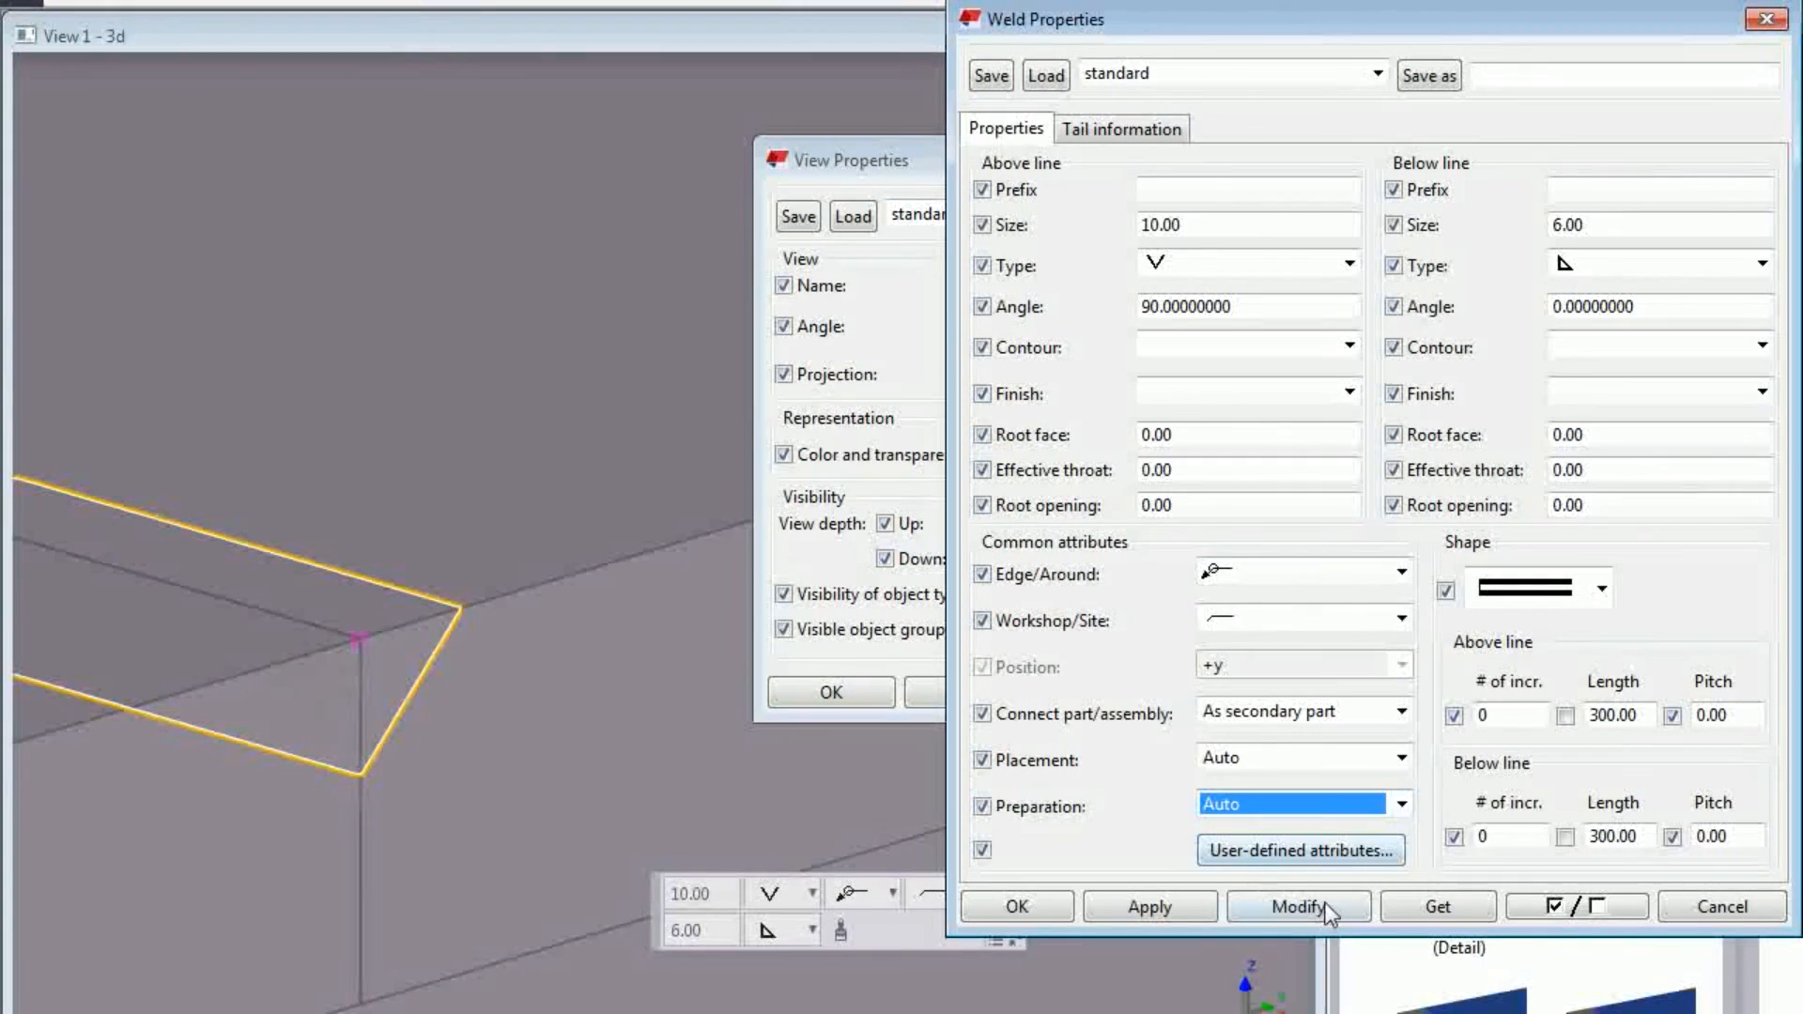
{"action": "left_click", "coordinate": [1311, 911]}
{"action": "left_click", "coordinate": [1694, 911]}
Examine the bevelled flange edges of both beams at the weld by selecting each beam in turn.
{"action": "scroll", "coordinate": [532, 483], "scroll_direction": "down", "scroll_amount": 4}
{"action": "middle_click_drag", "start_coordinate": [460, 366], "coordinate": [470, 427]}
{"action": "scroll", "coordinate": [606, 621], "scroll_direction": "up", "scroll_amount": 1}
{"action": "left_click", "coordinate": [554, 646]}
{"action": "scroll", "coordinate": [519, 658], "scroll_direction": "up", "scroll_amount": 2}
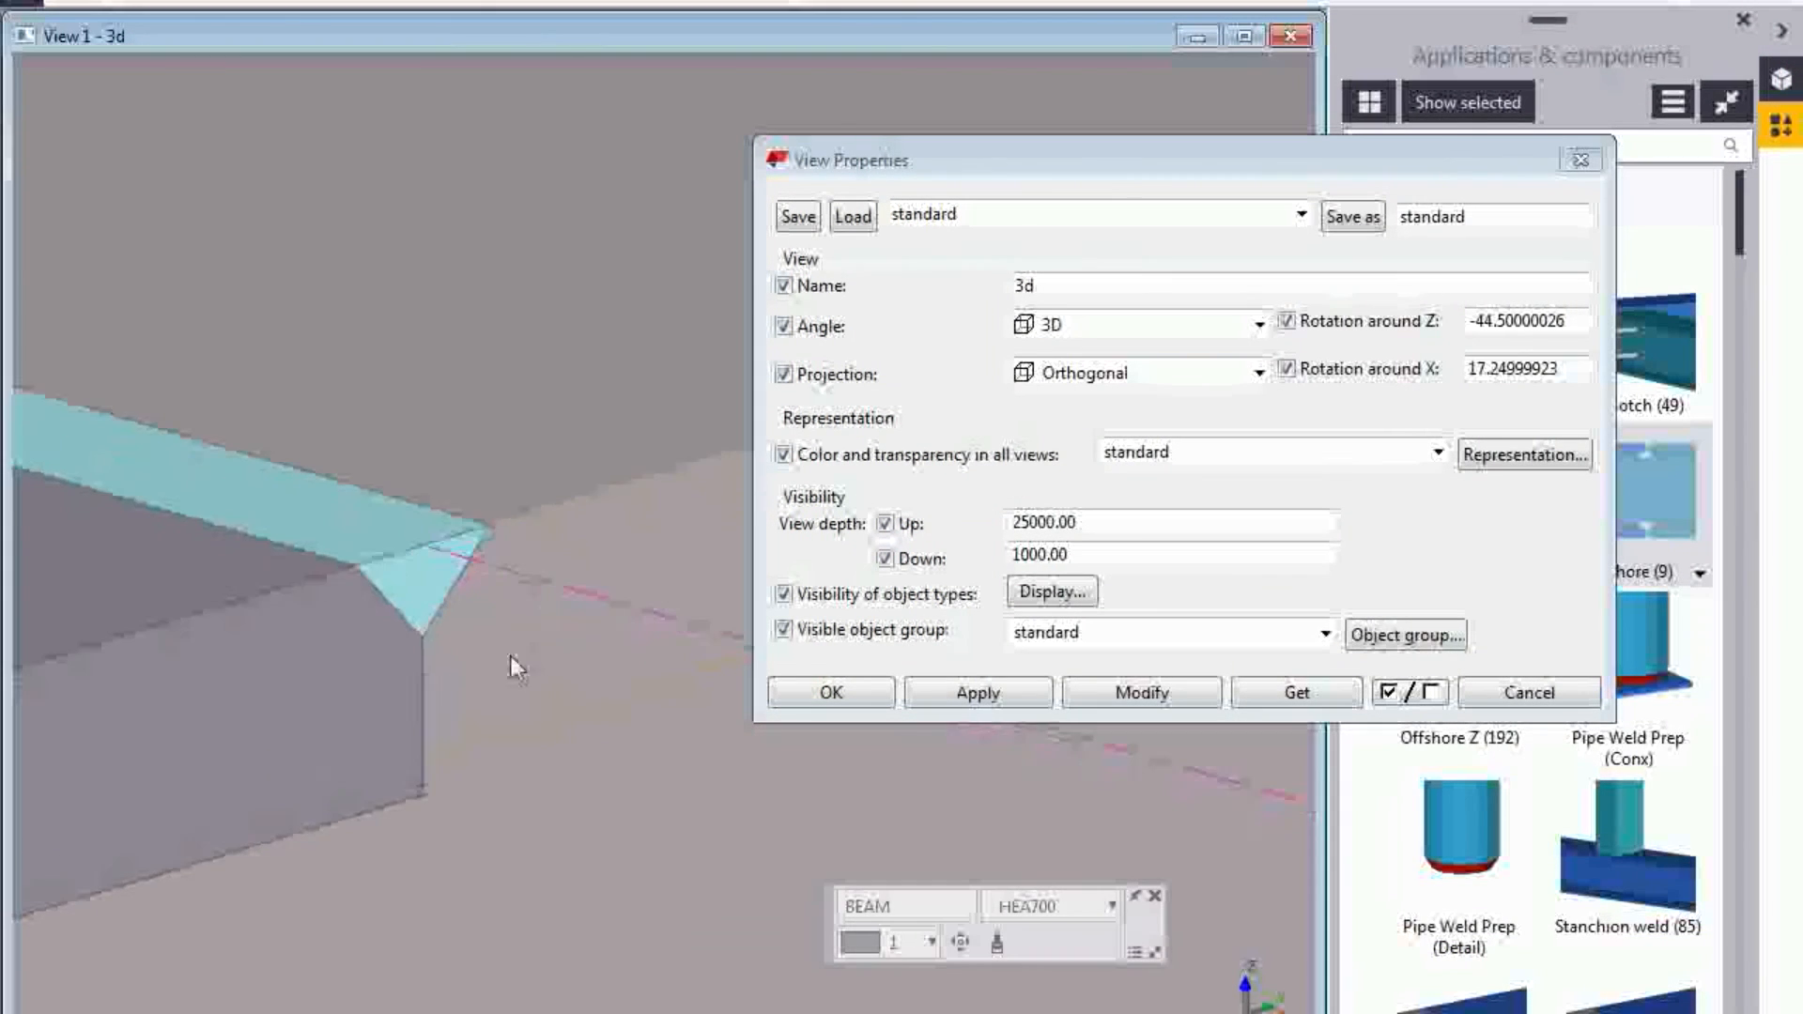
{"action": "left_click", "coordinate": [345, 680]}
{"action": "left_click", "coordinate": [662, 515]}
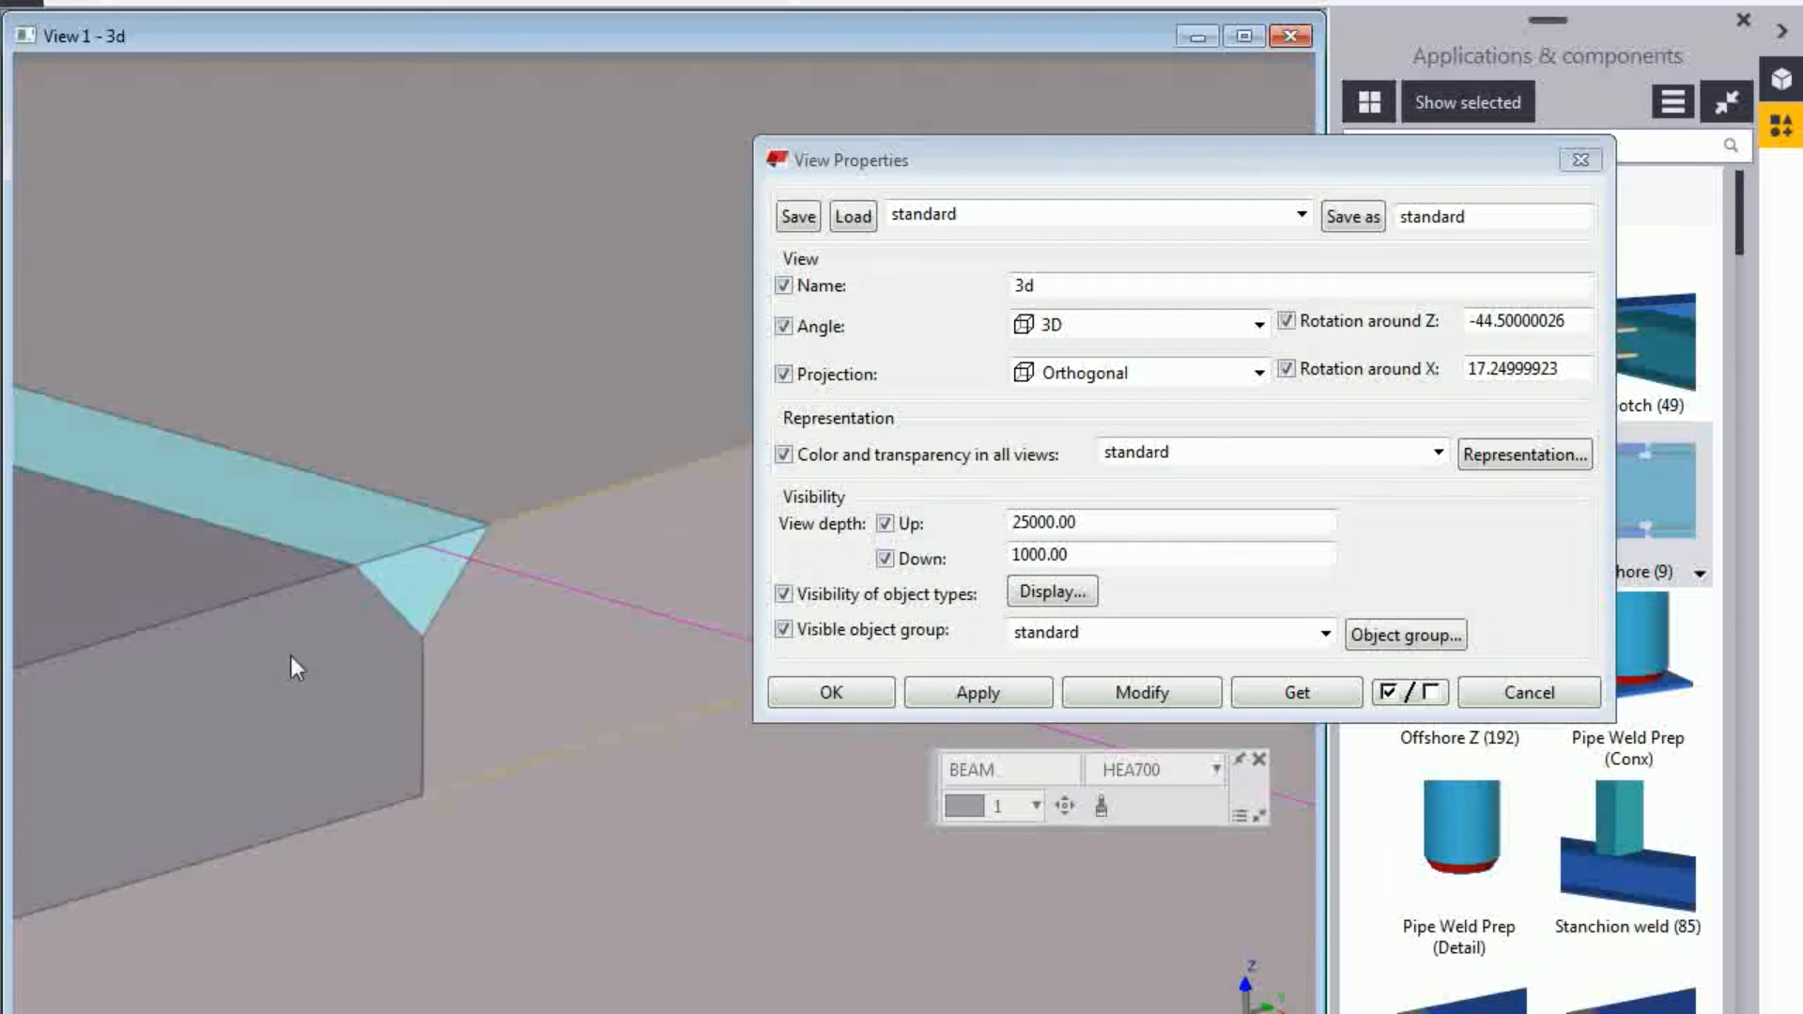
{"action": "left_click", "coordinate": [195, 661]}
{"action": "scroll", "coordinate": [207, 657], "scroll_direction": "down", "scroll_amount": 3}
{"action": "middle_click_drag", "start_coordinate": [382, 647], "coordinate": [601, 629]}
{"action": "scroll", "coordinate": [695, 563], "scroll_direction": "down", "scroll_amount": 3}
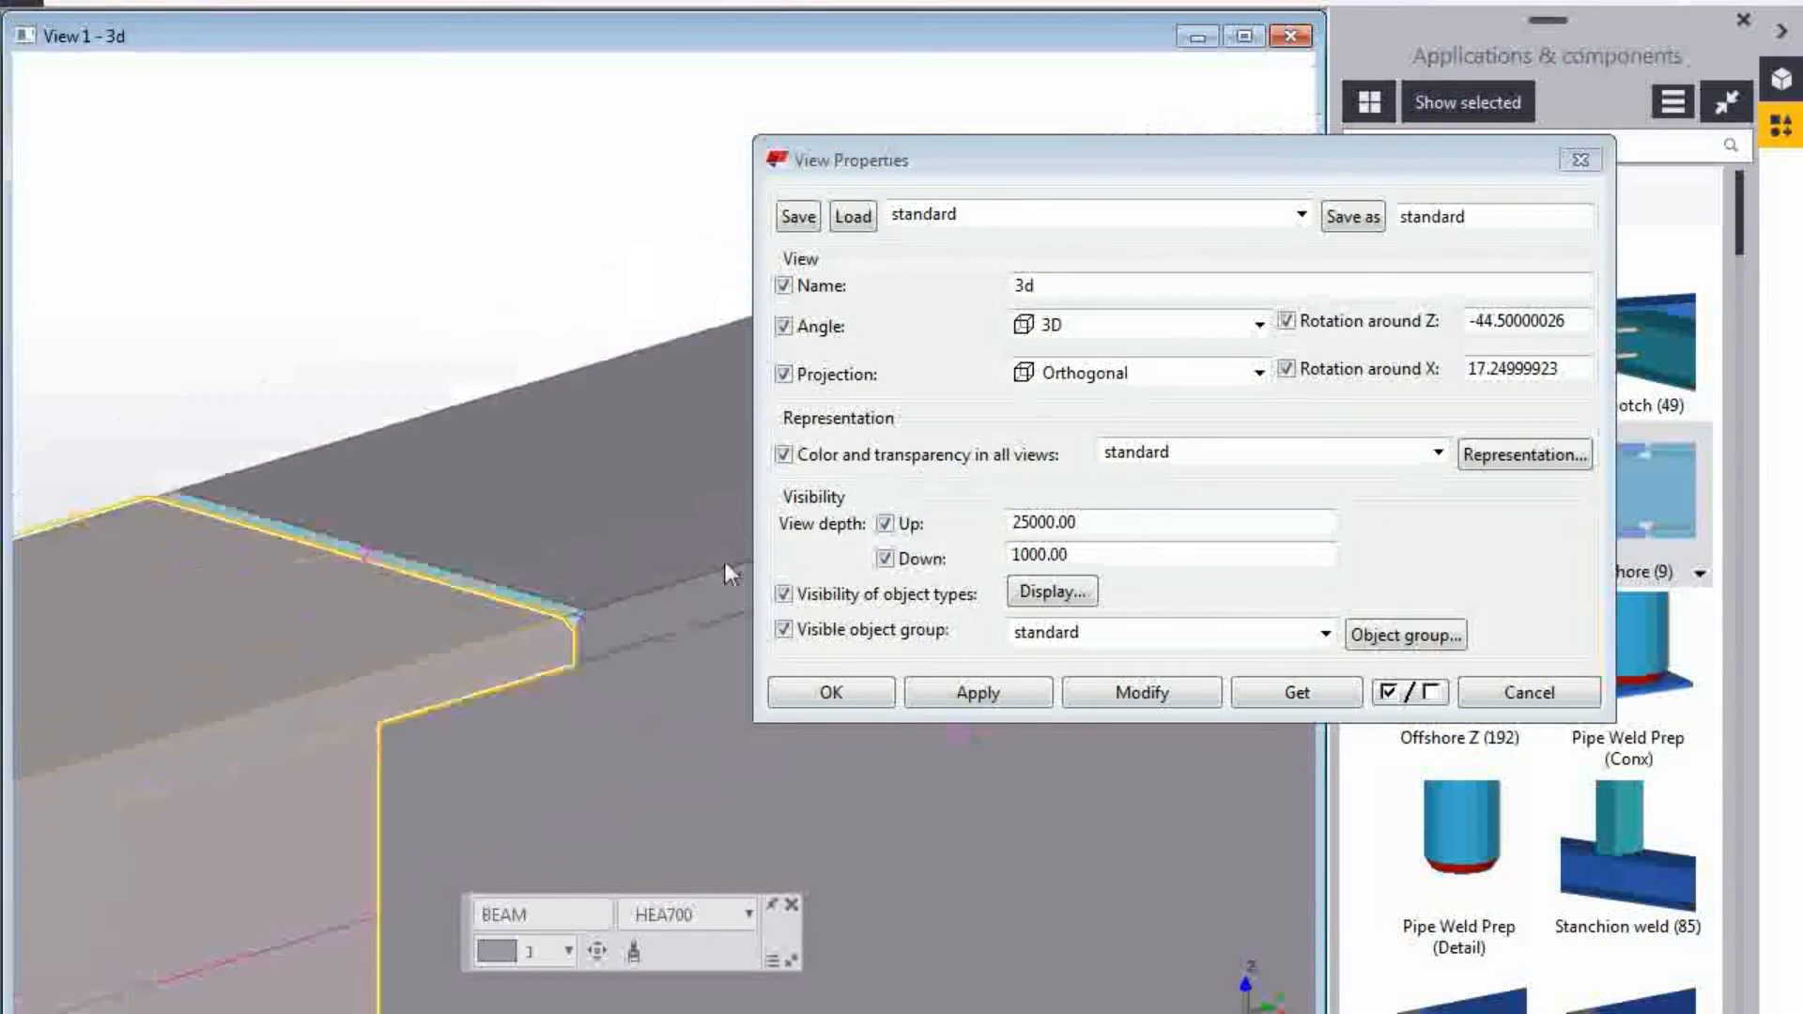
{"action": "middle_click_drag", "start_coordinate": [543, 532], "coordinate": [541, 438]}
{"action": "left_click", "coordinate": [395, 212]}
Examine the connection weld where the beams meet at the lower frame's corner.
{"action": "scroll", "coordinate": [395, 211], "scroll_direction": "down", "scroll_amount": 3}
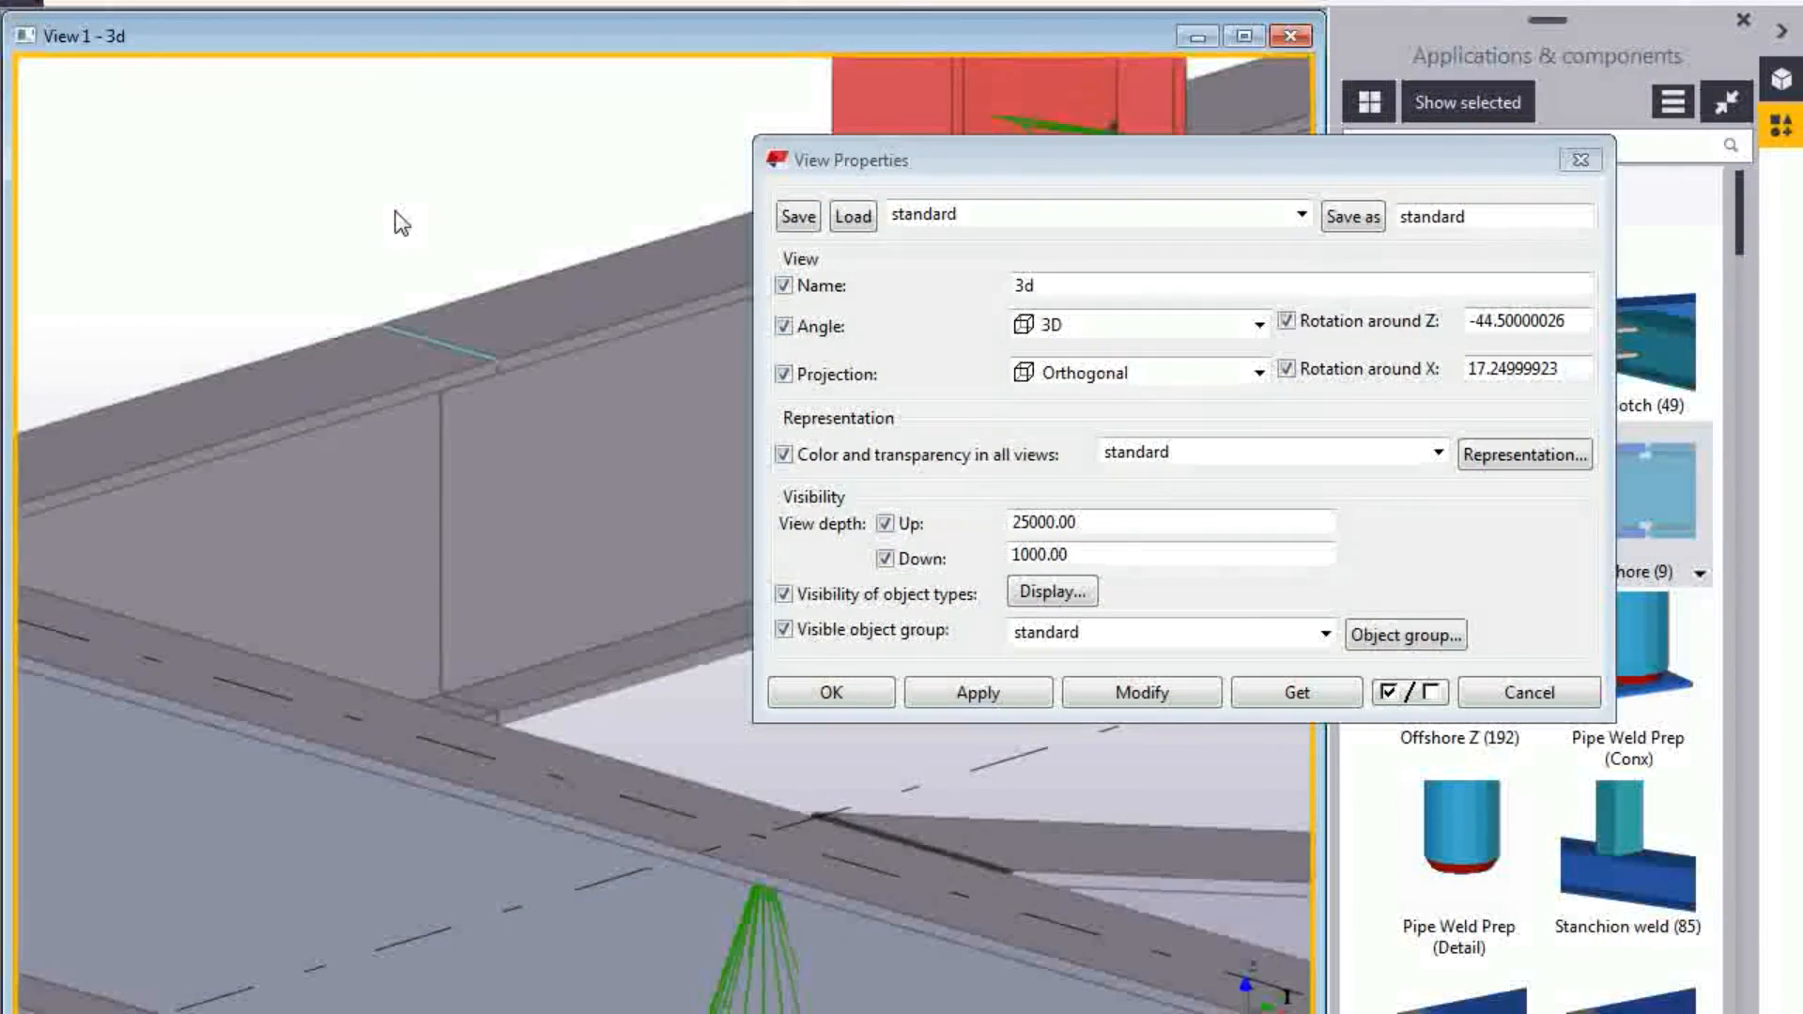
{"action": "scroll", "coordinate": [387, 212], "scroll_direction": "down", "scroll_amount": 1}
{"action": "scroll", "coordinate": [319, 545], "scroll_direction": "down", "scroll_amount": 2}
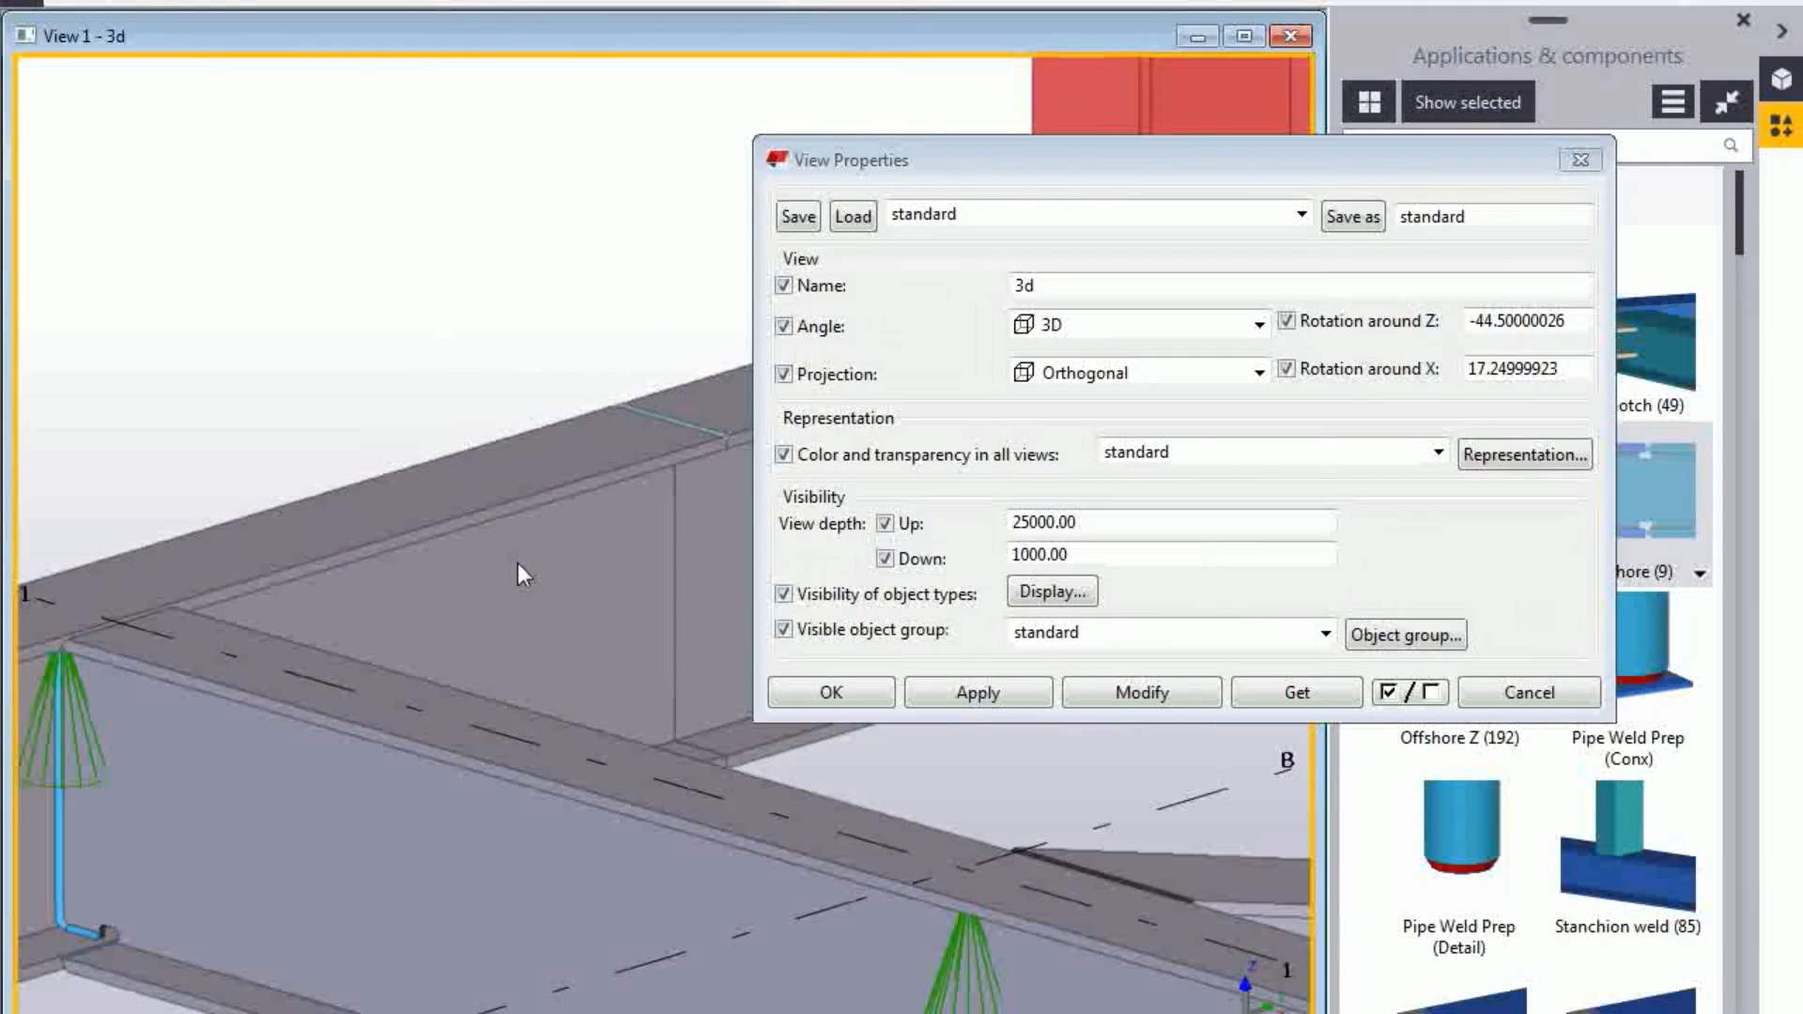
{"action": "scroll", "coordinate": [385, 666], "scroll_direction": "down", "scroll_amount": 1}
{"action": "middle_click_drag", "start_coordinate": [385, 667], "coordinate": [370, 861]}
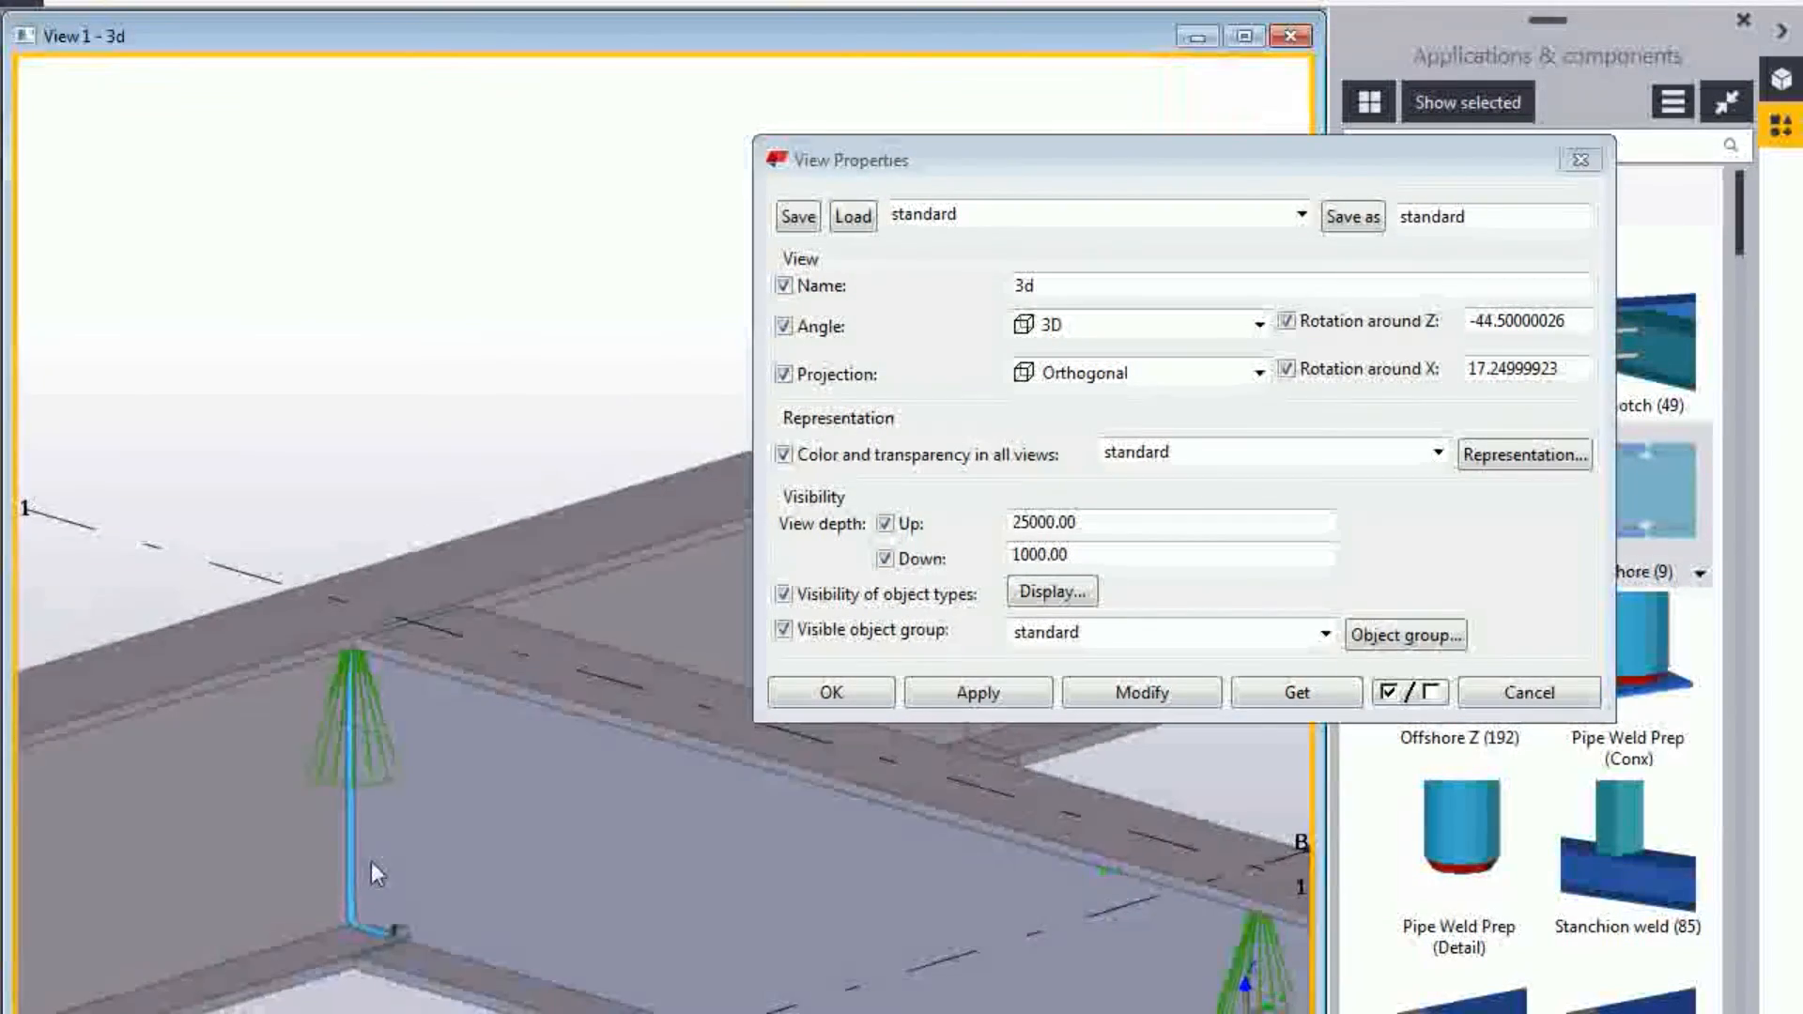
Close the view properties and inspect the weld and rat hole at the bottom of the corner joint.
{"action": "scroll", "coordinate": [385, 872], "scroll_direction": "up", "scroll_amount": 5}
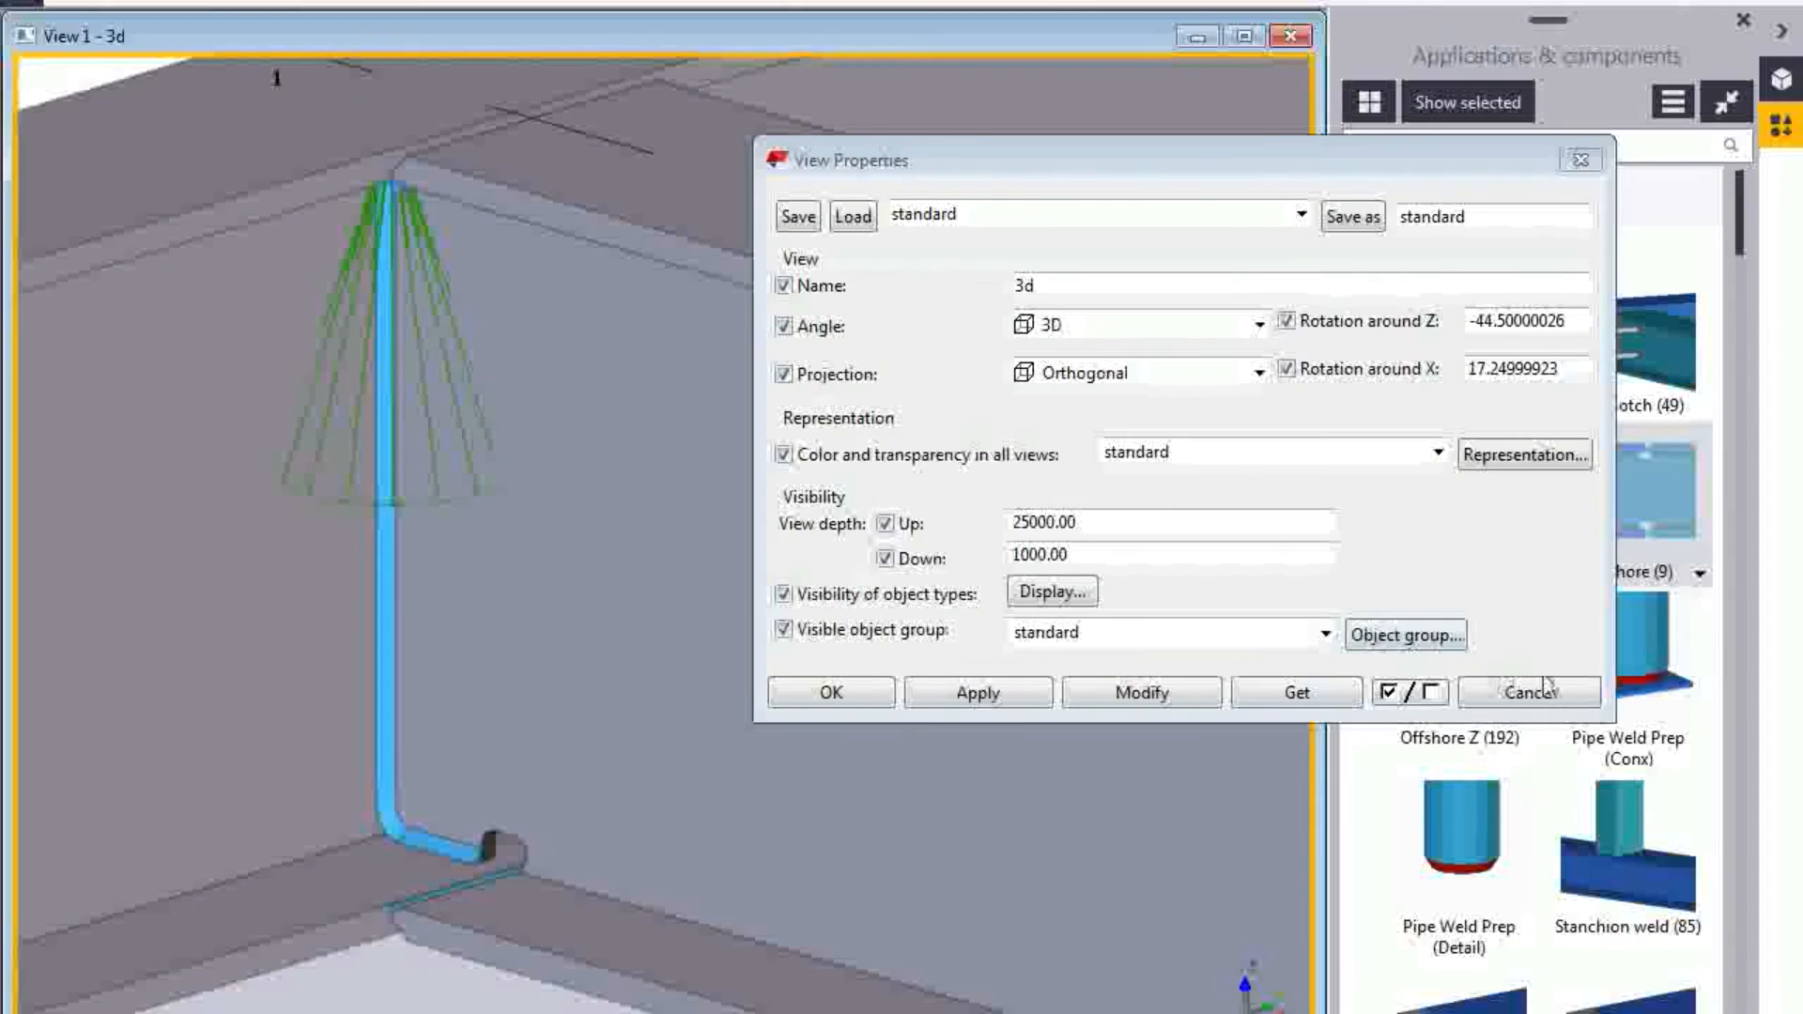
{"action": "left_click", "coordinate": [1540, 686]}
{"action": "scroll", "coordinate": [921, 640], "scroll_direction": "down", "scroll_amount": 2}
{"action": "scroll", "coordinate": [627, 728], "scroll_direction": "up", "scroll_amount": 3}
{"action": "scroll", "coordinate": [843, 678], "scroll_direction": "down", "scroll_amount": 3}
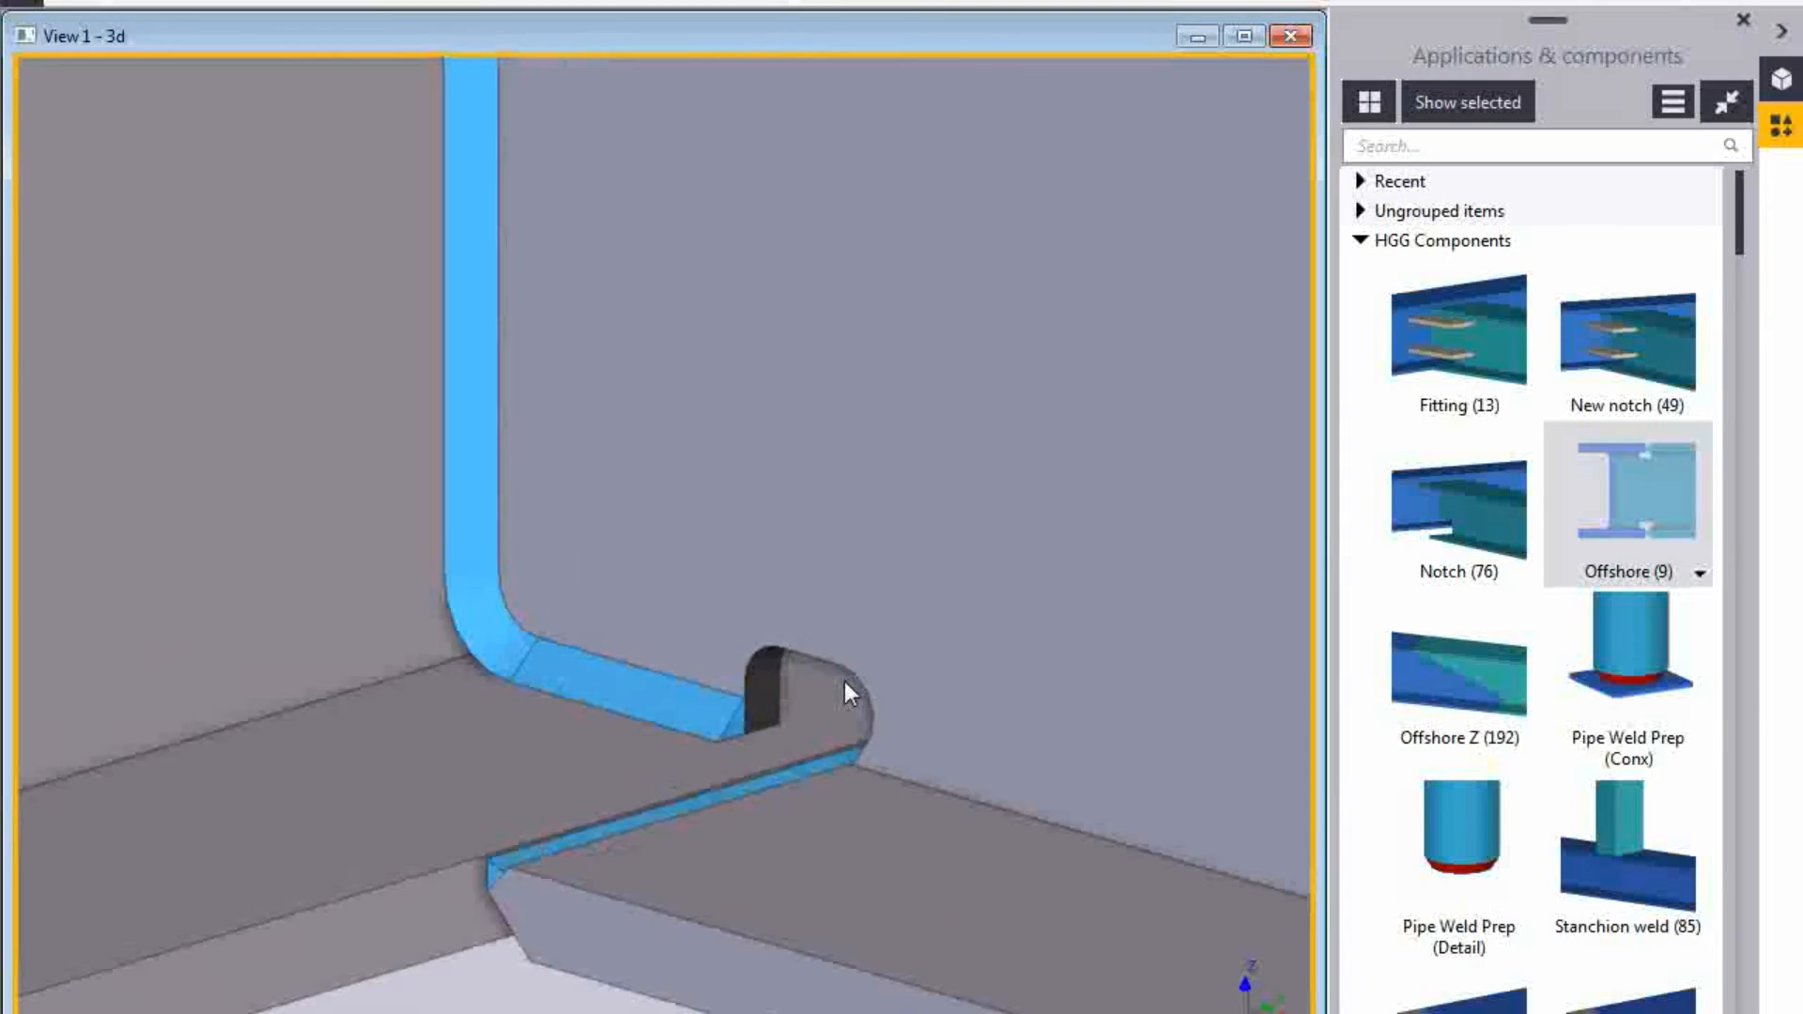
{"action": "scroll", "coordinate": [494, 882], "scroll_direction": "down", "scroll_amount": 2}
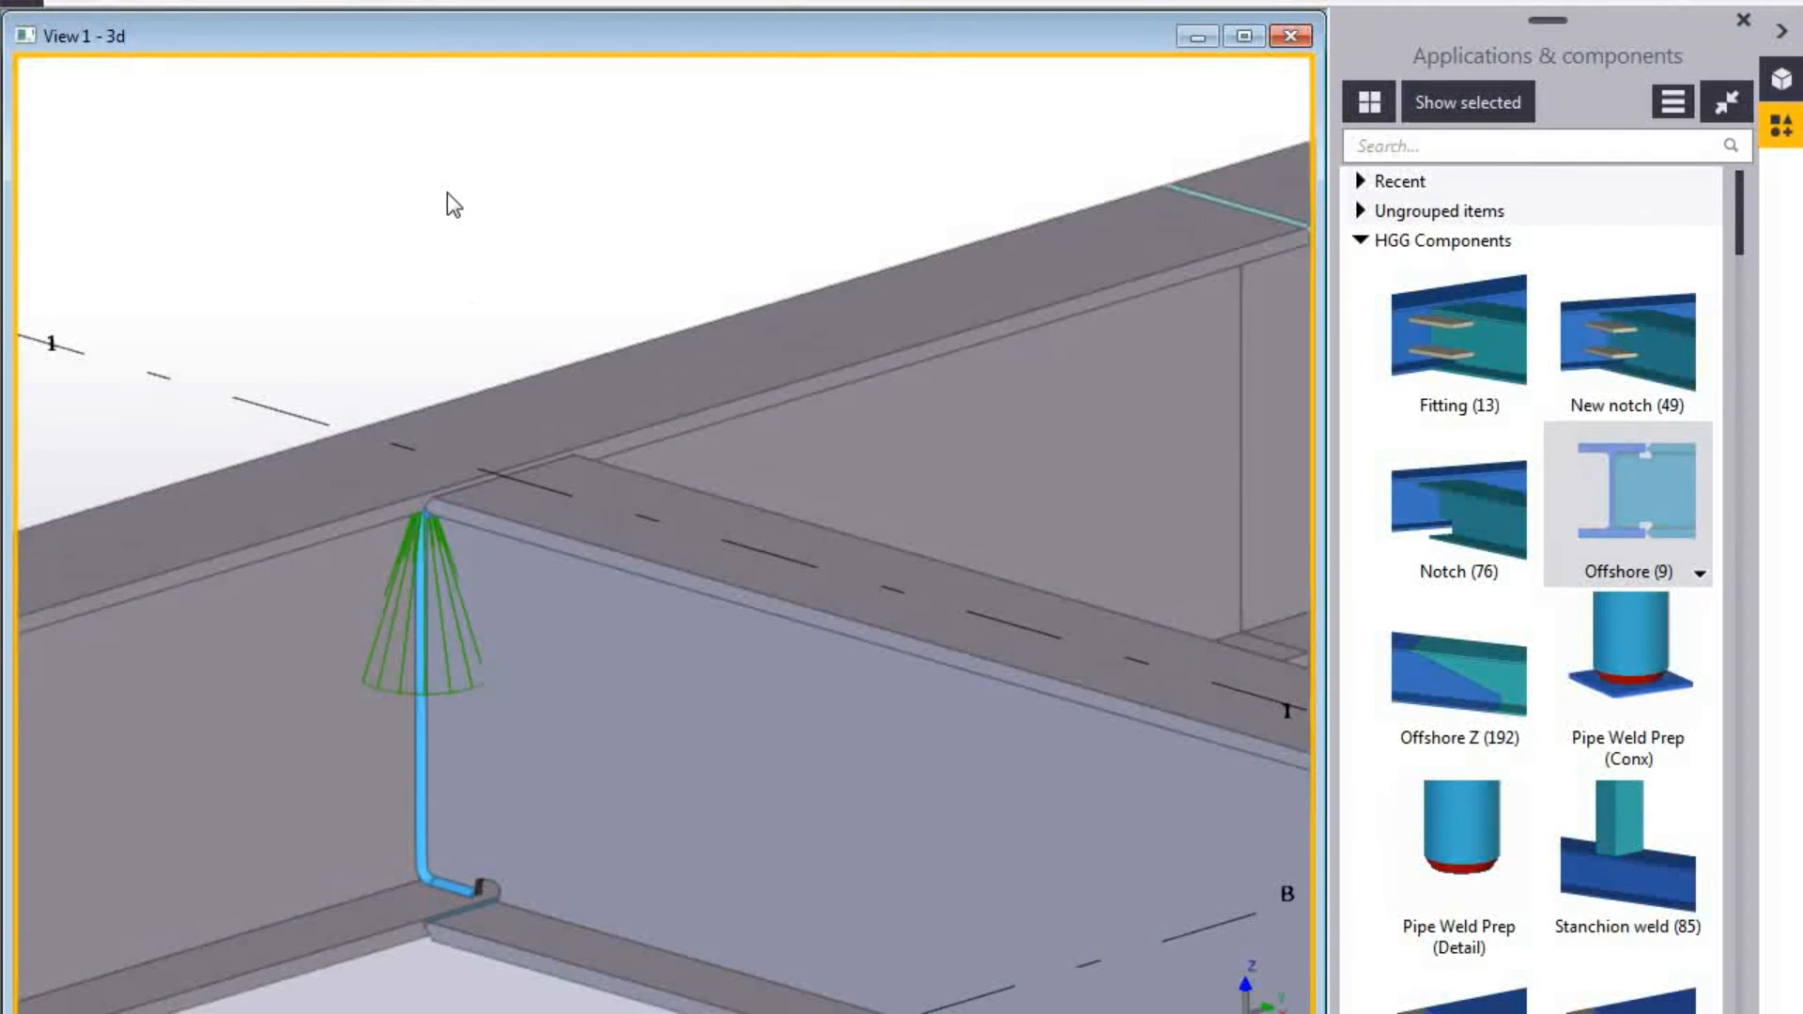
Turn off the in-model visibility of welds in the 3D view's display settings and modify the view.
{"action": "double_click", "coordinate": [447, 193]}
{"action": "left_click", "coordinate": [1051, 592]}
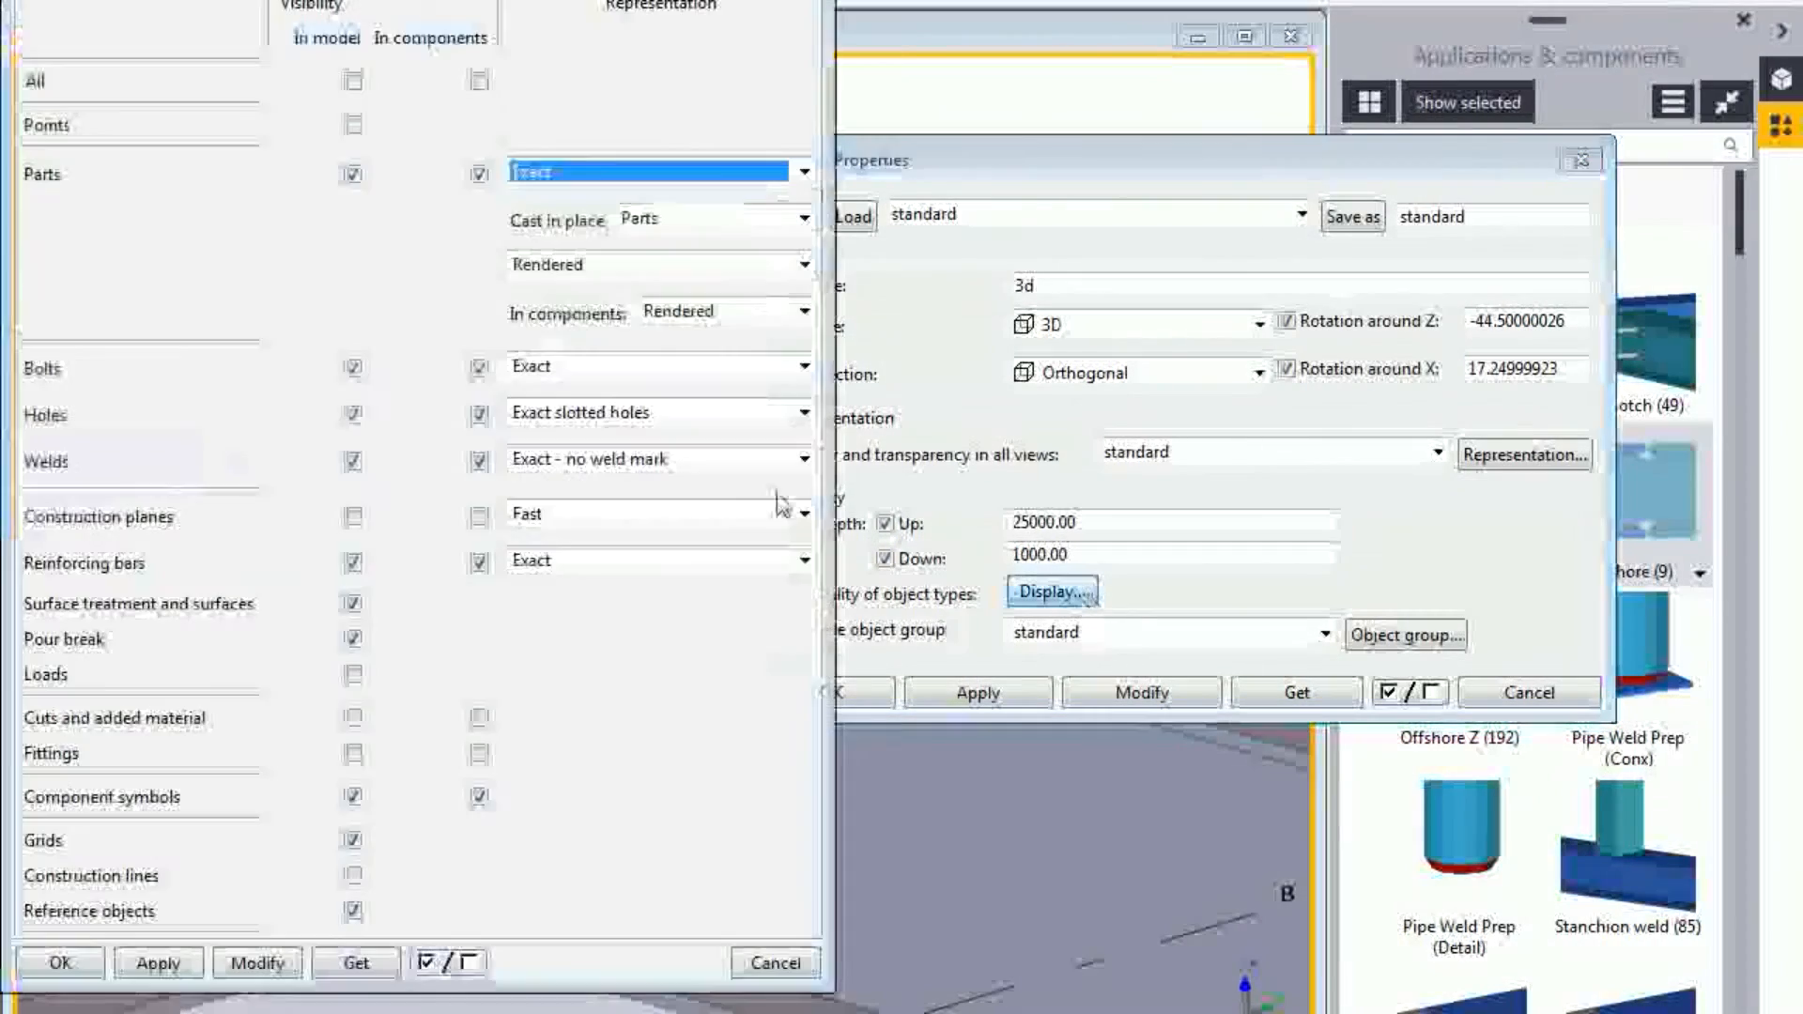
{"action": "left_click", "coordinate": [353, 462]}
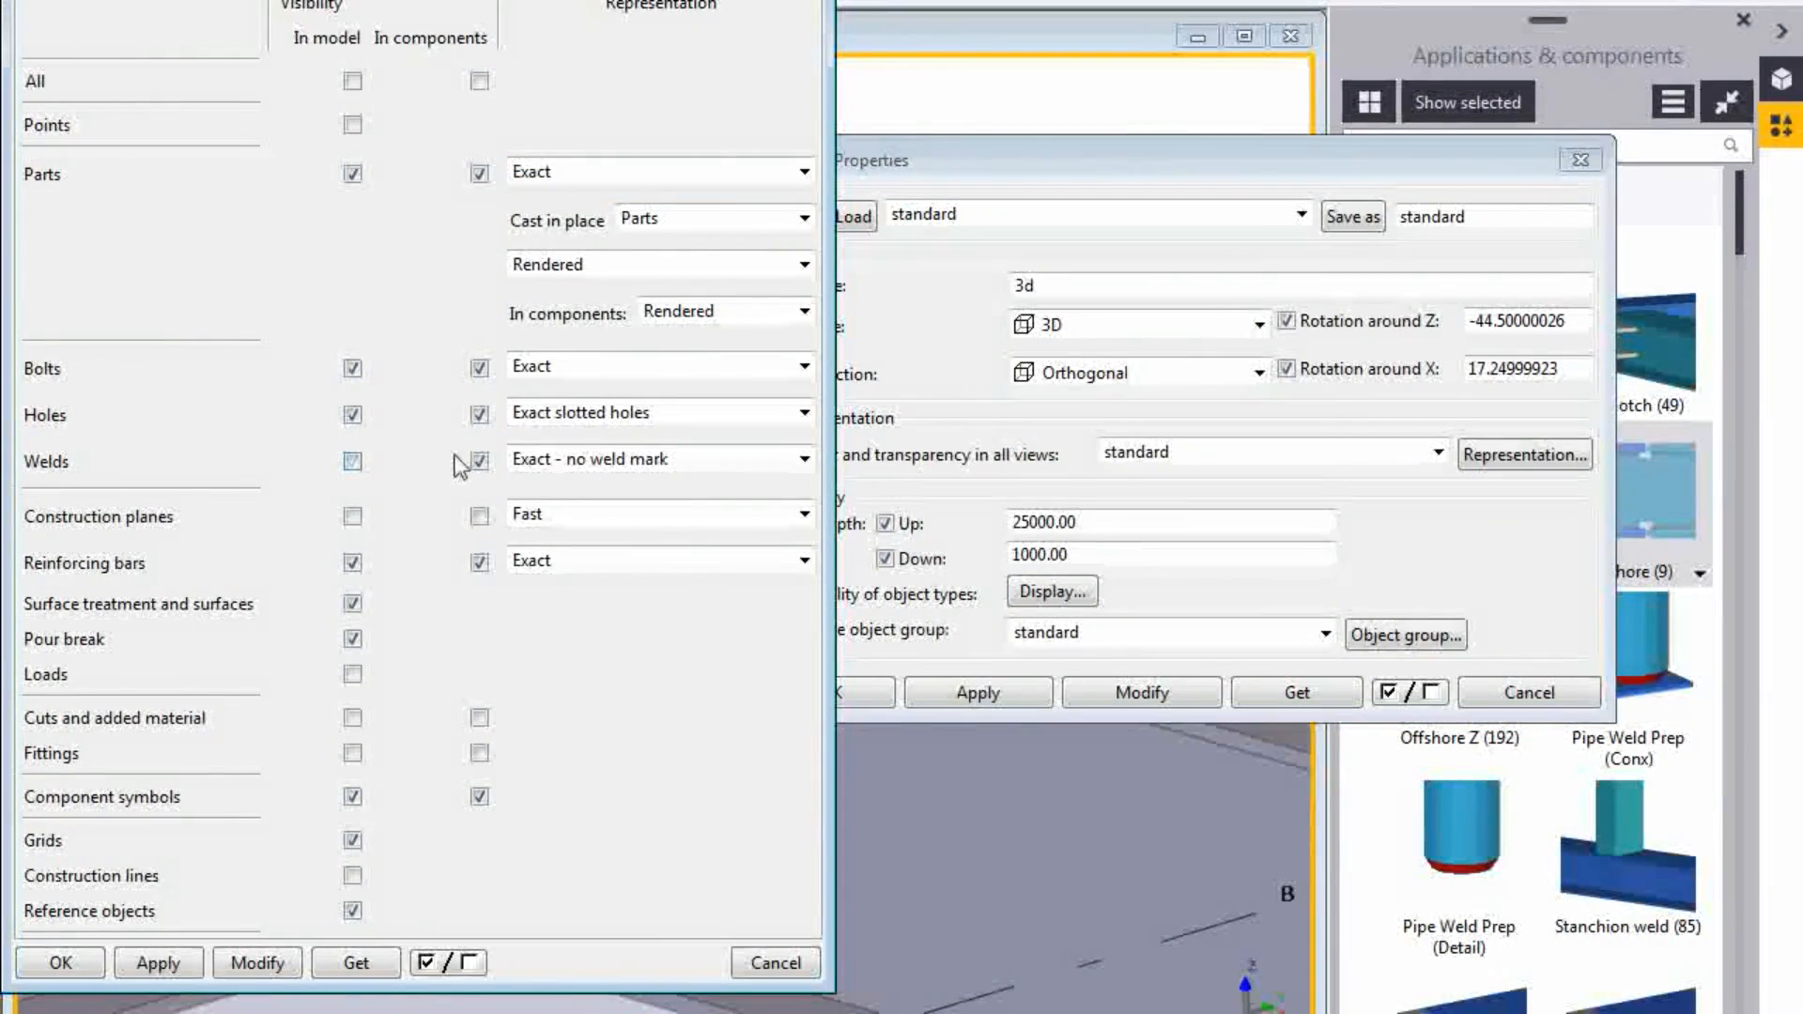
{"action": "left_click", "coordinate": [257, 963]}
{"action": "left_click", "coordinate": [772, 965]}
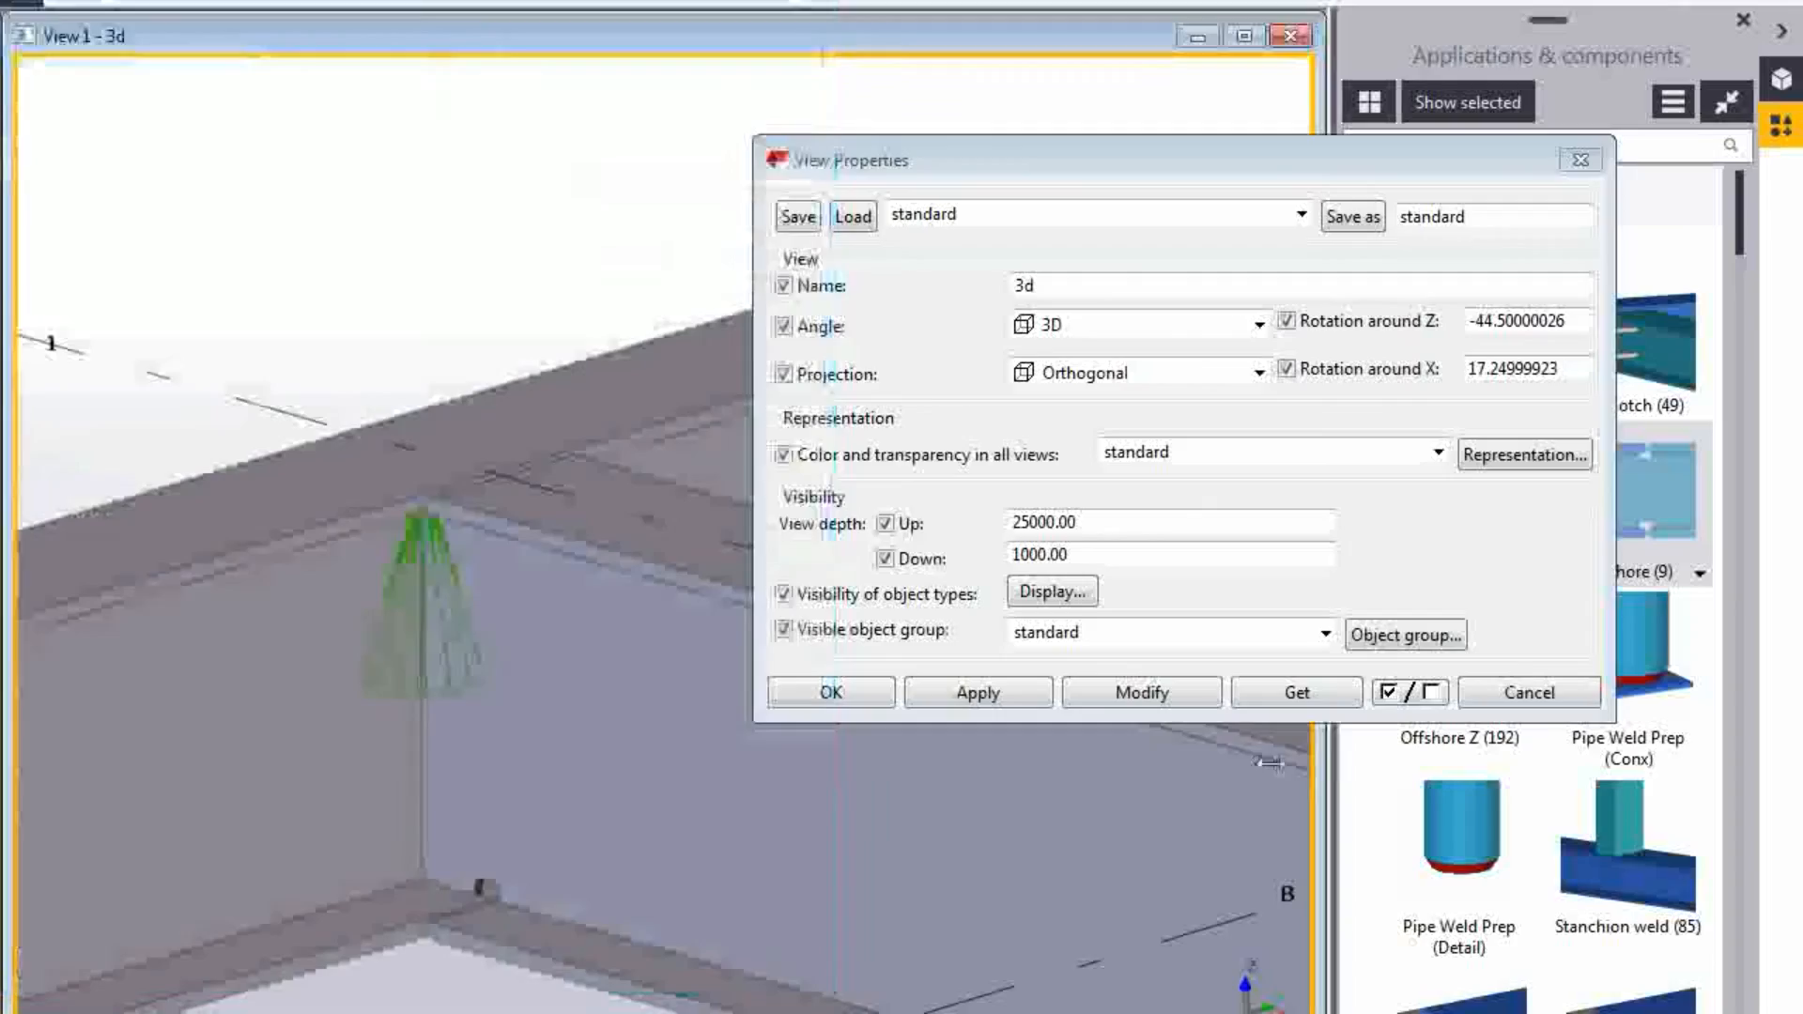
{"action": "left_click", "coordinate": [1523, 700]}
Examine the stiffener and beam cut settings of the connection joining a beam to a red column.
{"action": "scroll", "coordinate": [711, 577], "scroll_direction": "down", "scroll_amount": 7}
{"action": "middle_click_drag", "start_coordinate": [742, 631], "coordinate": [614, 741]}
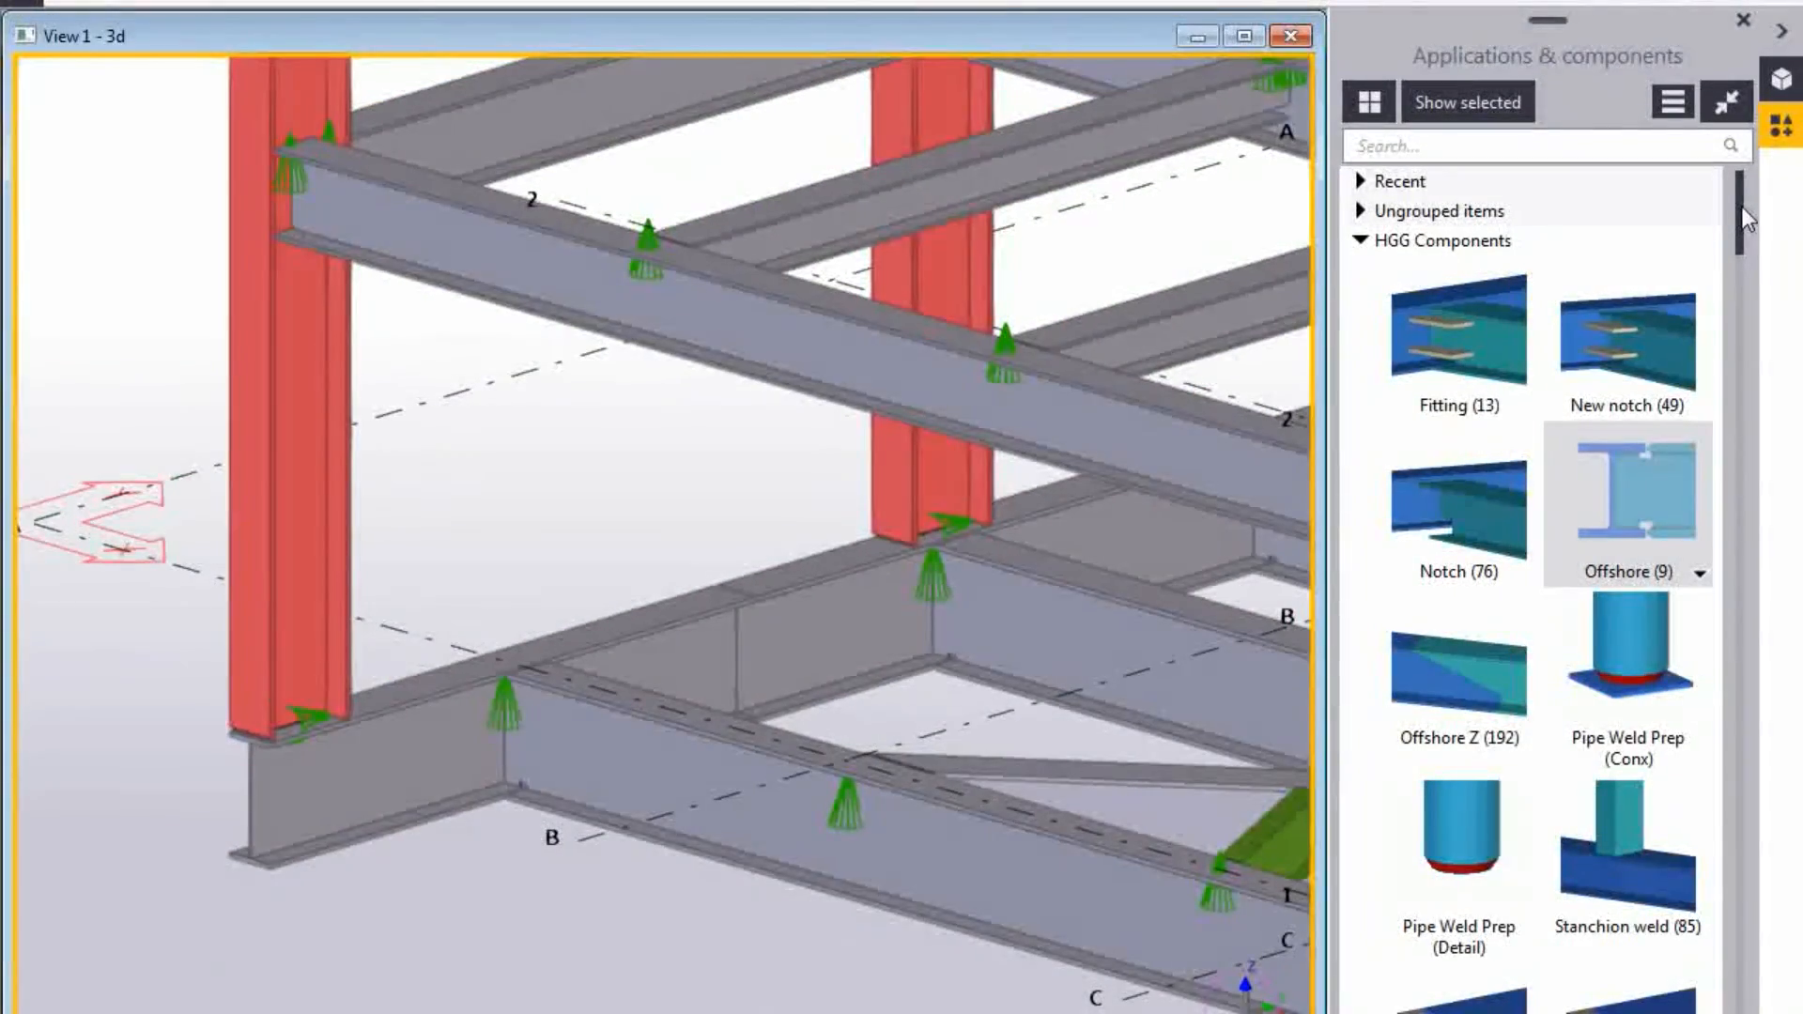
{"action": "scroll", "coordinate": [689, 386], "scroll_direction": "down", "scroll_amount": 2}
{"action": "middle_click_drag", "start_coordinate": [688, 386], "coordinate": [297, 545]}
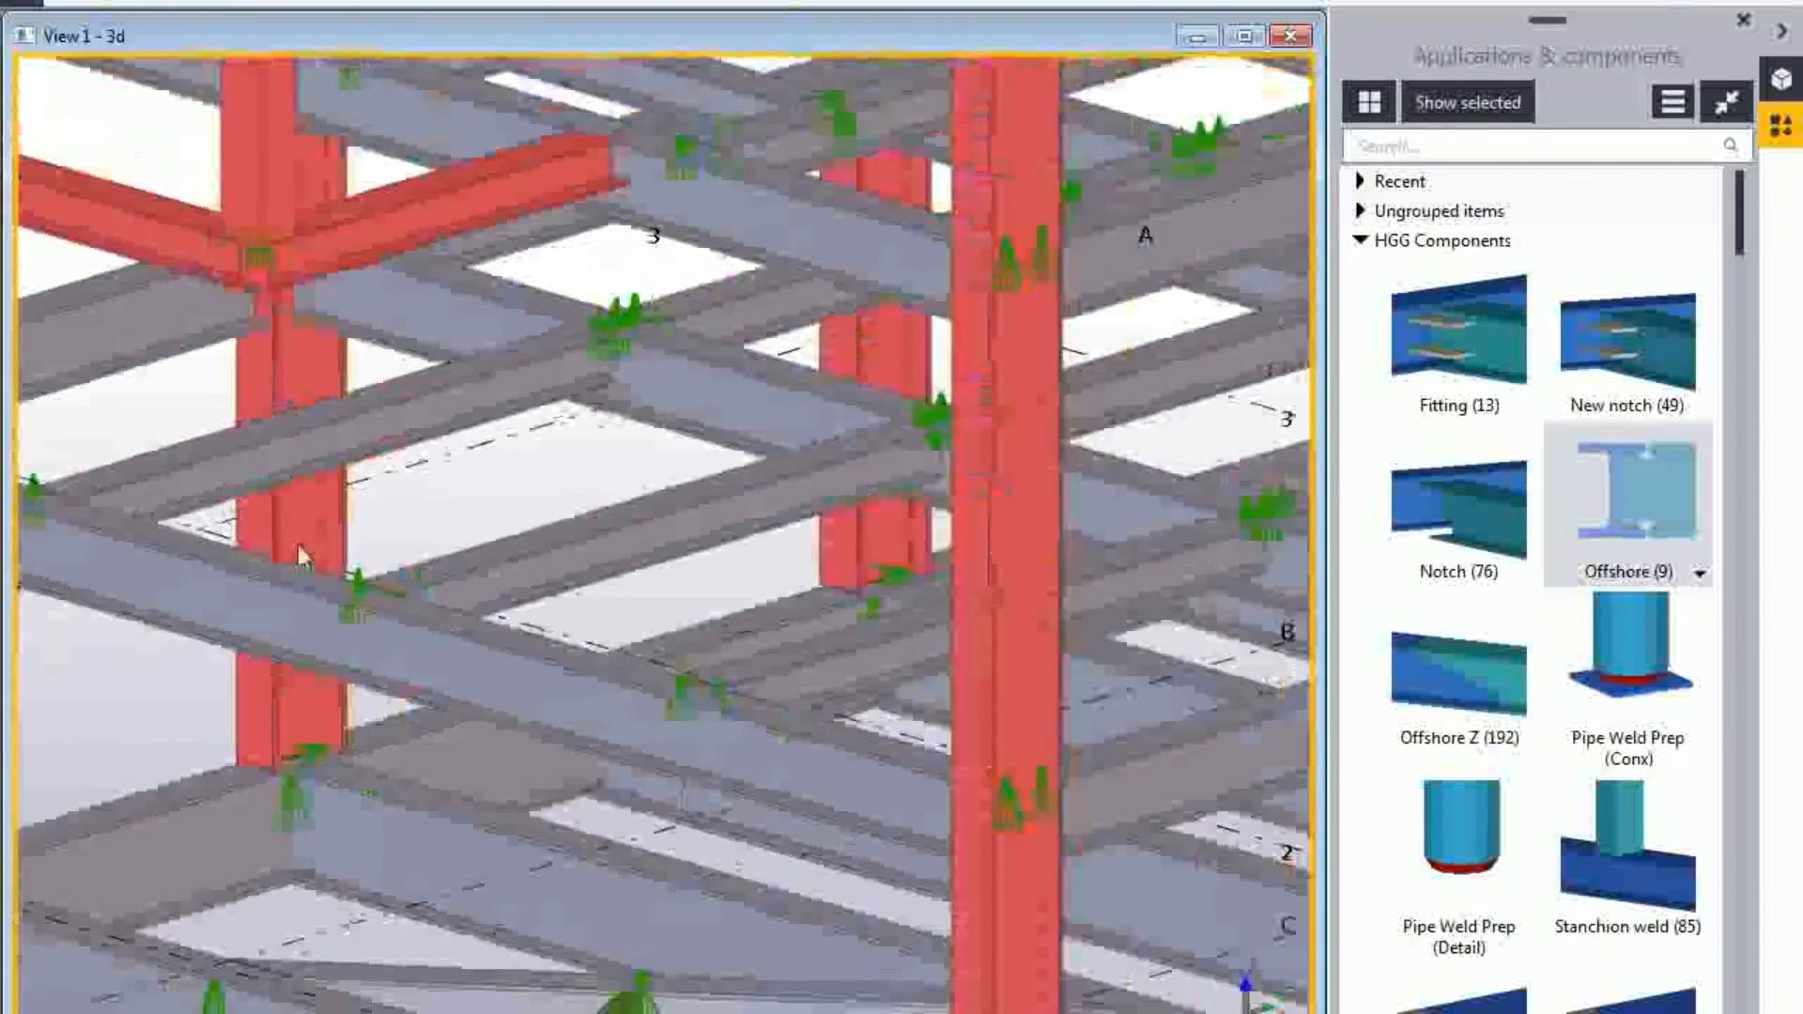
{"action": "scroll", "coordinate": [297, 545], "scroll_direction": "down", "scroll_amount": 3}
{"action": "middle_click_drag", "start_coordinate": [714, 533], "coordinate": [484, 606]}
{"action": "scroll", "coordinate": [720, 639], "scroll_direction": "up", "scroll_amount": 3}
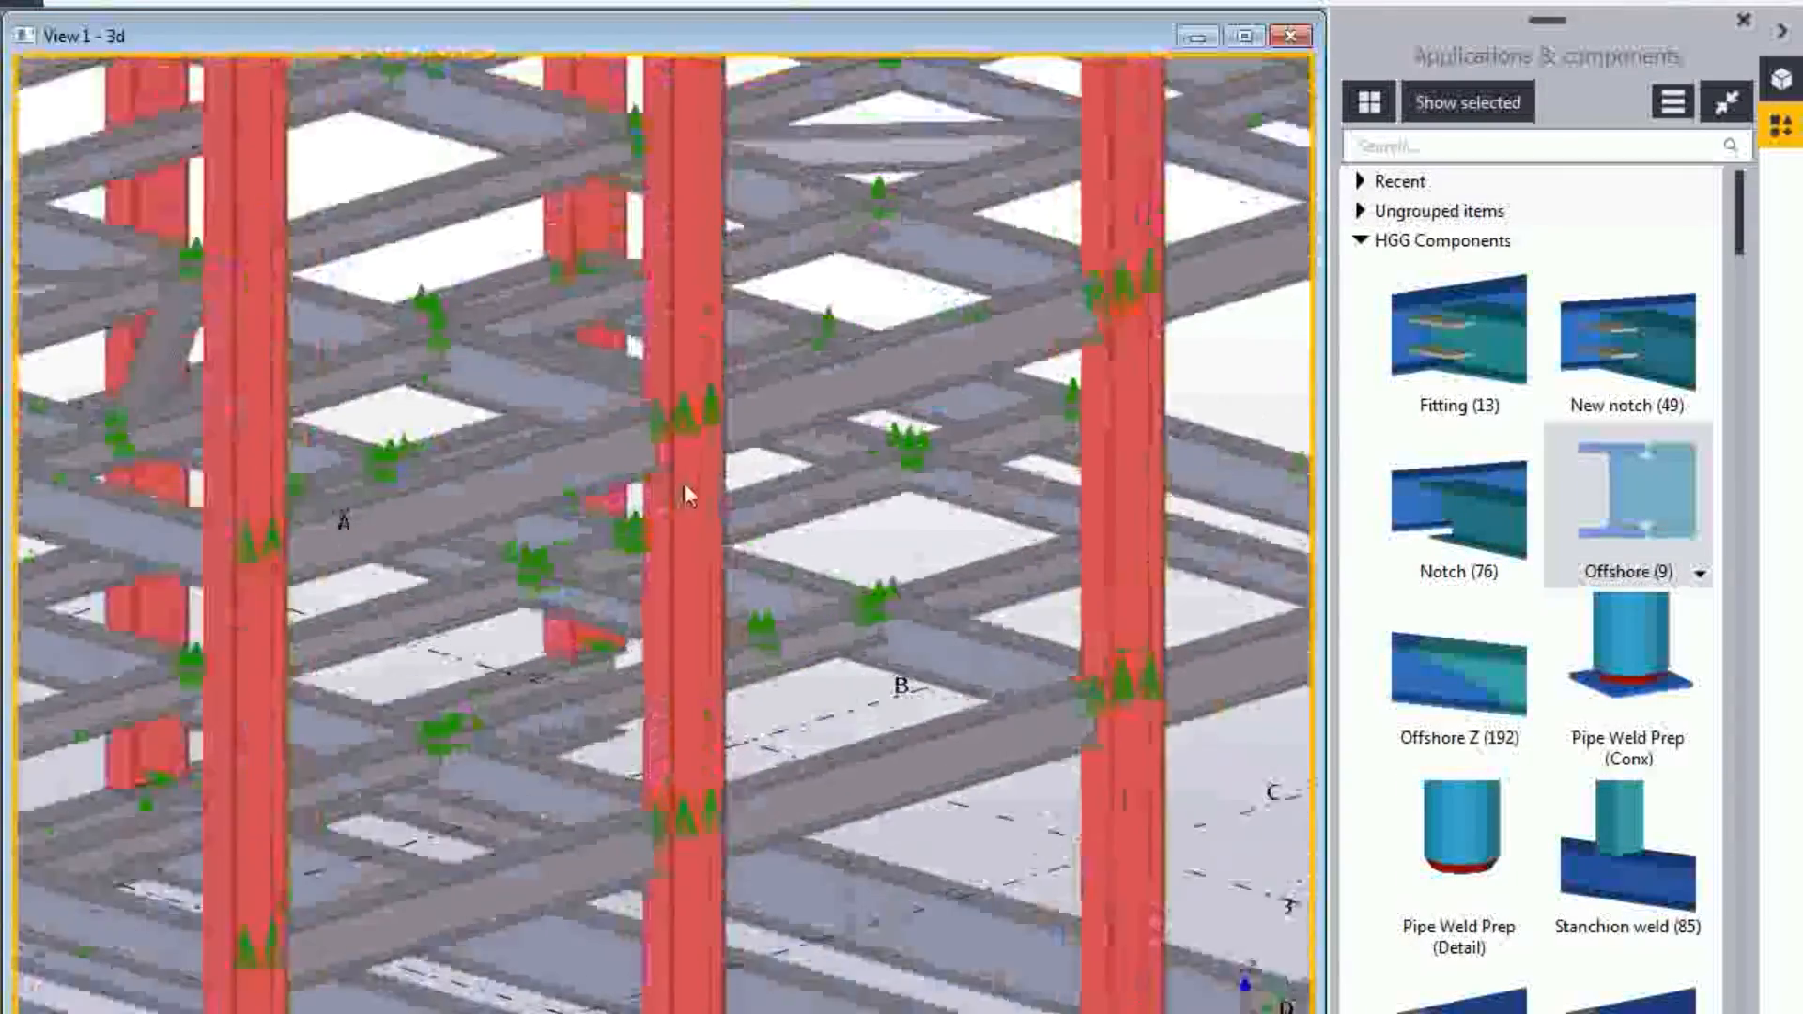
{"action": "scroll", "coordinate": [684, 495], "scroll_direction": "up", "scroll_amount": 5}
{"action": "double_click", "coordinate": [605, 460]}
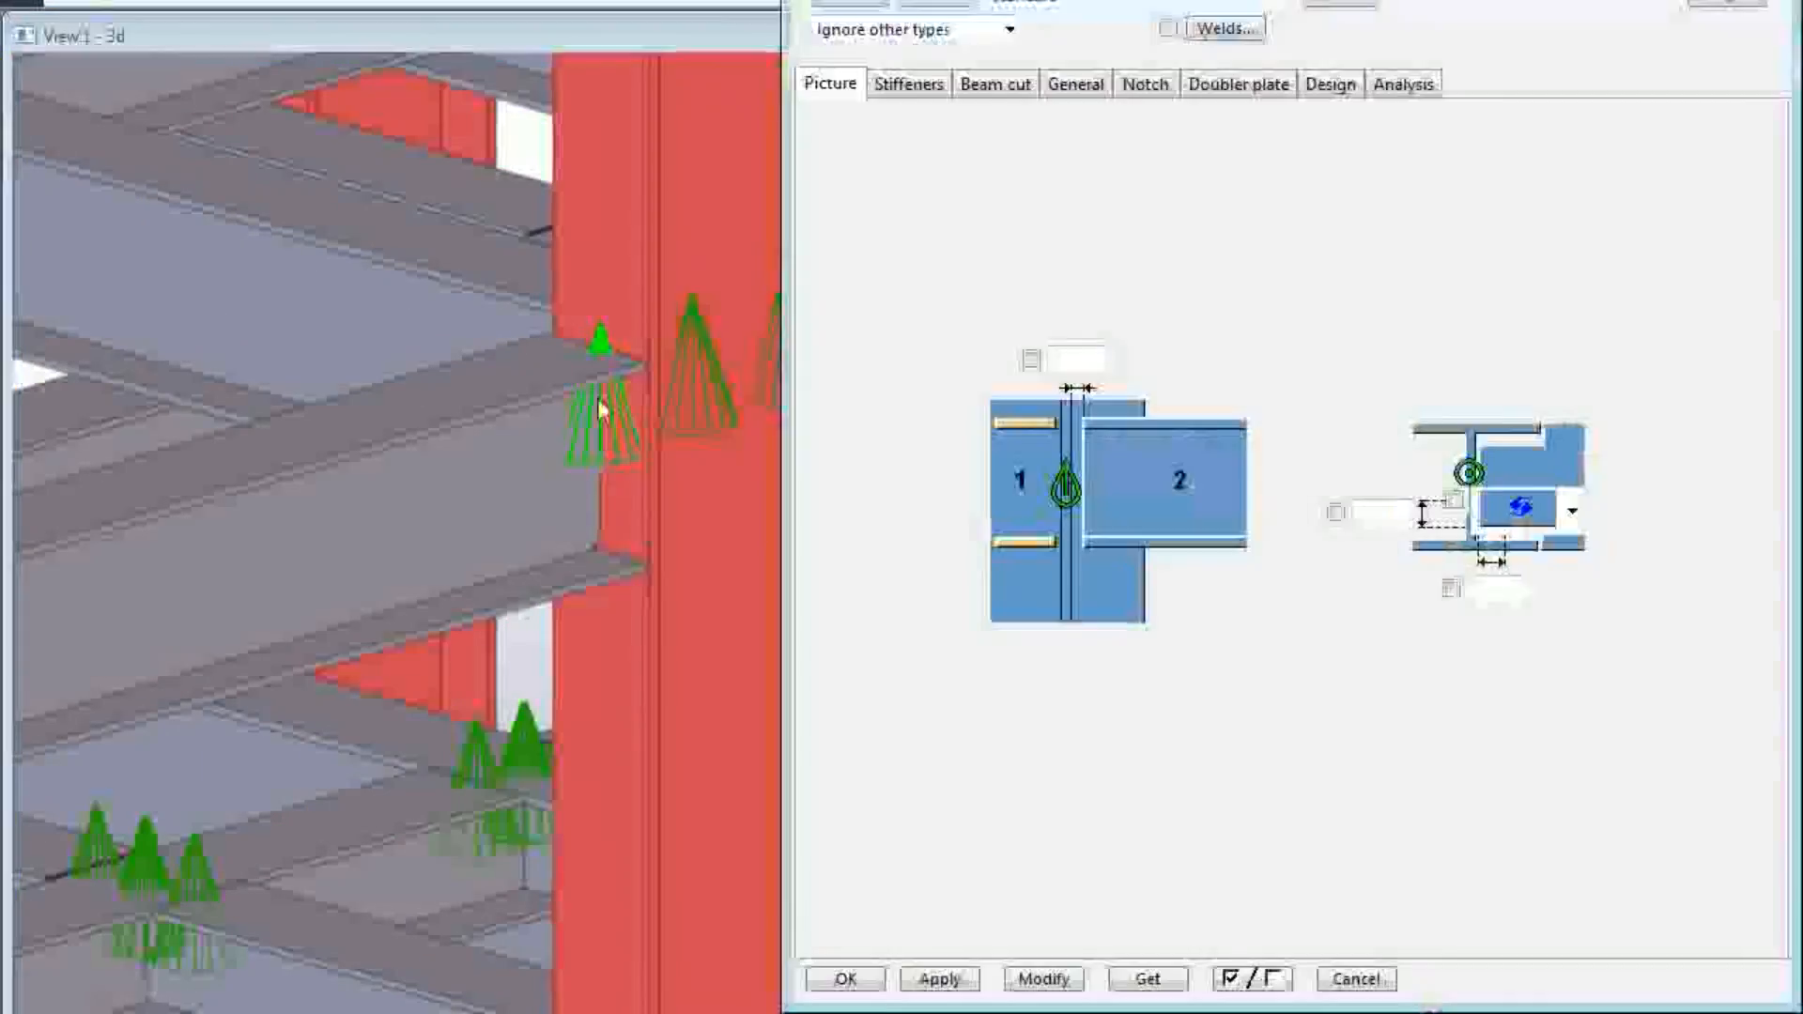
{"action": "left_click", "coordinate": [932, 83]}
{"action": "left_click", "coordinate": [1003, 84]}
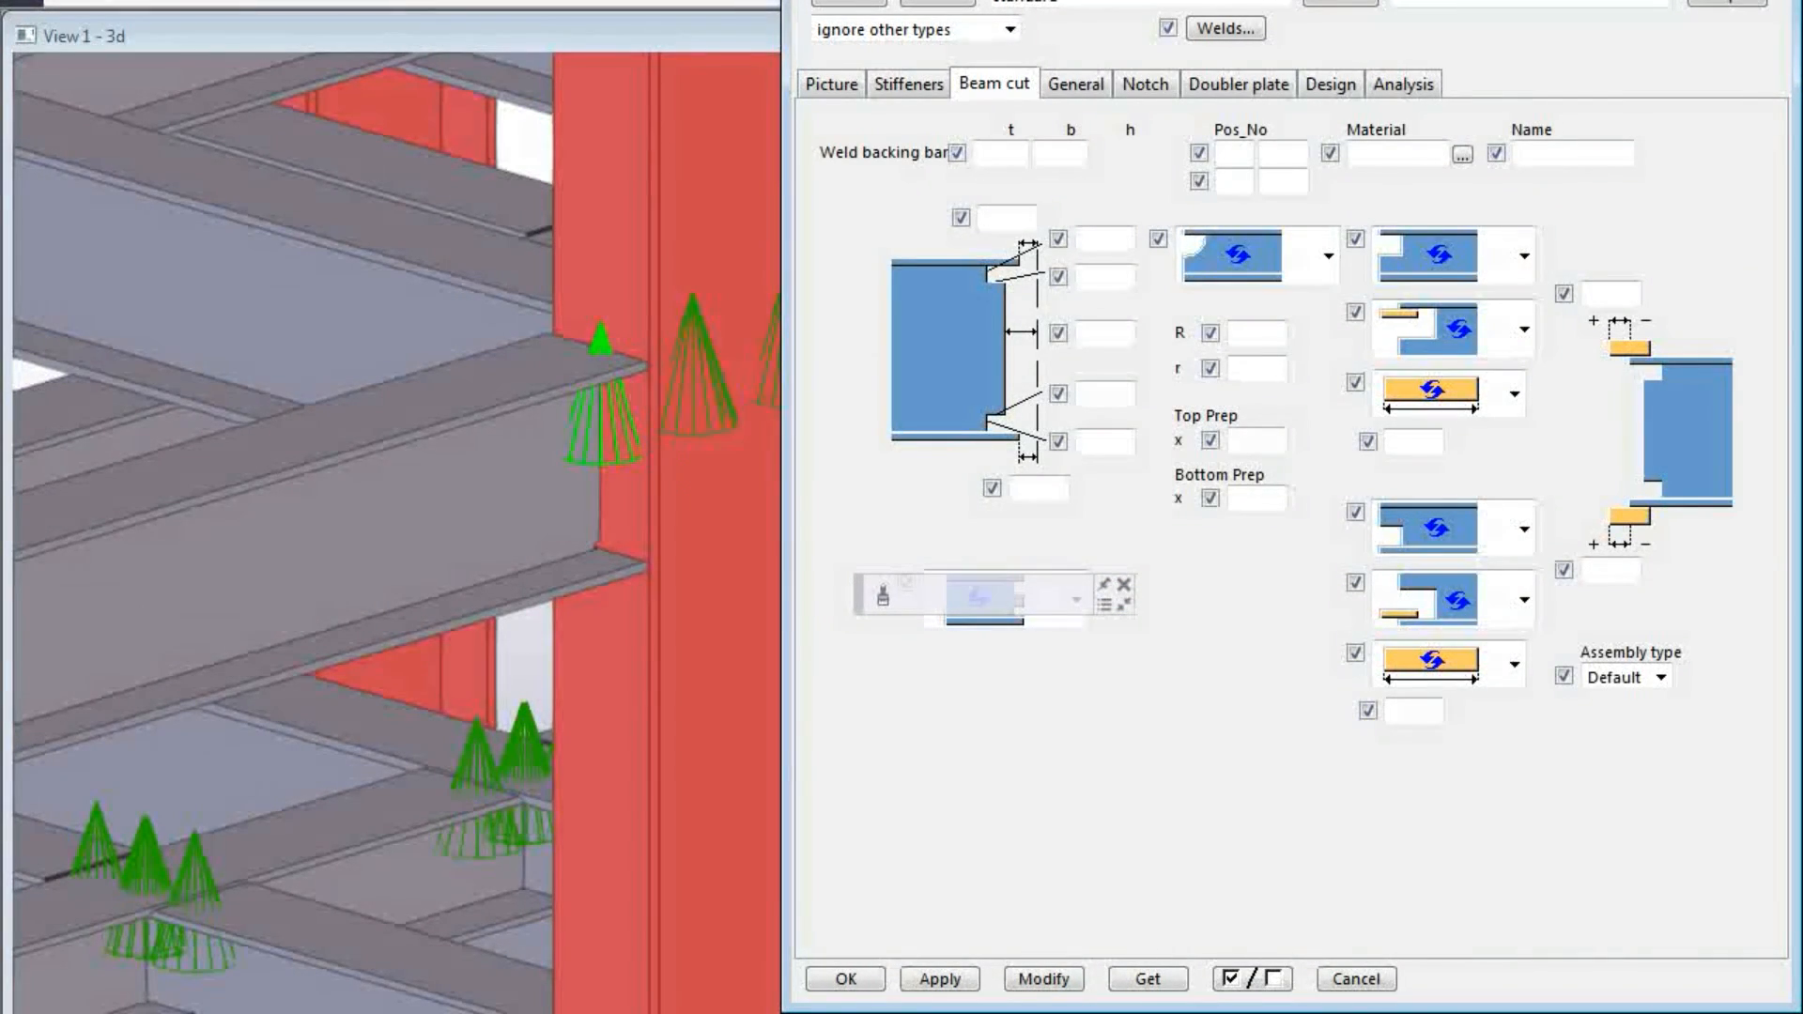
{"action": "key", "text": "Escape"}
Inspect the bevelled flange preparation at the lower frame's beam splice by selecting the HEA700 beam.
{"action": "middle_click_drag", "start_coordinate": [681, 344], "coordinate": [578, 418]}
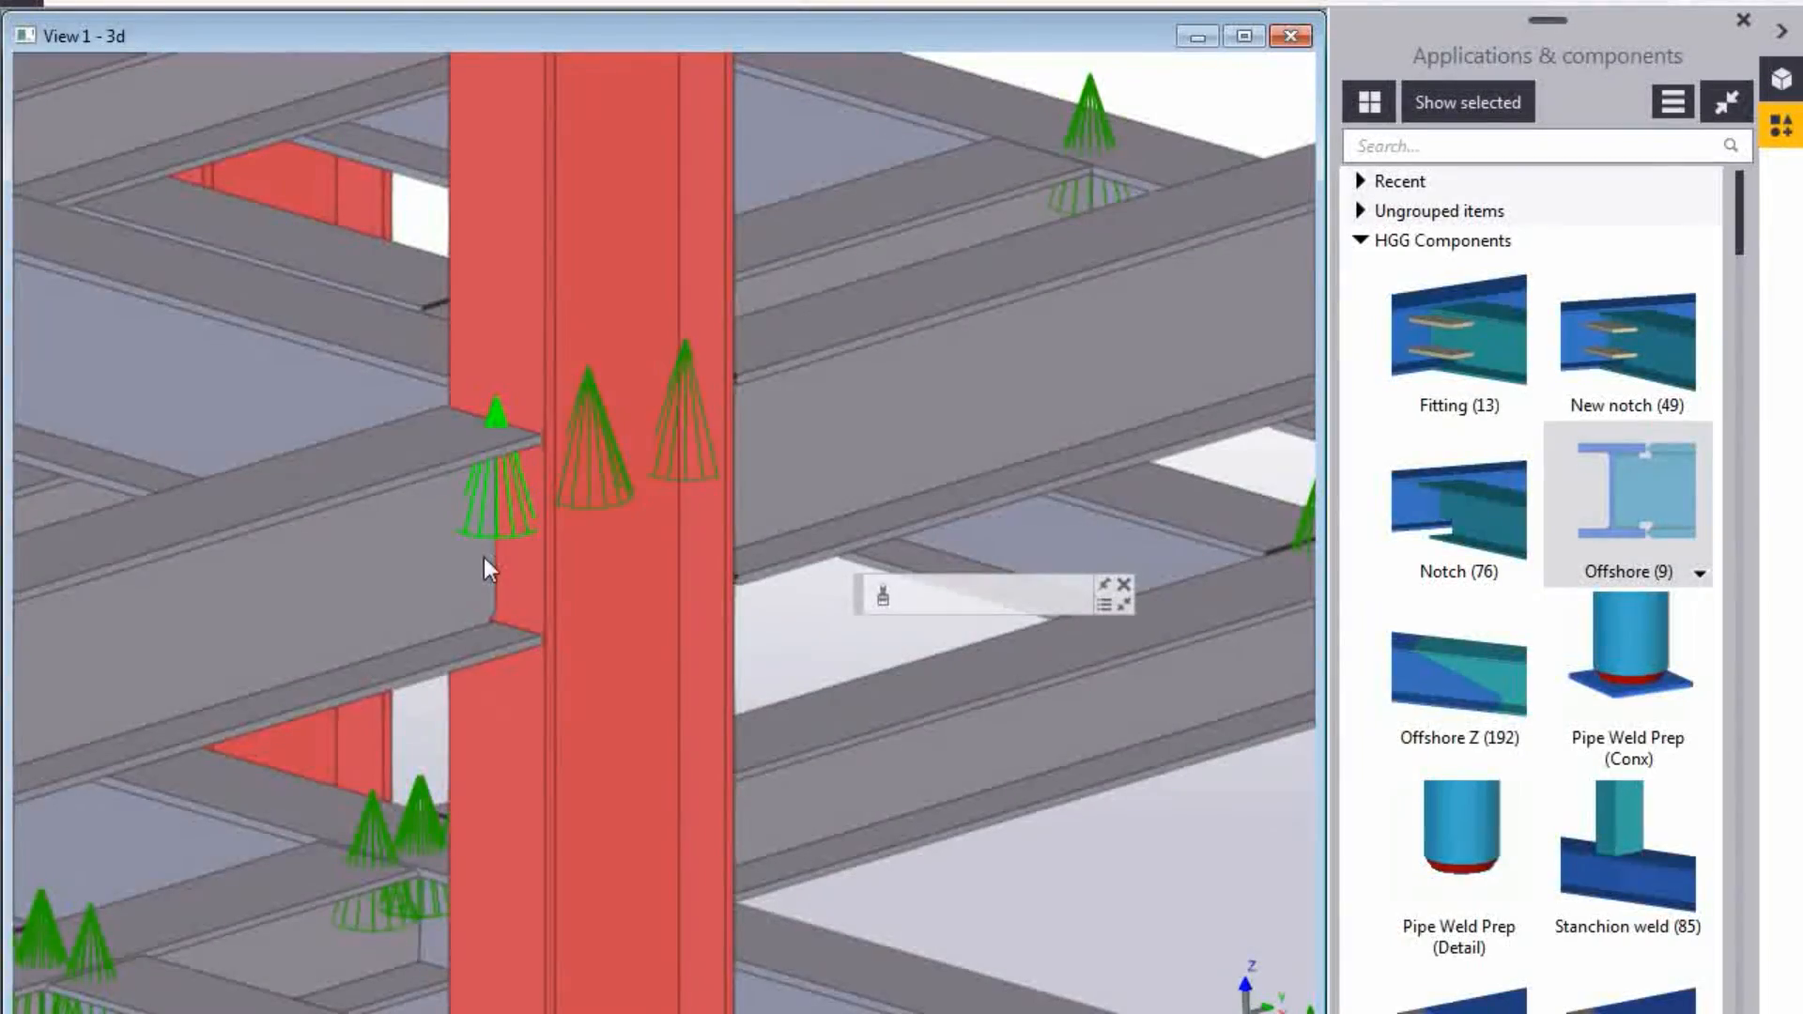
{"action": "middle_click_drag", "start_coordinate": [483, 556], "coordinate": [797, 214]}
{"action": "scroll", "coordinate": [612, 442], "scroll_direction": "down", "scroll_amount": 3}
{"action": "scroll", "coordinate": [699, 522], "scroll_direction": "down", "scroll_amount": 4}
{"action": "middle_click_drag", "start_coordinate": [104, 631], "coordinate": [550, 561]}
{"action": "middle_click_drag", "start_coordinate": [362, 564], "coordinate": [556, 542]}
{"action": "scroll", "coordinate": [556, 542], "scroll_direction": "up", "scroll_amount": 2}
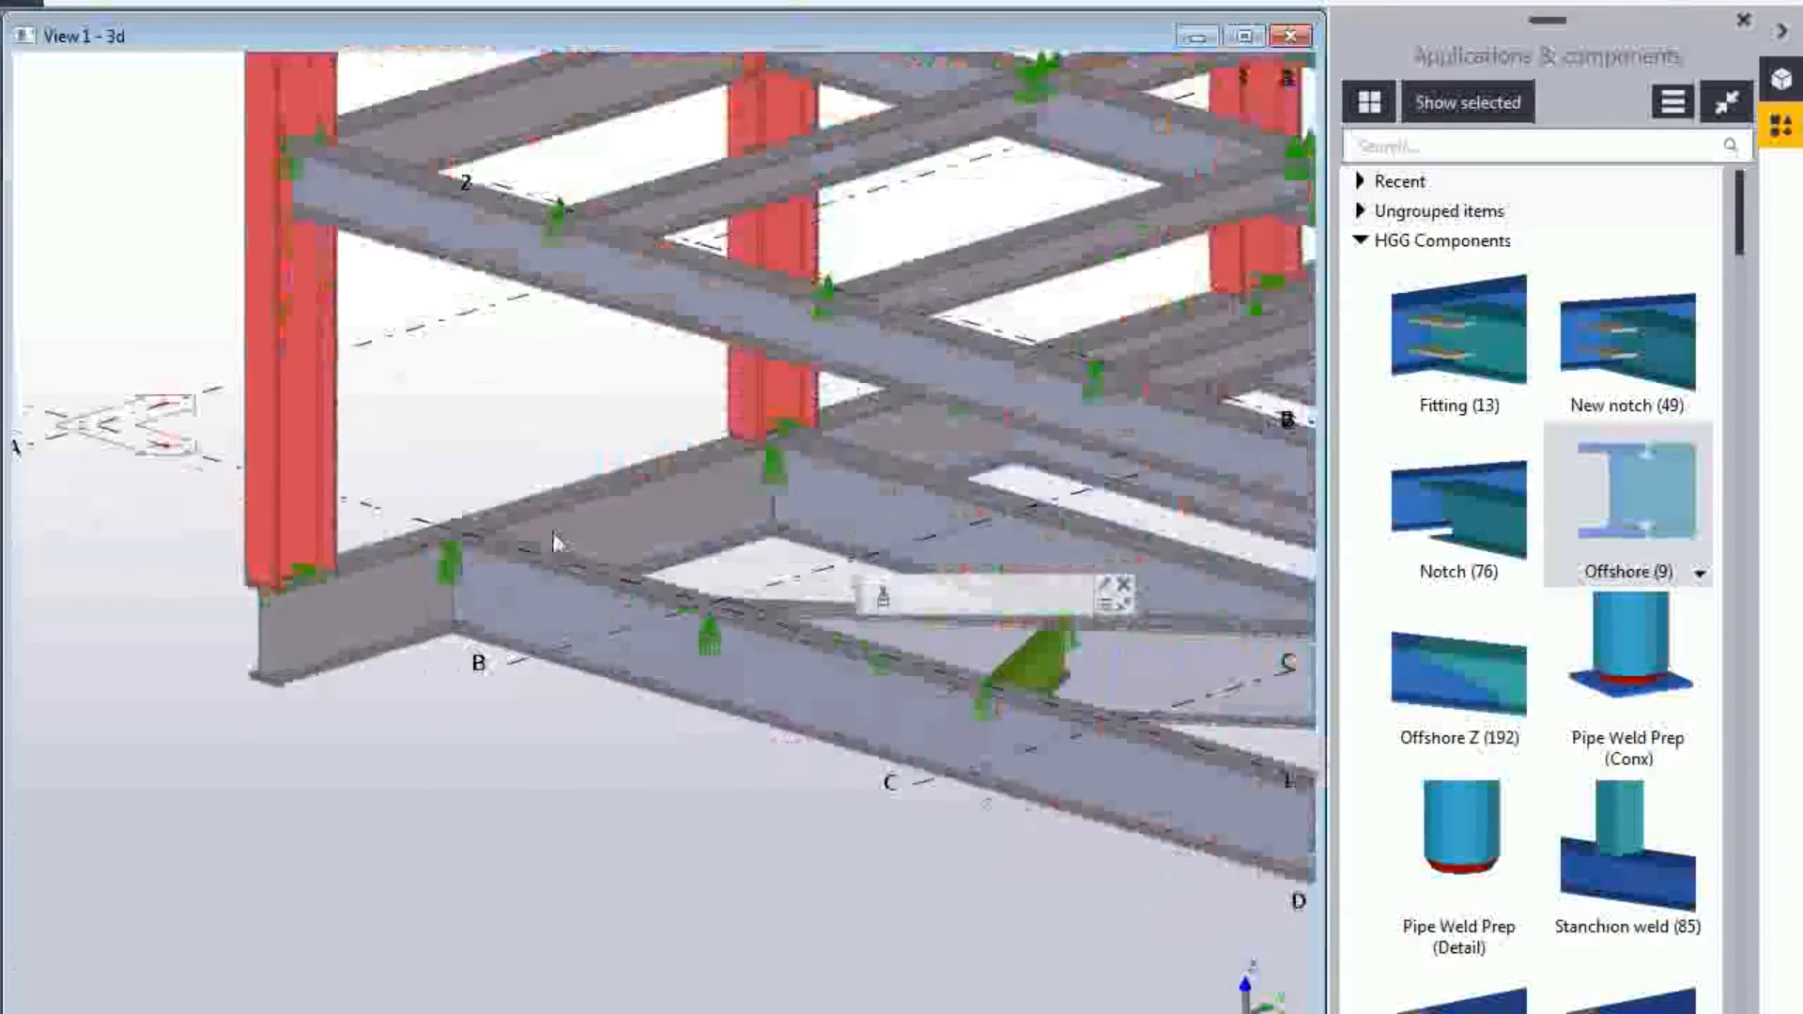
{"action": "scroll", "coordinate": [554, 543], "scroll_direction": "up", "scroll_amount": 10}
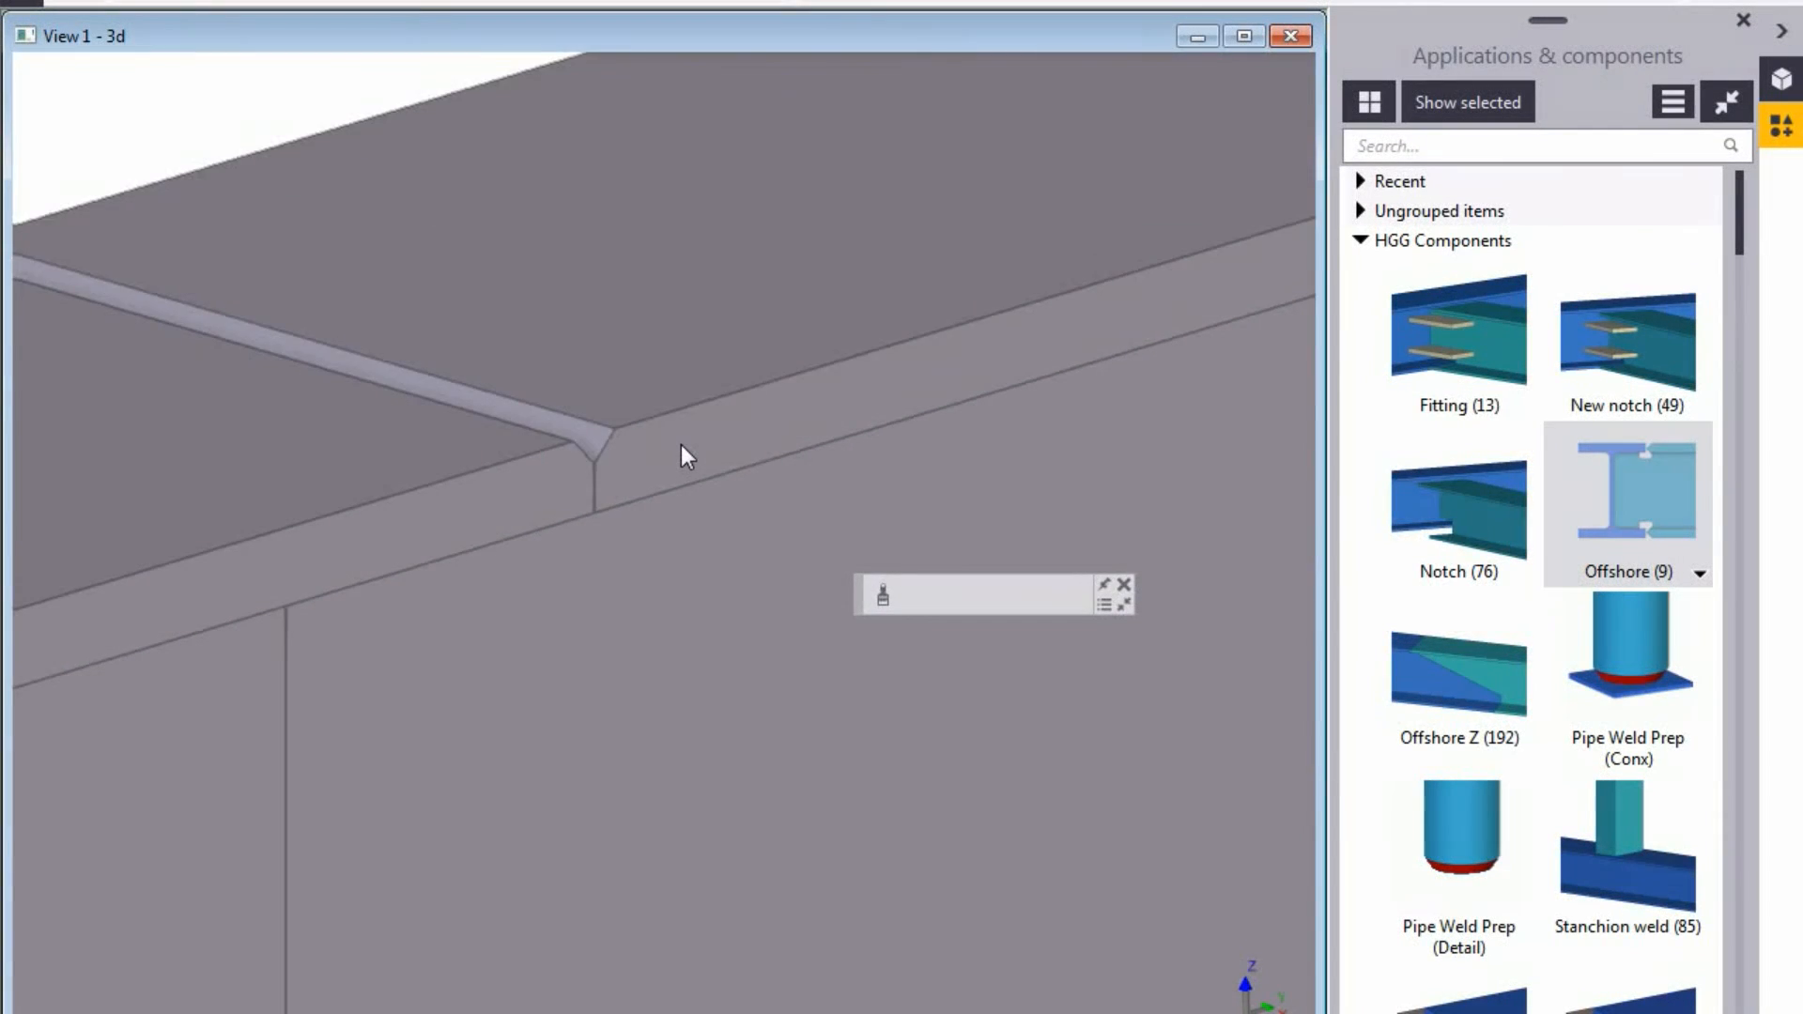
{"action": "left_click", "coordinate": [650, 448]}
{"action": "left_click", "coordinate": [548, 478]}
{"action": "scroll", "coordinate": [549, 478], "scroll_direction": "down", "scroll_amount": 3}
{"action": "left_click", "coordinate": [626, 436]}
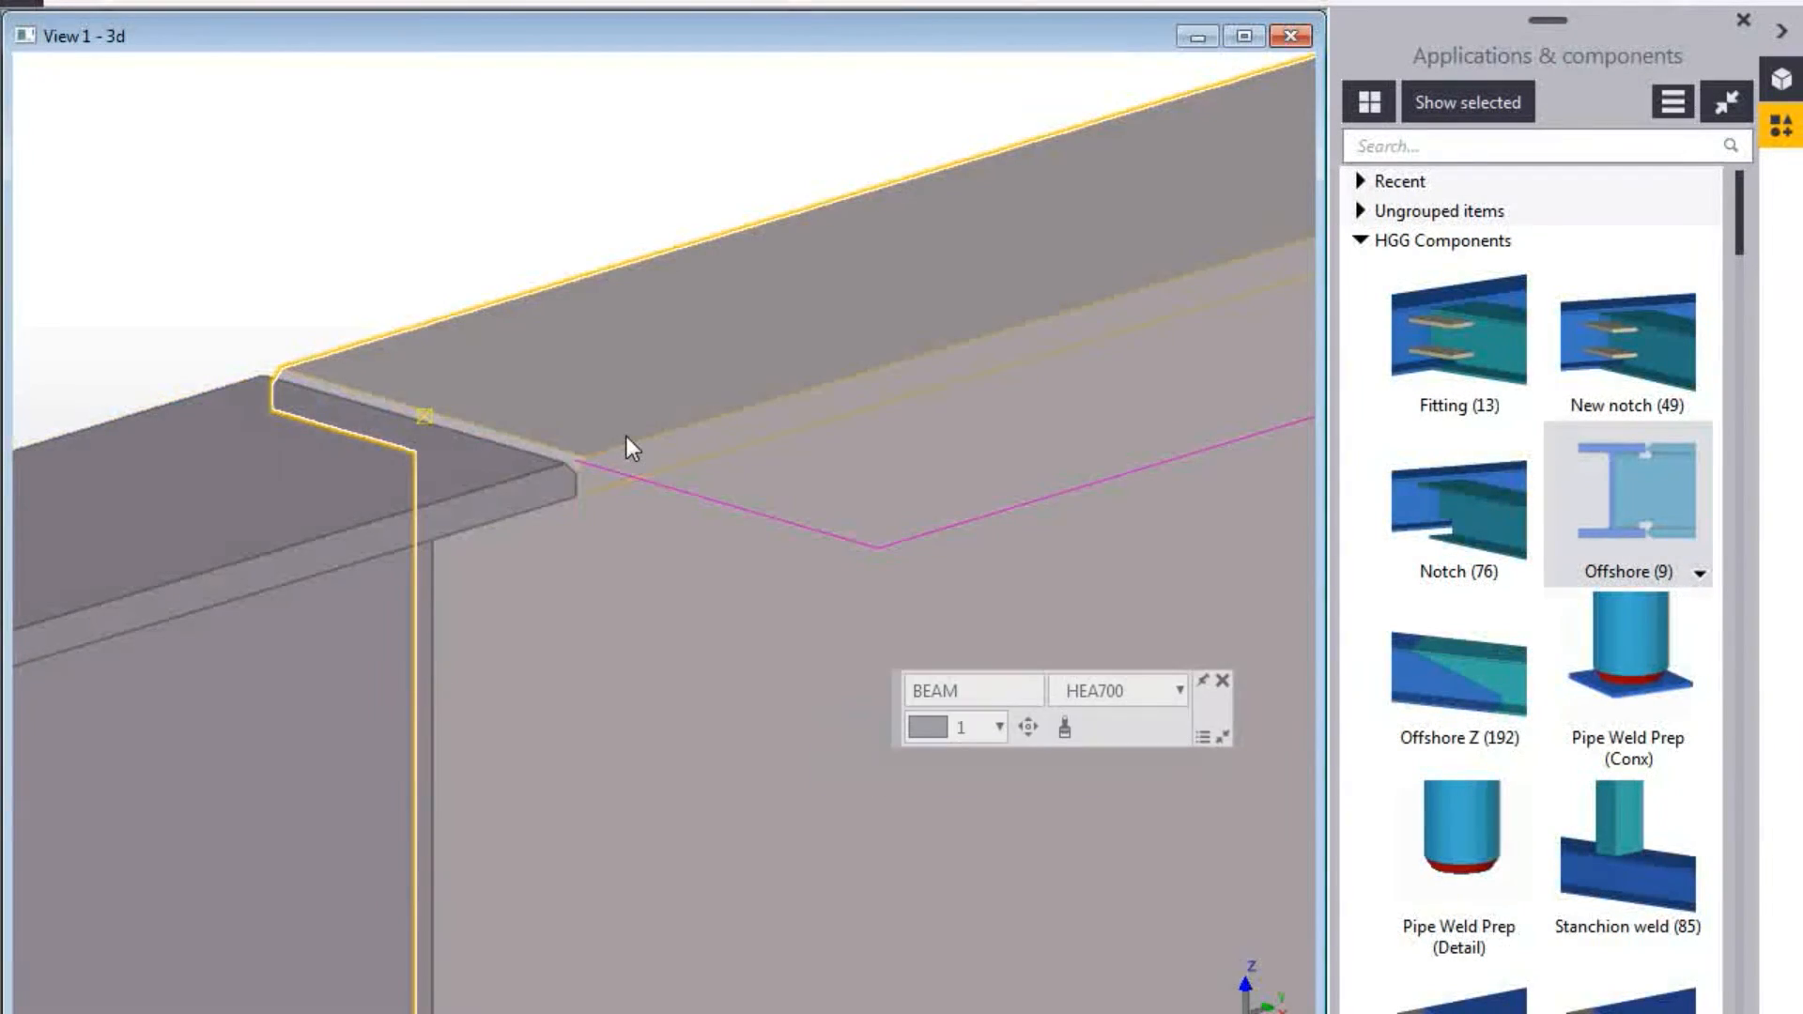
Review the Offshore (9) settings of the lower frame's corner joint and close them without changes.
{"action": "scroll", "coordinate": [610, 466], "scroll_direction": "down", "scroll_amount": 5}
{"action": "scroll", "coordinate": [101, 810], "scroll_direction": "up", "scroll_amount": 3}
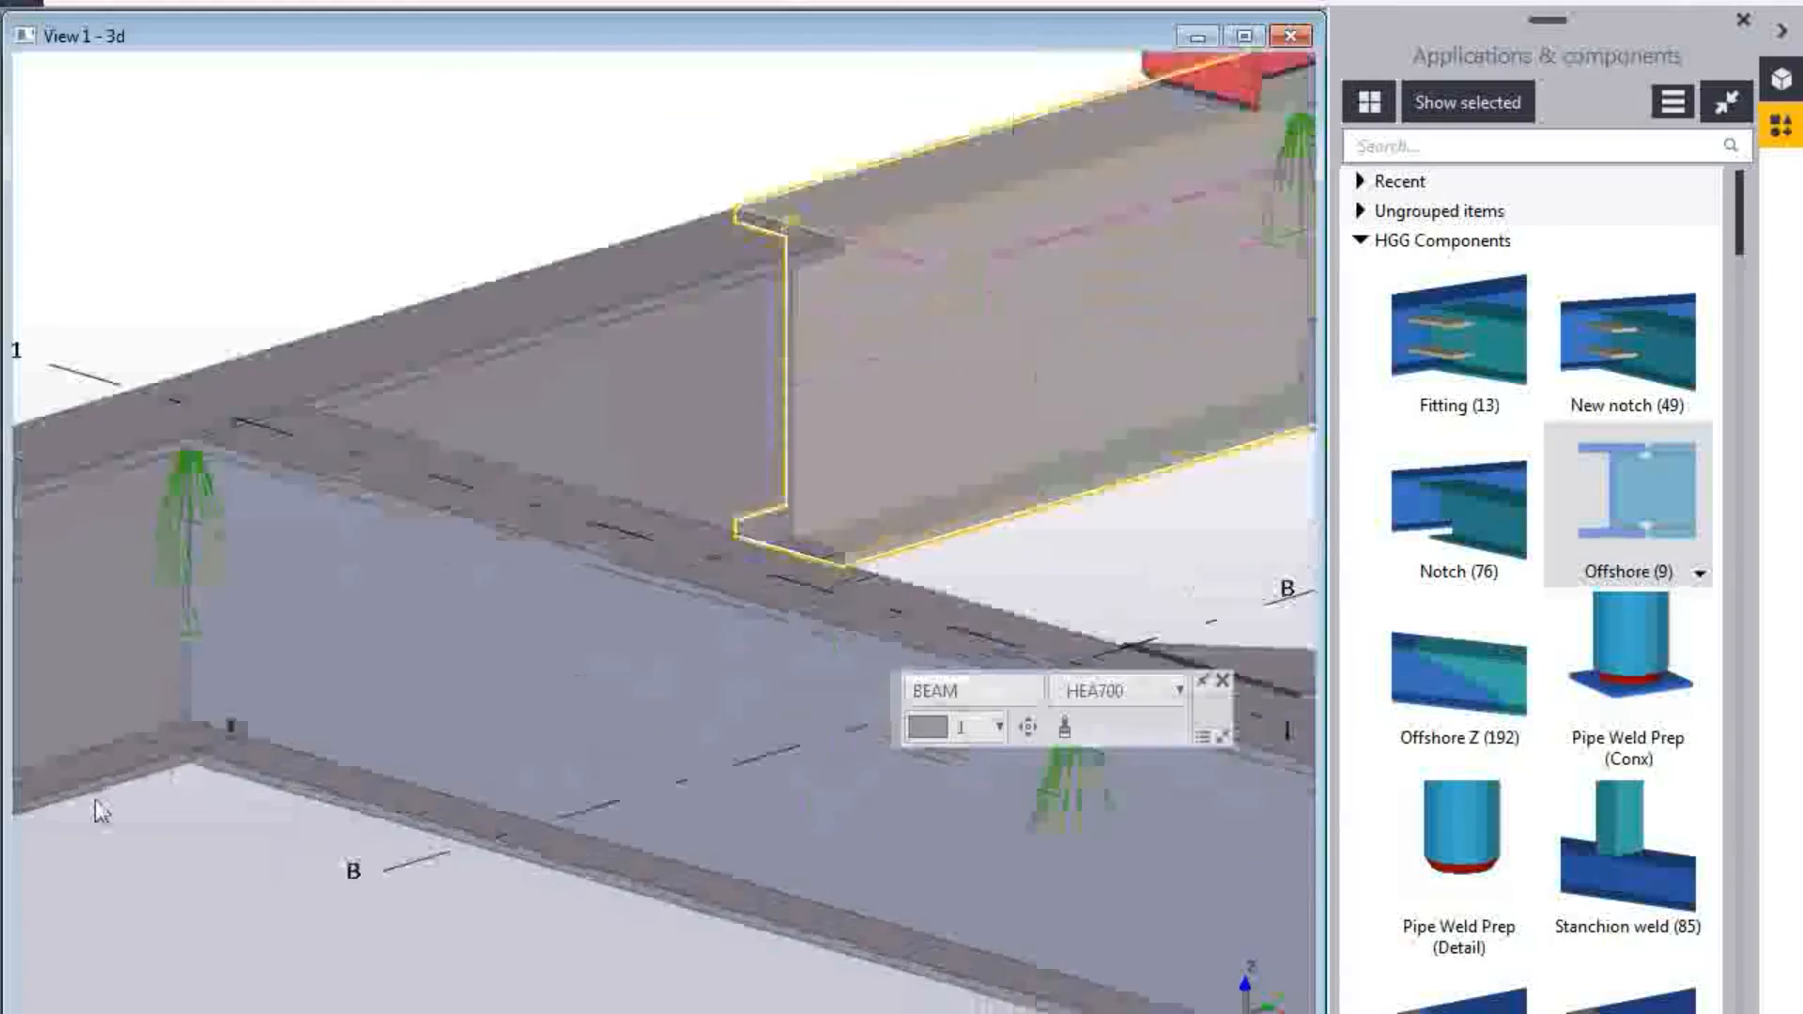
{"action": "scroll", "coordinate": [250, 584], "scroll_direction": "up", "scroll_amount": 5}
{"action": "double_click", "coordinate": [233, 443]}
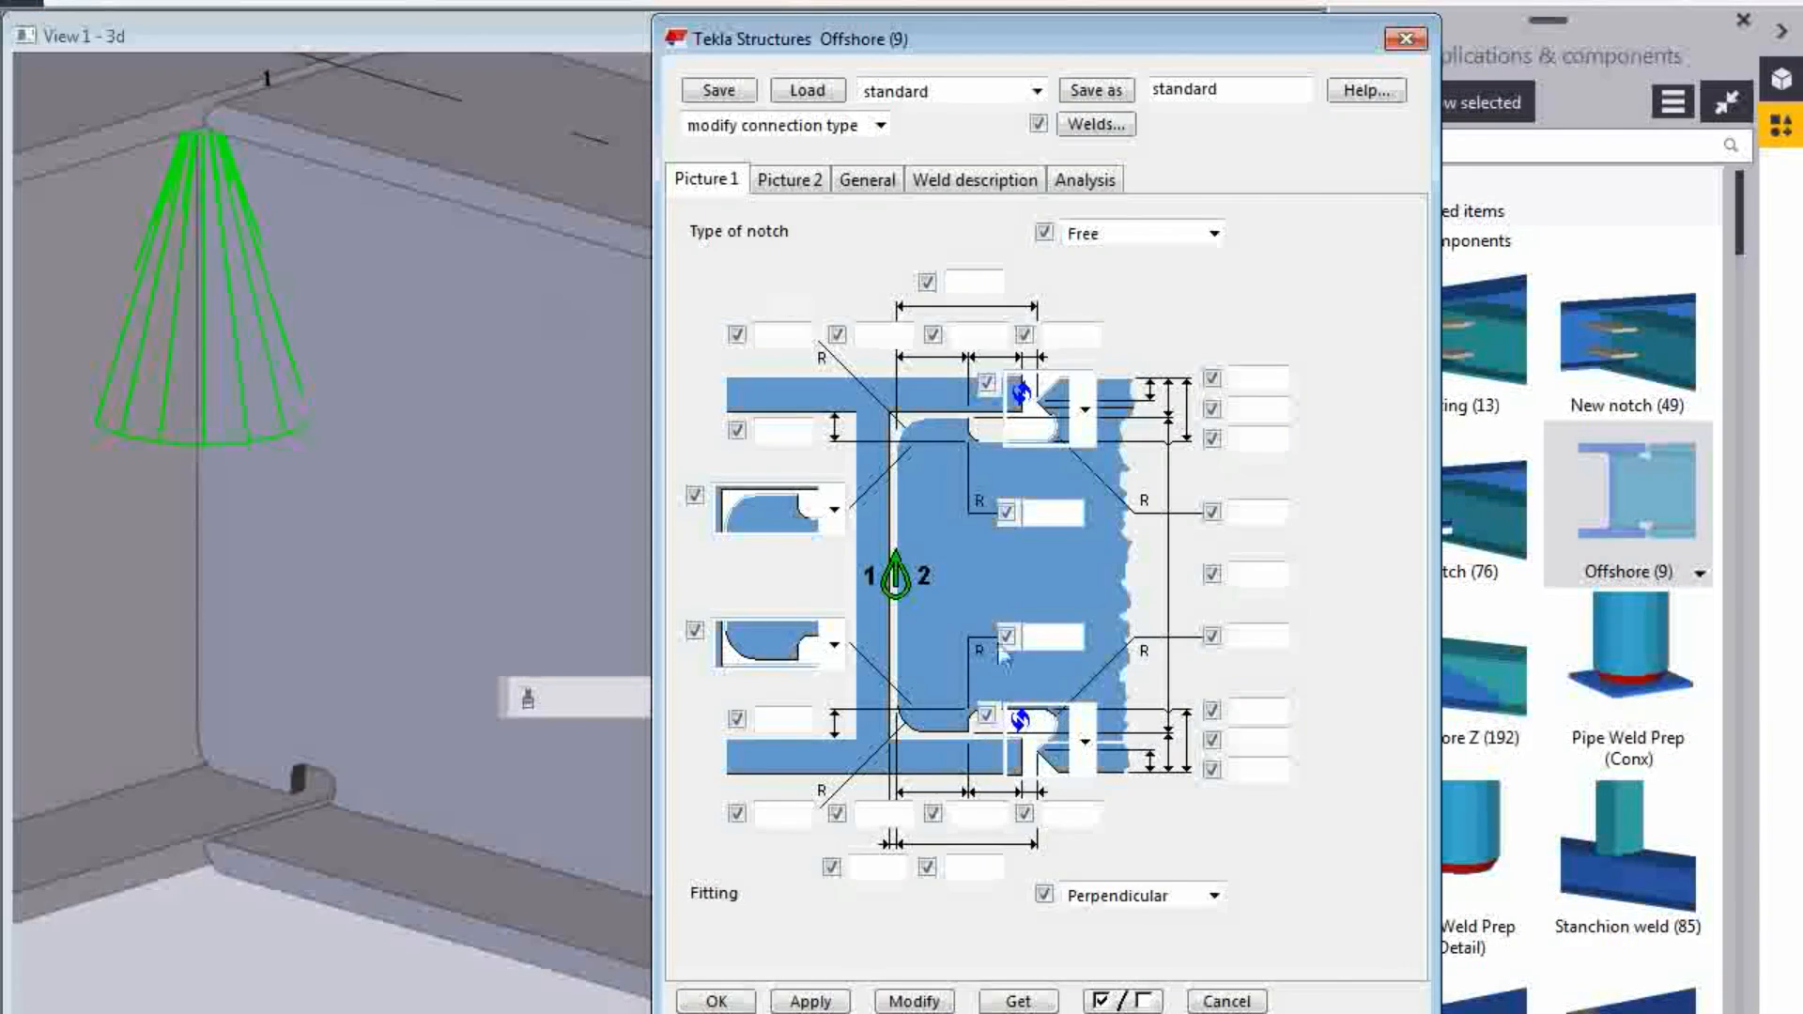
{"action": "left_click", "coordinate": [1225, 1001]}
Set the weld backing bar to No in the rat hole settings of the column base's weld prep component and modify it.
{"action": "scroll", "coordinate": [876, 616], "scroll_direction": "down", "scroll_amount": 2}
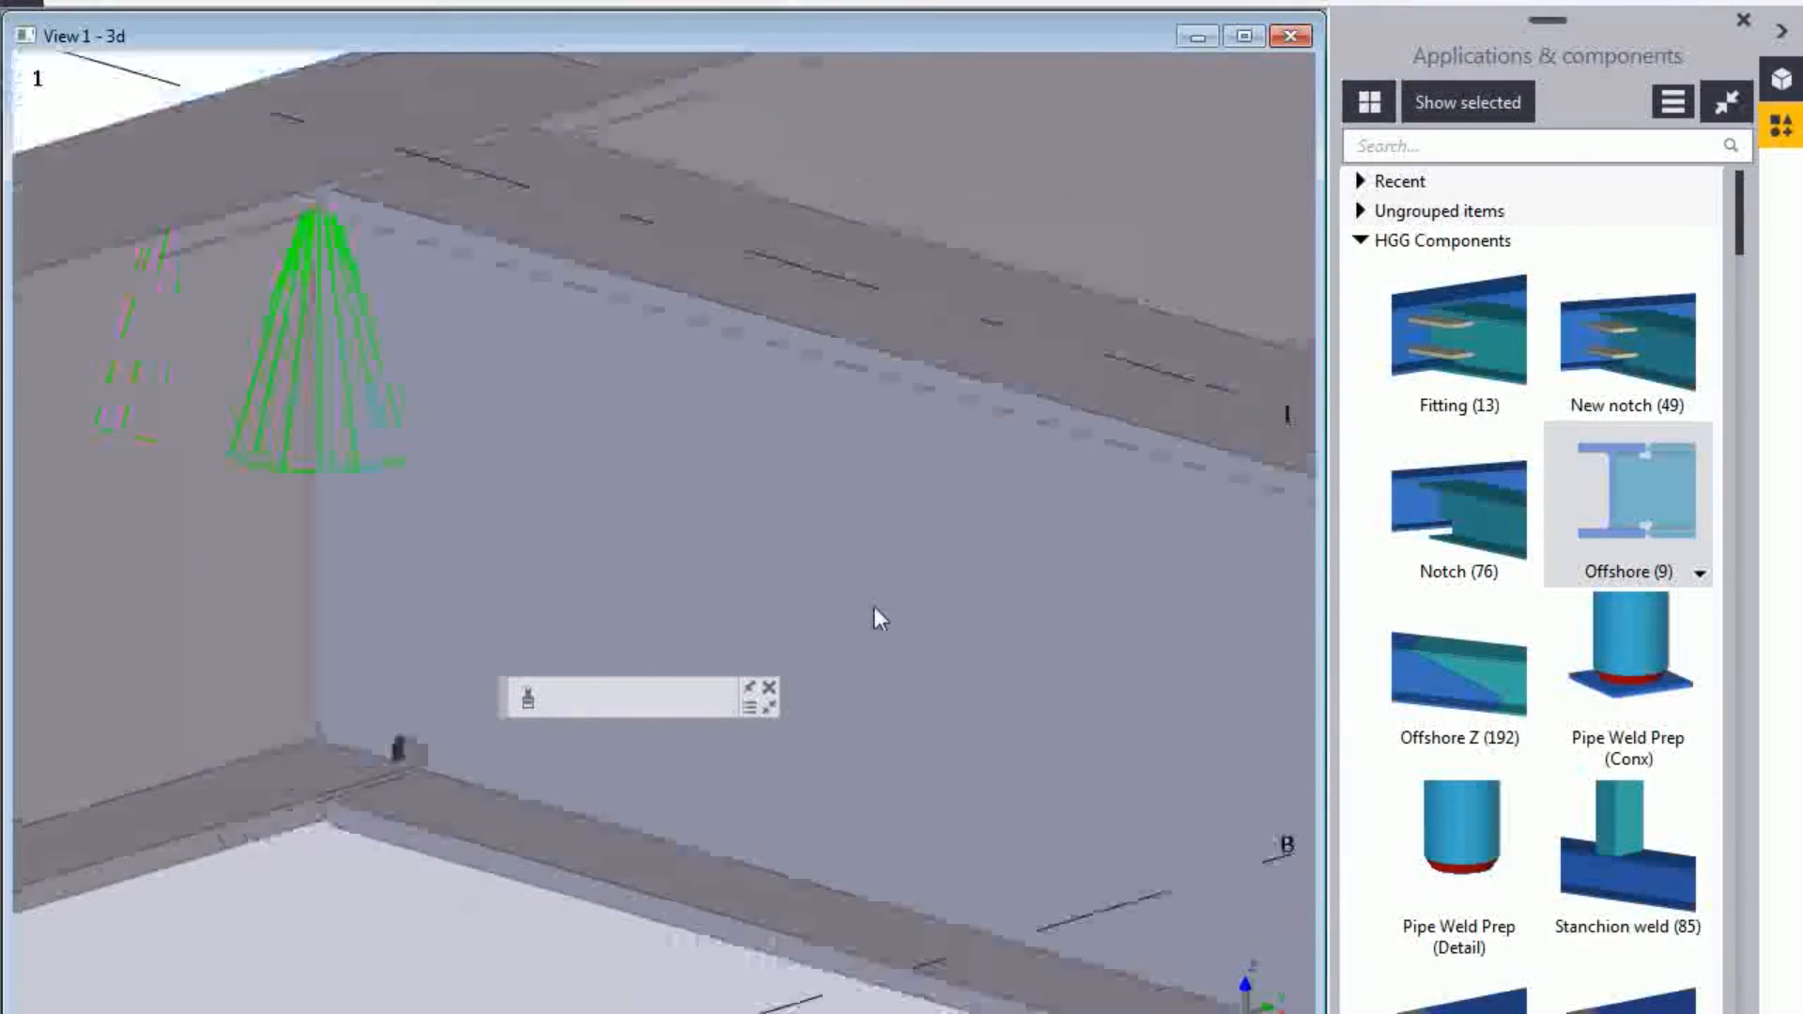
{"action": "scroll", "coordinate": [876, 607], "scroll_direction": "down", "scroll_amount": 4}
{"action": "scroll", "coordinate": [784, 551], "scroll_direction": "up", "scroll_amount": 4}
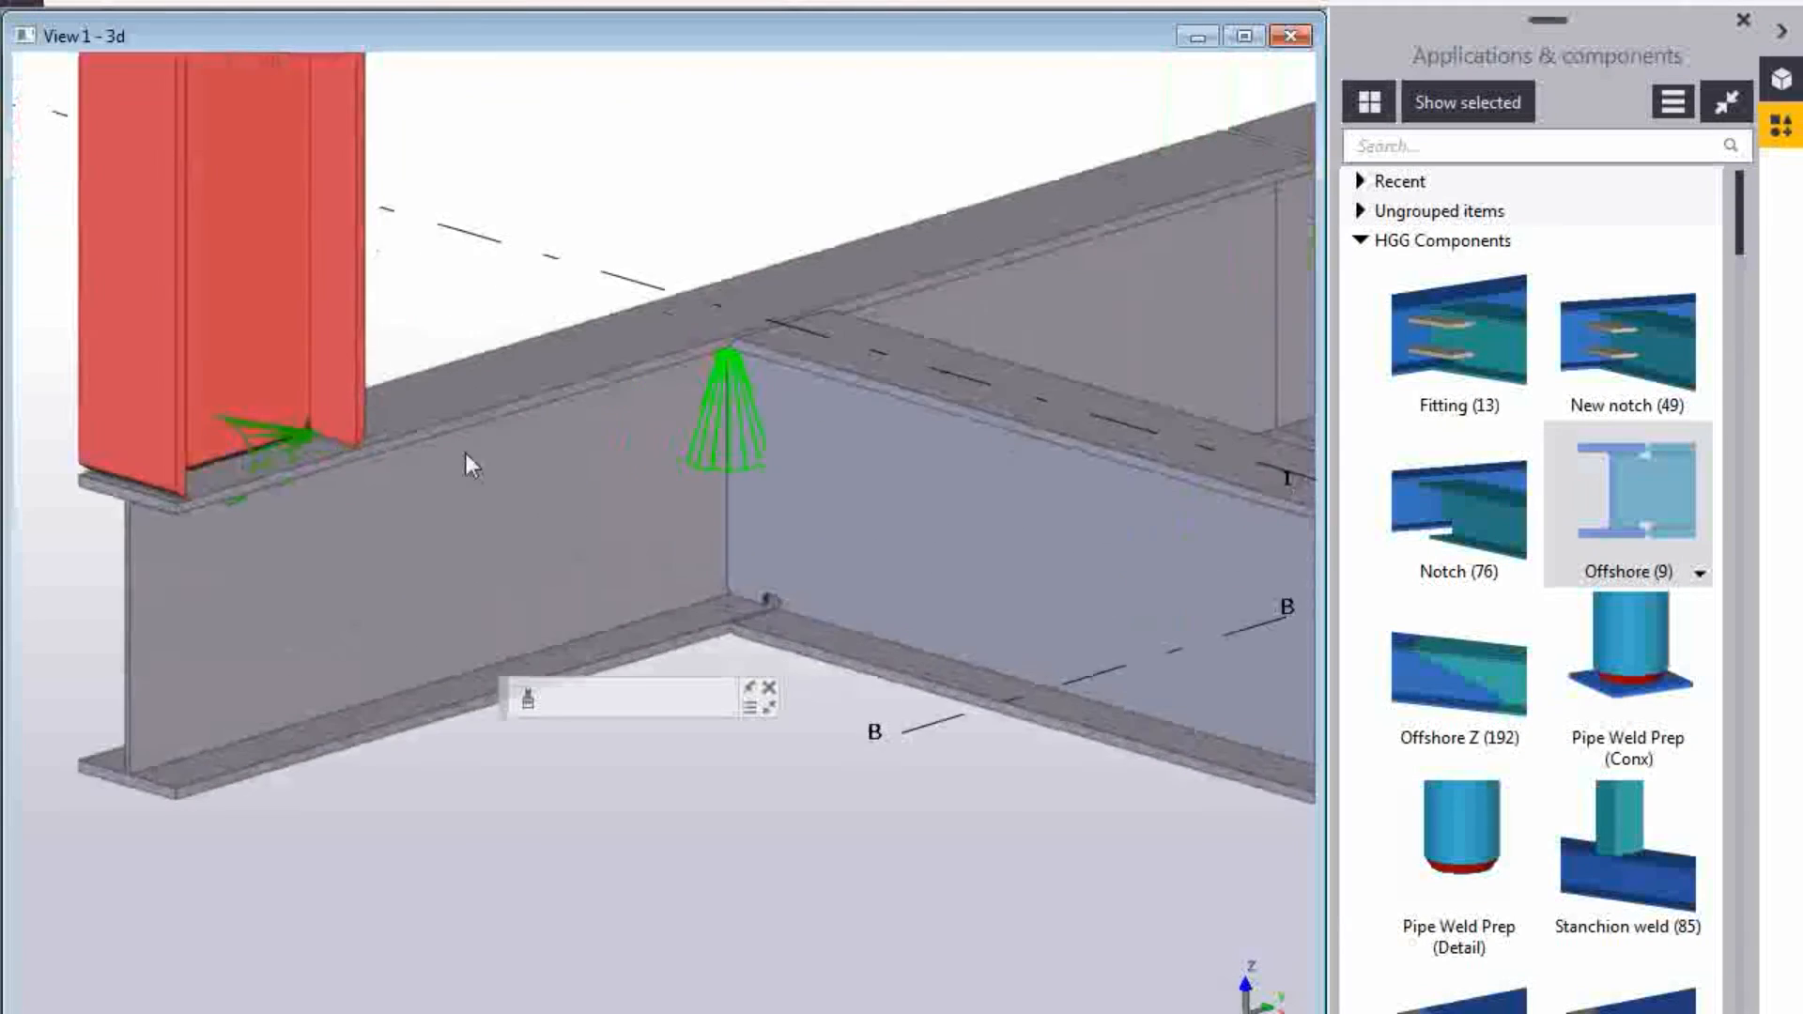
{"action": "scroll", "coordinate": [178, 455], "scroll_direction": "up", "scroll_amount": 4}
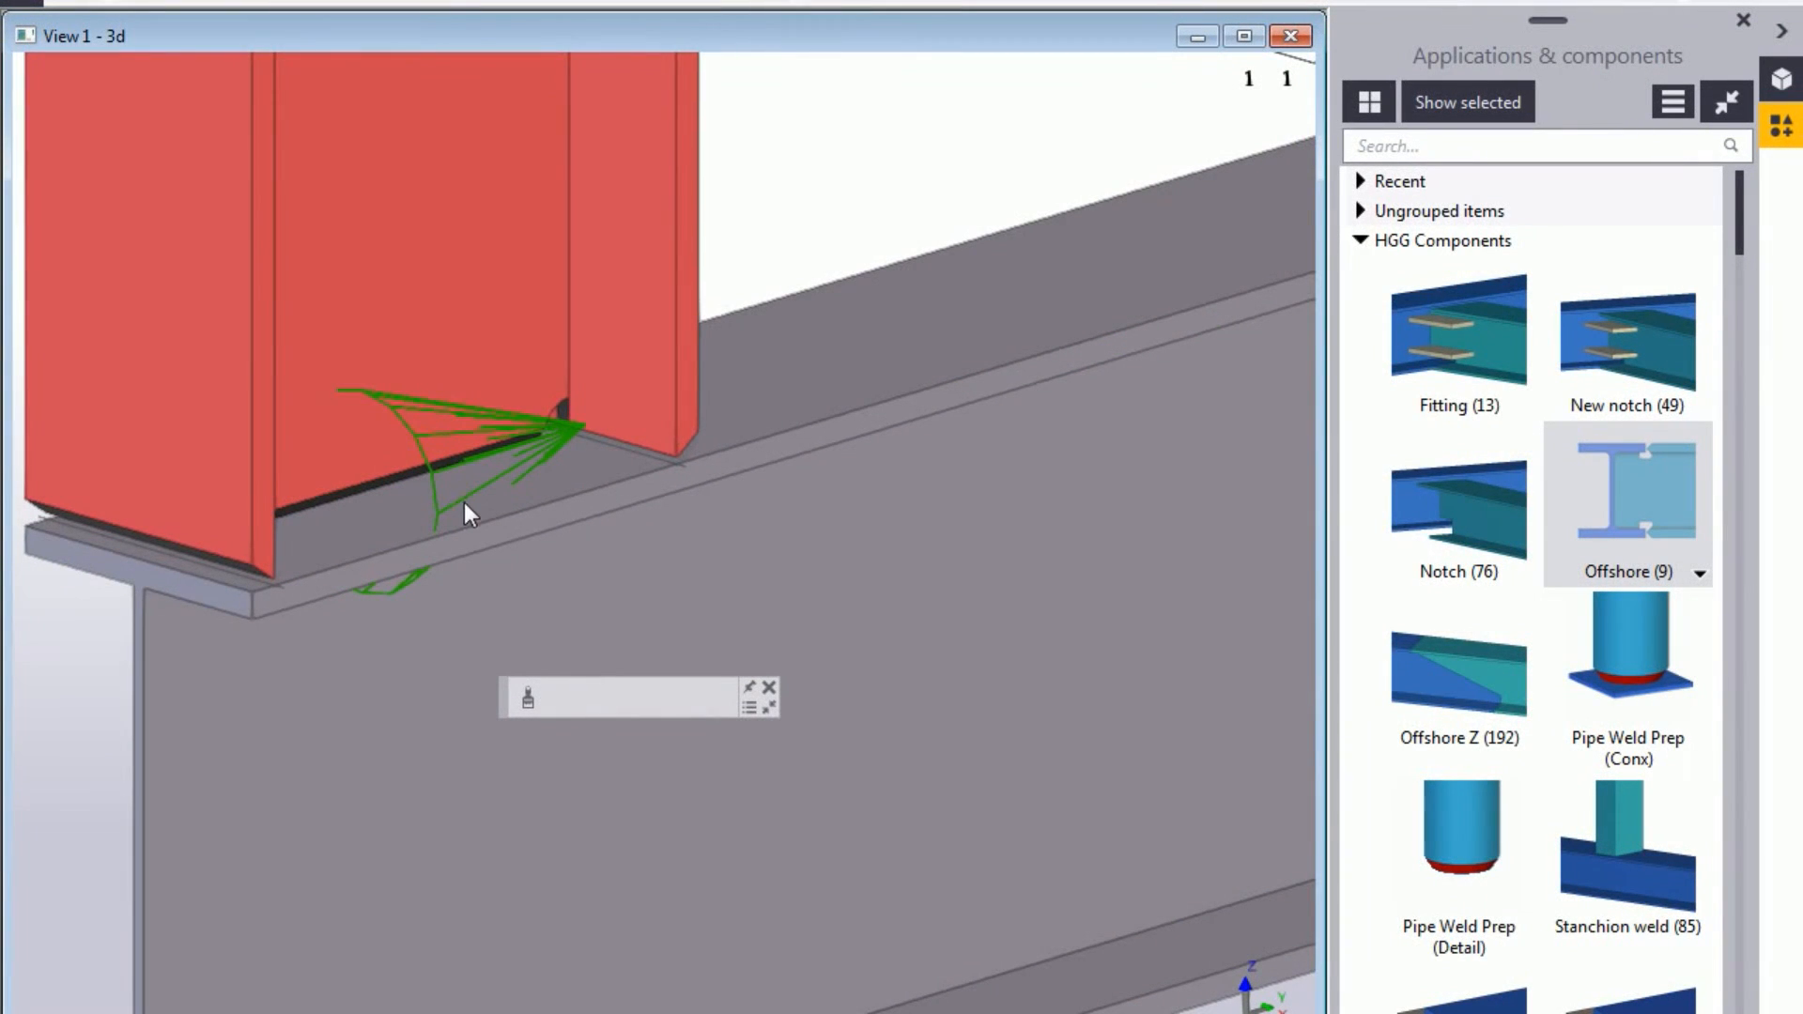
{"action": "double_click", "coordinate": [464, 493]}
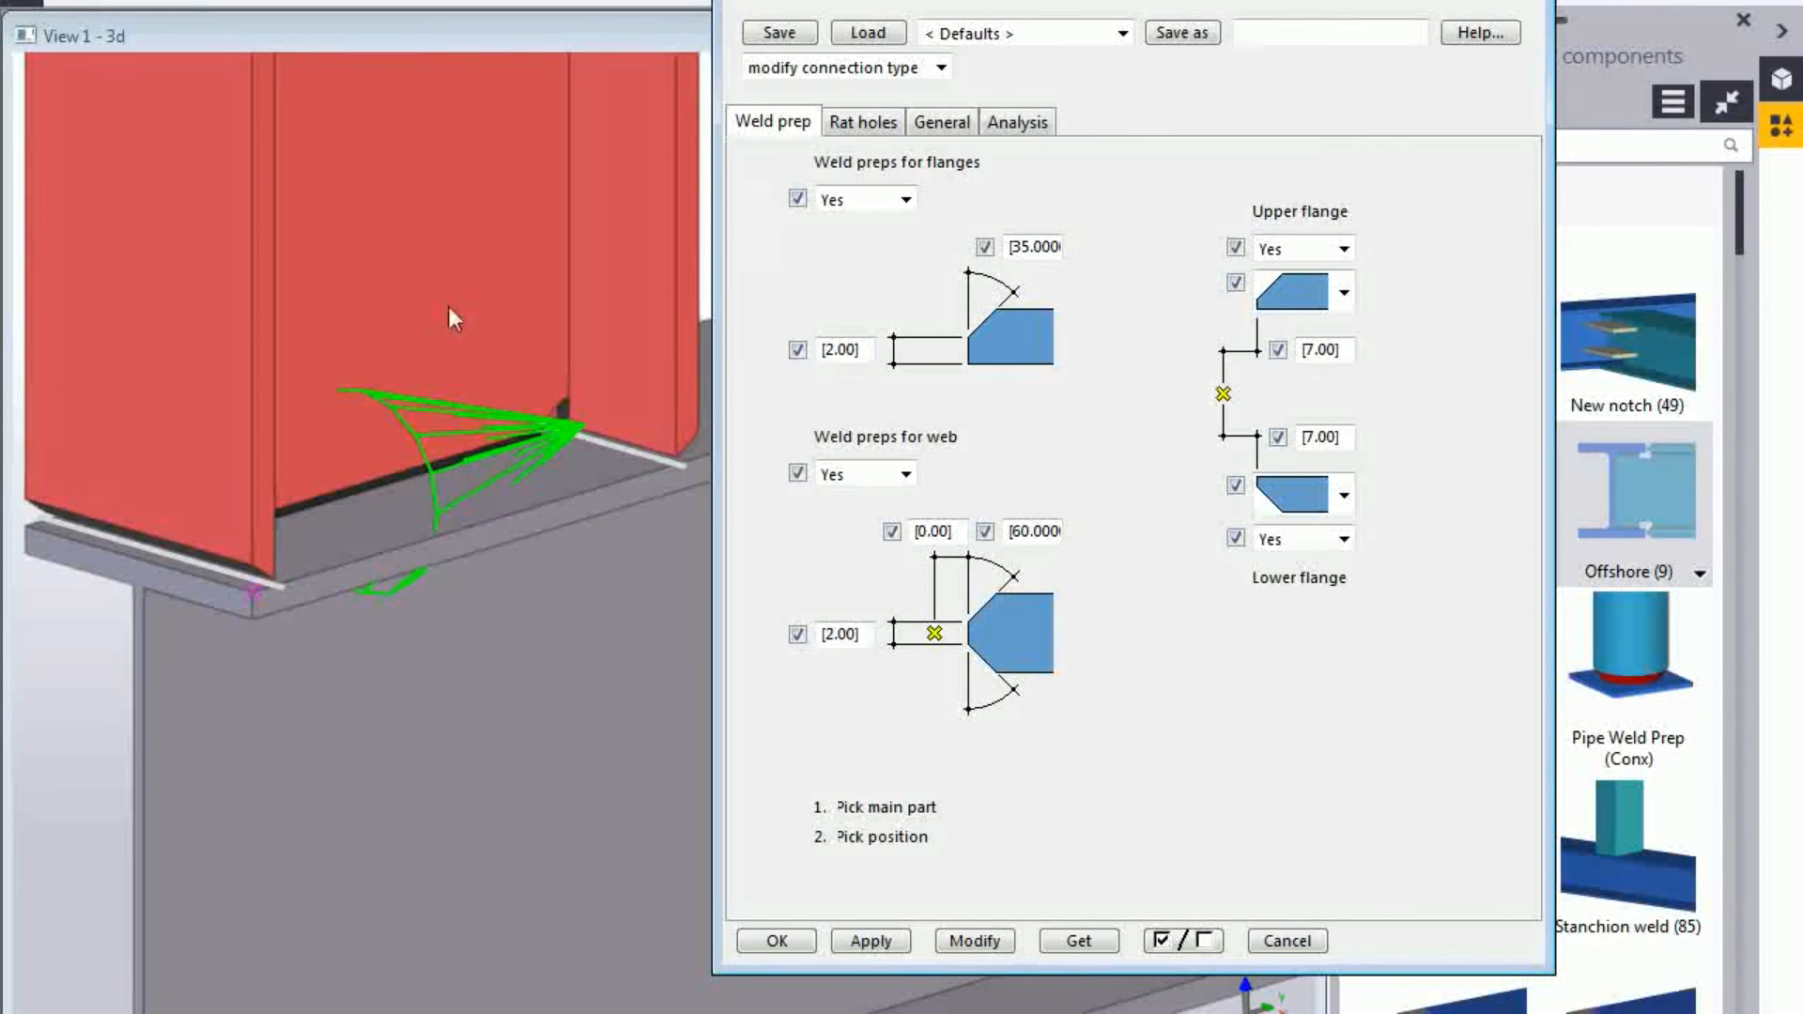
{"action": "scroll", "coordinate": [293, 578], "scroll_direction": "up", "scroll_amount": 4}
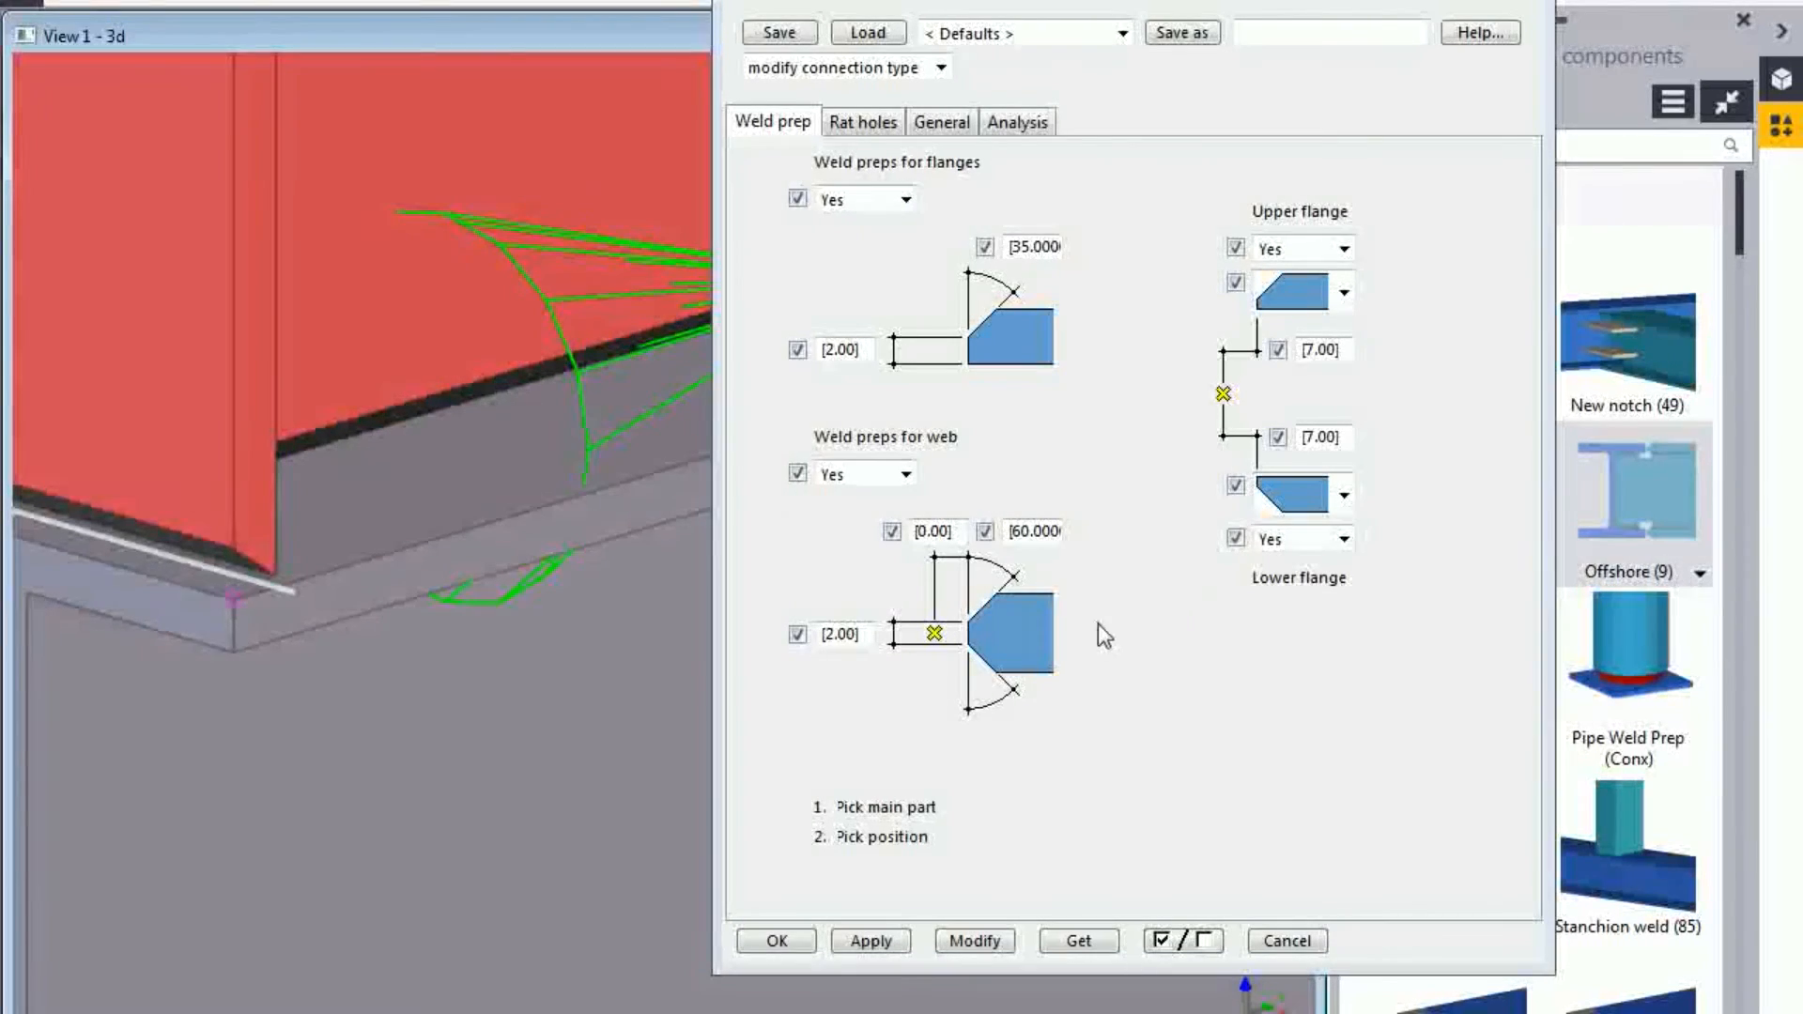
{"action": "left_click", "coordinate": [870, 125]}
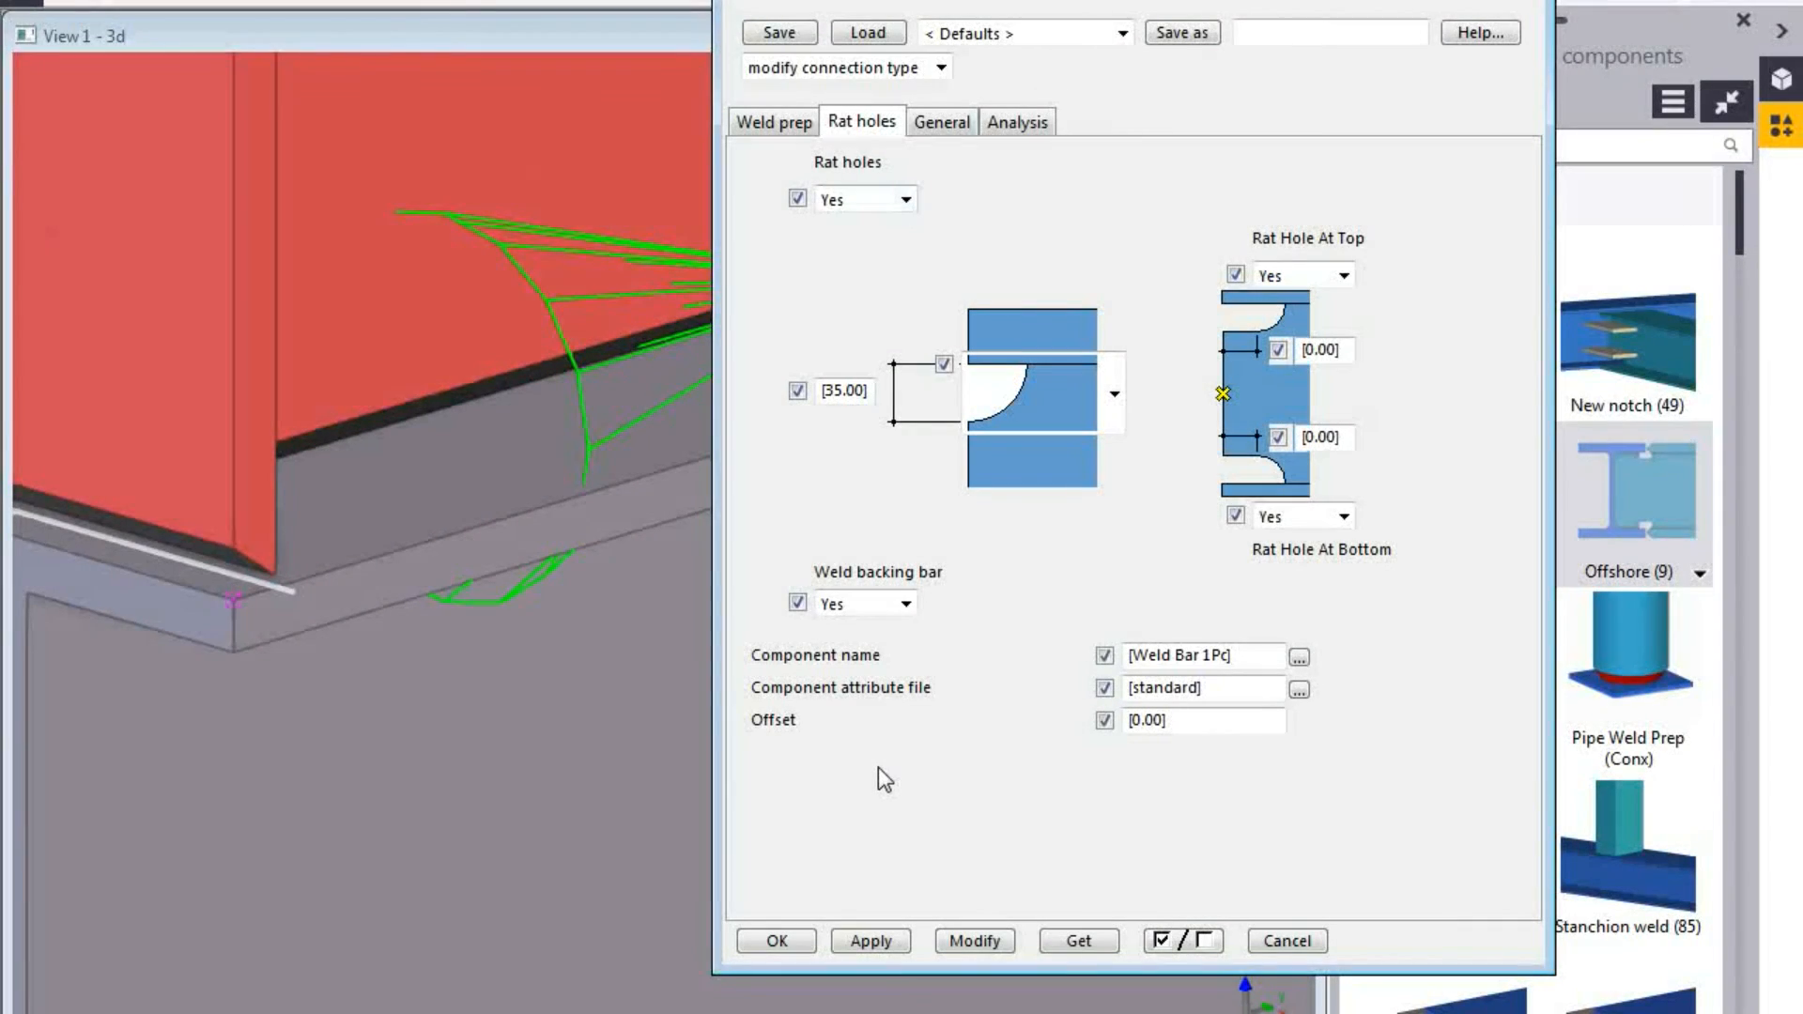
{"action": "left_click", "coordinate": [906, 604]}
{"action": "left_click", "coordinate": [845, 646]}
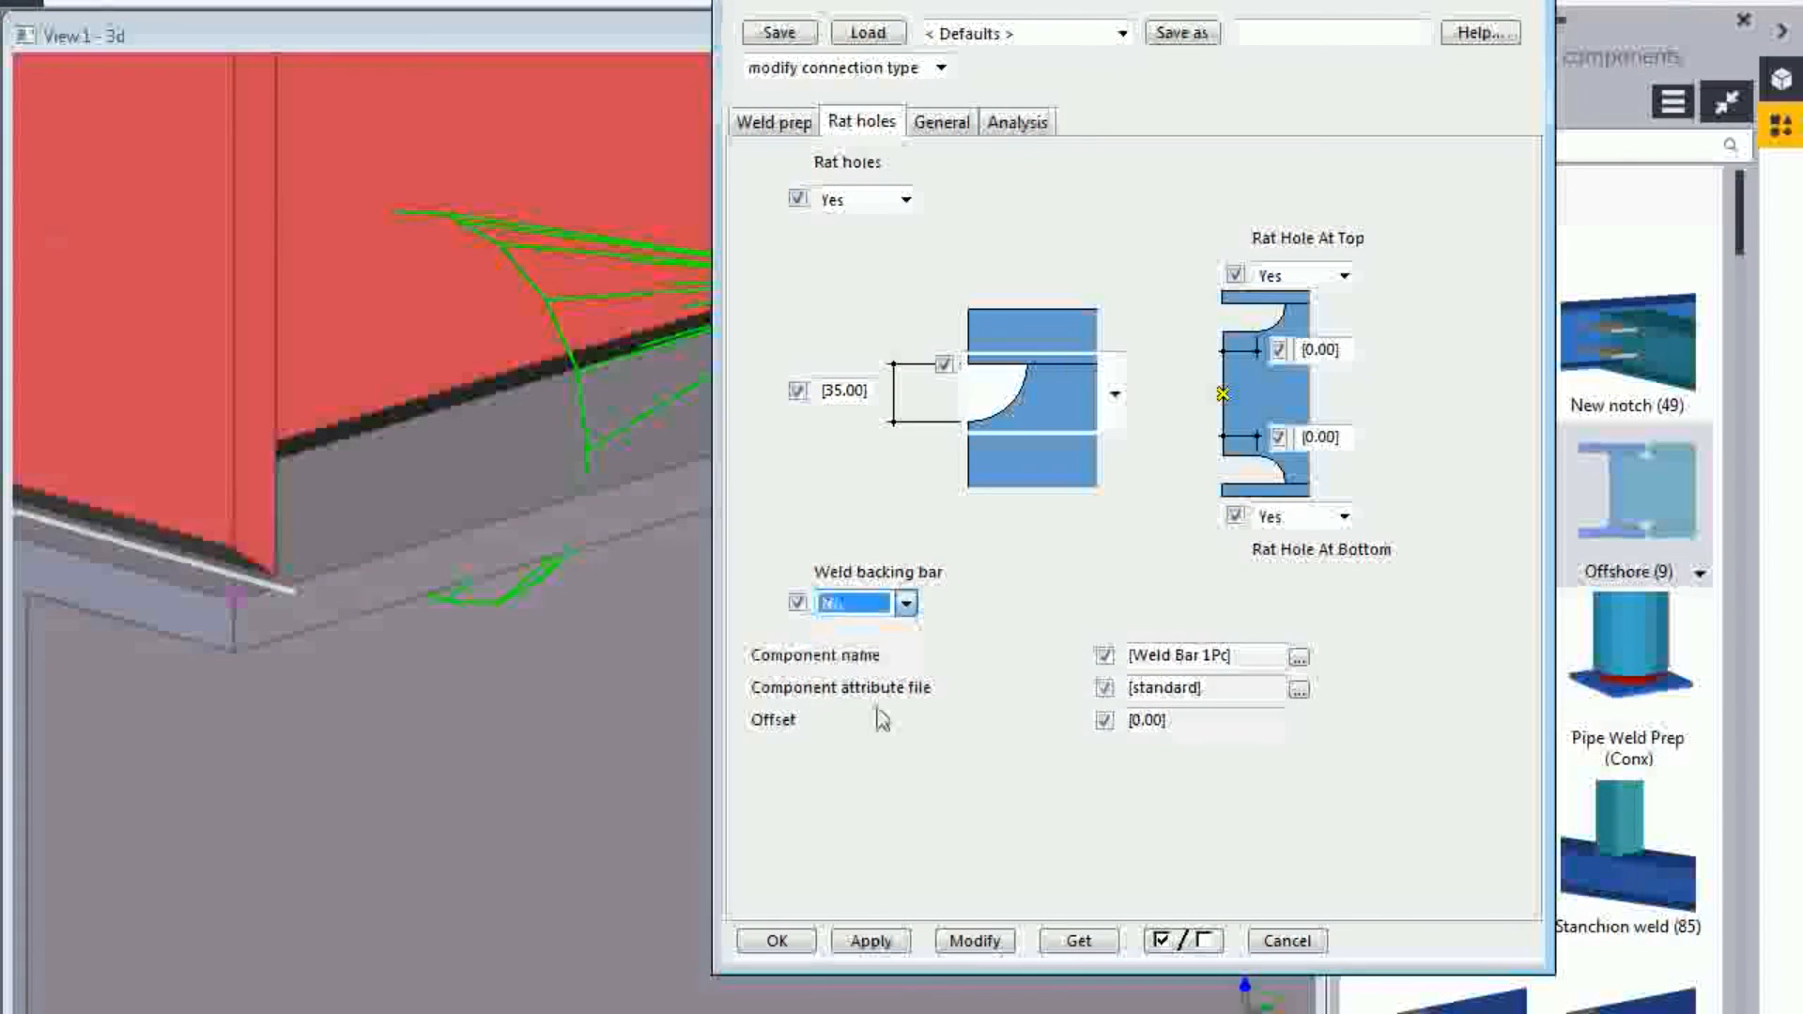
{"action": "left_click", "coordinate": [977, 941]}
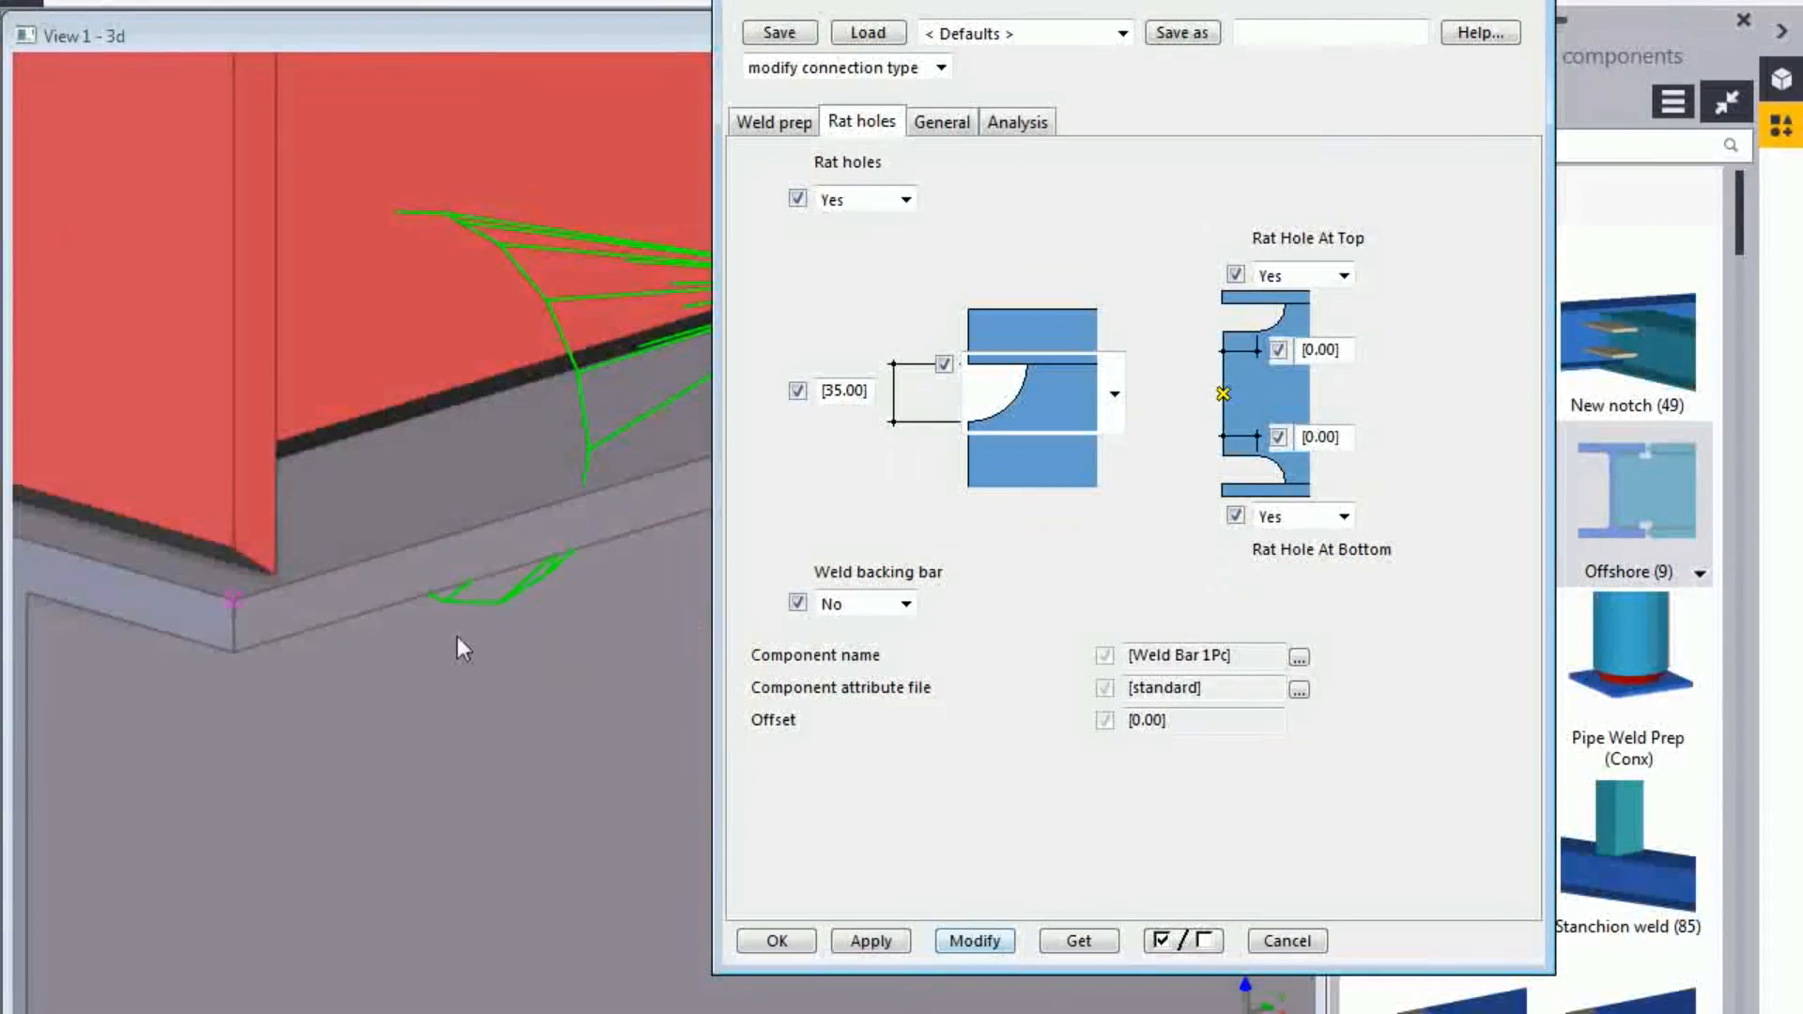
Set Rat Hole At Top to No for the column base's weld prep, check the joint and close the settings.
{"action": "left_click", "coordinate": [1345, 275]}
{"action": "left_click", "coordinate": [1292, 325]}
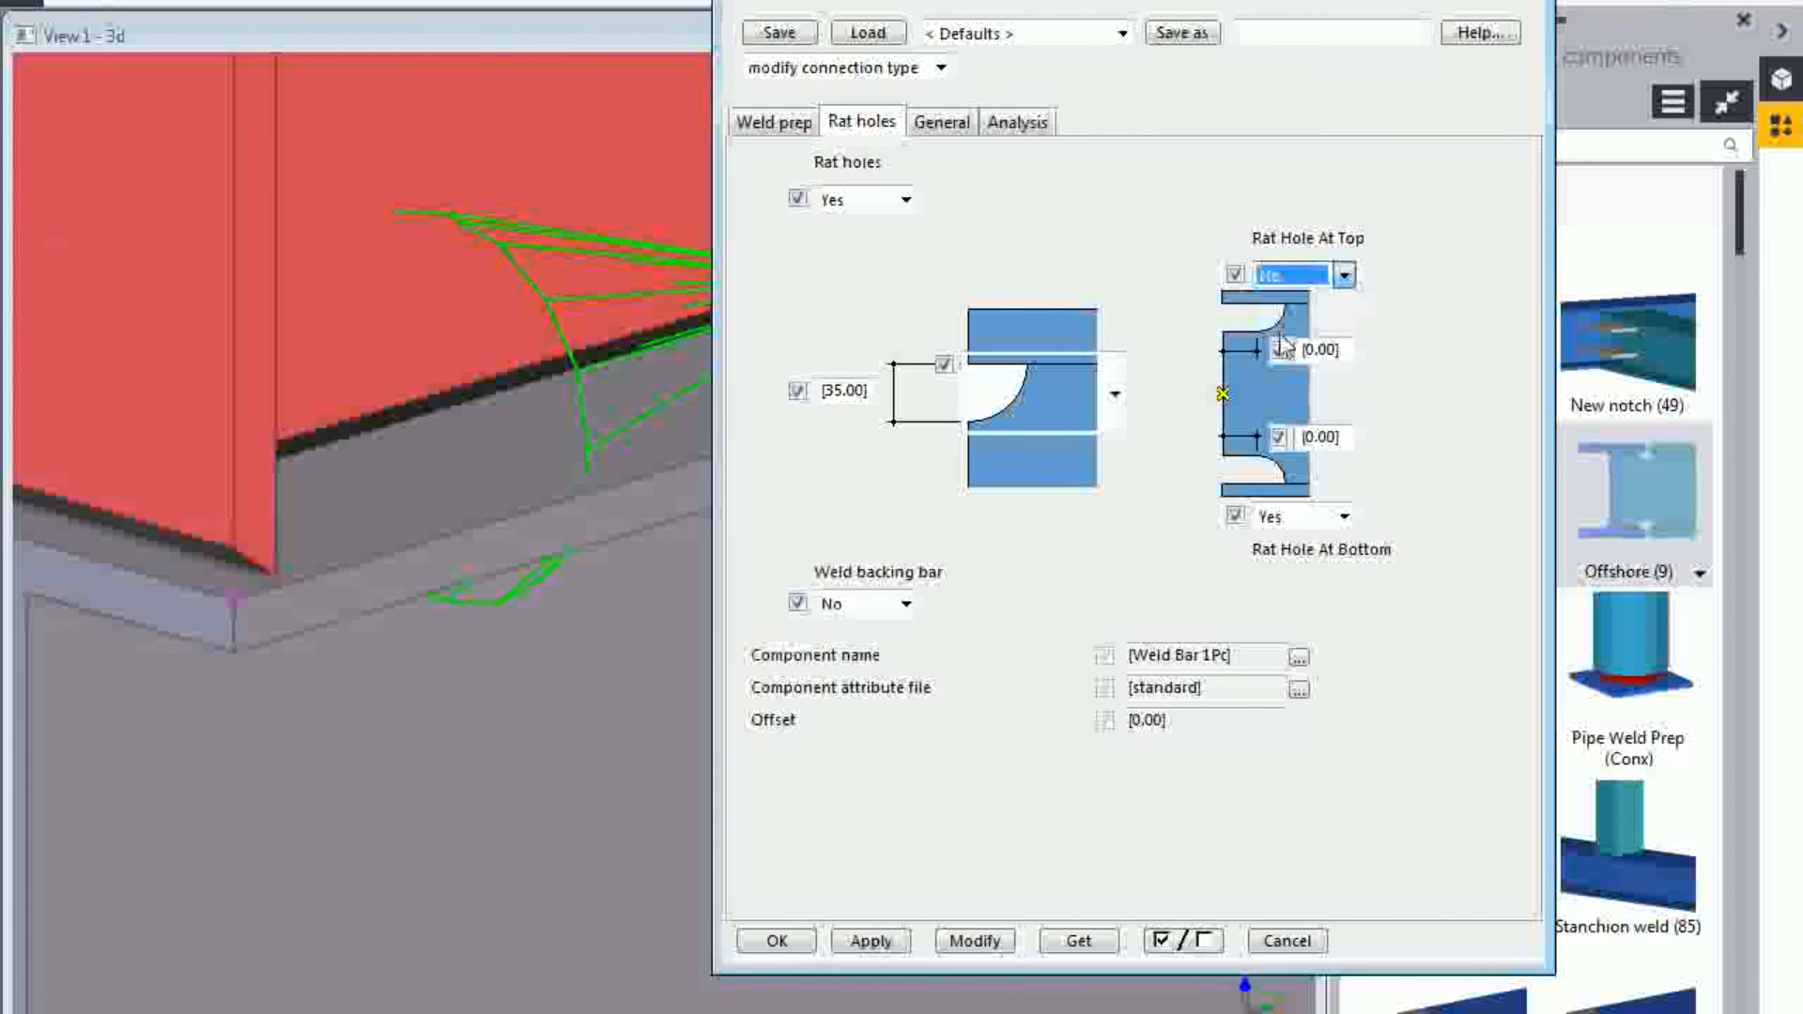
{"action": "middle_click_drag", "start_coordinate": [533, 567], "coordinate": [293, 572]}
{"action": "middle_click_drag", "start_coordinate": [606, 362], "coordinate": [435, 617]}
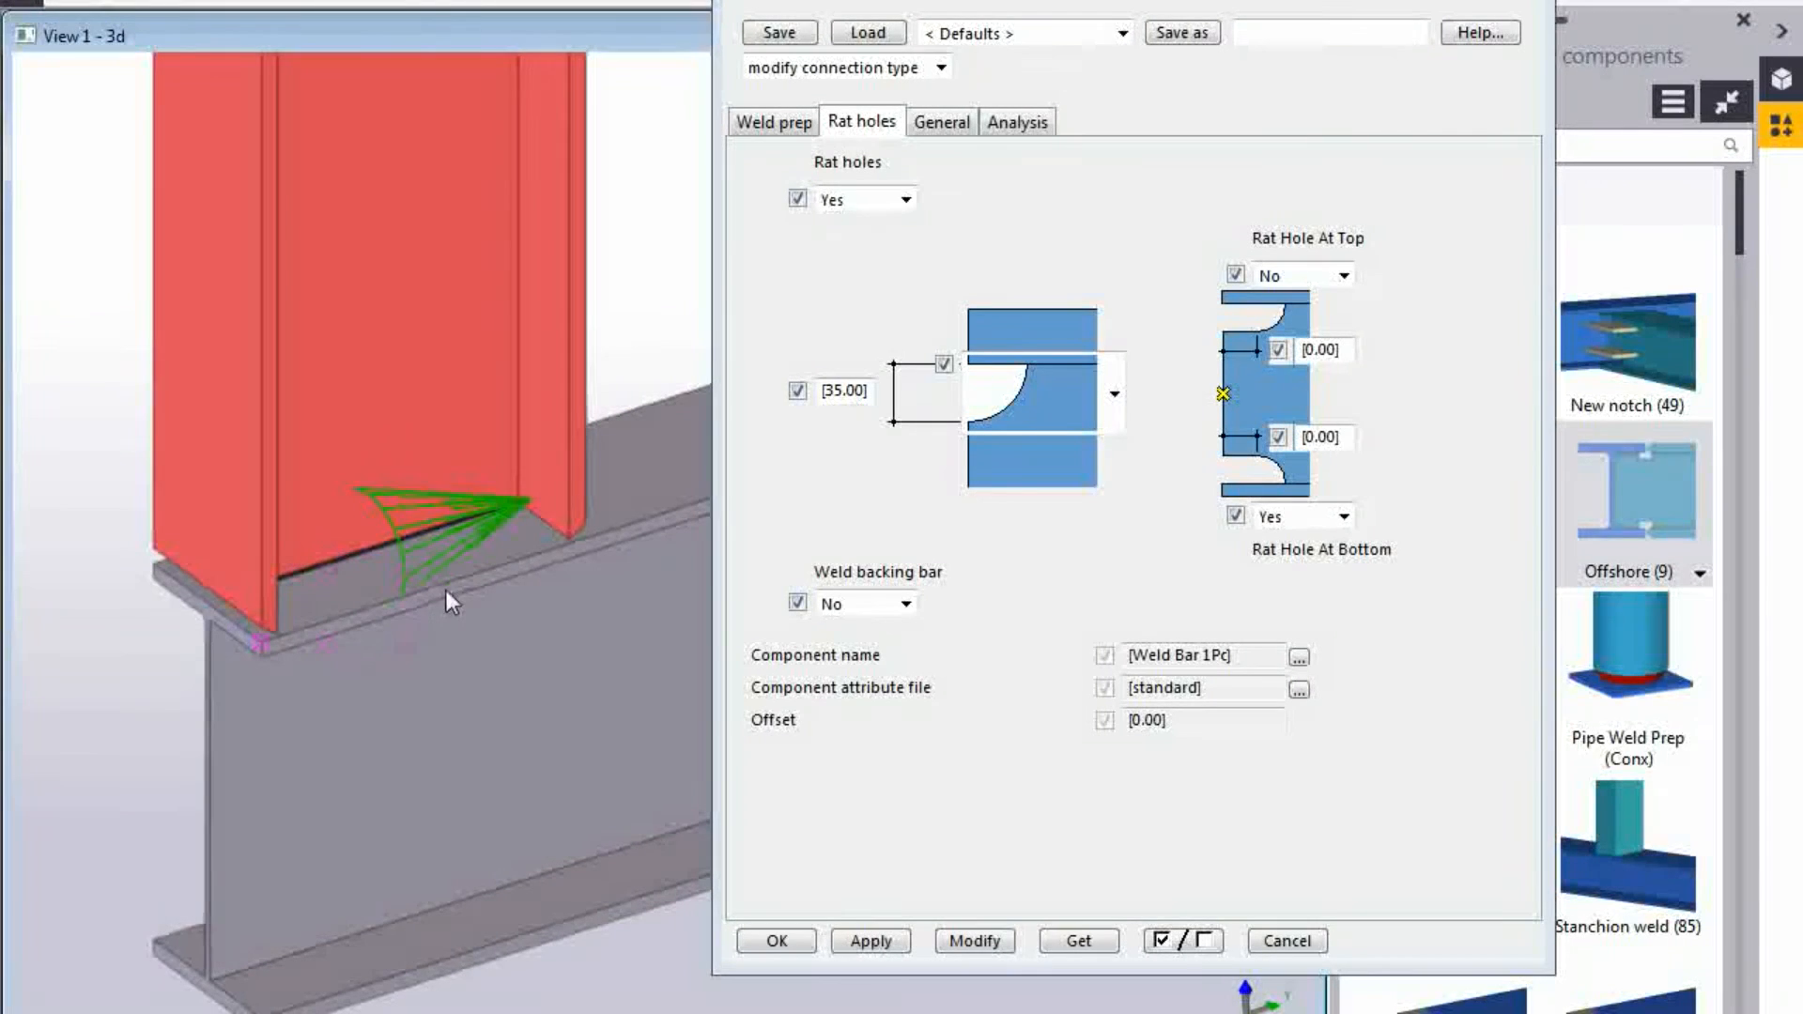
{"action": "left_click", "coordinate": [1286, 947]}
Select the beams, columns and connections around the frame's lower corner with an area selection.
{"action": "scroll", "coordinate": [481, 714], "scroll_direction": "down", "scroll_amount": 5}
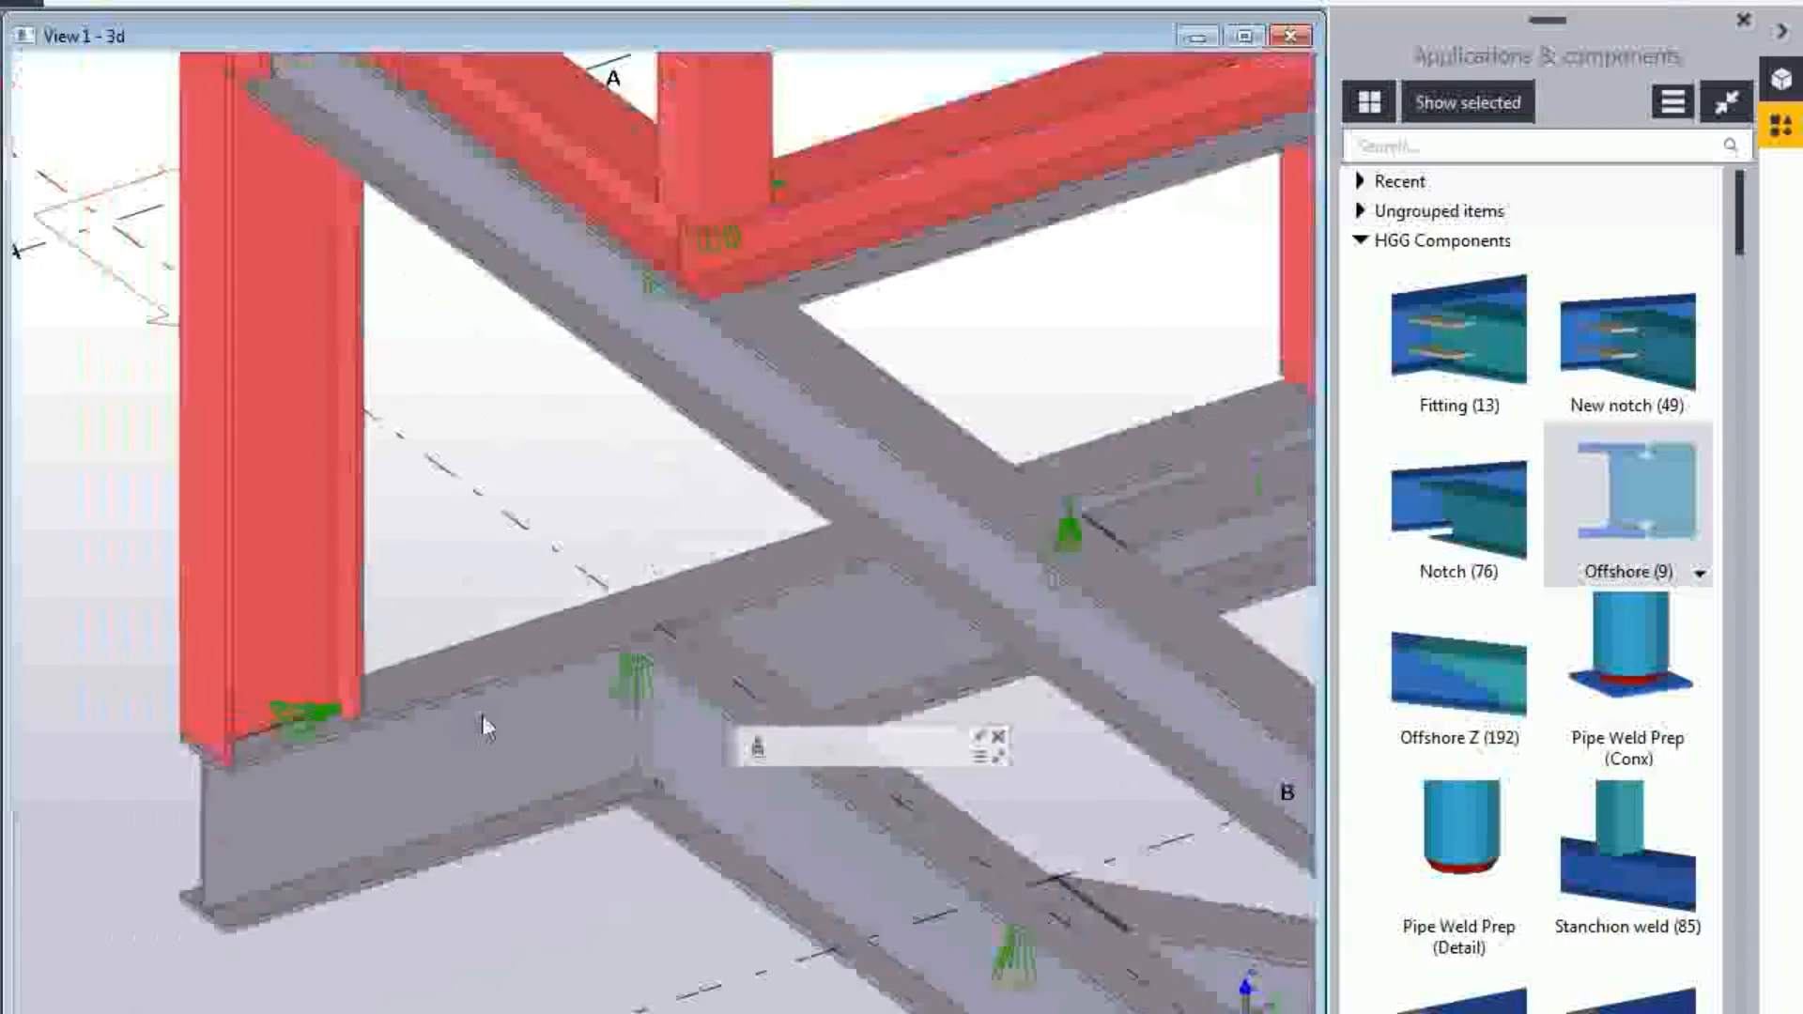
{"action": "middle_click_drag", "start_coordinate": [482, 714], "coordinate": [559, 692]}
{"action": "scroll", "coordinate": [562, 657], "scroll_direction": "down", "scroll_amount": 4}
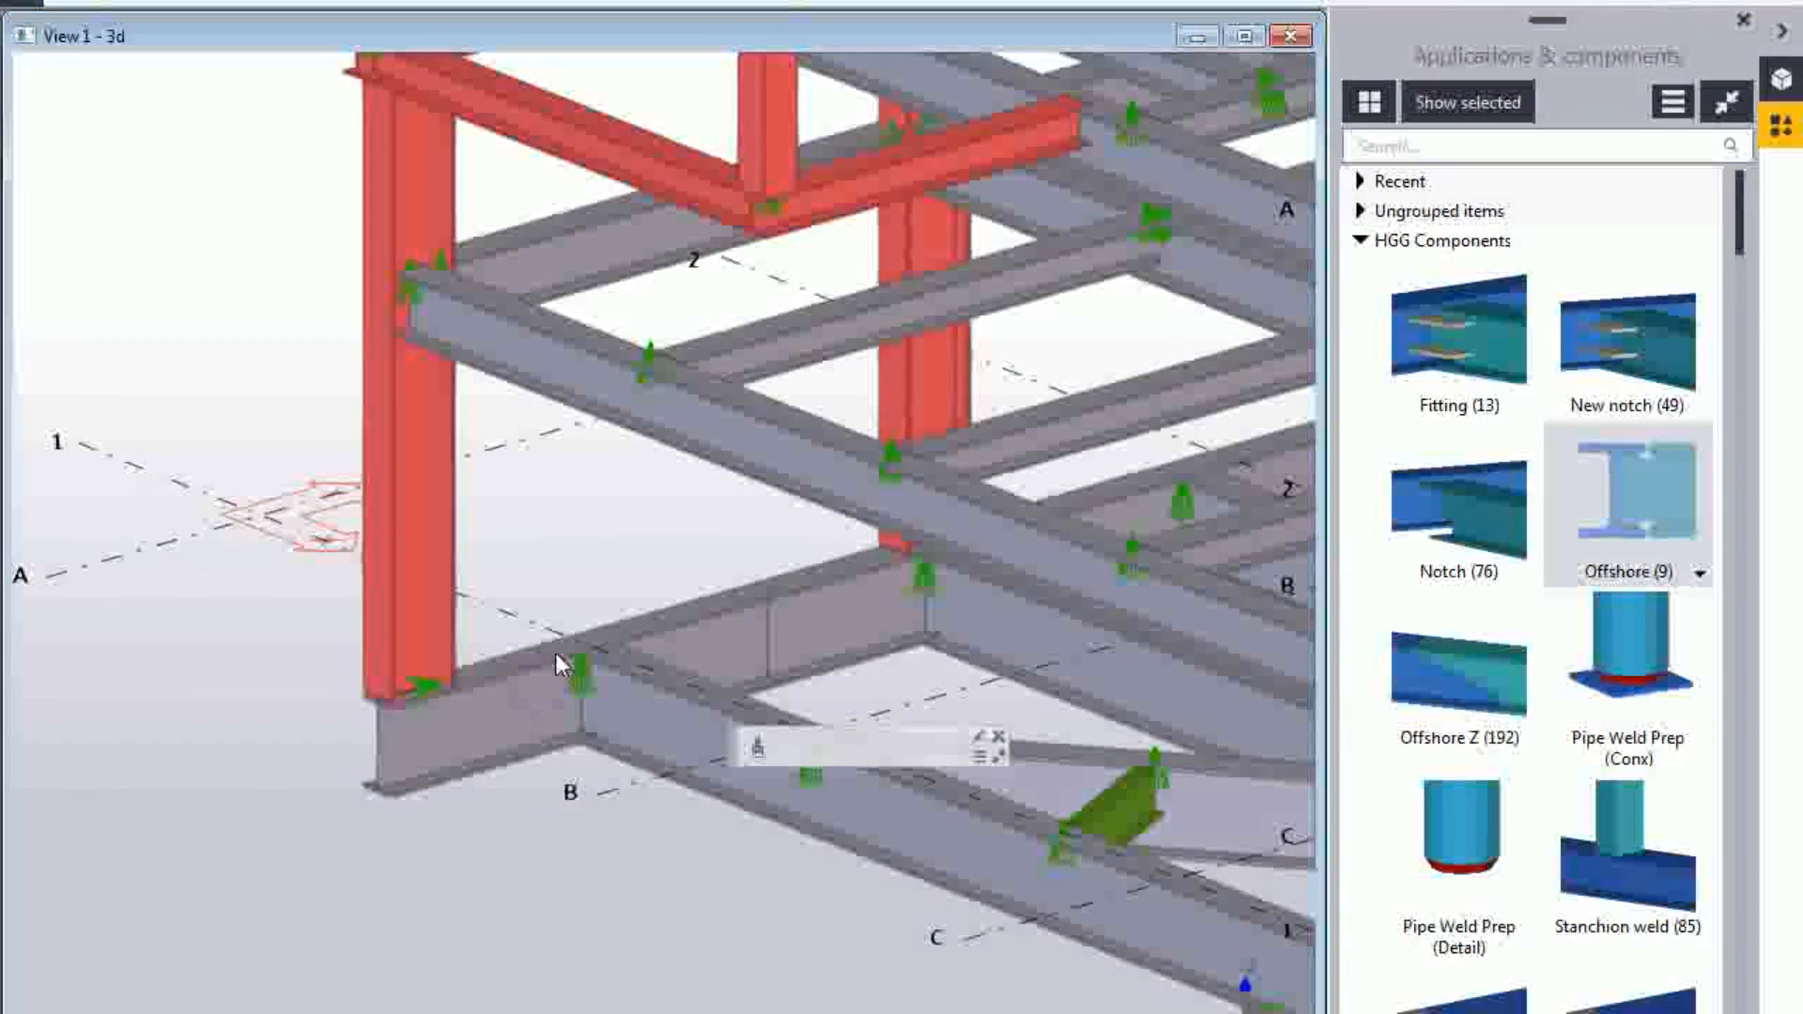
{"action": "scroll", "coordinate": [550, 680], "scroll_direction": "down", "scroll_amount": 2}
{"action": "left_click_drag", "start_coordinate": [1038, 981], "coordinate": [294, 535]}
{"action": "scroll", "coordinate": [826, 662], "scroll_direction": "up", "scroll_amount": 2}
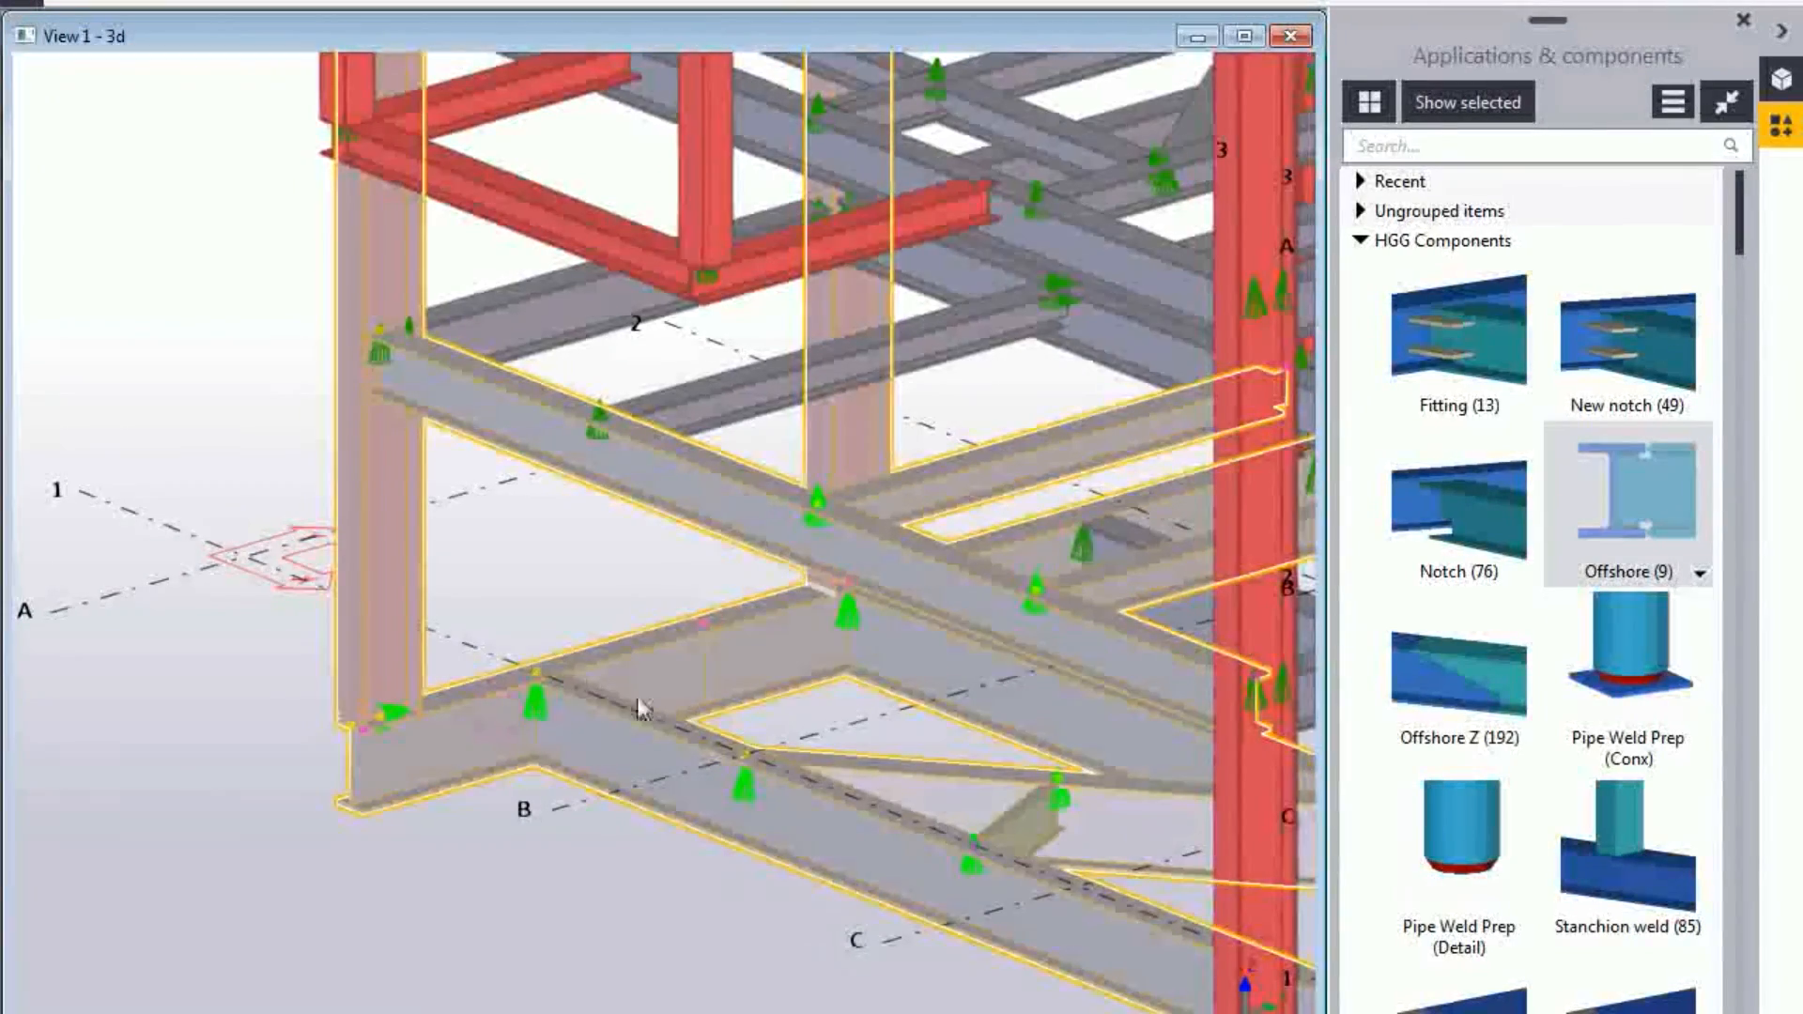
{"action": "scroll", "coordinate": [725, 663], "scroll_direction": "up", "scroll_amount": 5}
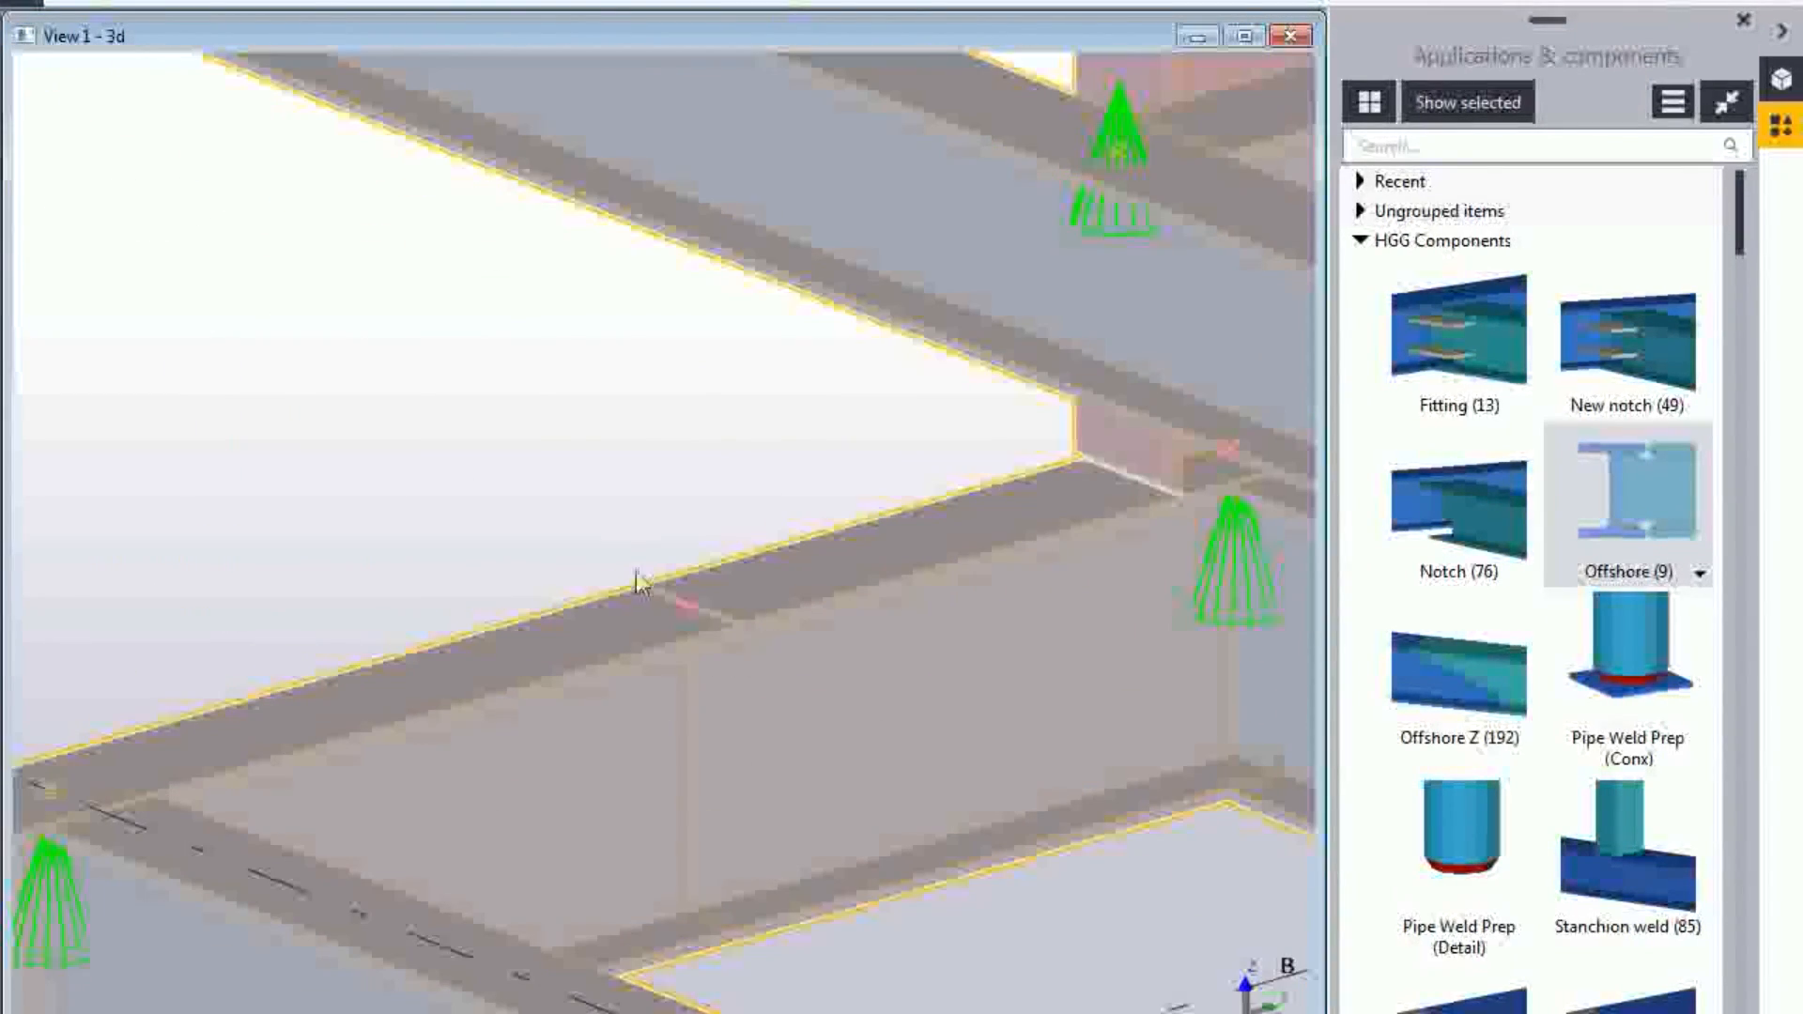
{"action": "scroll", "coordinate": [742, 629], "scroll_direction": "down", "scroll_amount": 6}
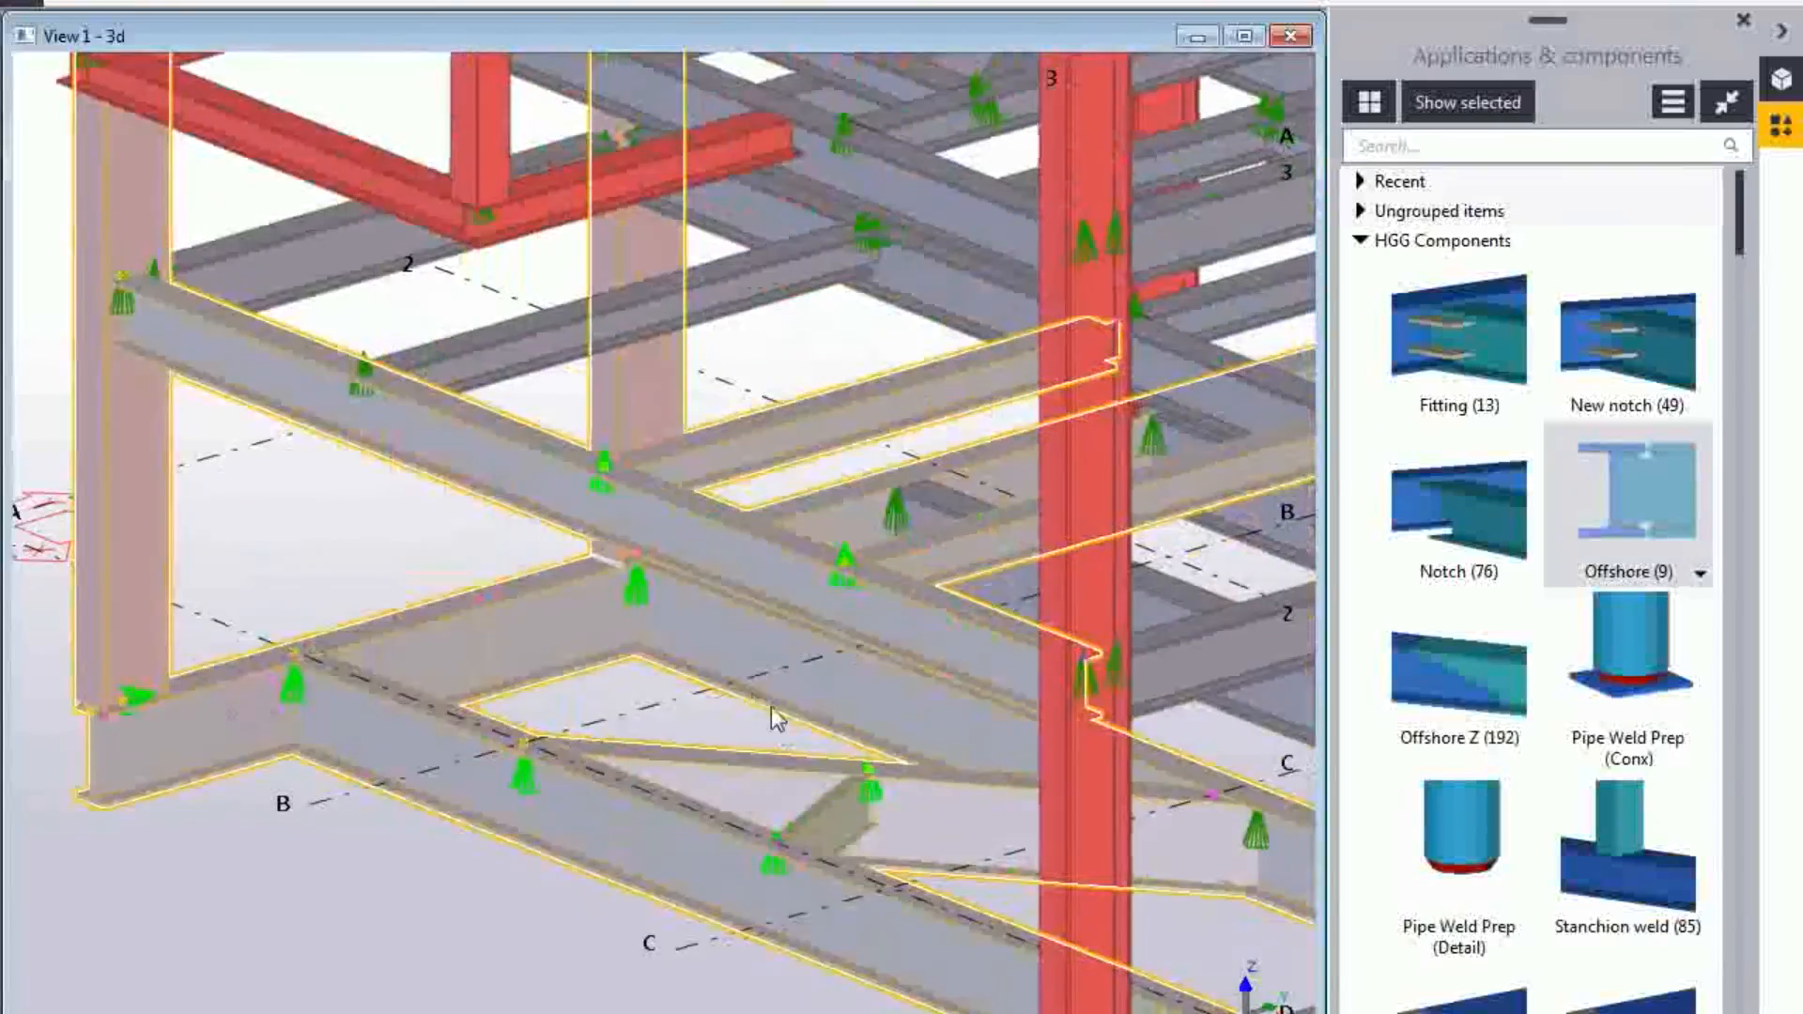
Enable creation of DSTV for profiles in the NC file export settings and close them.
{"action": "left_click", "coordinate": [23, 2]}
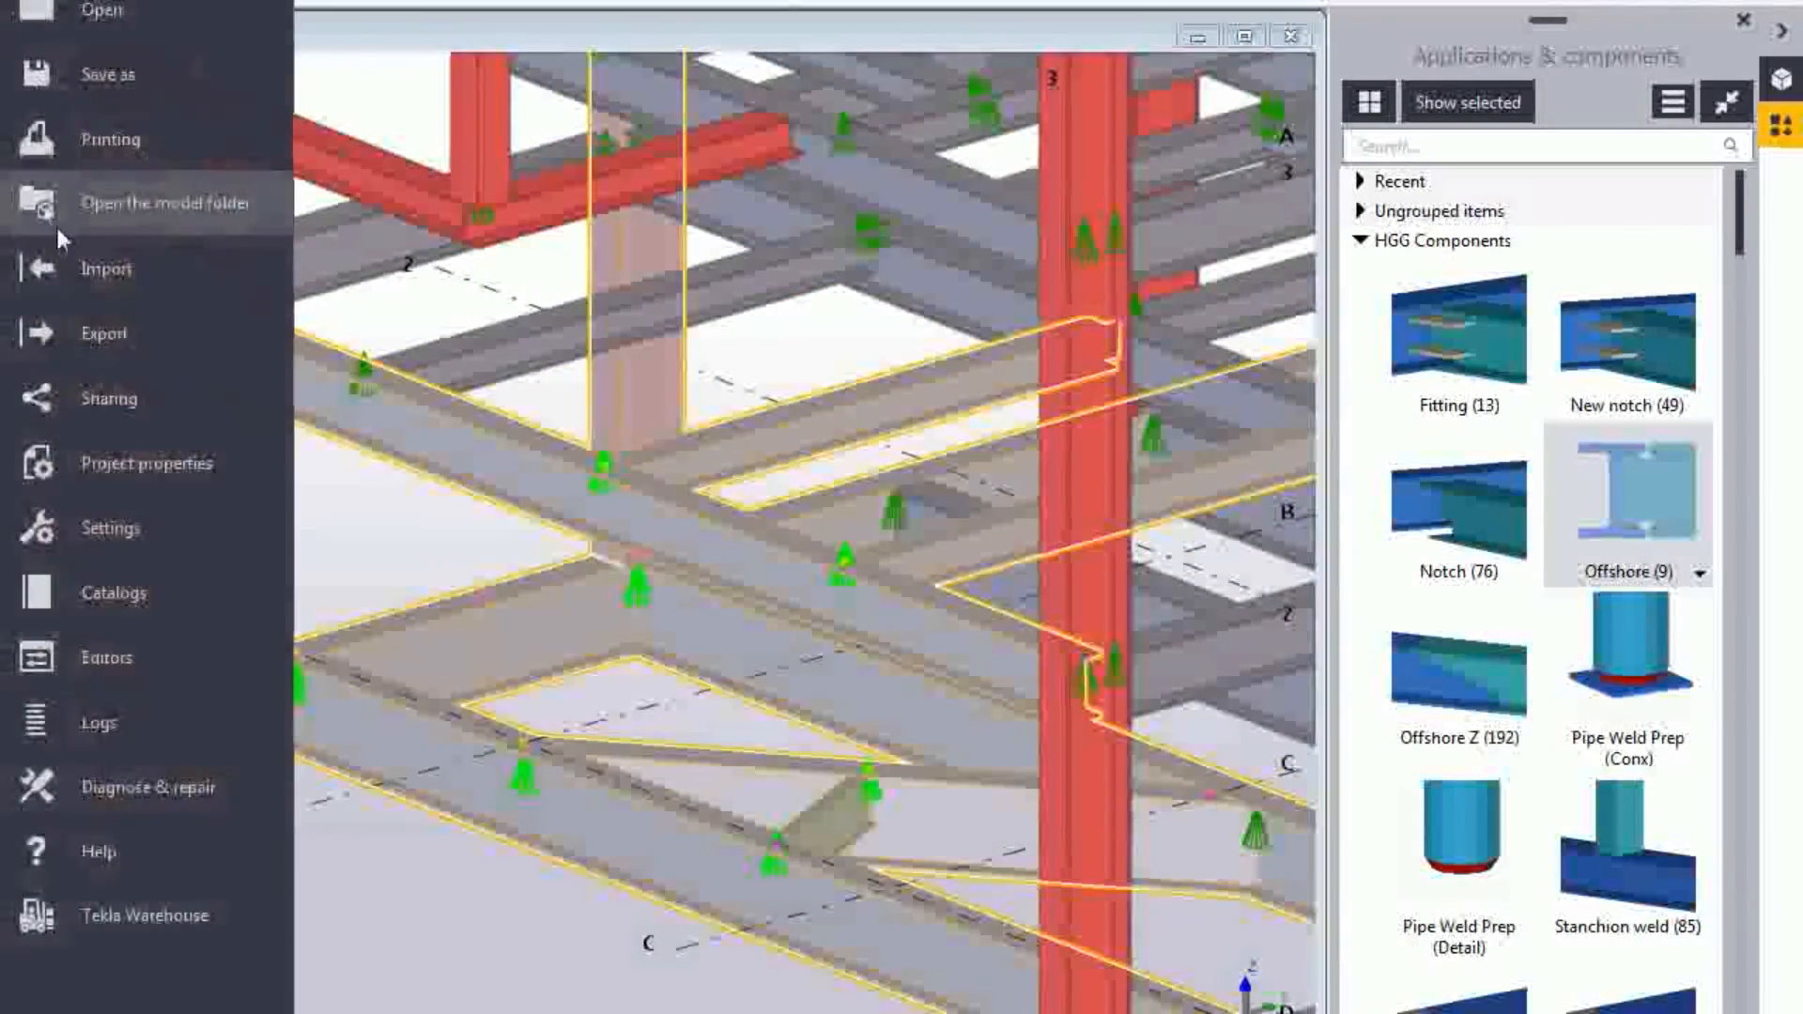
{"action": "left_click", "coordinate": [101, 338]}
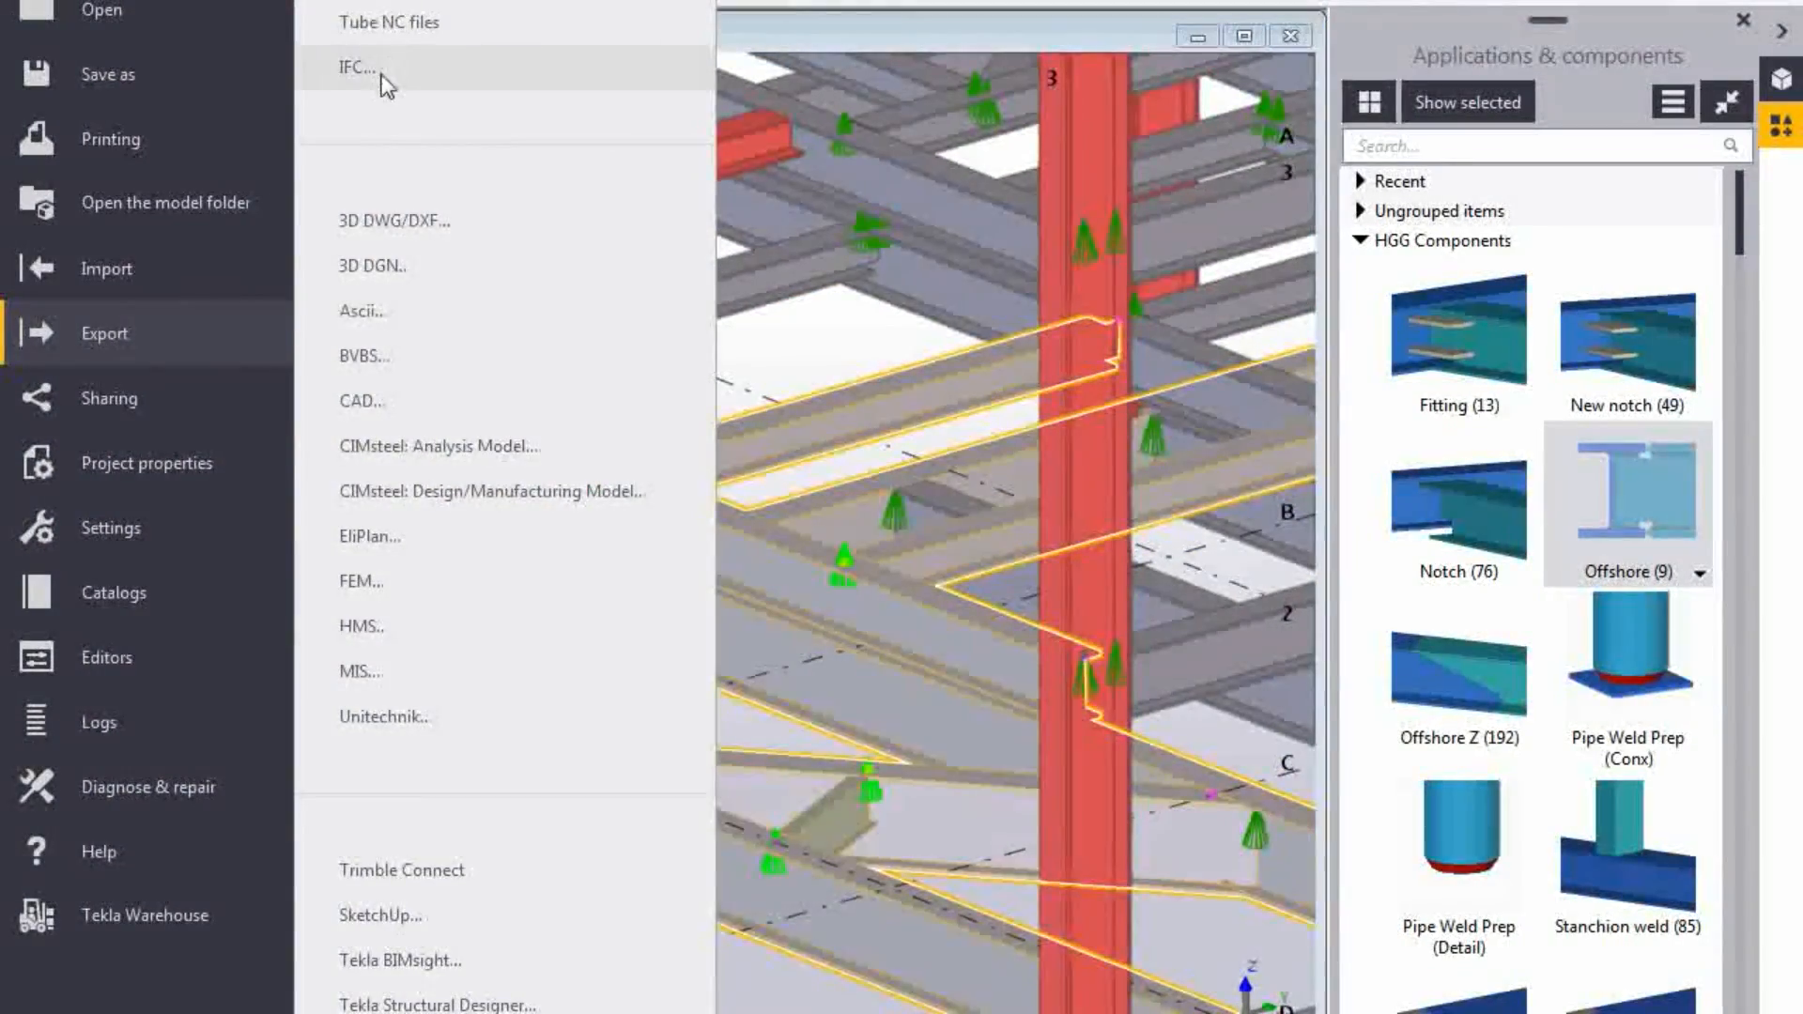
{"action": "left_click", "coordinate": [391, 2]}
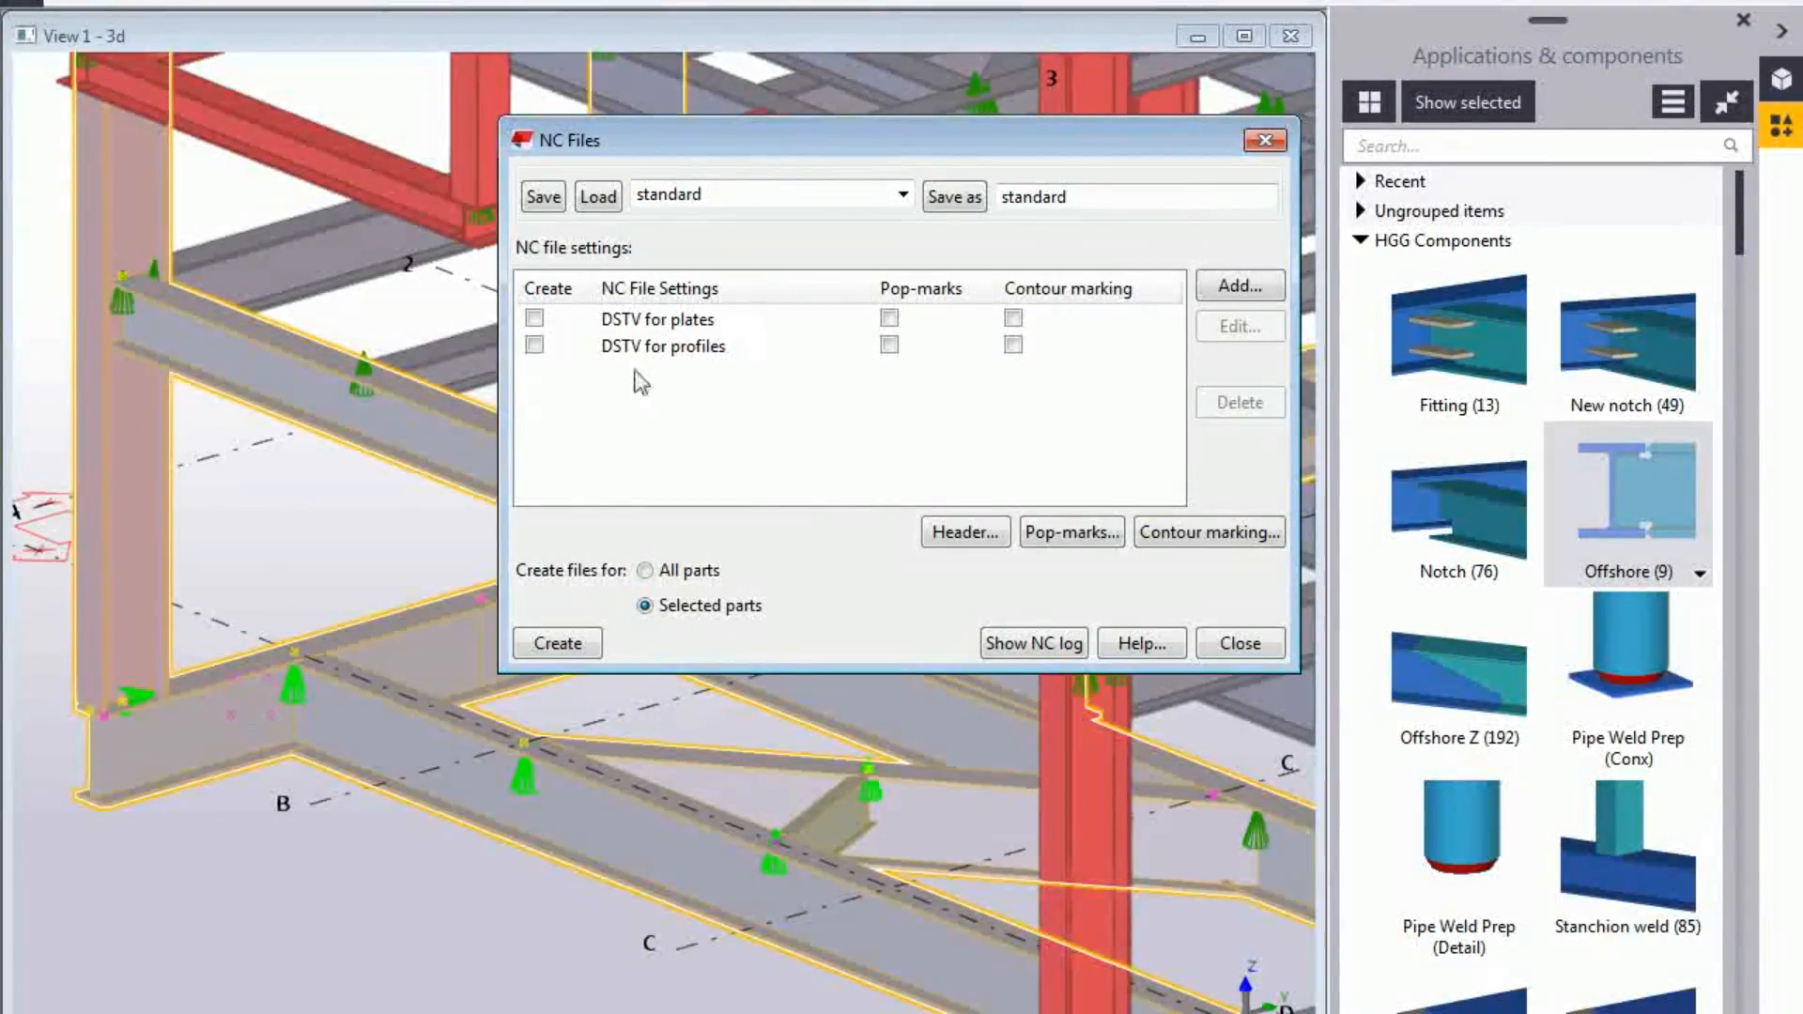
{"action": "left_click", "coordinate": [535, 345]}
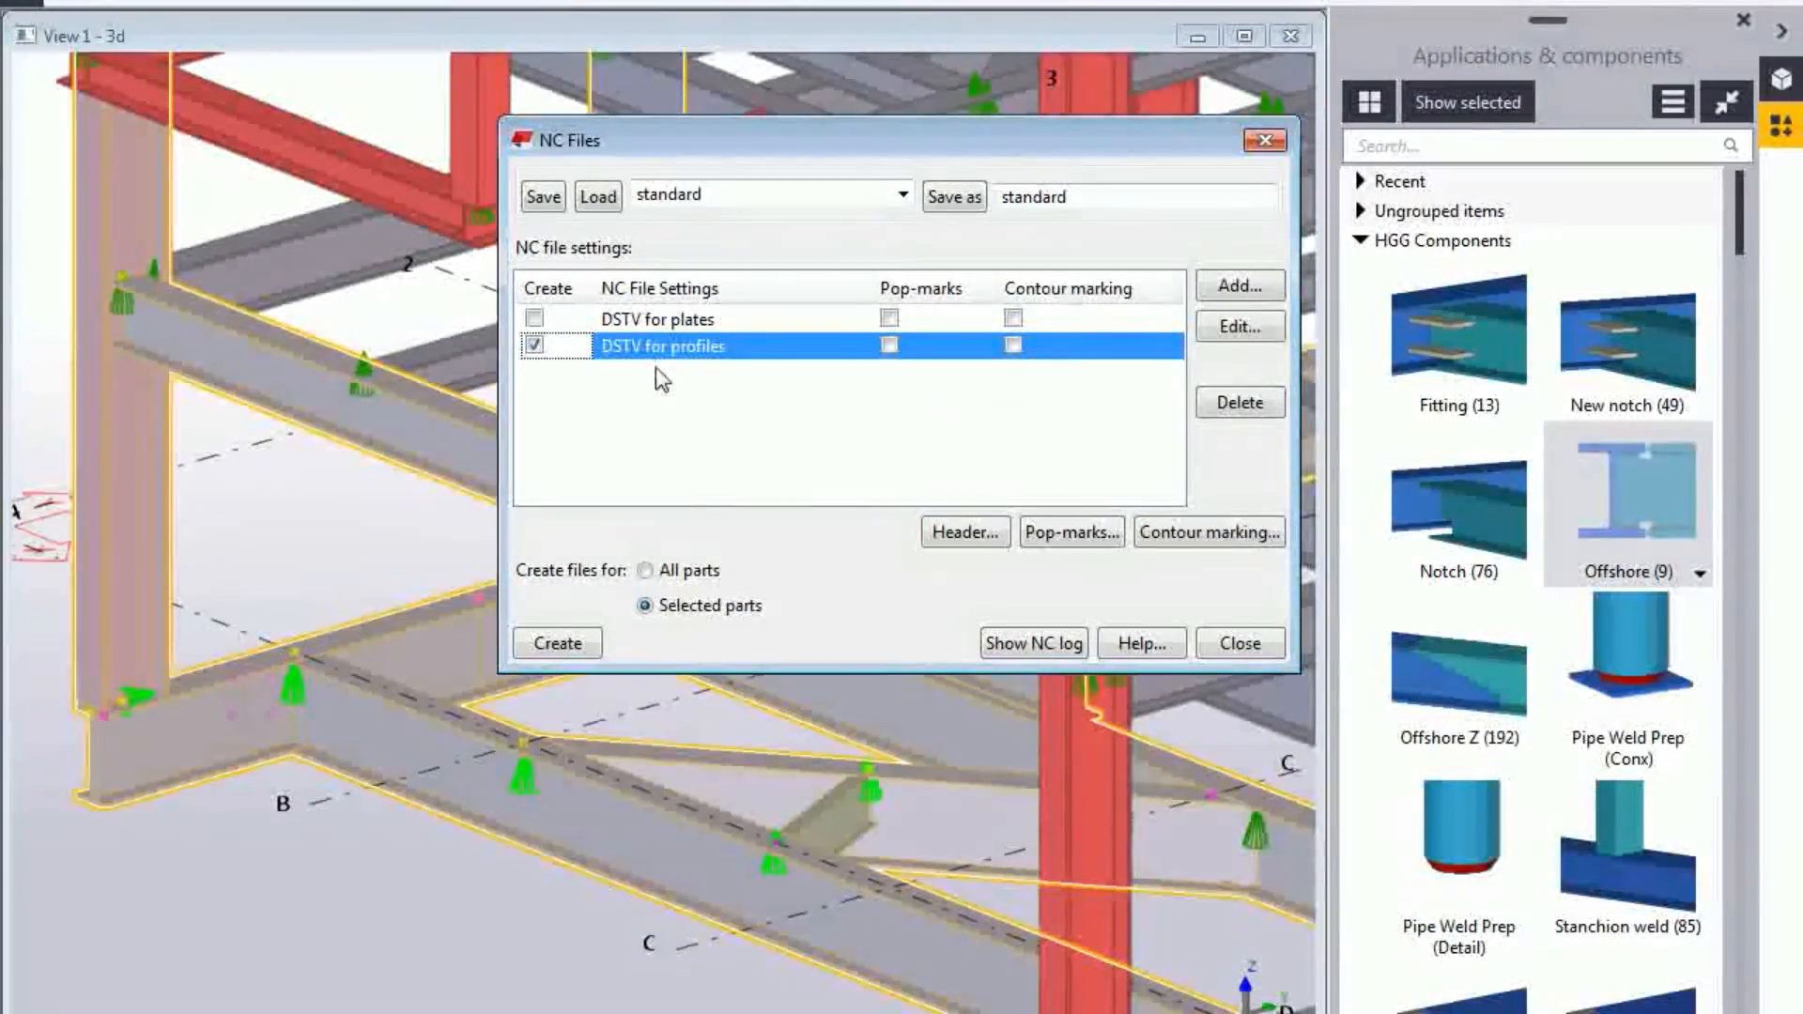
{"action": "left_click", "coordinate": [1245, 646]}
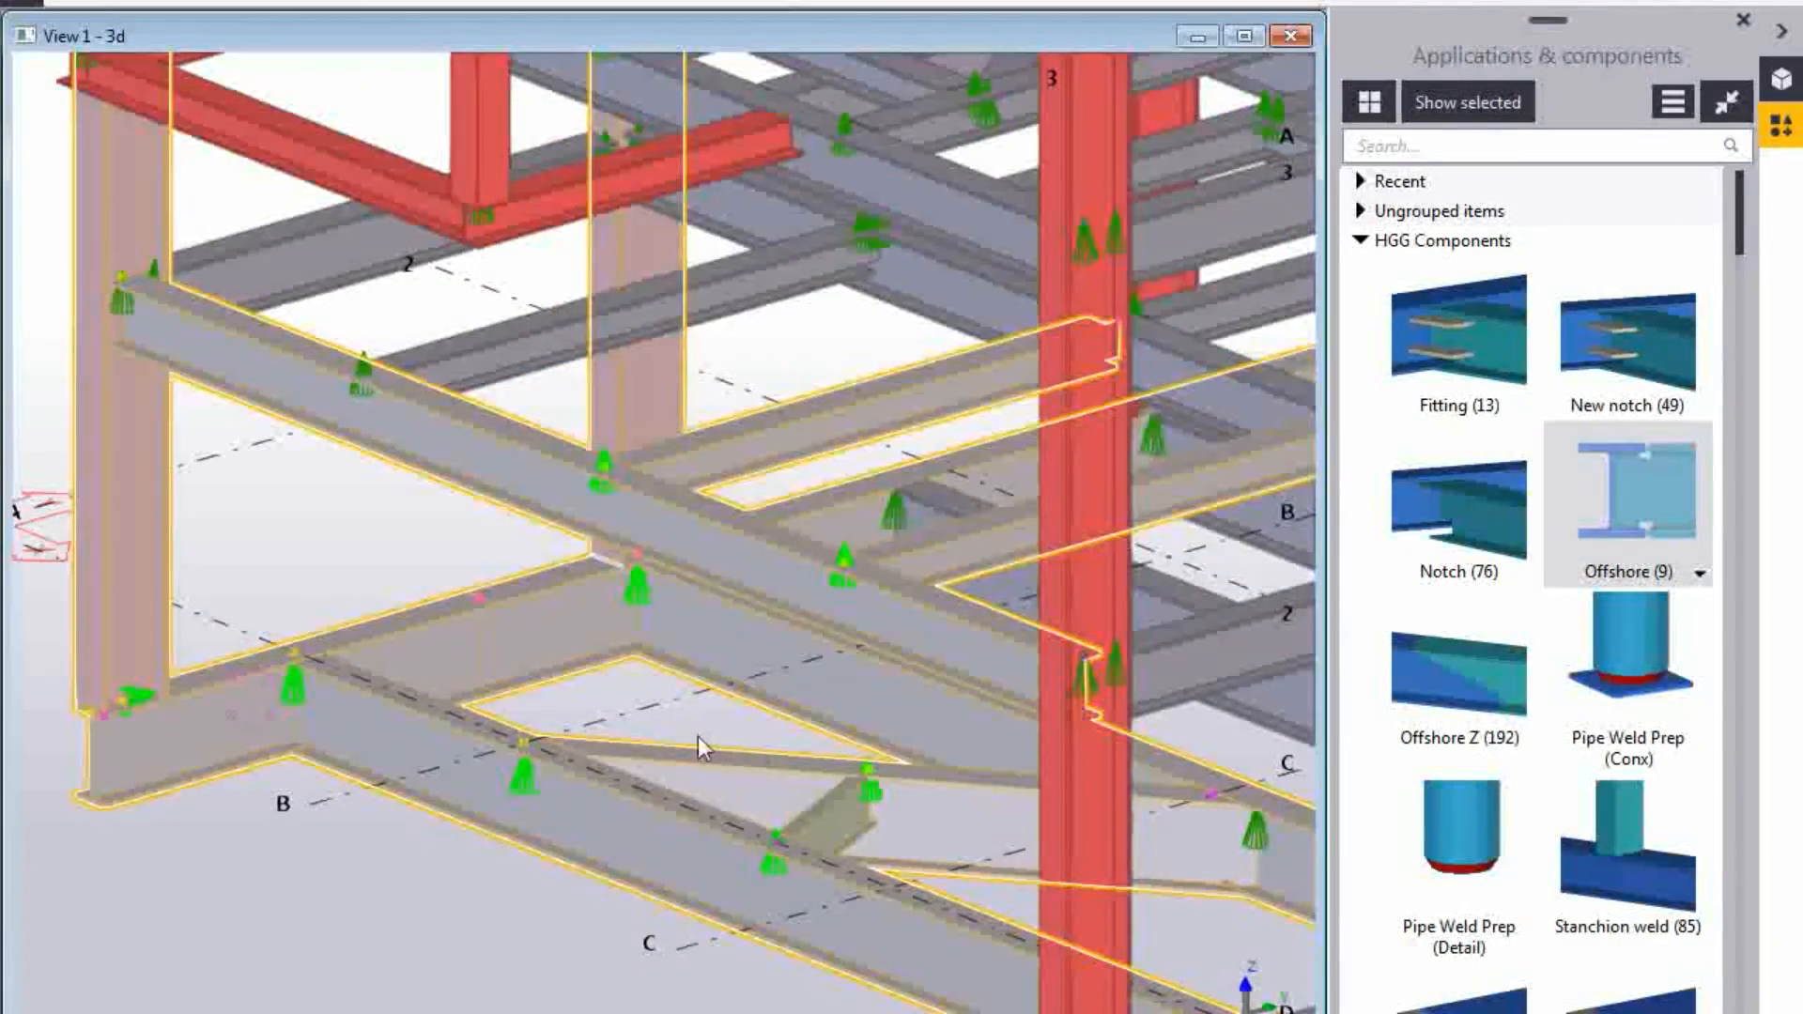
Clear the selection around the frame's lower corner and search the component catalogue for "stiff".
{"action": "left_click", "coordinate": [545, 992]}
{"action": "middle_click_drag", "start_coordinate": [481, 732], "coordinate": [572, 694]}
{"action": "scroll", "coordinate": [572, 600], "scroll_direction": "down", "scroll_amount": 1}
{"action": "scroll", "coordinate": [572, 600], "scroll_direction": "up", "scroll_amount": 3}
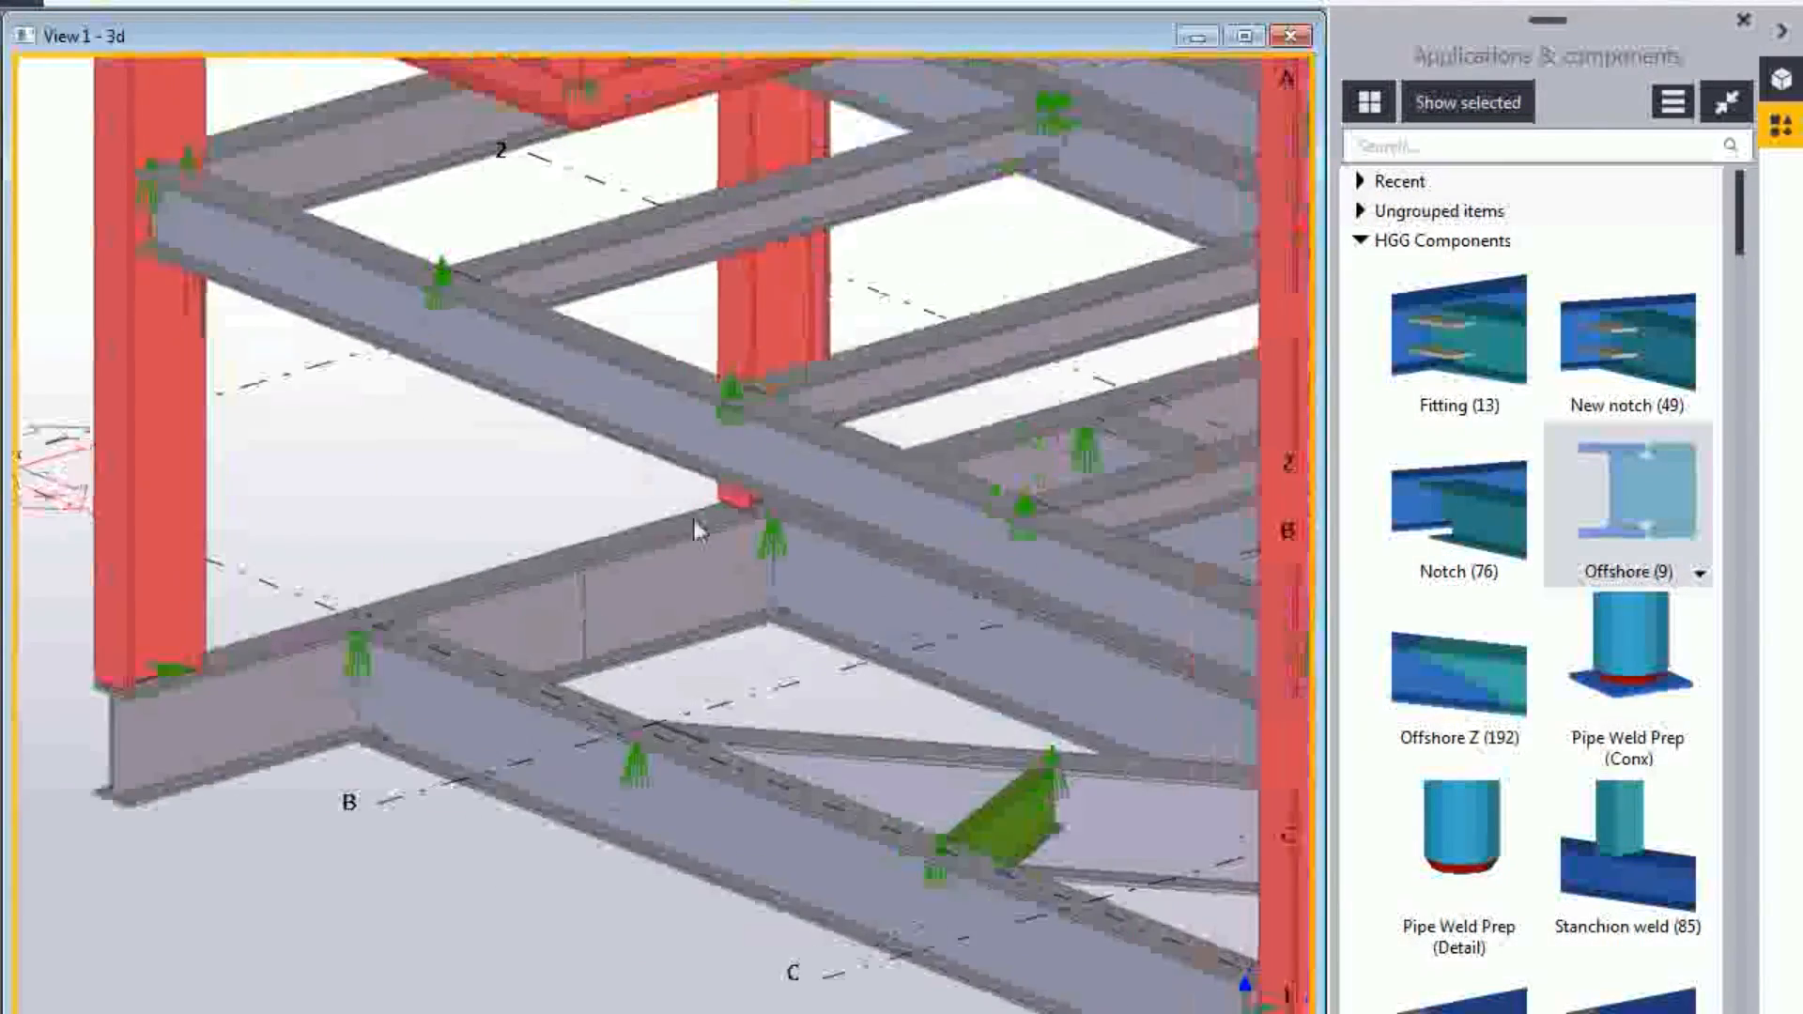
{"action": "left_click", "coordinate": [1461, 149]}
{"action": "type", "text": "s"}
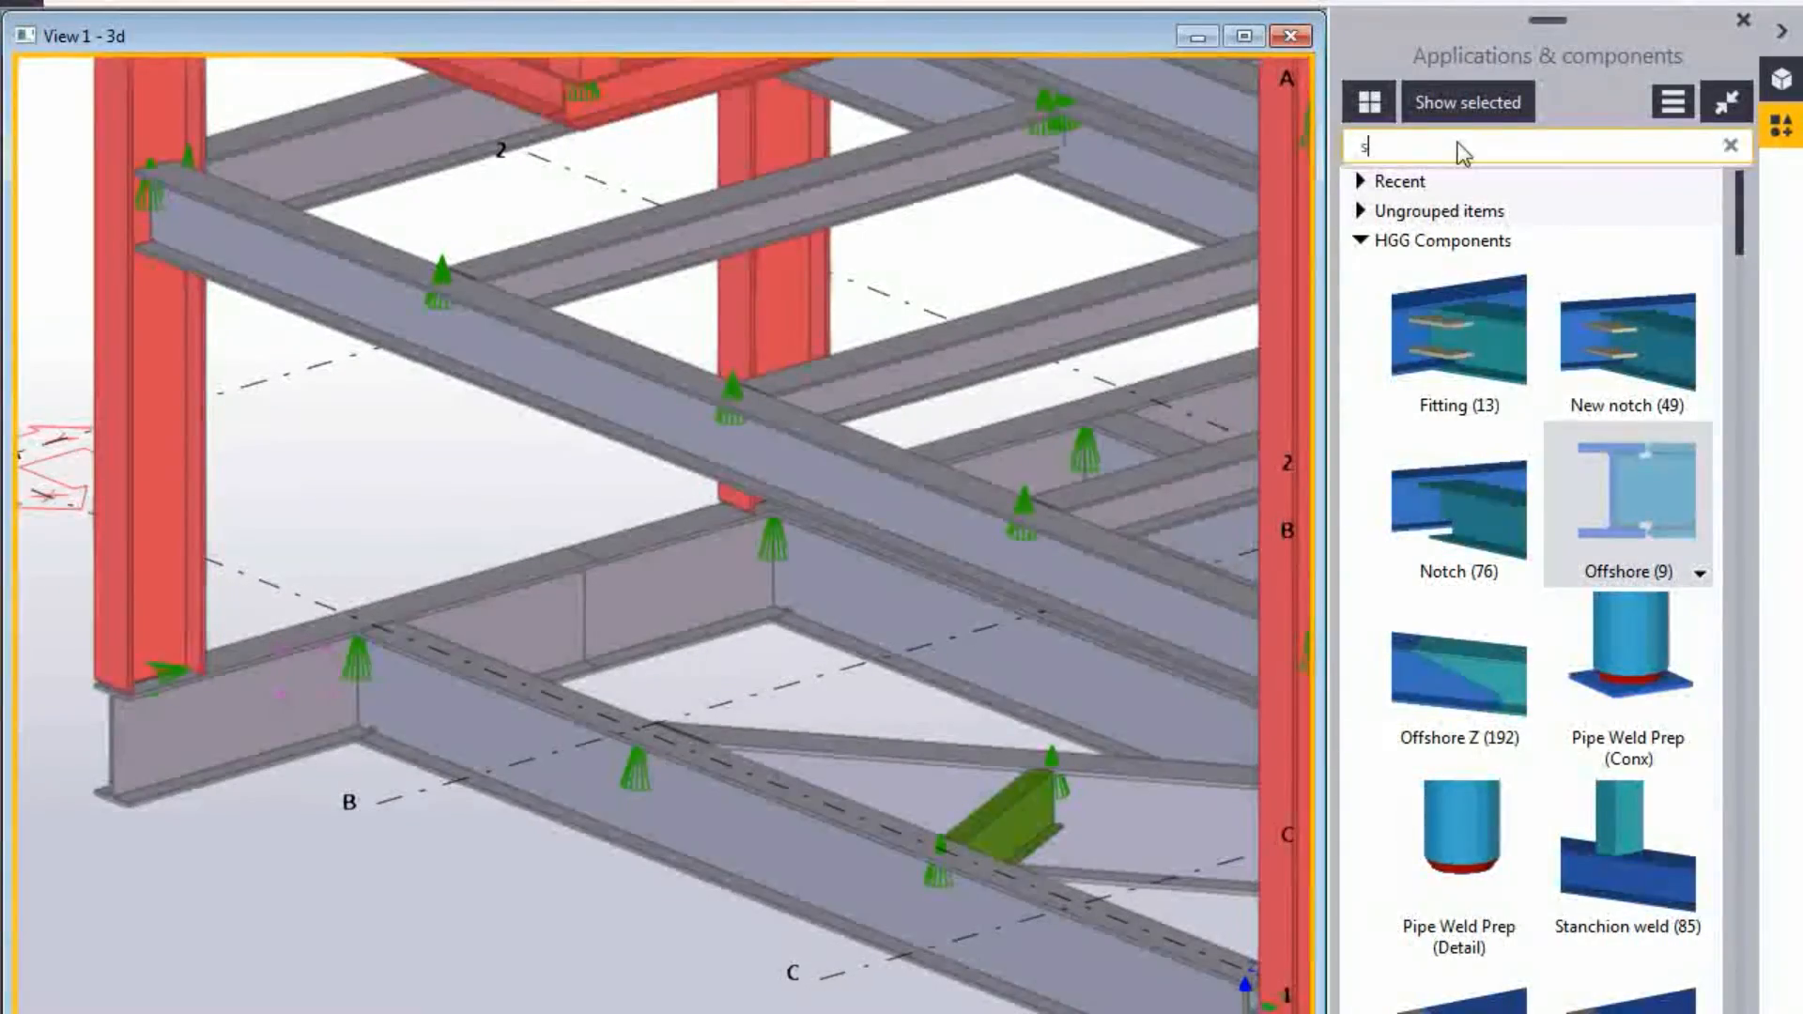
{"action": "type", "text": "tiff"}
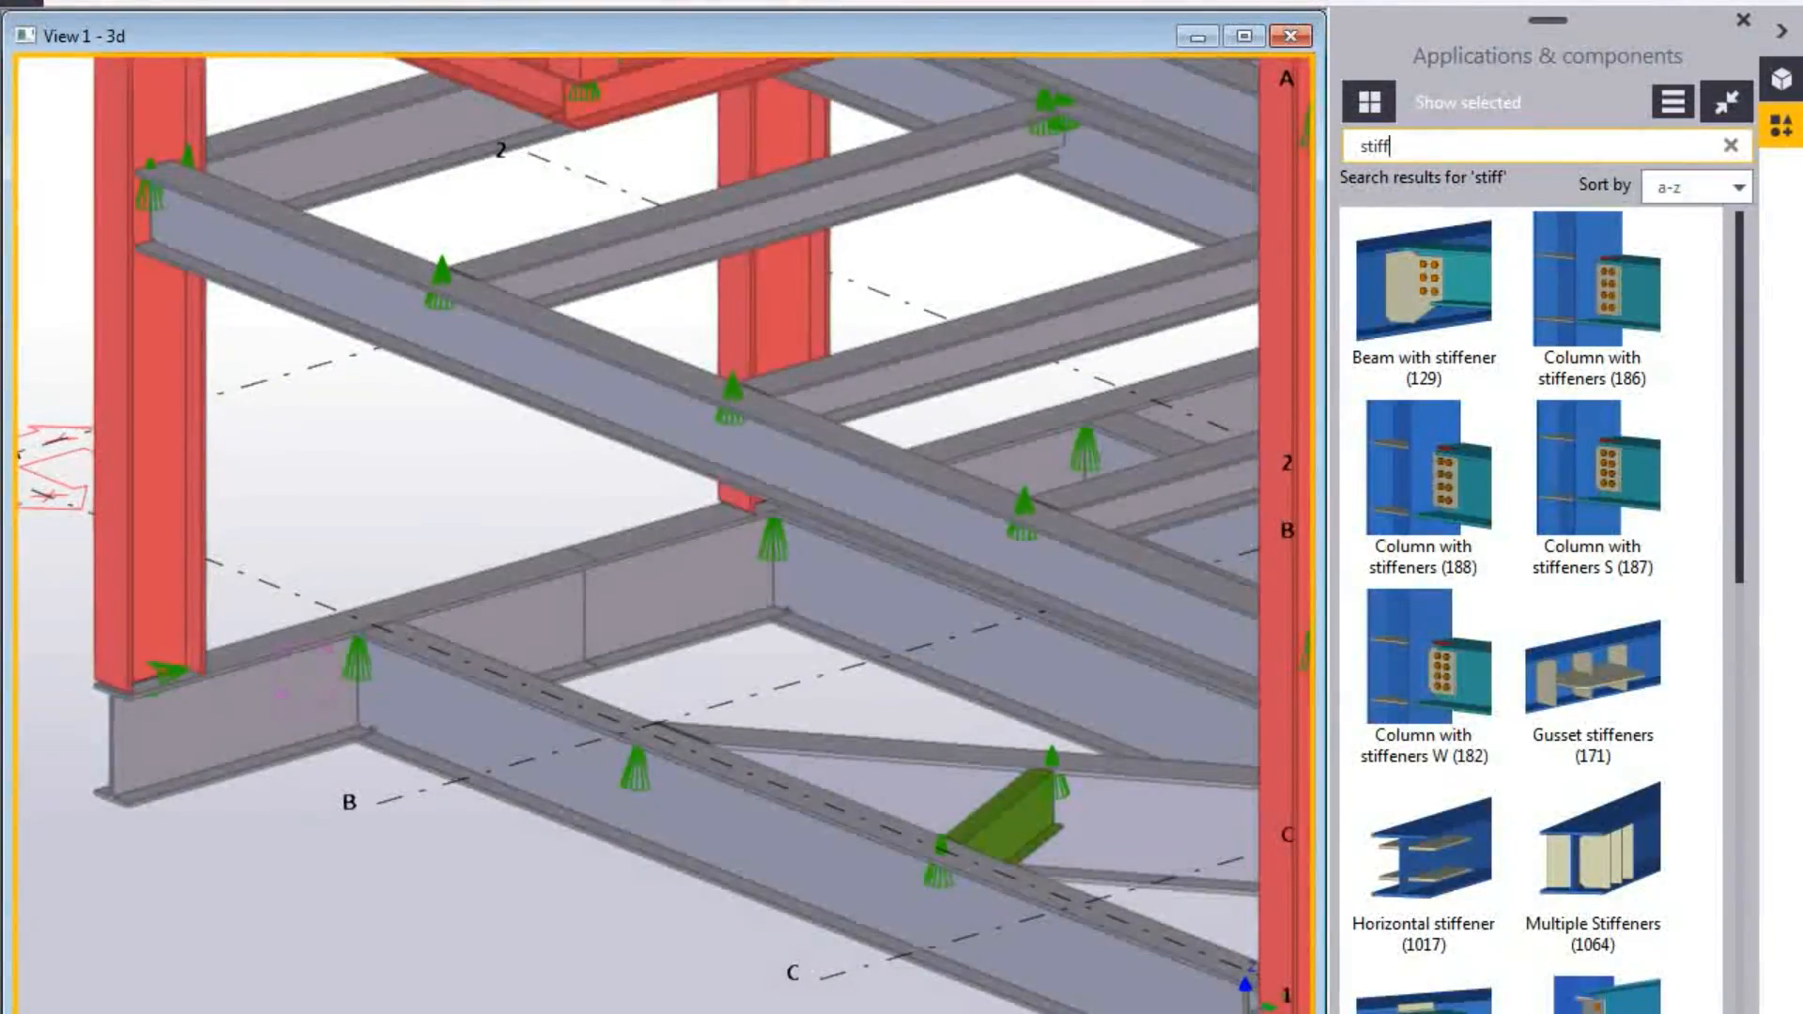
Add Multiple Stiffeners (1064) to the lower beam between the column base and the grid B joint, and redraw the view.
{"action": "left_click", "coordinate": [1597, 864]}
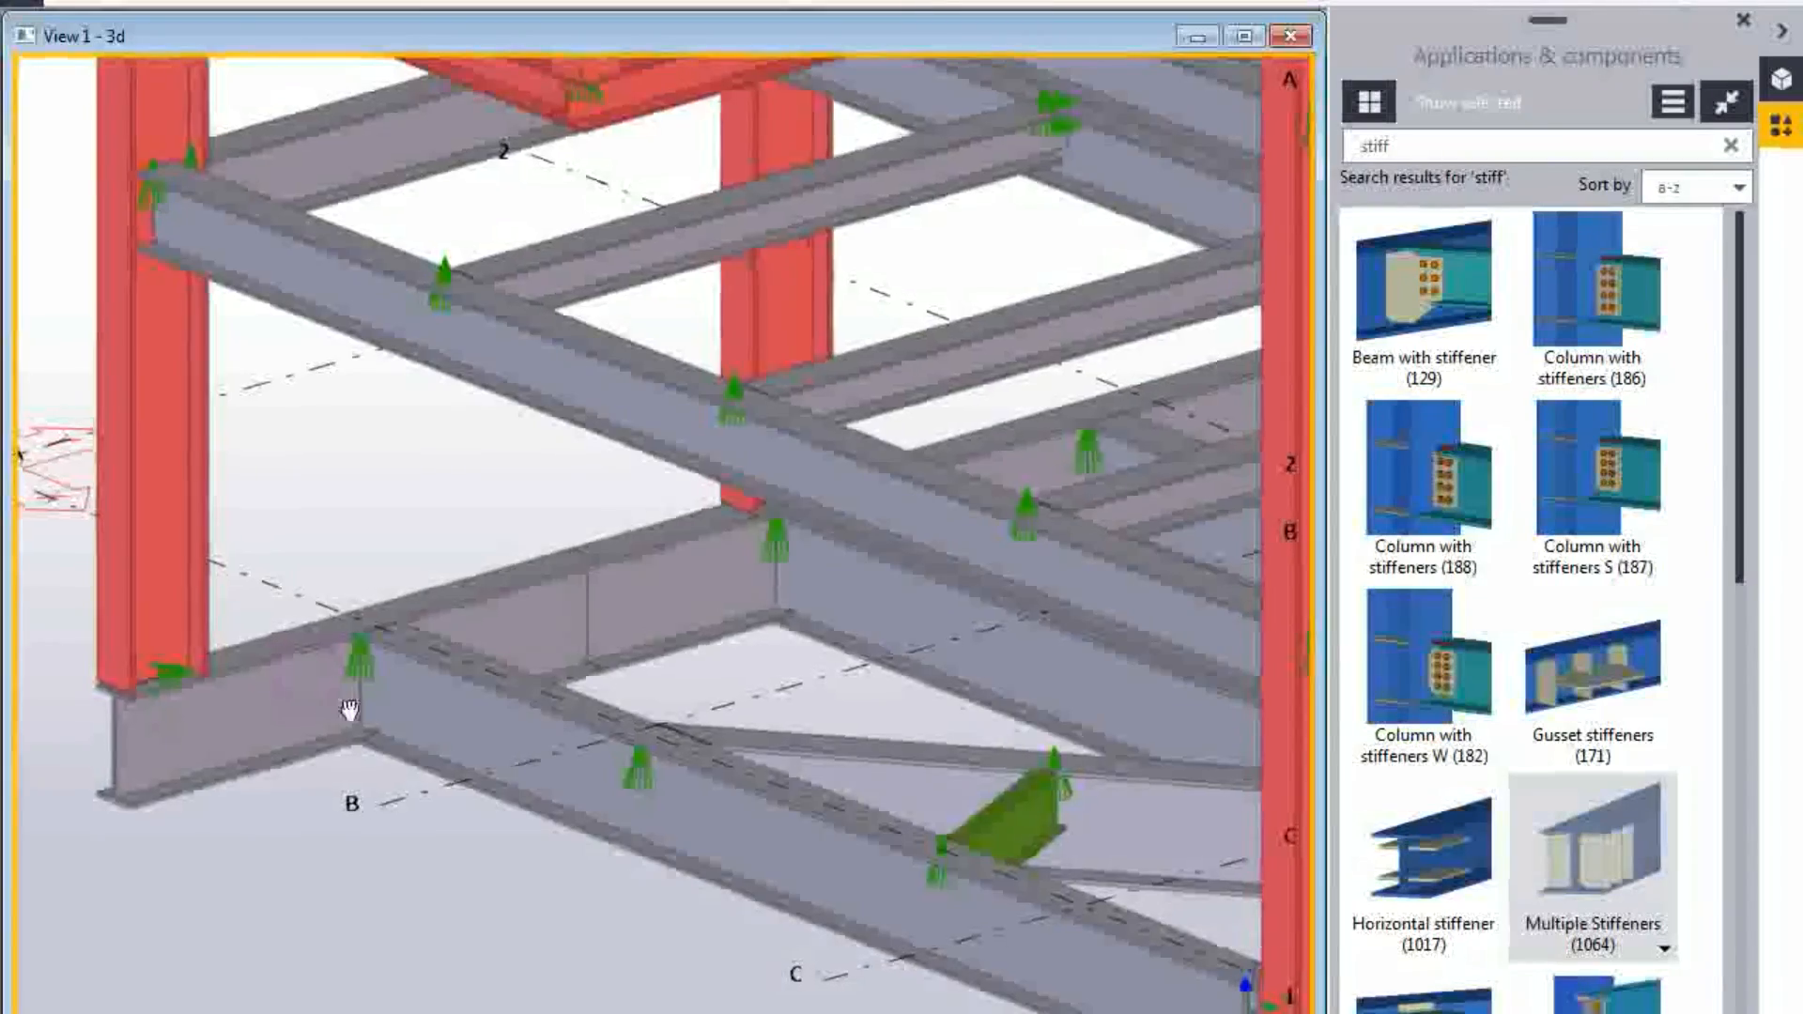
{"action": "scroll", "coordinate": [414, 709], "scroll_direction": "up", "scroll_amount": 3}
{"action": "left_click", "coordinate": [426, 695]}
{"action": "right_click", "coordinate": [524, 453]}
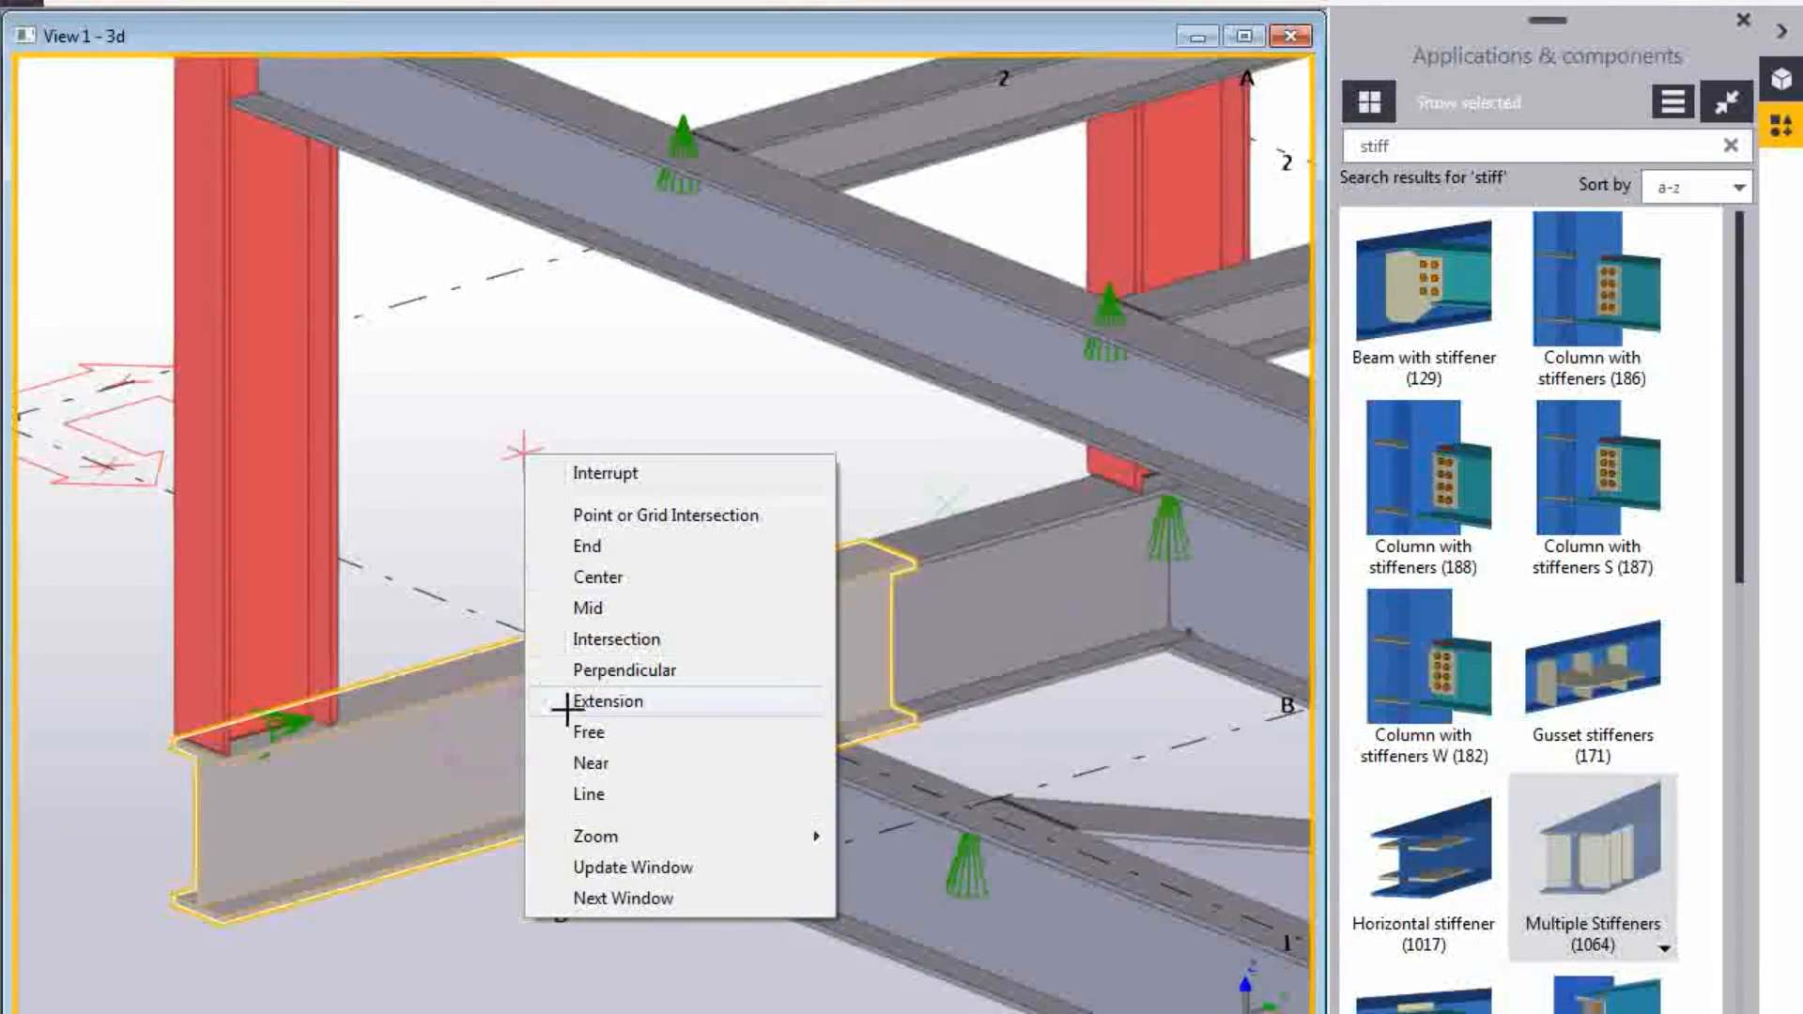
{"action": "left_click", "coordinate": [606, 764]}
{"action": "left_click", "coordinate": [426, 689]}
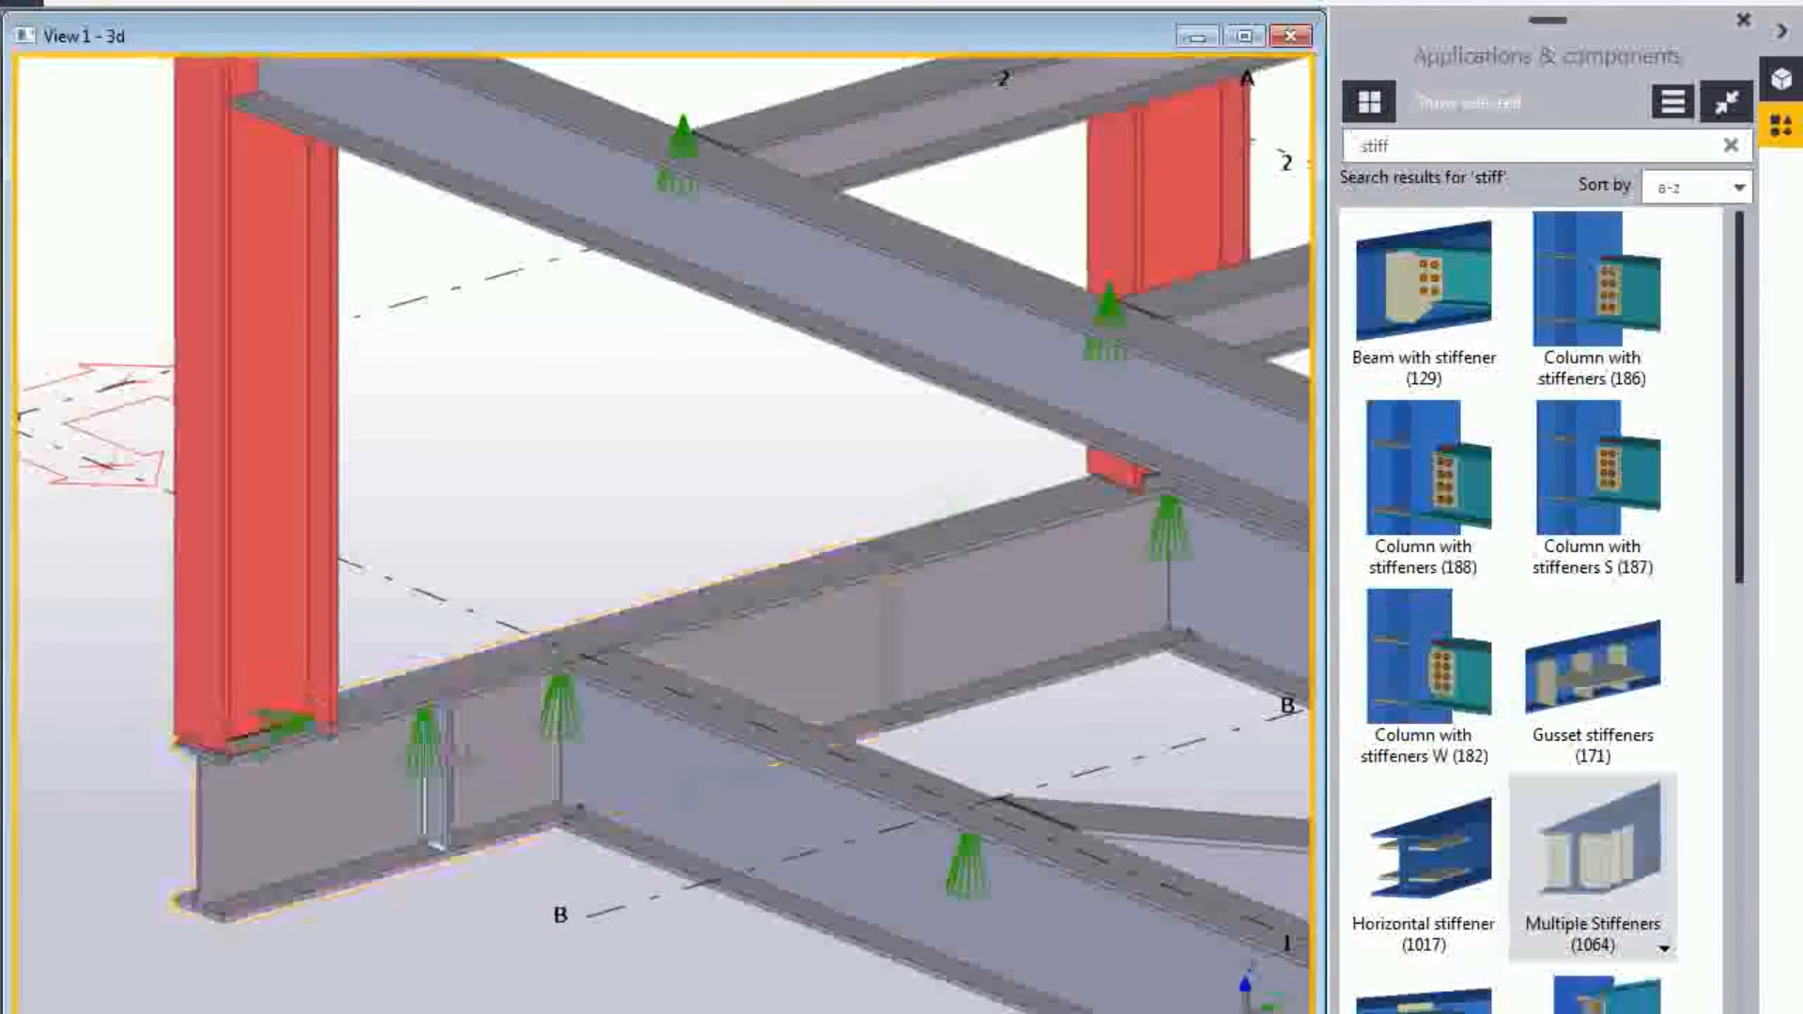
{"action": "scroll", "coordinate": [460, 609], "scroll_direction": "up", "scroll_amount": 3}
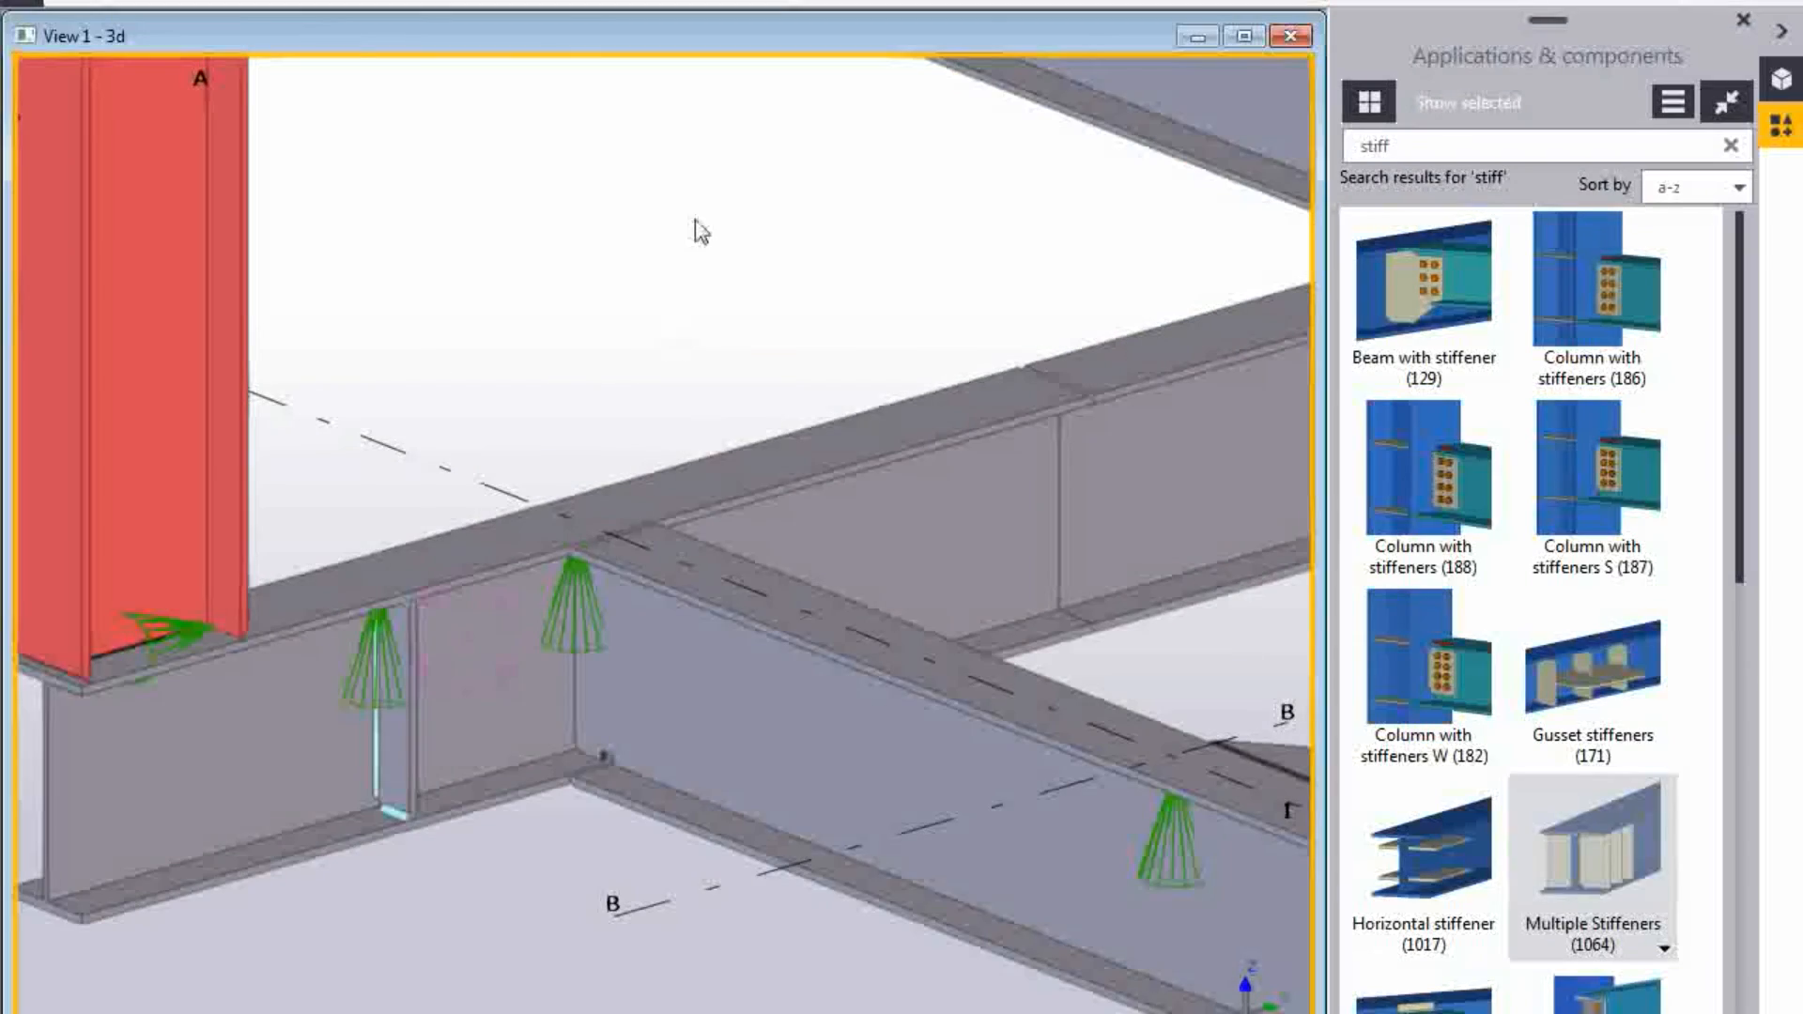
{"action": "right_click", "coordinate": [697, 222]}
{"action": "left_click", "coordinate": [837, 394]}
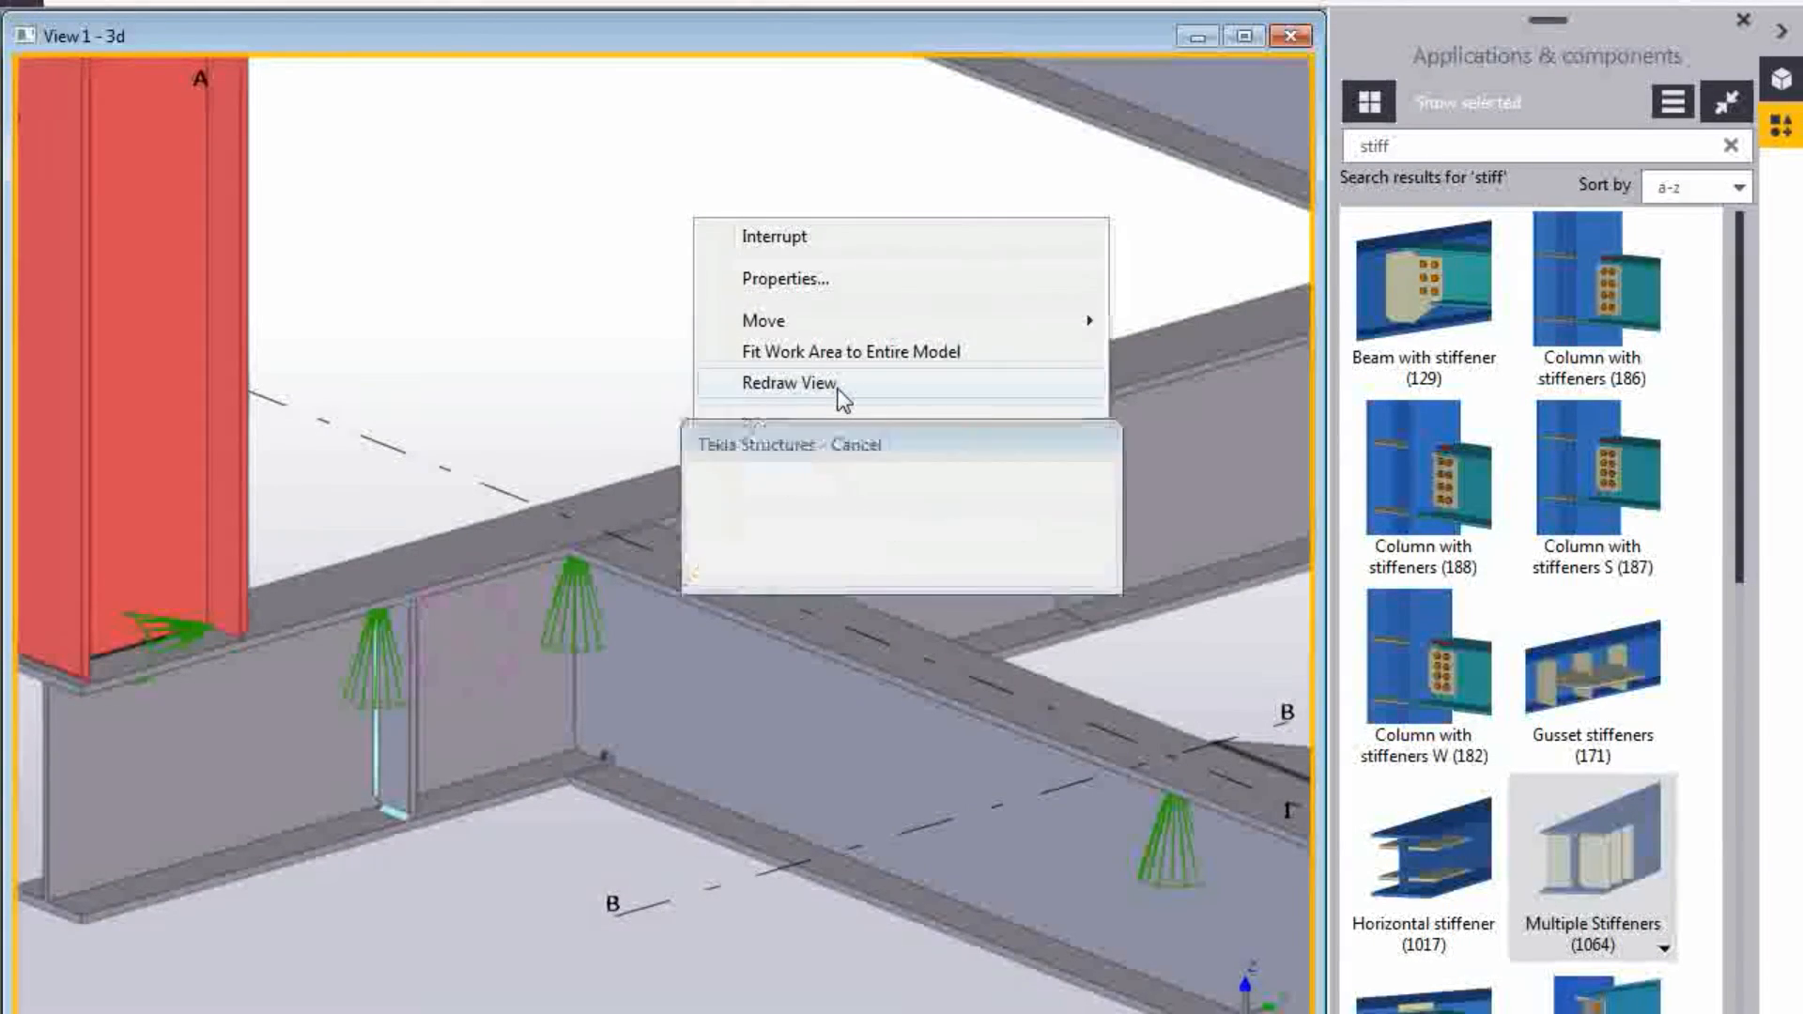
{"action": "scroll", "coordinate": [837, 395], "scroll_direction": "down", "scroll_amount": 6}
{"action": "middle_click_drag", "start_coordinate": [785, 419], "coordinate": [616, 455]}
{"action": "scroll", "coordinate": [565, 556], "scroll_direction": "up", "scroll_amount": 4}
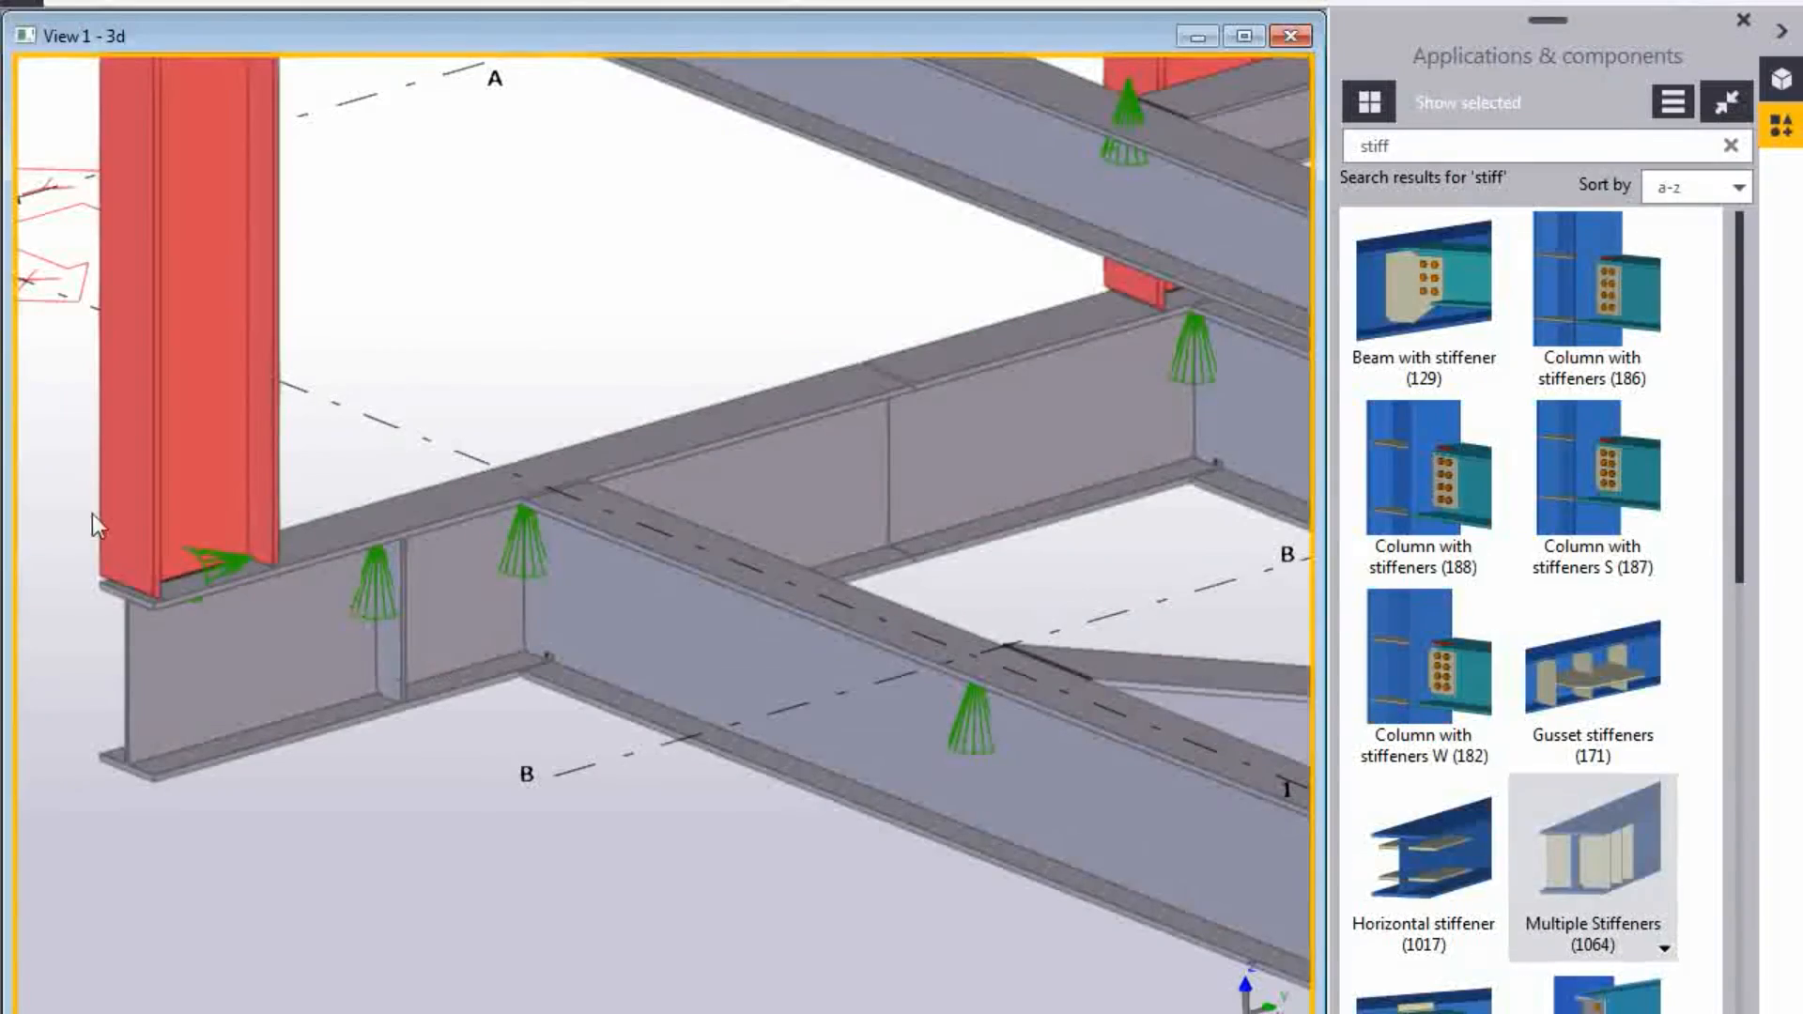
Reopen the NC file export settings and enable contour marking for DSTV for profiles.
{"action": "left_click", "coordinate": [32, 11]}
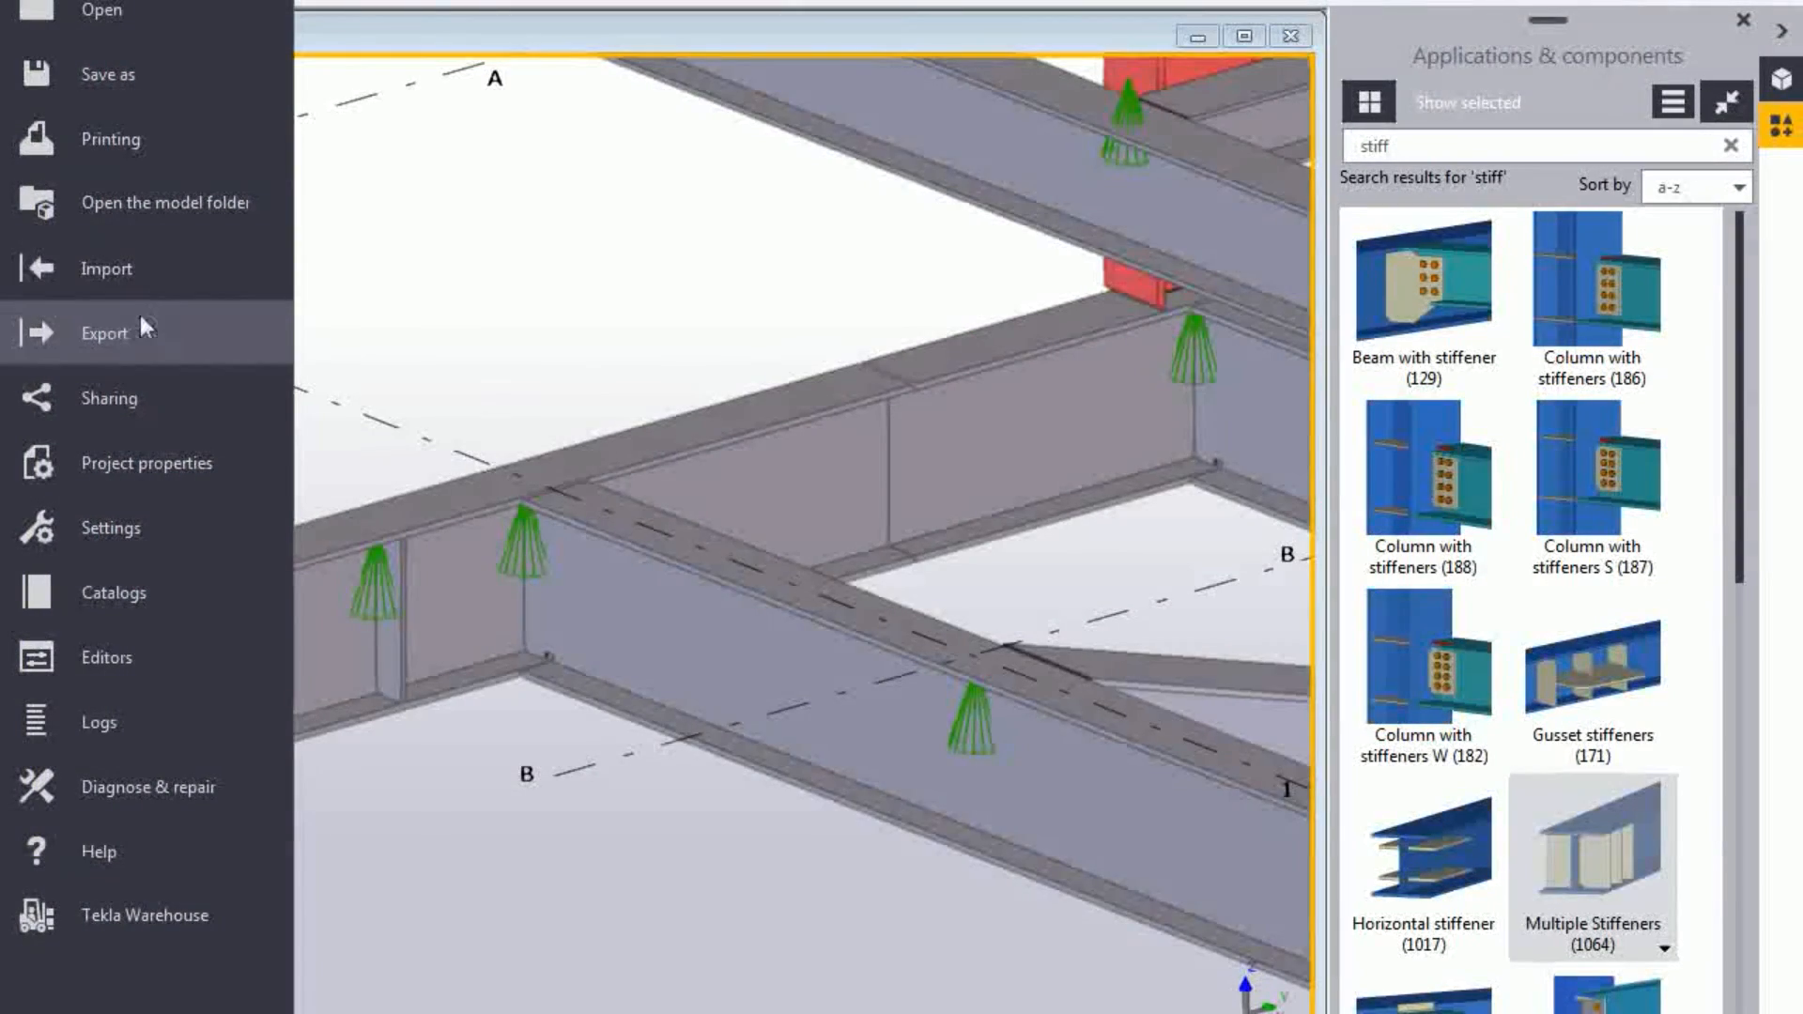
{"action": "left_click", "coordinate": [137, 323]}
{"action": "left_click", "coordinate": [381, 16]}
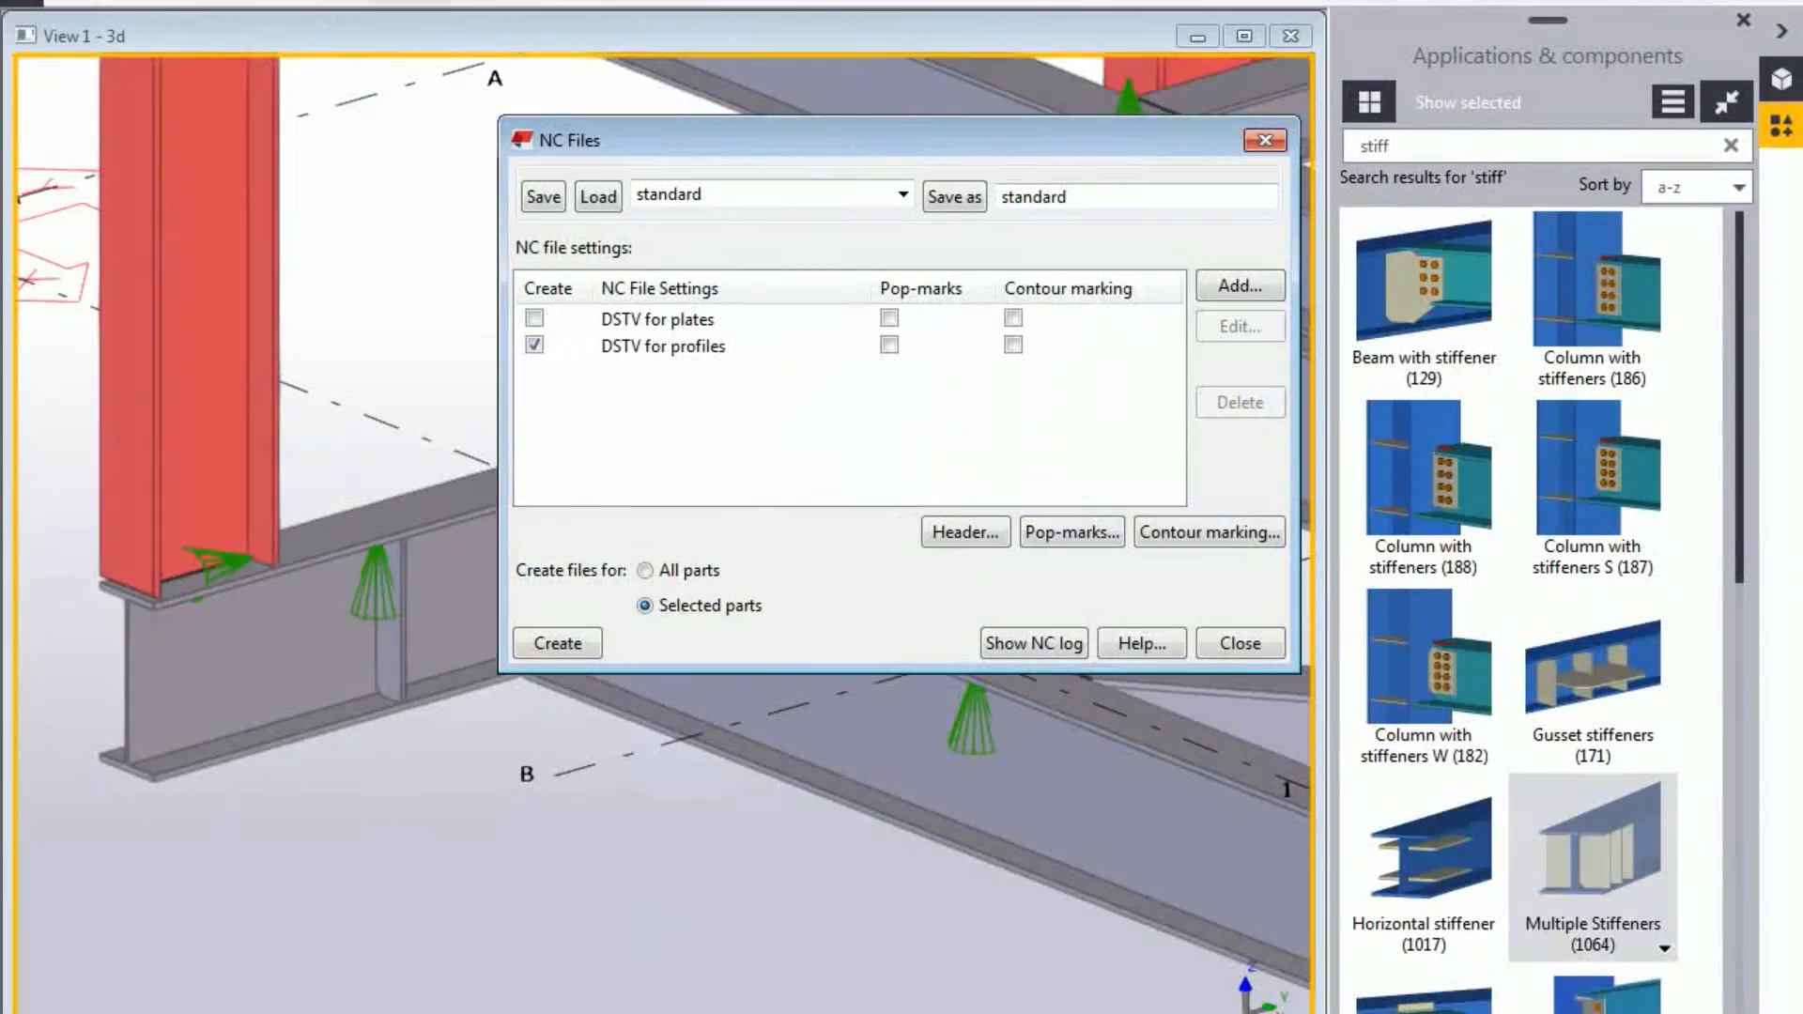
{"action": "left_click_drag", "start_coordinate": [904, 155], "coordinate": [1179, 135]}
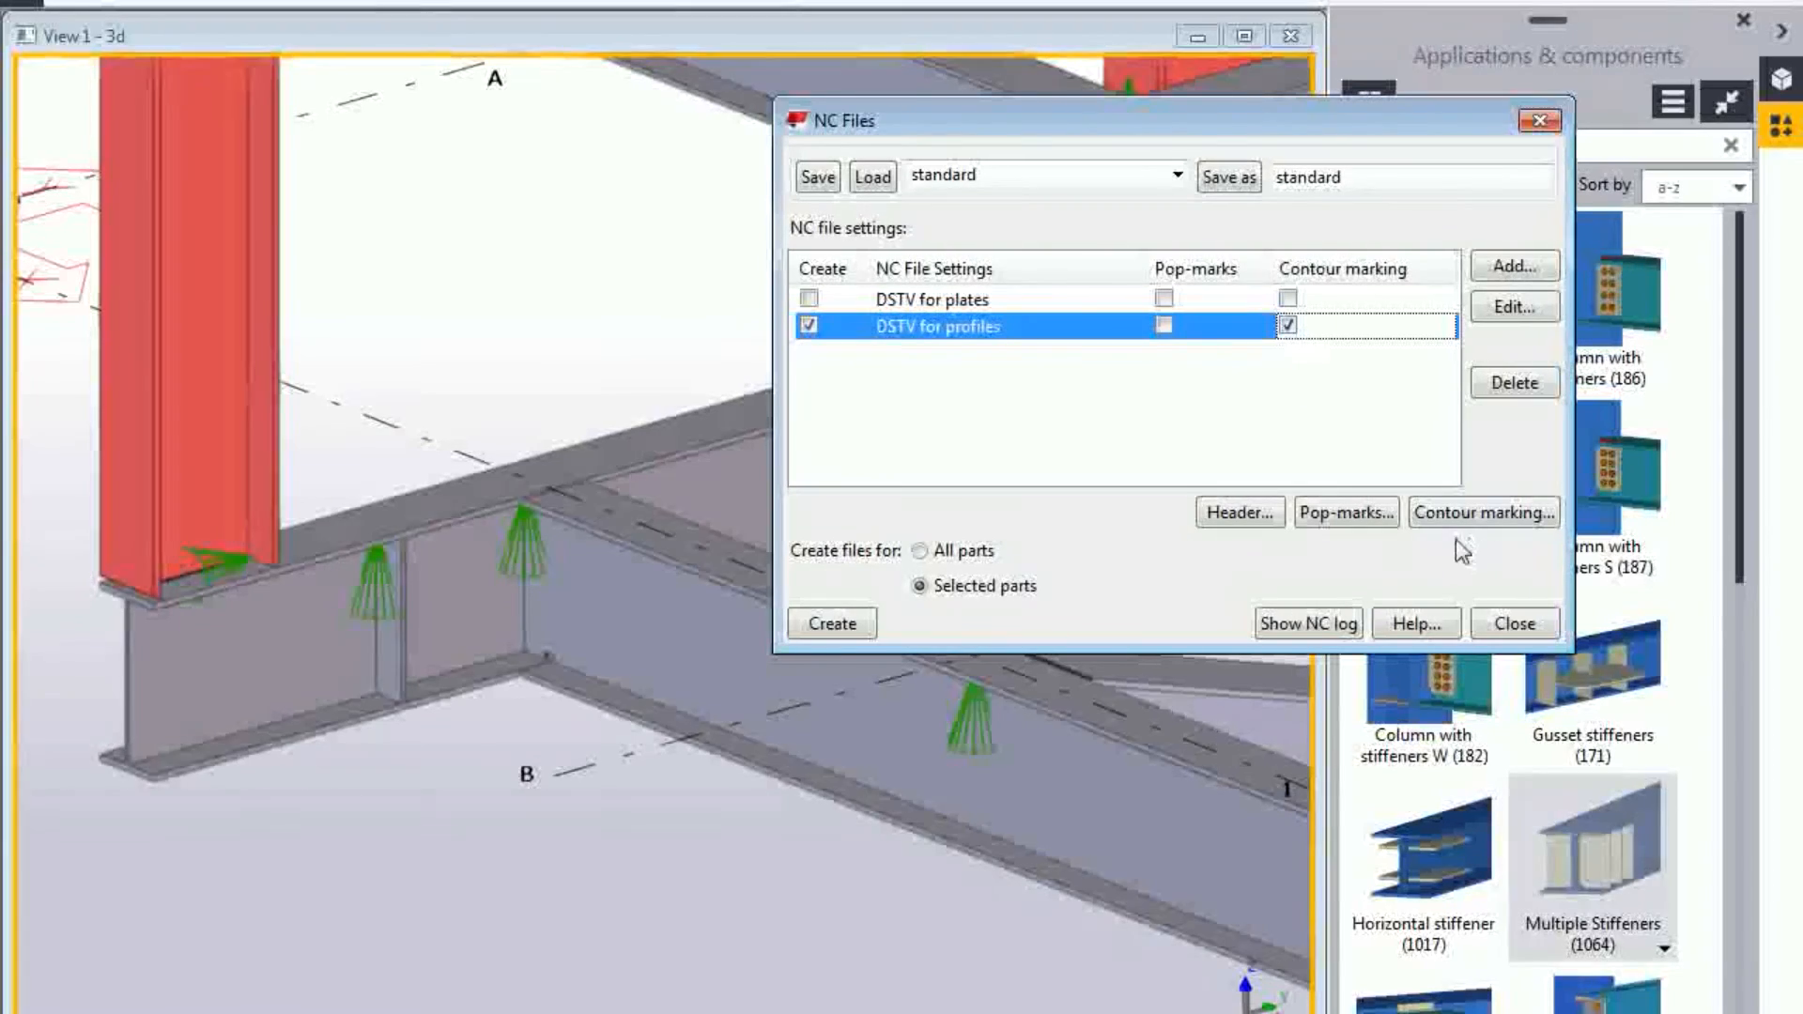
In the contour marking settings for all profiles, set secondary contour marking to Yes and punch or powder to Both.
{"action": "left_click", "coordinate": [1484, 513]}
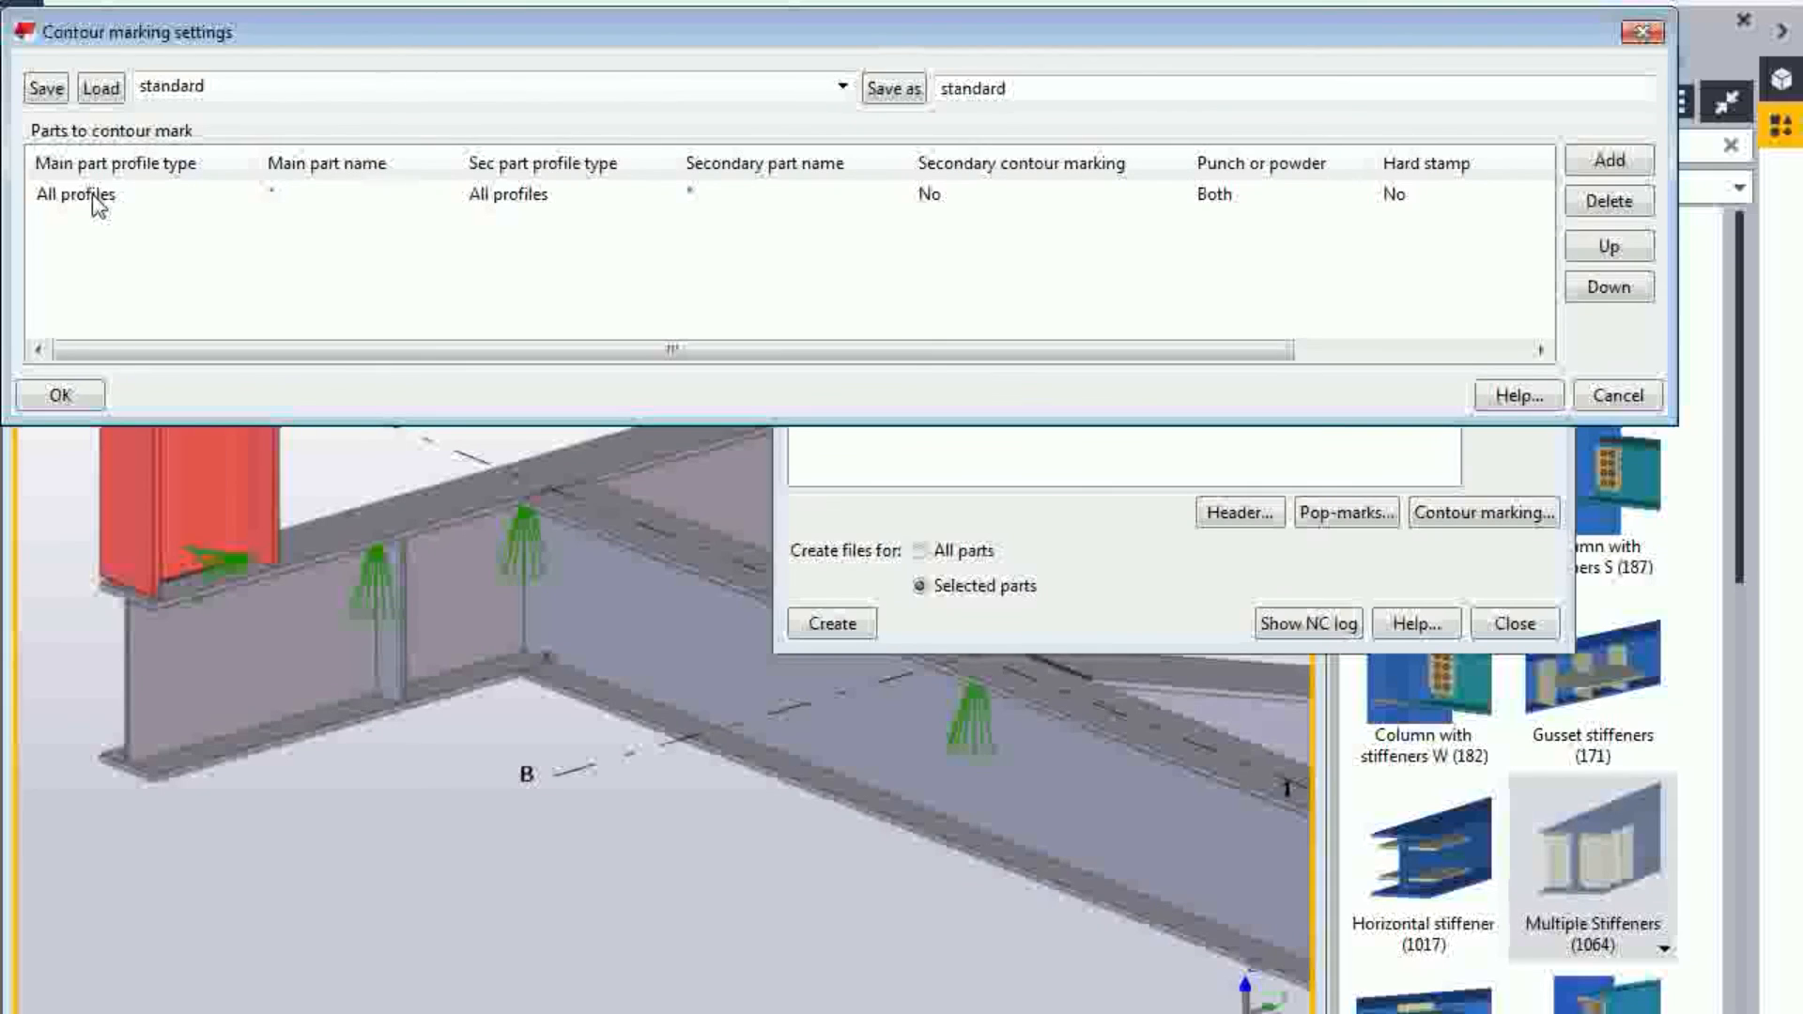
{"action": "left_click", "coordinate": [986, 194]}
{"action": "left_click", "coordinate": [1000, 192]}
{"action": "left_click", "coordinate": [1007, 241]}
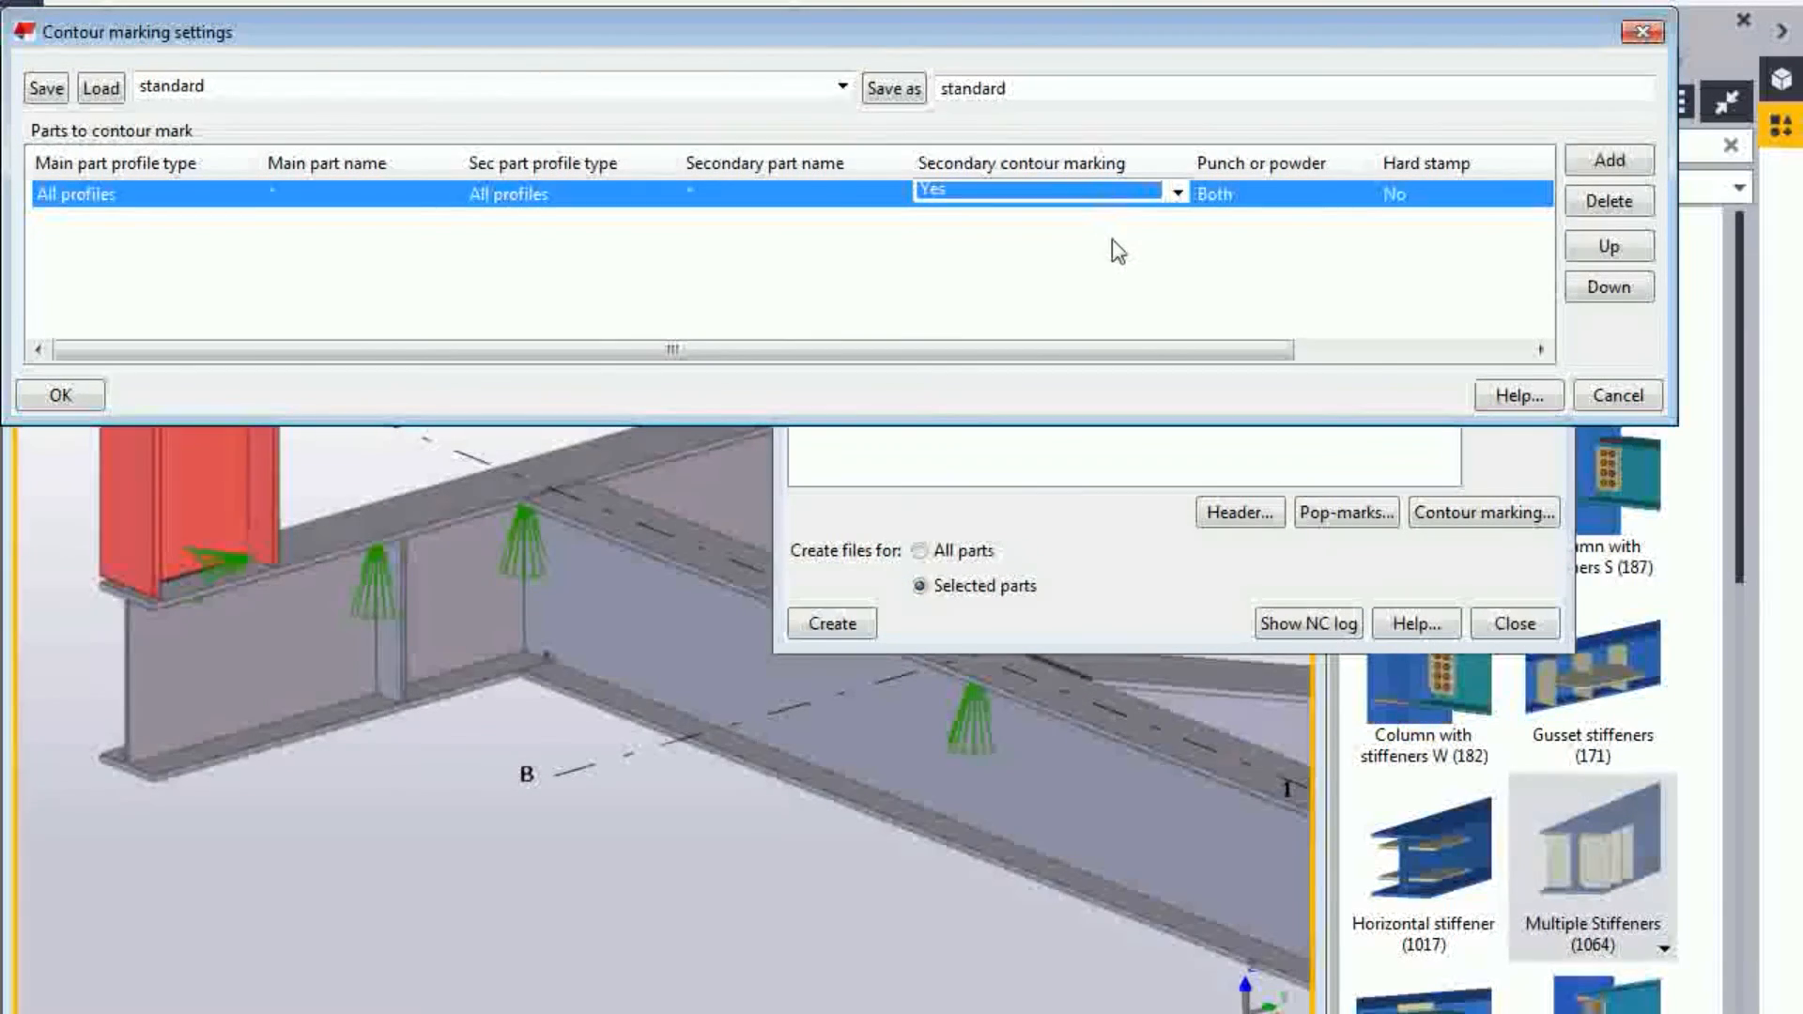
{"action": "left_click", "coordinate": [1183, 230]}
{"action": "left_click", "coordinate": [1319, 194]}
{"action": "left_click", "coordinate": [1319, 192]}
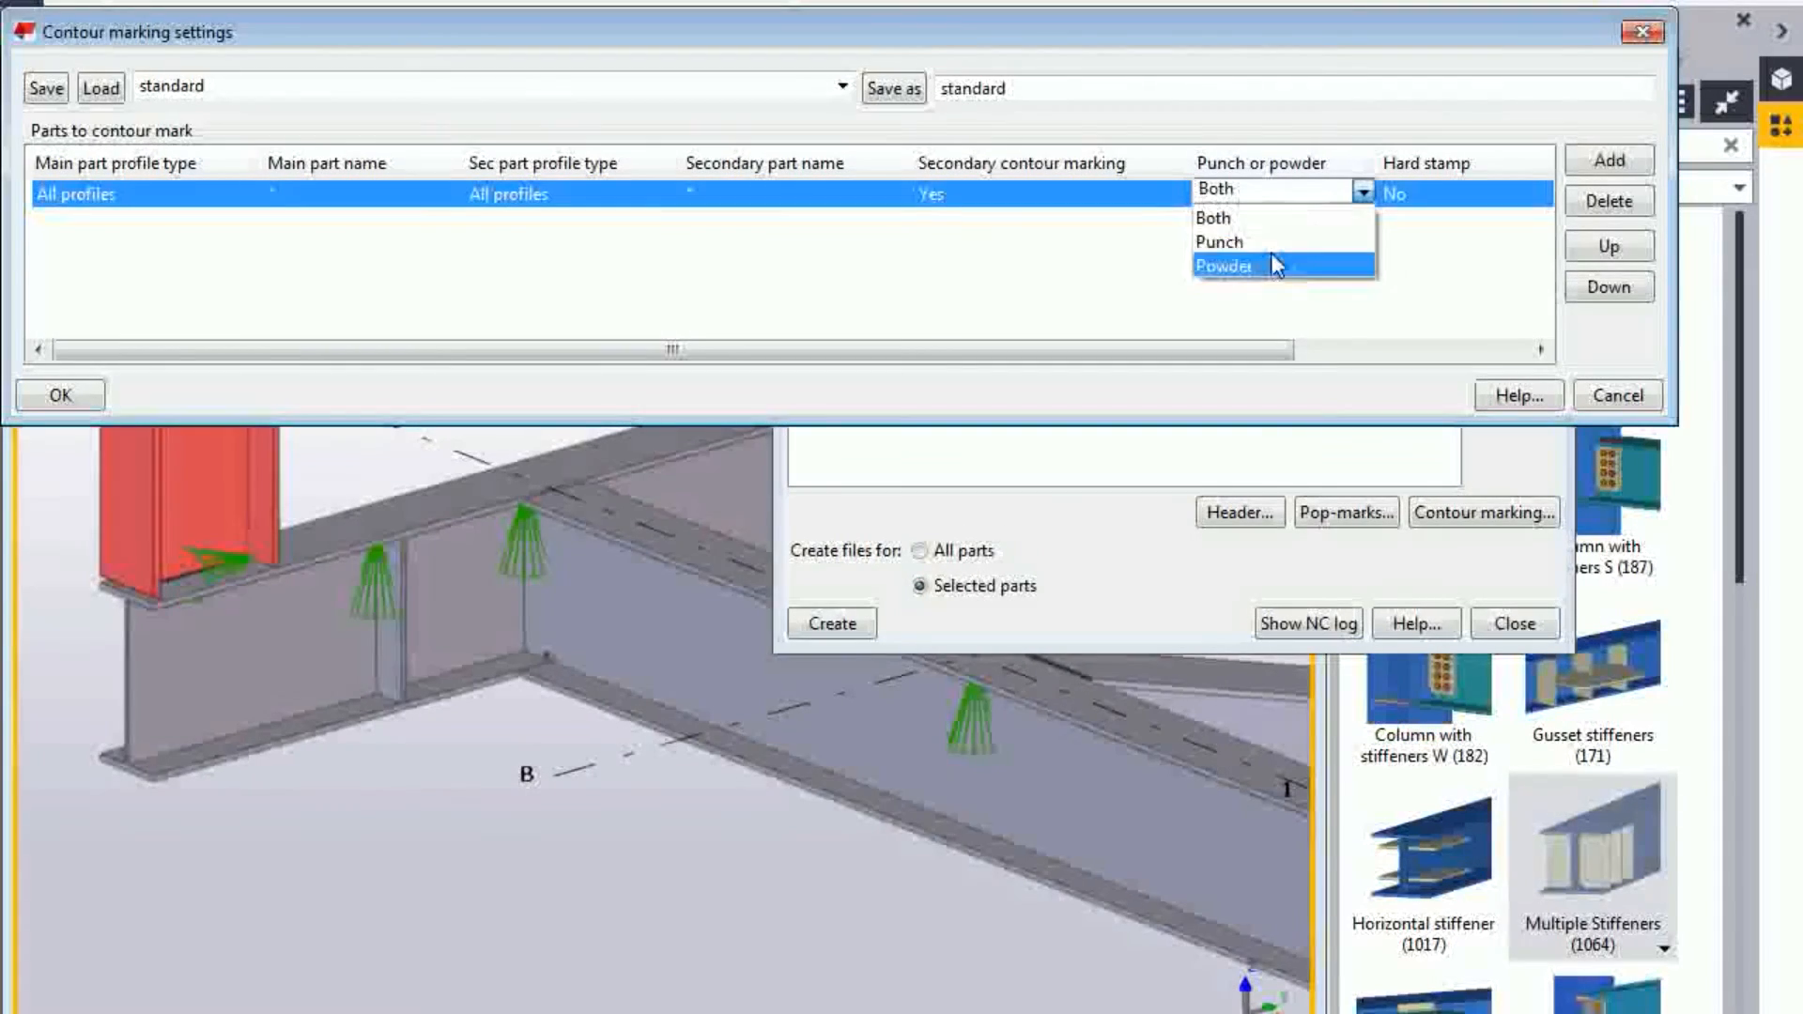
{"action": "left_click", "coordinate": [1221, 215]}
Set hard stamp to Yes for all profiles and accept the contour marking settings.
{"action": "left_click", "coordinate": [1437, 193]}
{"action": "left_click", "coordinate": [1464, 193]}
{"action": "left_click", "coordinate": [1444, 242]}
{"action": "left_click", "coordinate": [1280, 309]}
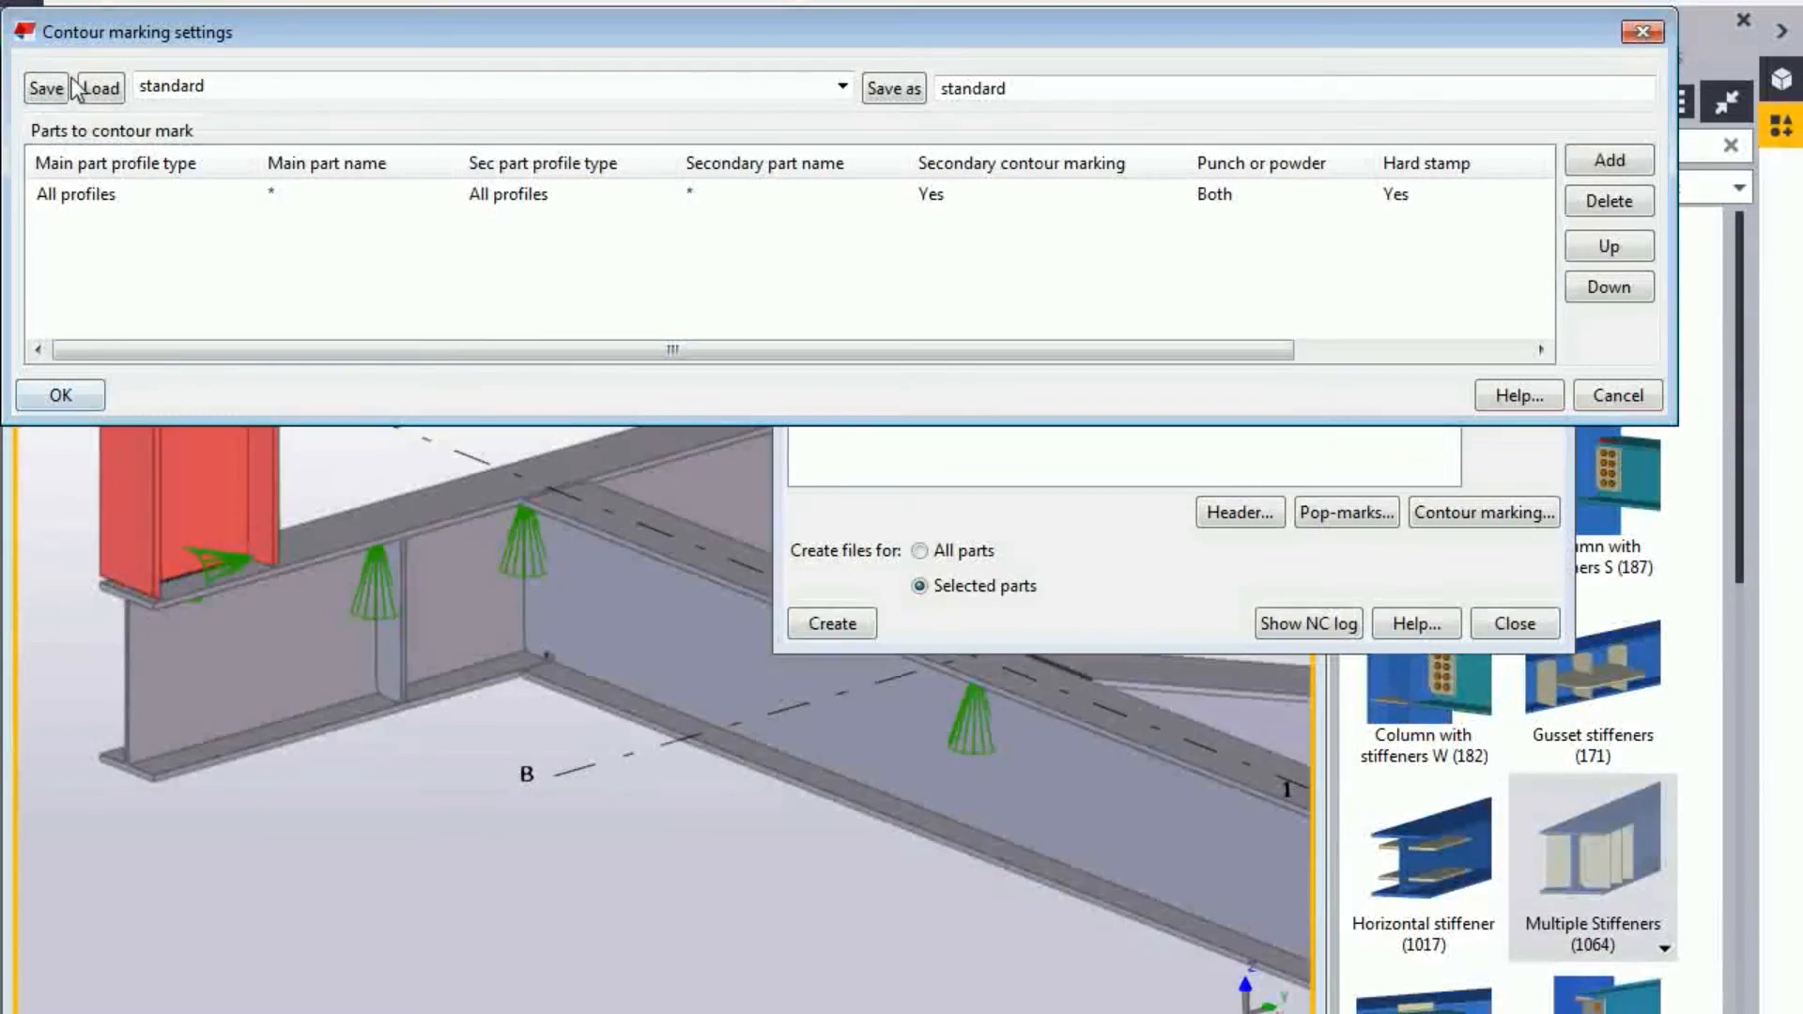
{"action": "left_click", "coordinate": [86, 391]}
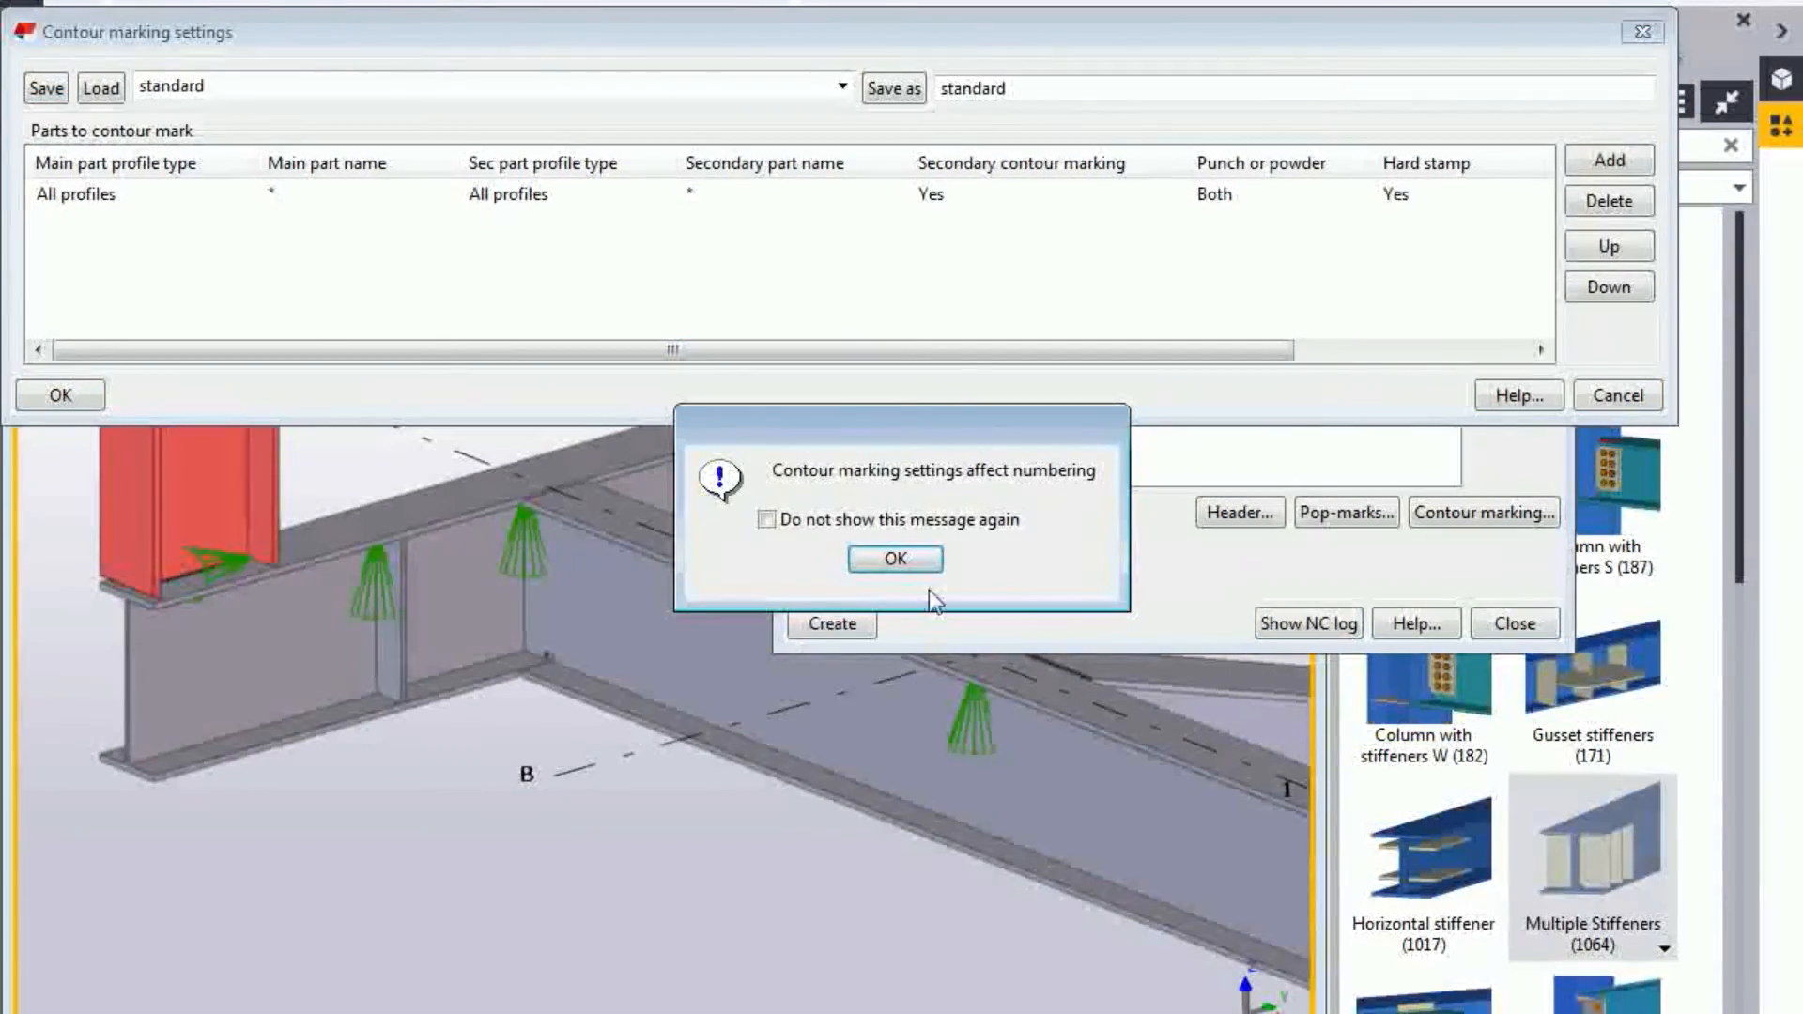
{"action": "left_click", "coordinate": [905, 562]}
Select the parts around the frame's lower corner and create their NC files, performing numbering first.
{"action": "scroll", "coordinate": [165, 624], "scroll_direction": "down", "scroll_amount": 5}
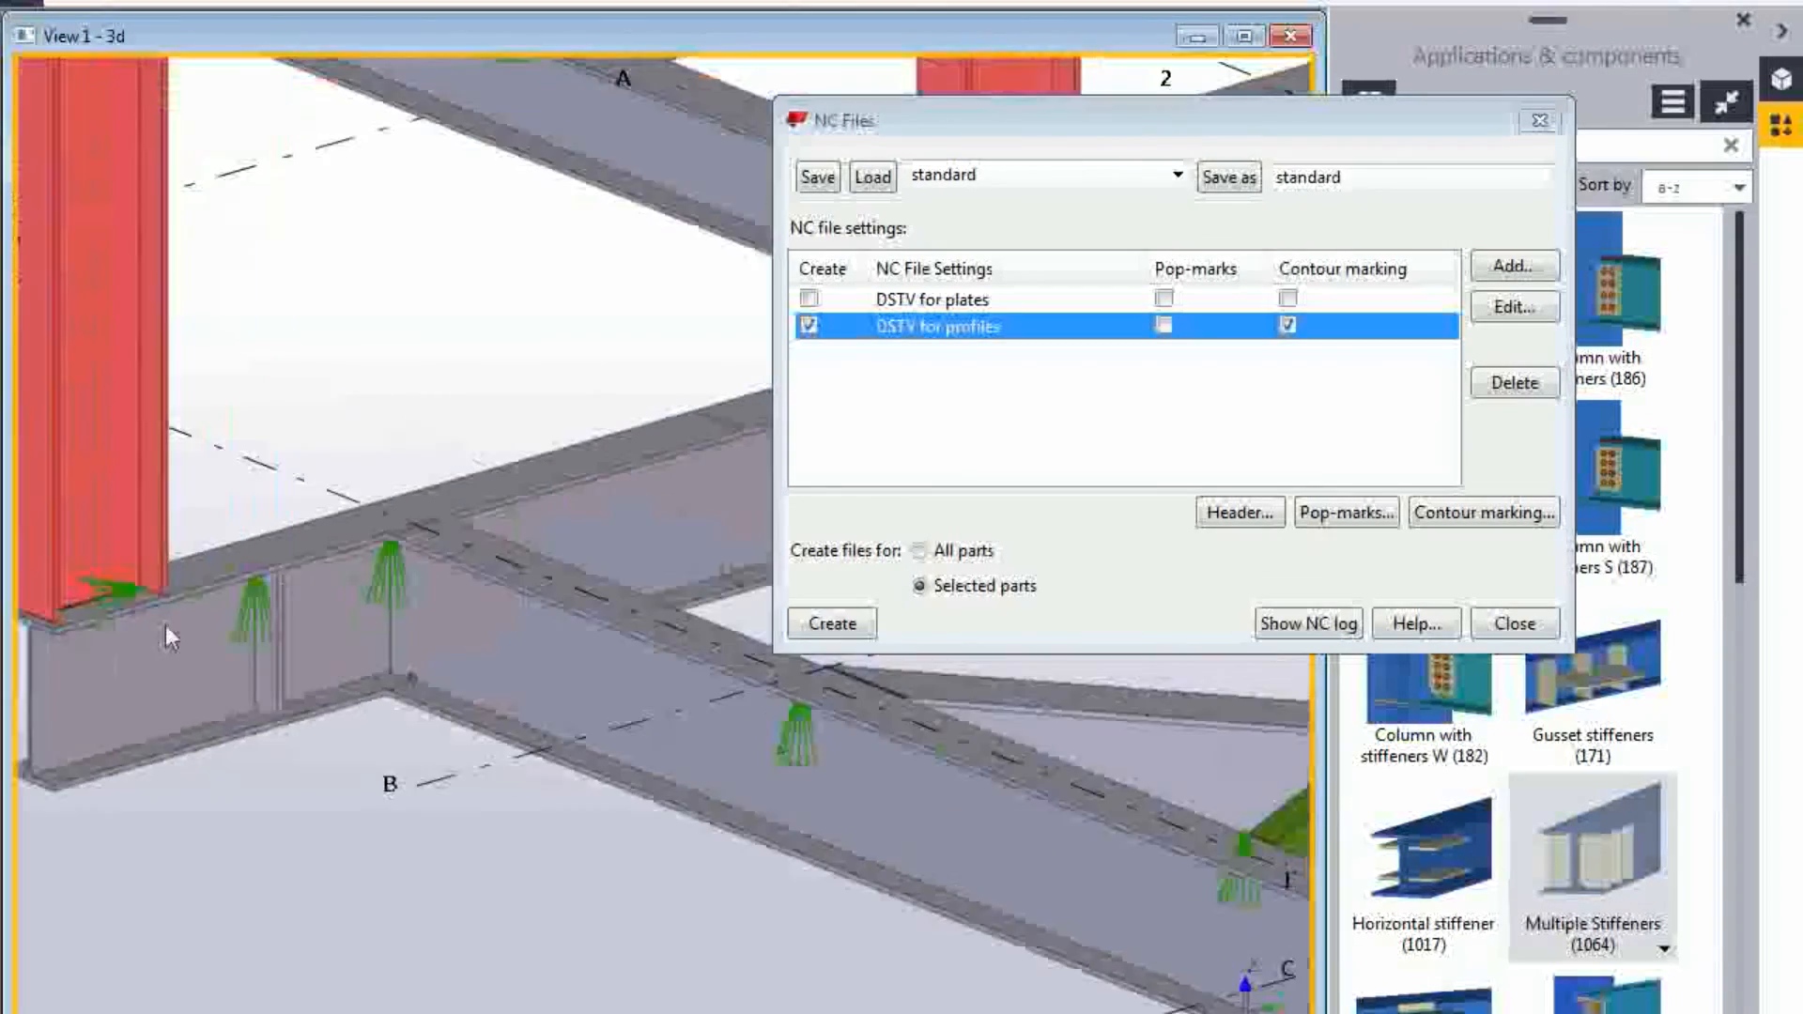
{"action": "left_click_drag", "start_coordinate": [413, 751], "coordinate": [188, 552]}
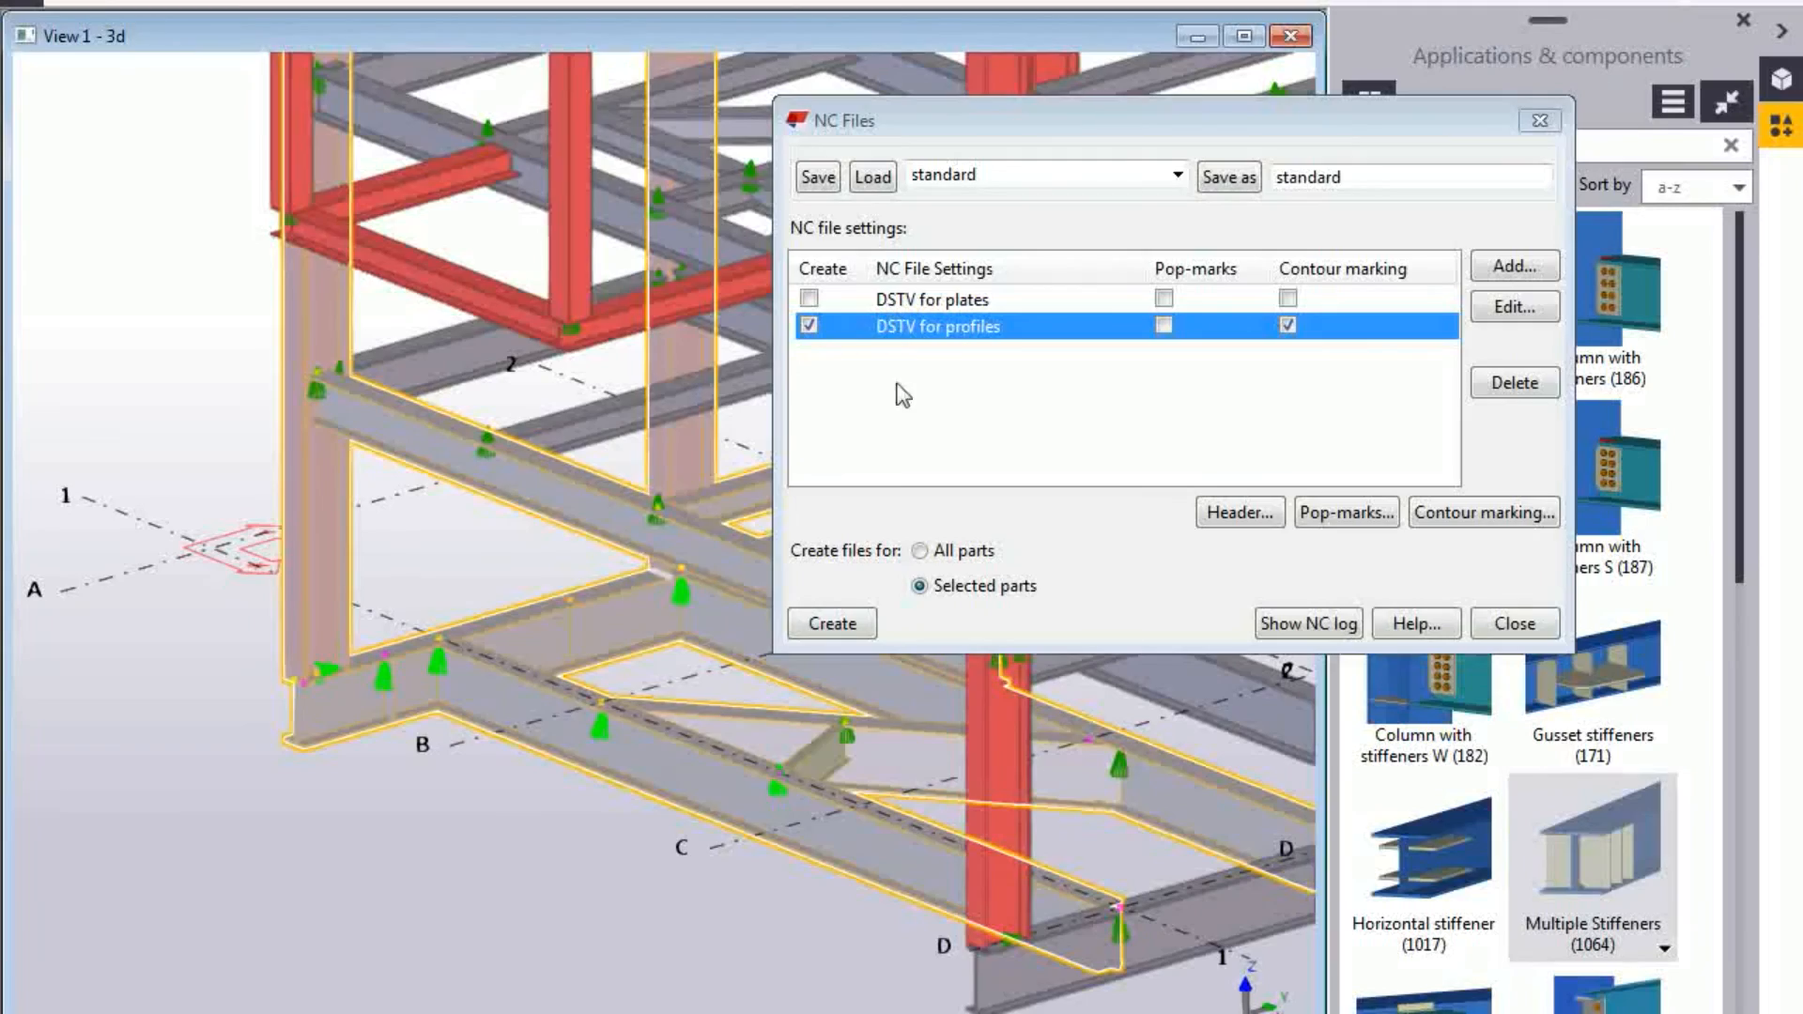
{"action": "left_click", "coordinate": [832, 623]}
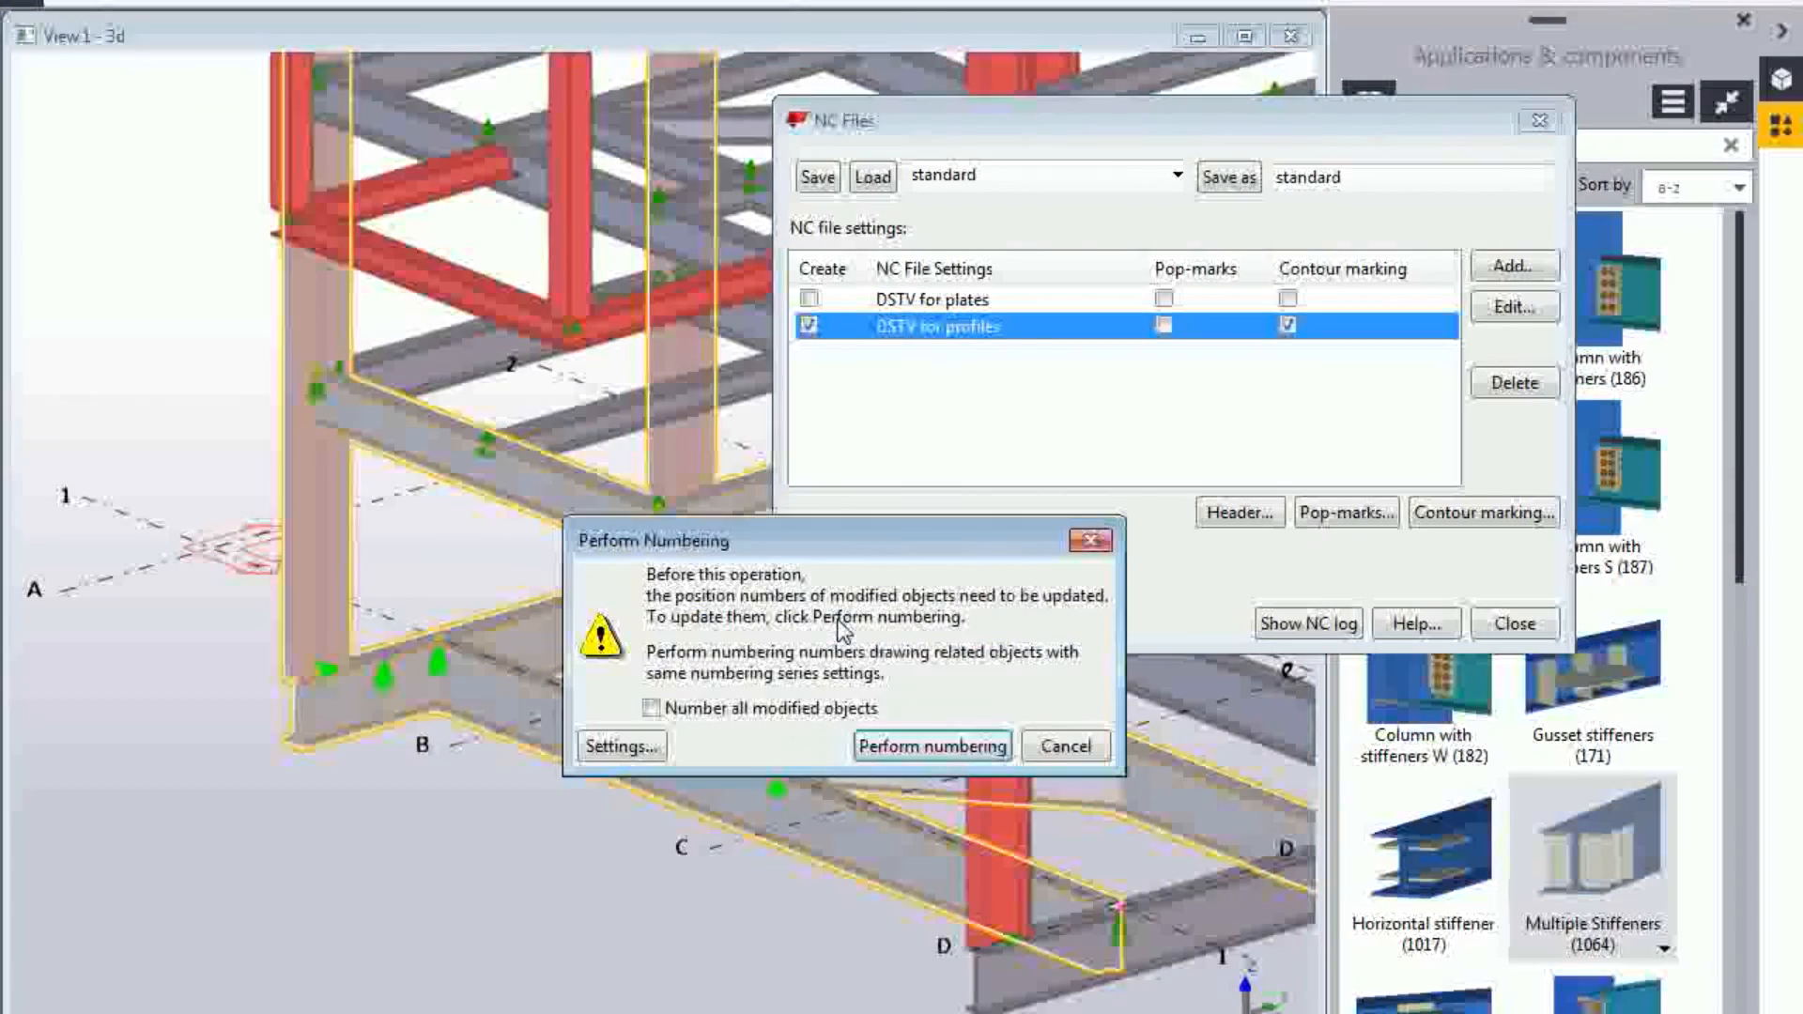
{"action": "left_click", "coordinate": [936, 747]}
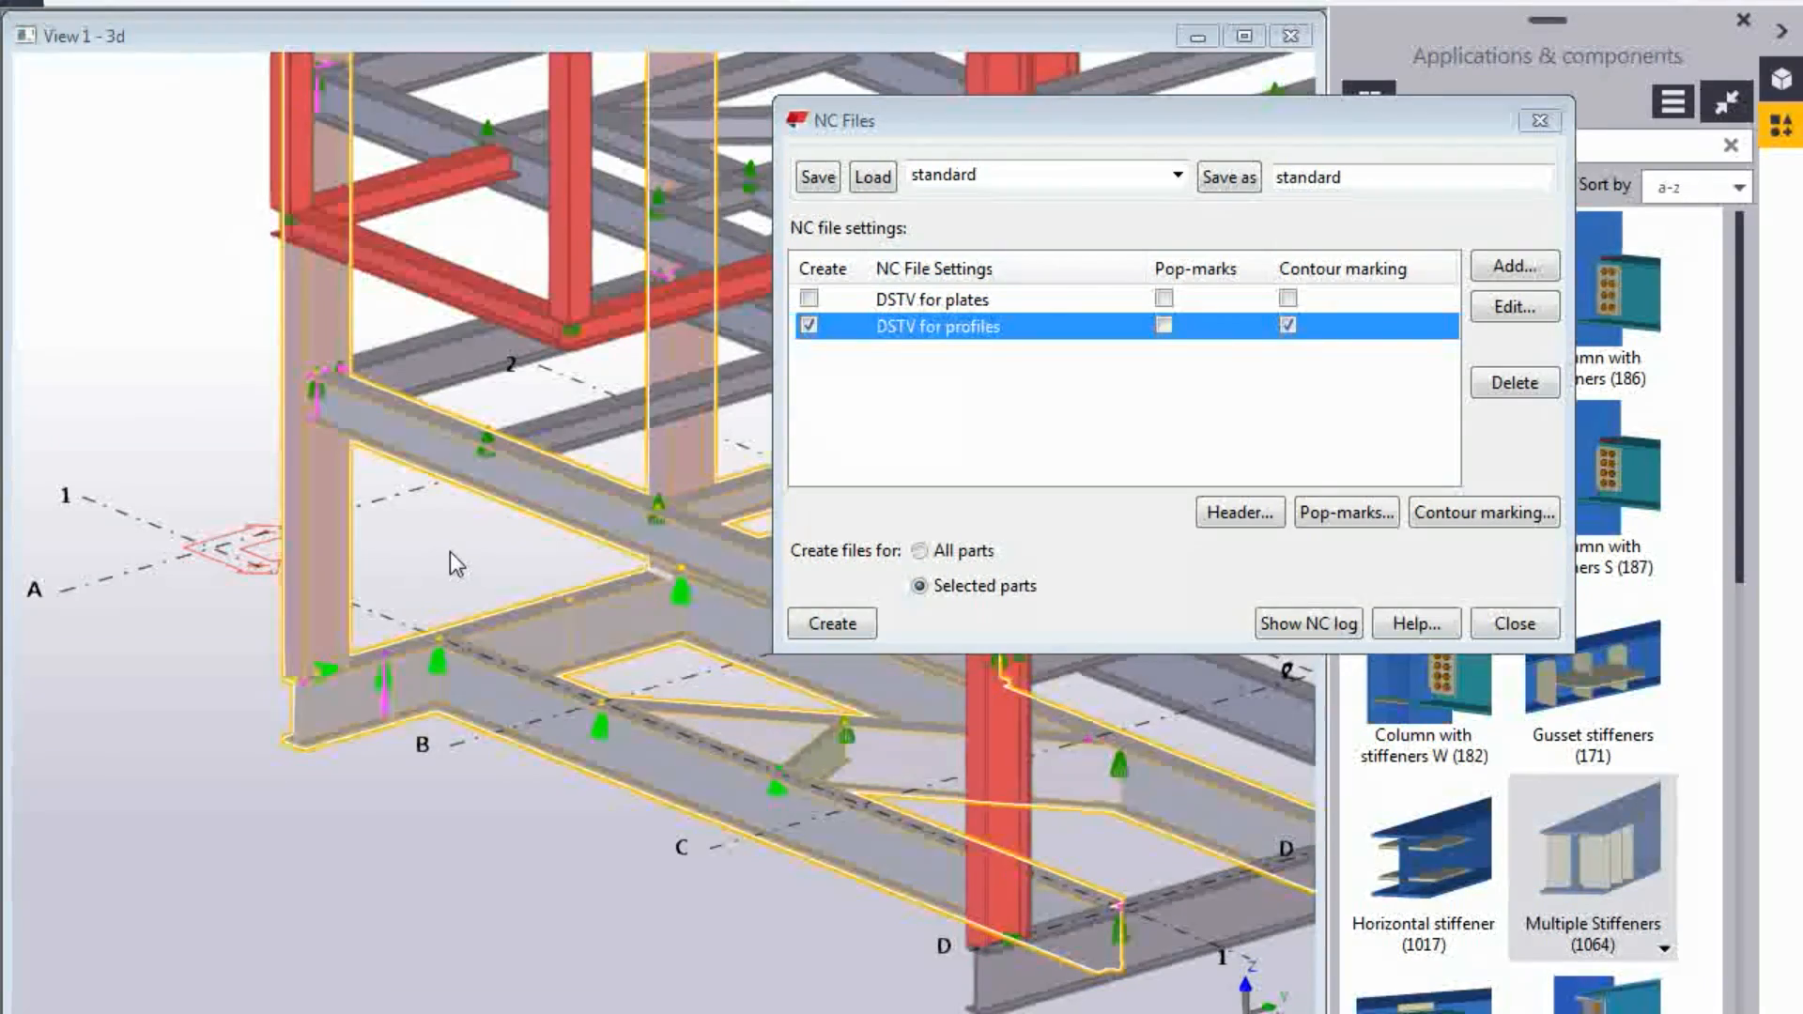
Clear the selection and examine the contour marks where the stiffener meets the lower beam's web.
{"action": "left_click", "coordinate": [449, 550]}
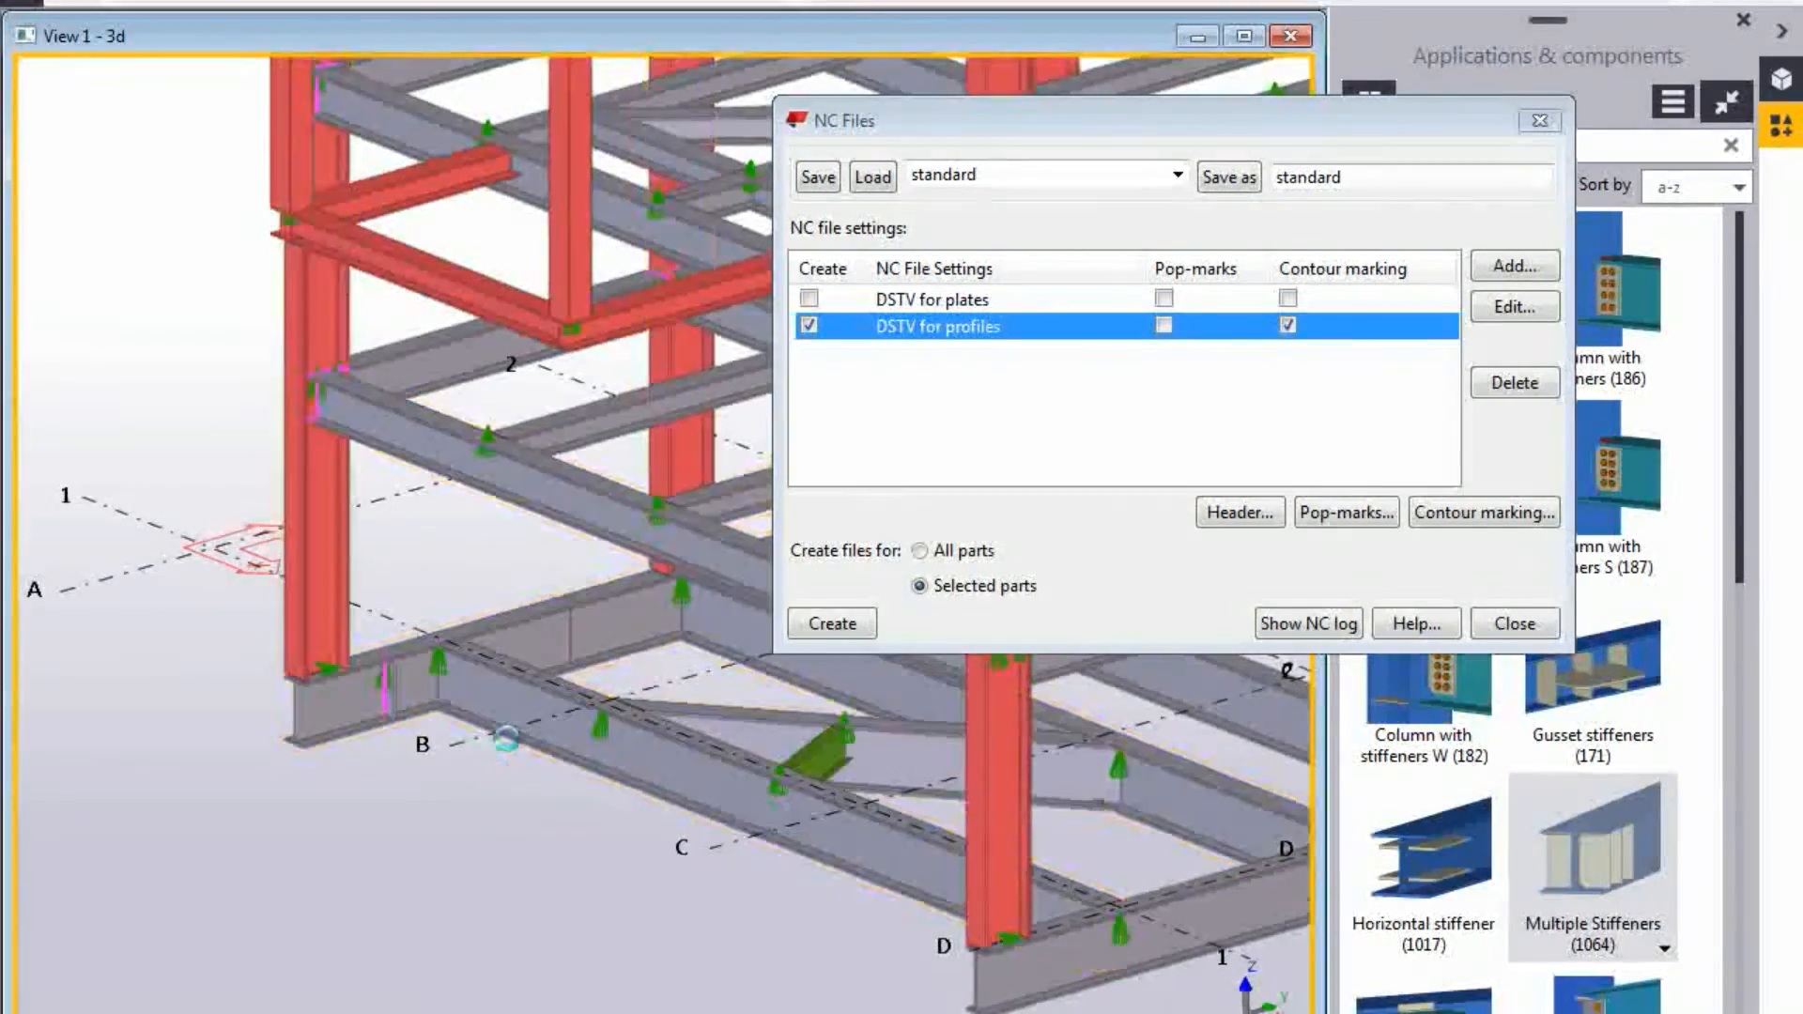
{"action": "scroll", "coordinate": [464, 815], "scroll_direction": "up", "scroll_amount": 10}
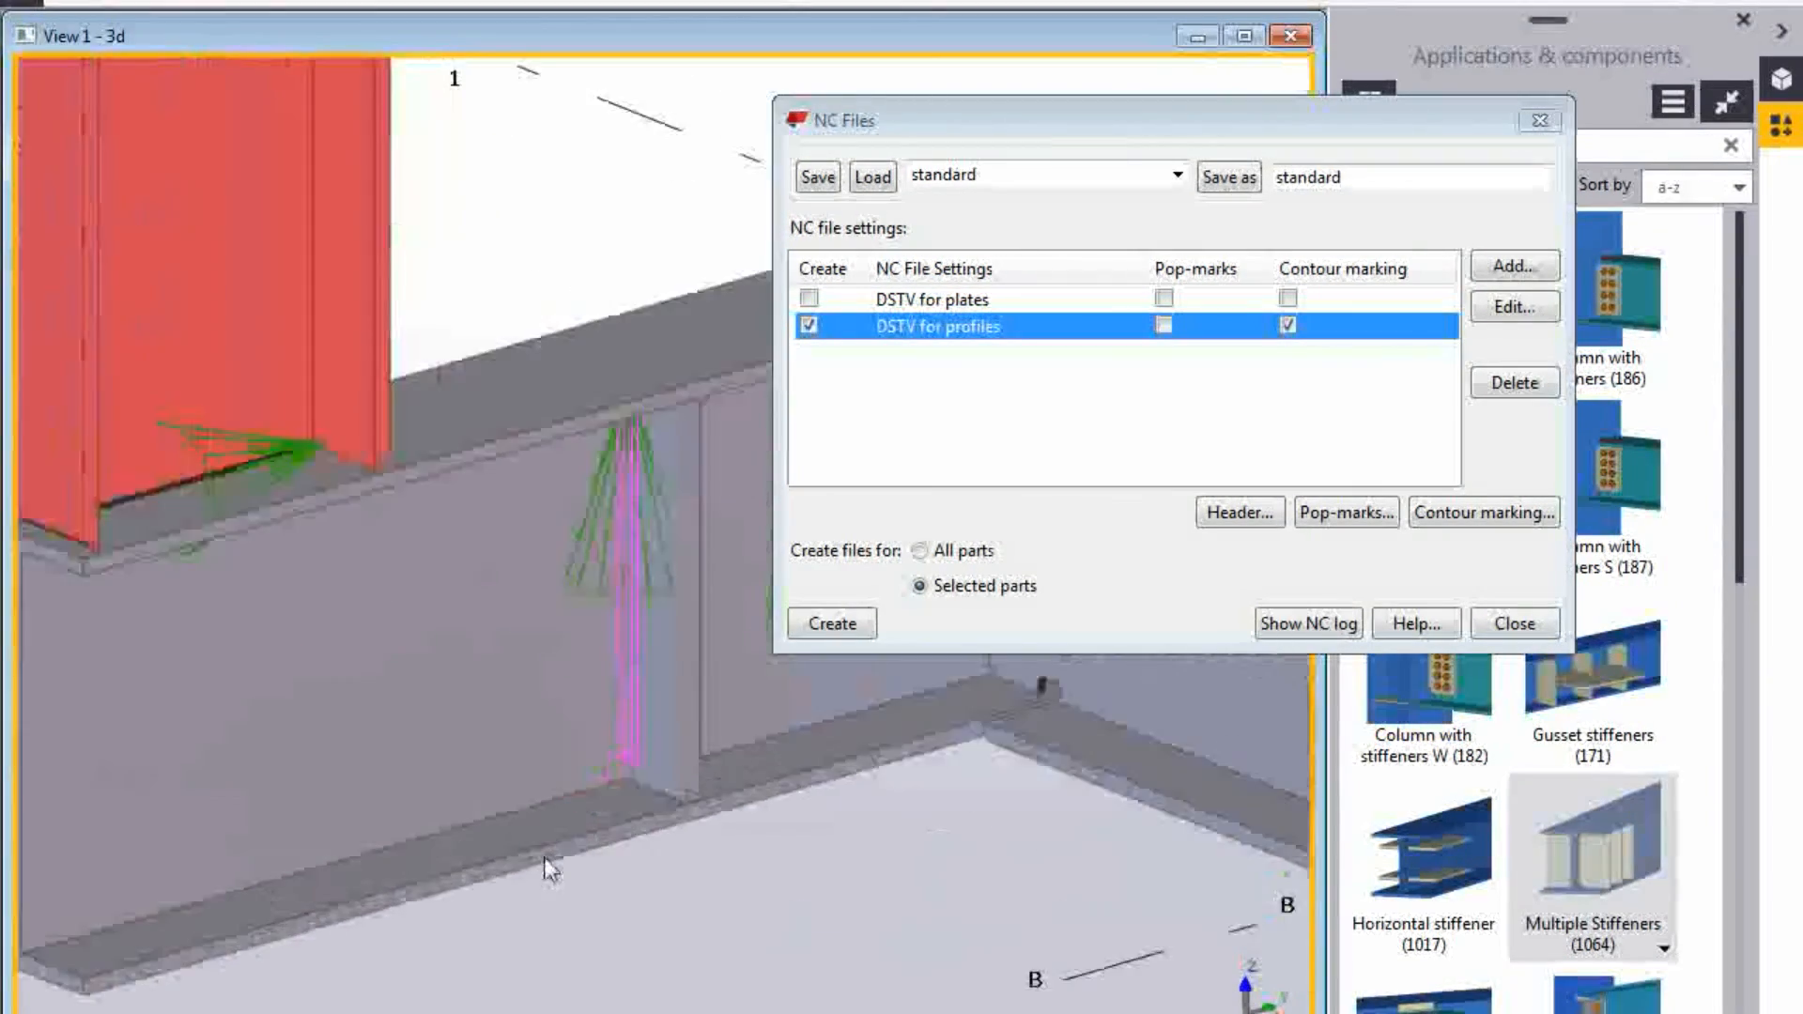
{"action": "scroll", "coordinate": [634, 764], "scroll_direction": "up", "scroll_amount": 4}
{"action": "scroll", "coordinate": [589, 798], "scroll_direction": "down", "scroll_amount": 4}
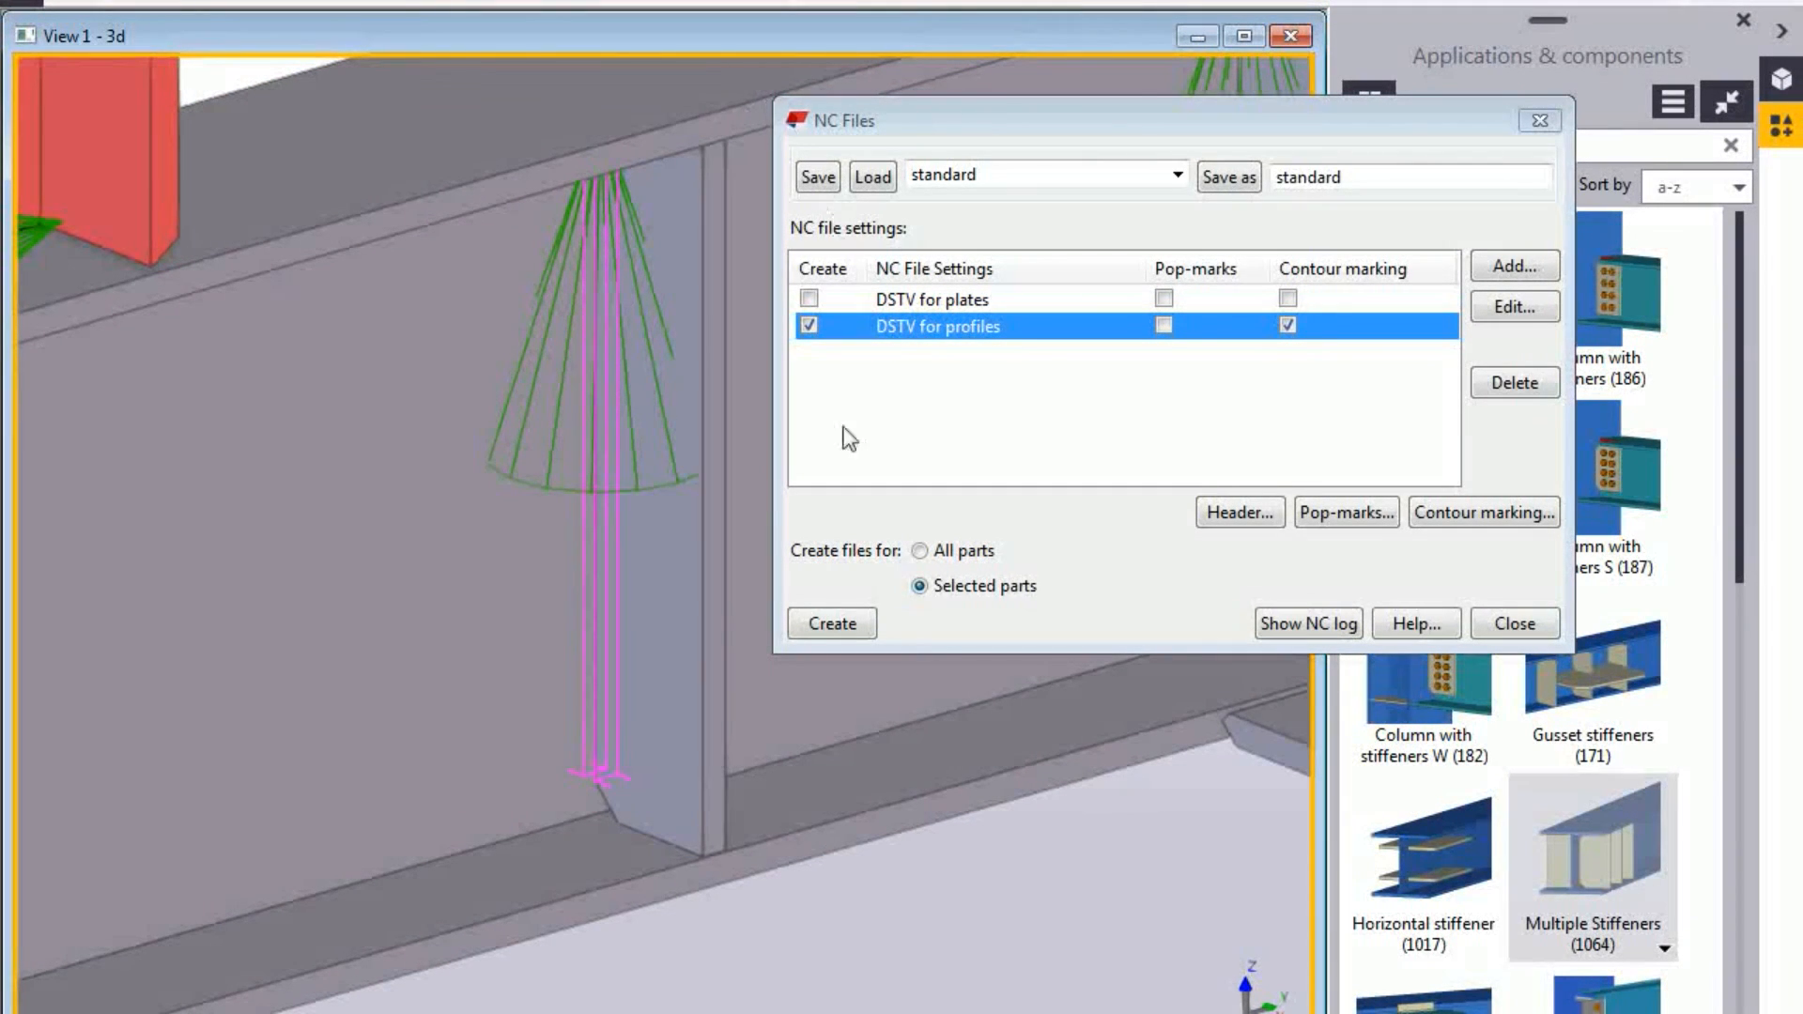
{"action": "scroll", "coordinate": [617, 753], "scroll_direction": "up", "scroll_amount": 5}
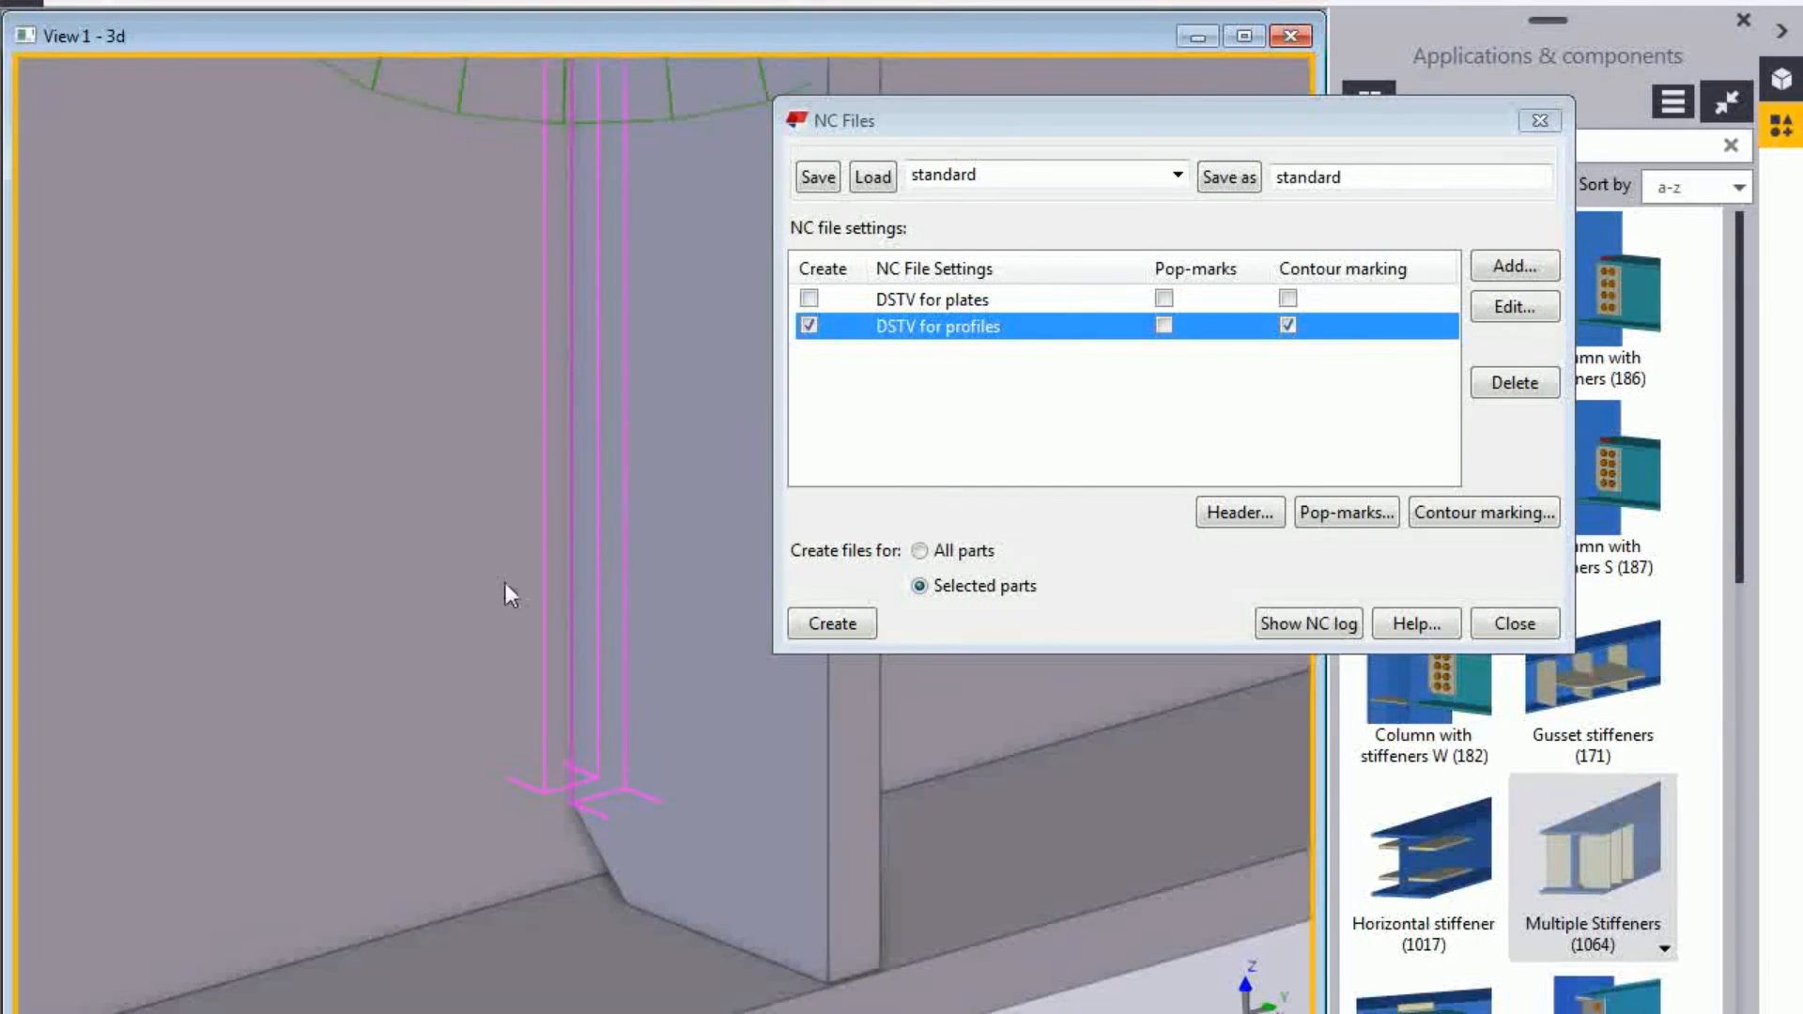
{"action": "scroll", "coordinate": [512, 763], "scroll_direction": "down", "scroll_amount": 2}
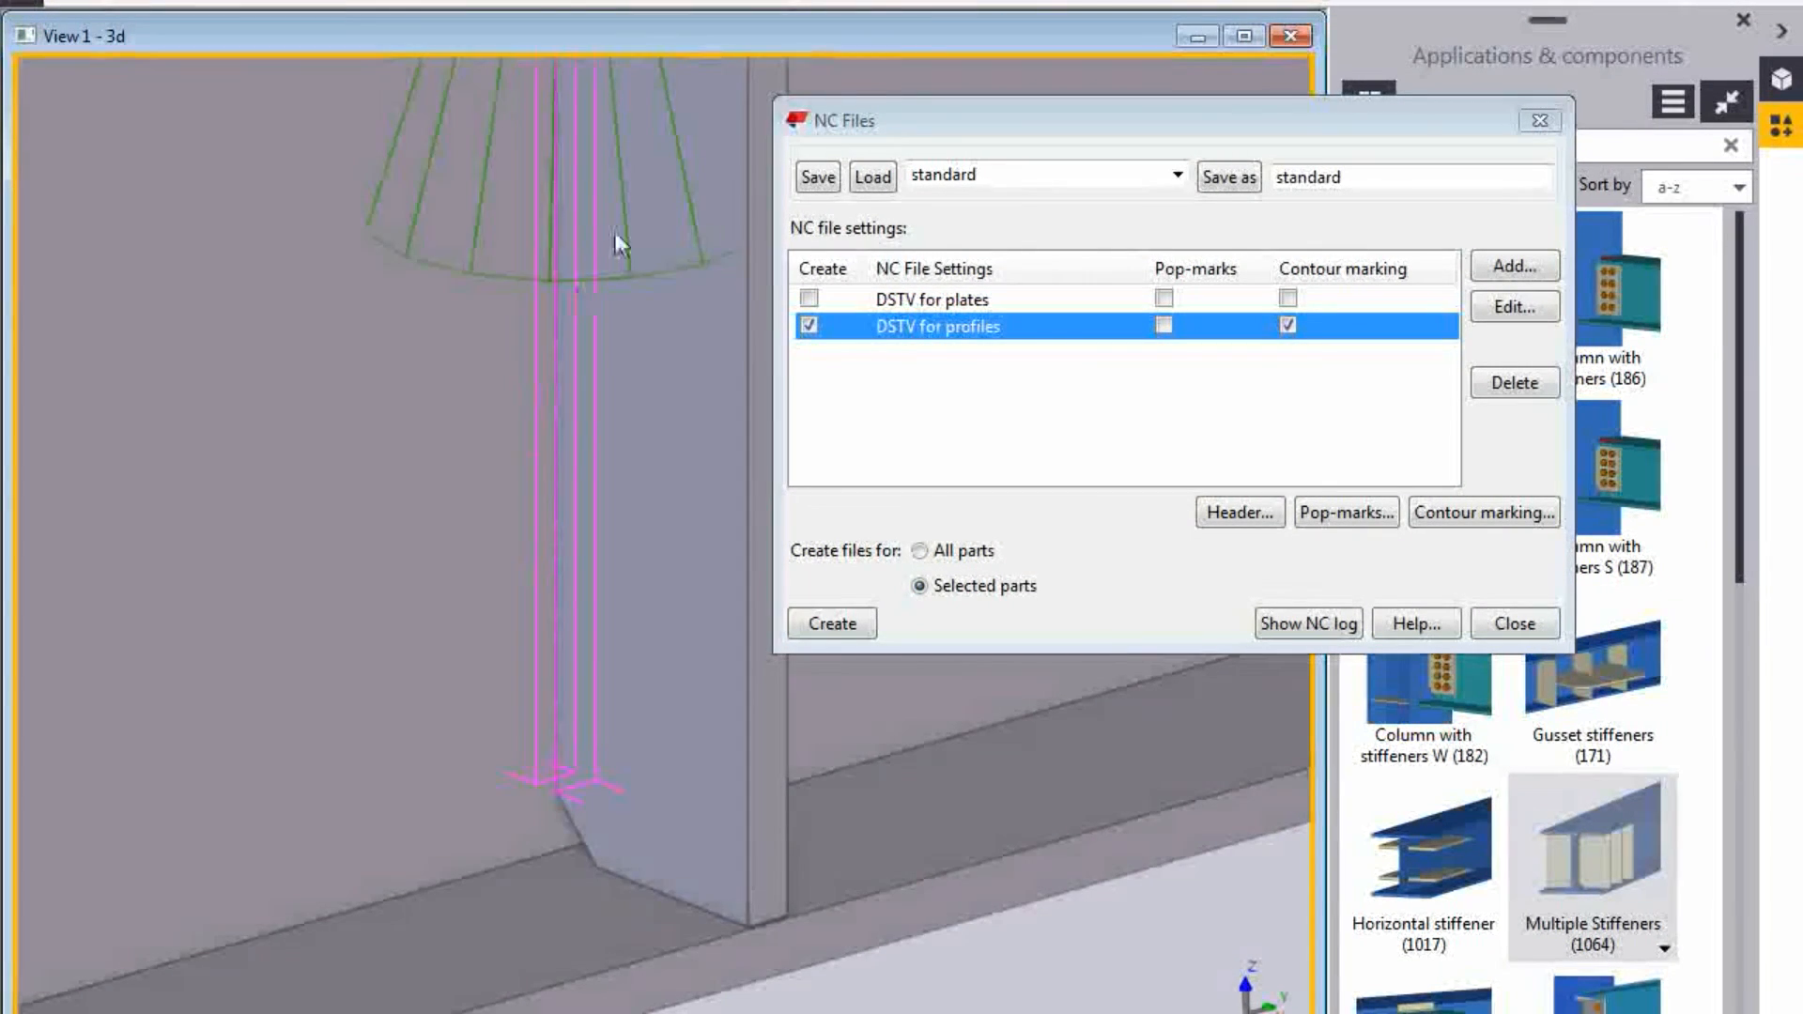
{"action": "scroll", "coordinate": [656, 520], "scroll_direction": "down", "scroll_amount": 8}
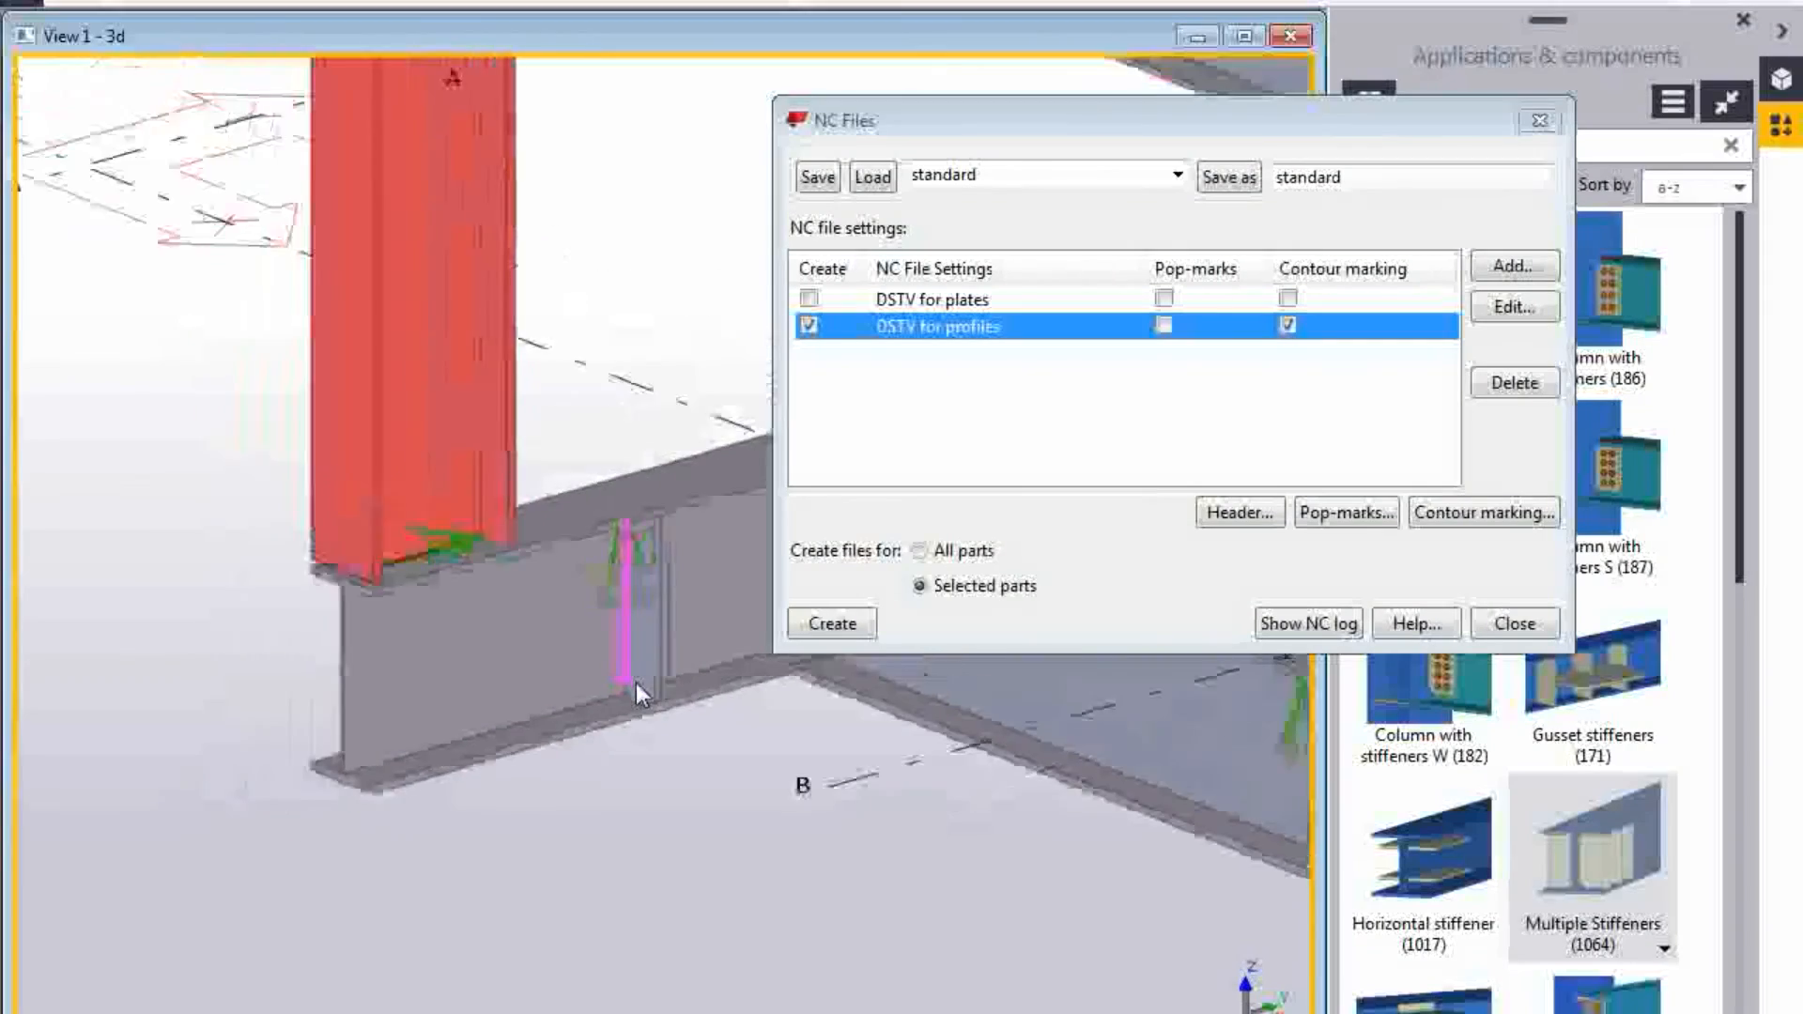
{"action": "scroll", "coordinate": [426, 702], "scroll_direction": "down", "scroll_amount": 3}
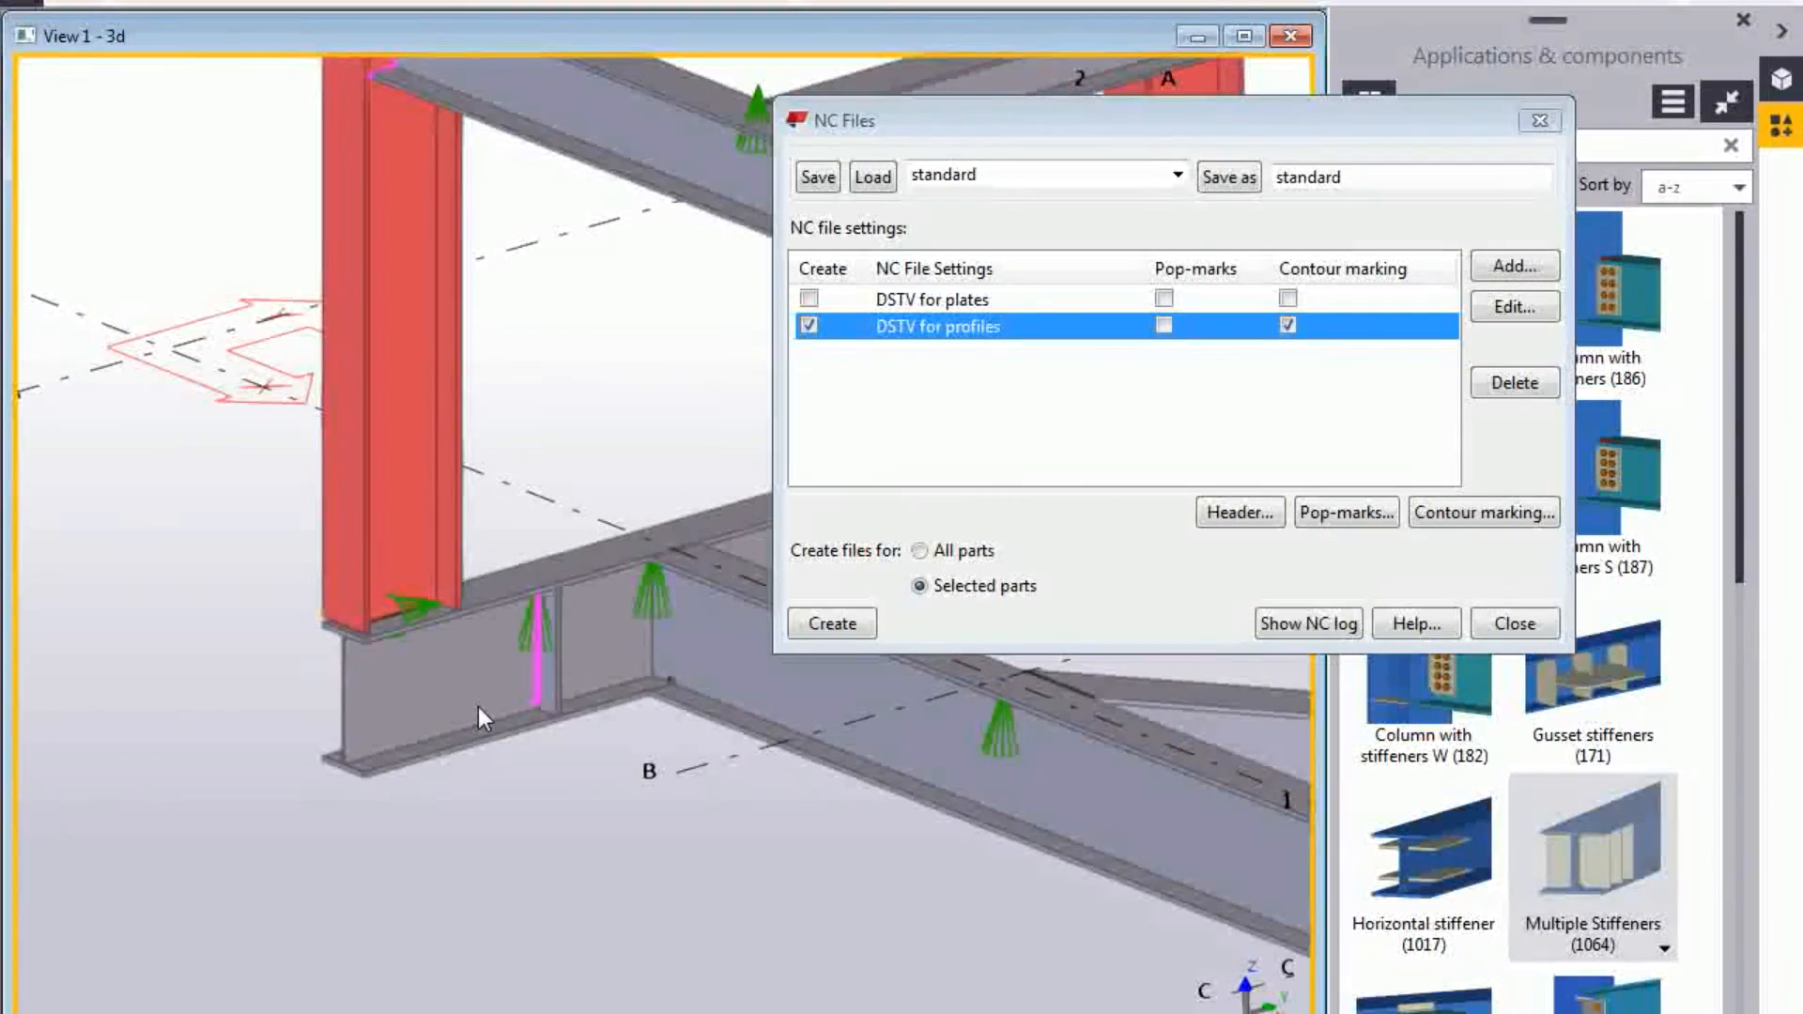
Close the NC file export settings and open the model folder.
{"action": "left_click", "coordinate": [1514, 624]}
{"action": "left_click", "coordinate": [21, 3]}
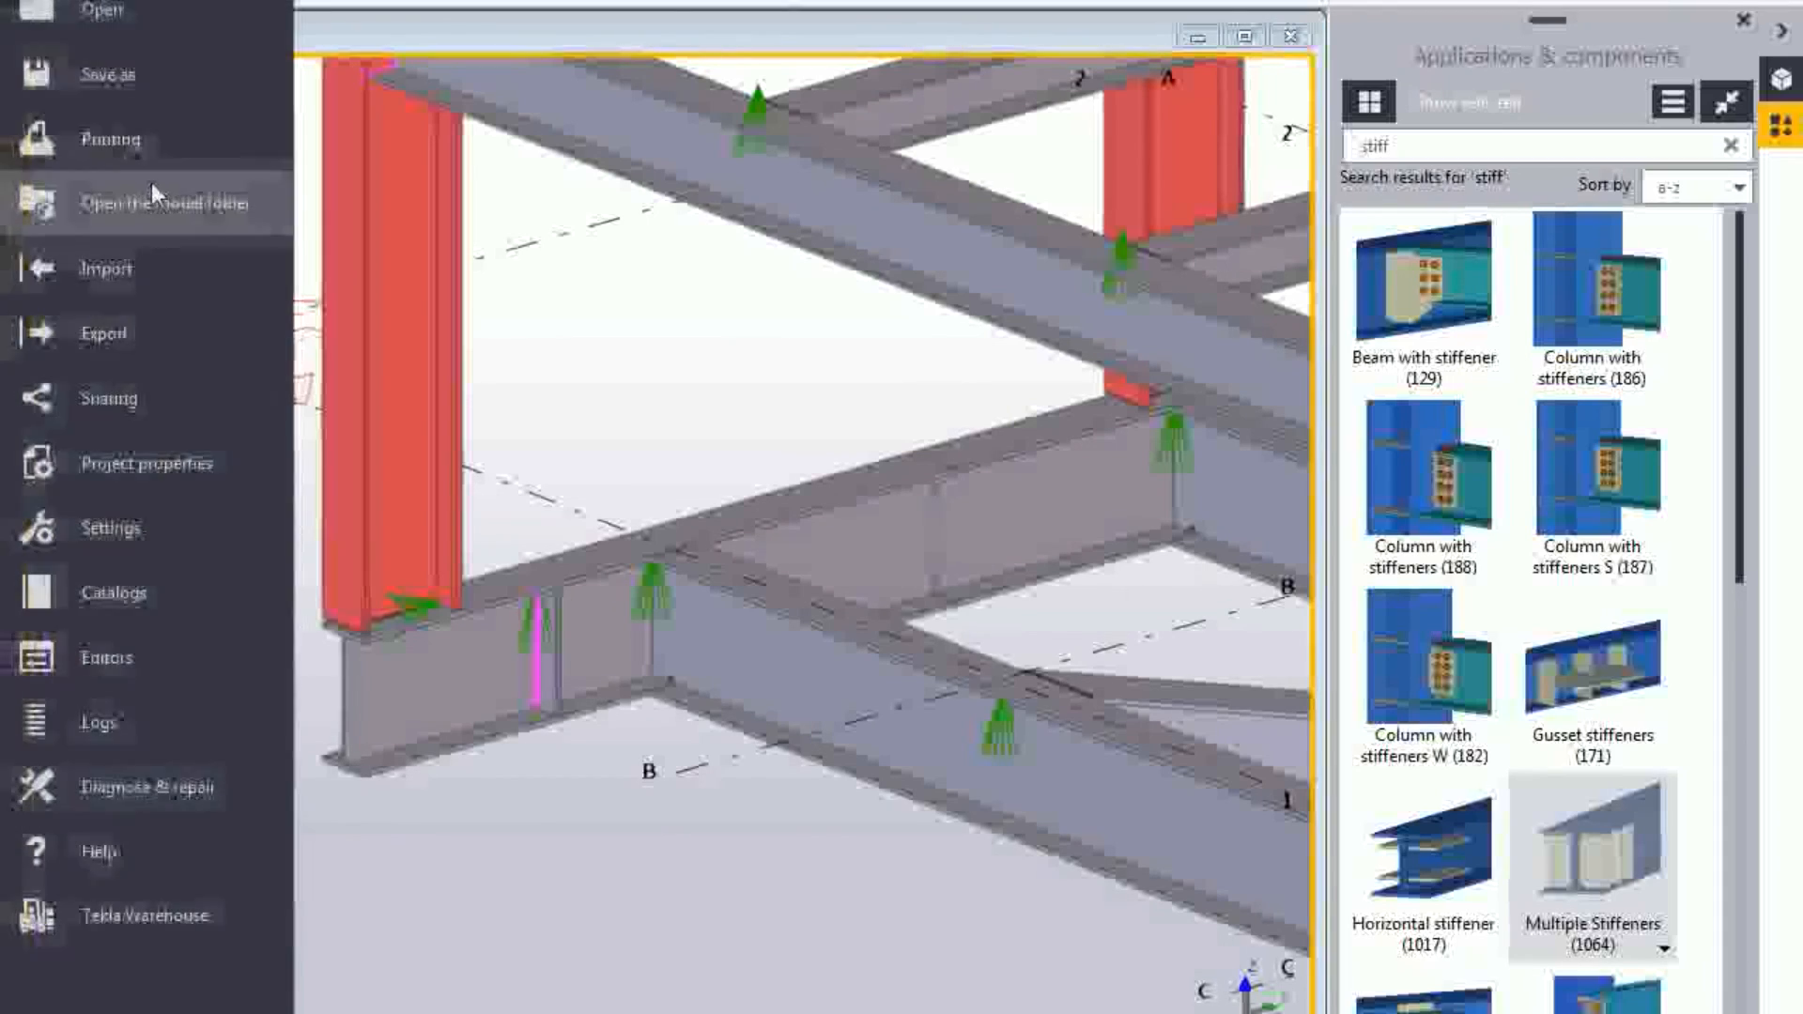
{"action": "left_click", "coordinate": [176, 226]}
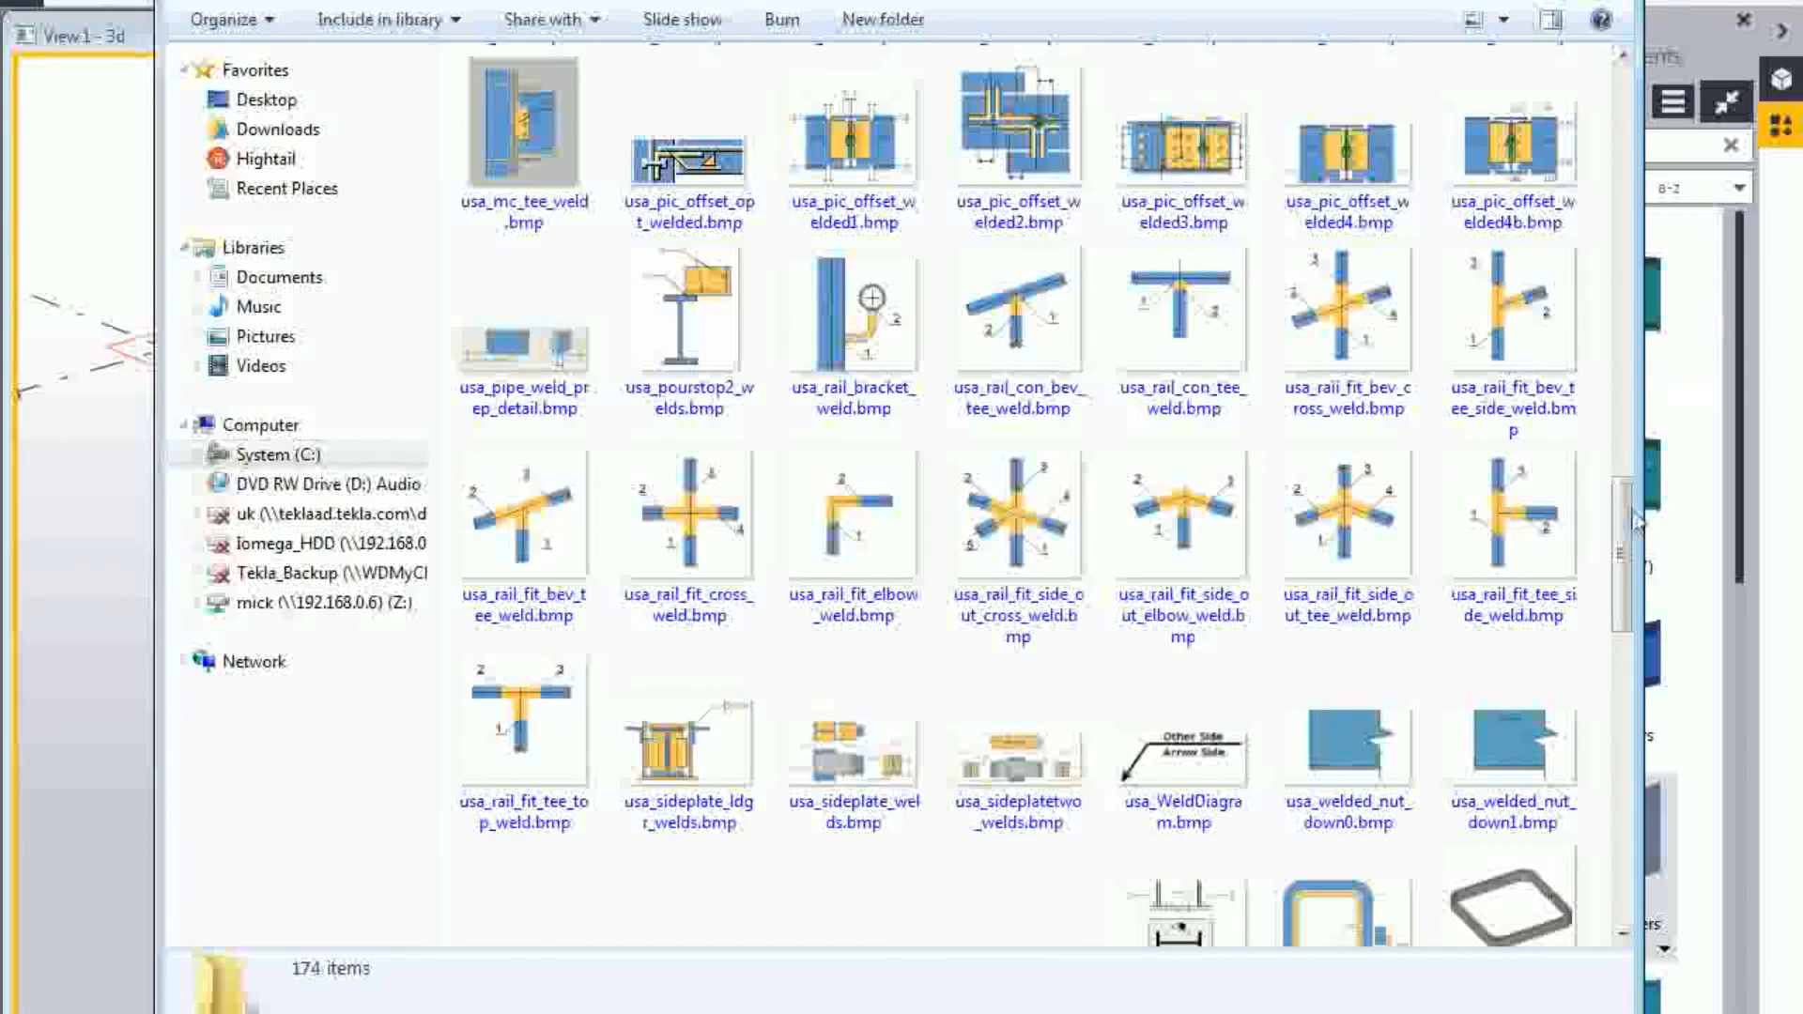
Open the model's DSTV_Profiles folder and open M0033.nc1 in a text editor.
{"action": "left_click_drag", "start_coordinate": [1634, 521], "coordinate": [1545, 94]}
{"action": "double_click", "coordinate": [1140, 148]}
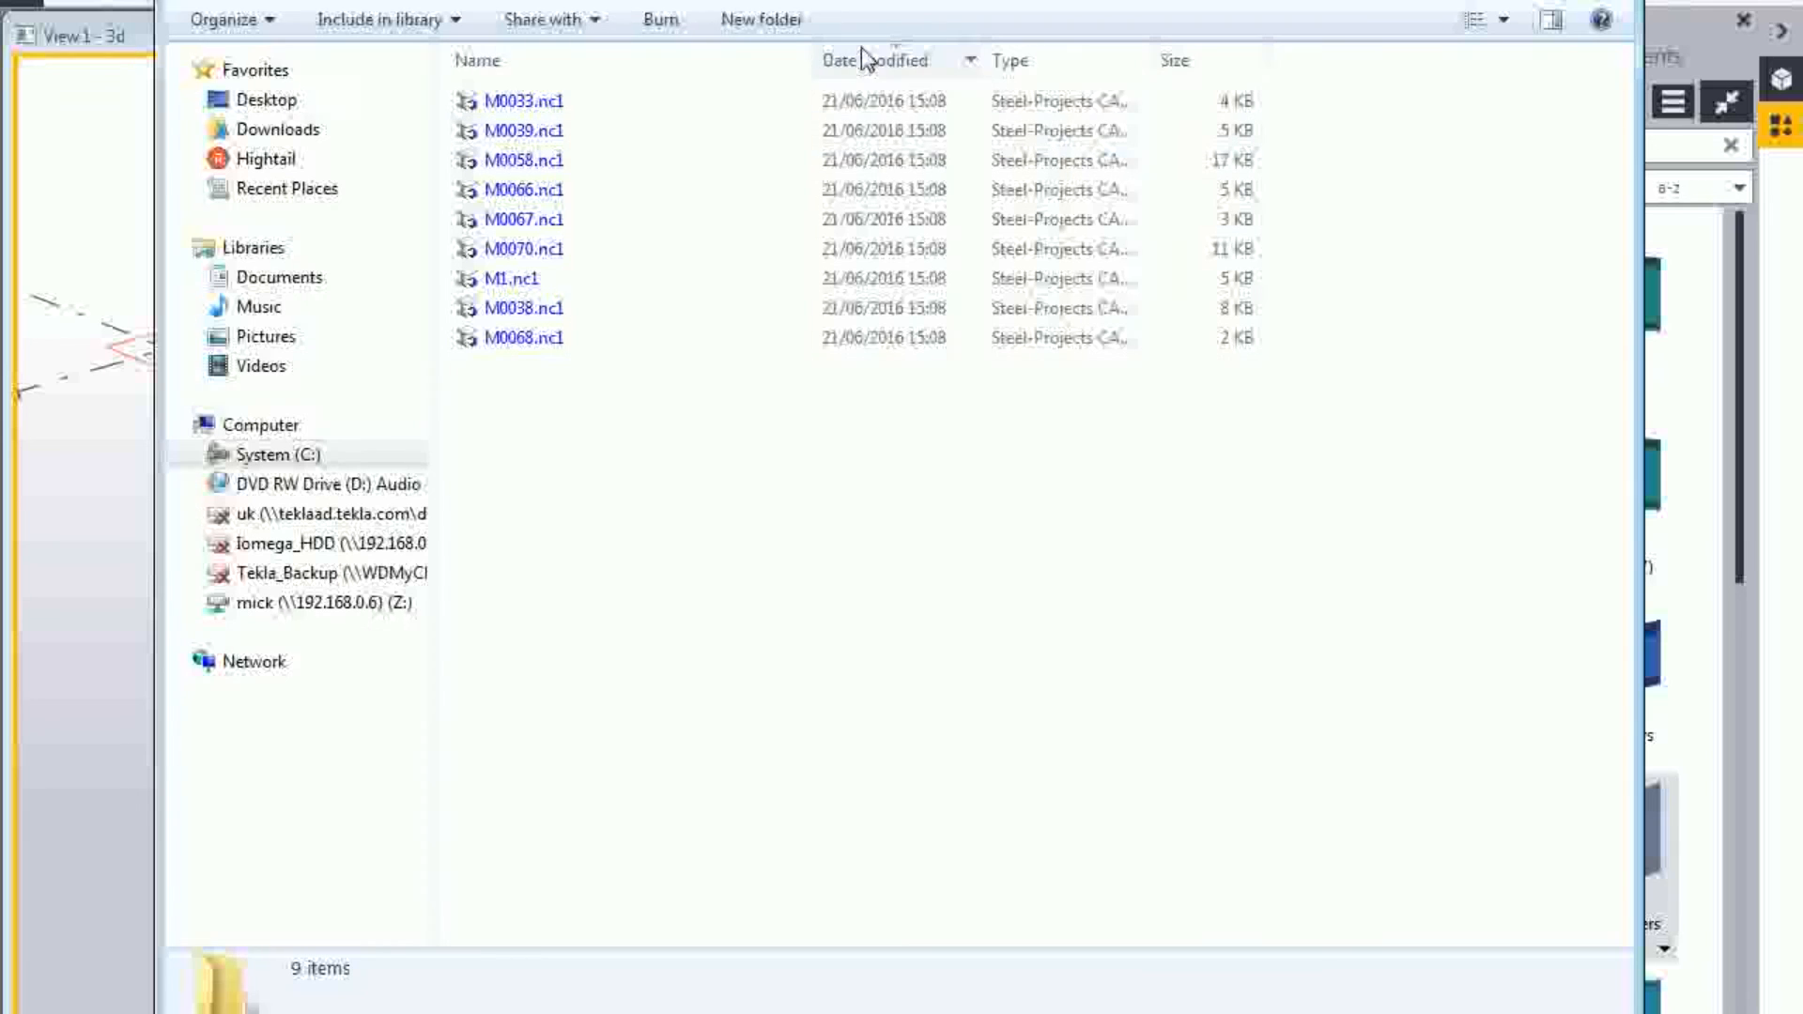
{"action": "right_click", "coordinate": [516, 109]}
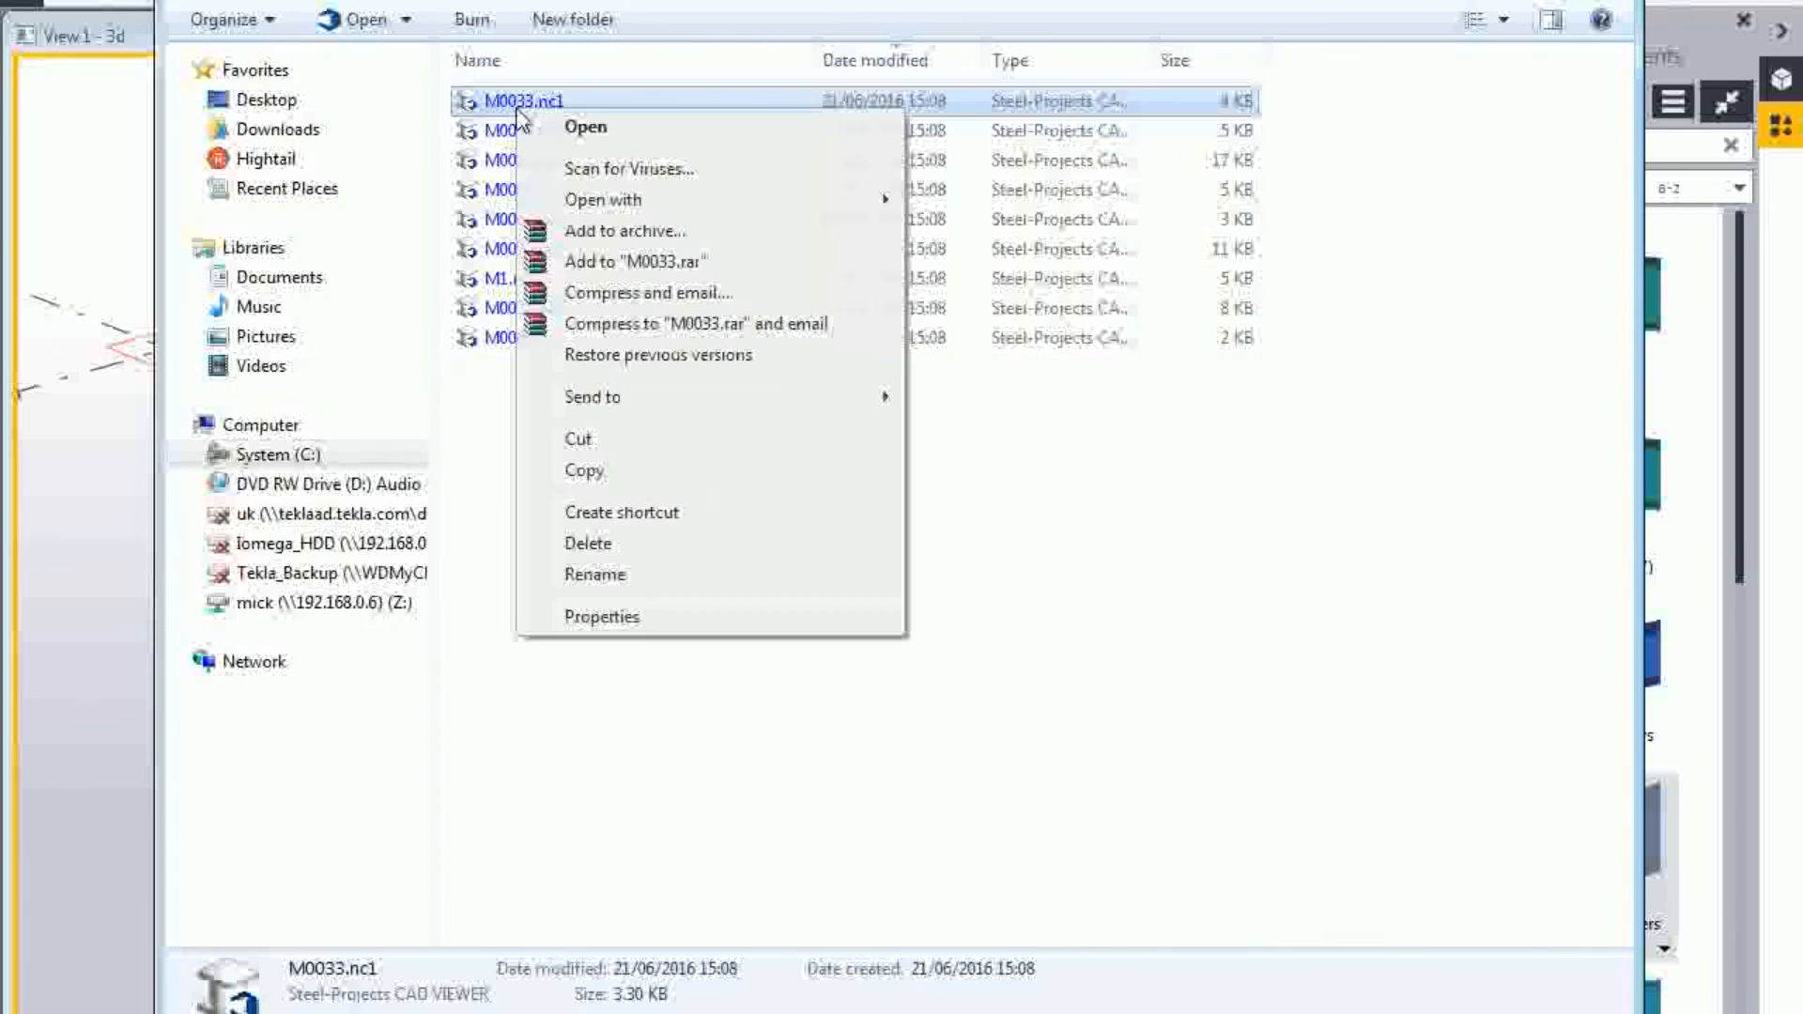
{"action": "mouse_move", "coordinate": [635, 197]}
{"action": "left_click", "coordinate": [977, 235]}
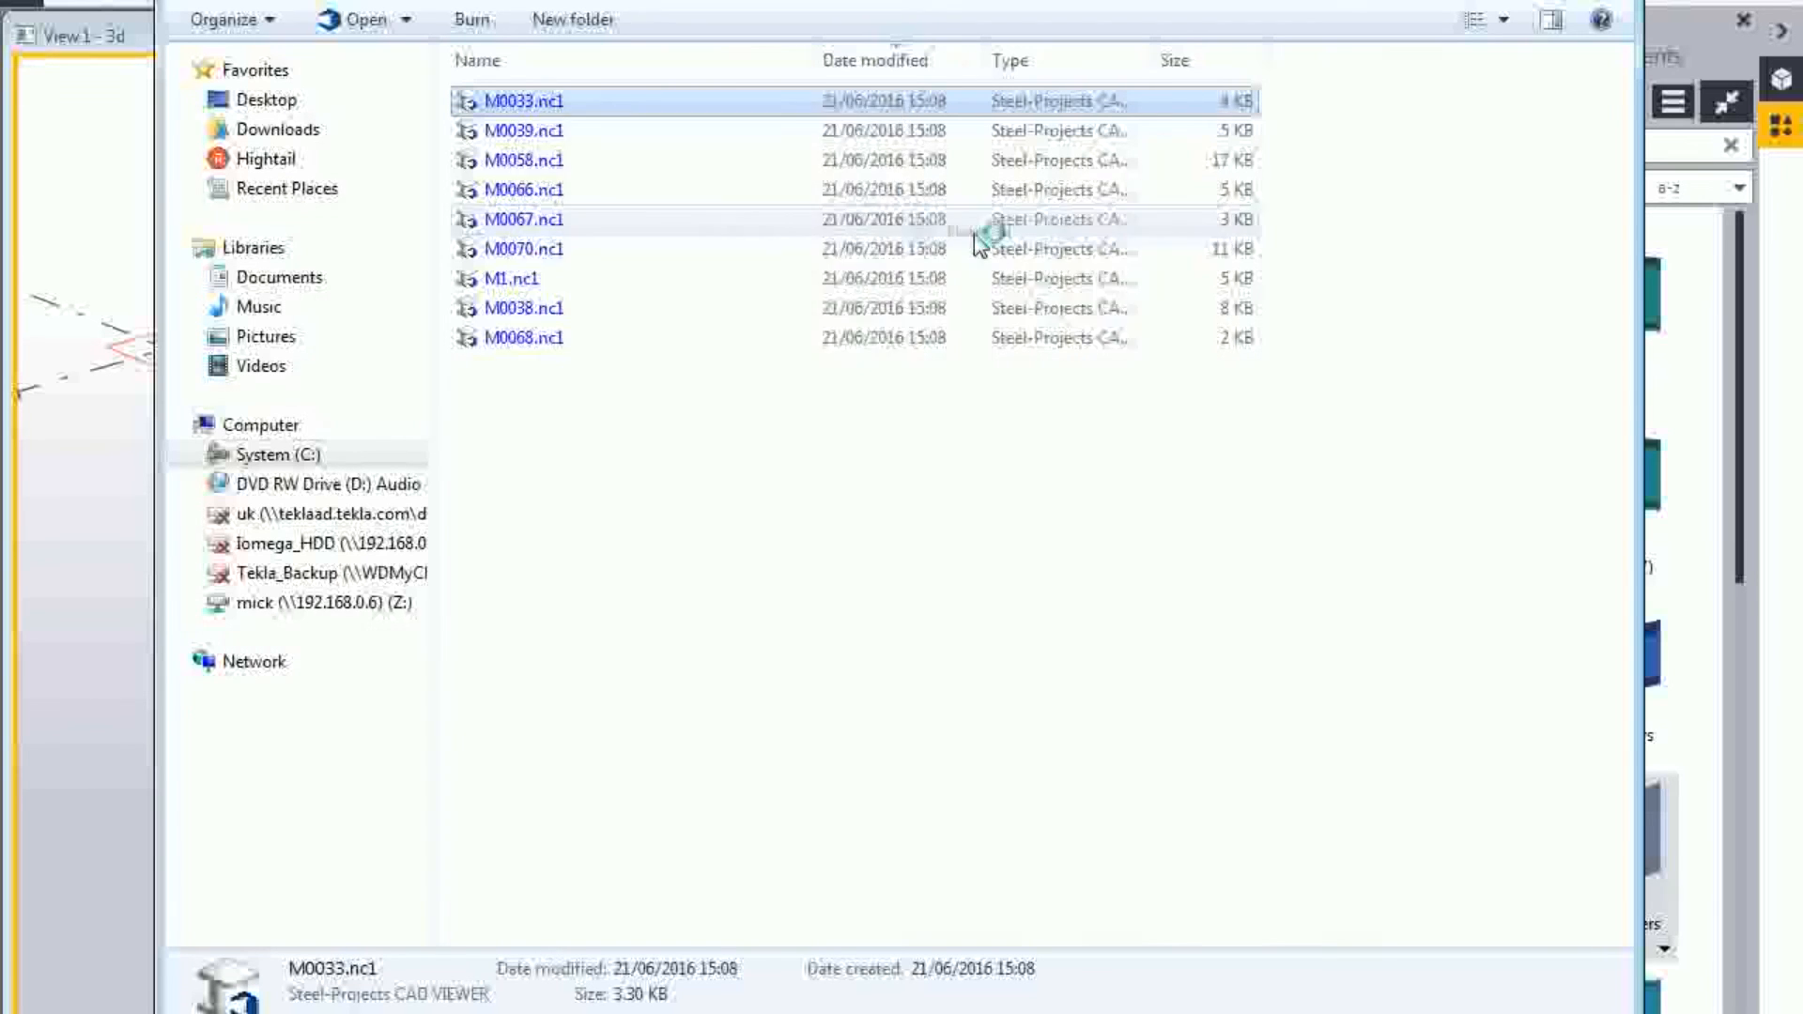
Review the header and AK contour data in M0033.nc1, and close the file and the folder window.
{"action": "scroll", "coordinate": [917, 336], "scroll_direction": "down", "scroll_amount": 2}
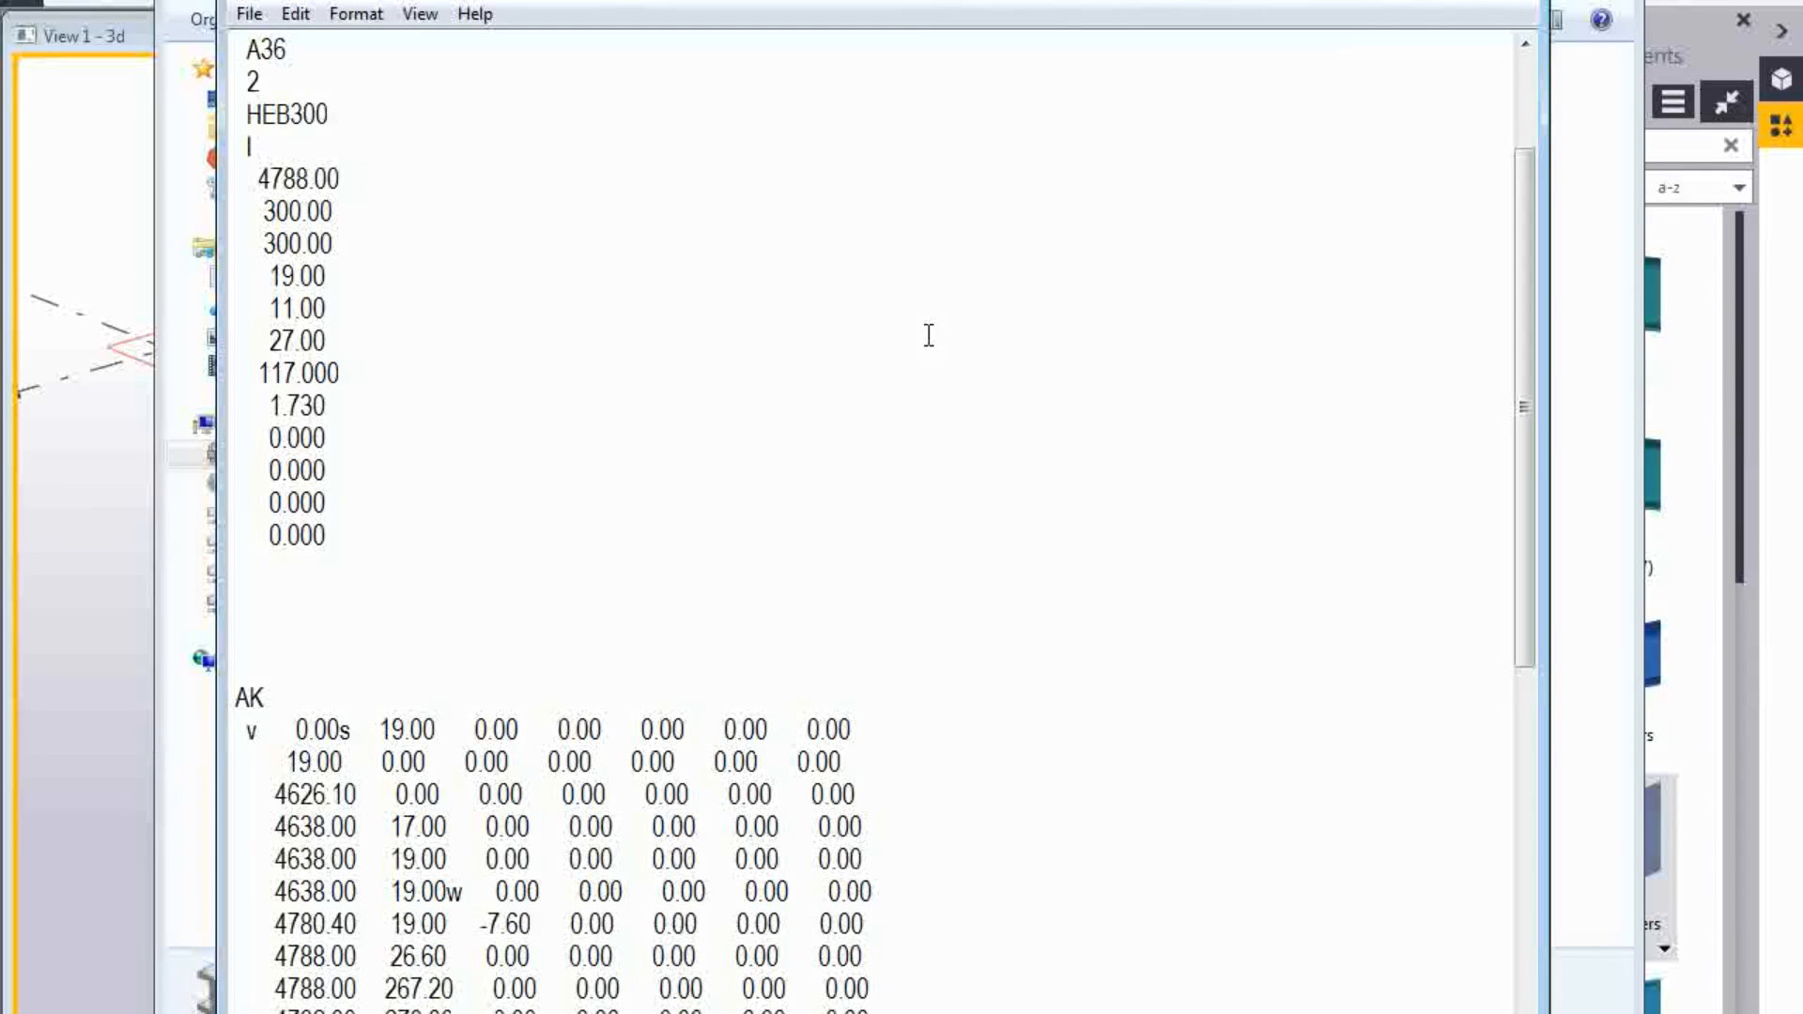
{"action": "scroll", "coordinate": [958, 357], "scroll_direction": "down", "scroll_amount": 10}
{"action": "scroll", "coordinate": [998, 407], "scroll_direction": "up", "scroll_amount": 12}
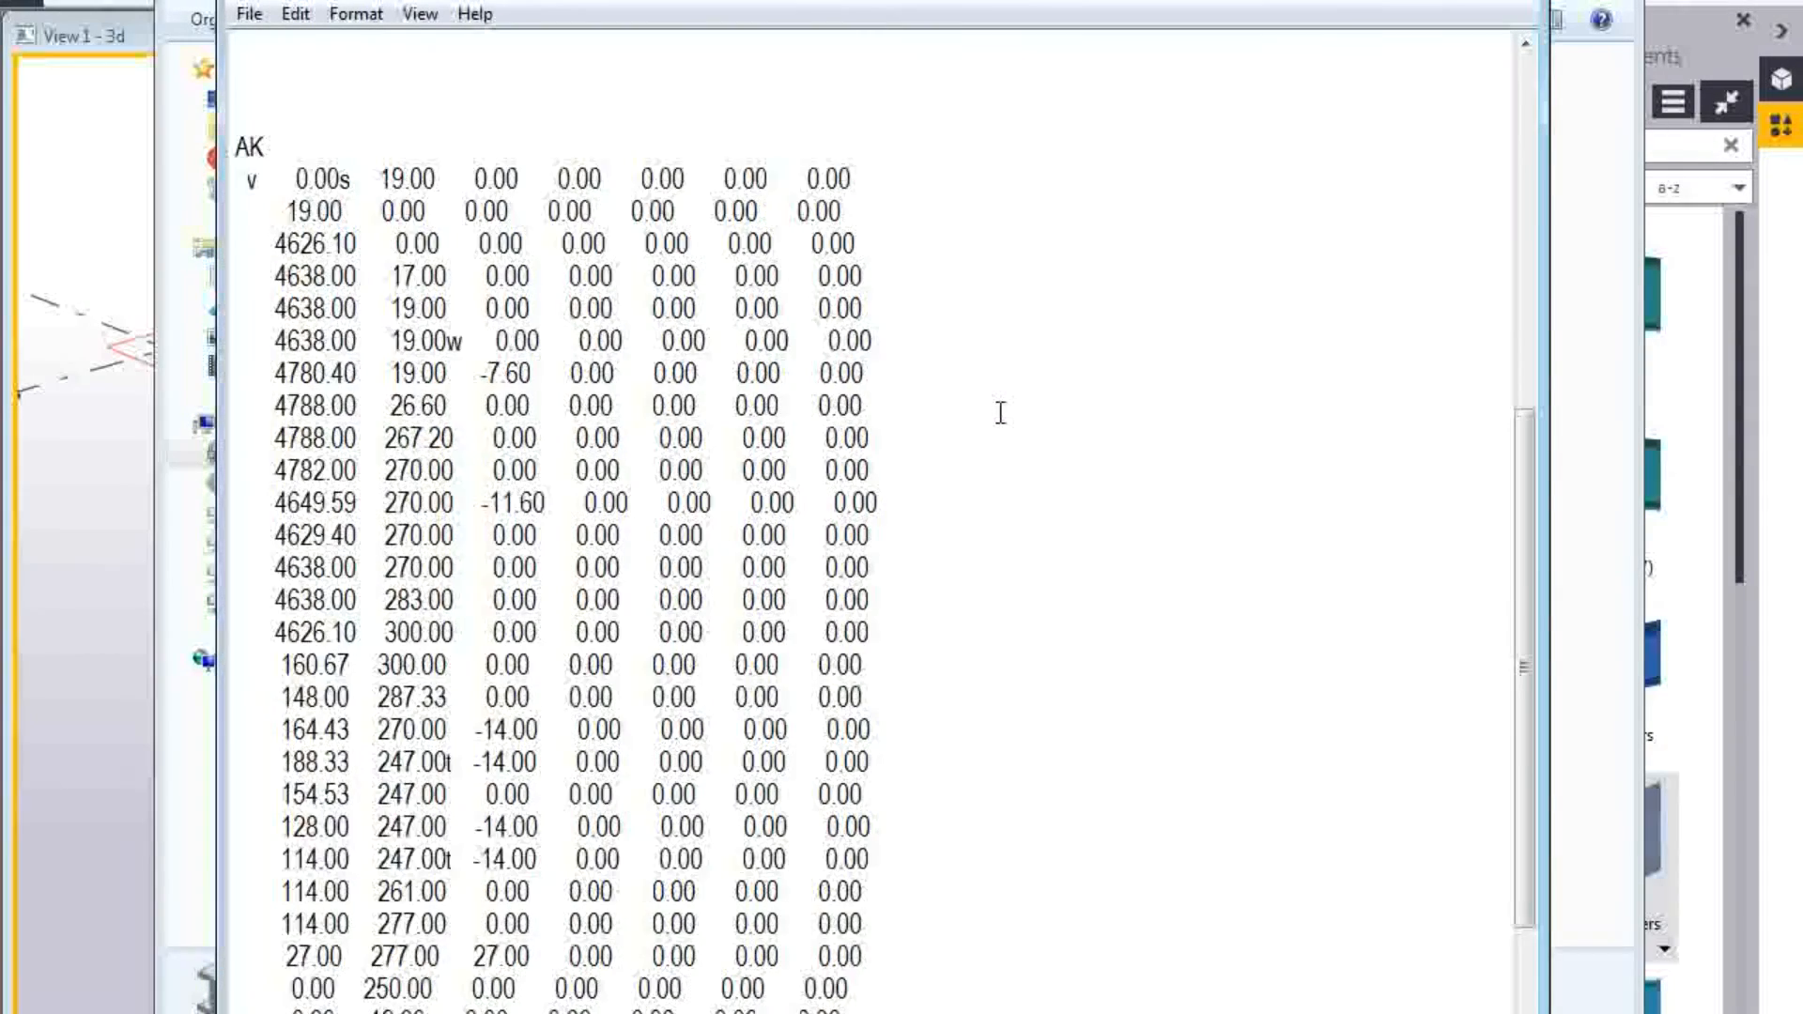
{"action": "scroll", "coordinate": [1042, 425], "scroll_direction": "up", "scroll_amount": 1}
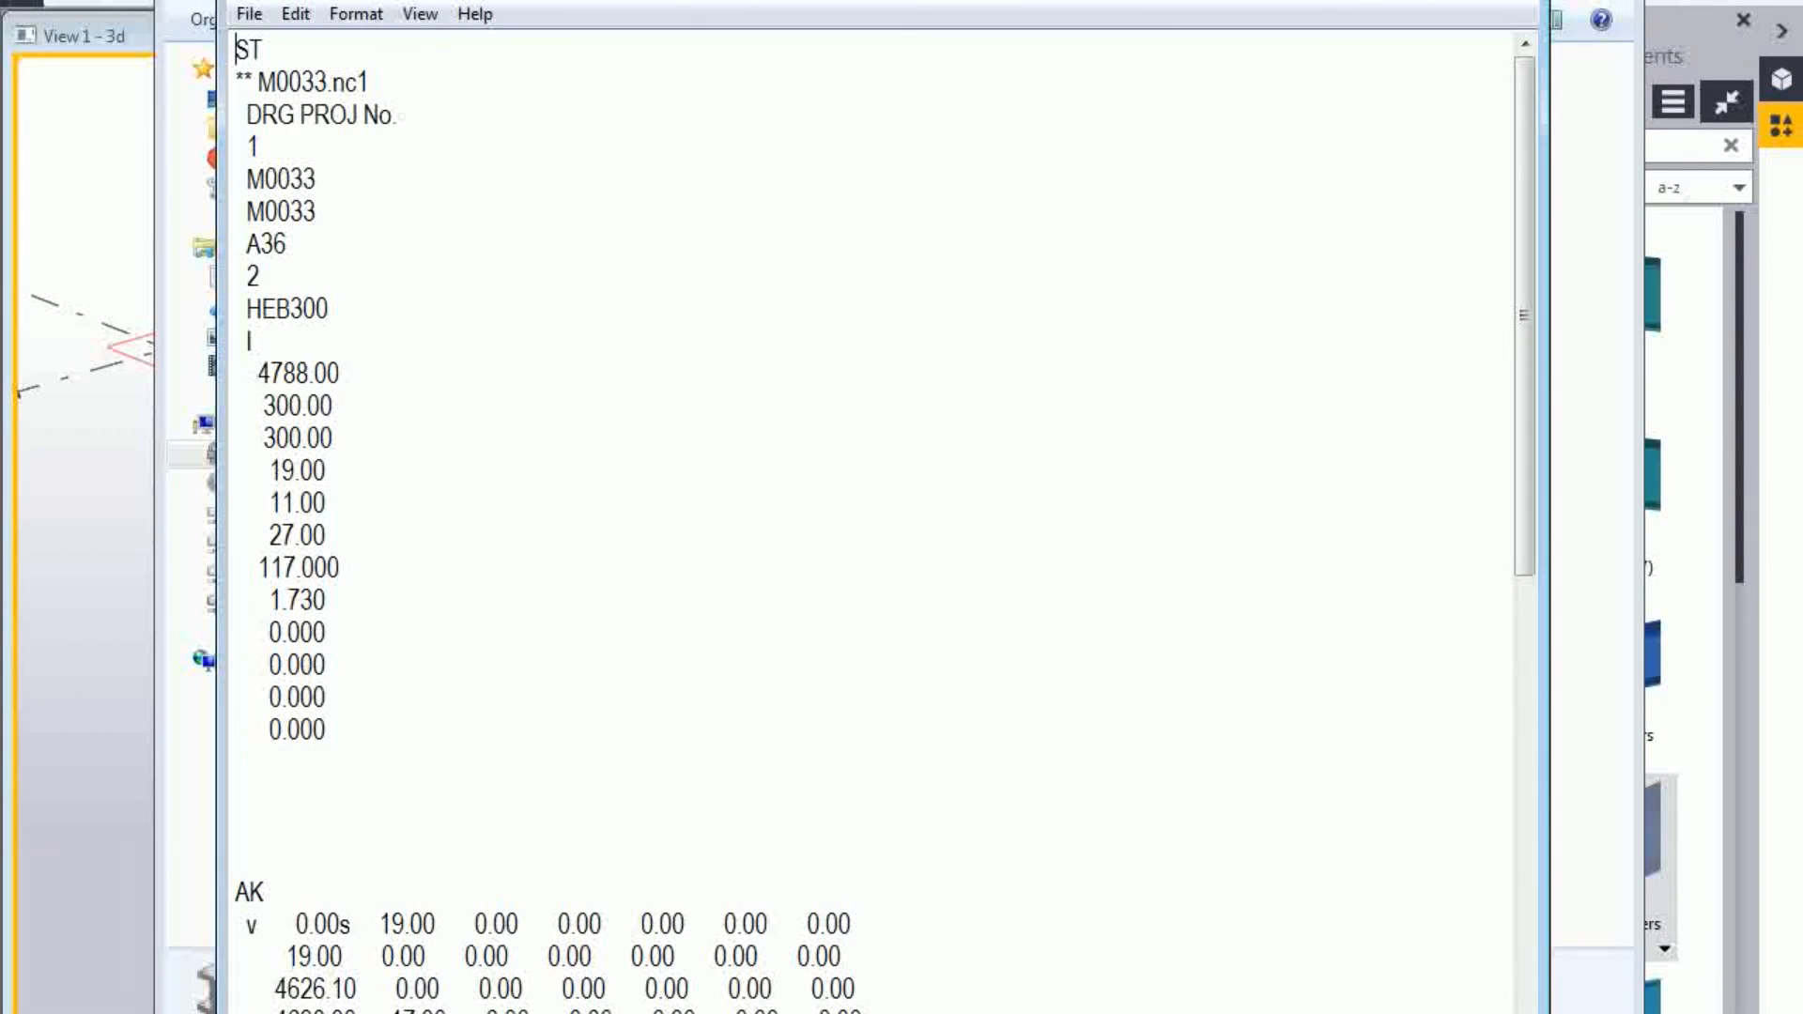
{"action": "key", "text": "alt+F4"}
{"action": "key", "text": "Escape"}
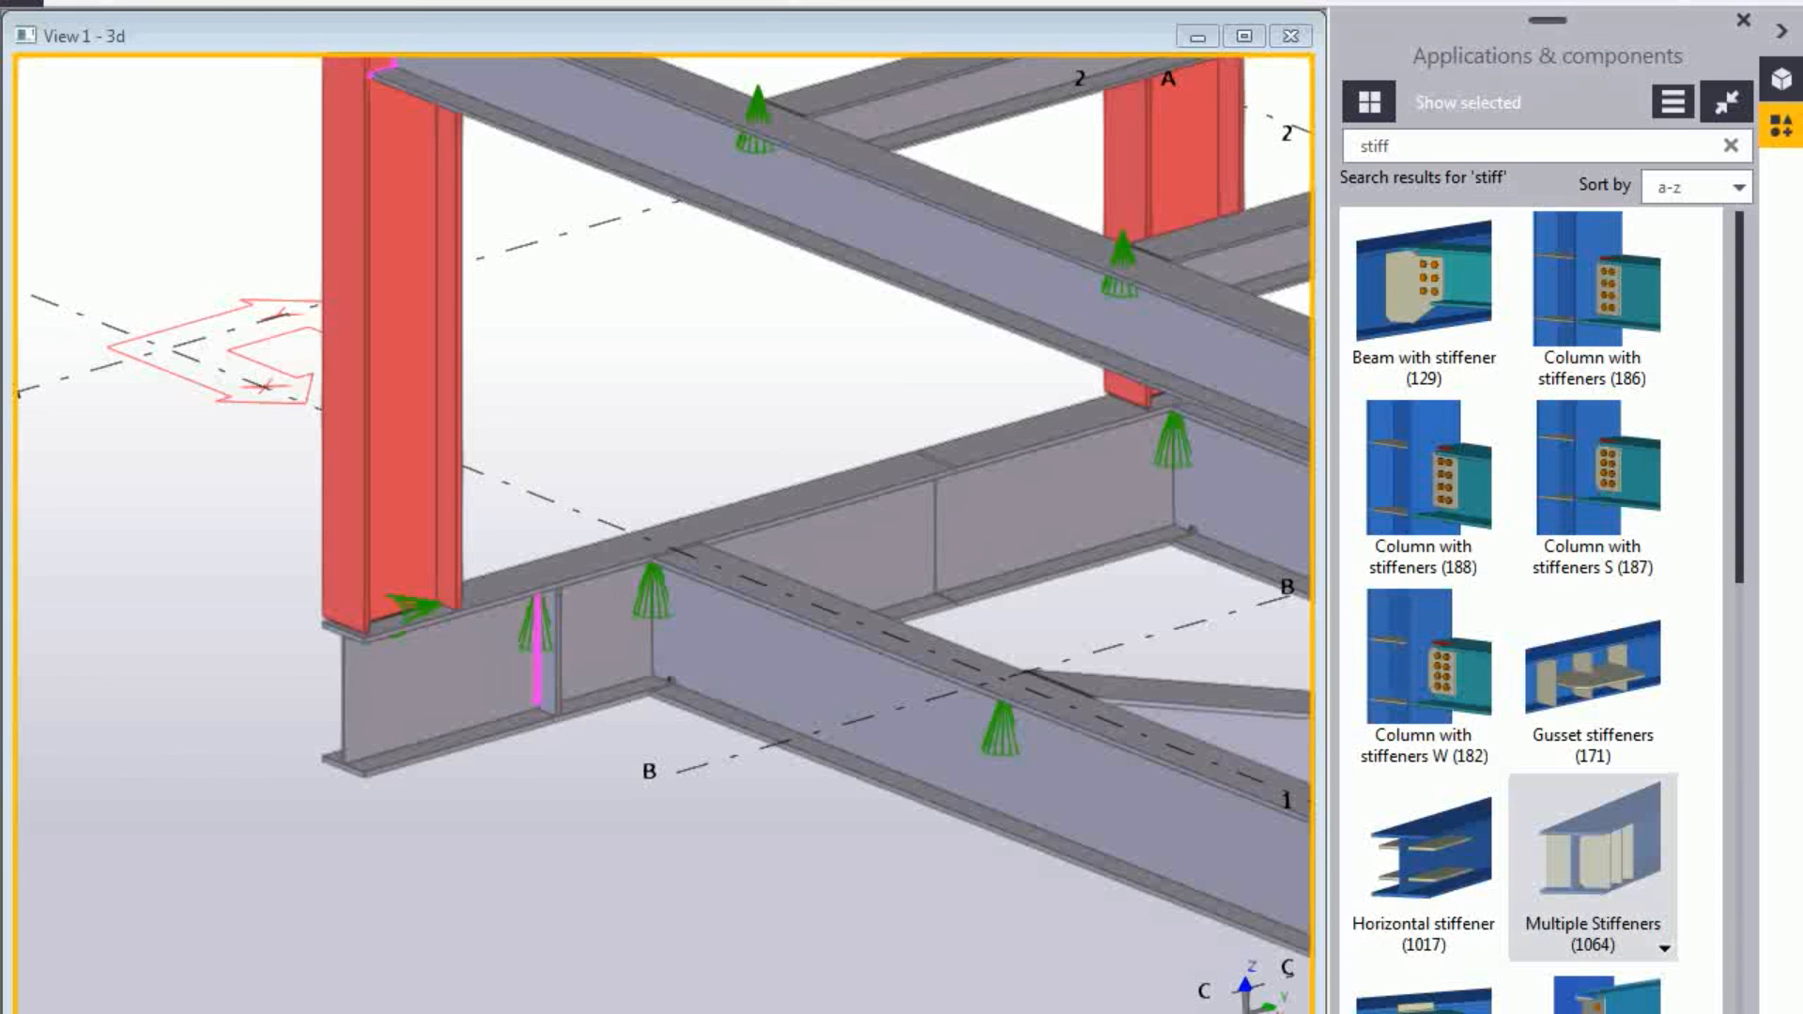
Launch HGG's DSTV Viewer and reposition its window over the model.
{"action": "key", "text": "super"}
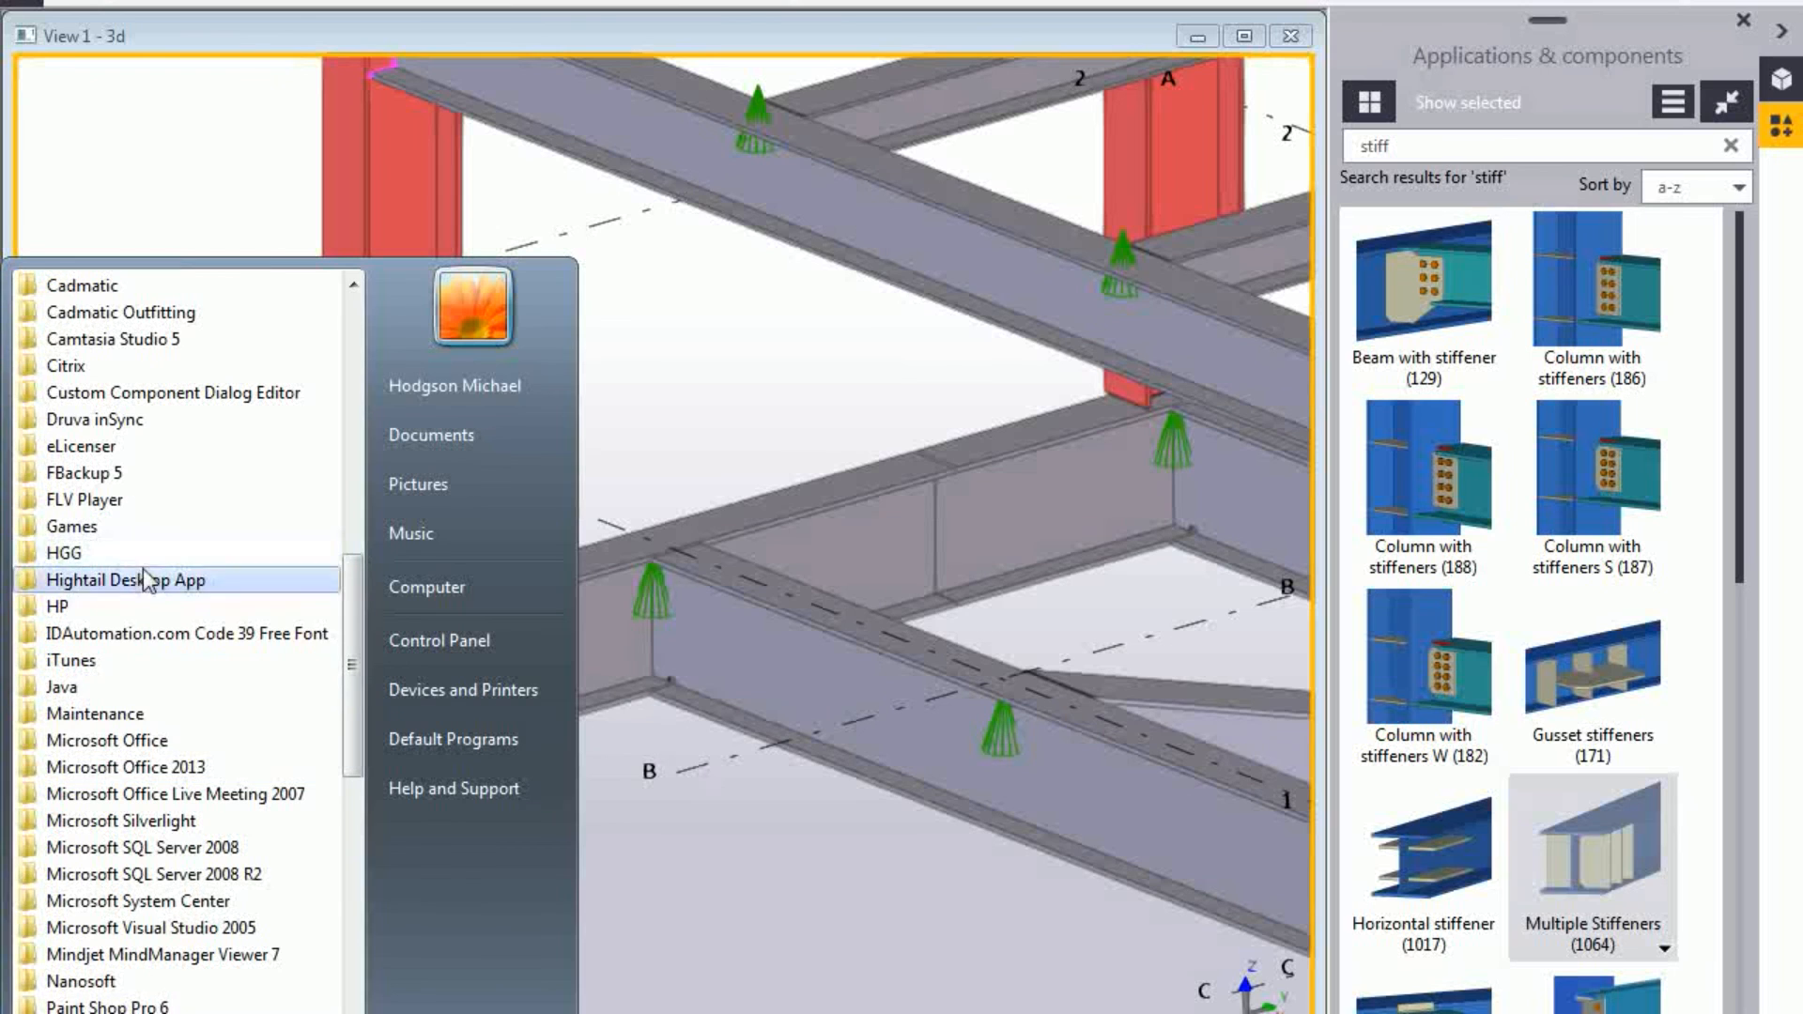
{"action": "left_click", "coordinate": [103, 554]}
{"action": "left_click", "coordinate": [120, 580]}
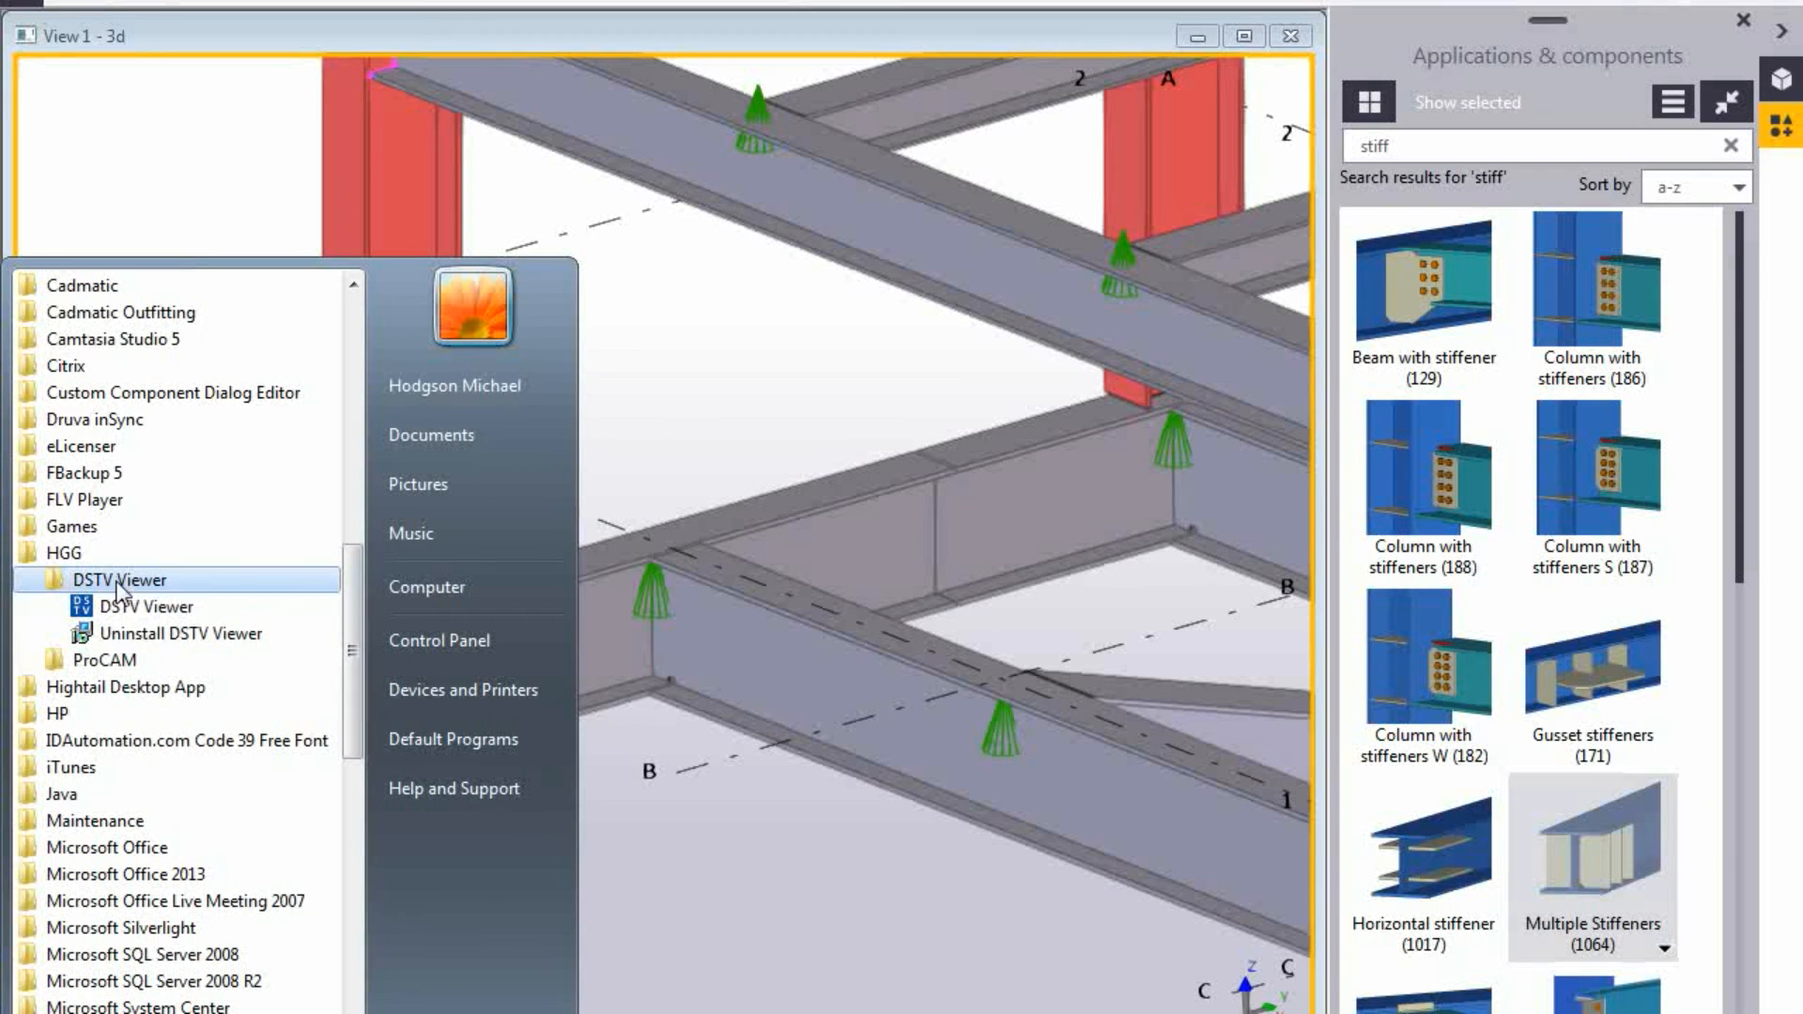
{"action": "left_click", "coordinate": [136, 606]}
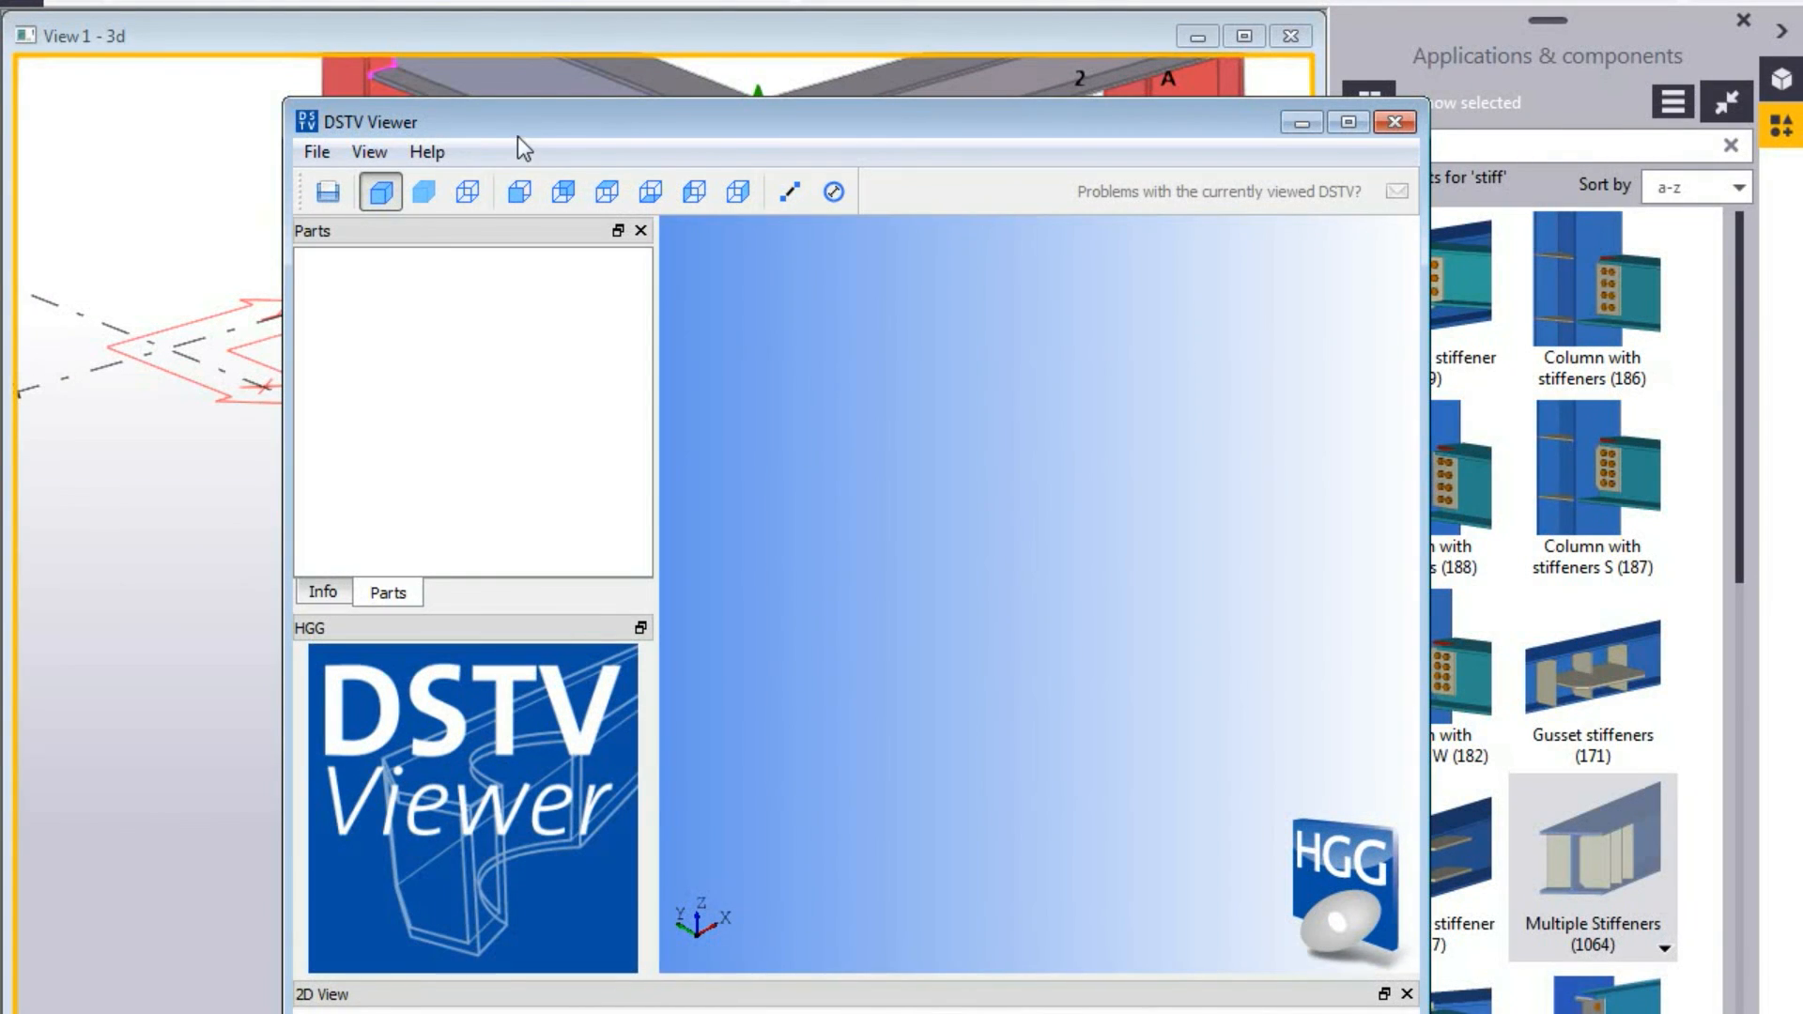
{"action": "left_click_drag", "start_coordinate": [518, 137], "coordinate": [461, 0]}
Load all NC files from the HGG Beam Test Model's DSTV_Profiles folder into the viewer.
{"action": "left_click", "coordinate": [260, 4]}
{"action": "left_click", "coordinate": [307, 40]}
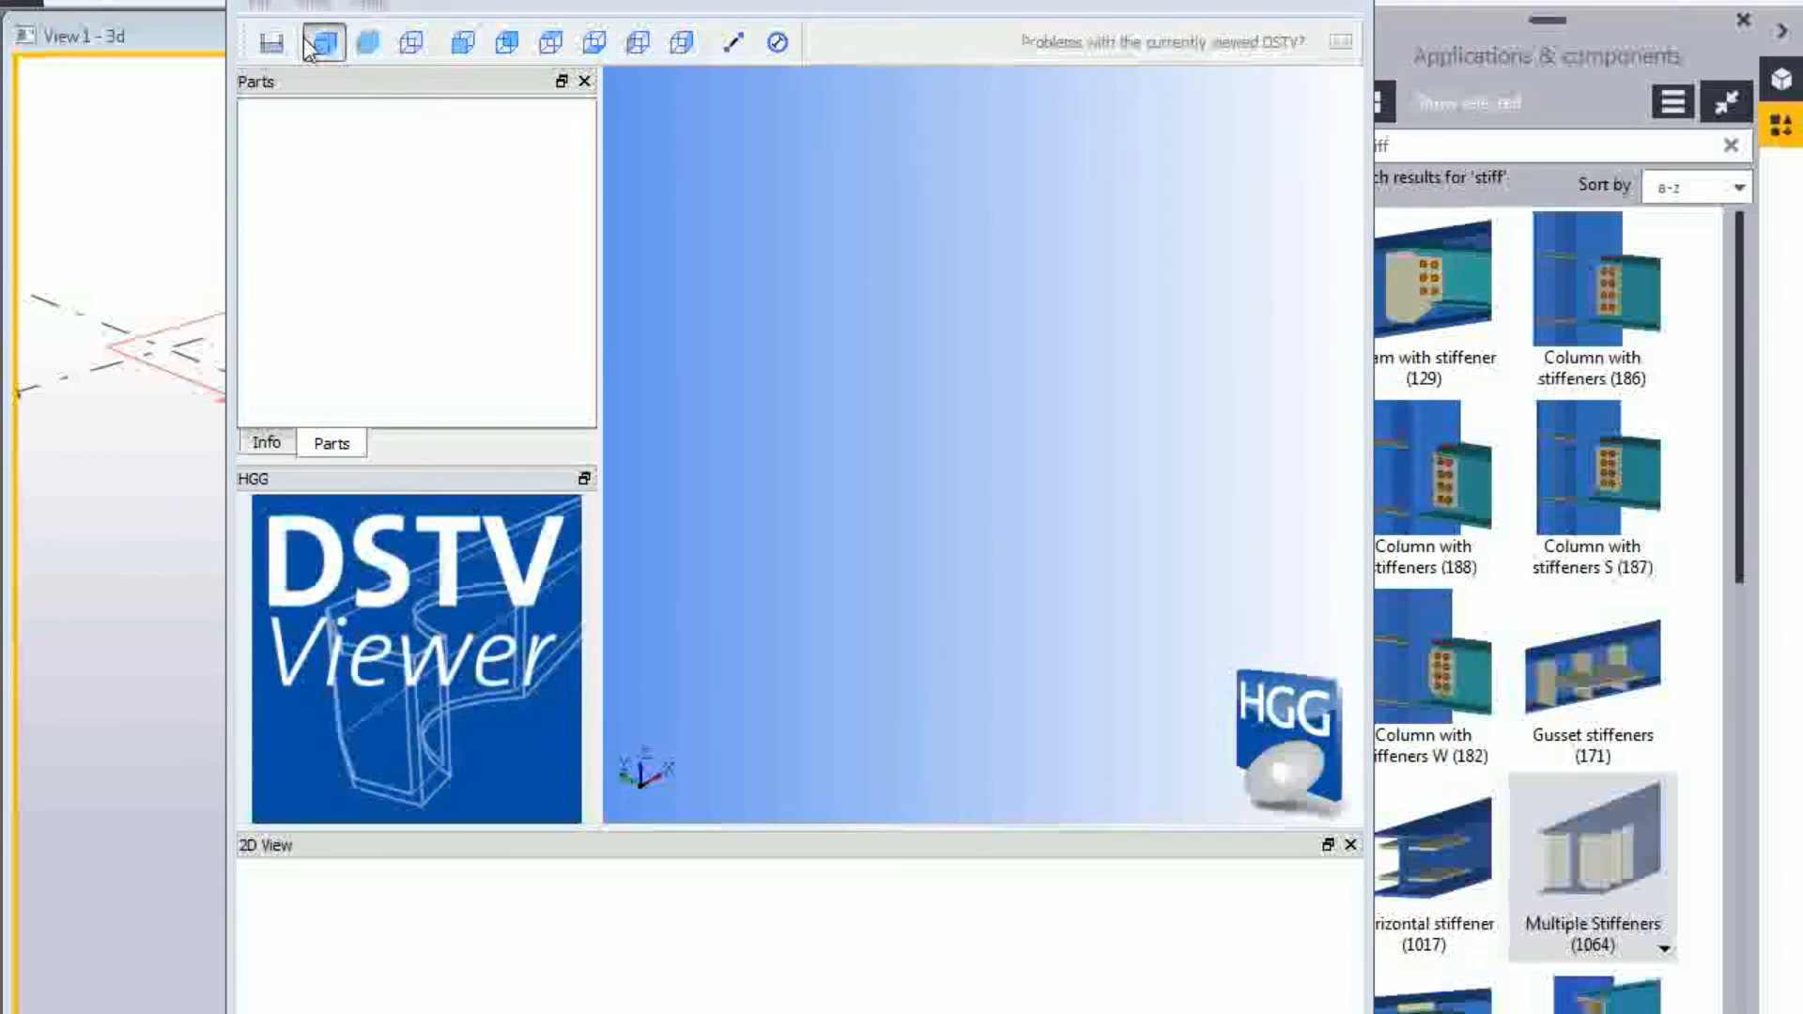
{"action": "left_click", "coordinate": [609, 53]}
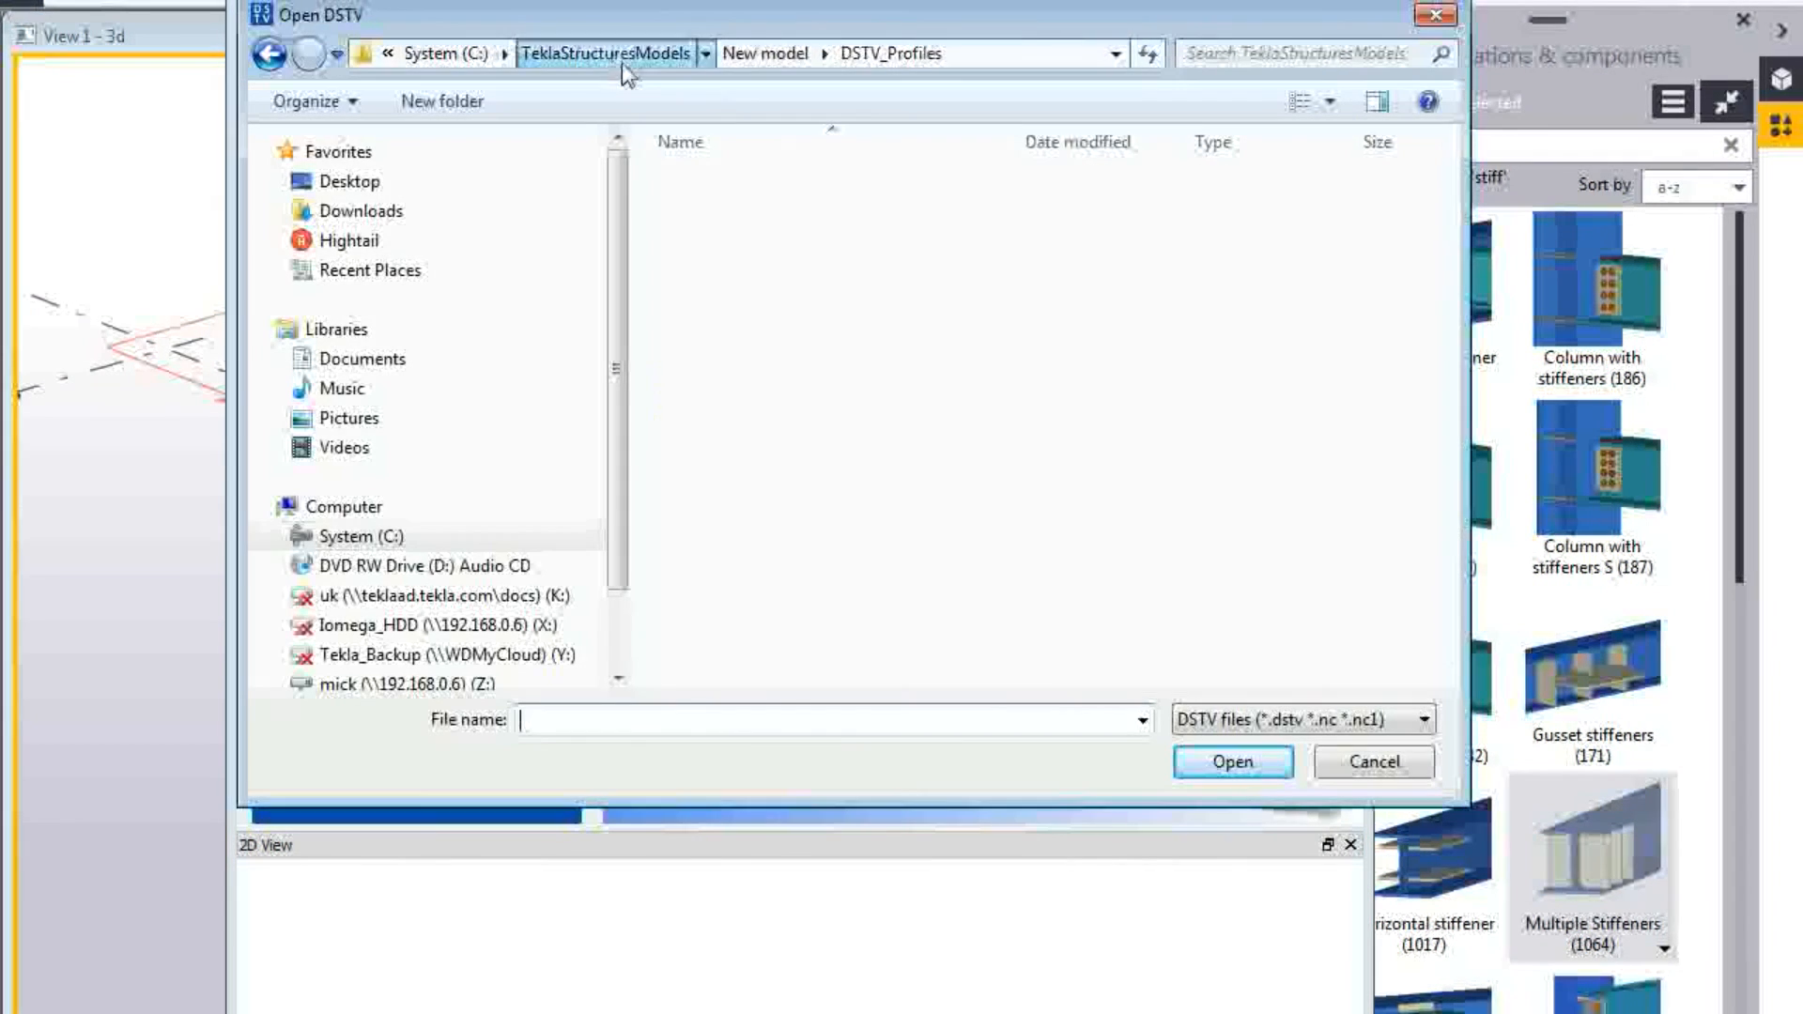
{"action": "left_click_drag", "start_coordinate": [1447, 486], "coordinate": [1437, 430]}
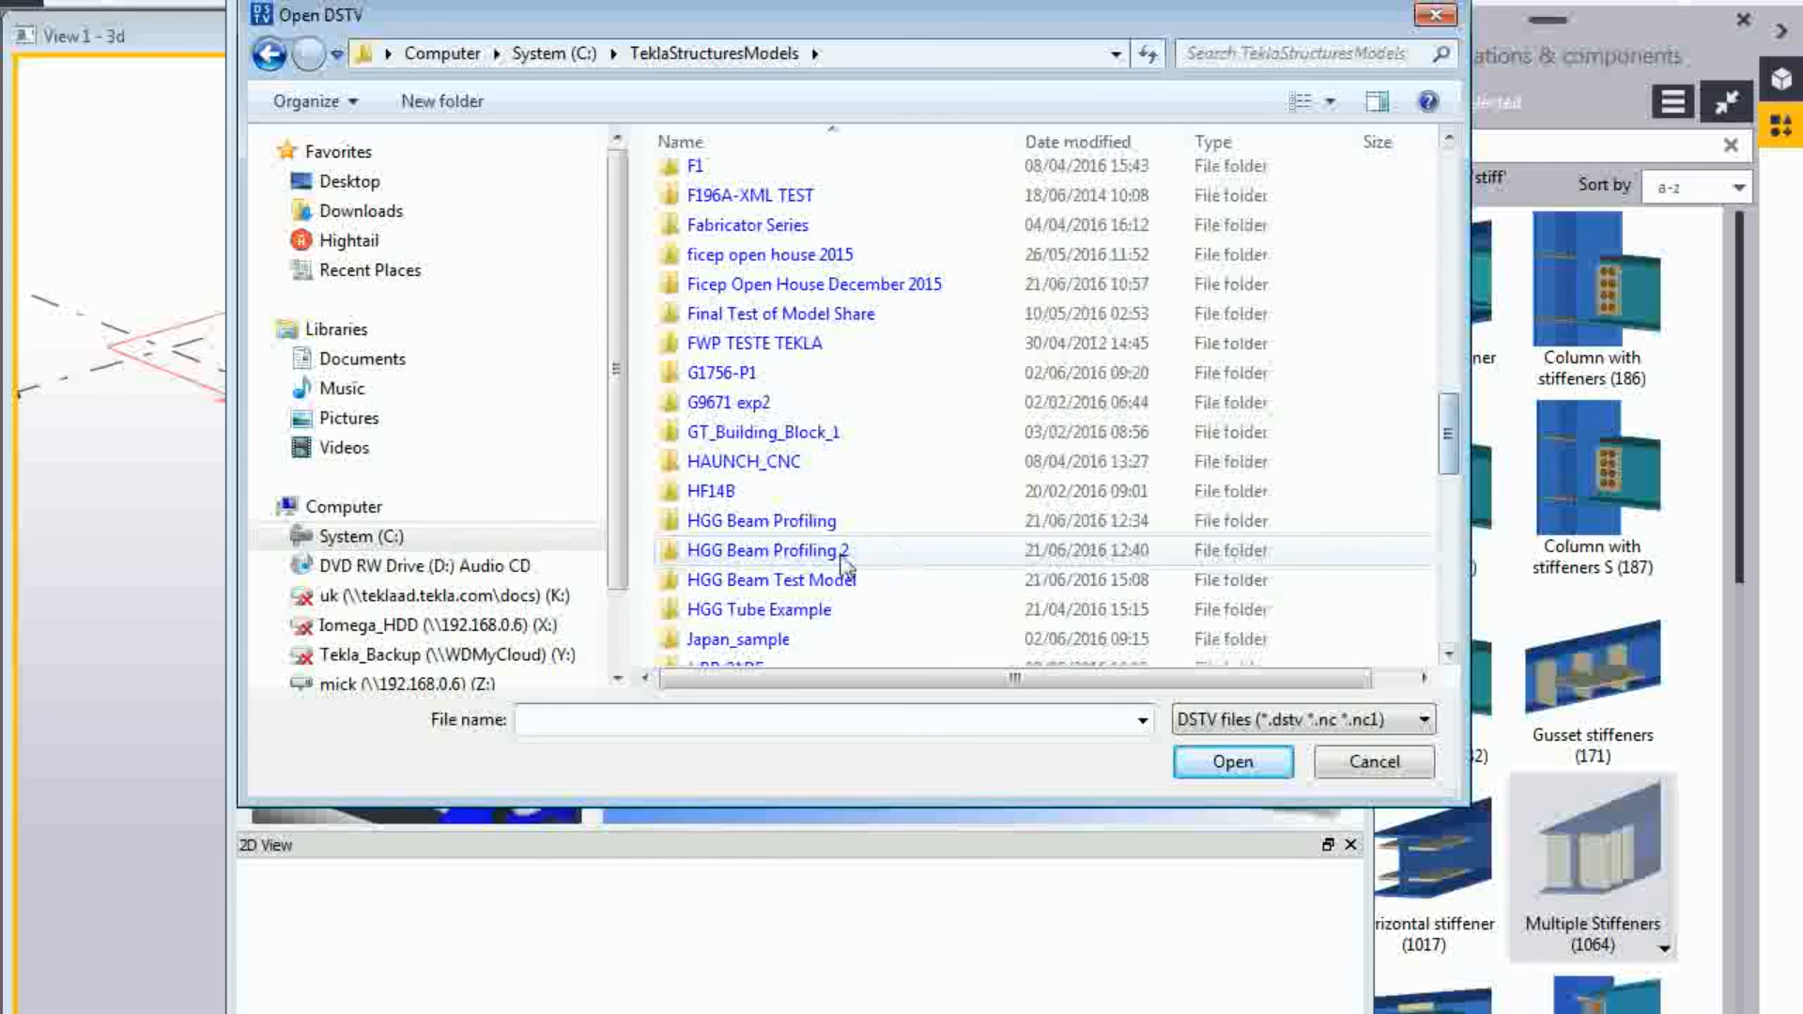
{"action": "double_click", "coordinate": [799, 582]}
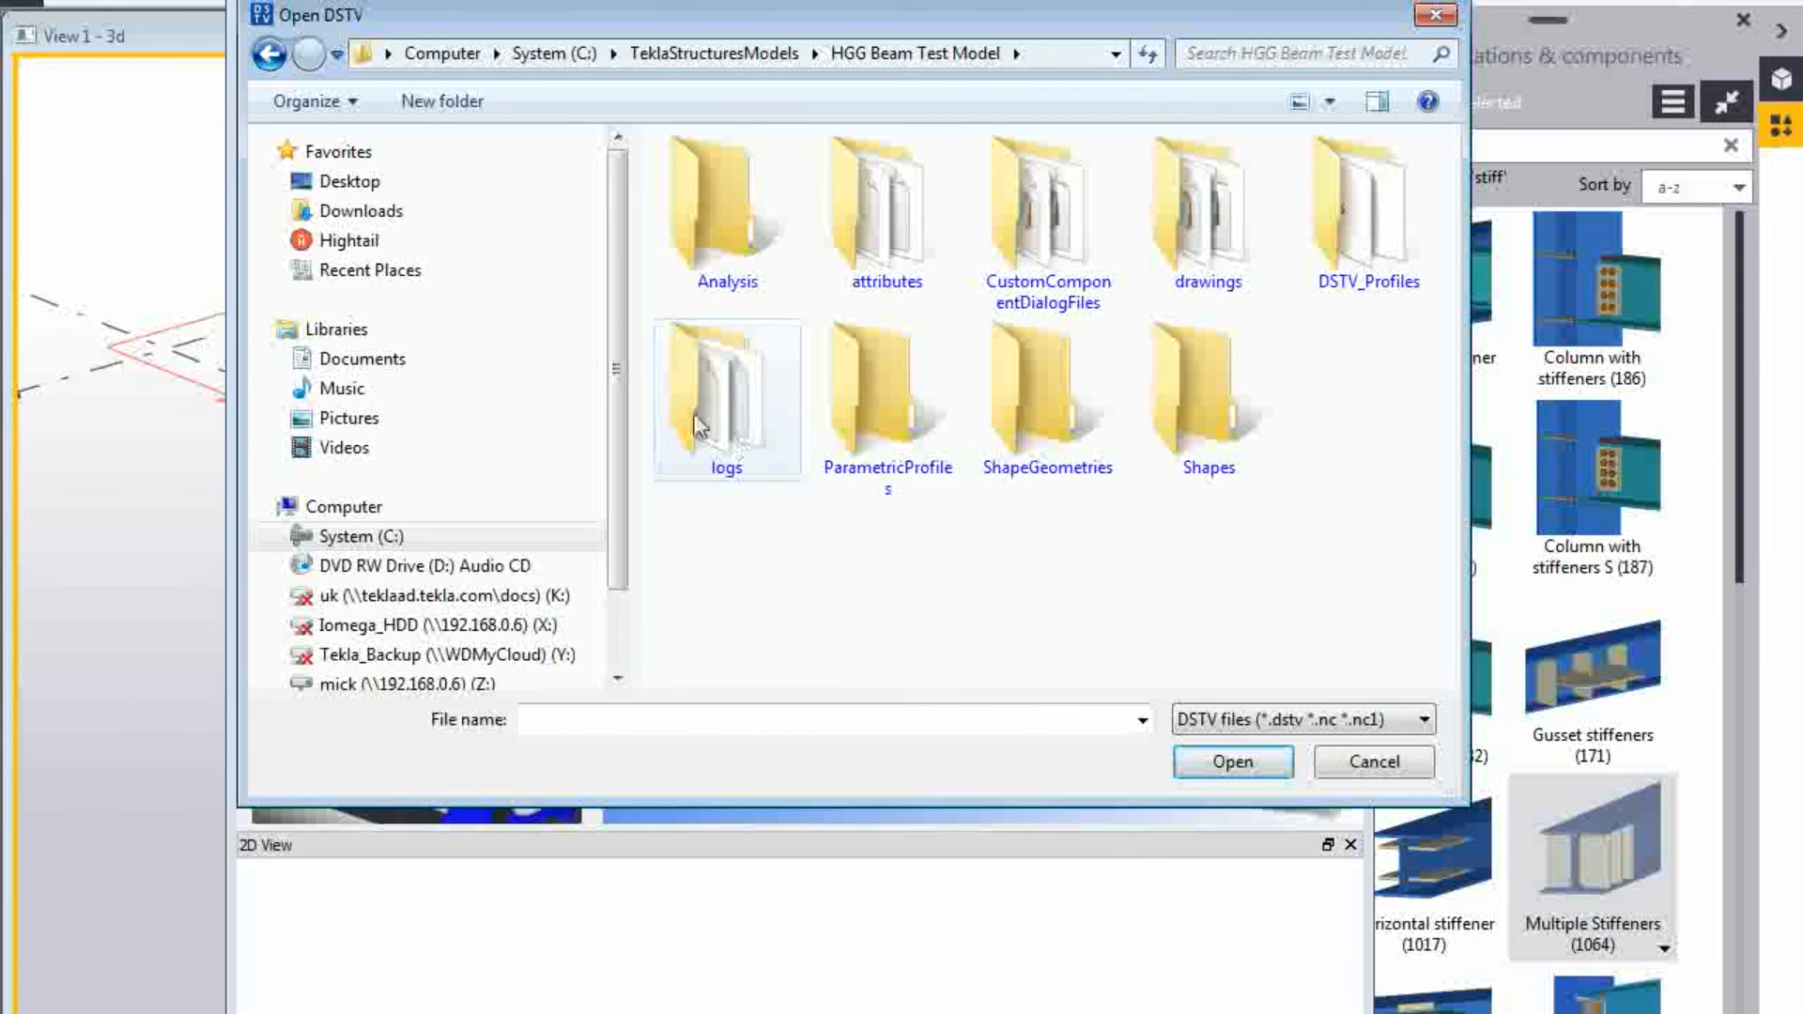
{"action": "double_click", "coordinate": [1362, 216]}
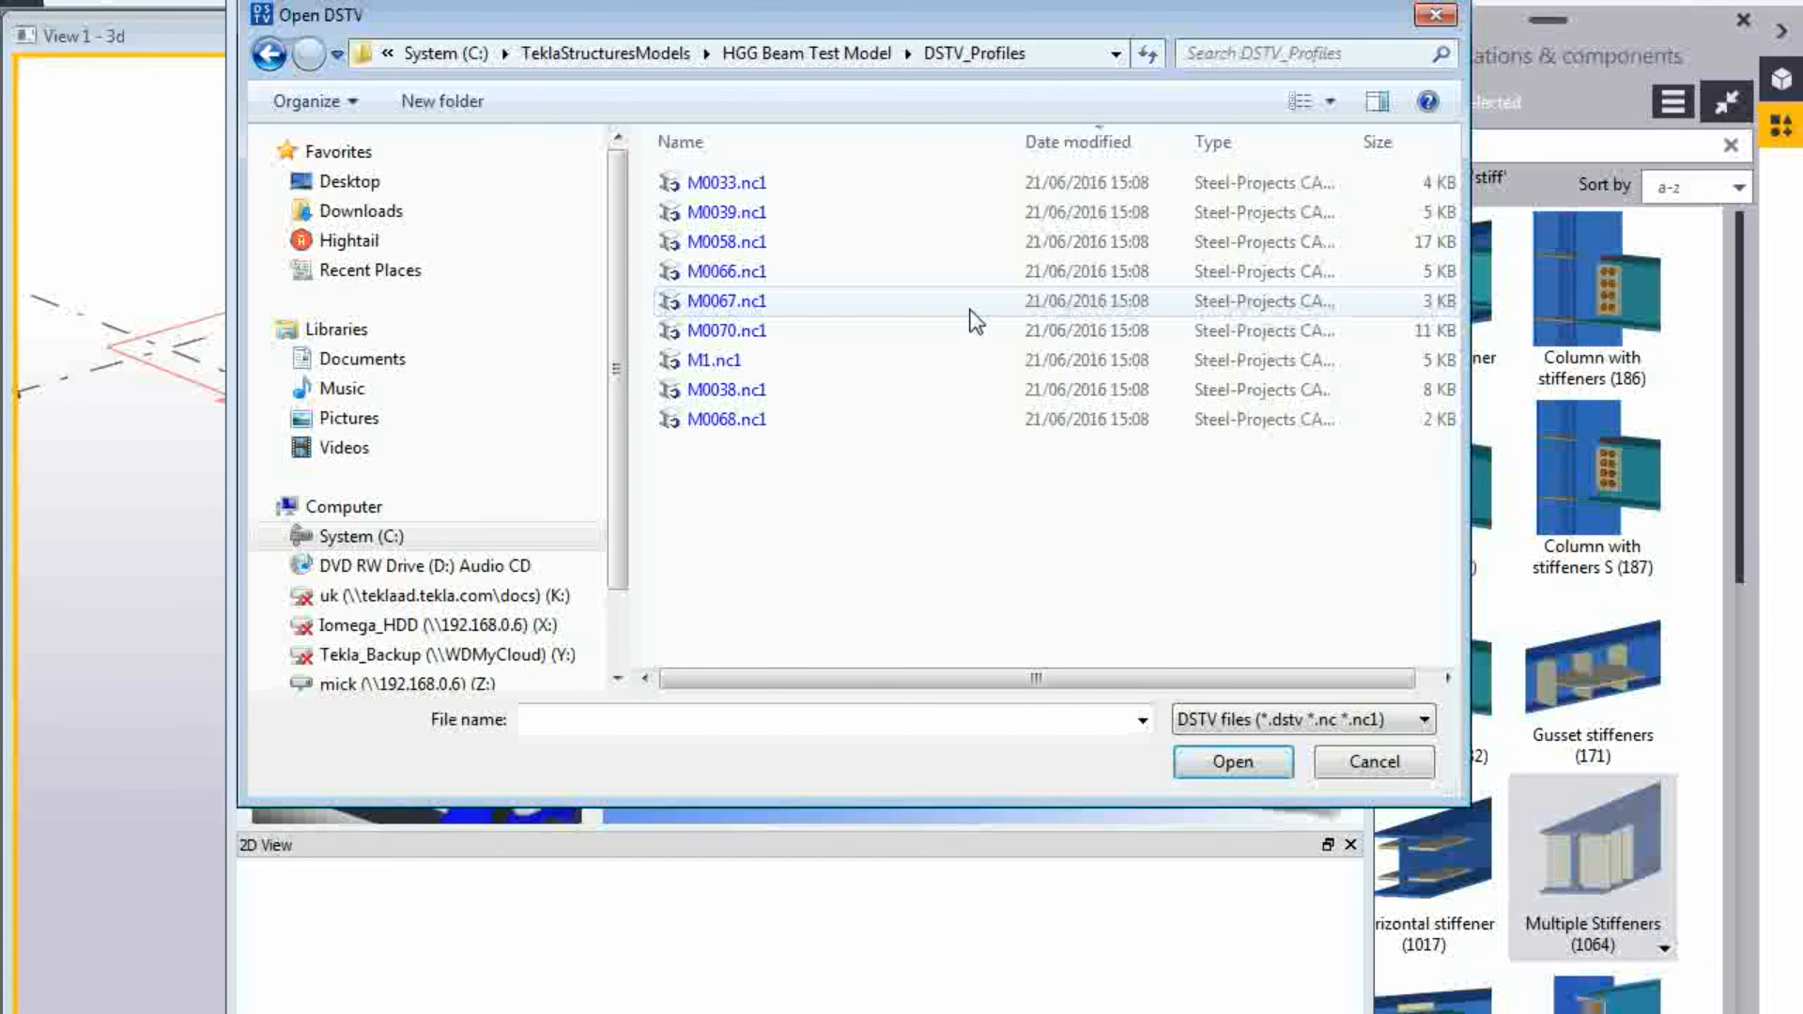
{"action": "key", "text": "ctrl+a"}
{"action": "left_click", "coordinate": [1221, 772]}
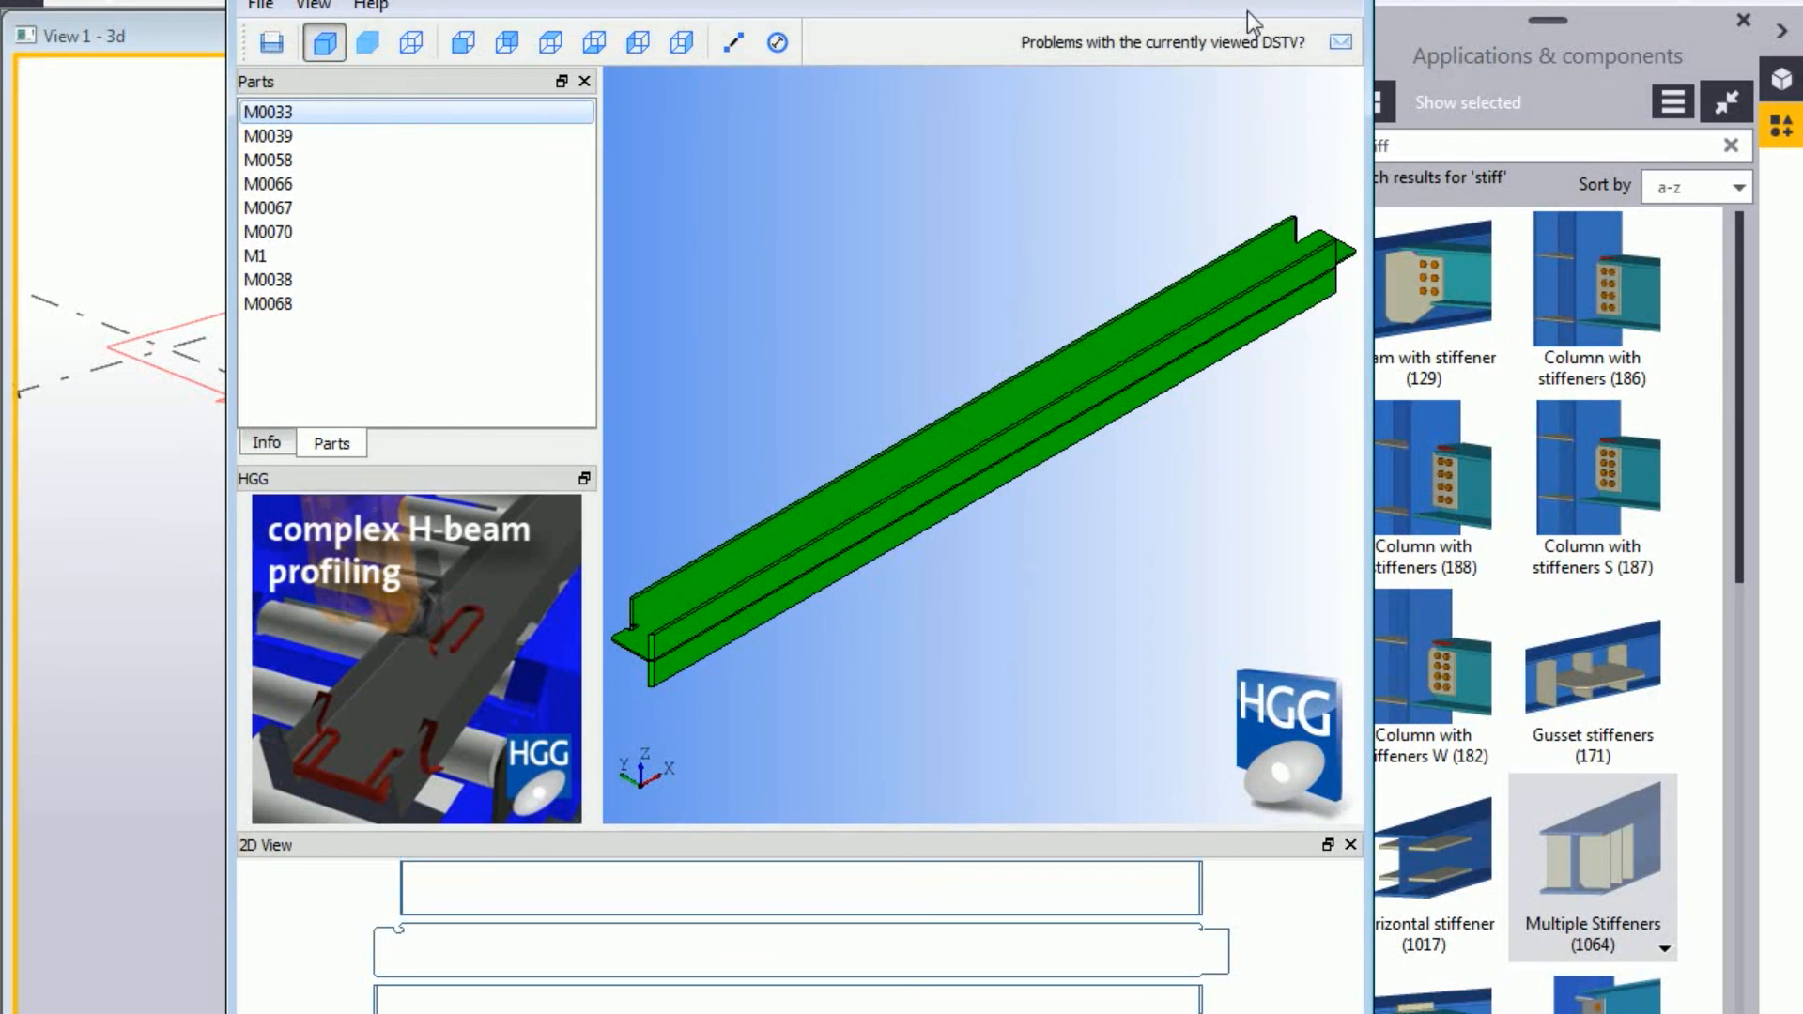
Maximize the viewer and examine the notched near end of beam M0033 in 3D.
{"action": "left_click", "coordinate": [1303, 1]}
{"action": "scroll", "coordinate": [629, 669], "scroll_direction": "up", "scroll_amount": 5}
{"action": "scroll", "coordinate": [489, 748], "scroll_direction": "down", "scroll_amount": 6}
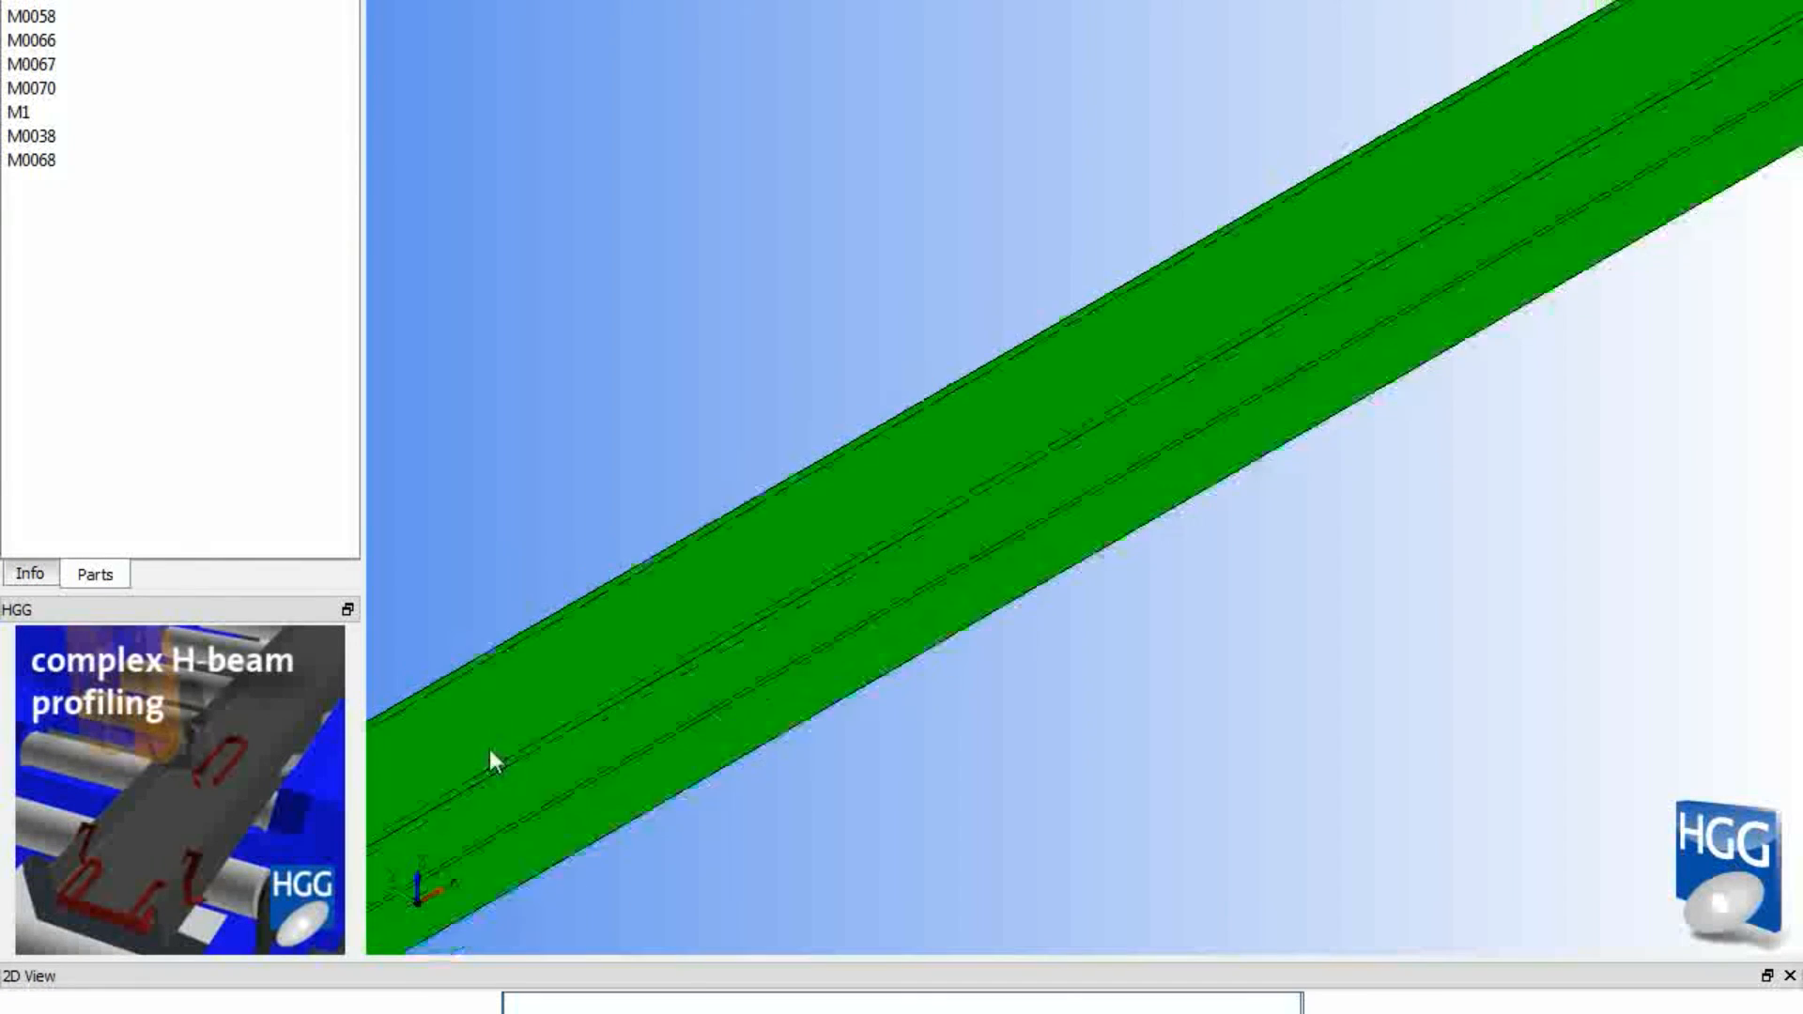
{"action": "scroll", "coordinate": [742, 711], "scroll_direction": "up", "scroll_amount": 5}
{"action": "middle_click_drag", "start_coordinate": [574, 692], "coordinate": [1408, 299]}
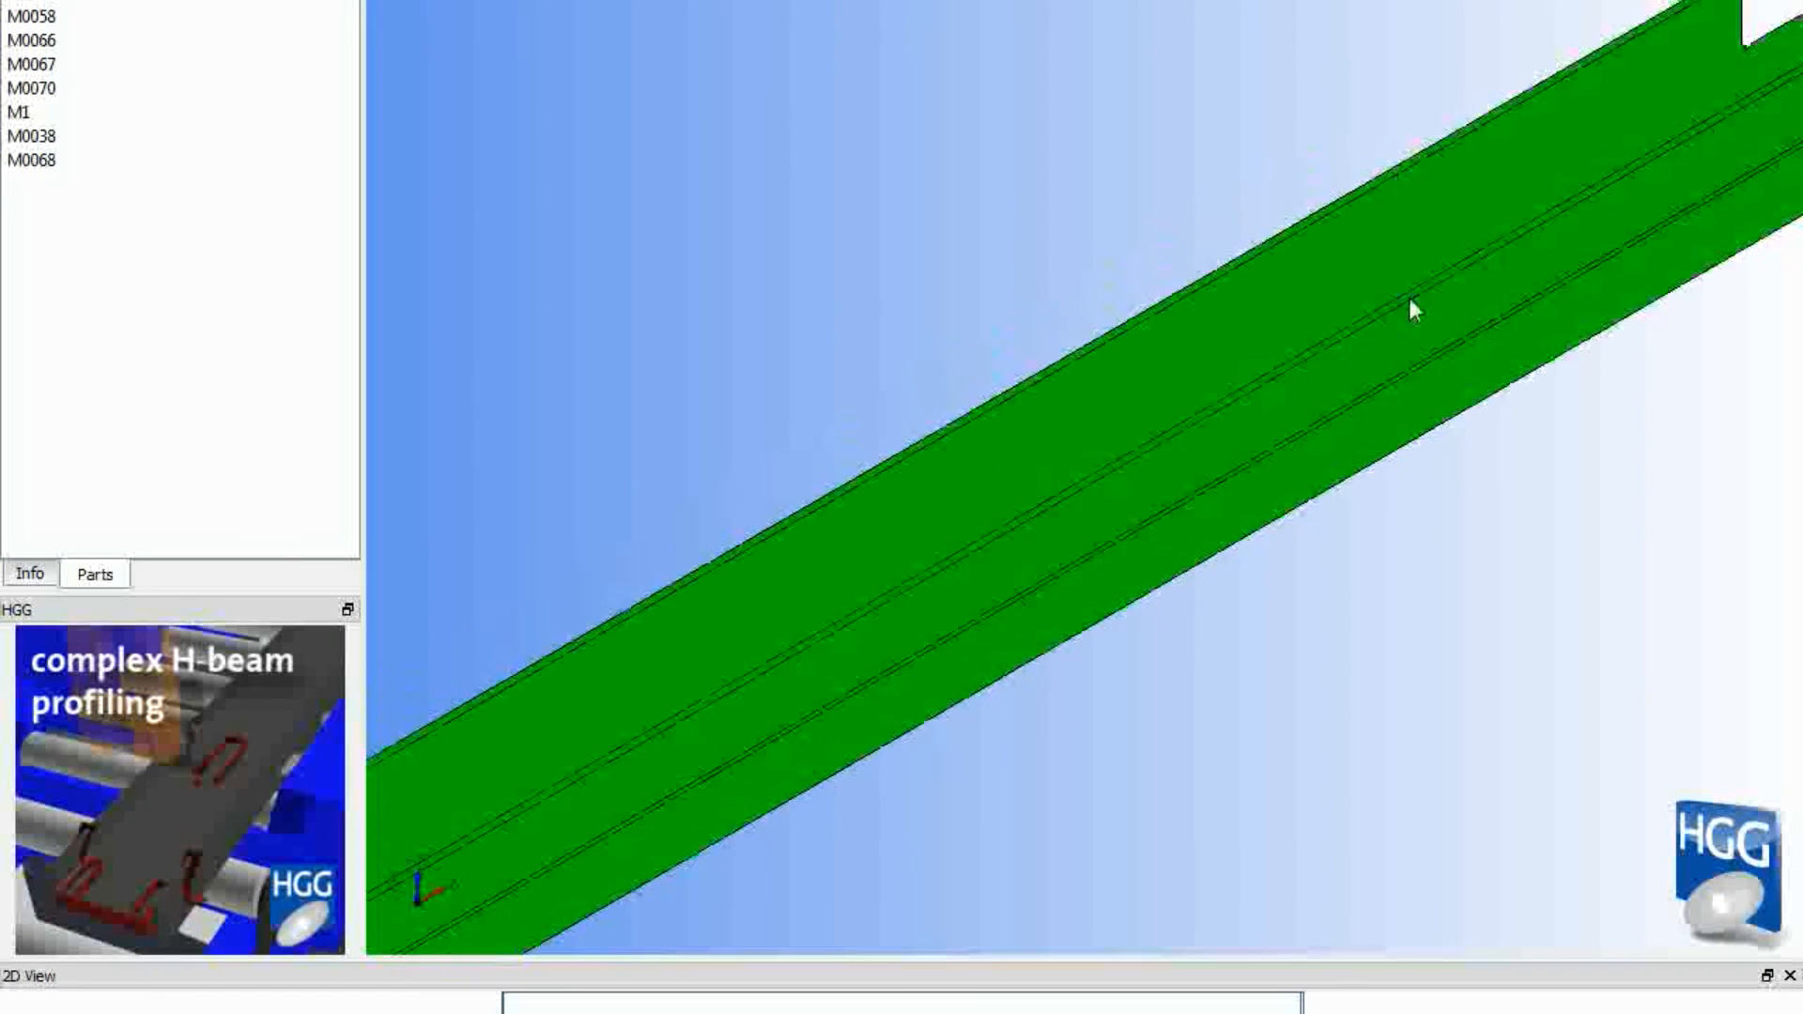
{"action": "middle_click_drag", "start_coordinate": [601, 766], "coordinate": [1430, 326]}
{"action": "middle_click_drag", "start_coordinate": [969, 616], "coordinate": [1176, 456]}
{"action": "scroll", "coordinate": [1001, 515], "scroll_direction": "up", "scroll_amount": 2}
{"action": "scroll", "coordinate": [1002, 515], "scroll_direction": "down", "scroll_amount": 4}
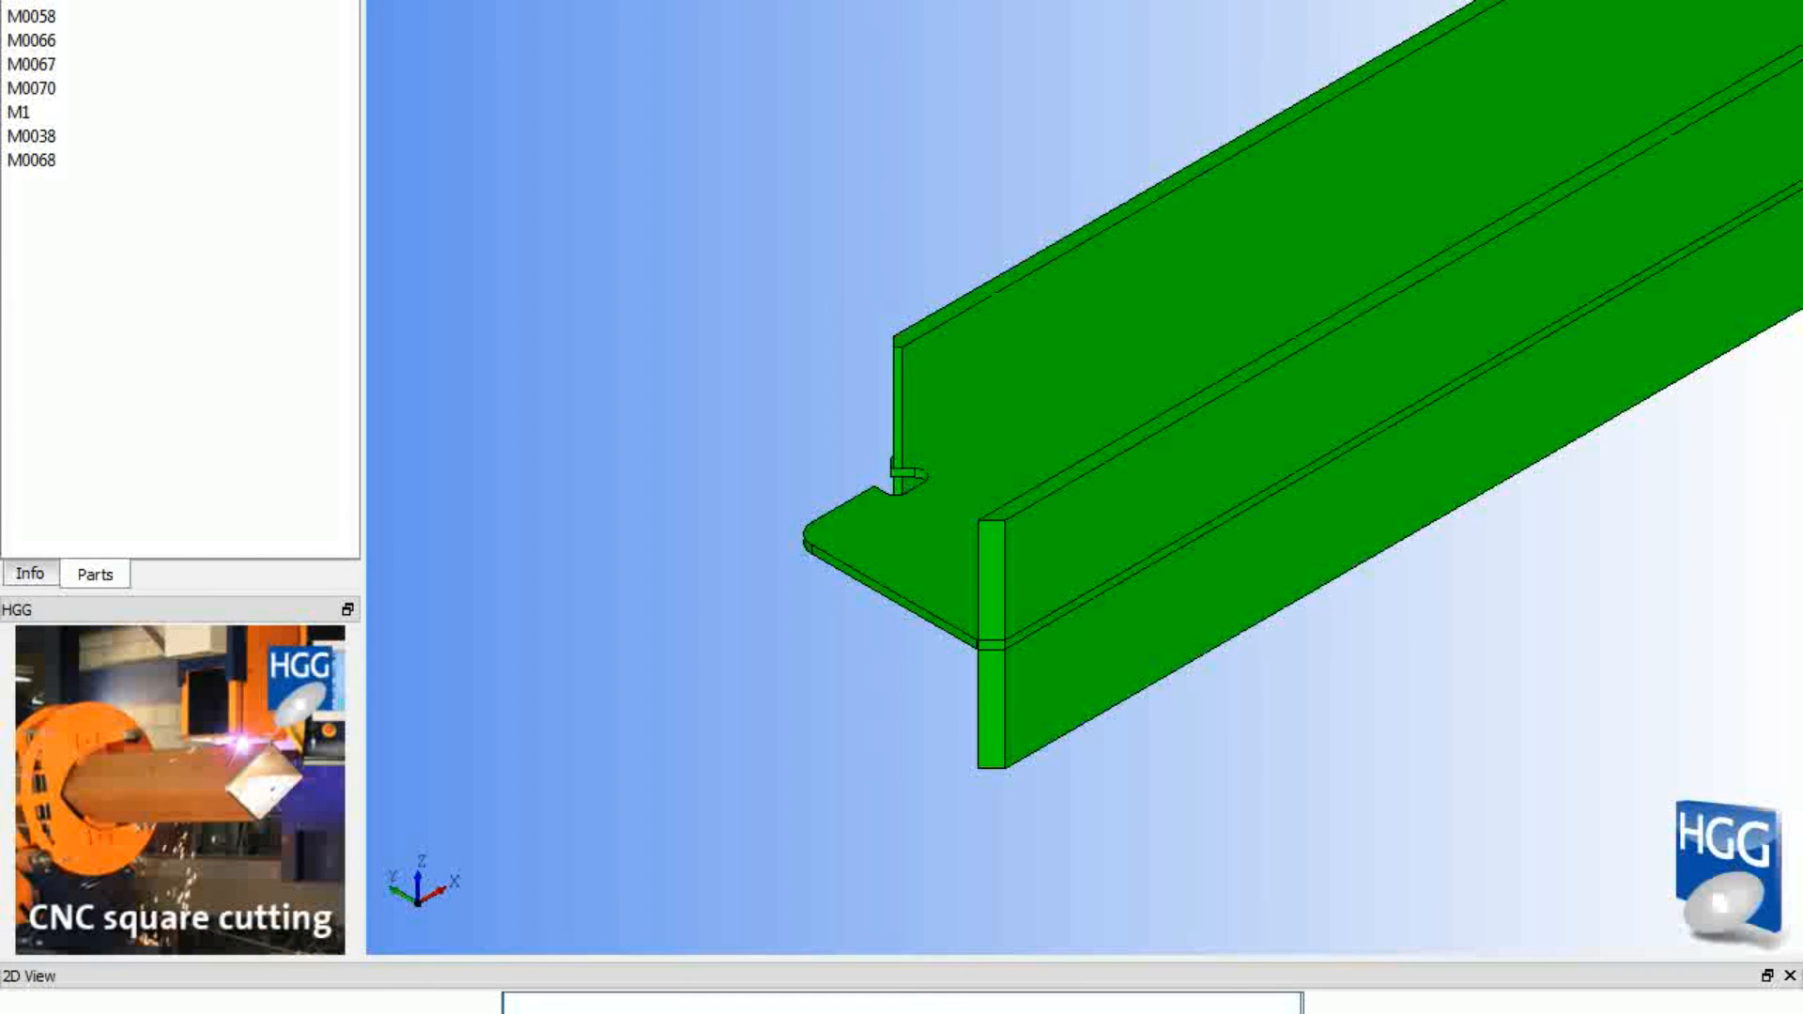
Compare M0033's notched end in shaded display without edge lines and with them.
{"action": "left_click", "coordinate": [244, 0]}
{"action": "middle_click_drag", "start_coordinate": [1092, 543], "coordinate": [775, 609]}
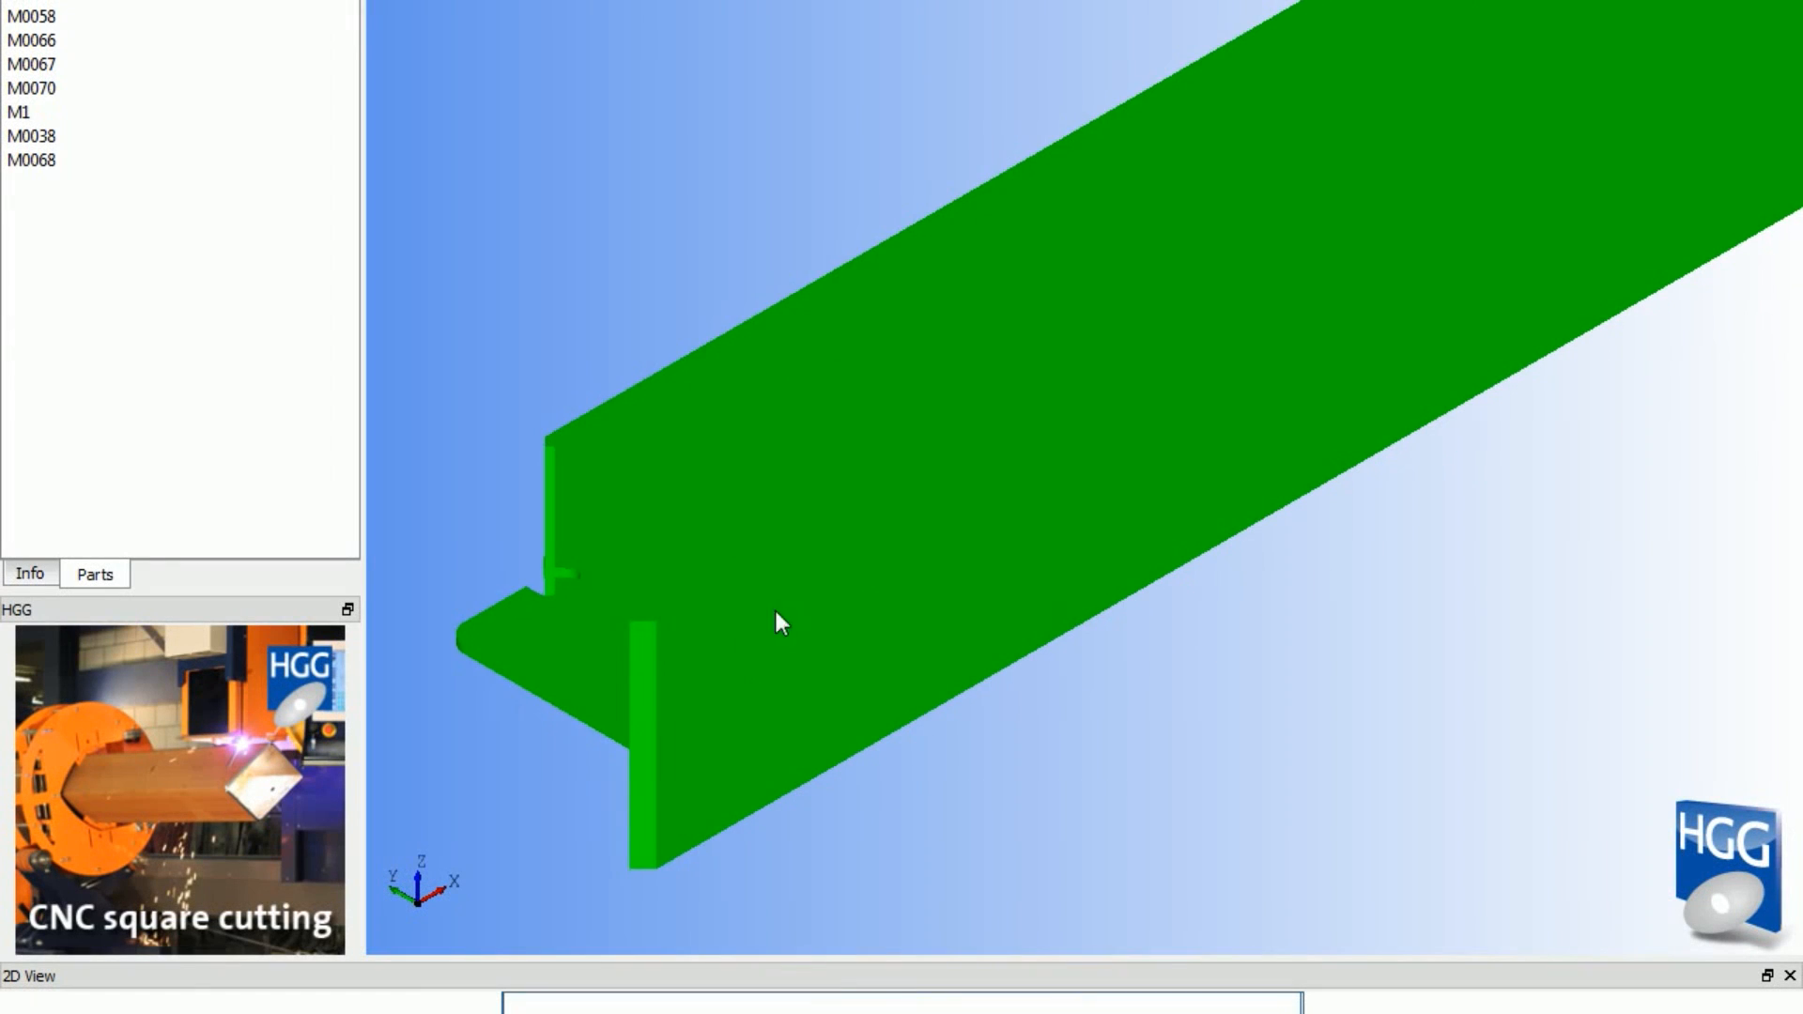
{"action": "scroll", "coordinate": [800, 524], "scroll_direction": "down", "scroll_amount": 1}
{"action": "left_click", "coordinate": [244, 0]}
{"action": "mouse_move", "coordinate": [901, 616]}
{"action": "middle_mouse_down"}
{"action": "mouse_move", "coordinate": [878, 639]}
{"action": "mouse_move", "coordinate": [950, 736]}
{"action": "mouse_move", "coordinate": [1102, 729]}
{"action": "mouse_move", "coordinate": [495, 648]}
{"action": "mouse_move", "coordinate": [1168, 673]}
{"action": "mouse_move", "coordinate": [1083, 338]}
{"action": "mouse_move", "coordinate": [1030, 520]}
{"action": "mouse_move", "coordinate": [1131, 495]}
{"action": "mouse_move", "coordinate": [1103, 511]}
{"action": "middle_mouse_up"}
Display part M0039 and inspect the cut profile at its far end.
{"action": "left_click", "coordinate": [53, 6]}
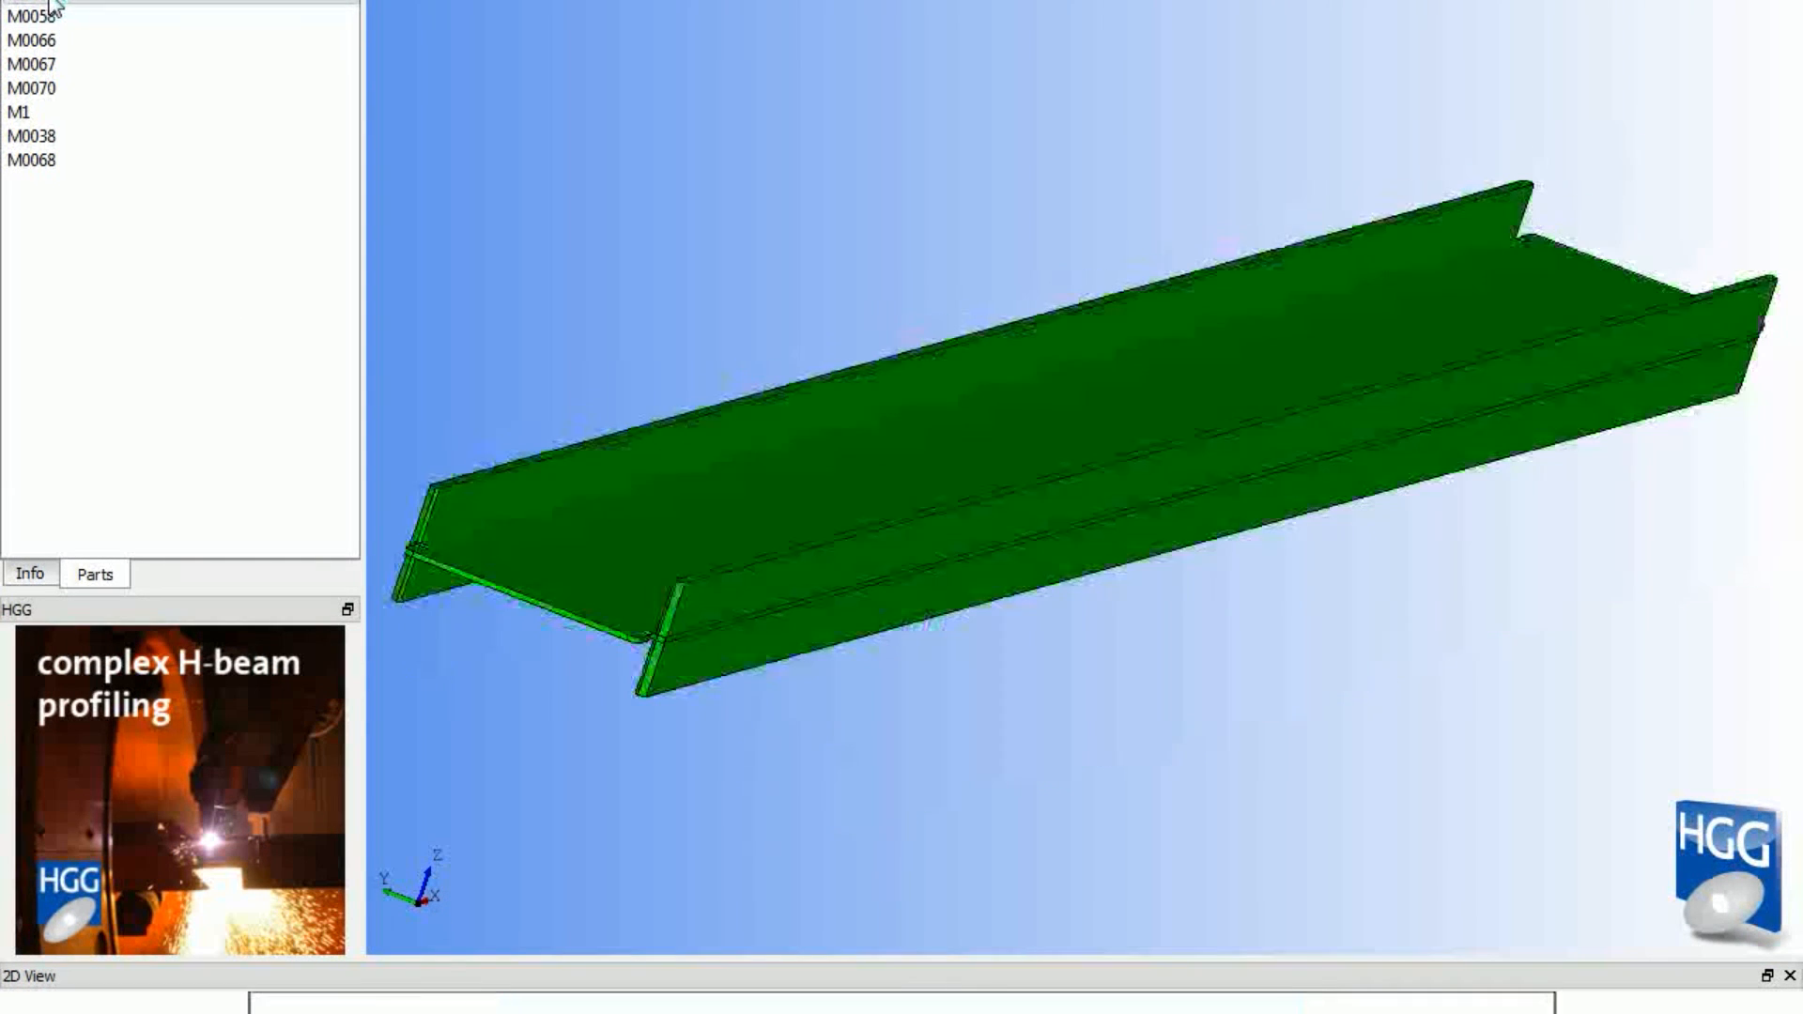
{"action": "scroll", "coordinate": [1418, 391], "scroll_direction": "up", "scroll_amount": 4}
{"action": "scroll", "coordinate": [1416, 391], "scroll_direction": "down", "scroll_amount": 4}
{"action": "middle_click_drag", "start_coordinate": [1530, 286], "coordinate": [1070, 414]}
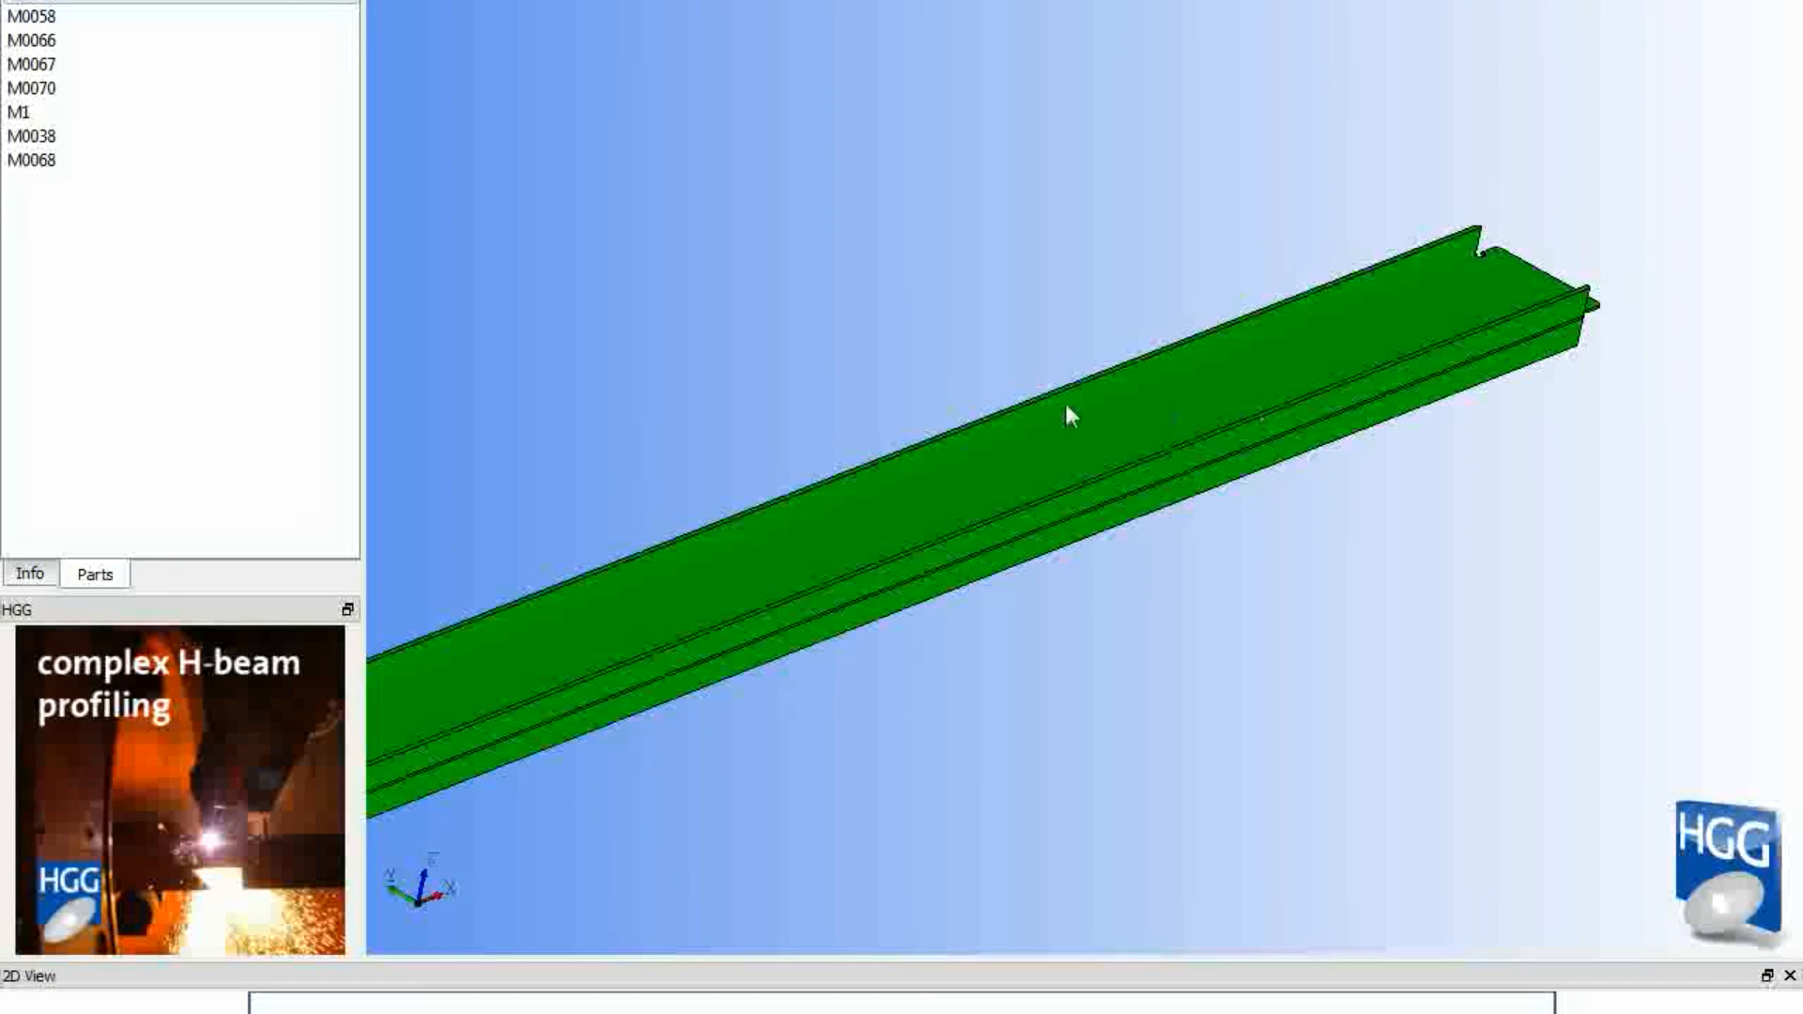
Display beam M0058, inspect the contour marks and part mark on its flange, and enlarge the 2D view.
{"action": "left_click", "coordinate": [37, 16]}
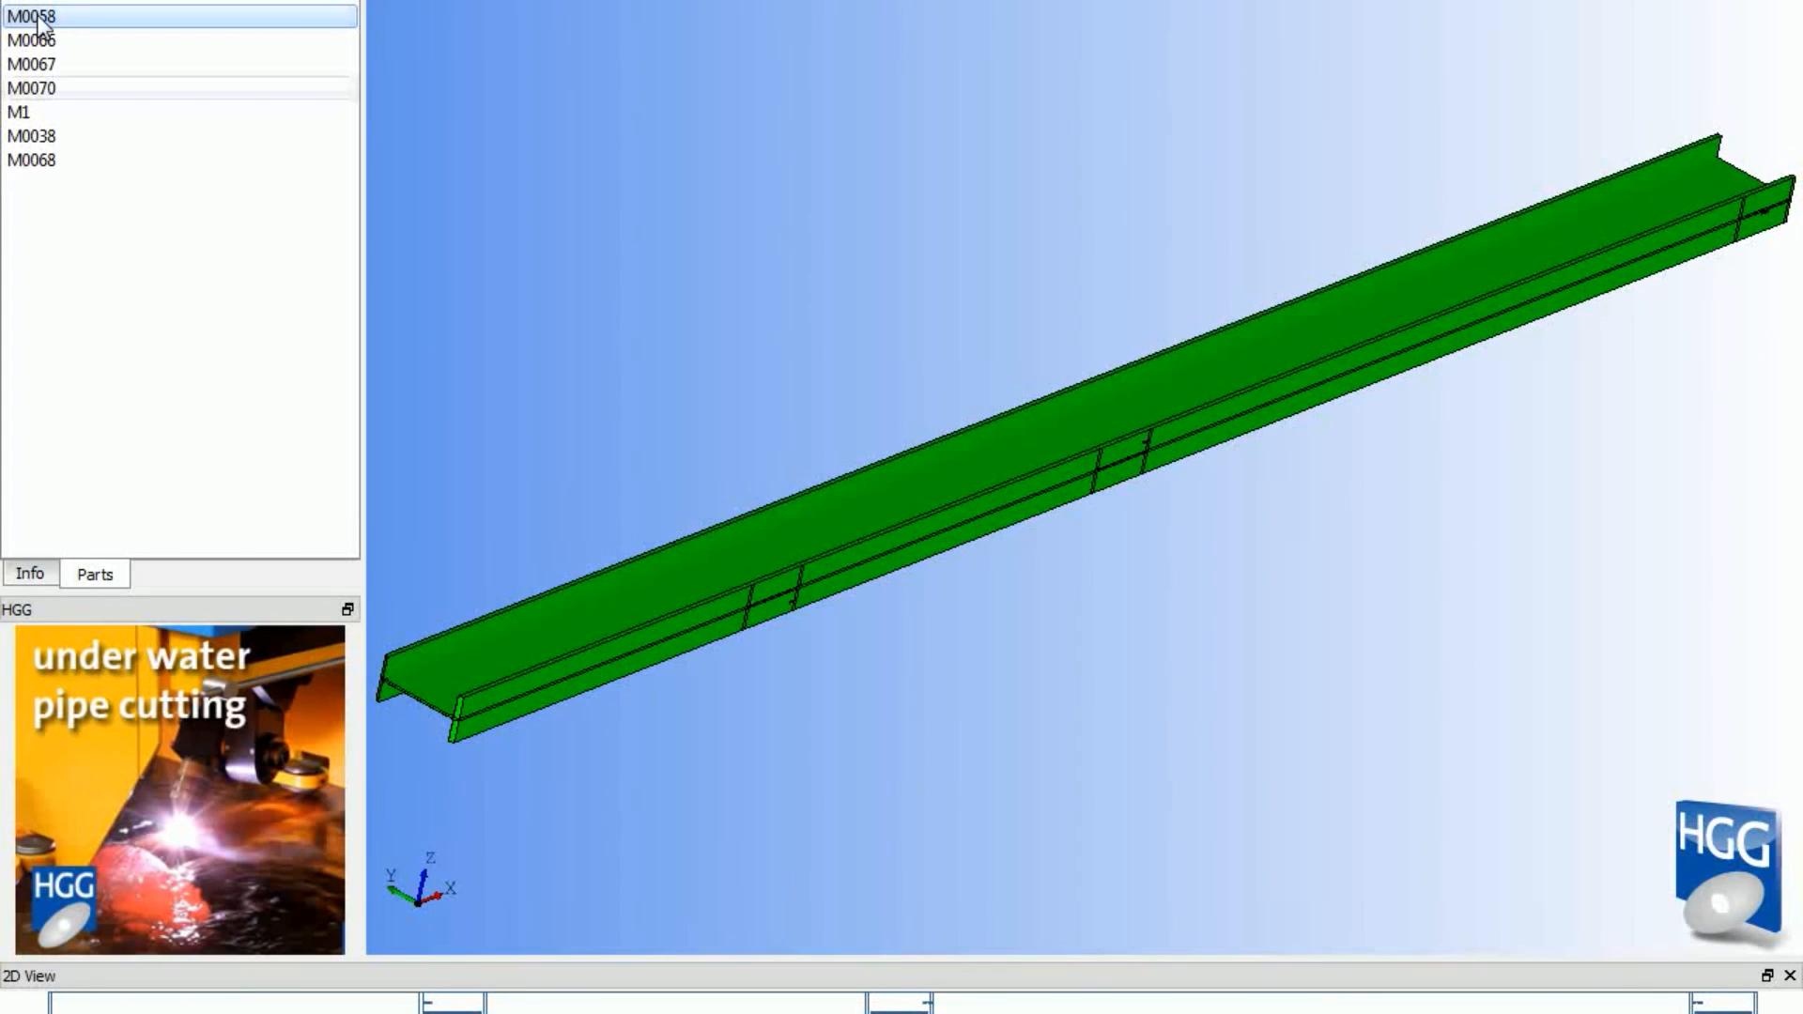
{"action": "scroll", "coordinate": [761, 611], "scroll_direction": "up", "scroll_amount": 6}
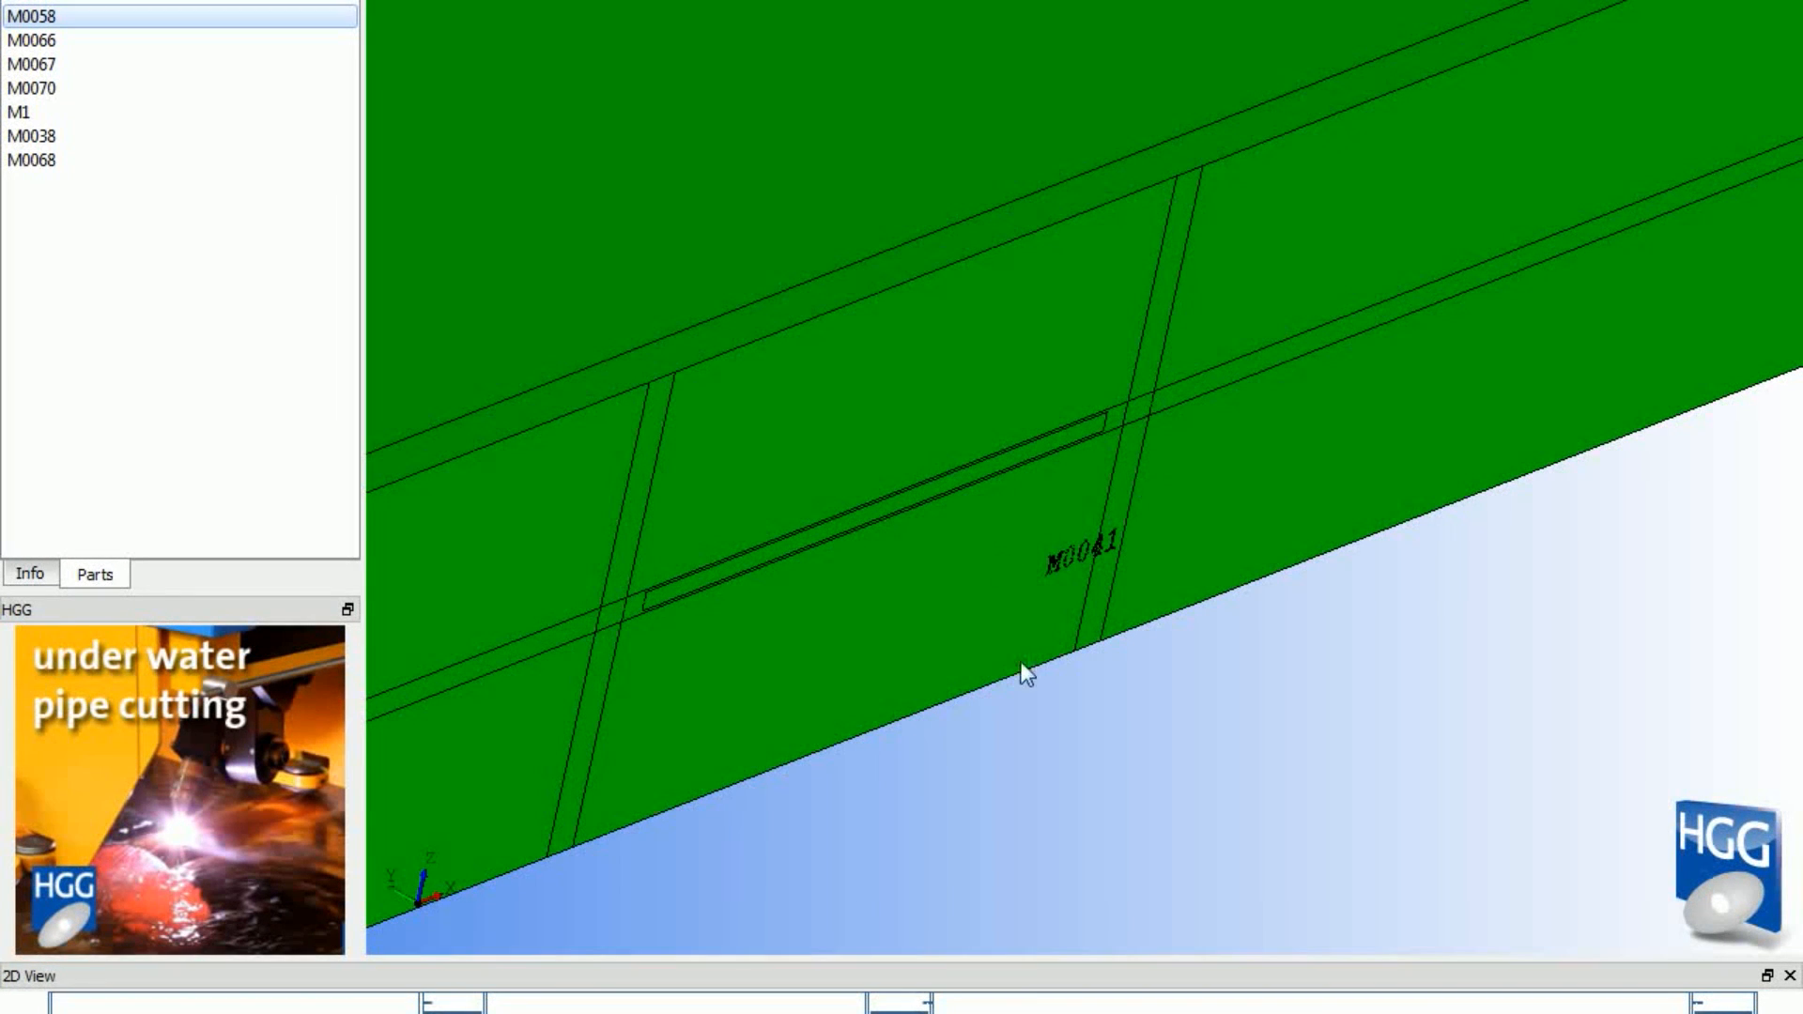
{"action": "scroll", "coordinate": [1112, 410], "scroll_direction": "down", "scroll_amount": 6}
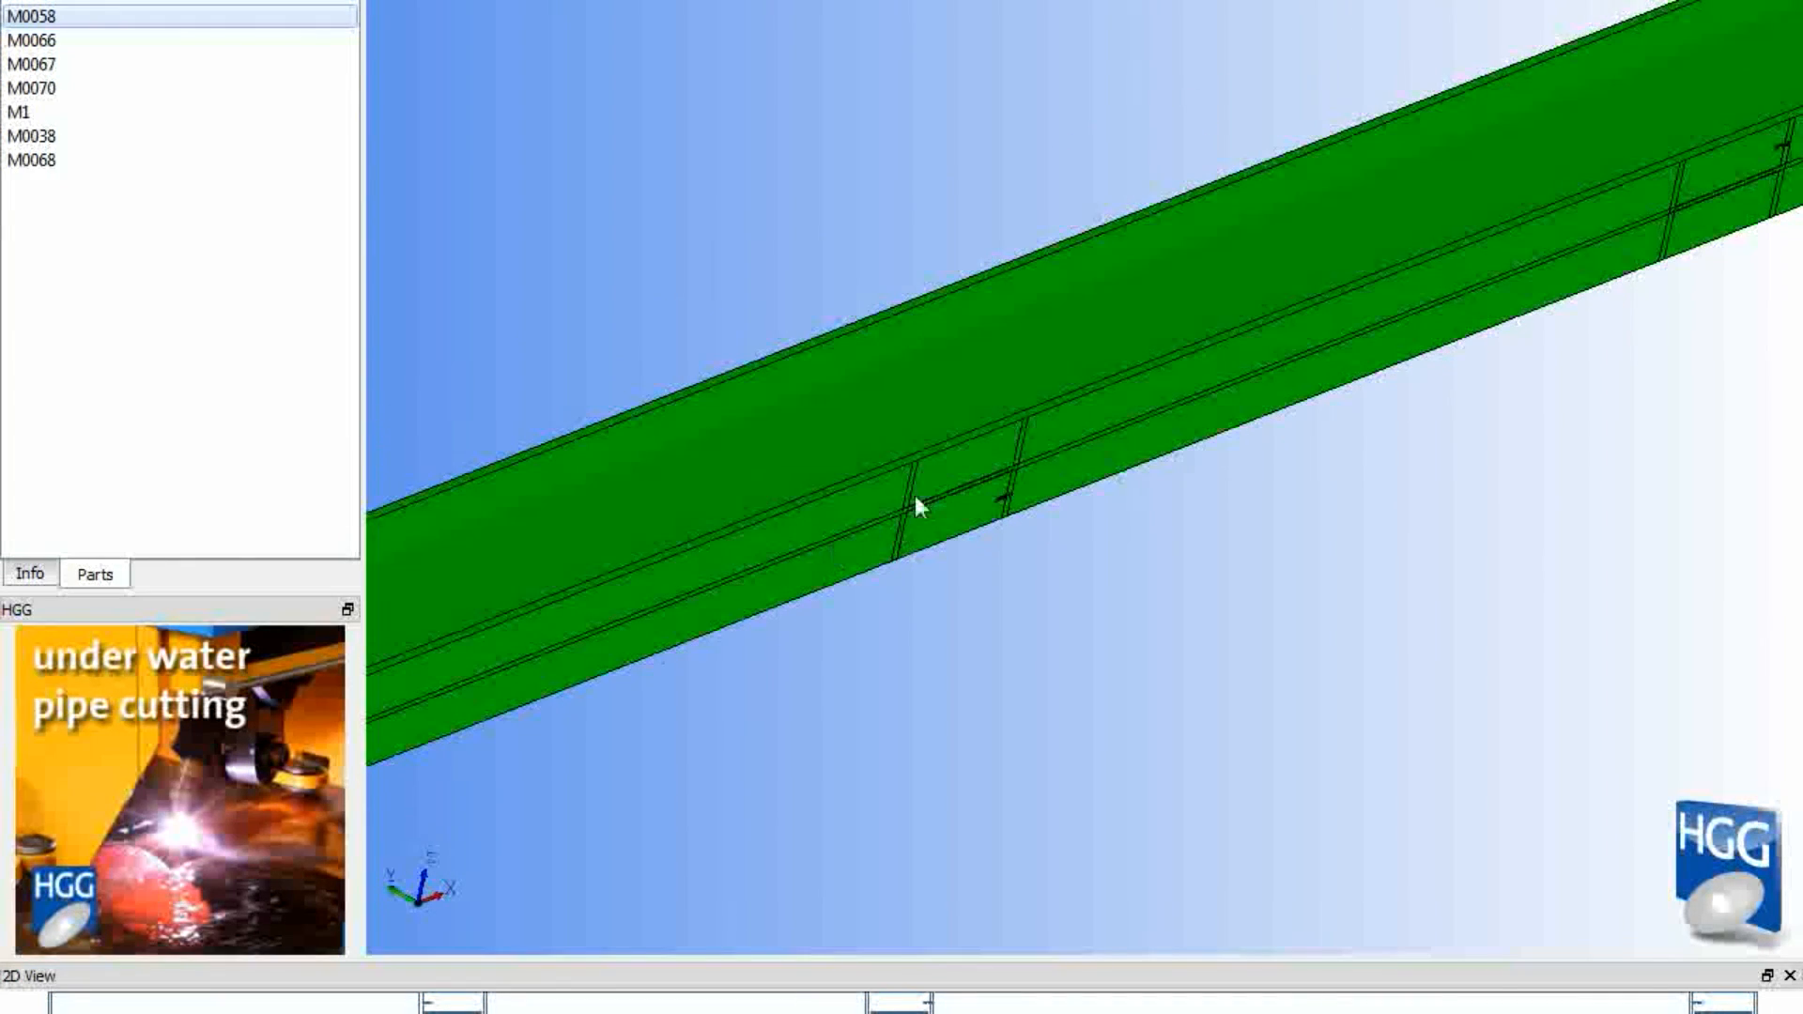
{"action": "scroll", "coordinate": [882, 508], "scroll_direction": "up", "scroll_amount": 4}
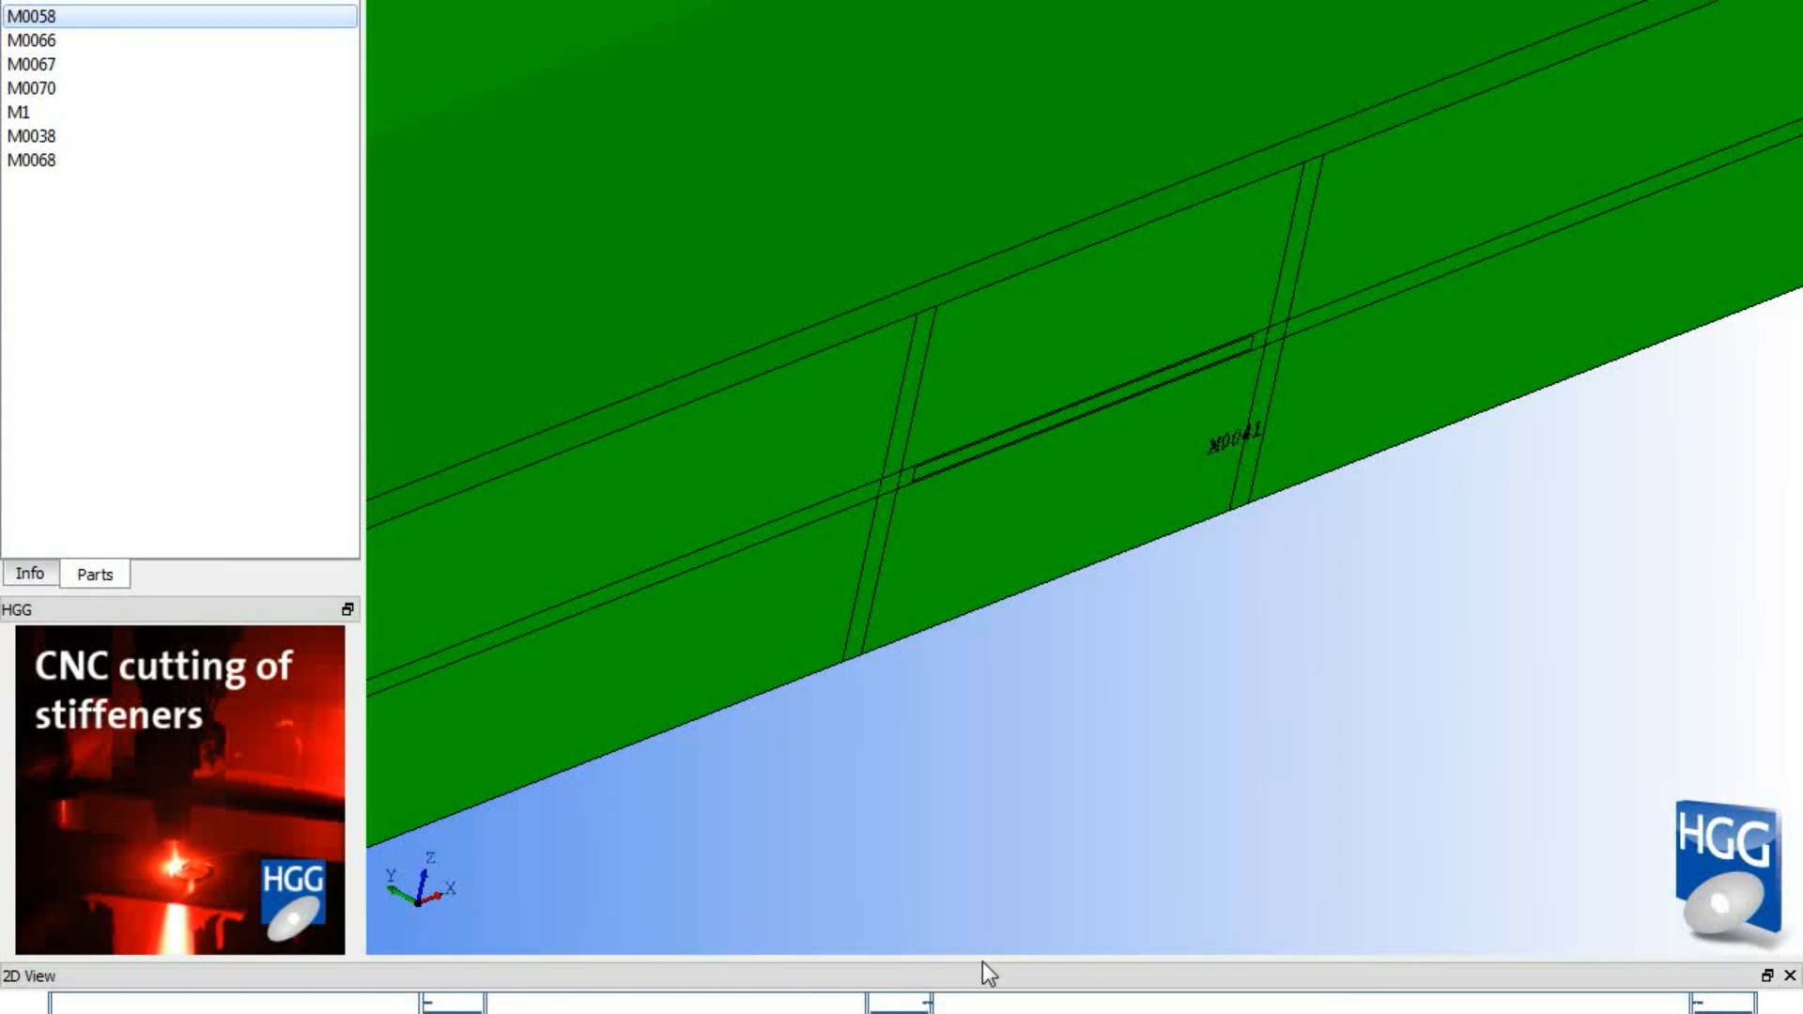
{"action": "left_click_drag", "start_coordinate": [982, 962], "coordinate": [937, 942]}
{"action": "scroll", "coordinate": [1095, 354], "scroll_direction": "down", "scroll_amount": 4}
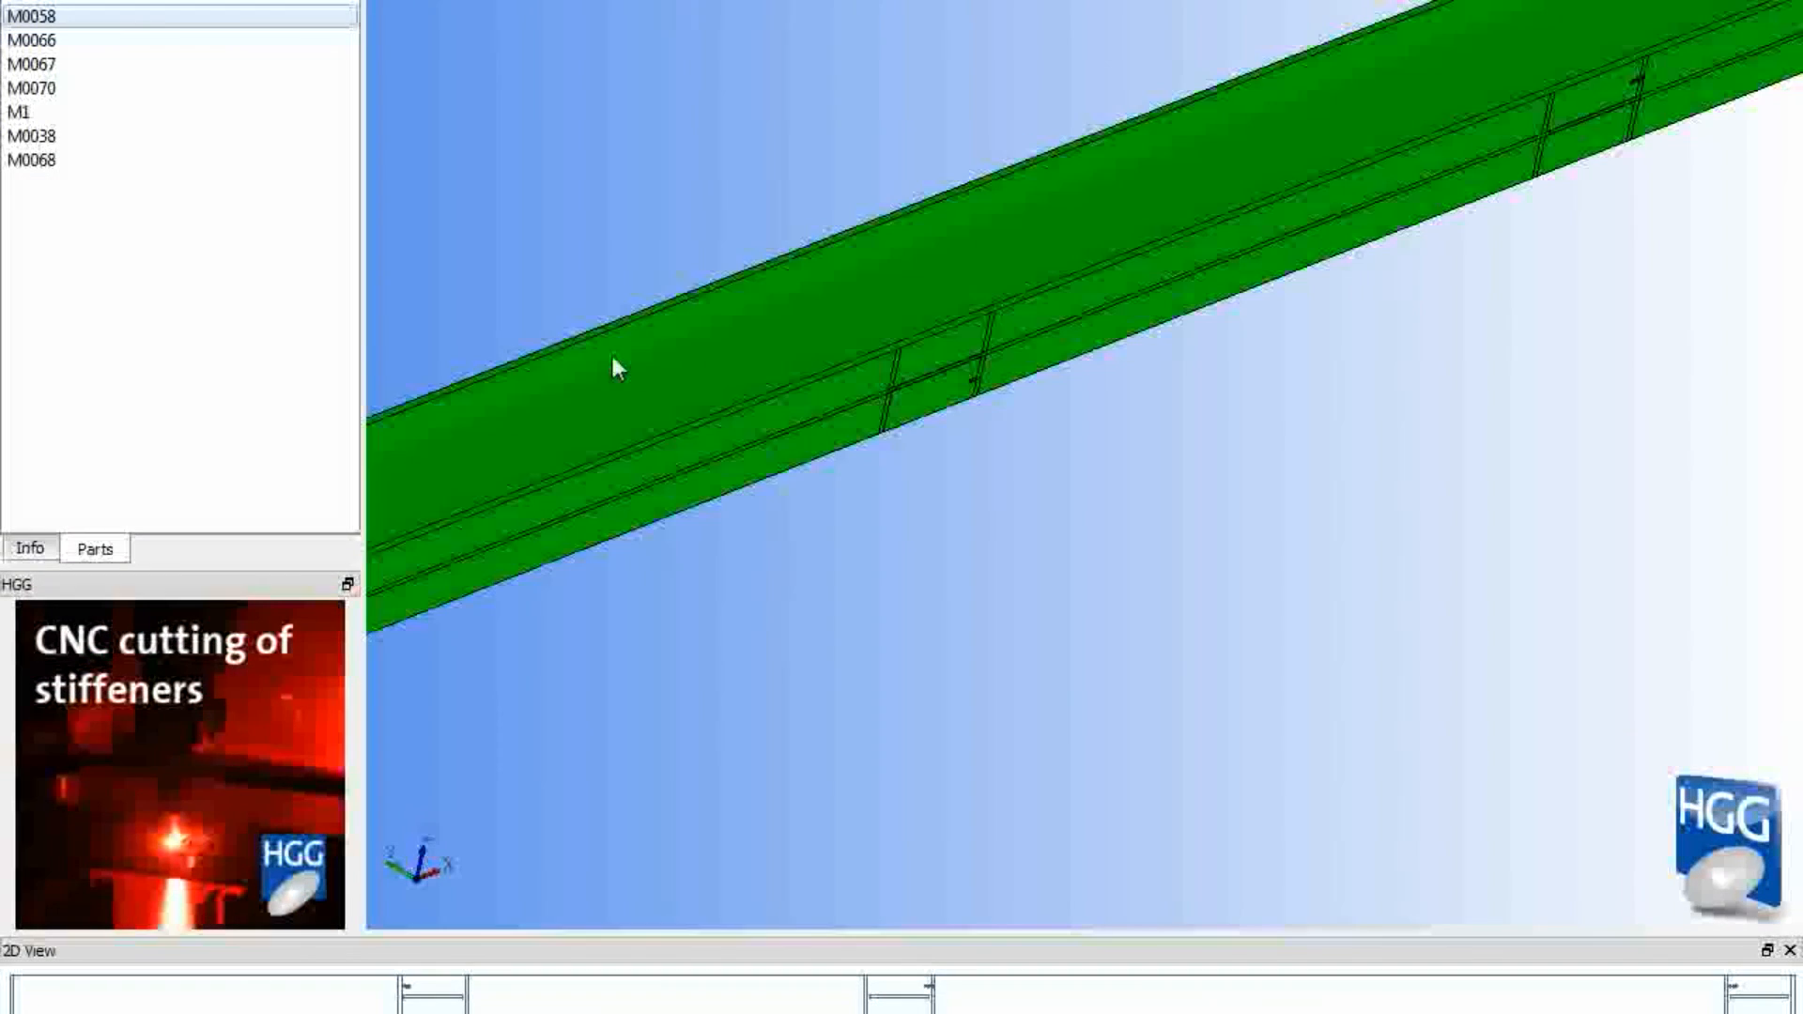
Display part M0067 and examine the stiffener outline and its part mark on the web.
{"action": "left_click", "coordinate": [57, 41]}
{"action": "left_click", "coordinate": [38, 65]}
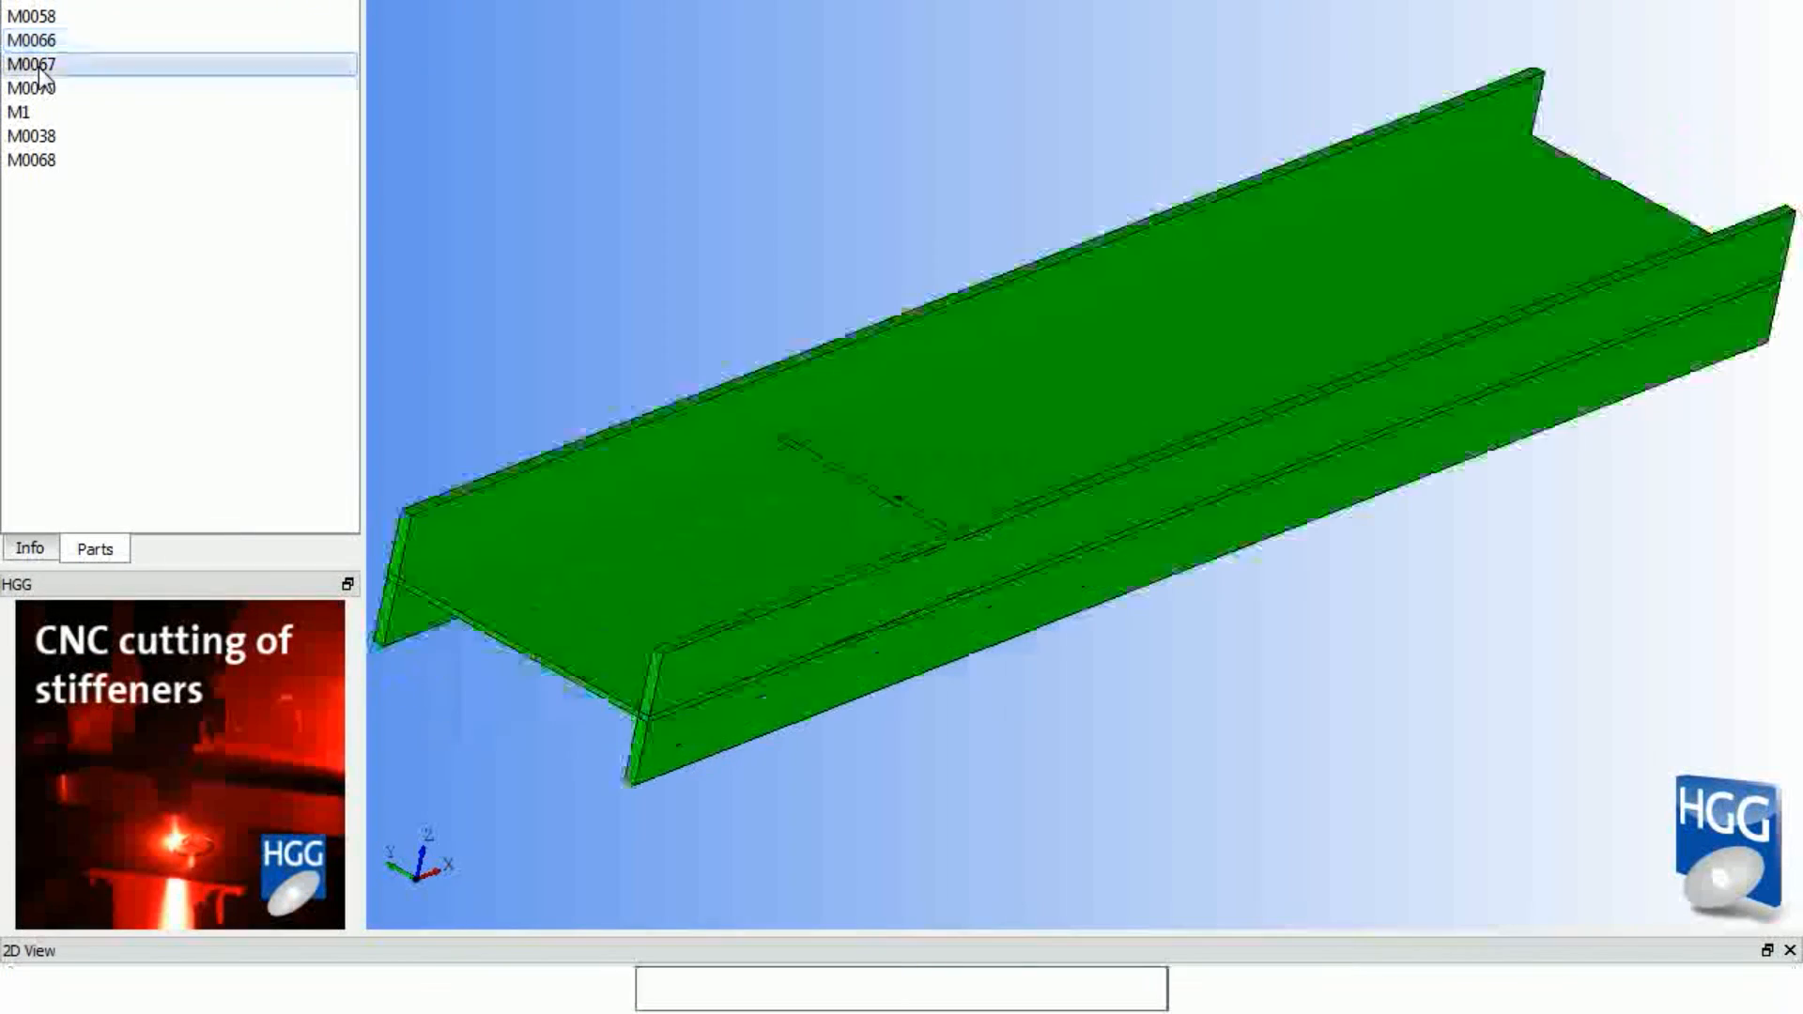
{"action": "scroll", "coordinate": [770, 466], "scroll_direction": "up", "scroll_amount": 5}
{"action": "scroll", "coordinate": [878, 517], "scroll_direction": "down", "scroll_amount": 2}
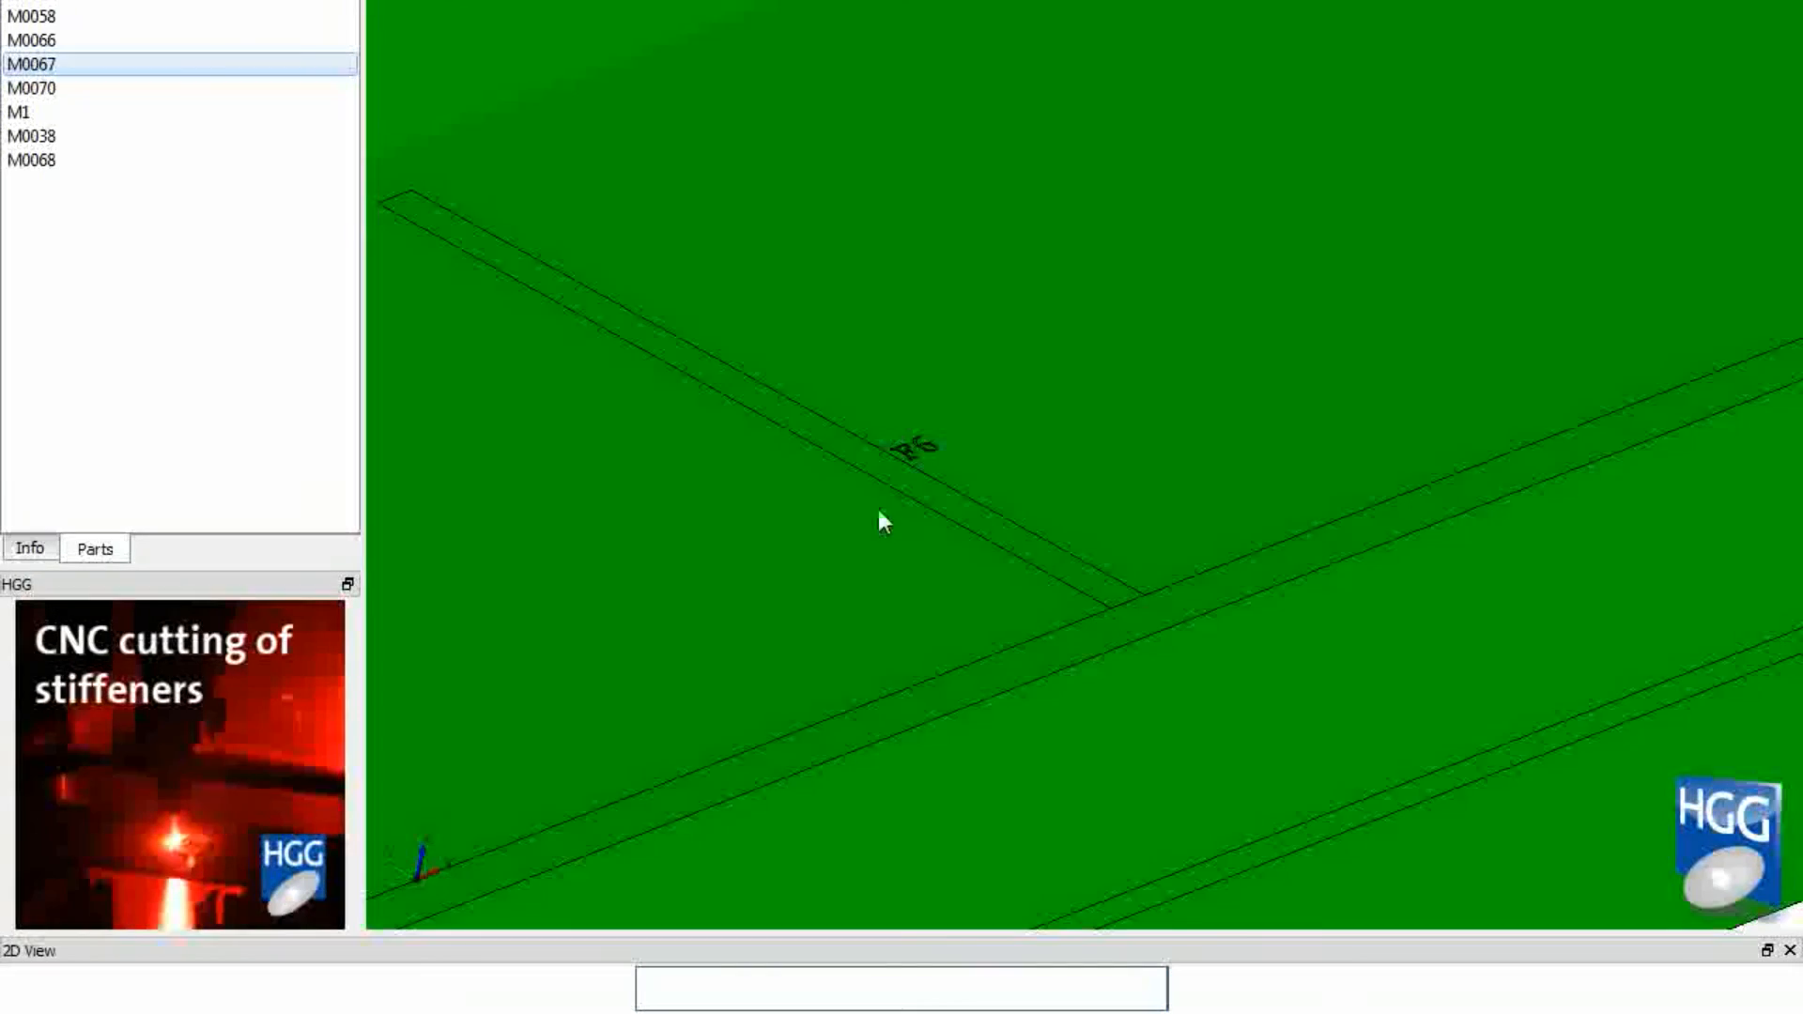
{"action": "scroll", "coordinate": [869, 523], "scroll_direction": "down", "scroll_amount": 3}
{"action": "middle_click_drag", "start_coordinate": [832, 509], "coordinate": [799, 582]}
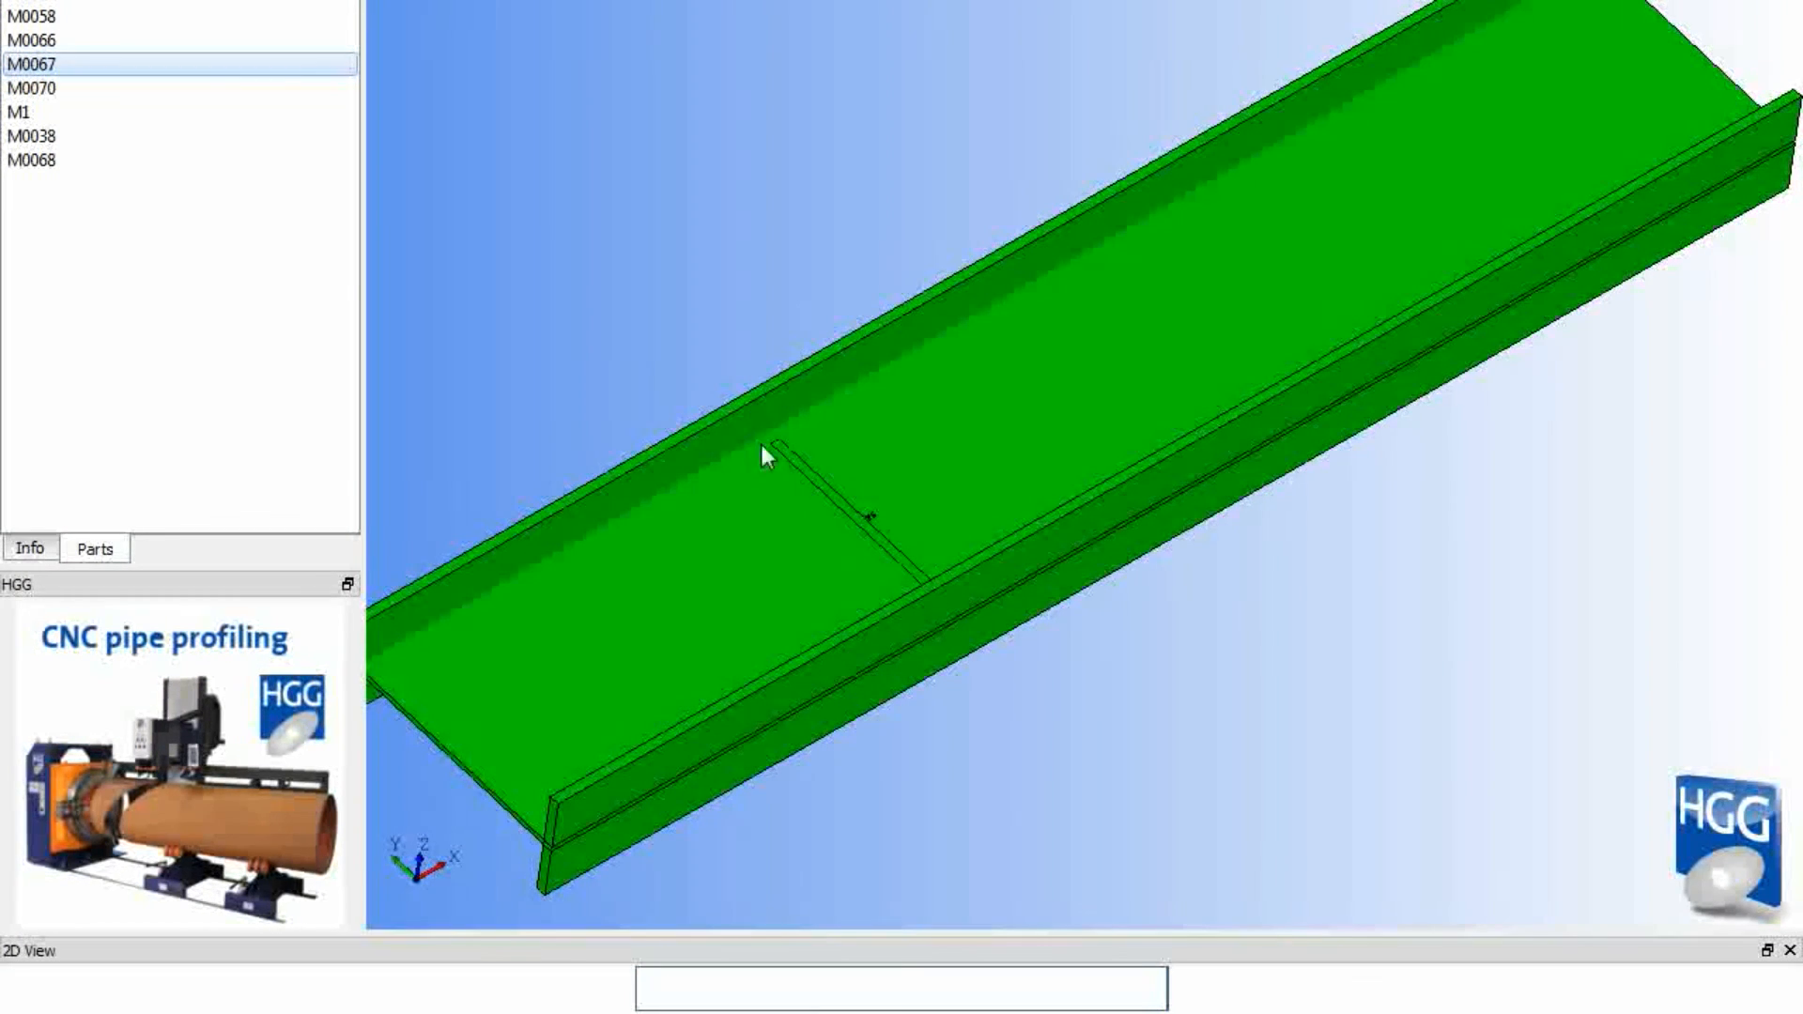
{"action": "scroll", "coordinate": [860, 460], "scroll_direction": "up", "scroll_amount": 3}
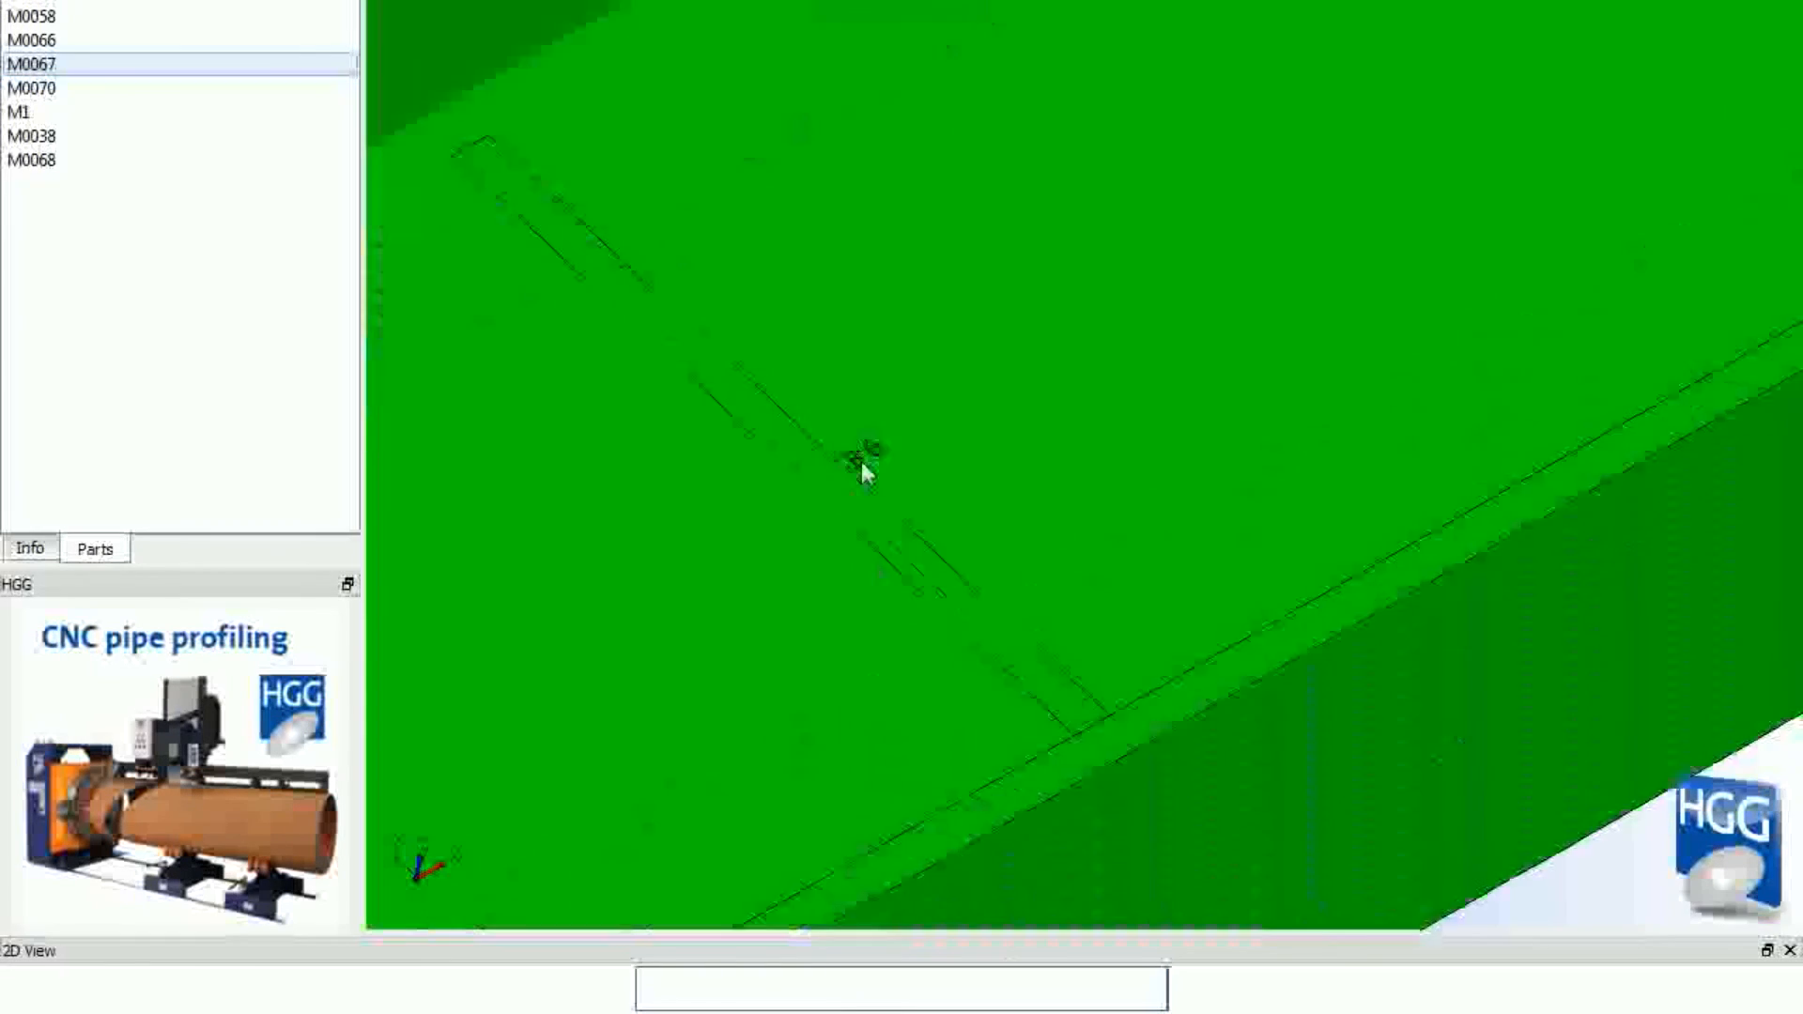
{"action": "scroll", "coordinate": [860, 453], "scroll_direction": "down", "scroll_amount": 5}
{"action": "scroll", "coordinate": [864, 453], "scroll_direction": "up", "scroll_amount": 2}
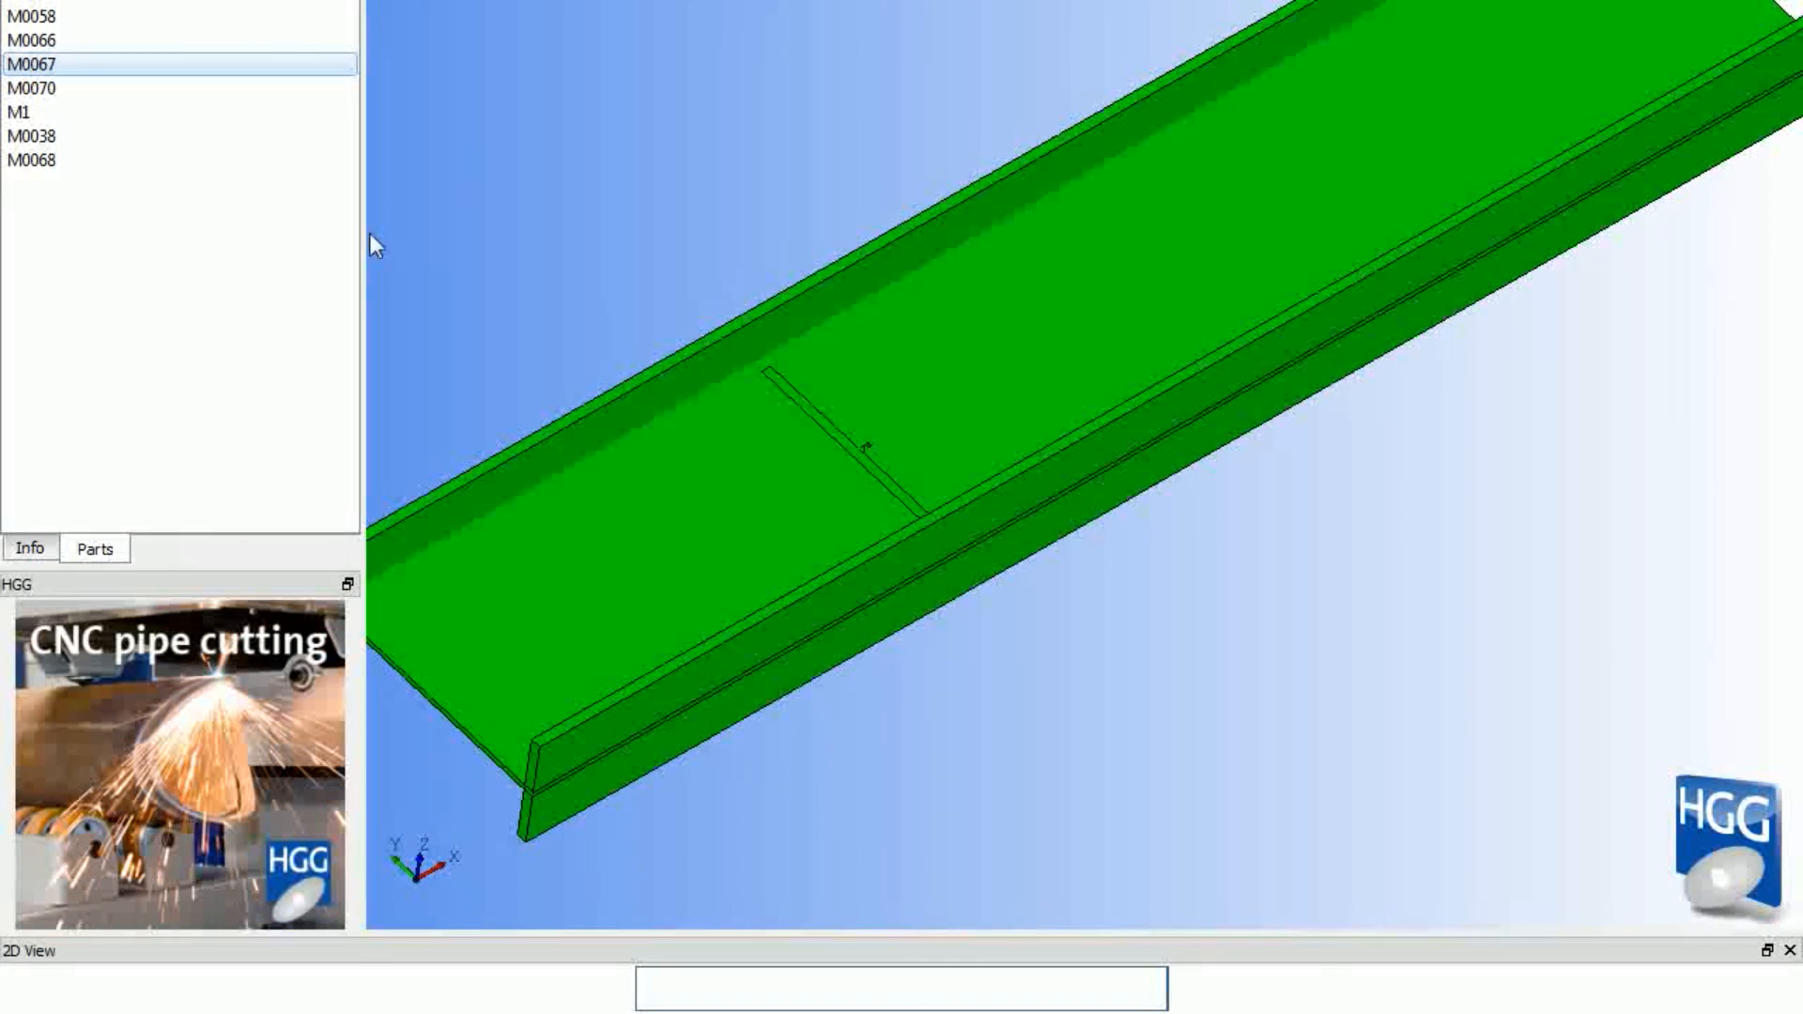
Display part M0070 and inspect the cut flanges and web at its near end.
{"action": "left_click", "coordinate": [49, 89]}
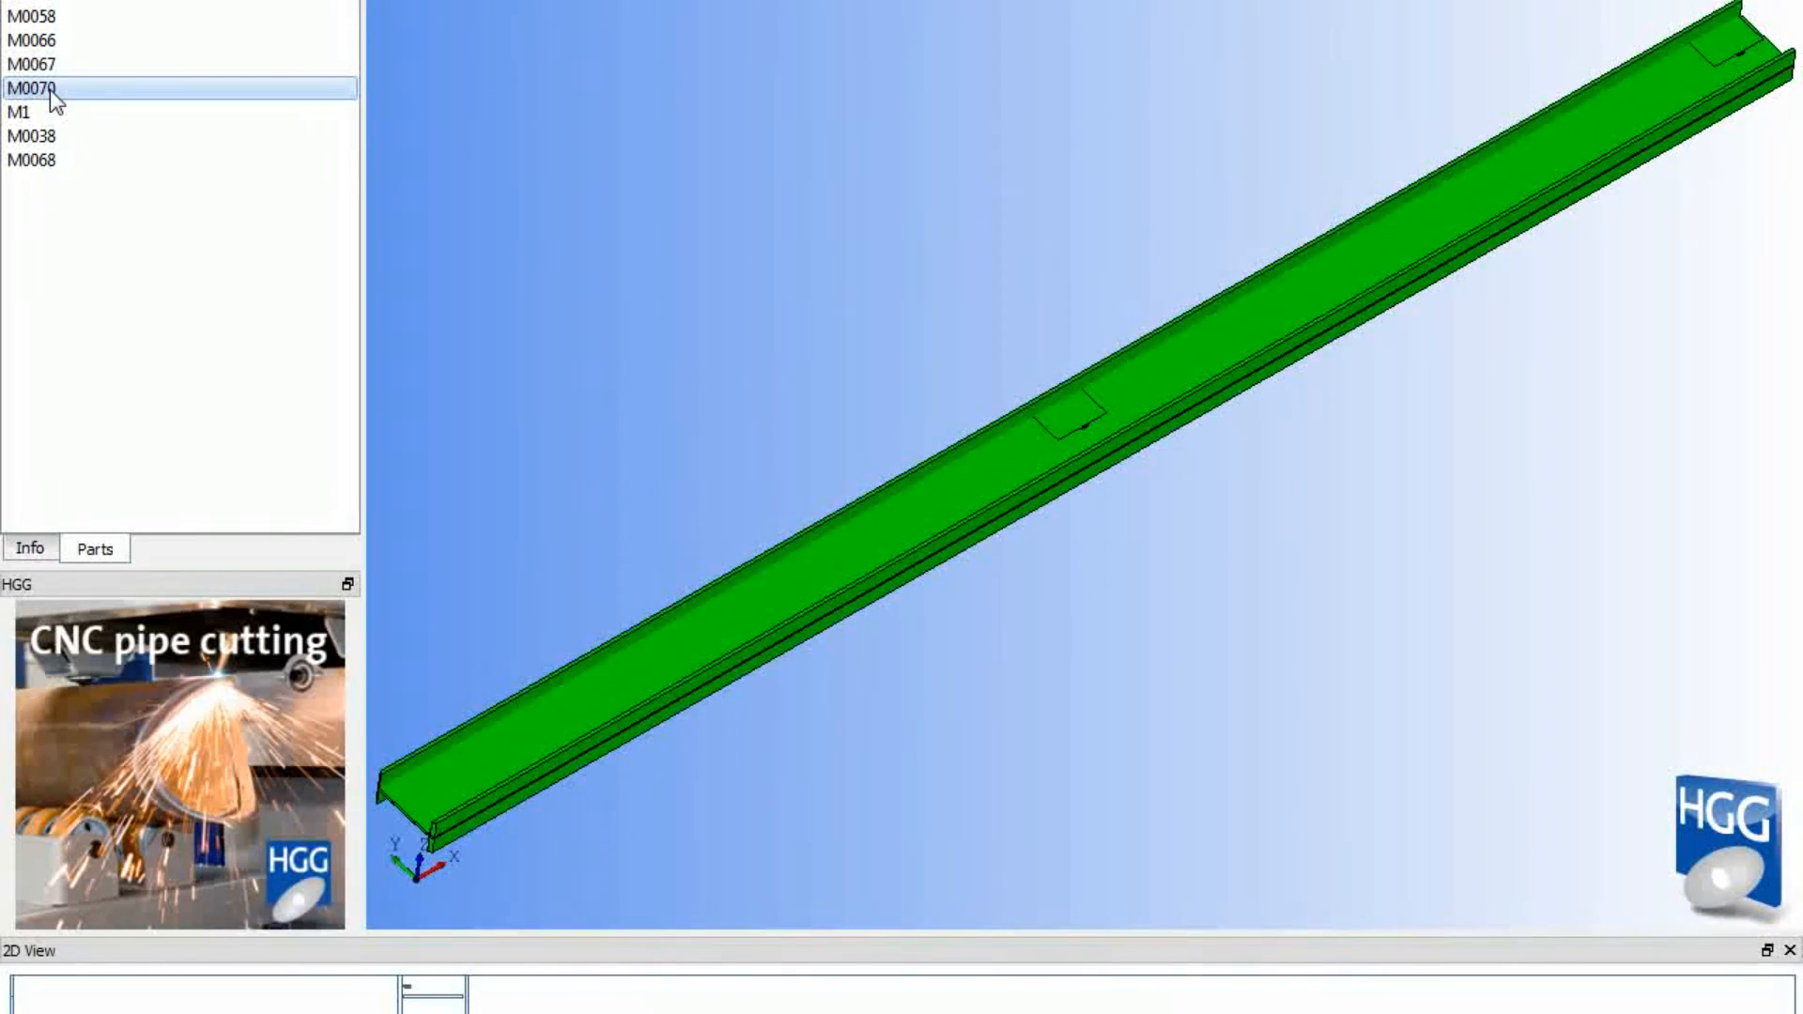
{"action": "scroll", "coordinate": [1086, 438], "scroll_direction": "up", "scroll_amount": 4}
{"action": "scroll", "coordinate": [1124, 419], "scroll_direction": "down", "scroll_amount": 6}
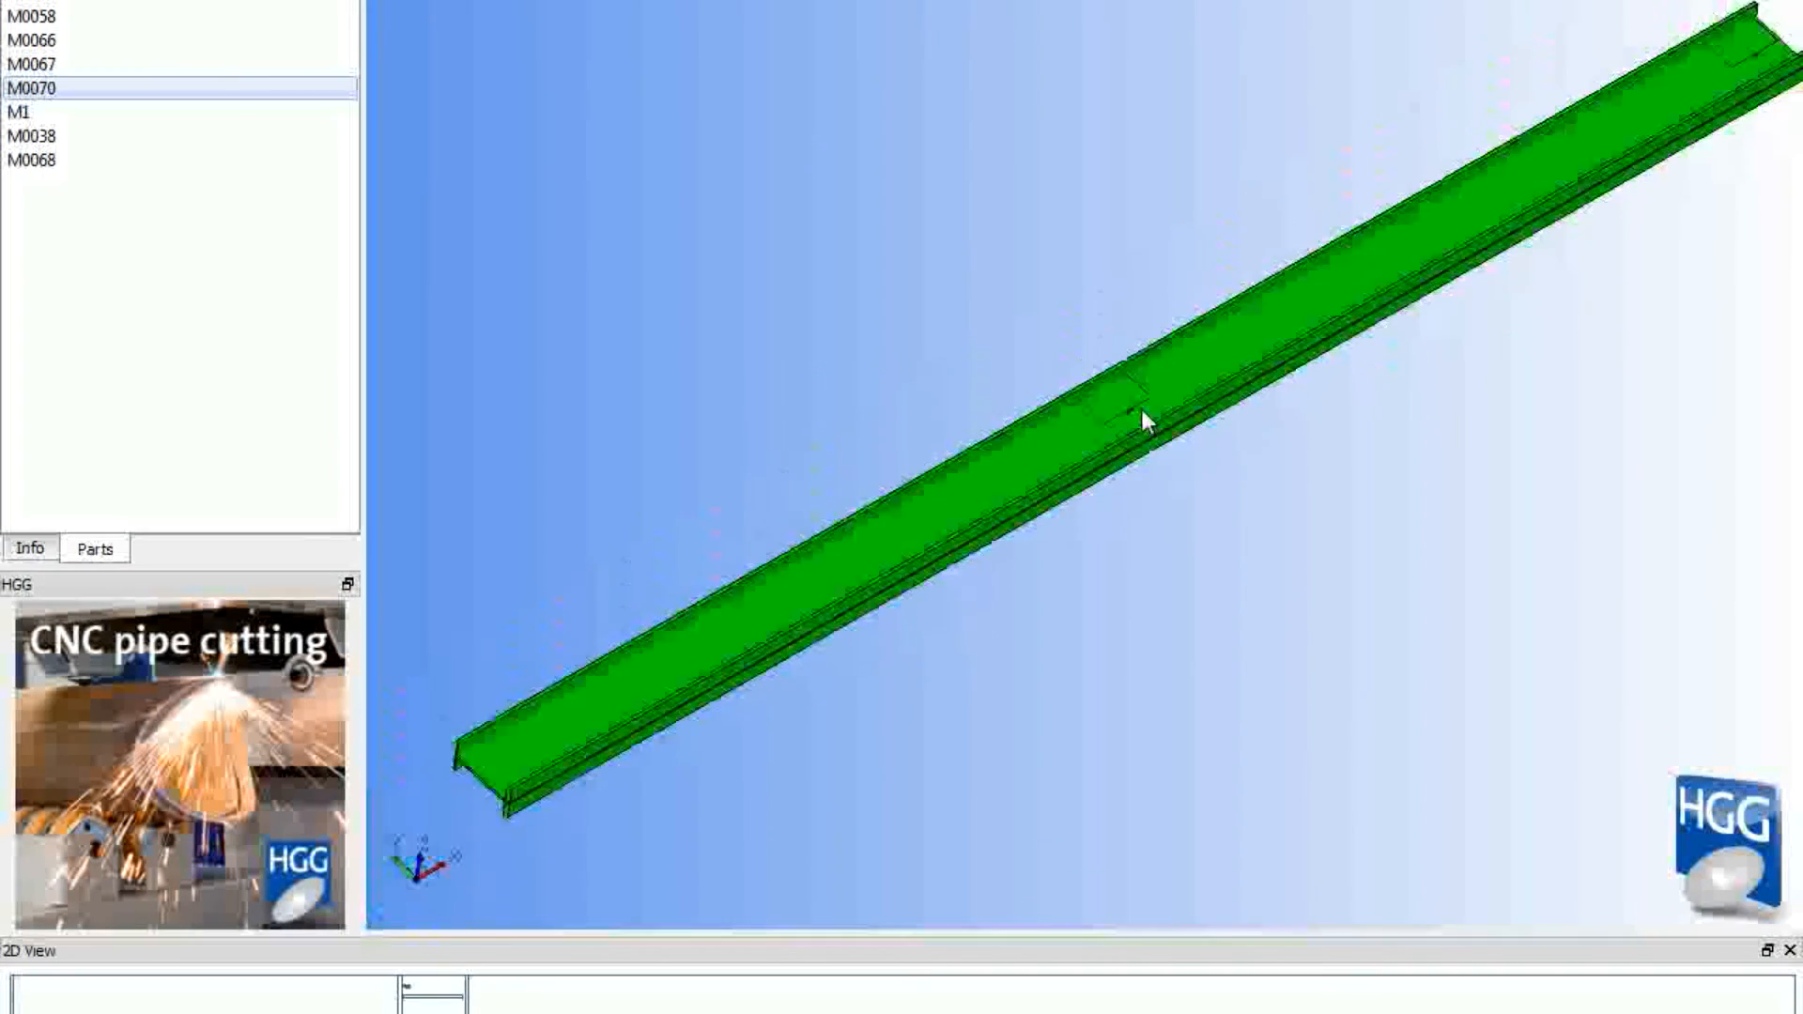
{"action": "scroll", "coordinate": [1465, 301], "scroll_direction": "up", "scroll_amount": 2}
{"action": "scroll", "coordinate": [657, 611], "scroll_direction": "down", "scroll_amount": 5}
{"action": "scroll", "coordinate": [616, 664], "scroll_direction": "up", "scroll_amount": 5}
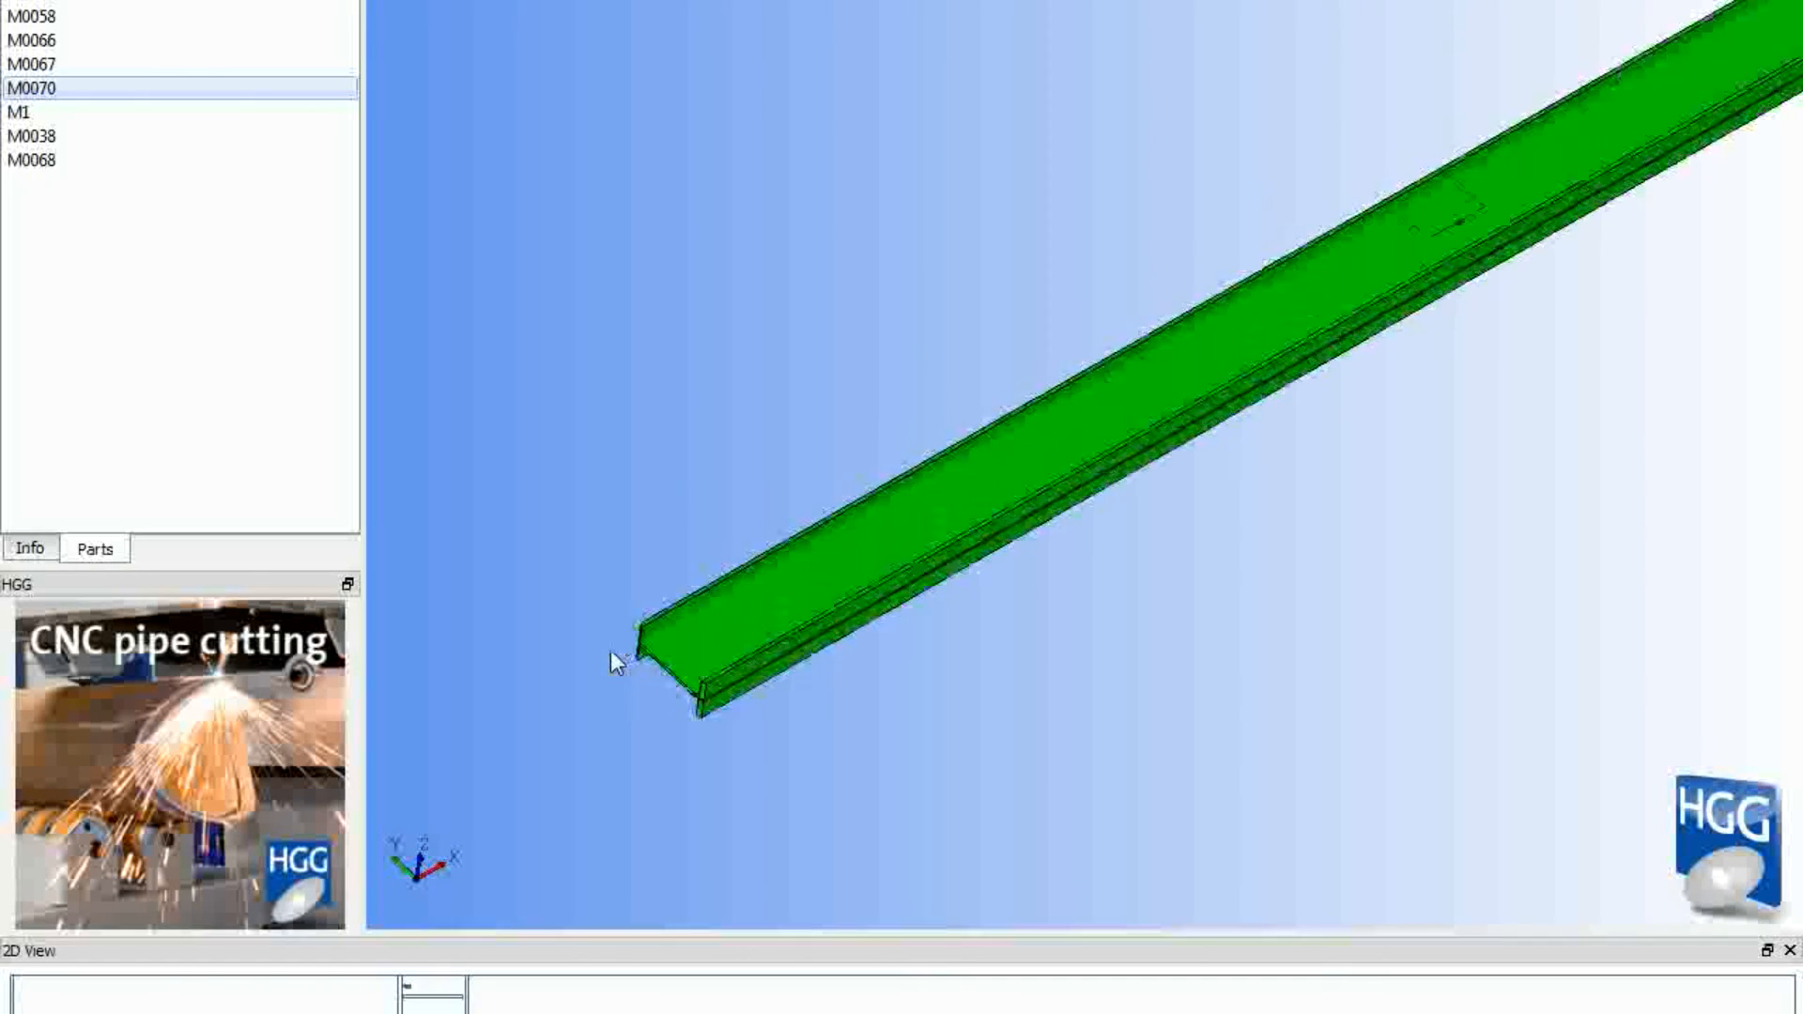
{"action": "scroll", "coordinate": [622, 625], "scroll_direction": "up", "scroll_amount": 4}
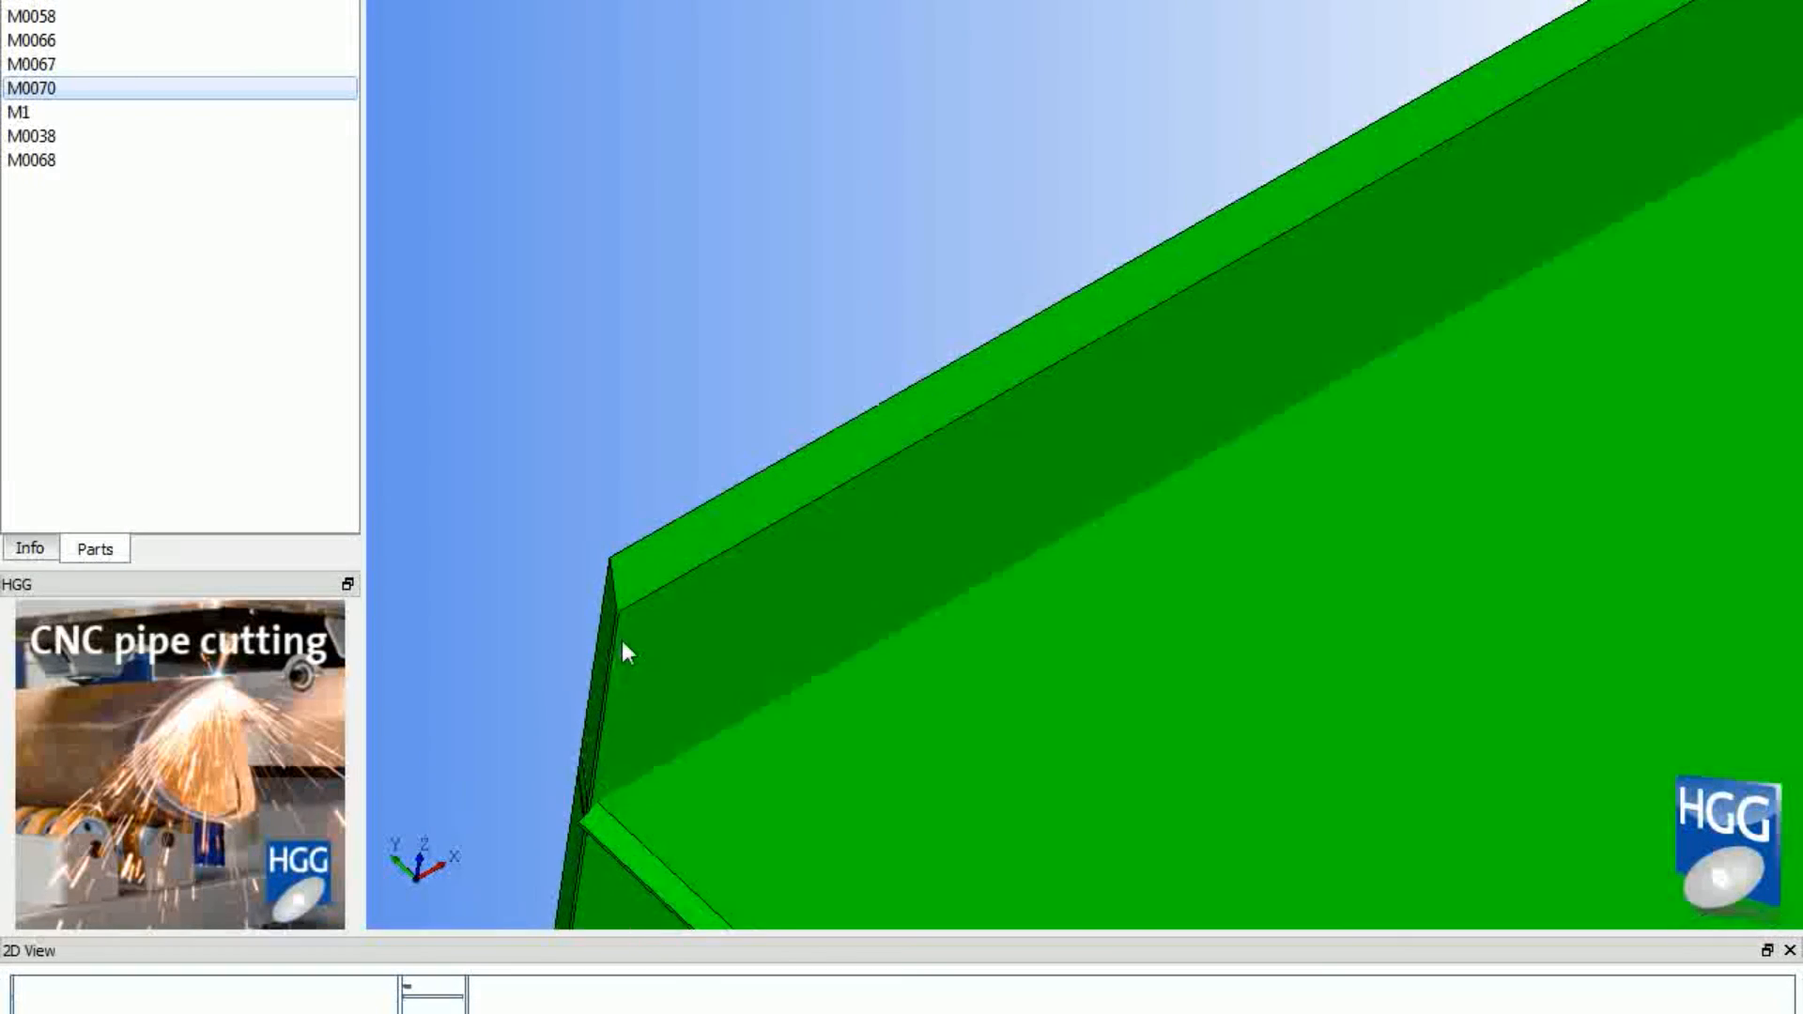
{"action": "scroll", "coordinate": [676, 714], "scroll_direction": "down", "scroll_amount": 2}
{"action": "scroll", "coordinate": [876, 859], "scroll_direction": "down", "scroll_amount": 3}
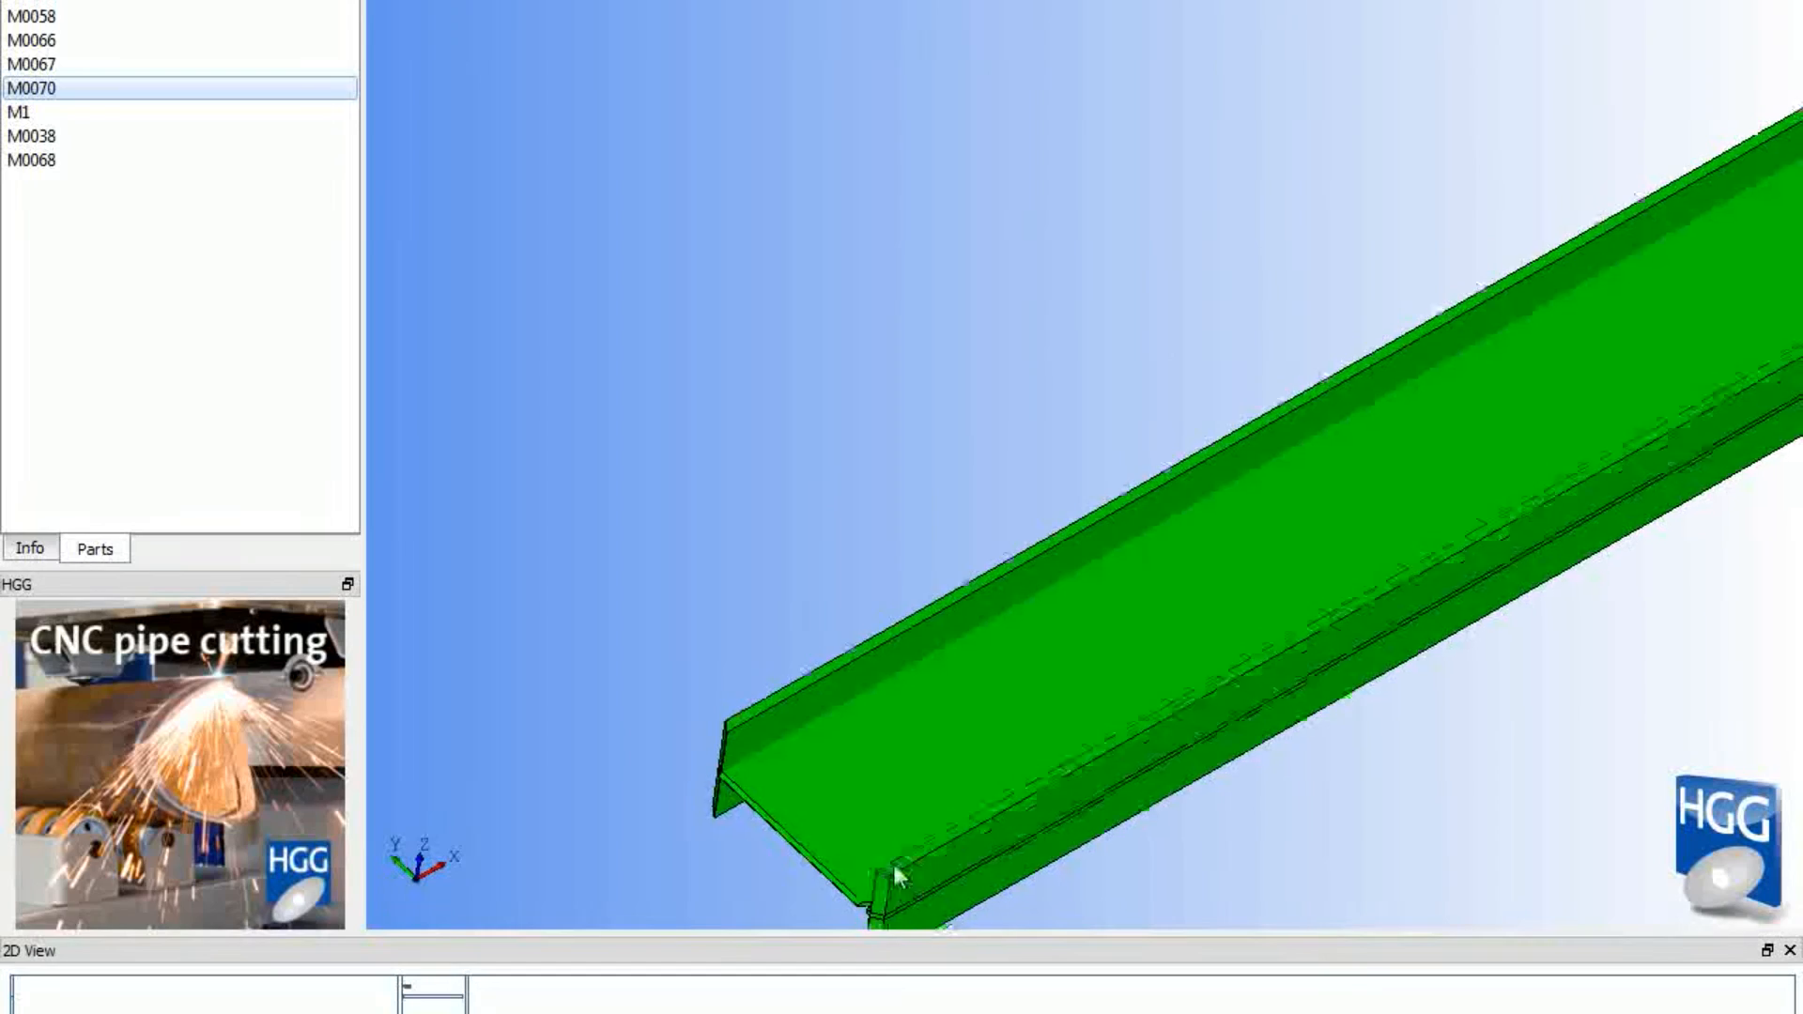
{"action": "scroll", "coordinate": [805, 644], "scroll_direction": "up", "scroll_amount": 5}
{"action": "scroll", "coordinate": [815, 695], "scroll_direction": "down", "scroll_amount": 3}
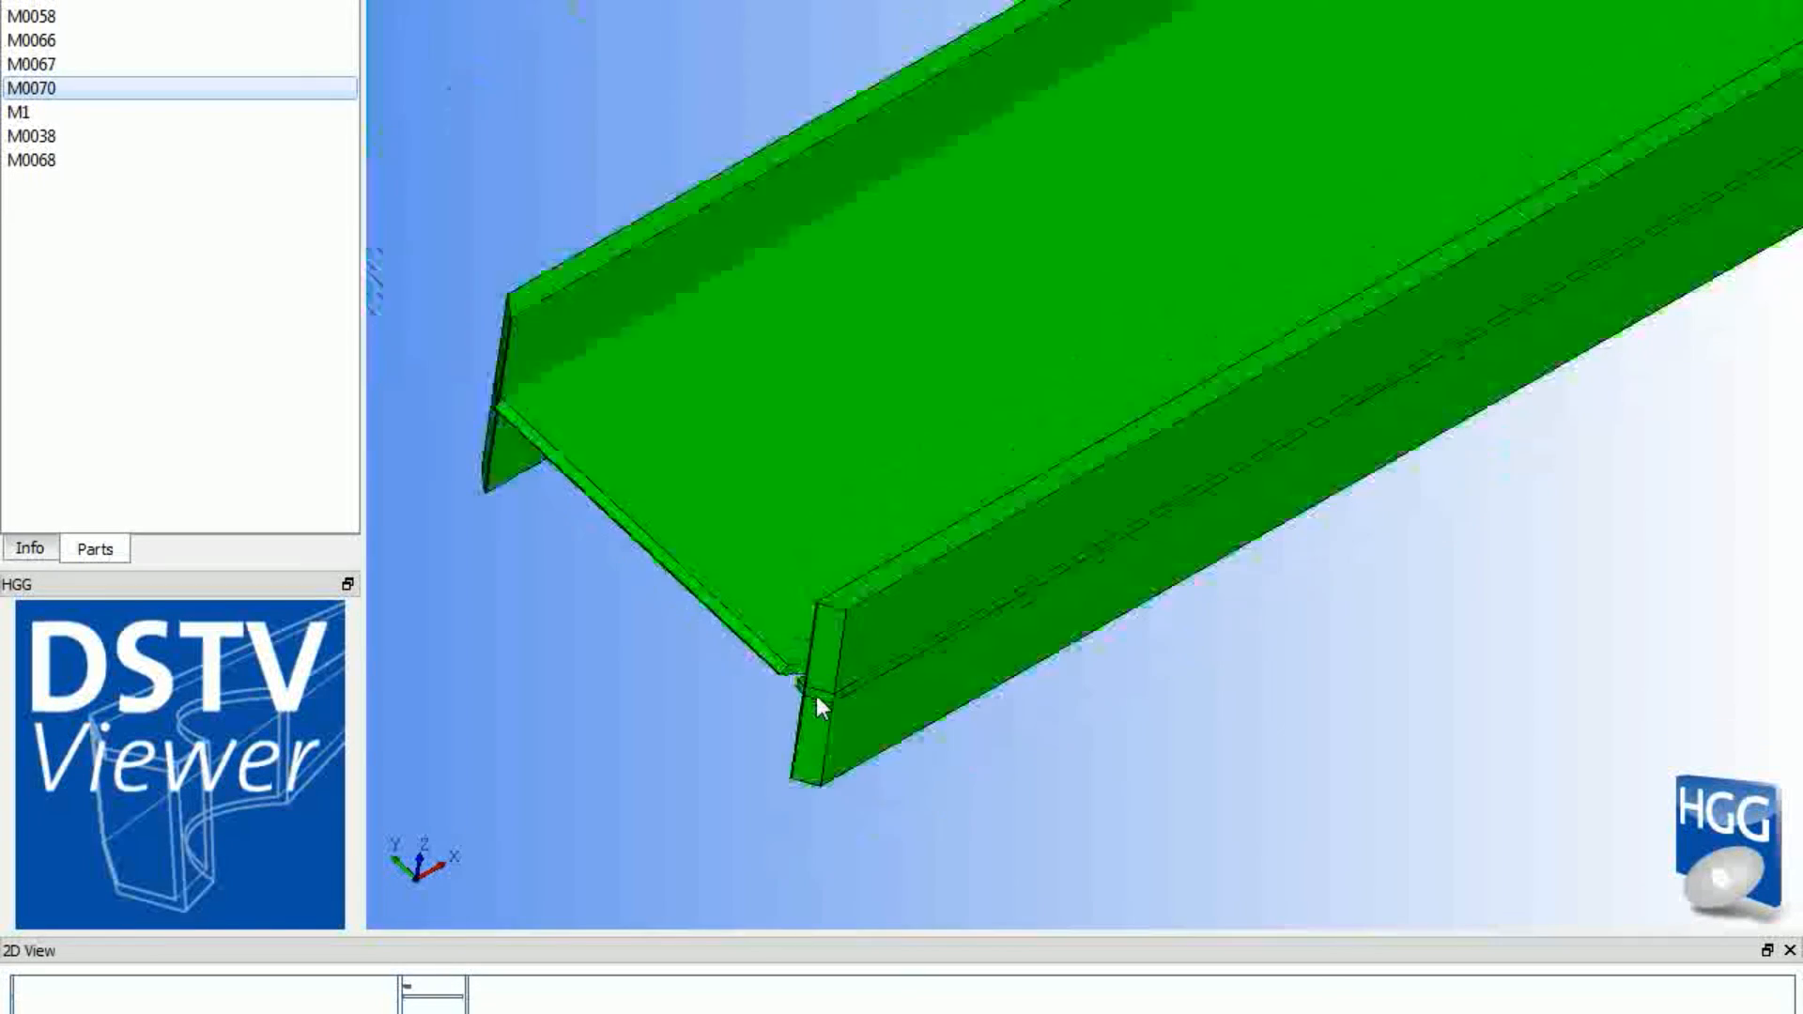
Display parts M1, M0038 and M0068 in turn, examining the notched end of M0038 up close.
{"action": "left_click", "coordinate": [30, 113]}
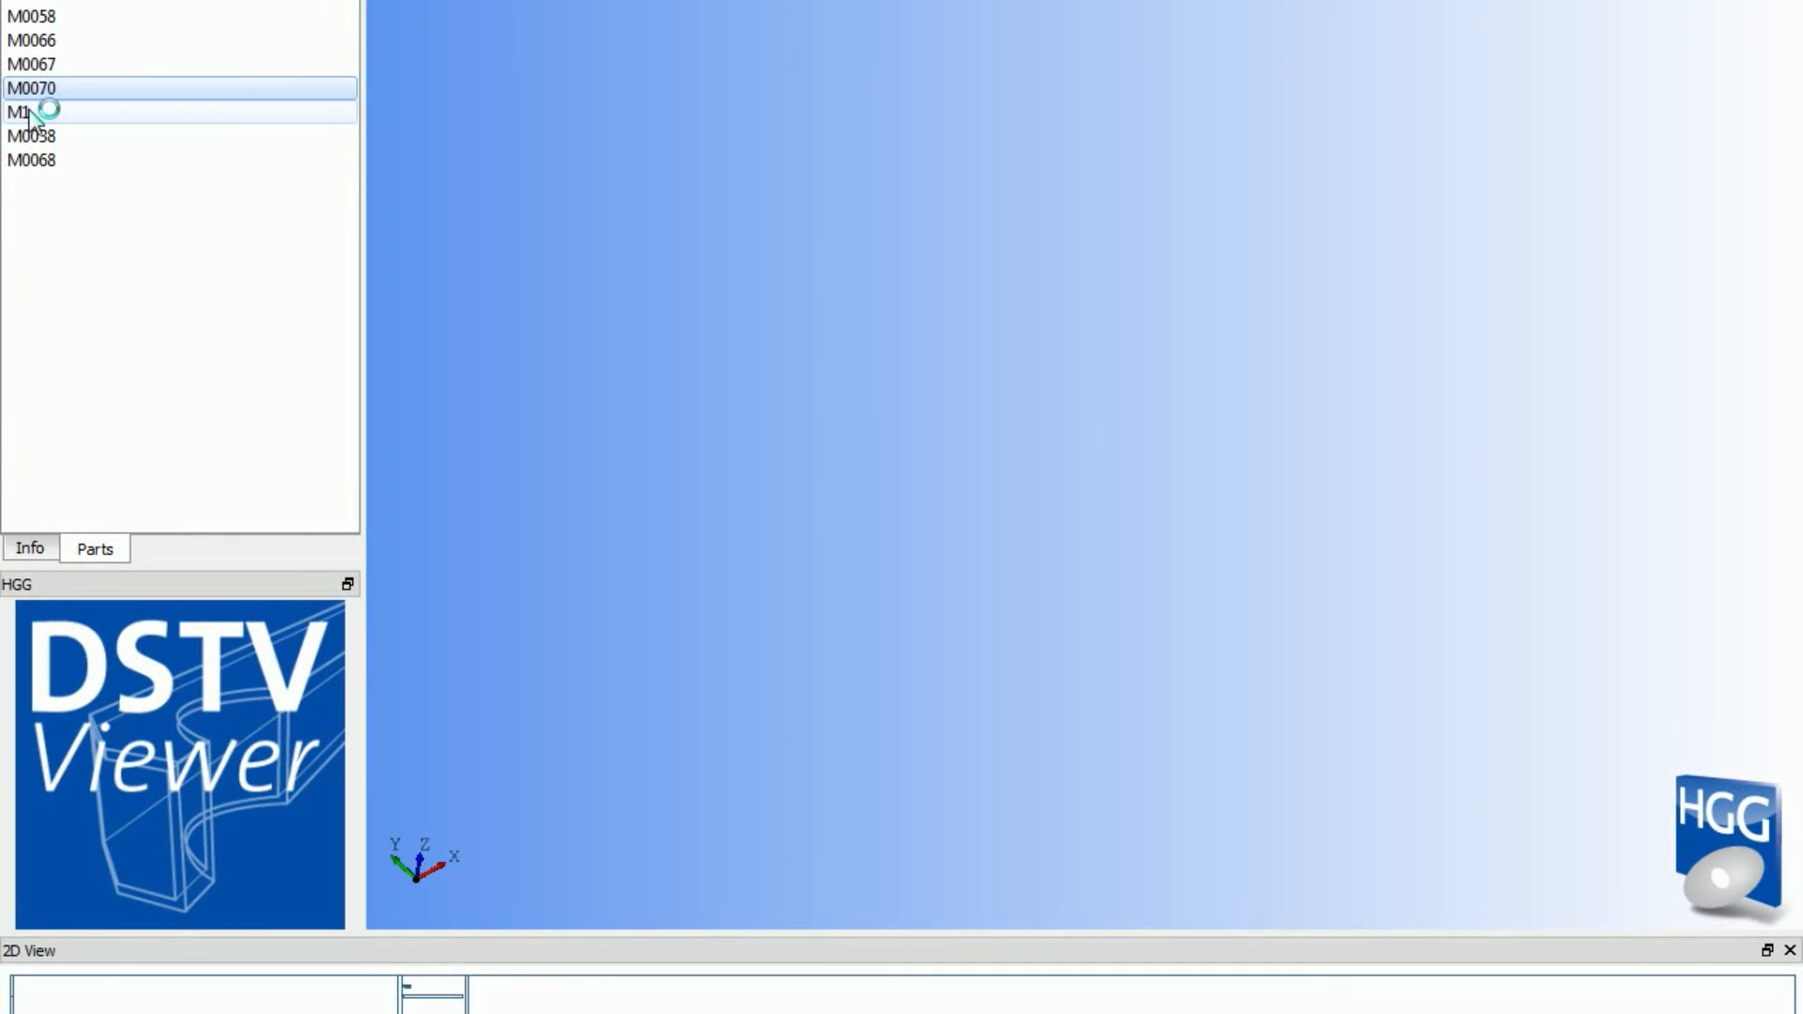
{"action": "middle_click_drag", "start_coordinate": [829, 499], "coordinate": [809, 555]}
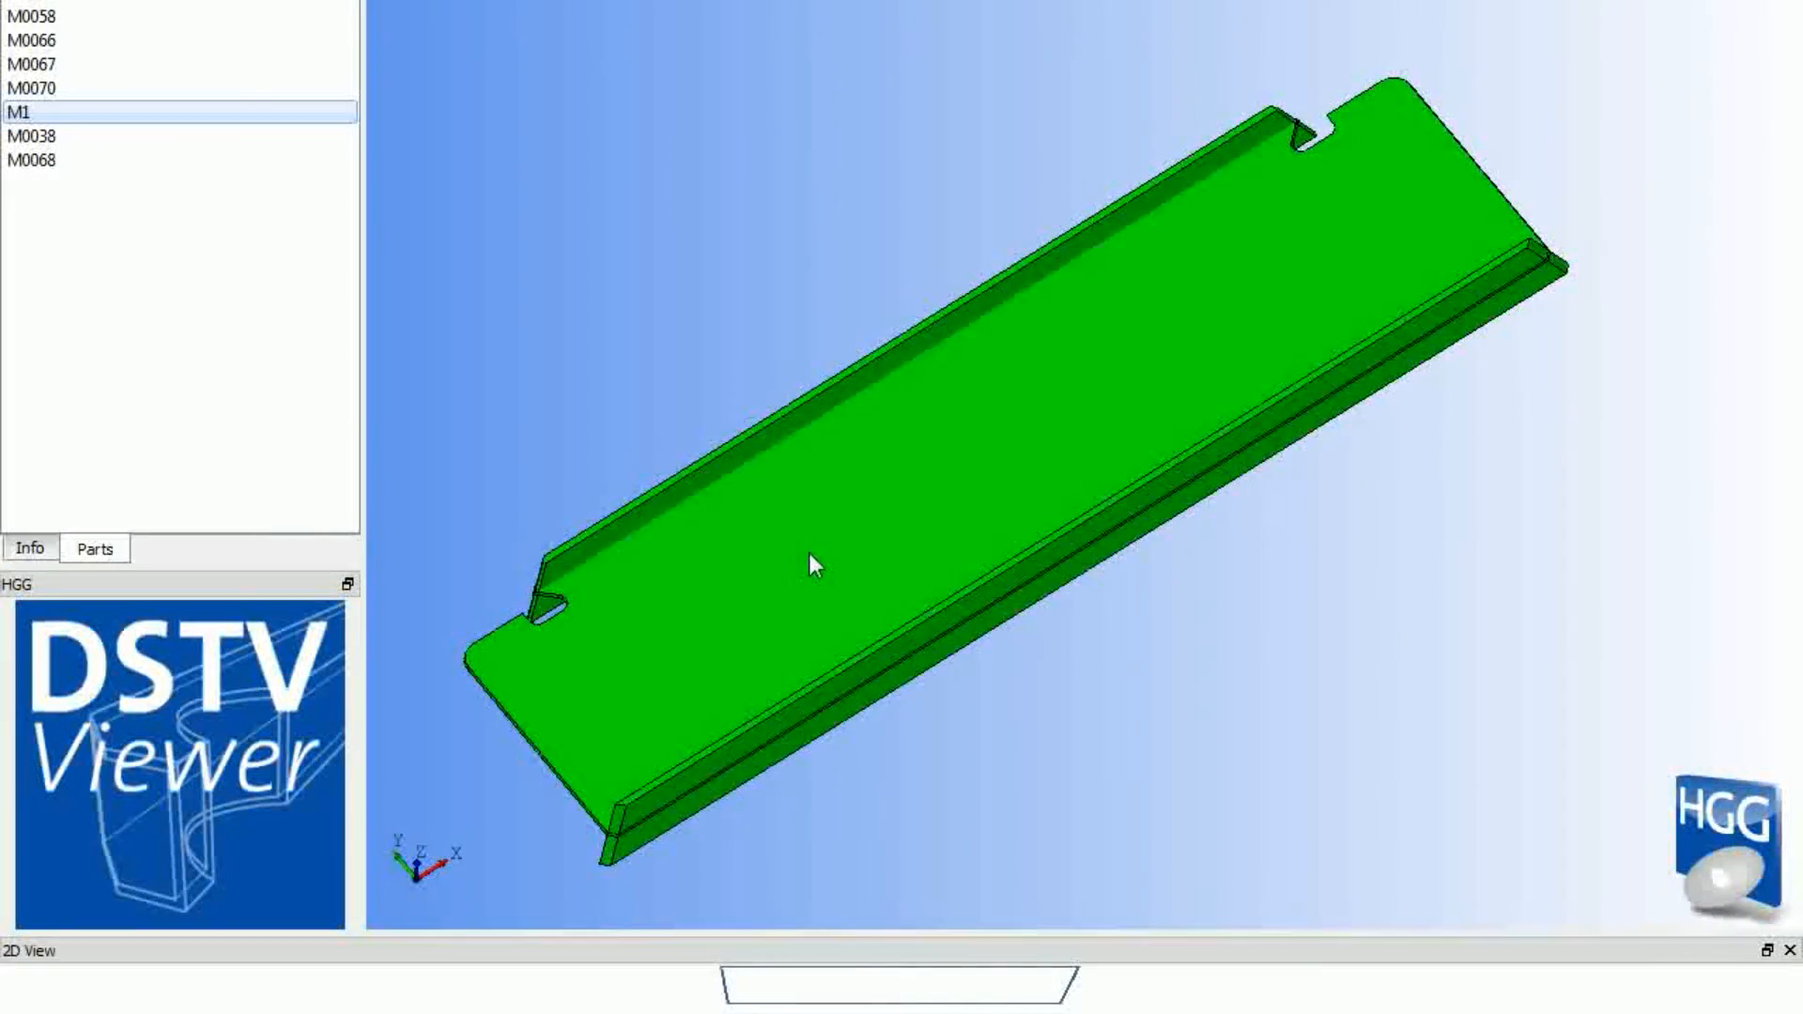
{"action": "left_click", "coordinate": [29, 137]}
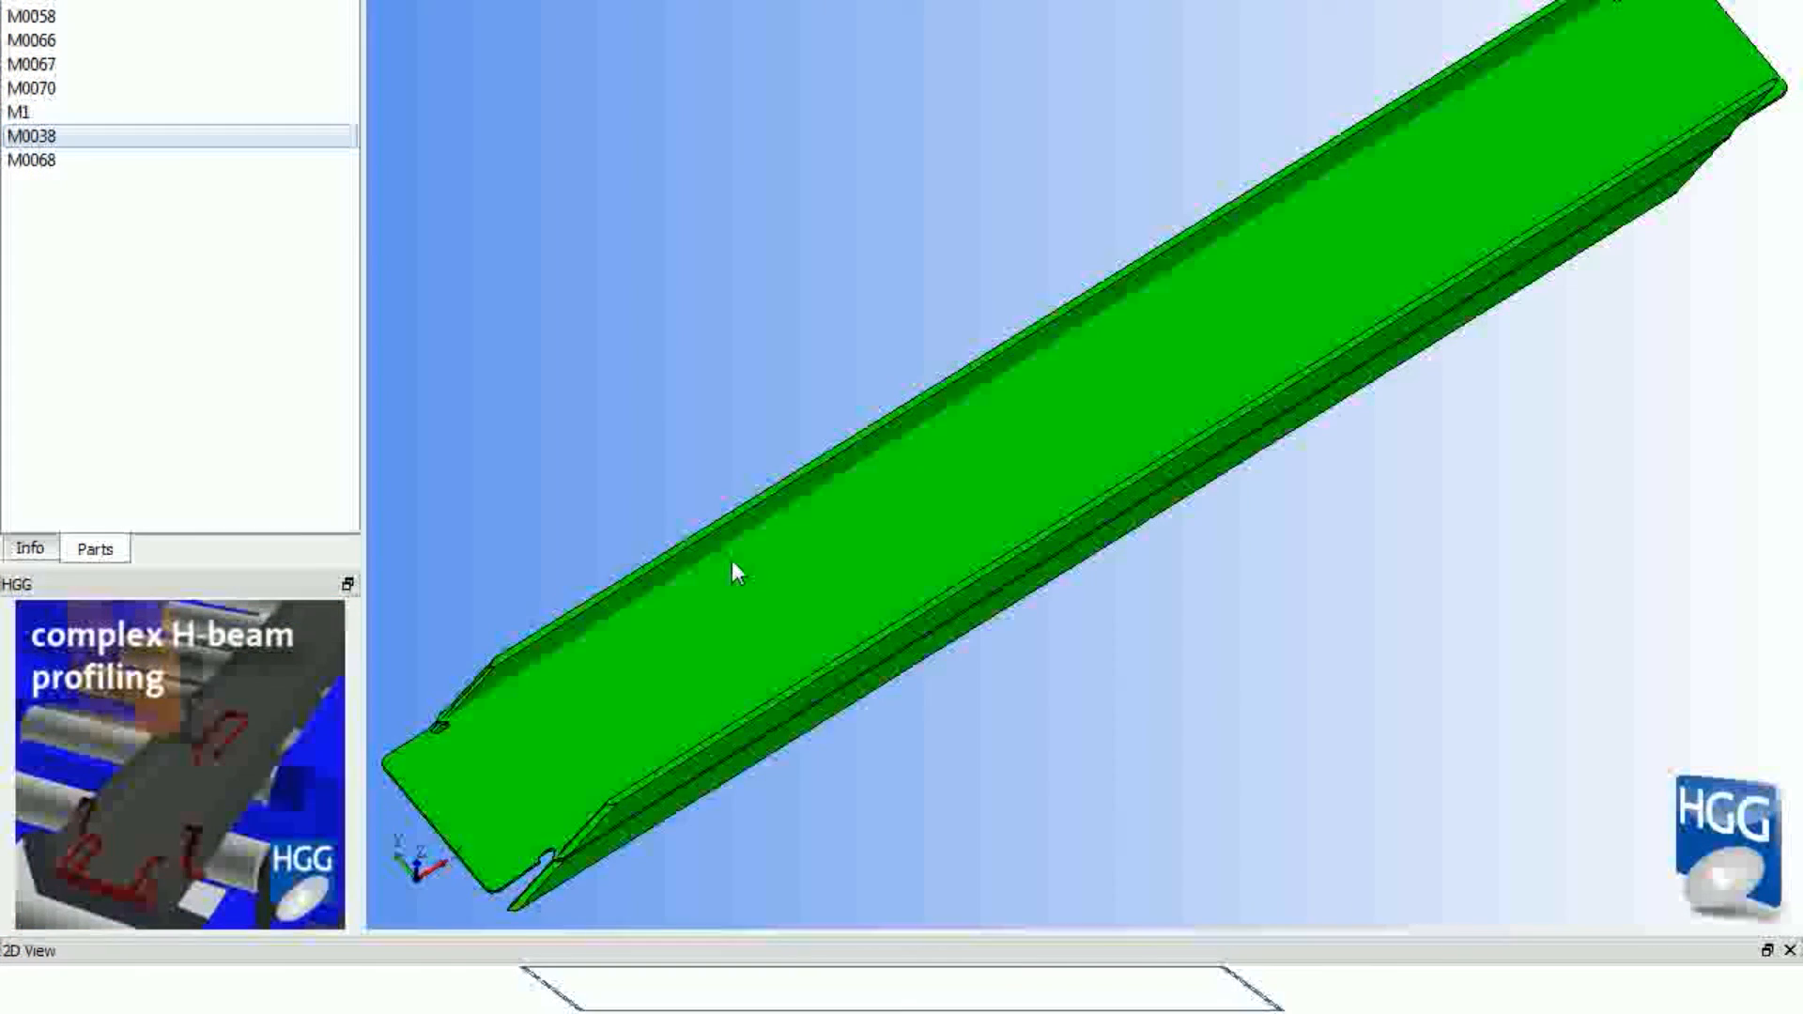
{"action": "scroll", "coordinate": [742, 554], "scroll_direction": "up", "scroll_amount": 3}
{"action": "scroll", "coordinate": [766, 554], "scroll_direction": "down", "scroll_amount": 5}
{"action": "middle_click_drag", "start_coordinate": [645, 612], "coordinate": [601, 575]}
{"action": "scroll", "coordinate": [627, 583], "scroll_direction": "up", "scroll_amount": 4}
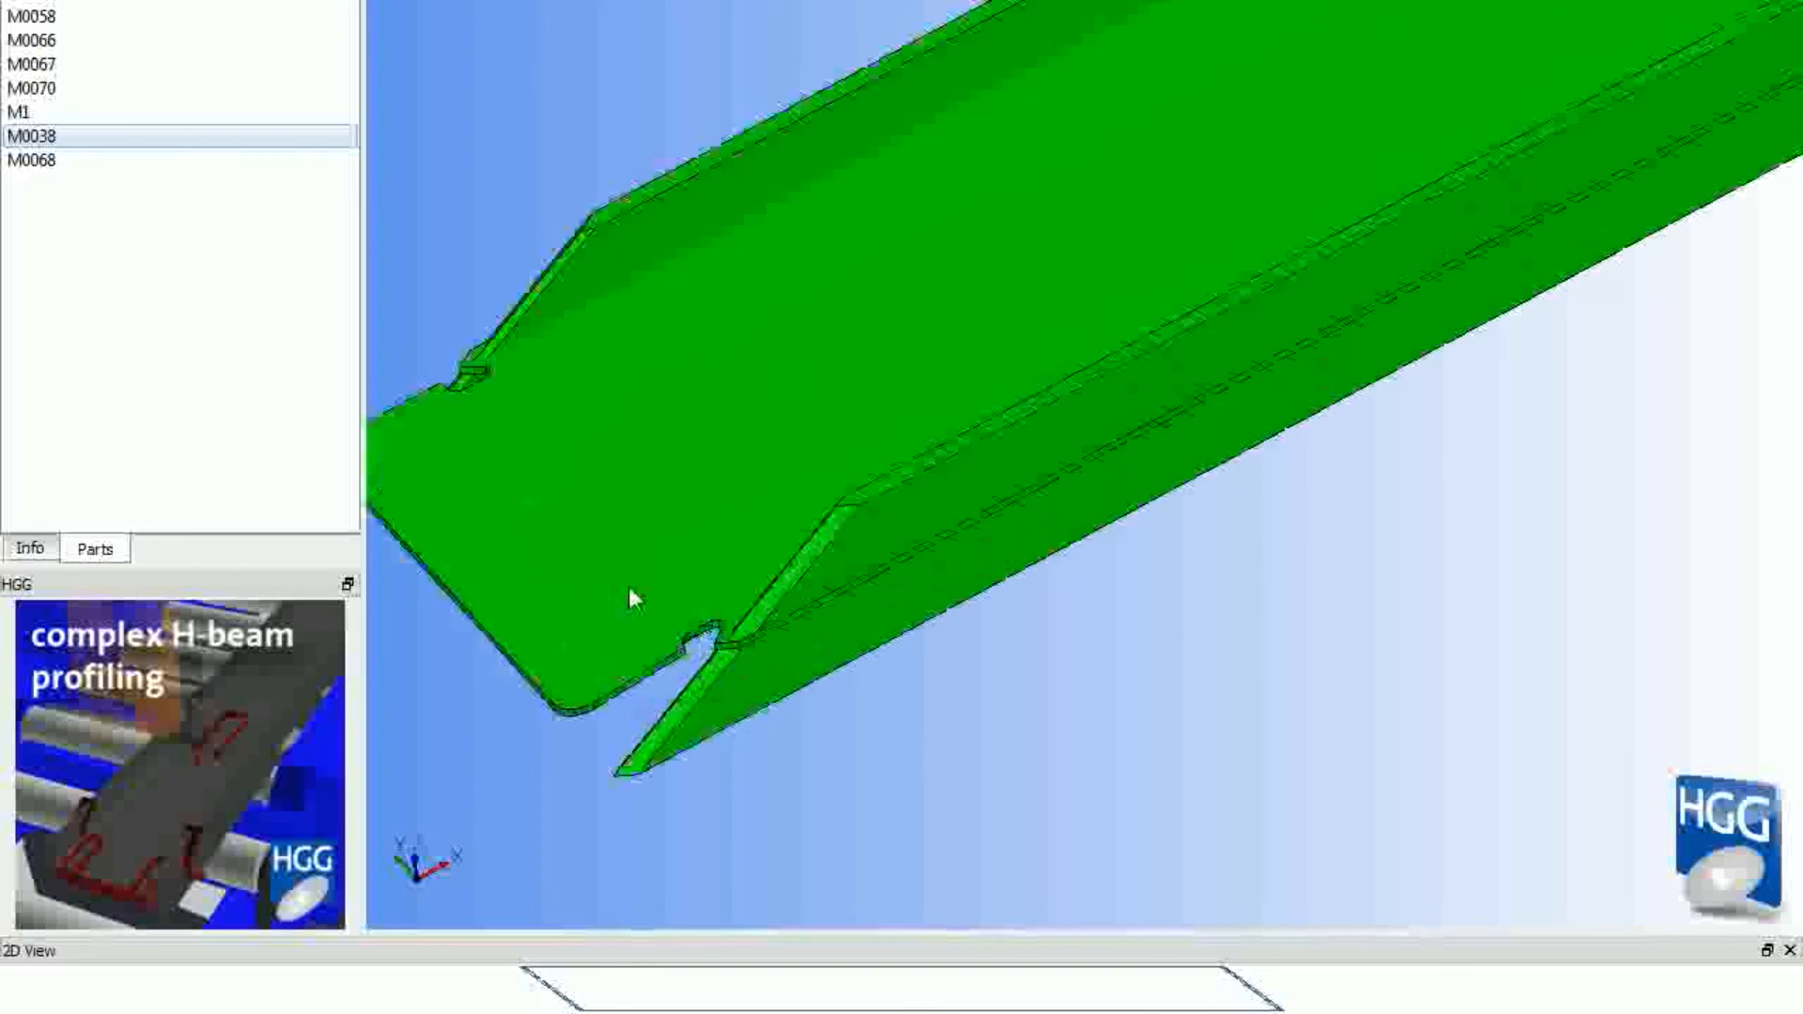
{"action": "left_click", "coordinate": [55, 158]}
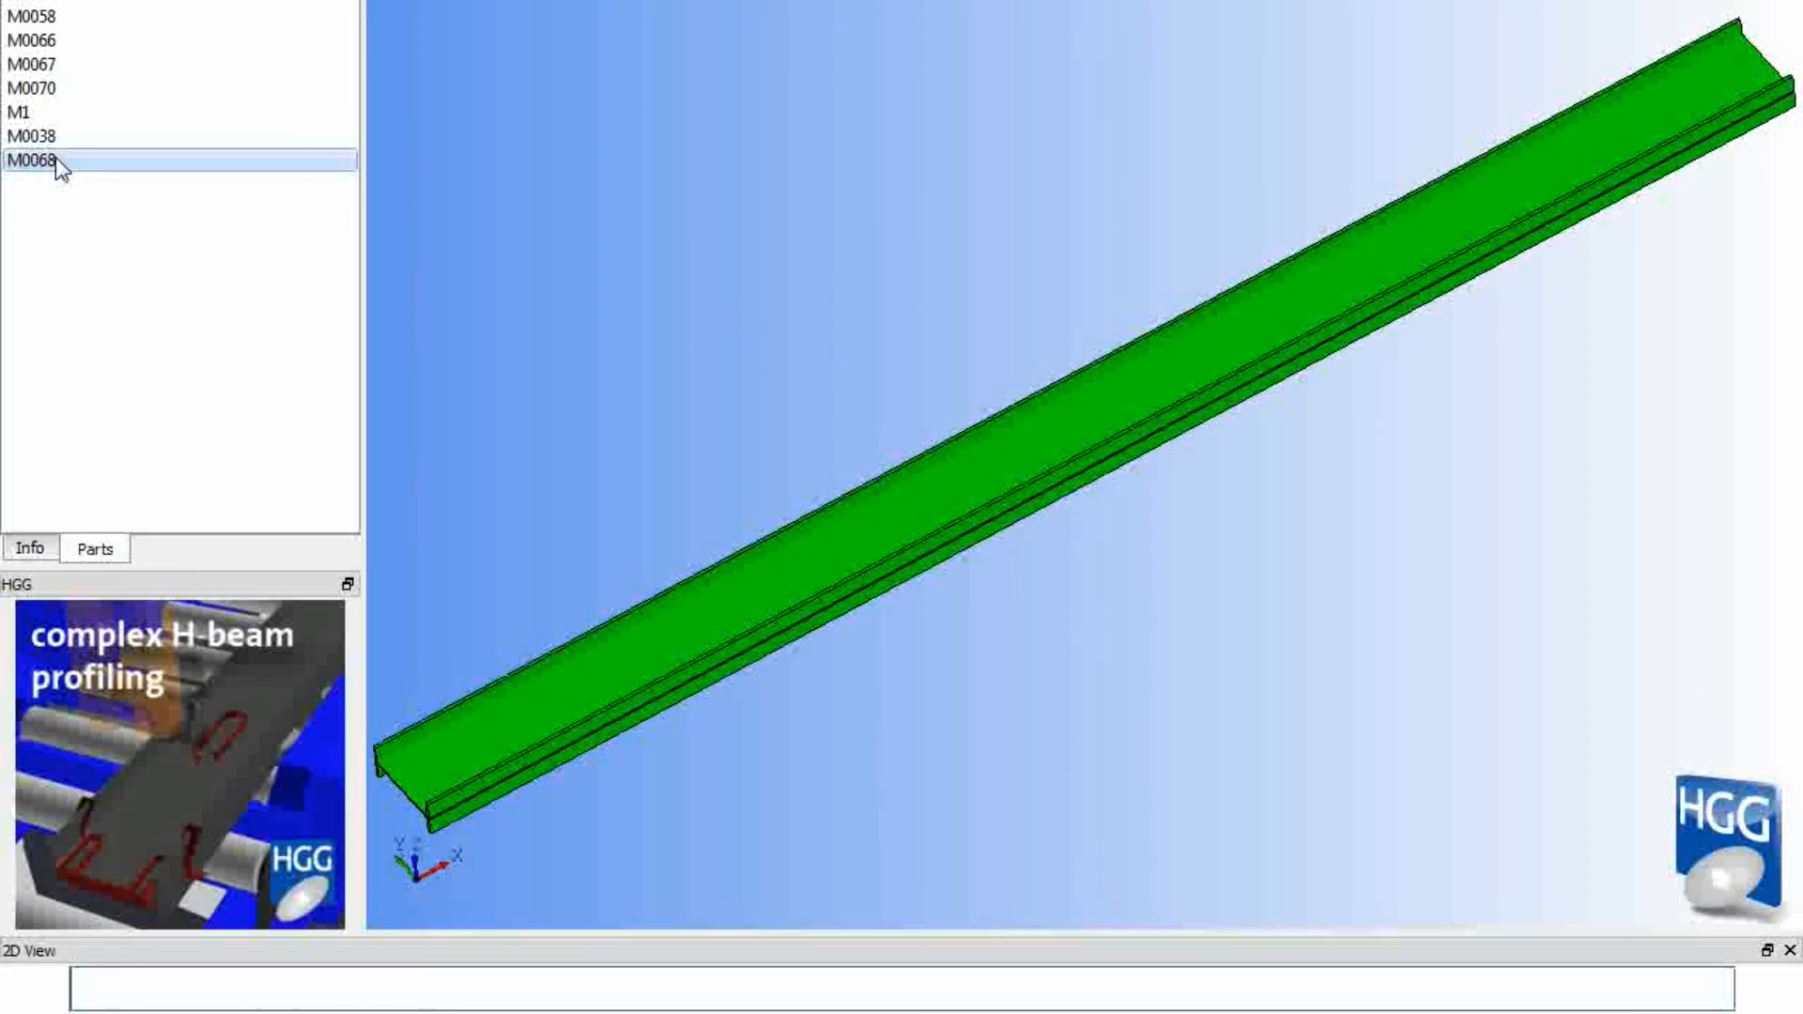
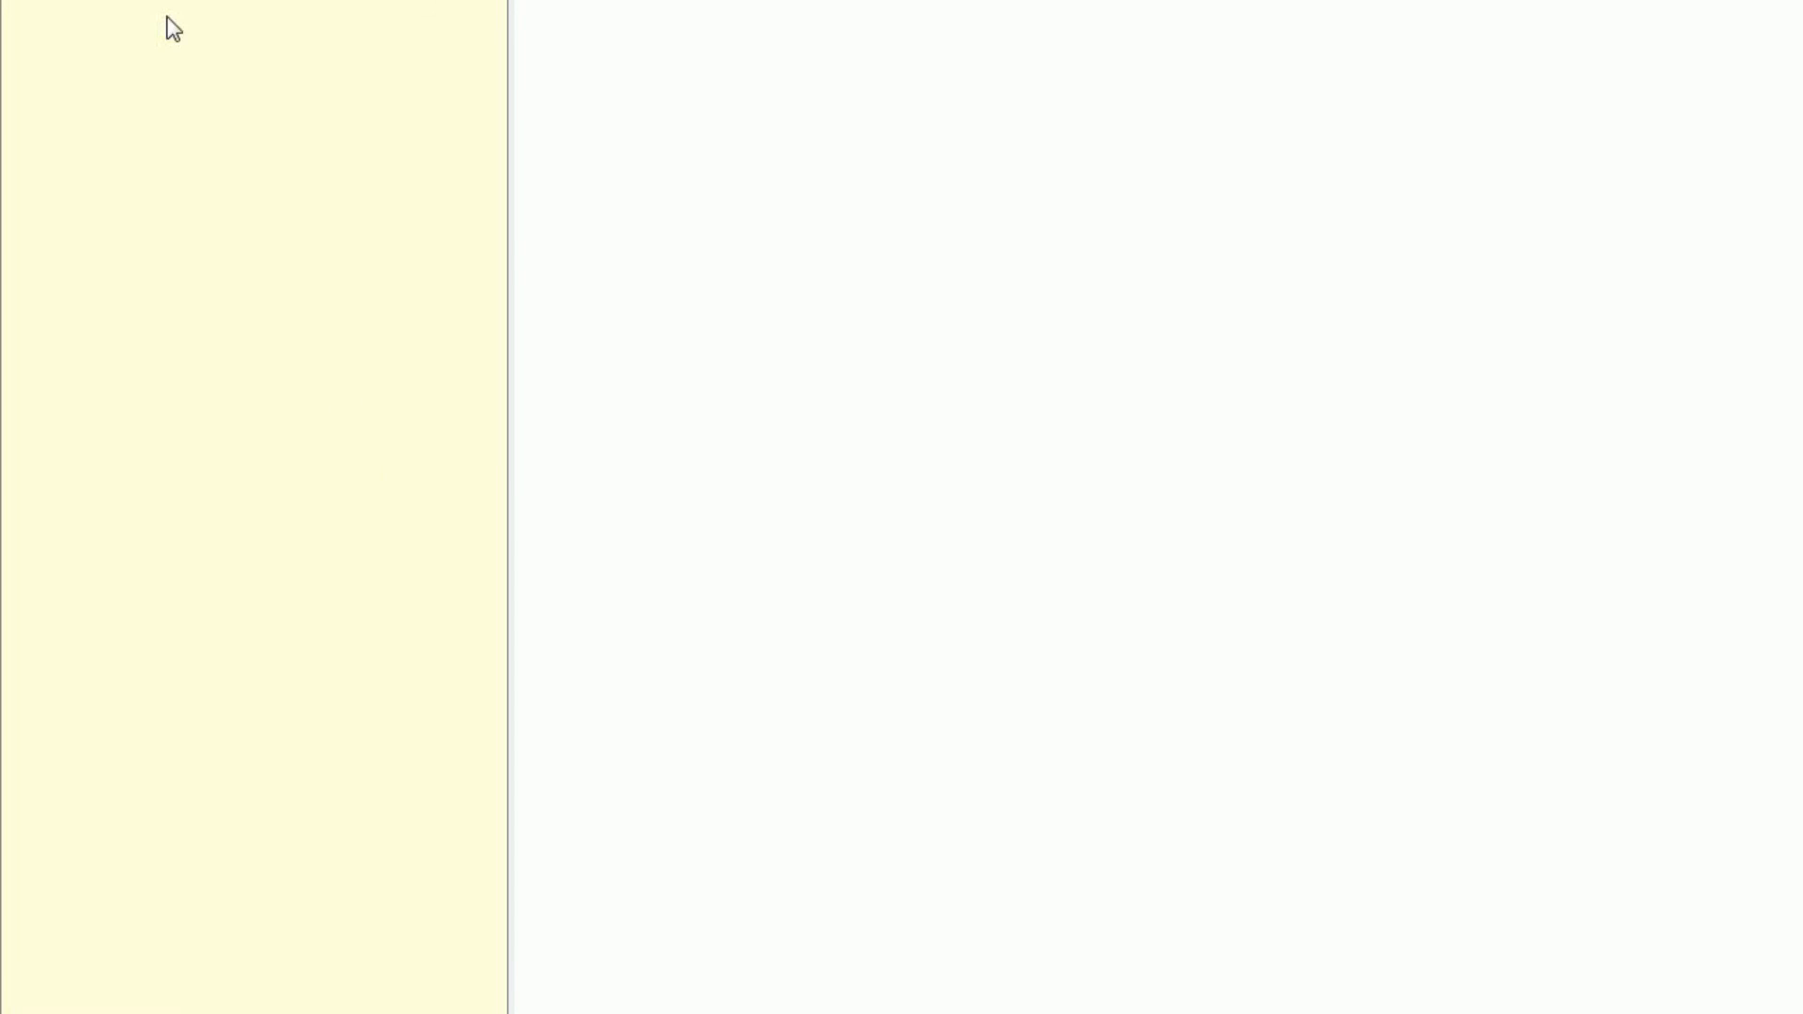
Switch to ProCAM and import all NC files from the DSTV_Profiles folder of the HGG Beam Test Model.
{"action": "key", "text": "alt+f"}
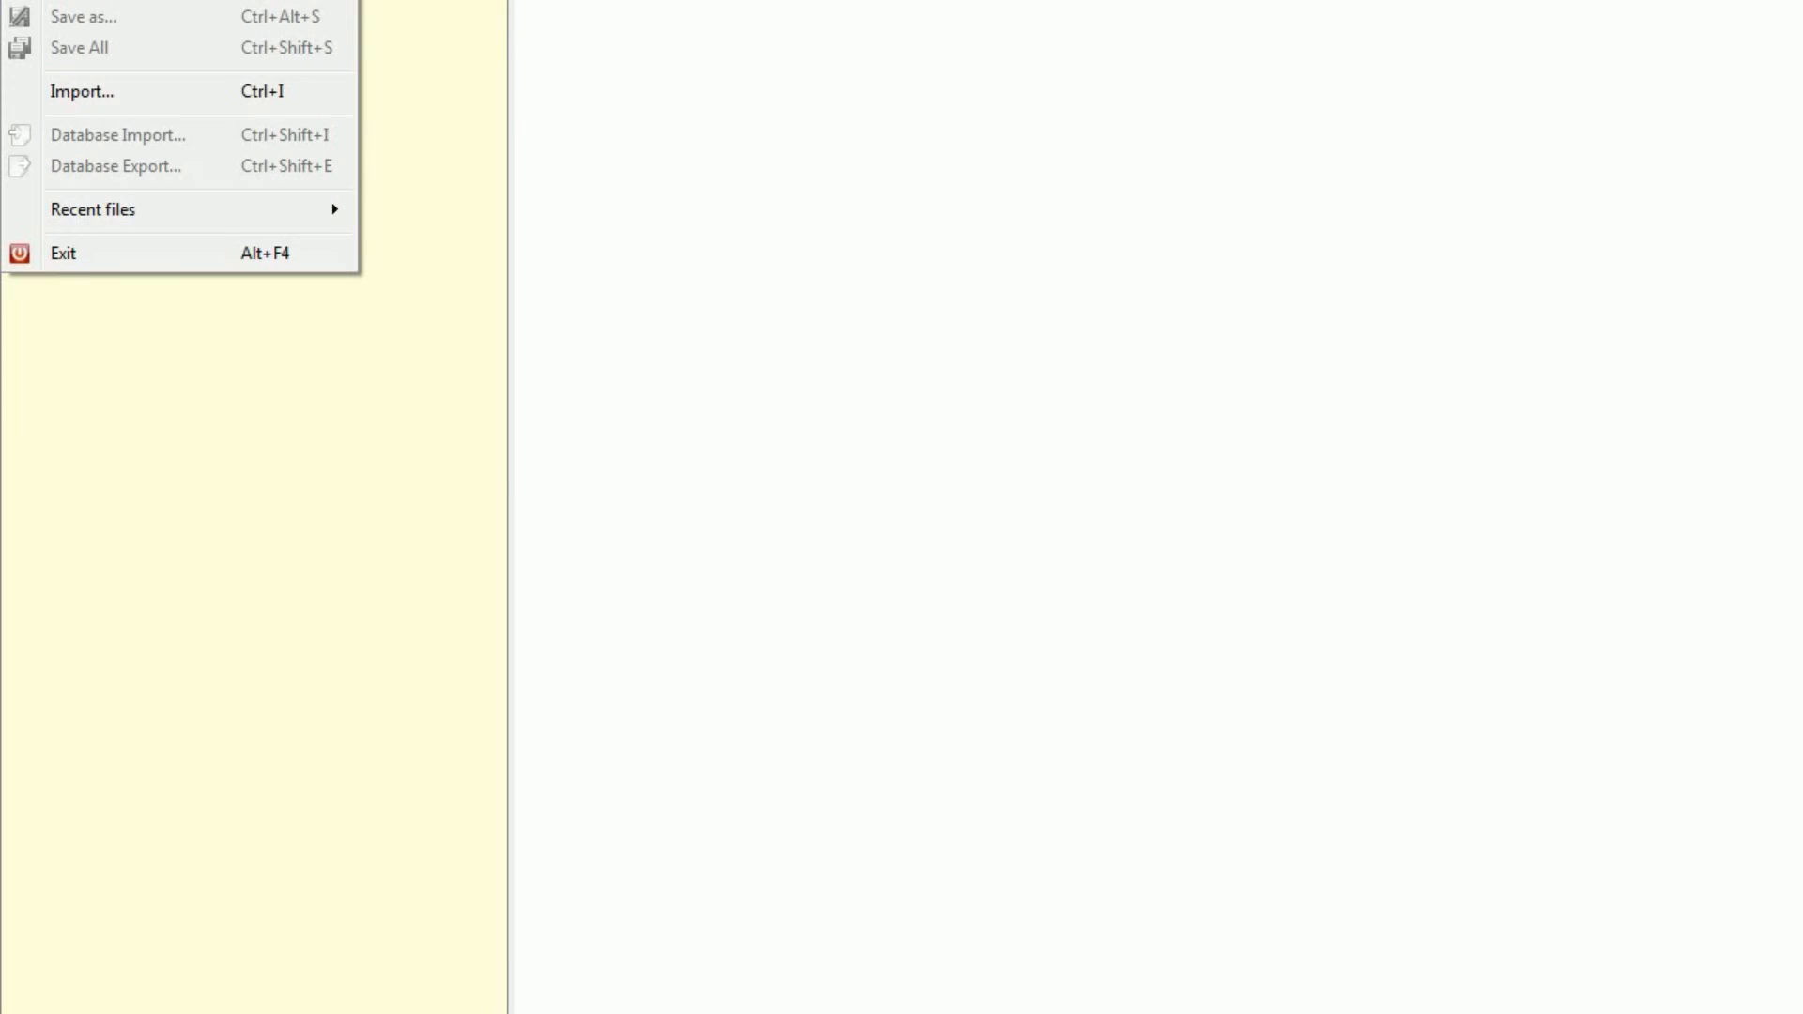
{"action": "left_click", "coordinate": [114, 94]}
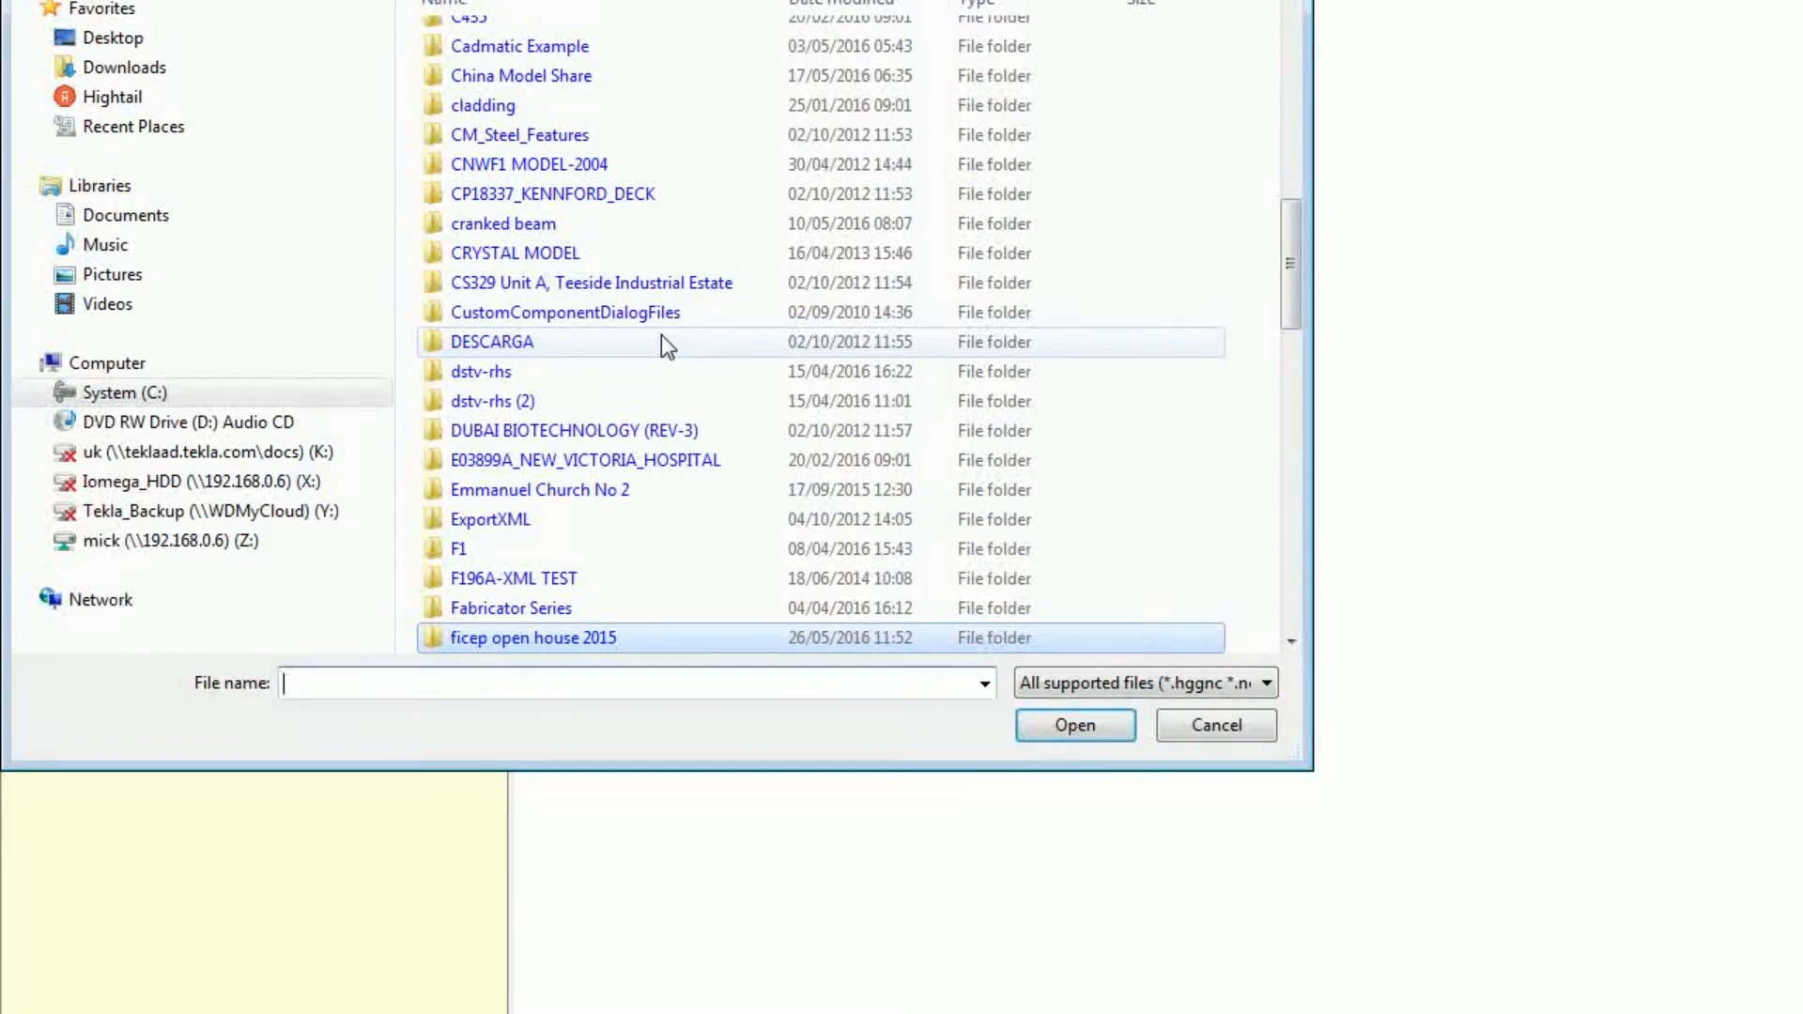
{"action": "left_click", "coordinate": [665, 342]}
{"action": "scroll", "coordinate": [664, 346], "scroll_direction": "up", "scroll_amount": 5}
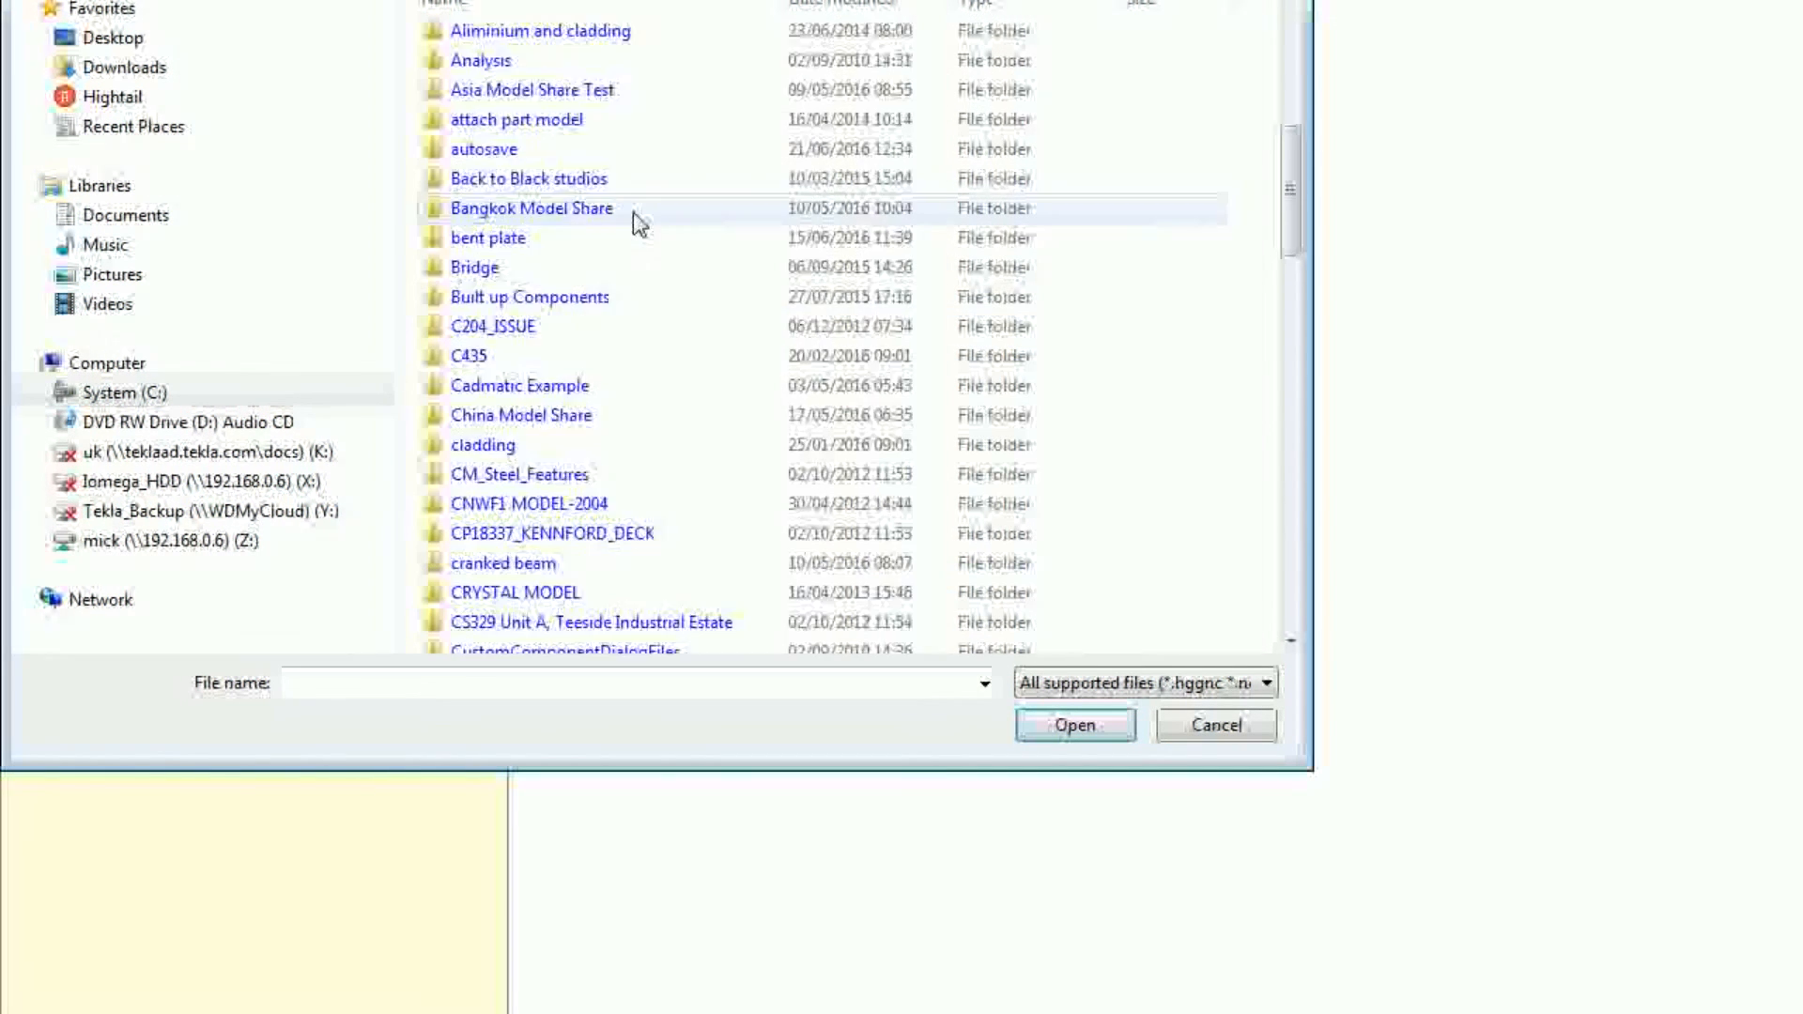
{"action": "scroll", "coordinate": [639, 235], "scroll_direction": "down", "scroll_amount": 4}
{"action": "scroll", "coordinate": [639, 246], "scroll_direction": "down", "scroll_amount": 7}
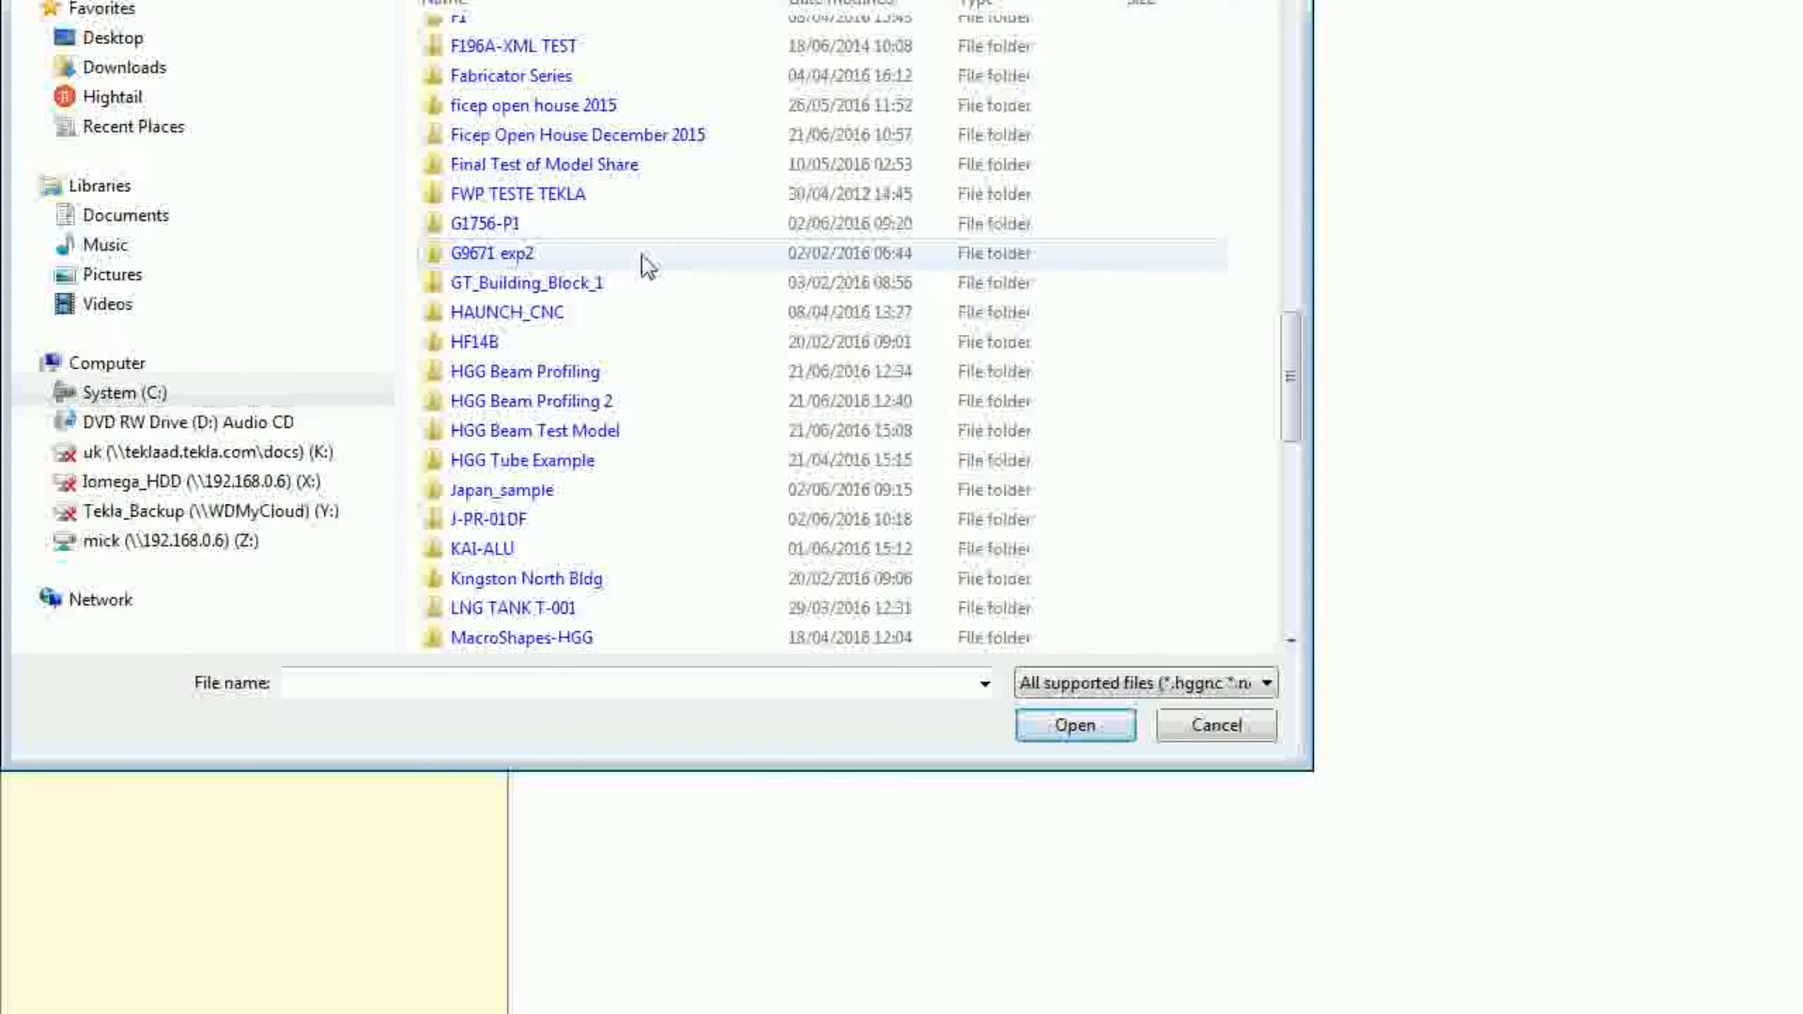
{"action": "double_click", "coordinate": [563, 434]}
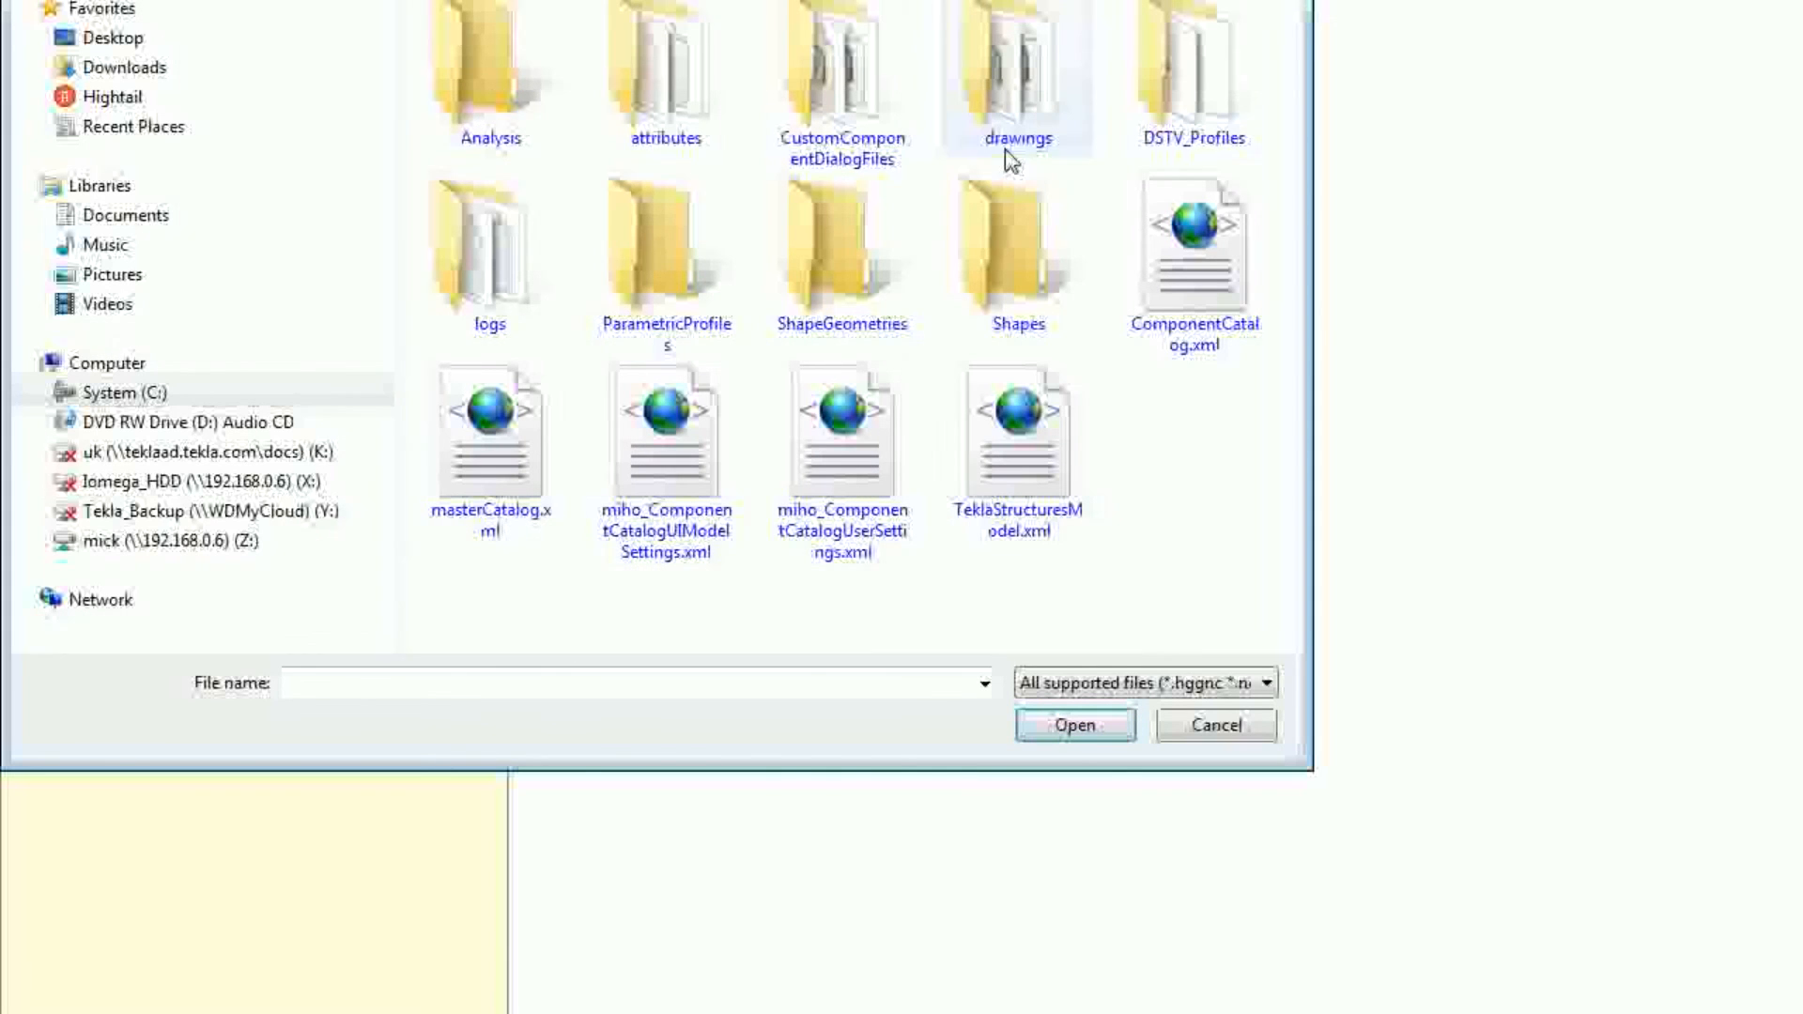
{"action": "double_click", "coordinate": [1185, 103]}
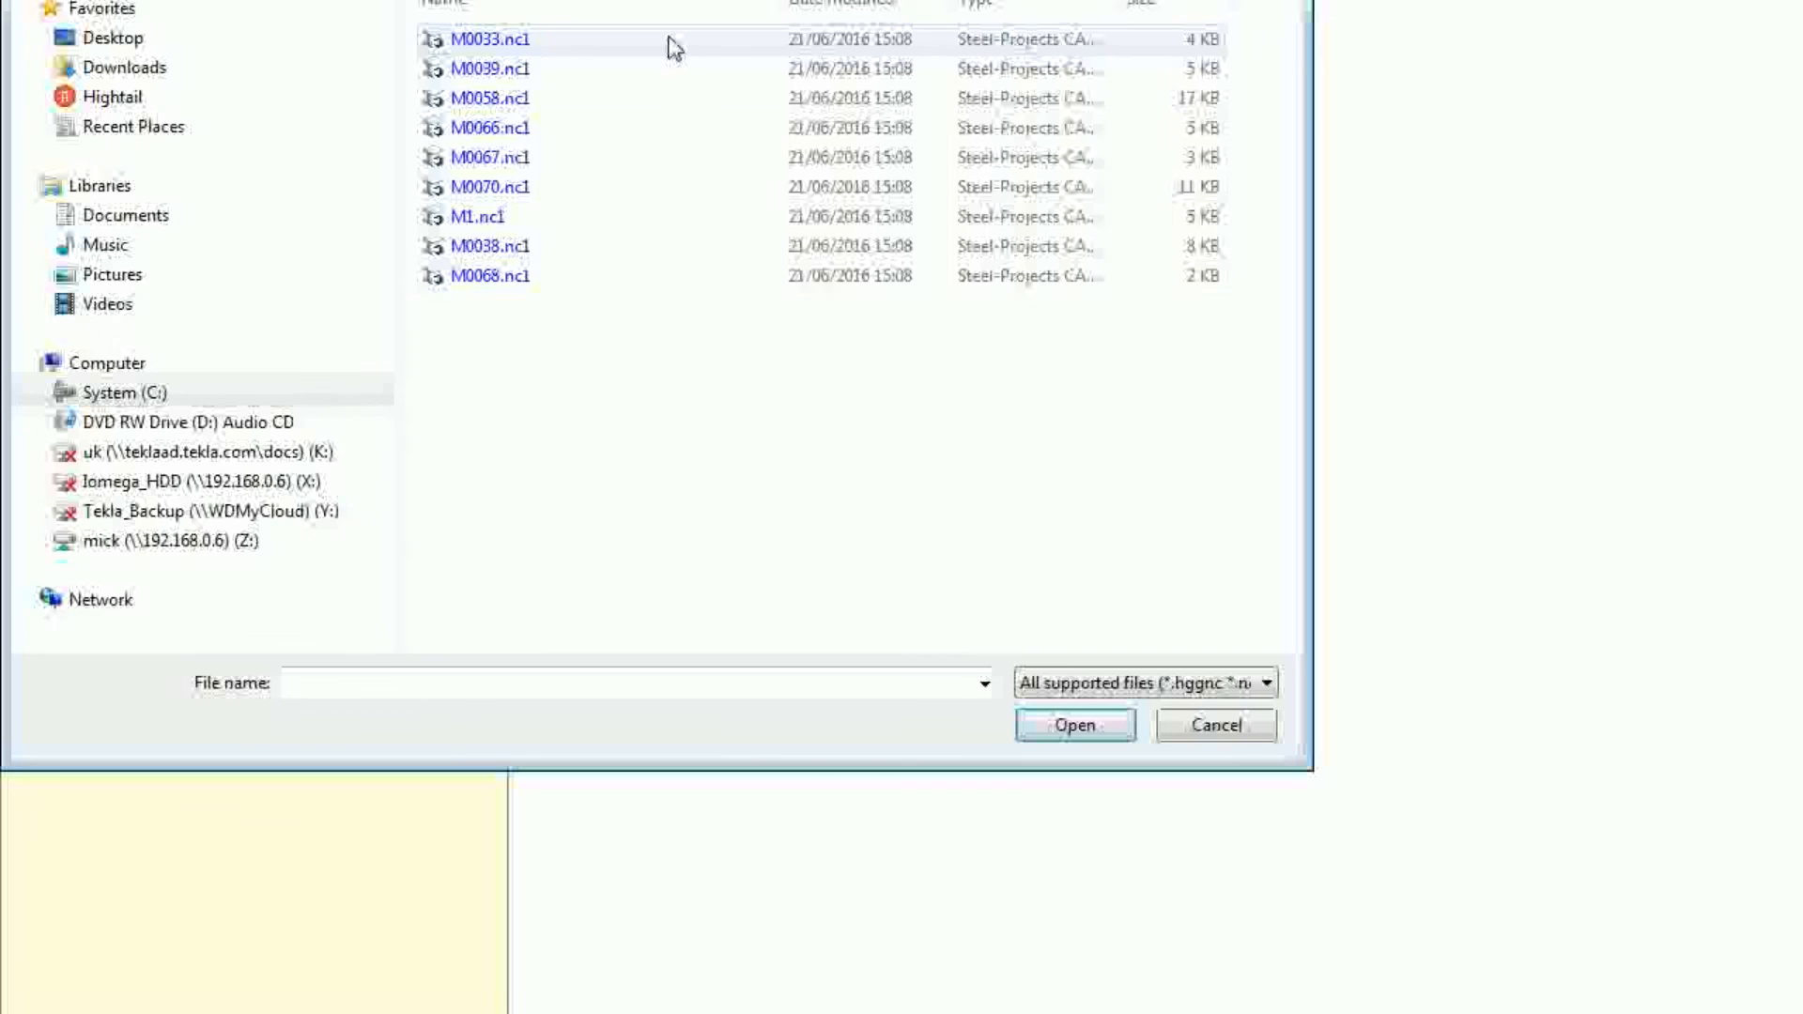
{"action": "key", "text": "ctrl+a"}
{"action": "left_click", "coordinate": [1080, 729]}
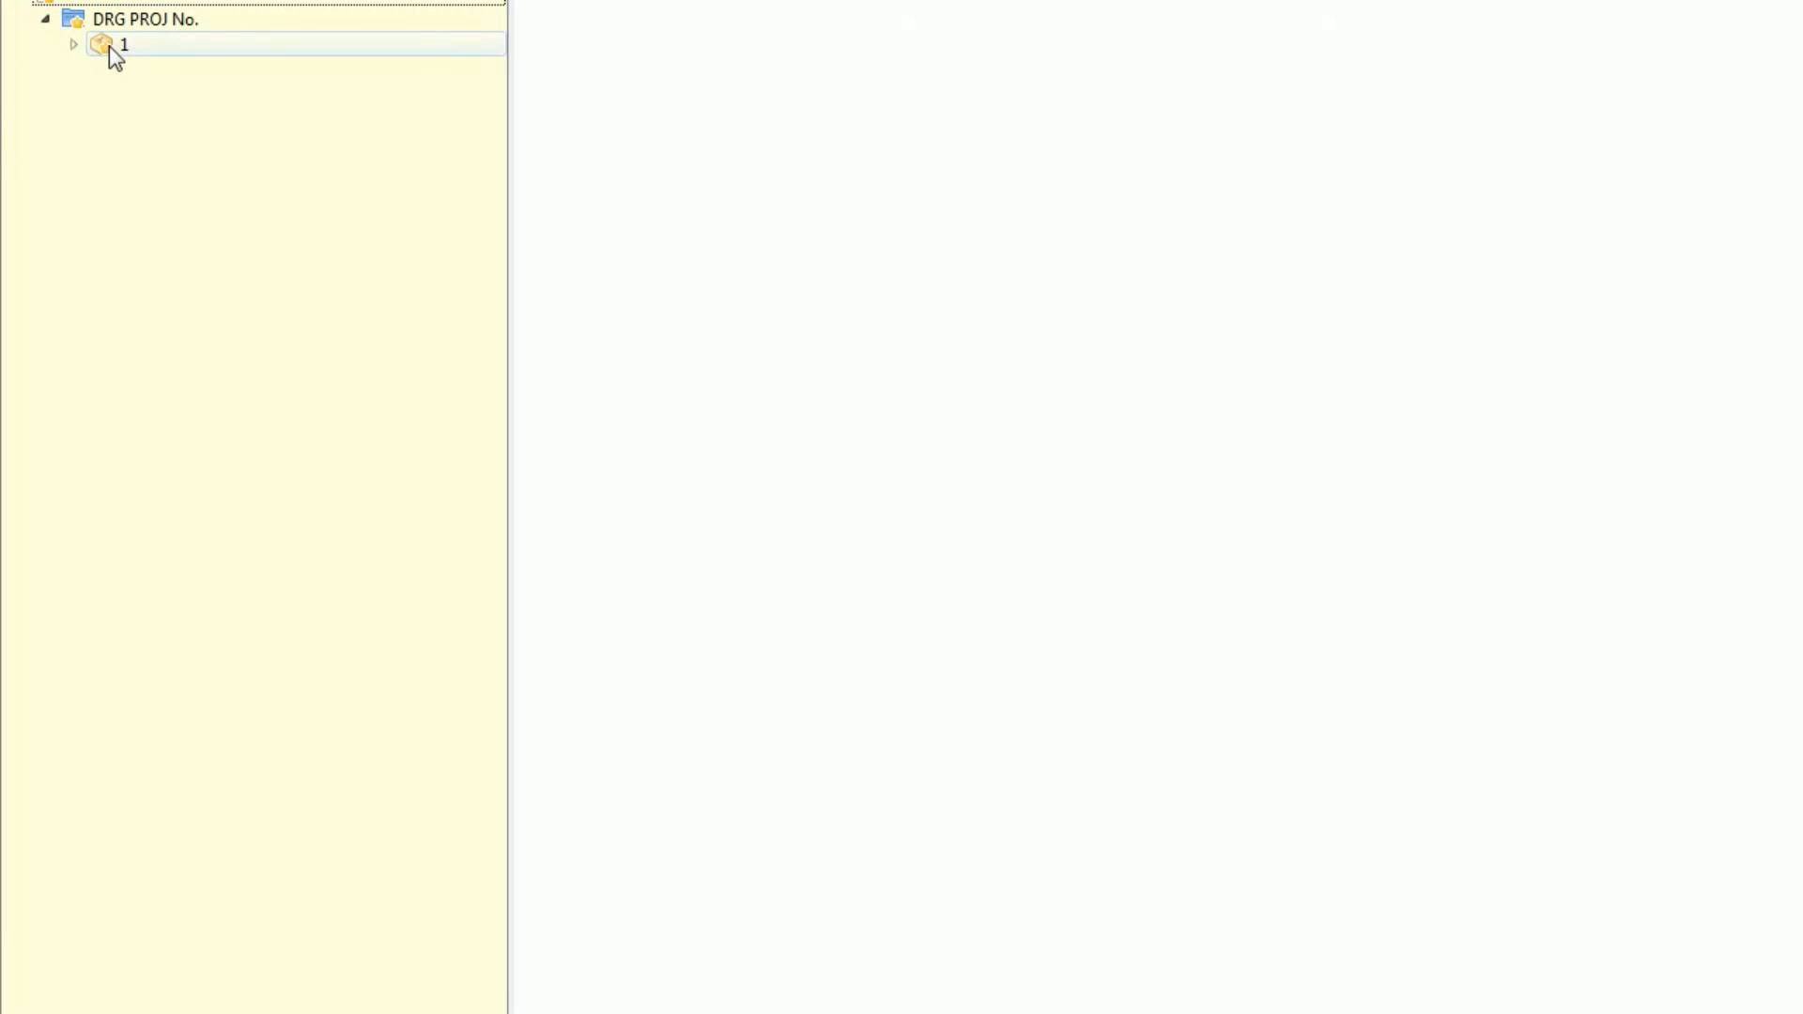
Expand the imported project to part M1, show it in the 3D (NC) view, and inspect it from several angles.
{"action": "left_click", "coordinate": [74, 44]}
{"action": "left_click", "coordinate": [101, 70]}
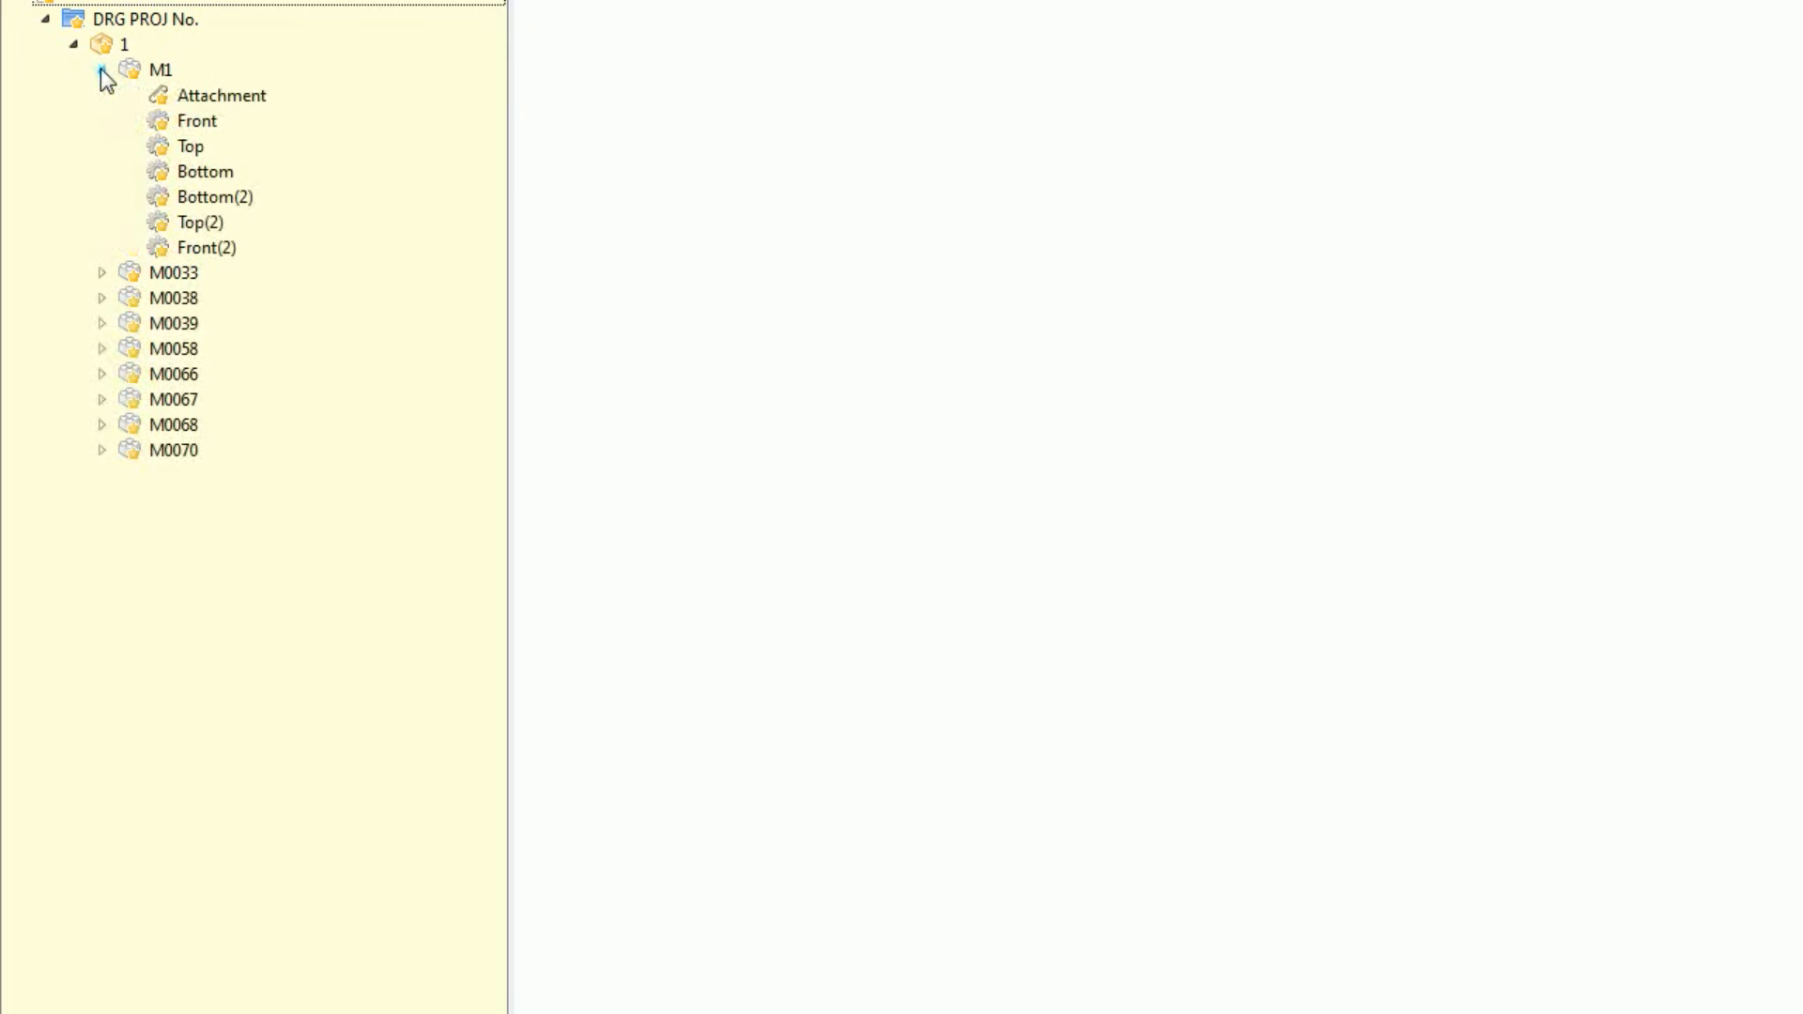
{"action": "right_click", "coordinate": [160, 71]}
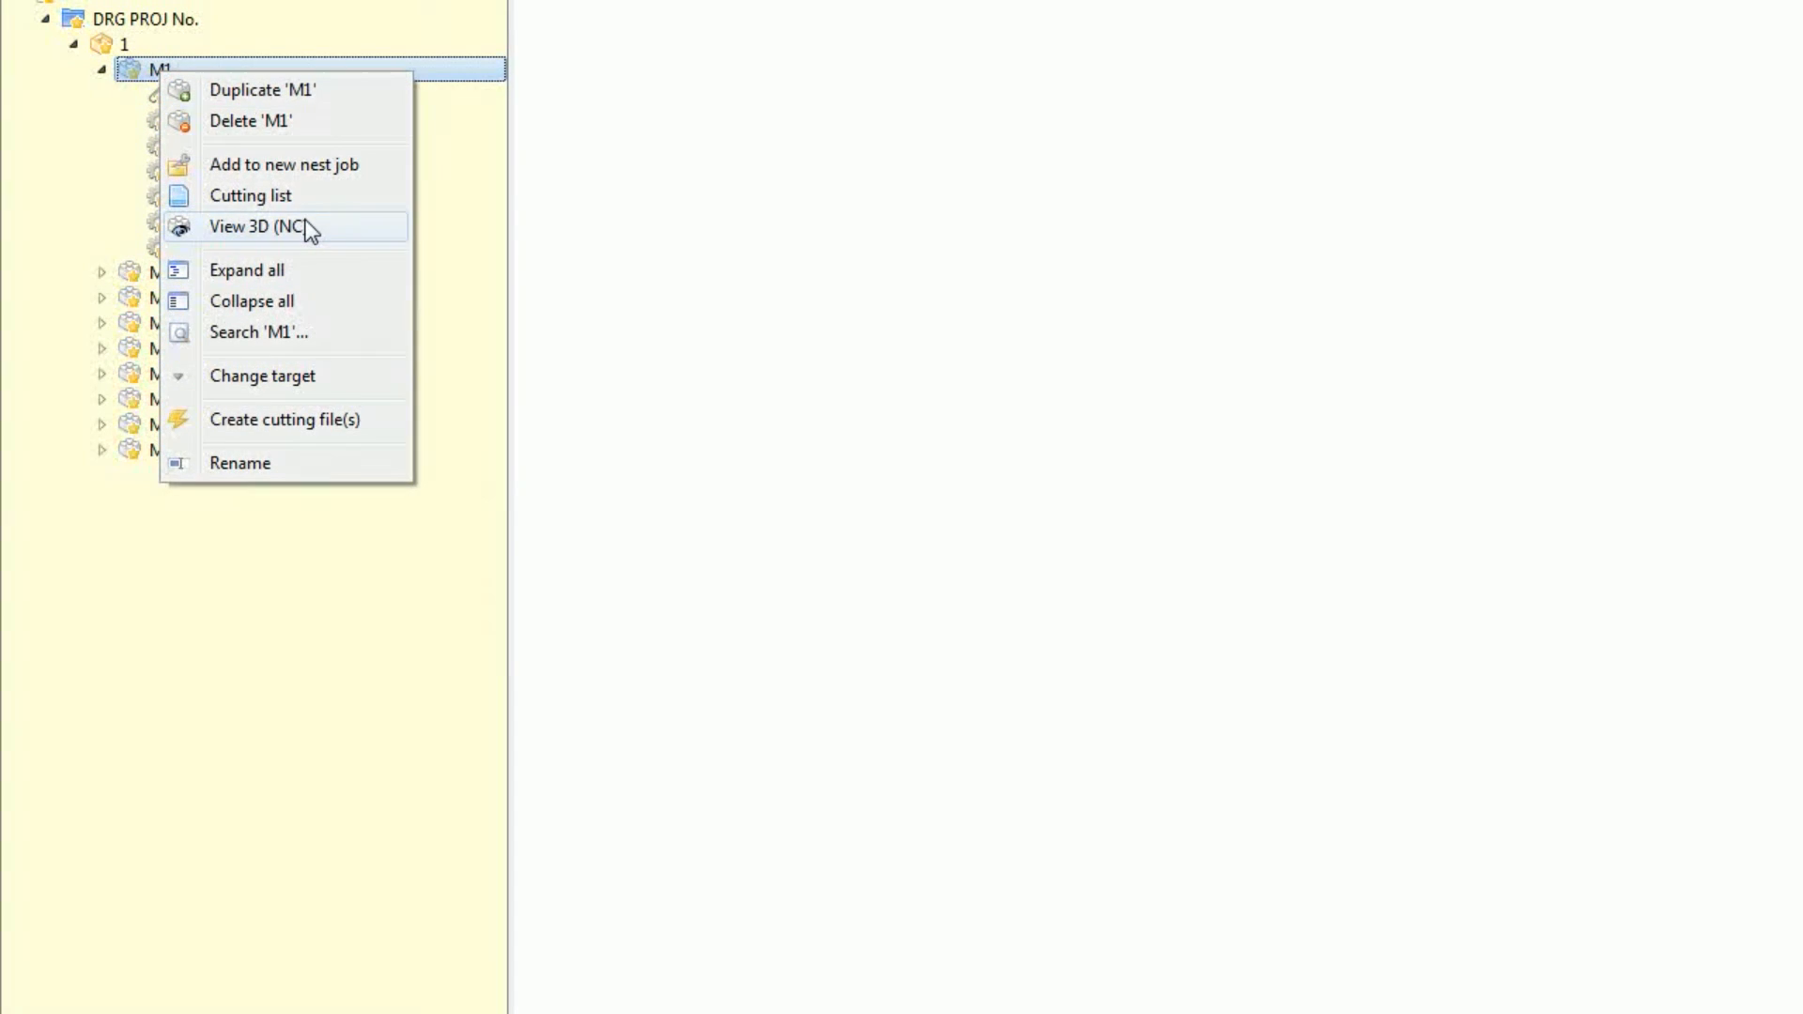
{"action": "left_click", "coordinate": [308, 228]}
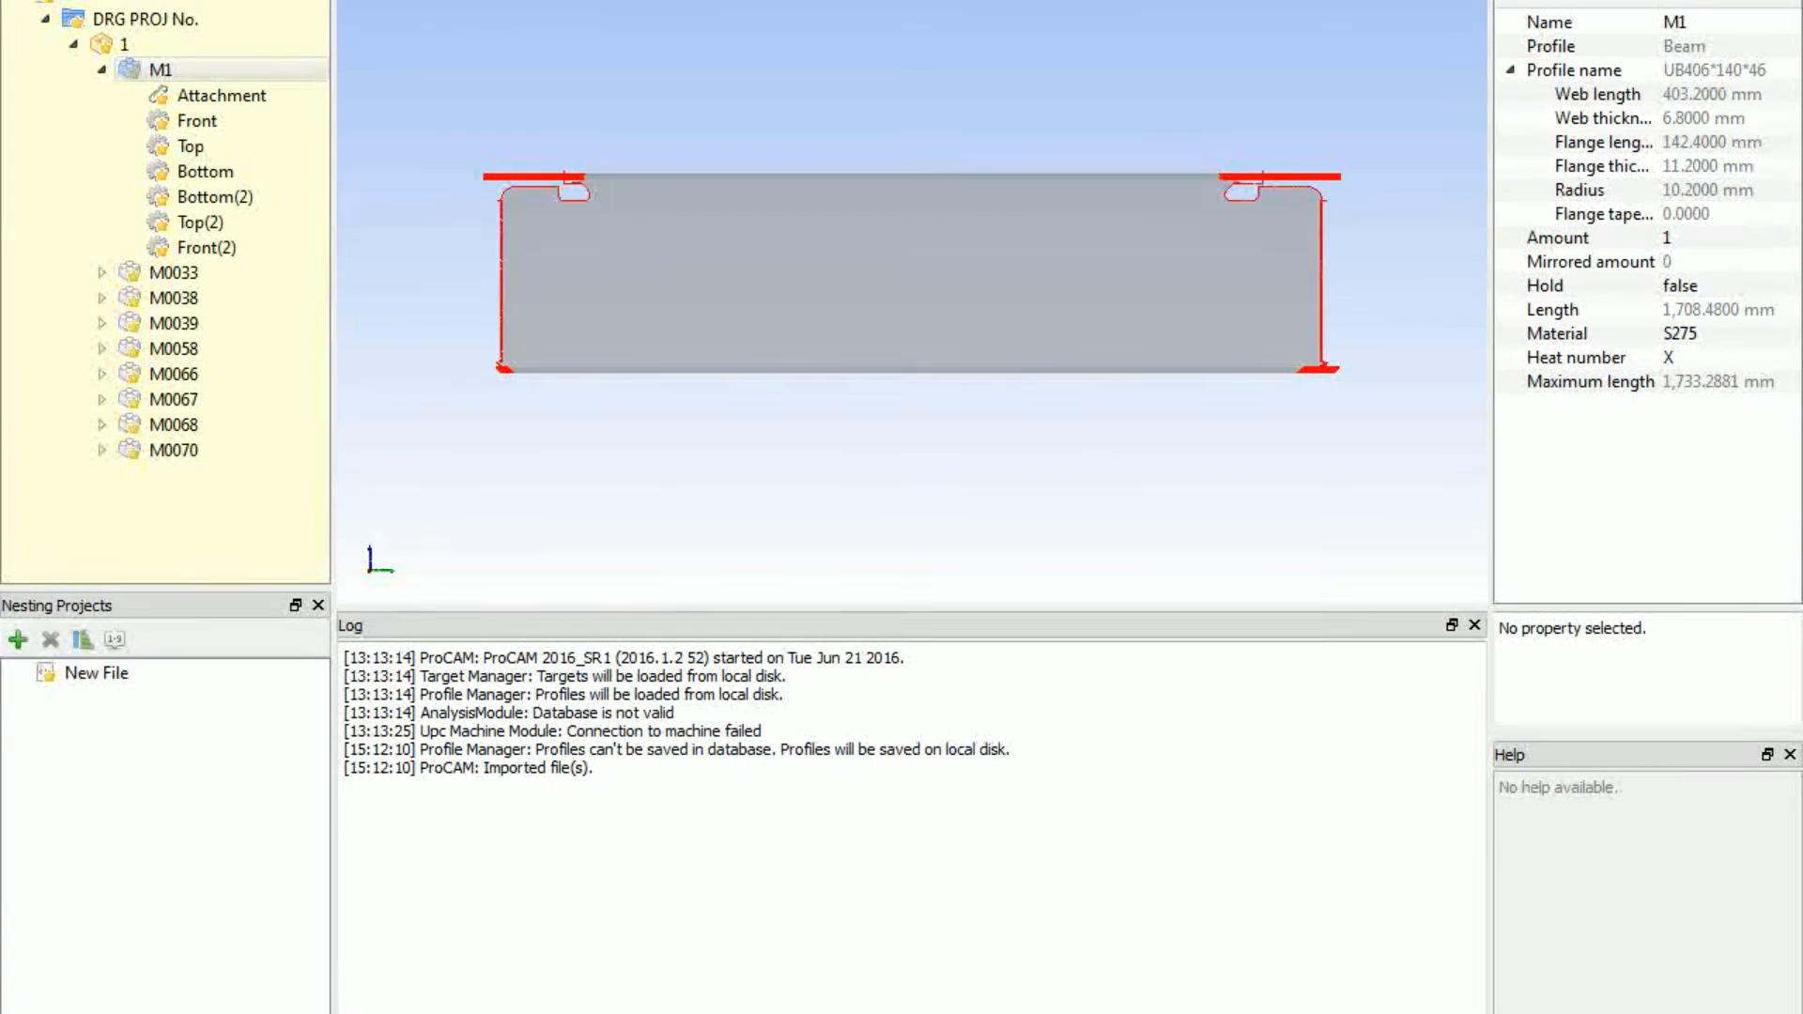
{"action": "middle_click_drag", "start_coordinate": [611, 258], "coordinate": [761, 342]}
{"action": "scroll", "coordinate": [802, 306], "scroll_direction": "up", "scroll_amount": 3}
{"action": "scroll", "coordinate": [802, 306], "scroll_direction": "down", "scroll_amount": 3}
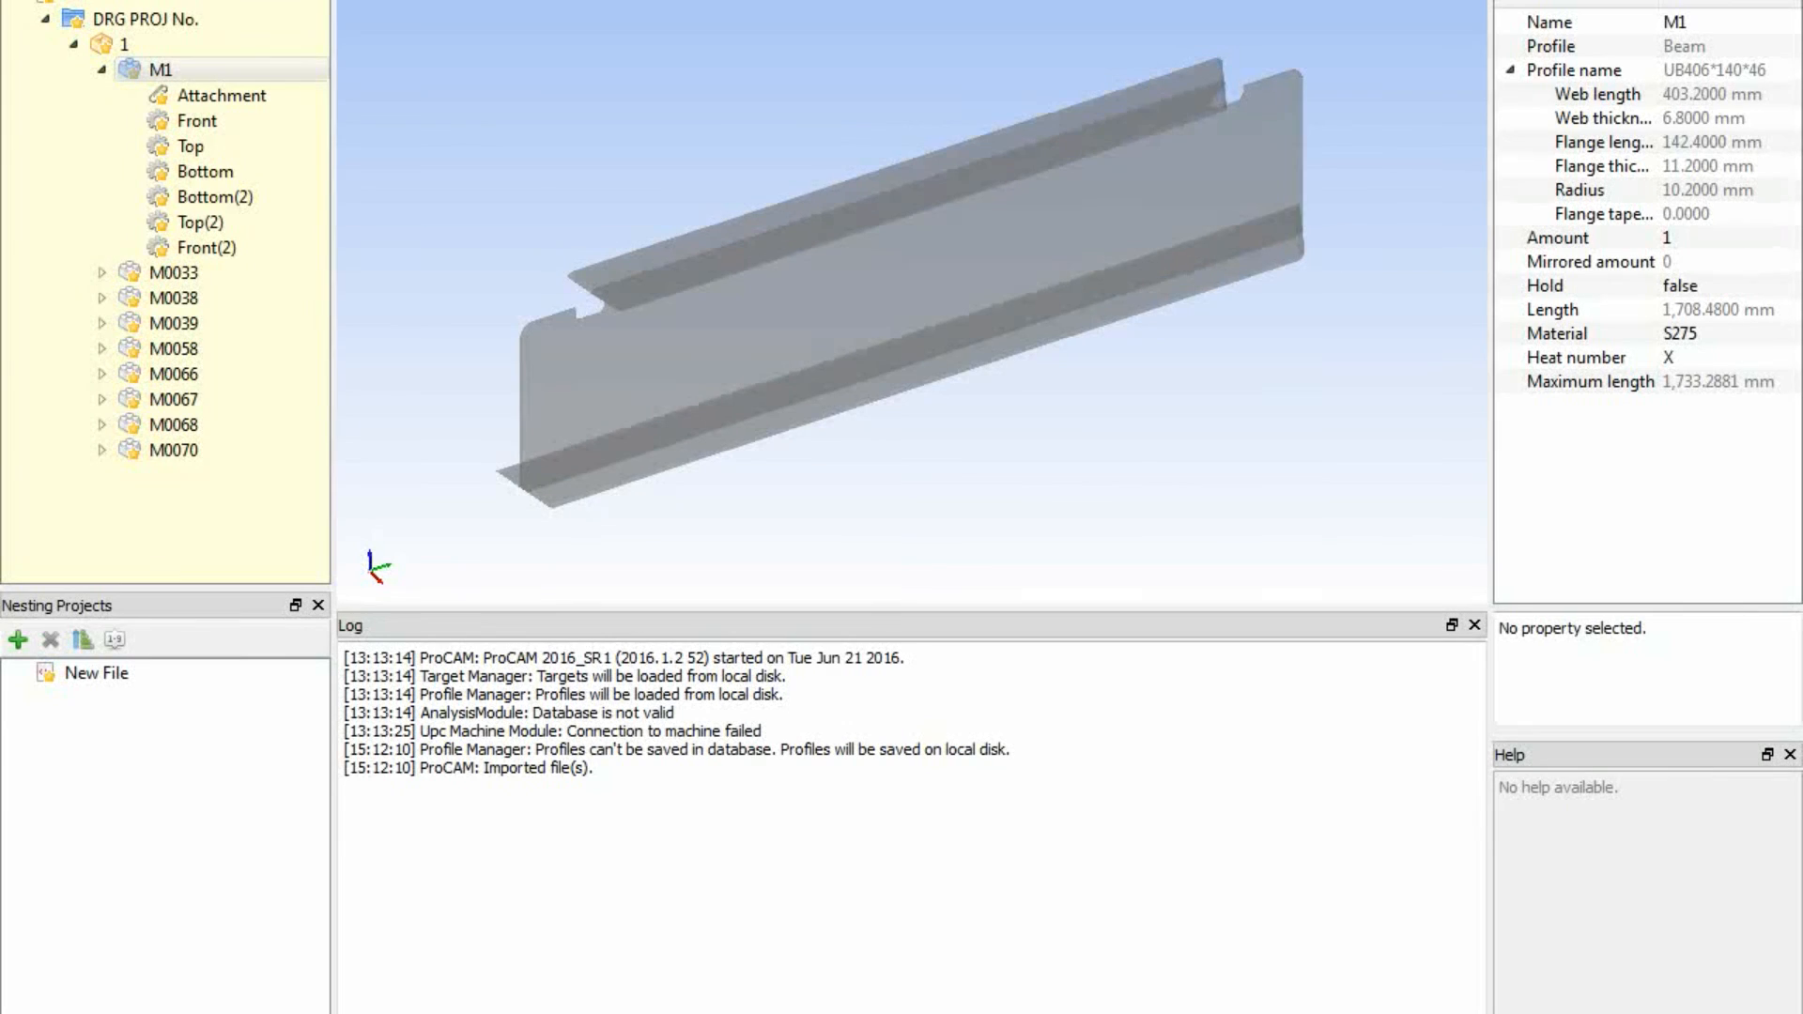
{"action": "middle_click_drag", "start_coordinate": [792, 398], "coordinate": [764, 285]}
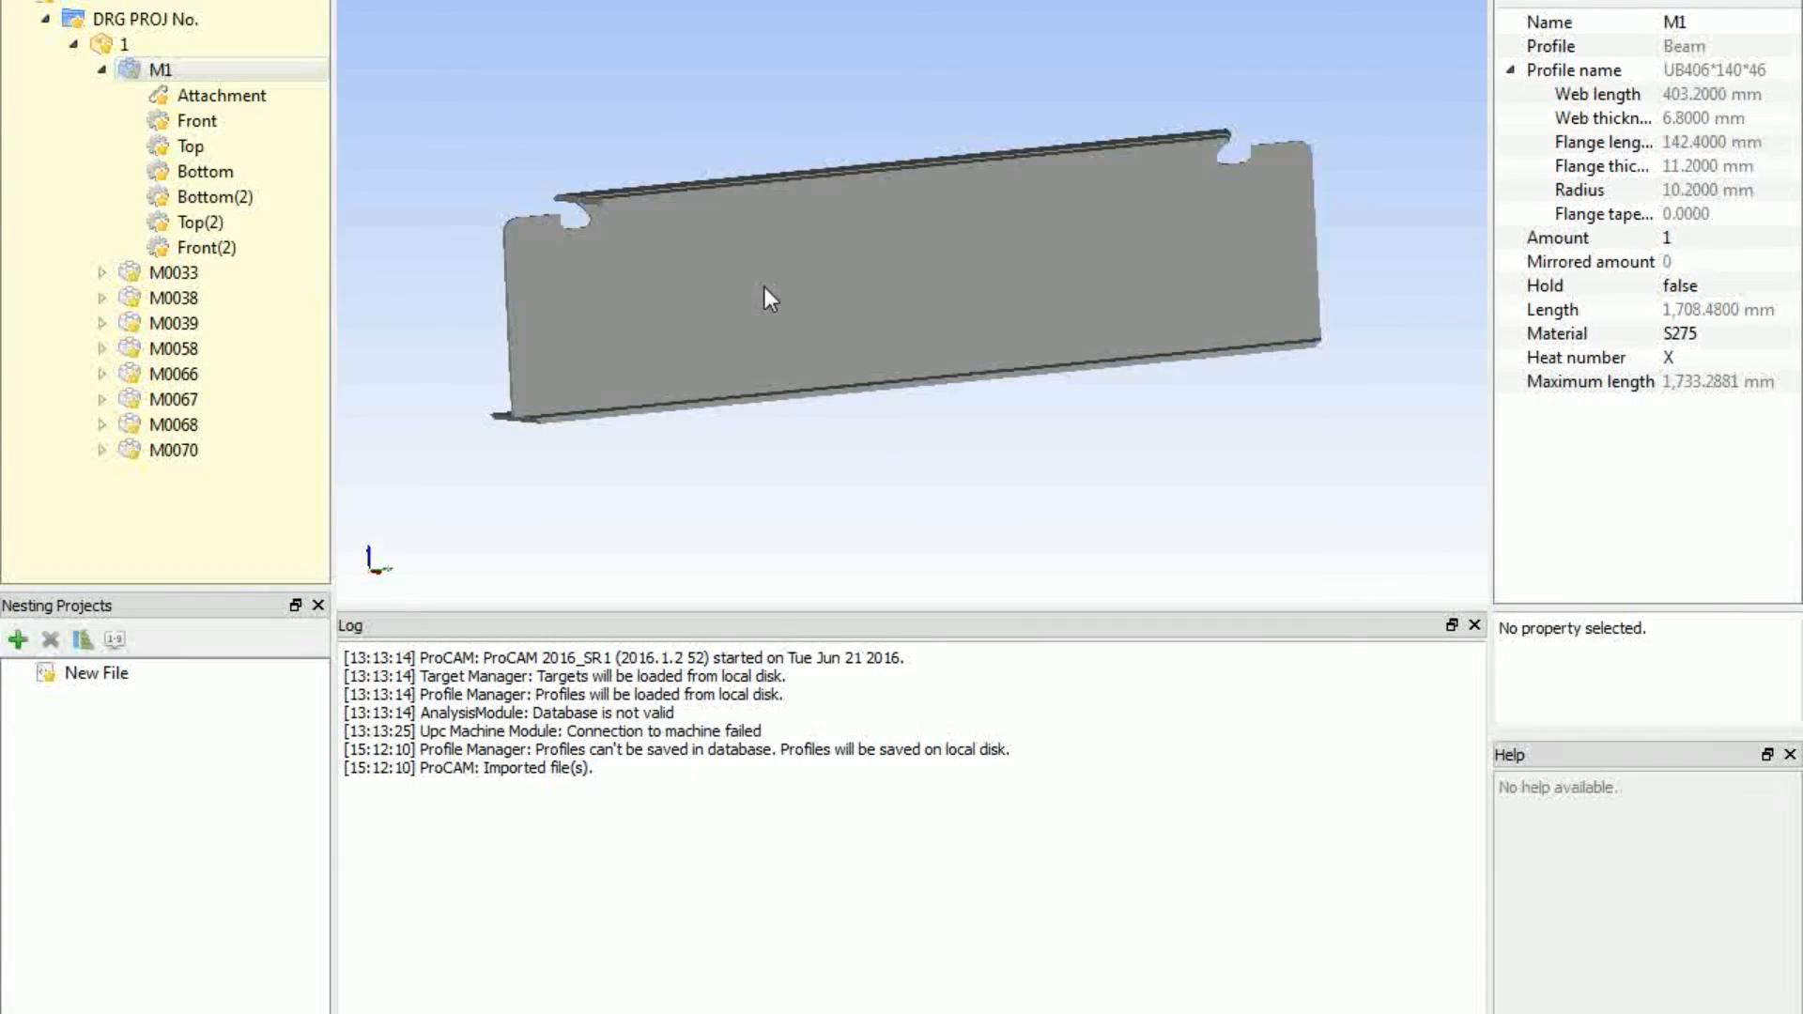
Display part M0033 in the 3D view and examine the notches at its ends.
{"action": "double_click", "coordinate": [173, 273]}
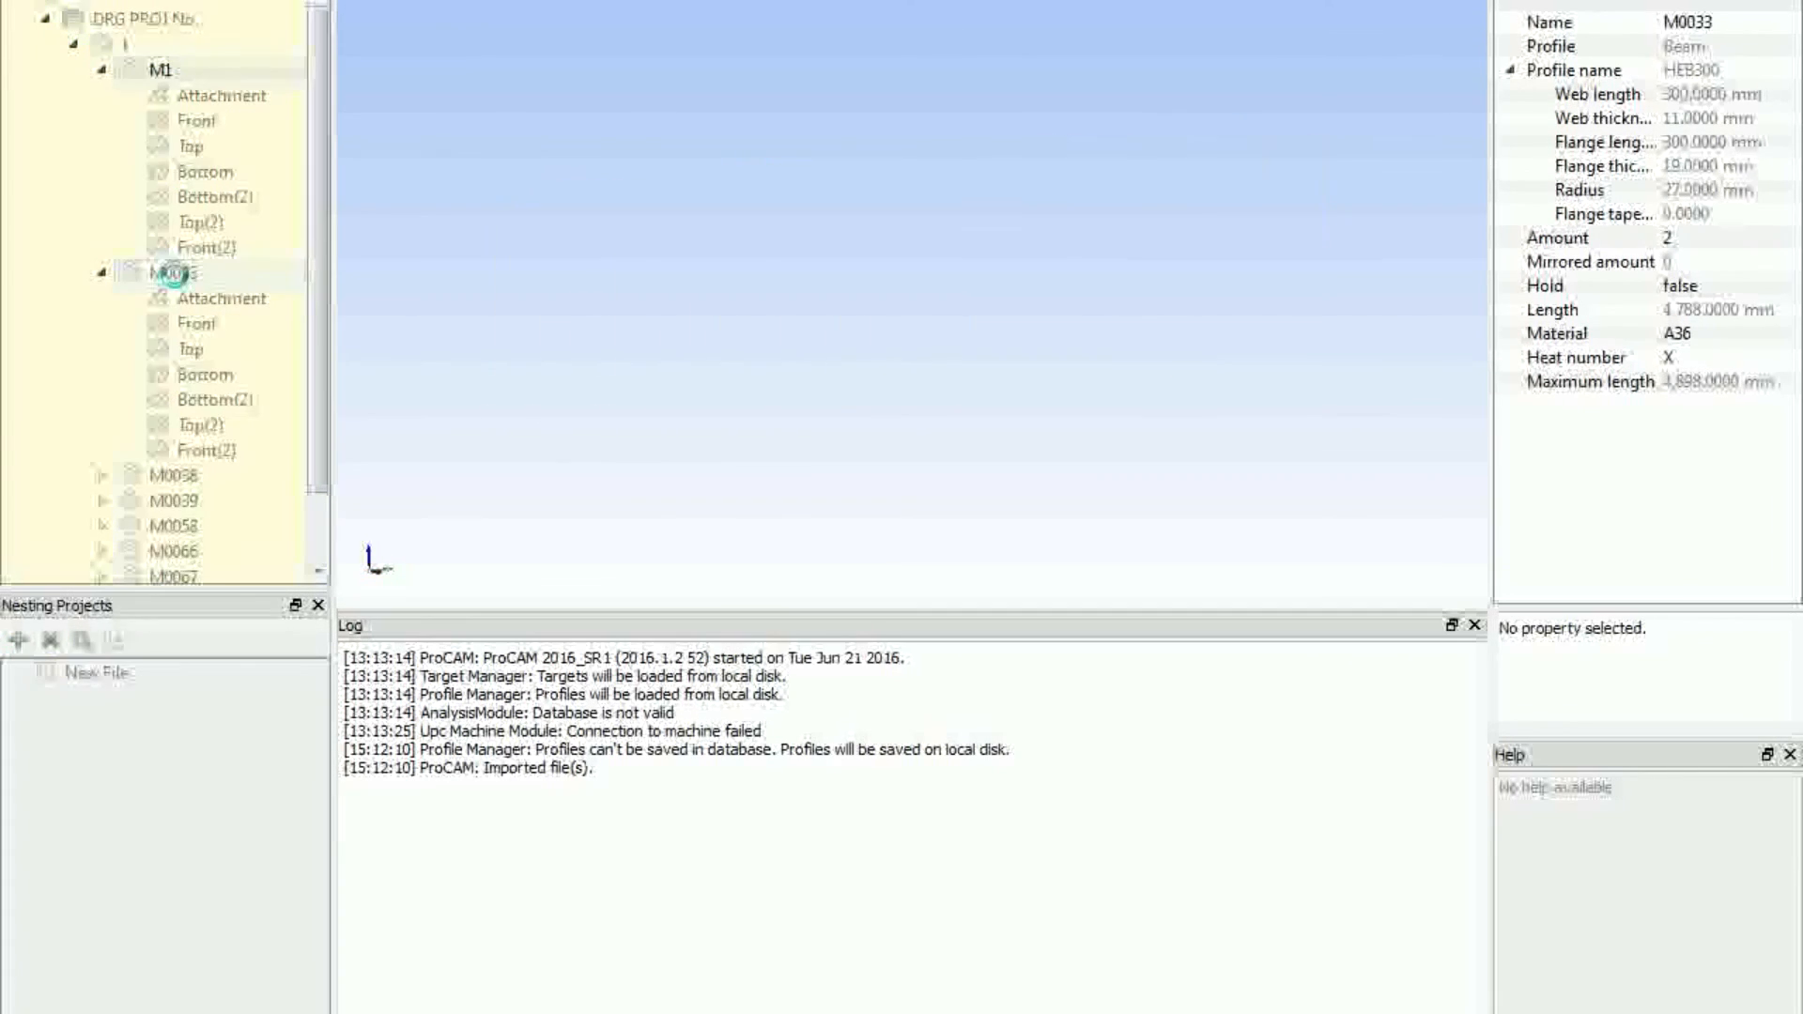
{"action": "middle_click_drag", "start_coordinate": [632, 403], "coordinate": [739, 378]}
{"action": "scroll", "coordinate": [468, 291], "scroll_direction": "up", "scroll_amount": 4}
{"action": "left_click_drag", "start_coordinate": [466, 291], "coordinate": [557, 292]}
{"action": "scroll", "coordinate": [978, 269], "scroll_direction": "up", "scroll_amount": 4}
{"action": "left_click_drag", "start_coordinate": [1159, 148], "coordinate": [690, 156]}
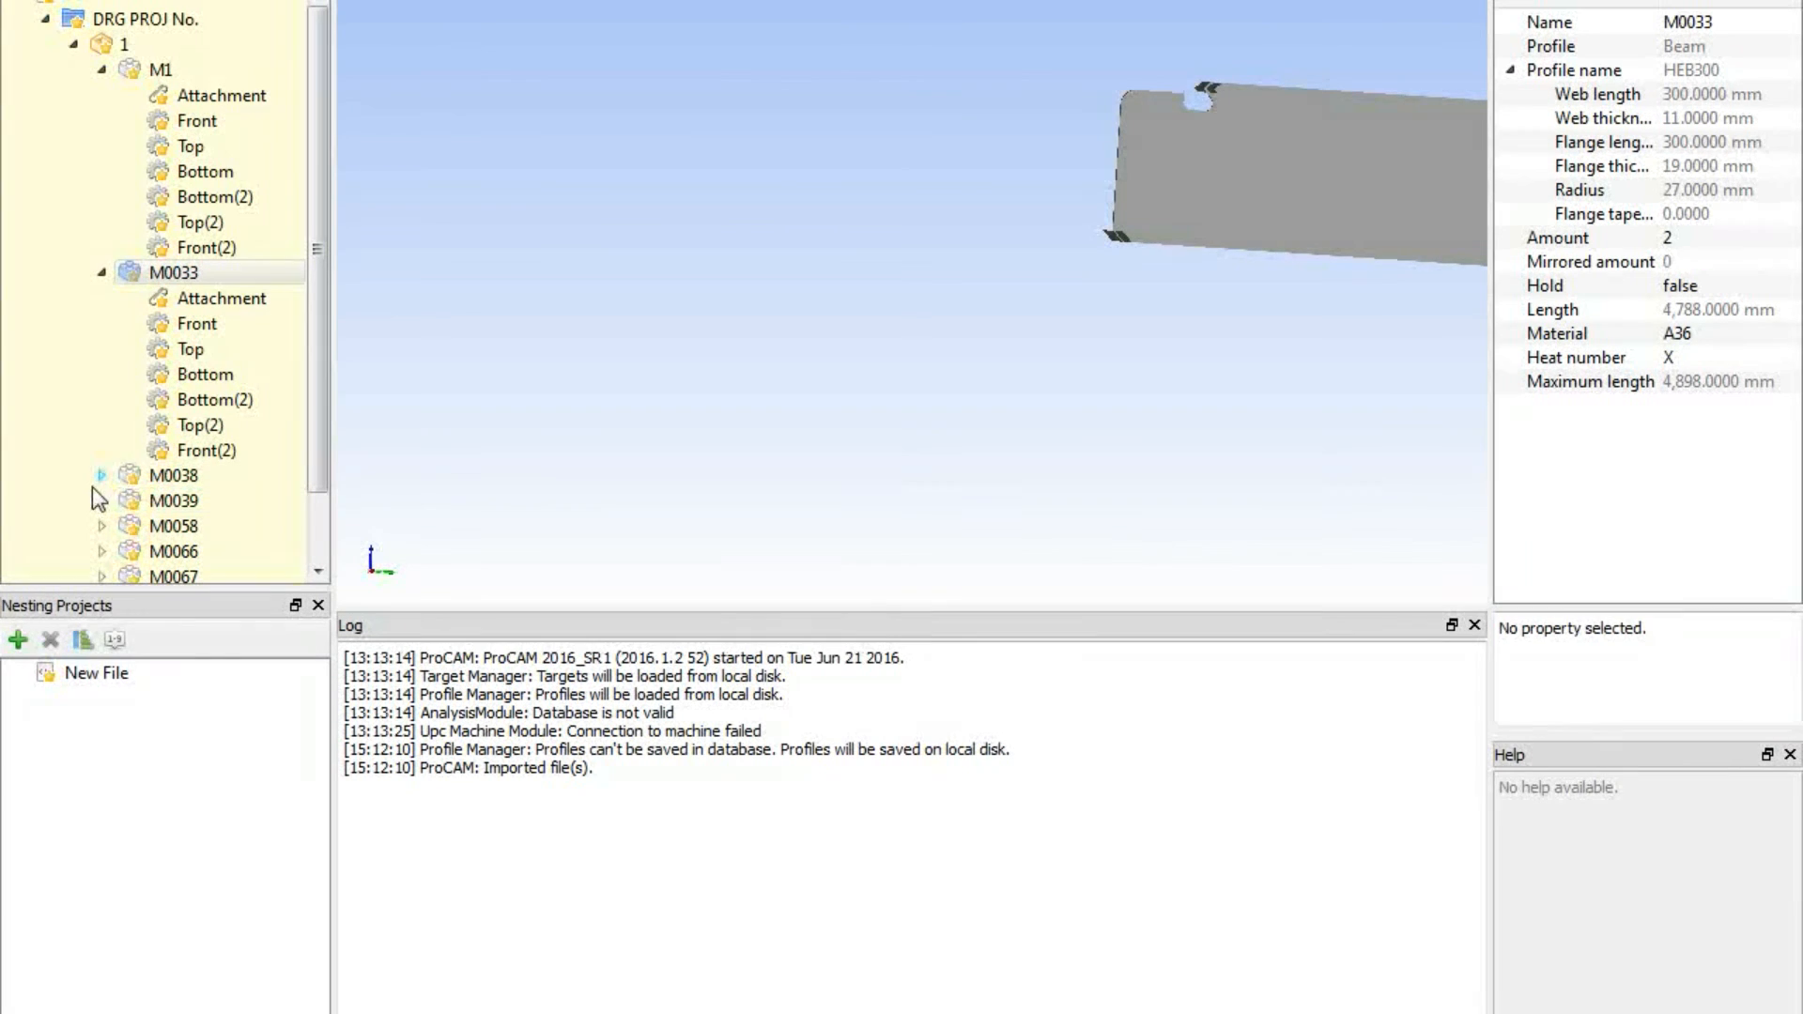
Display part M0038 in 3D, inspect its cut ends, and close ProCAM, discarding the unsaved changes.
{"action": "left_click", "coordinate": [165, 477]}
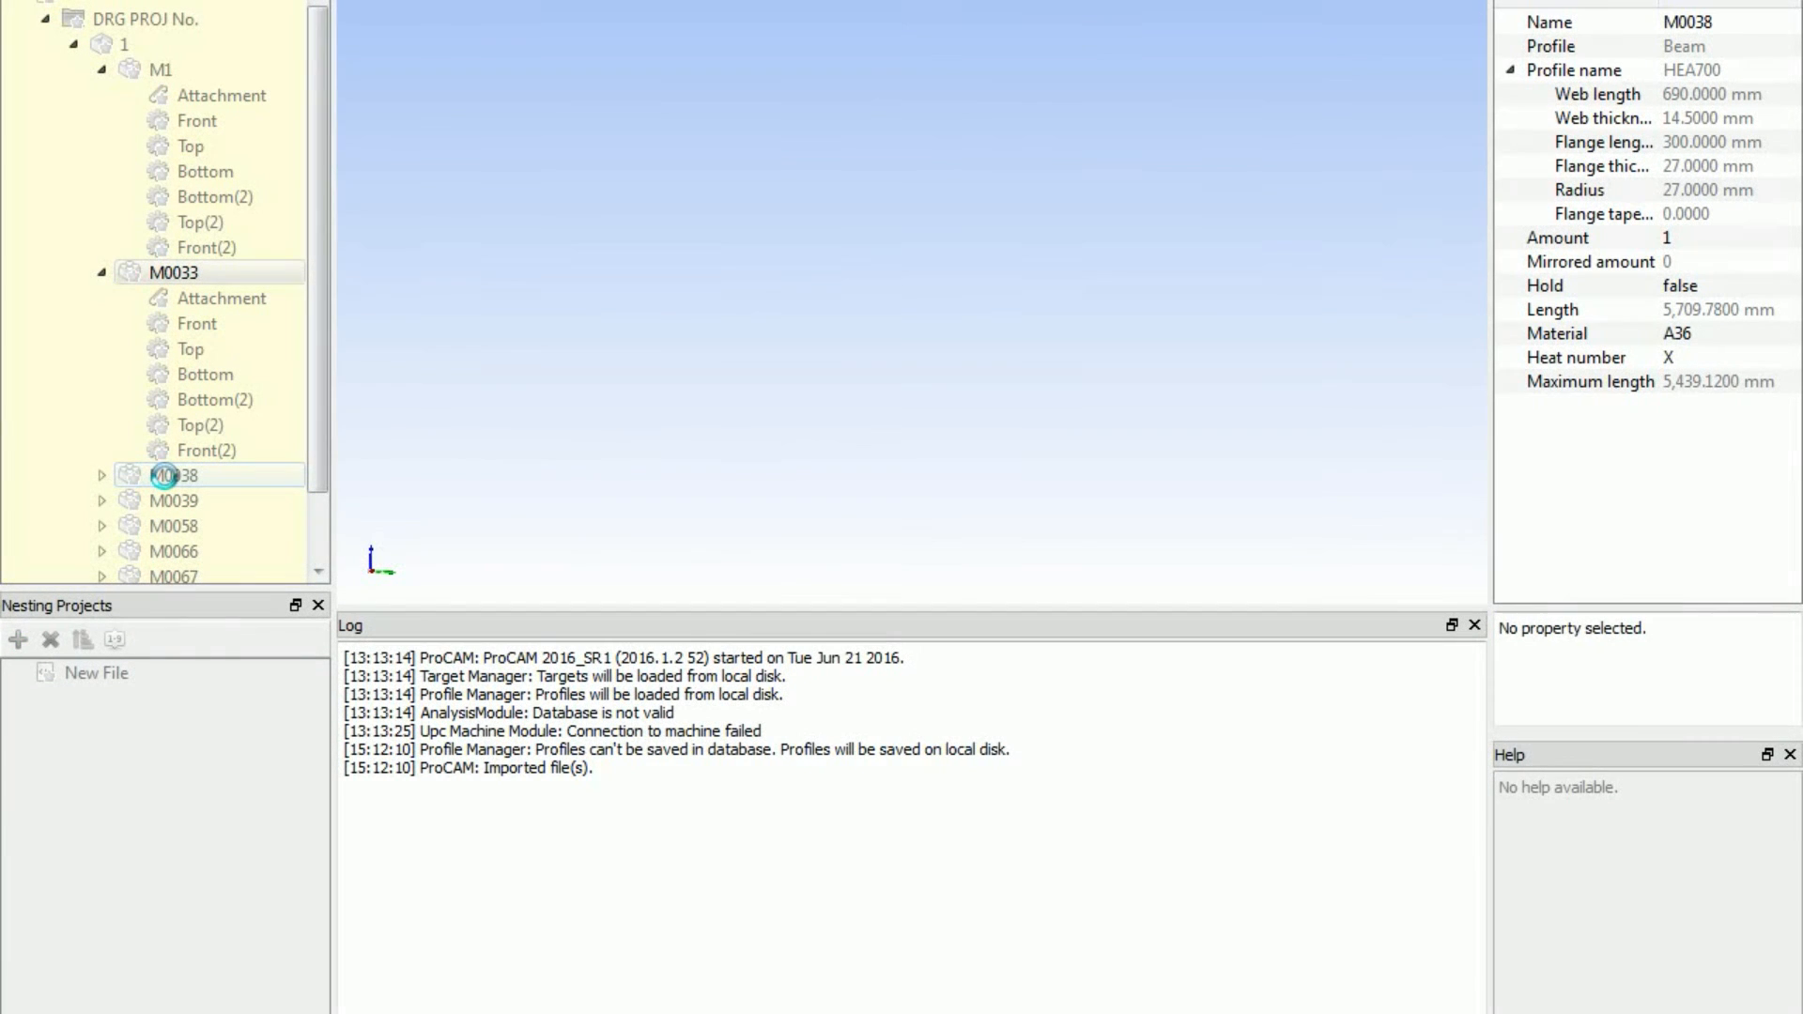
{"action": "left_click_drag", "start_coordinate": [702, 312], "coordinate": [1294, 331]}
{"action": "left_click_drag", "start_coordinate": [715, 256], "coordinate": [537, 341]}
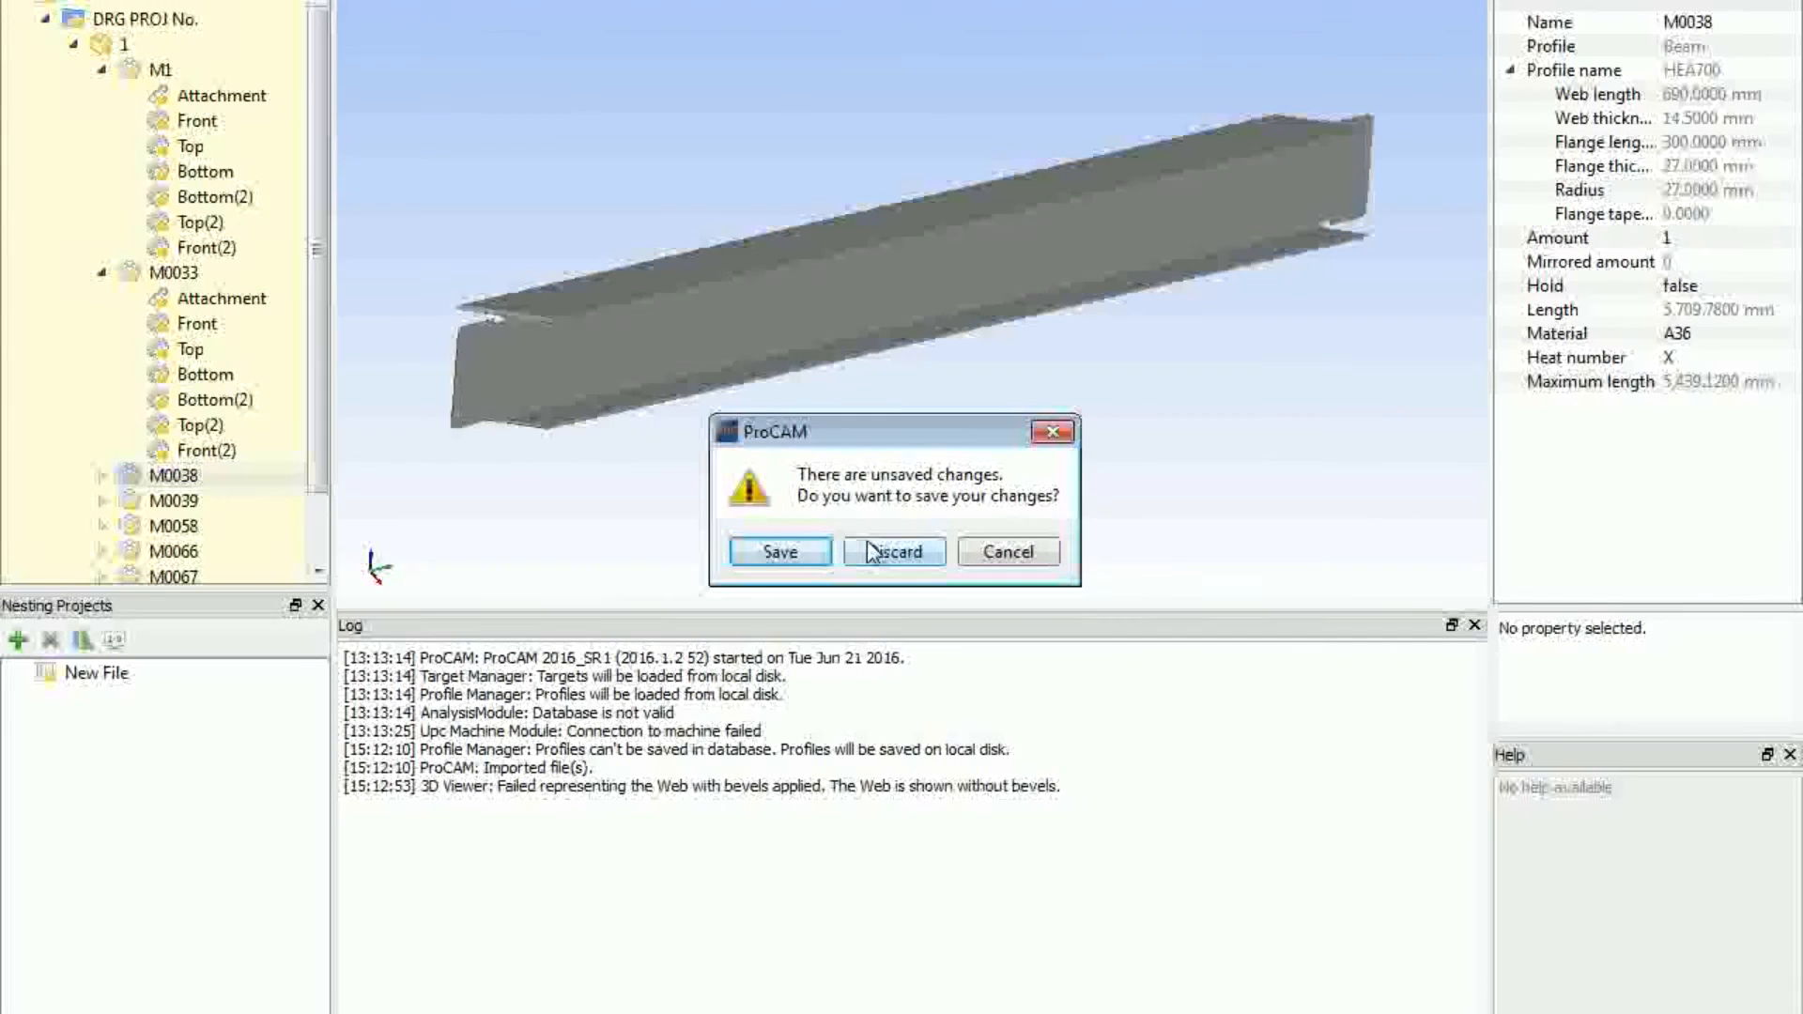
{"action": "left_click", "coordinate": [872, 552]}
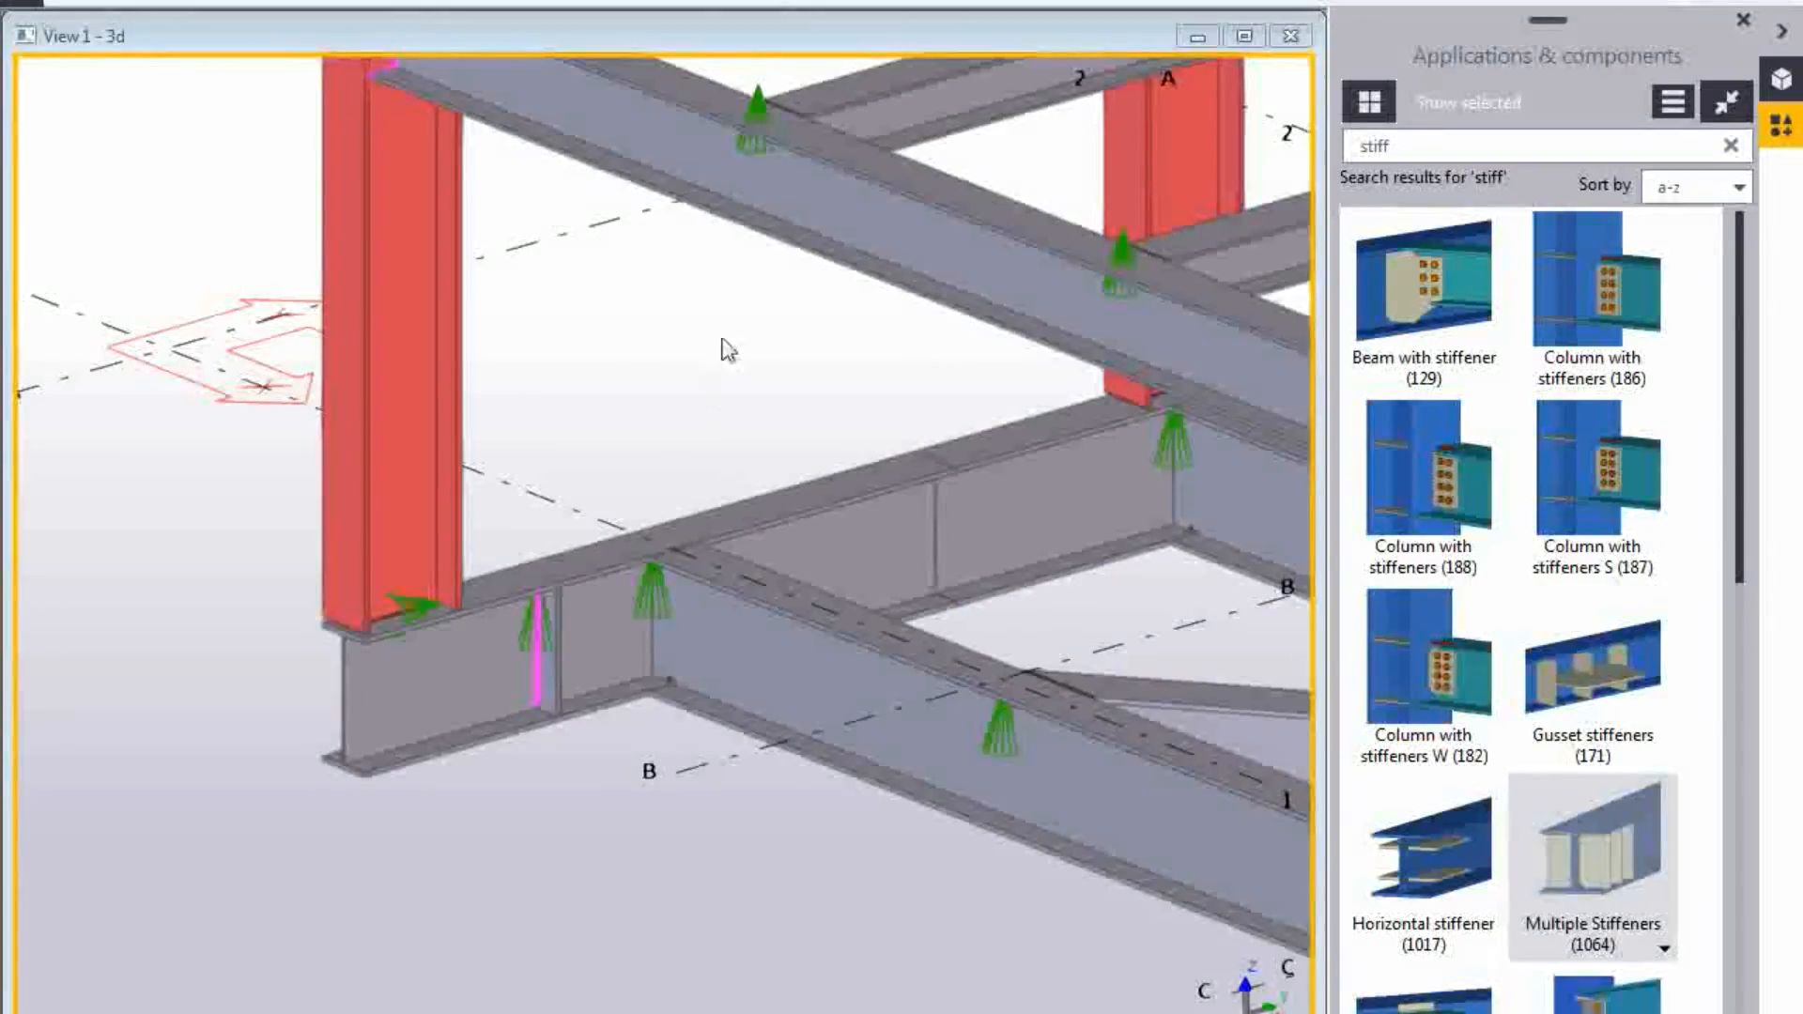
Review the whole steel frame and its upper beam connections in the Tekla Structures 3D model view.
{"action": "middle_click_drag", "start_coordinate": [724, 345], "coordinate": [709, 367]}
{"action": "scroll", "coordinate": [709, 366], "scroll_direction": "down", "scroll_amount": 10}
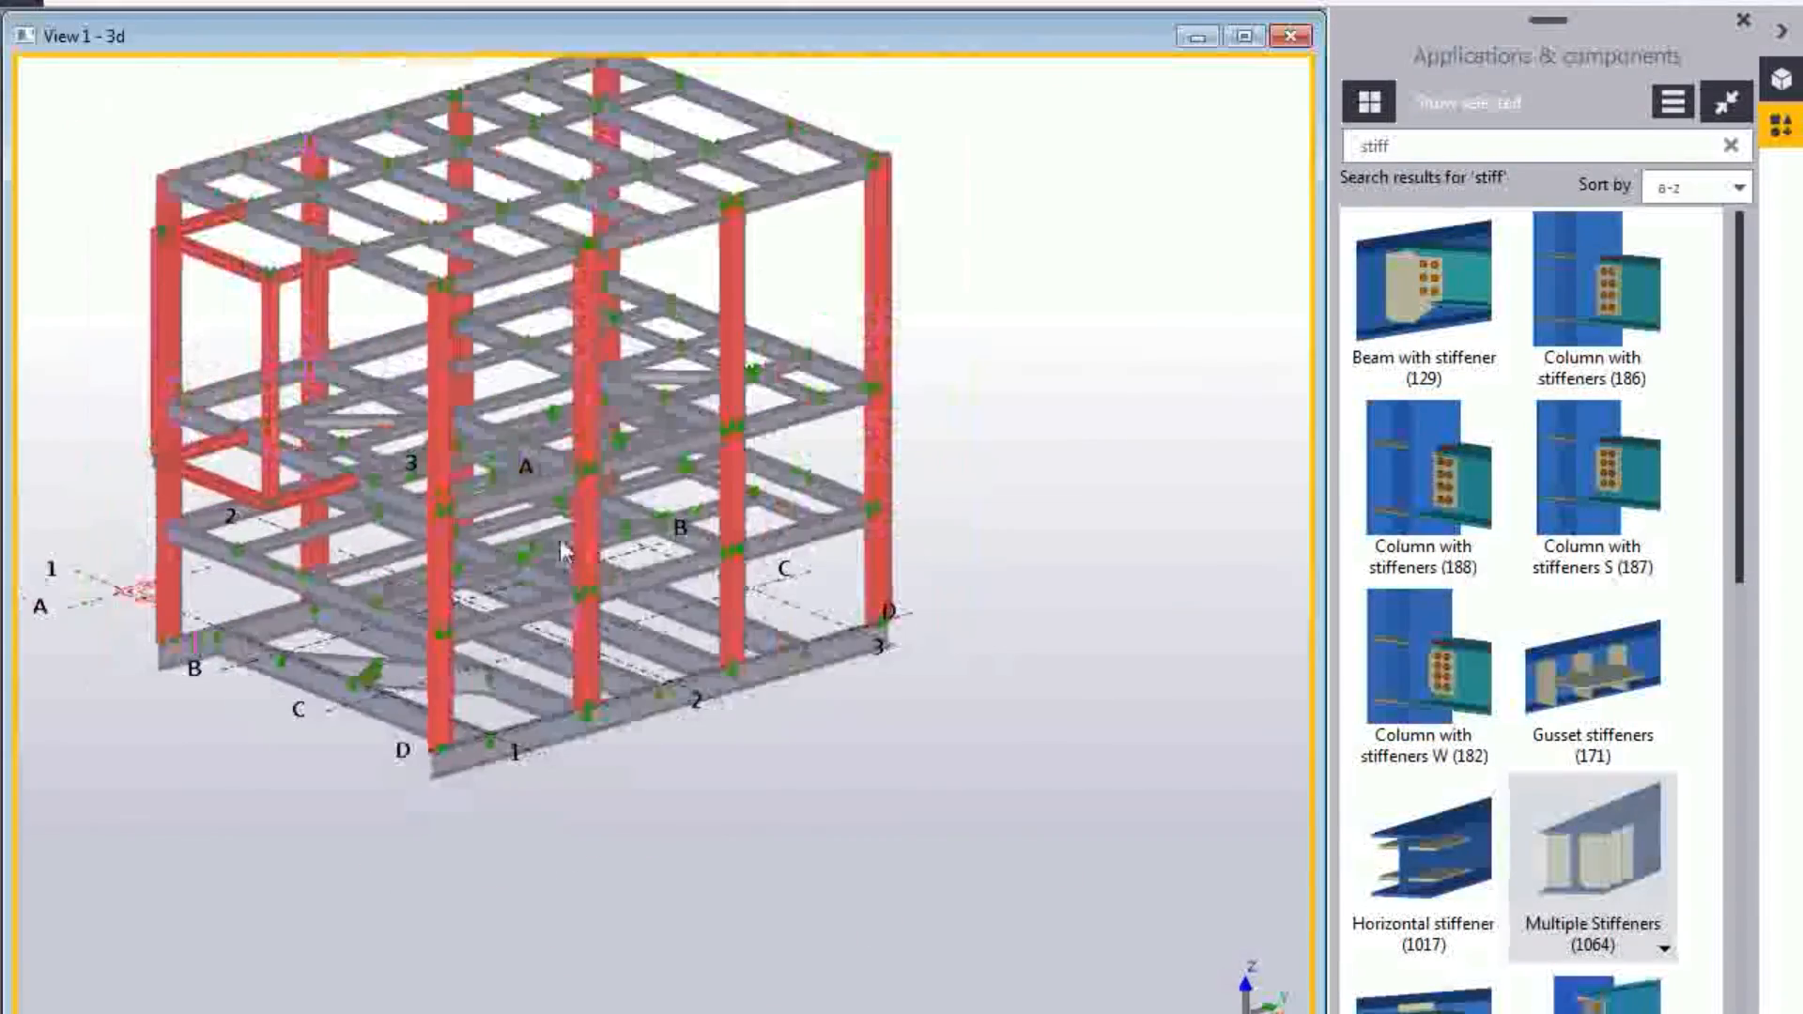
{"action": "middle_click_drag", "start_coordinate": [561, 543], "coordinate": [551, 395], "text": "ctrl"}
{"action": "scroll", "coordinate": [608, 355], "scroll_direction": "up", "scroll_amount": 3}
{"action": "scroll", "coordinate": [609, 361], "scroll_direction": "up", "scroll_amount": 10}
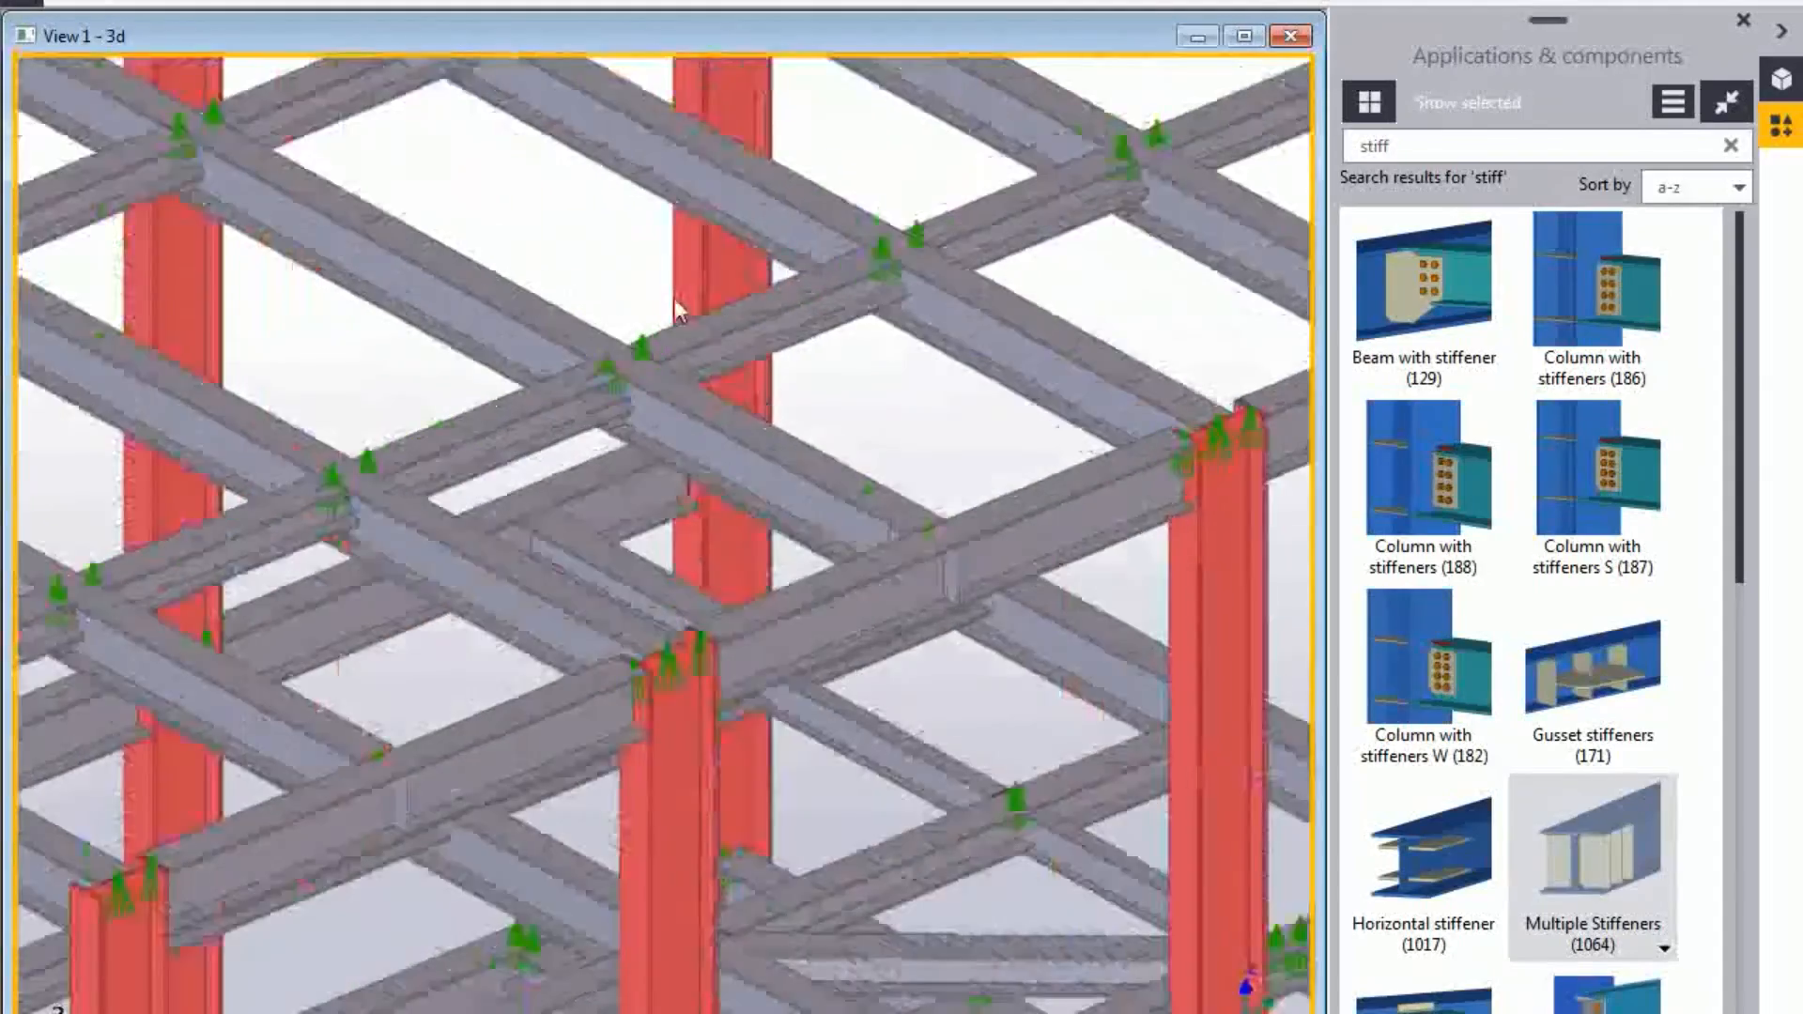
{"action": "scroll", "coordinate": [703, 313], "scroll_direction": "down", "scroll_amount": 8}
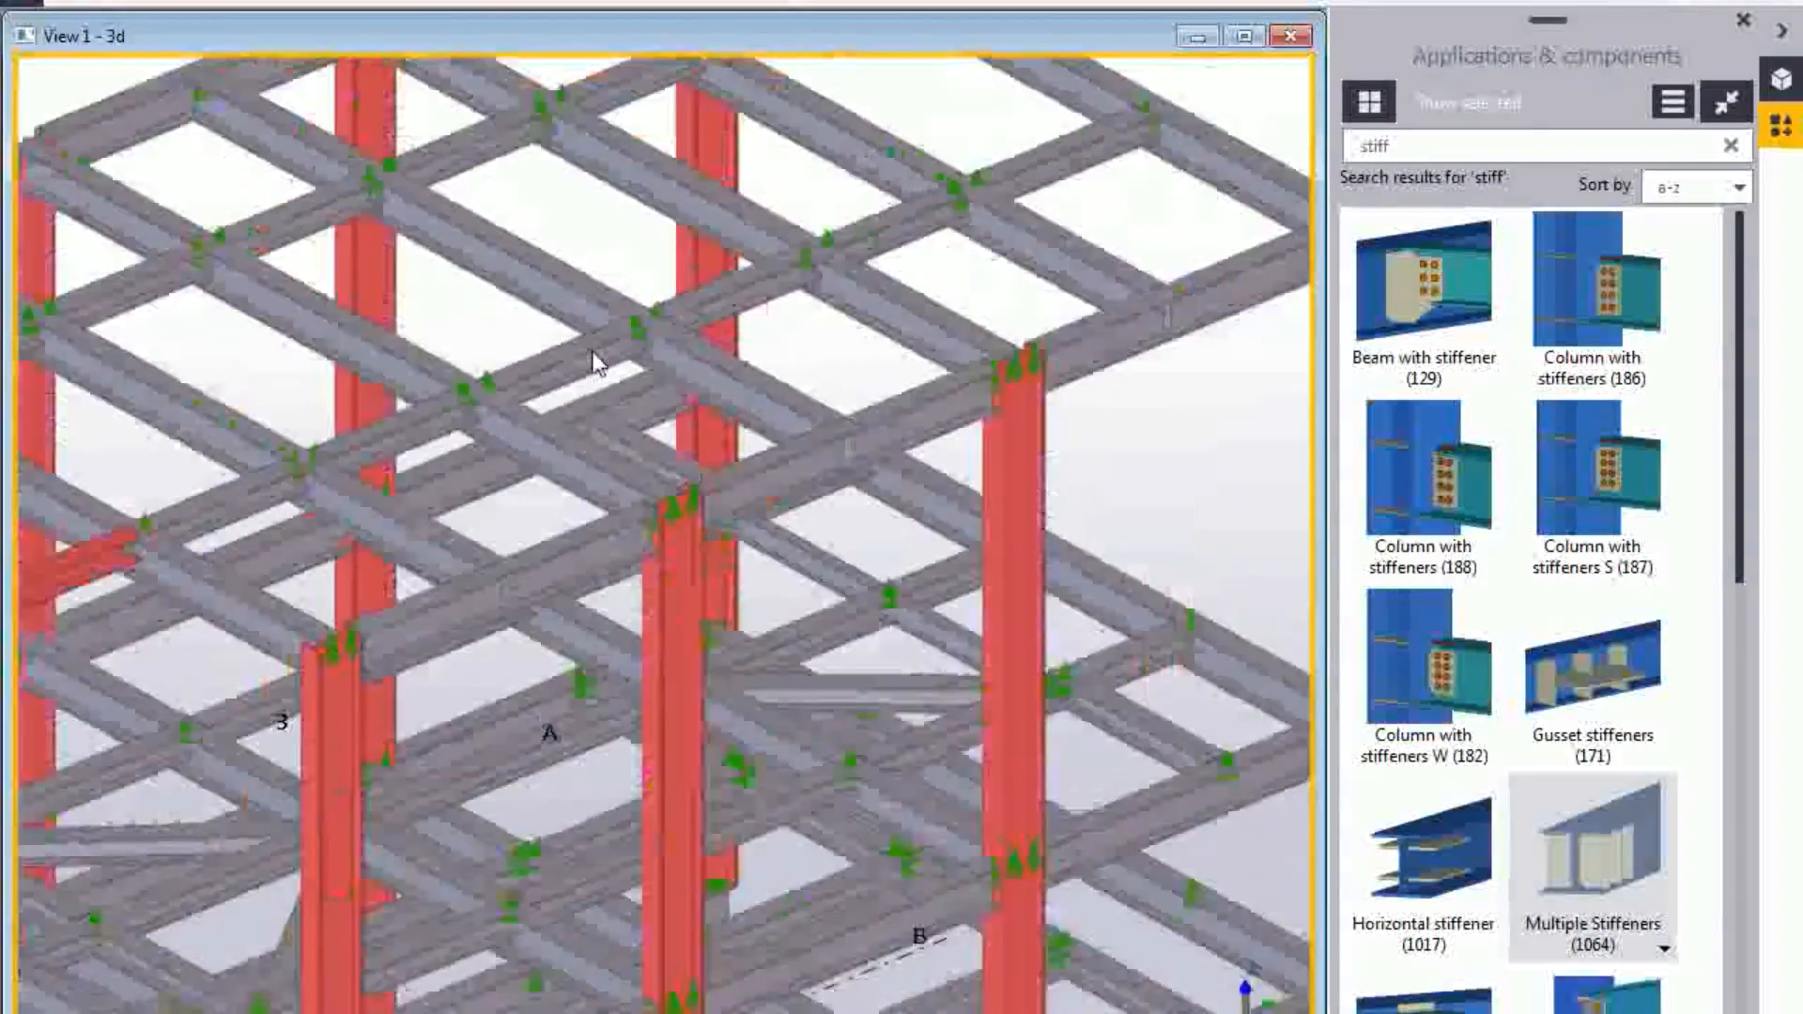
{"action": "scroll", "coordinate": [706, 259], "scroll_direction": "up", "scroll_amount": 4}
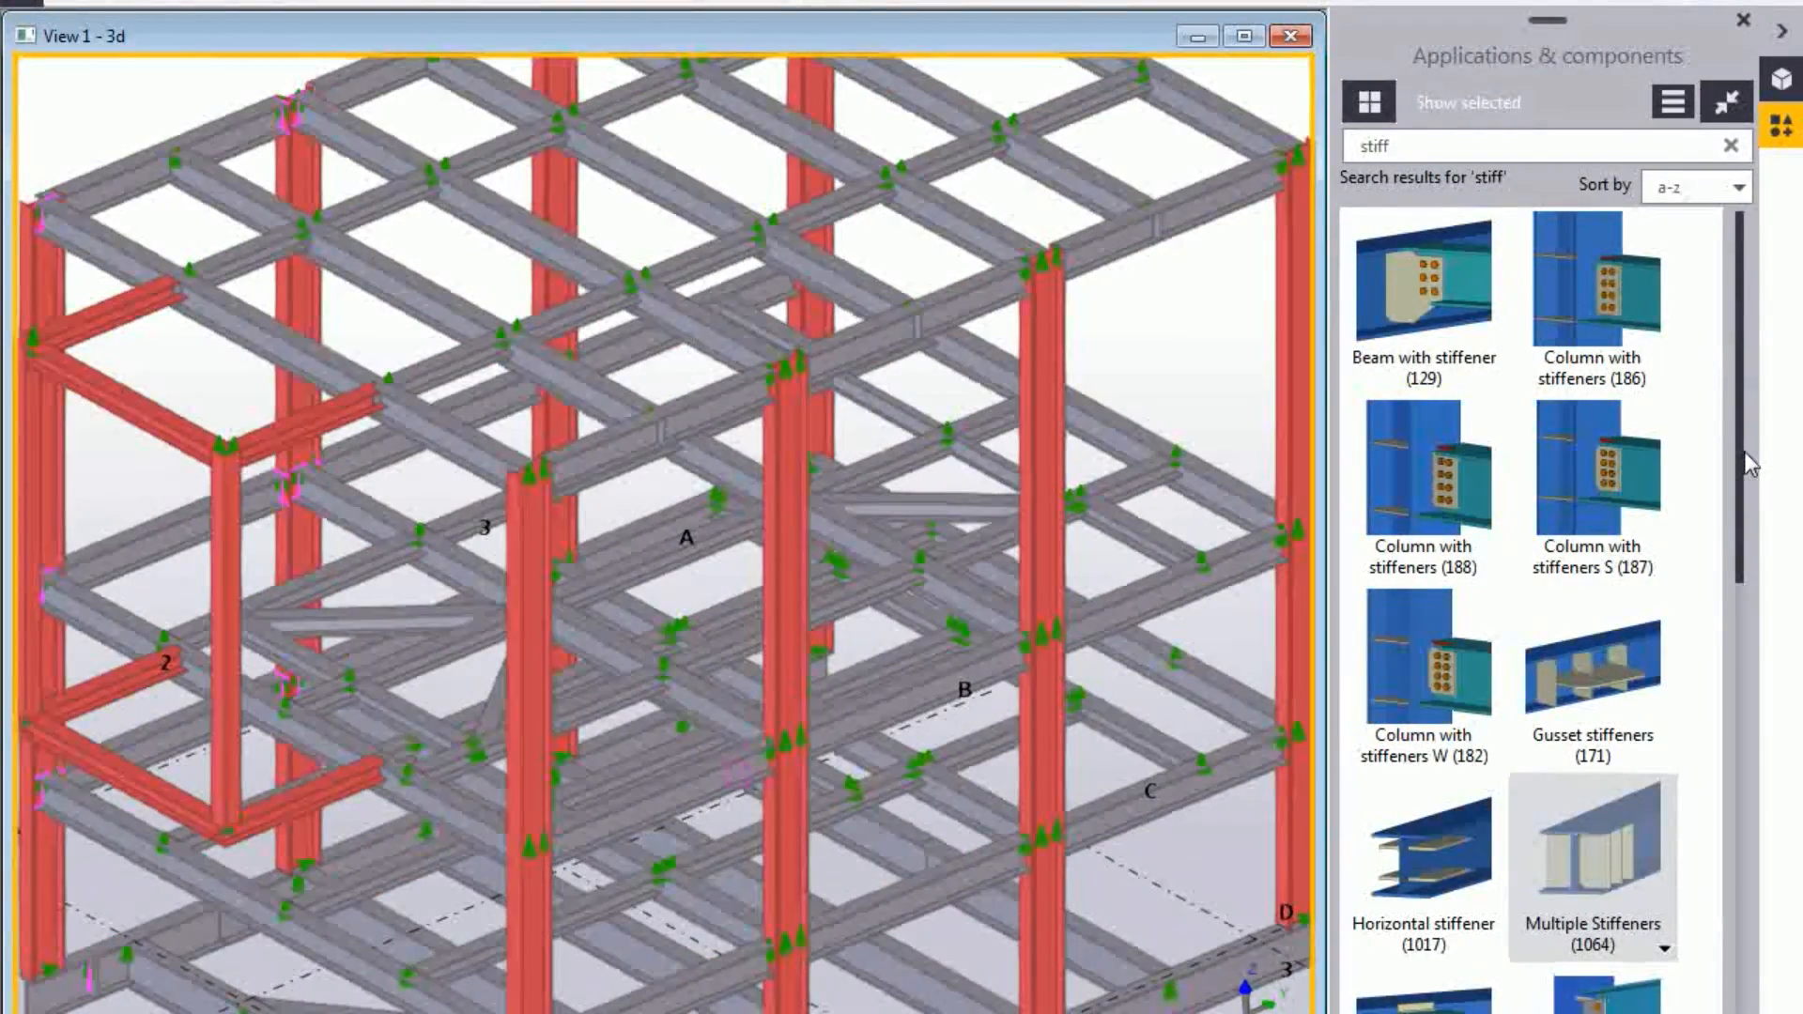
Clear the component search text to list the HGG Components group again.
{"action": "left_click", "coordinate": [1467, 148]}
{"action": "key", "text": "BackSpace"}
{"action": "key", "text": "BackSpace"}
{"action": "key", "text": "BackSpace"}
{"action": "key", "text": "BackSpace"}
{"action": "key", "text": "BackSpace"}
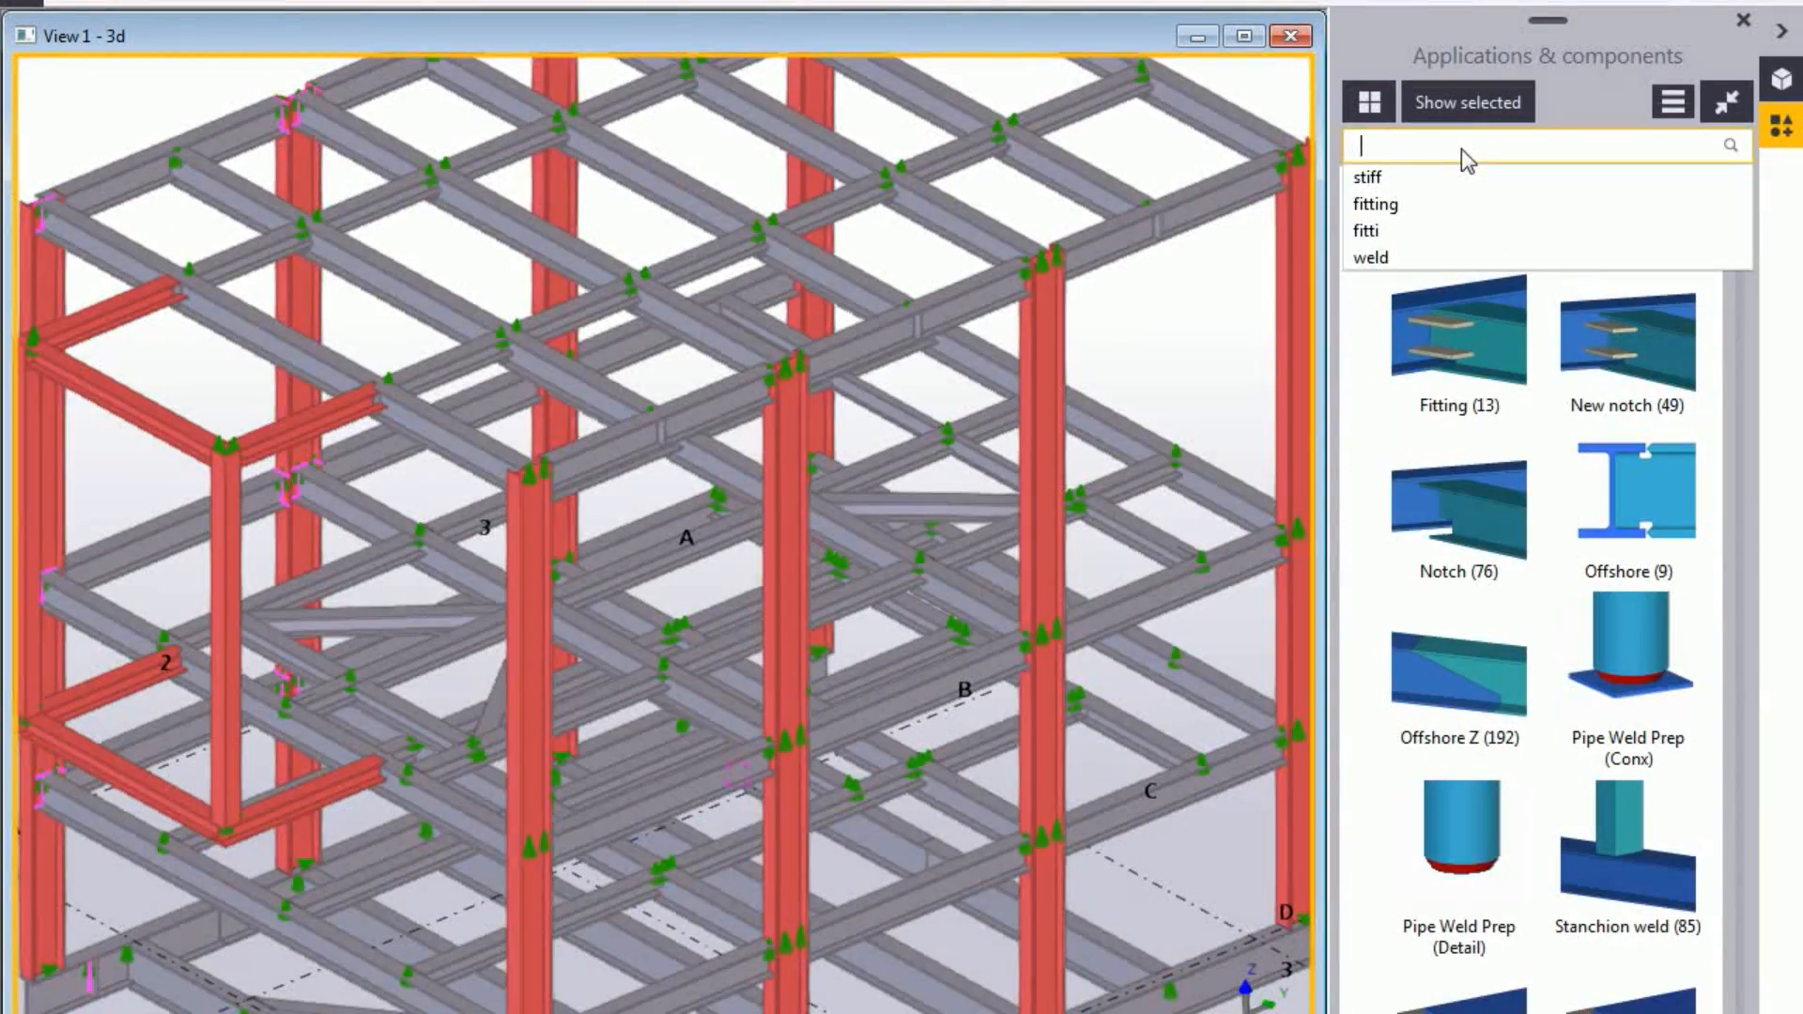
{"action": "left_click", "coordinate": [1715, 385]}
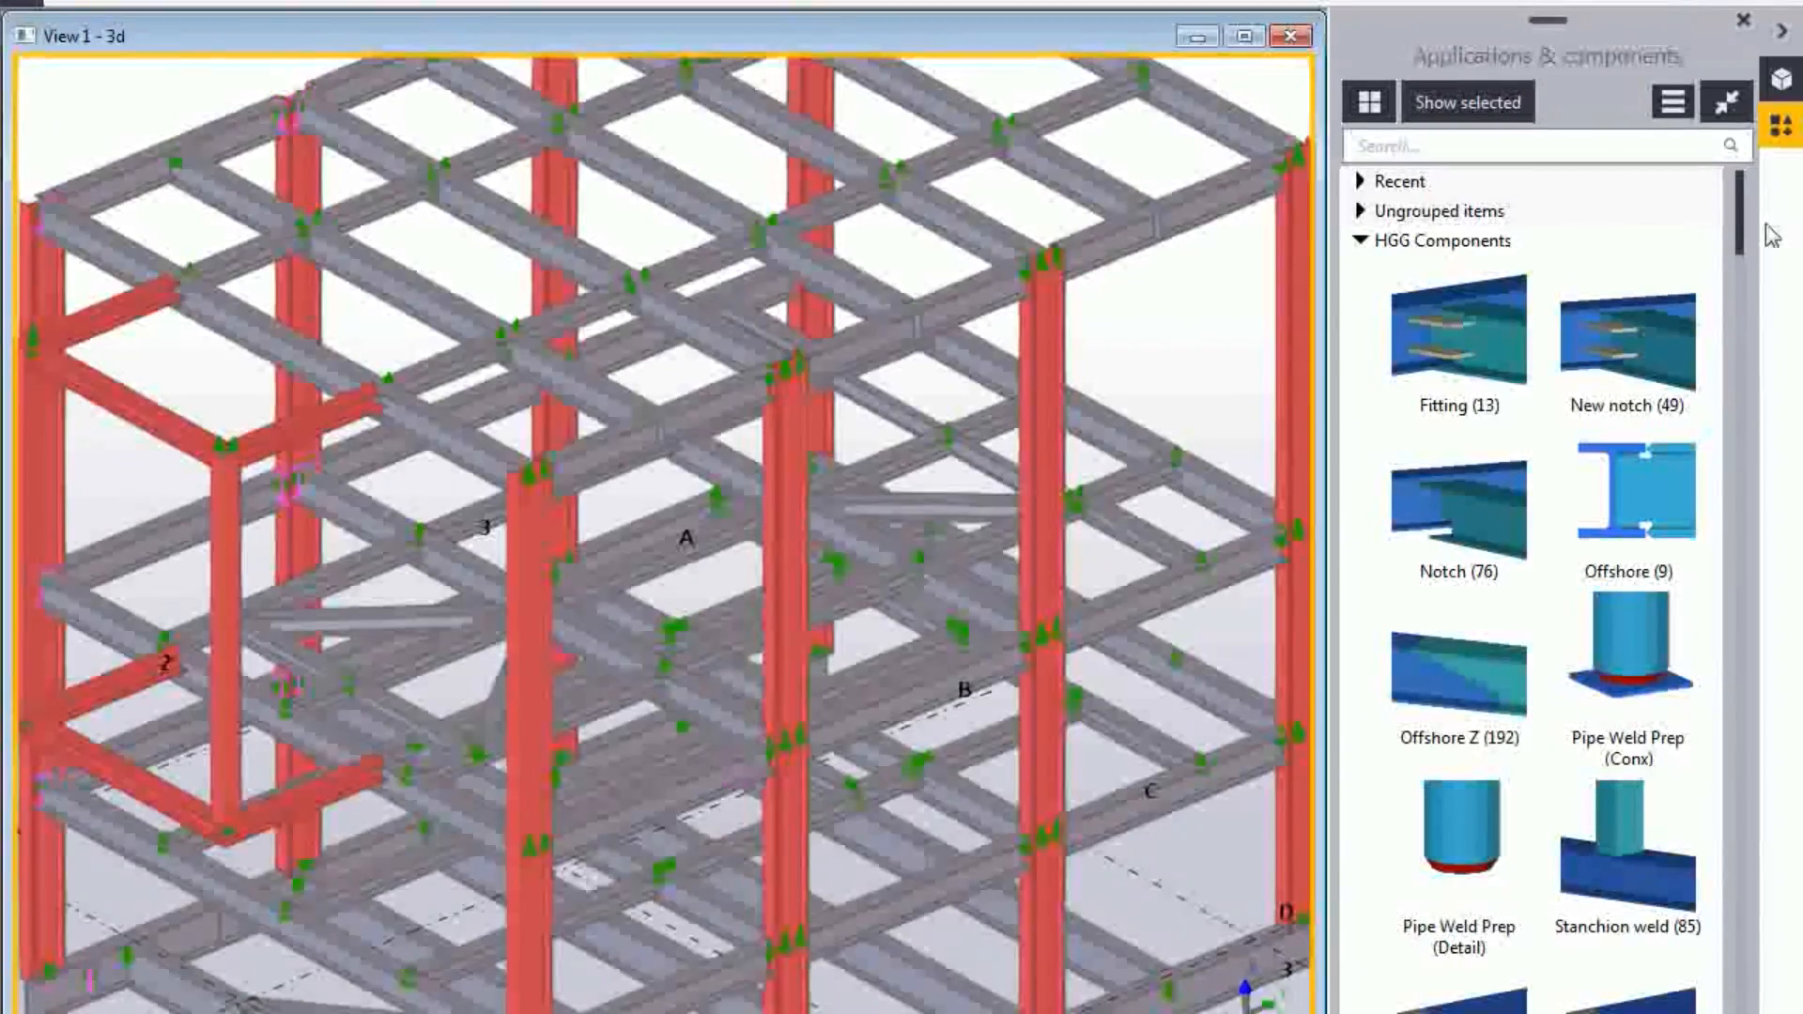
Browse the HGG Components group to the weld preparation components and select Weld Prep Scallop.
{"action": "mouse_move", "coordinate": [1743, 221]}
{"action": "left_mouse_down"}
{"action": "mouse_move", "coordinate": [1745, 268]}
{"action": "mouse_move", "coordinate": [1745, 222]}
{"action": "left_mouse_up"}
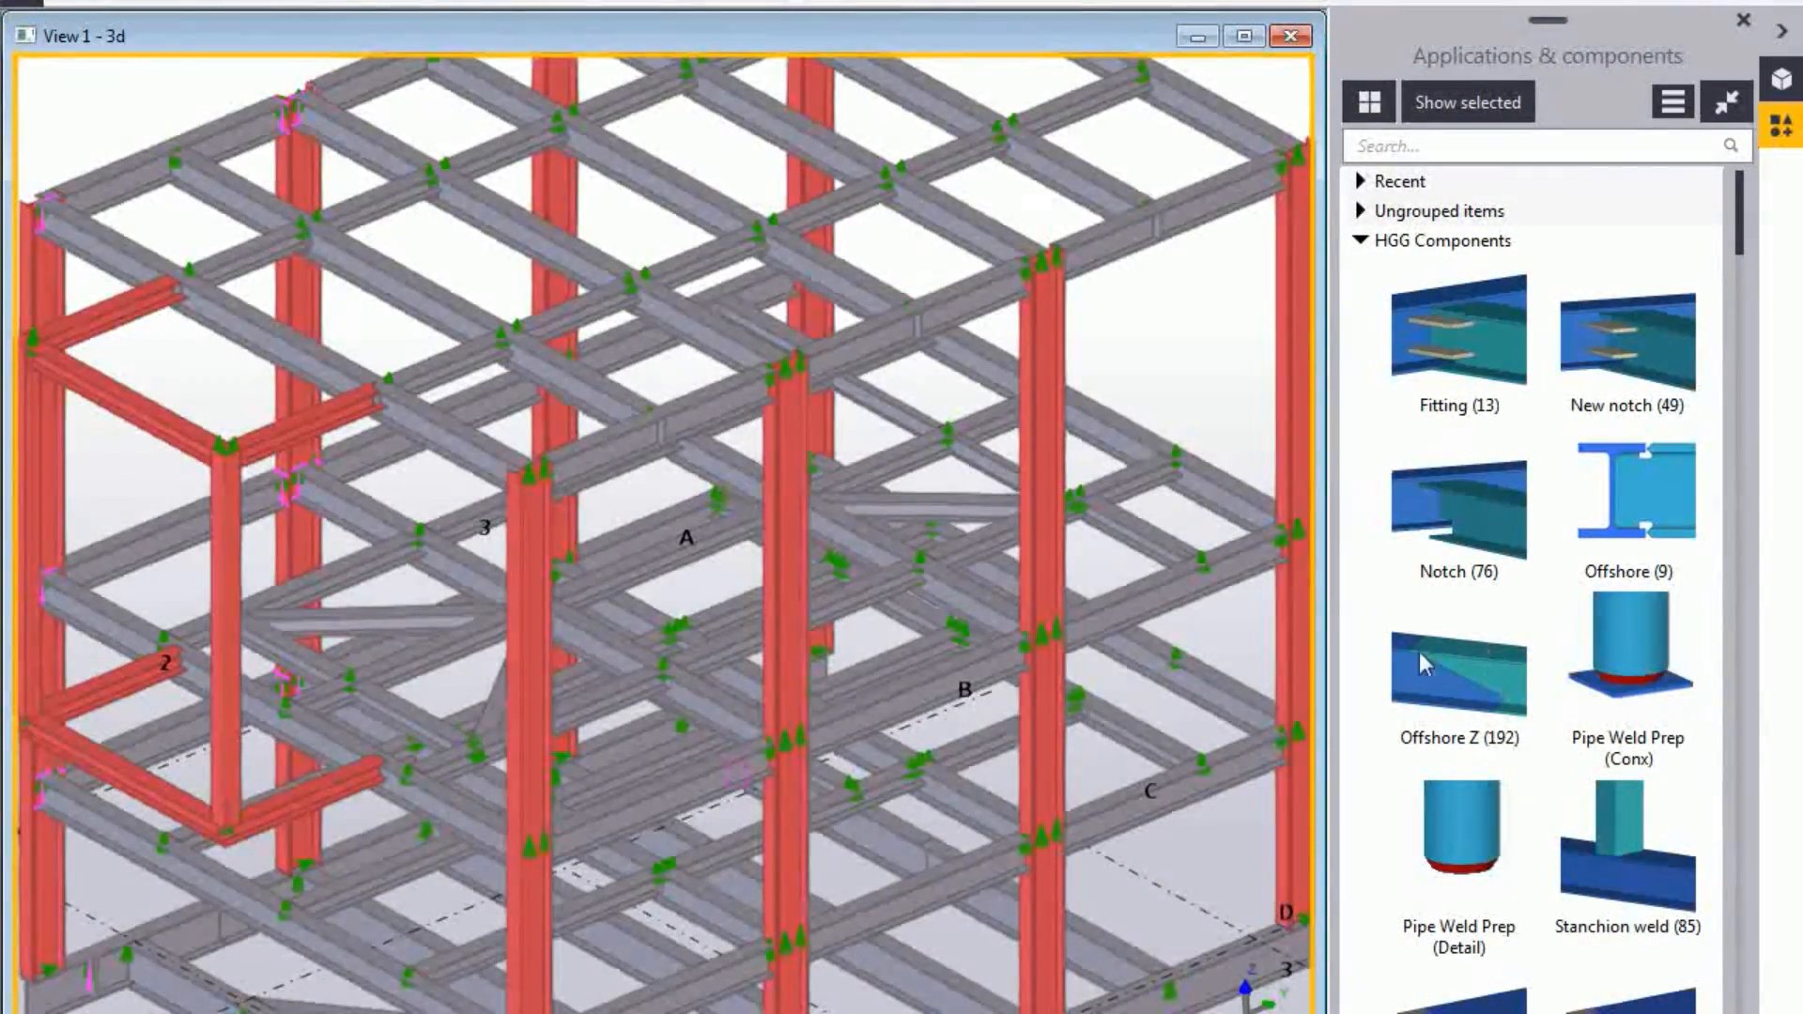
{"action": "left_click_drag", "start_coordinate": [1739, 209], "coordinate": [1759, 294]}
{"action": "left_click", "coordinate": [1608, 355]}
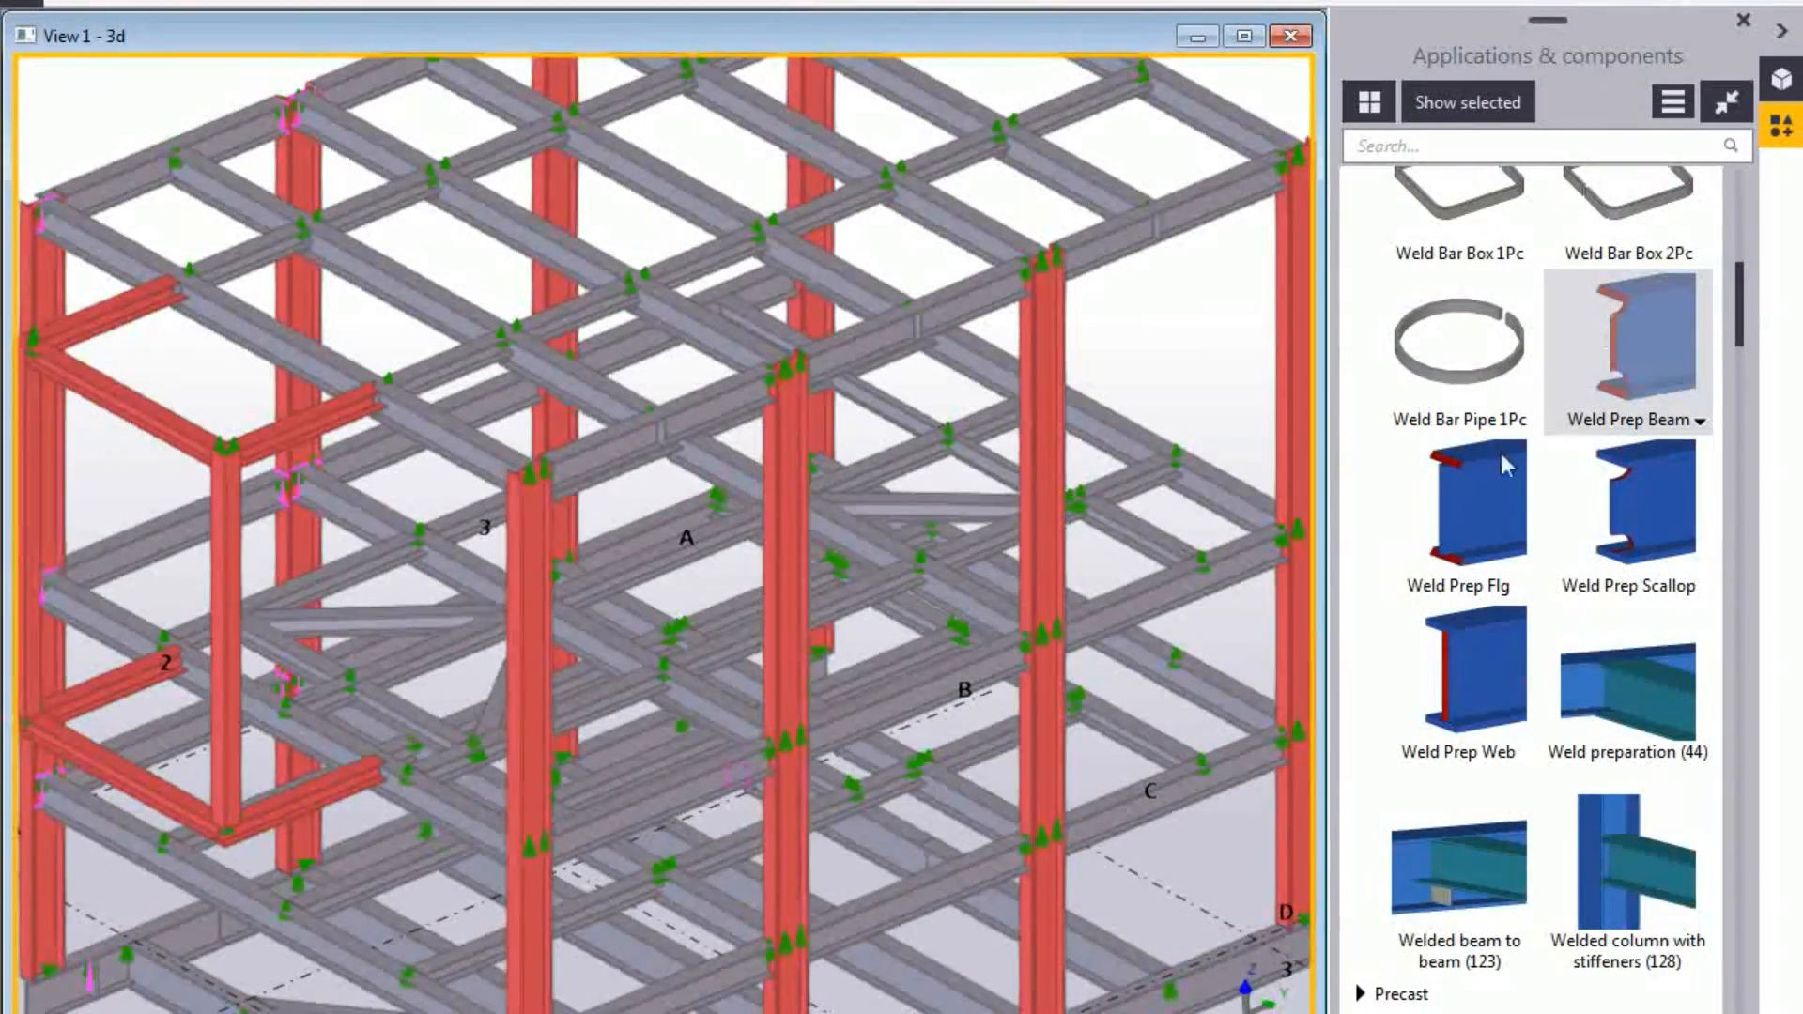
{"action": "left_click", "coordinate": [1632, 526]}
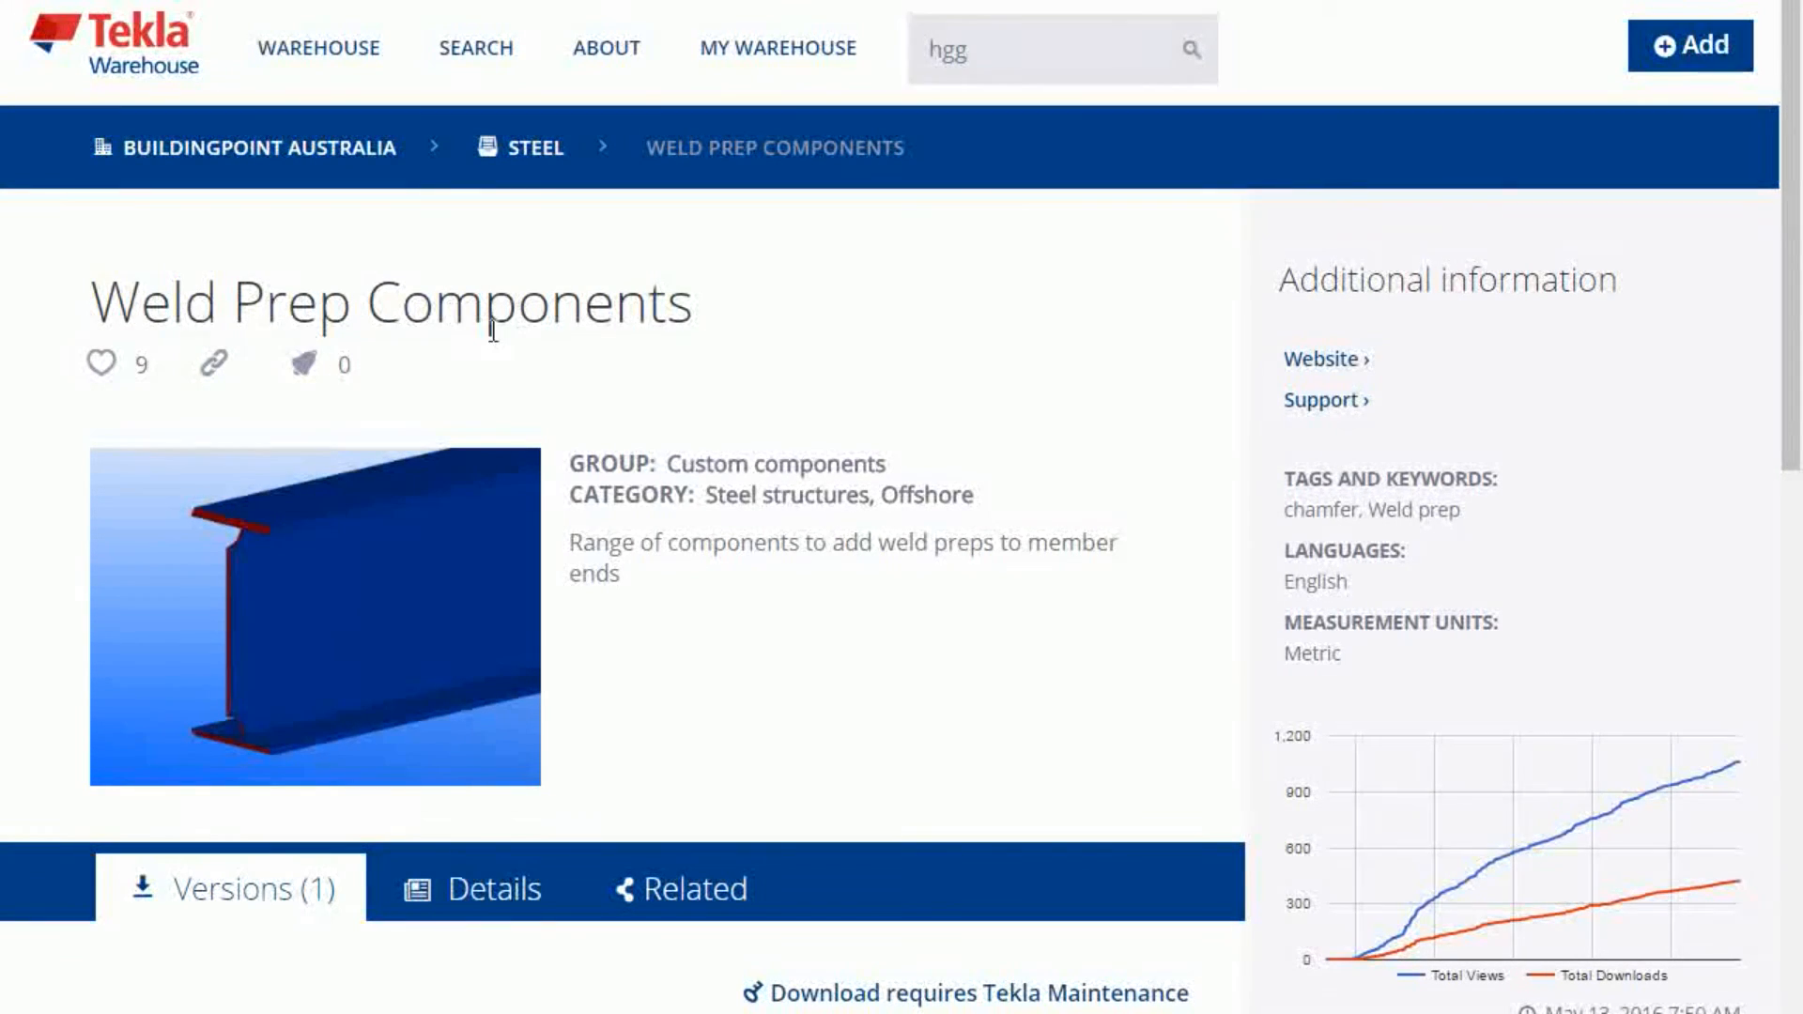
Search Tekla Warehouse for "weld" and locate the Weld Prep Components entry.
{"action": "double_click", "coordinate": [939, 49]}
{"action": "type", "text": "h"}
{"action": "key", "text": "BackSpace"}
{"action": "type", "text": "weld"}
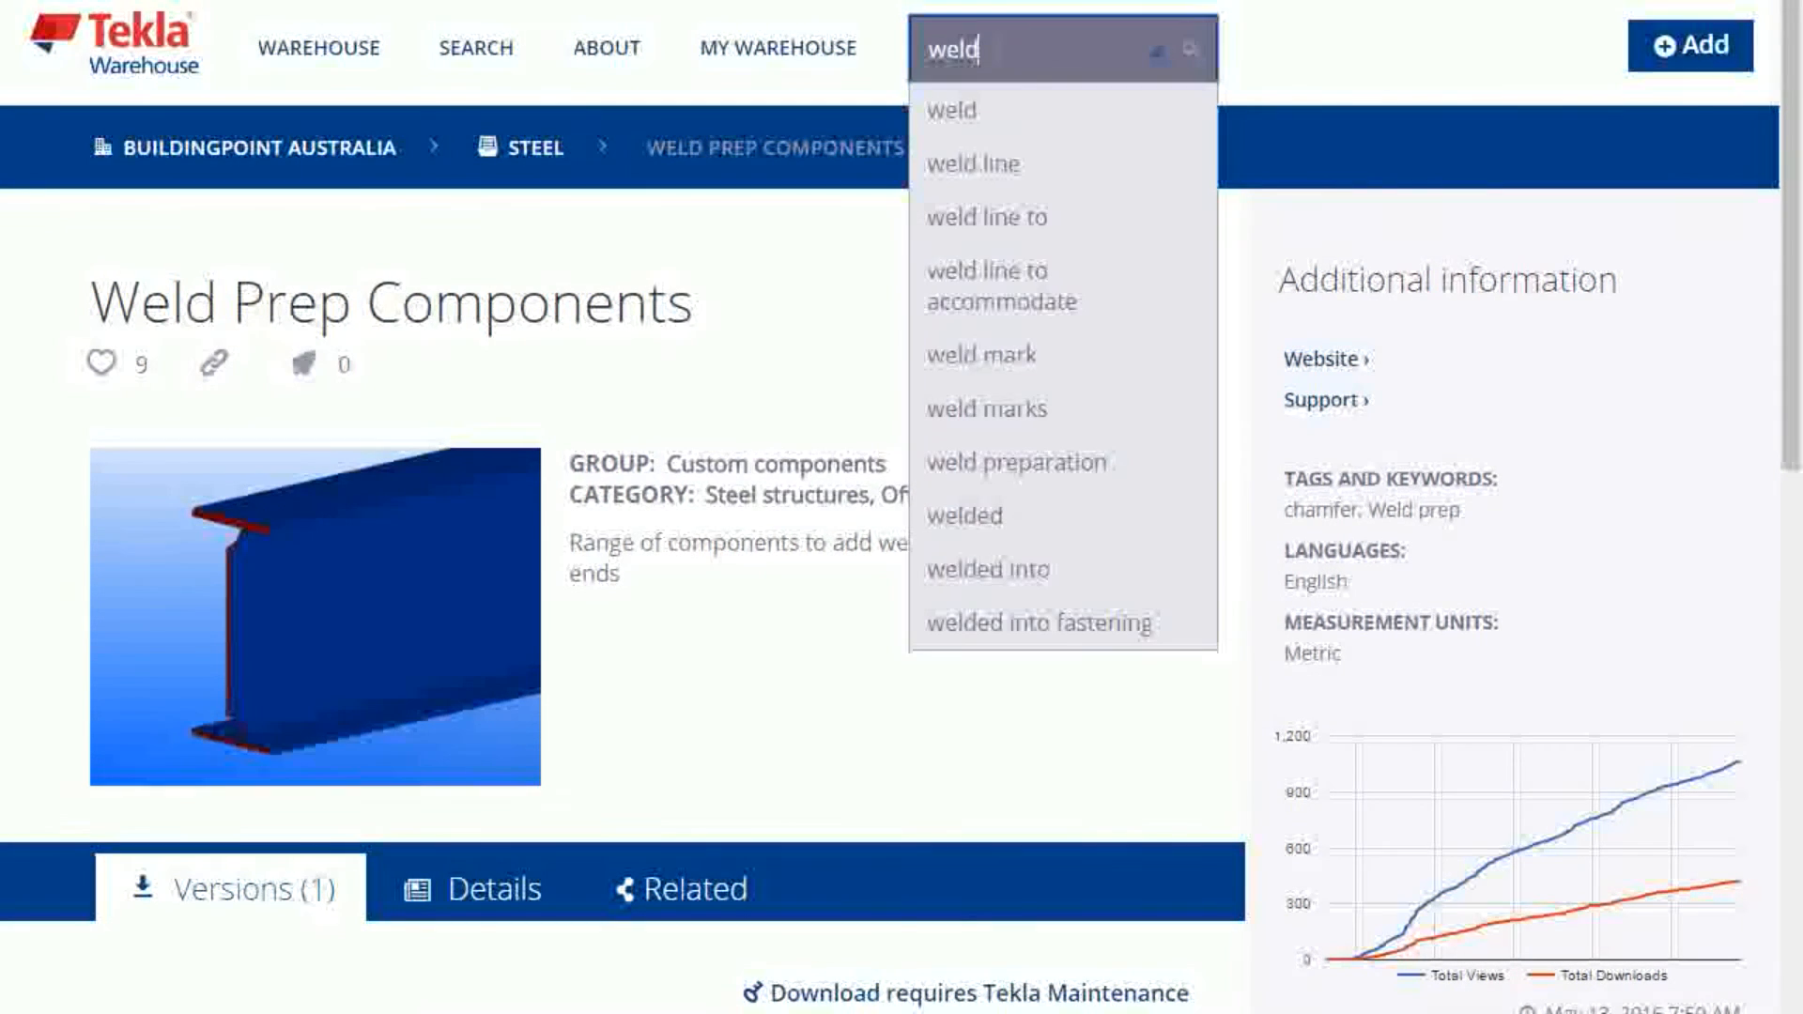
{"action": "key", "text": "Return"}
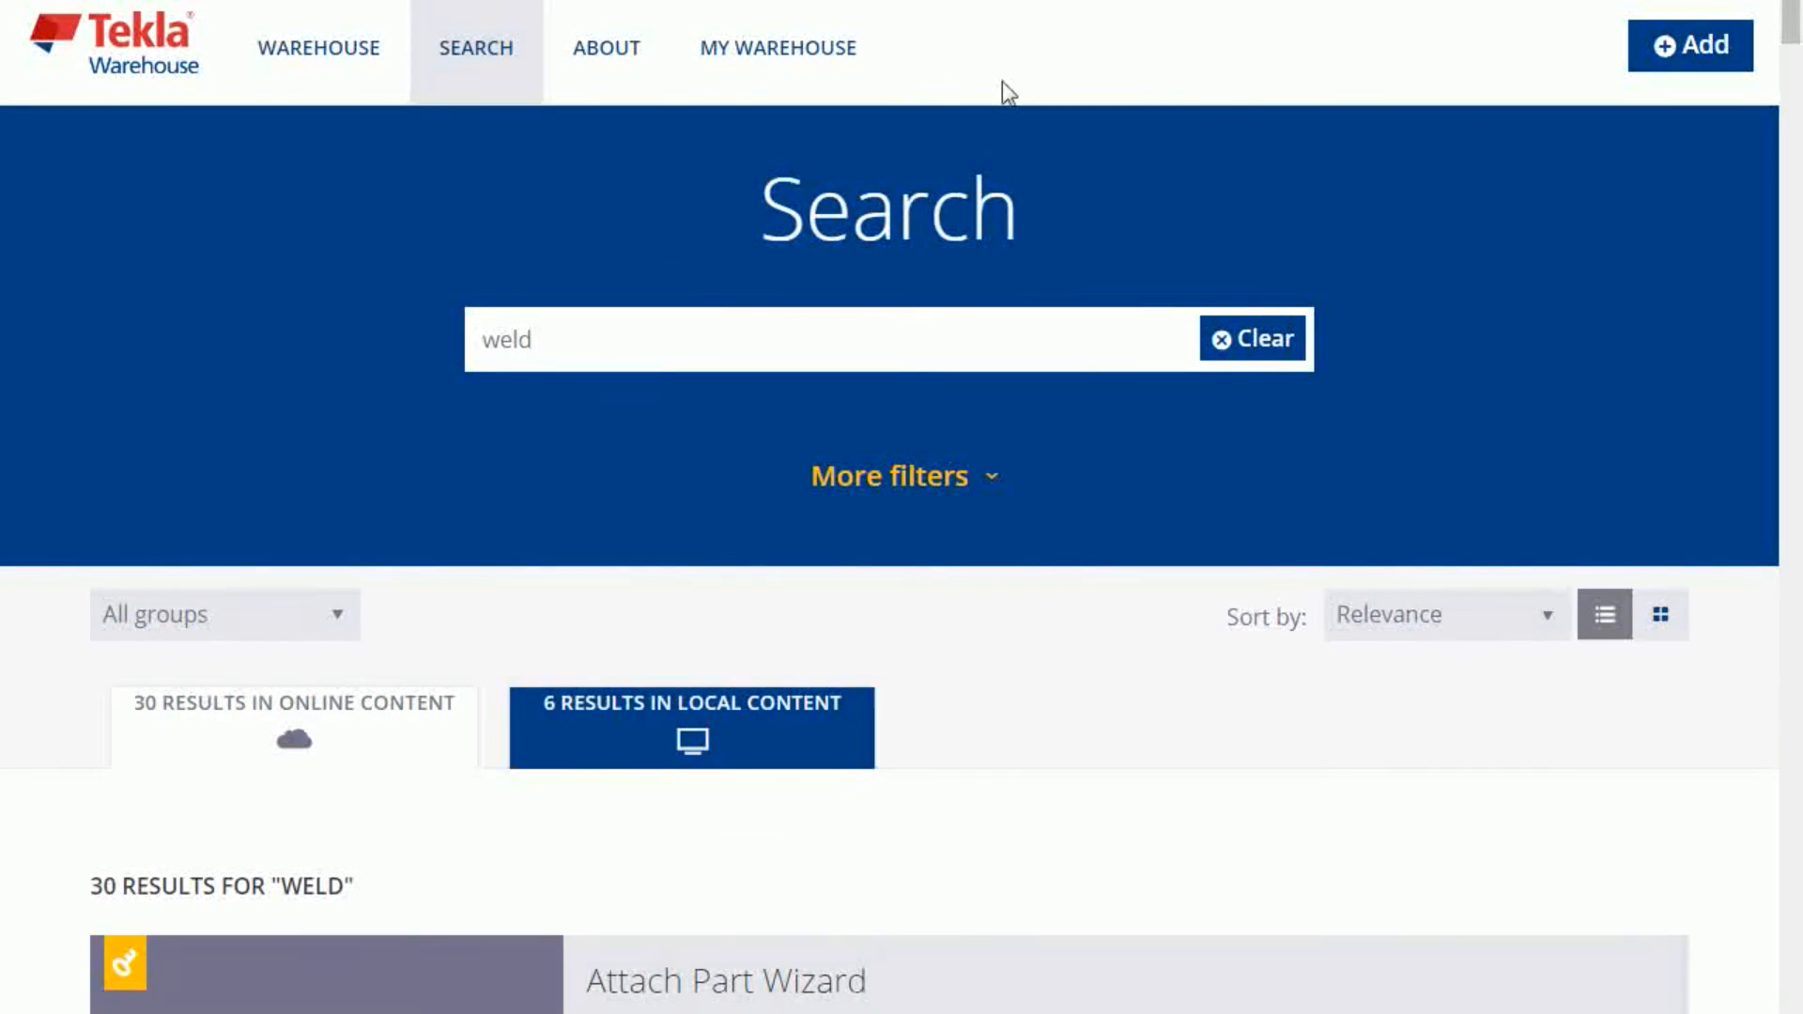
{"action": "scroll", "coordinate": [974, 189], "scroll_direction": "down", "scroll_amount": 10}
{"action": "scroll", "coordinate": [975, 181], "scroll_direction": "down", "scroll_amount": 10}
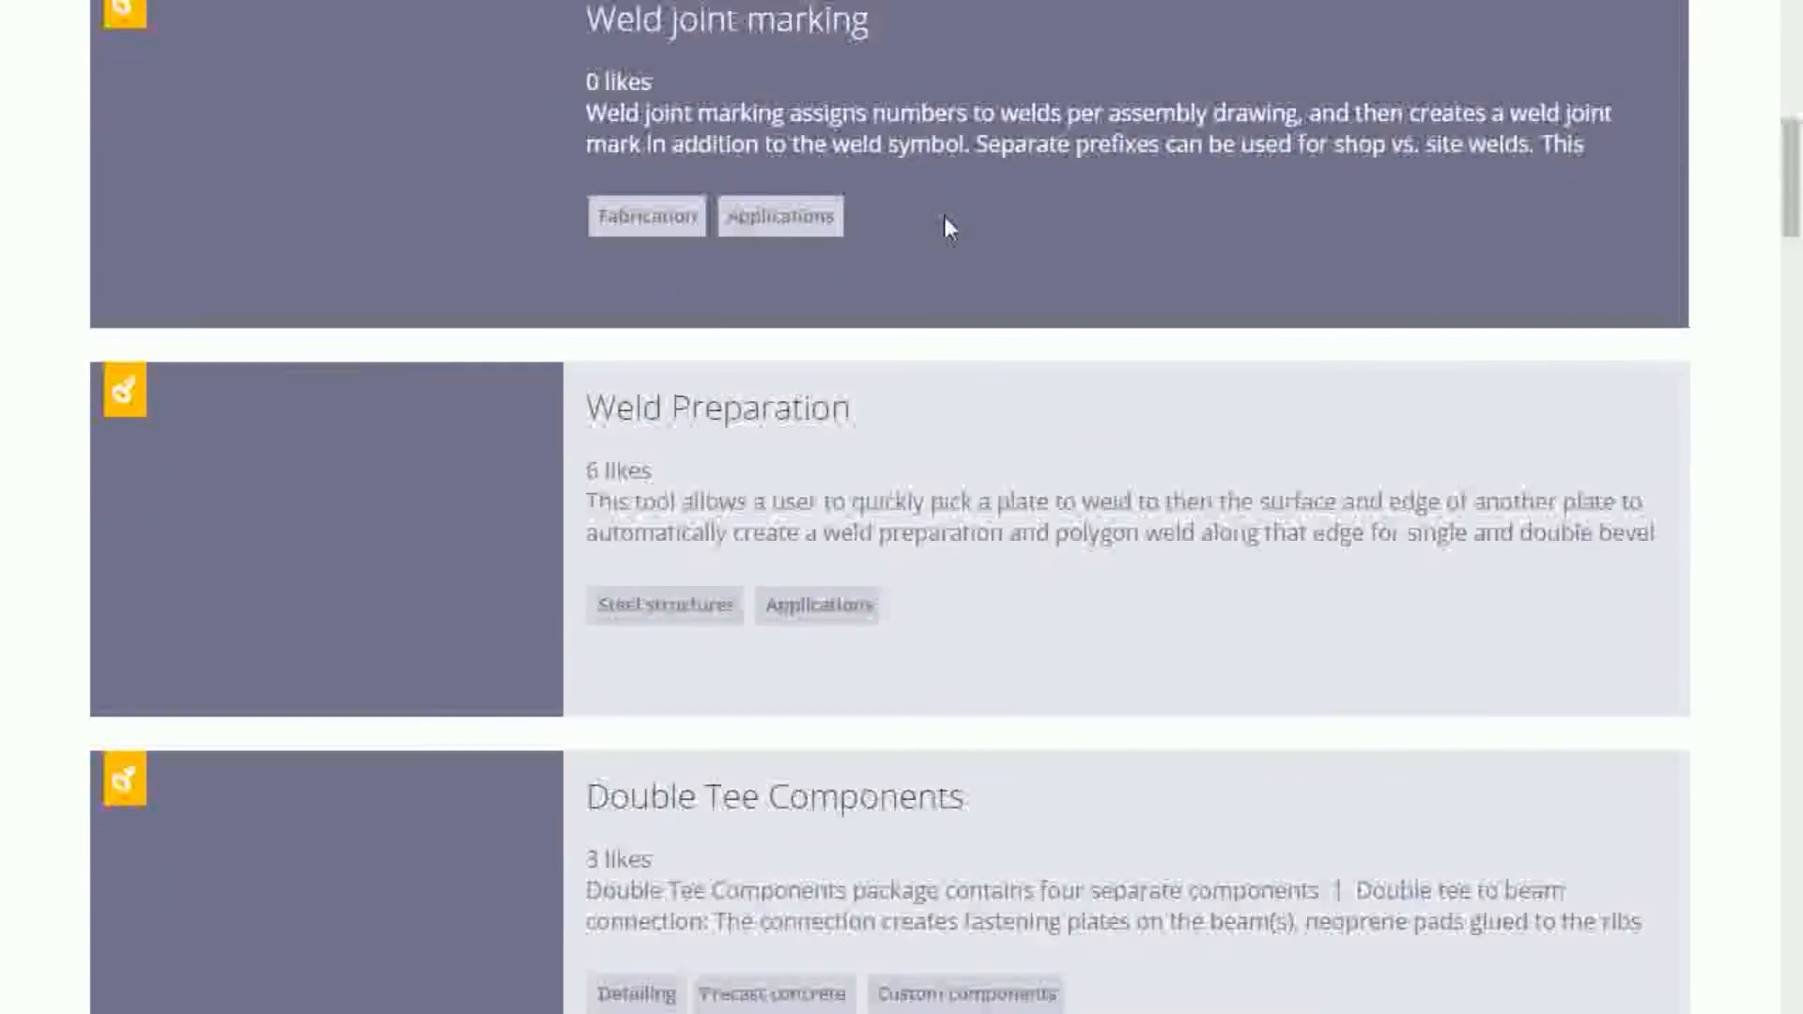
{"action": "scroll", "coordinate": [503, 81], "scroll_direction": "down", "scroll_amount": 5}
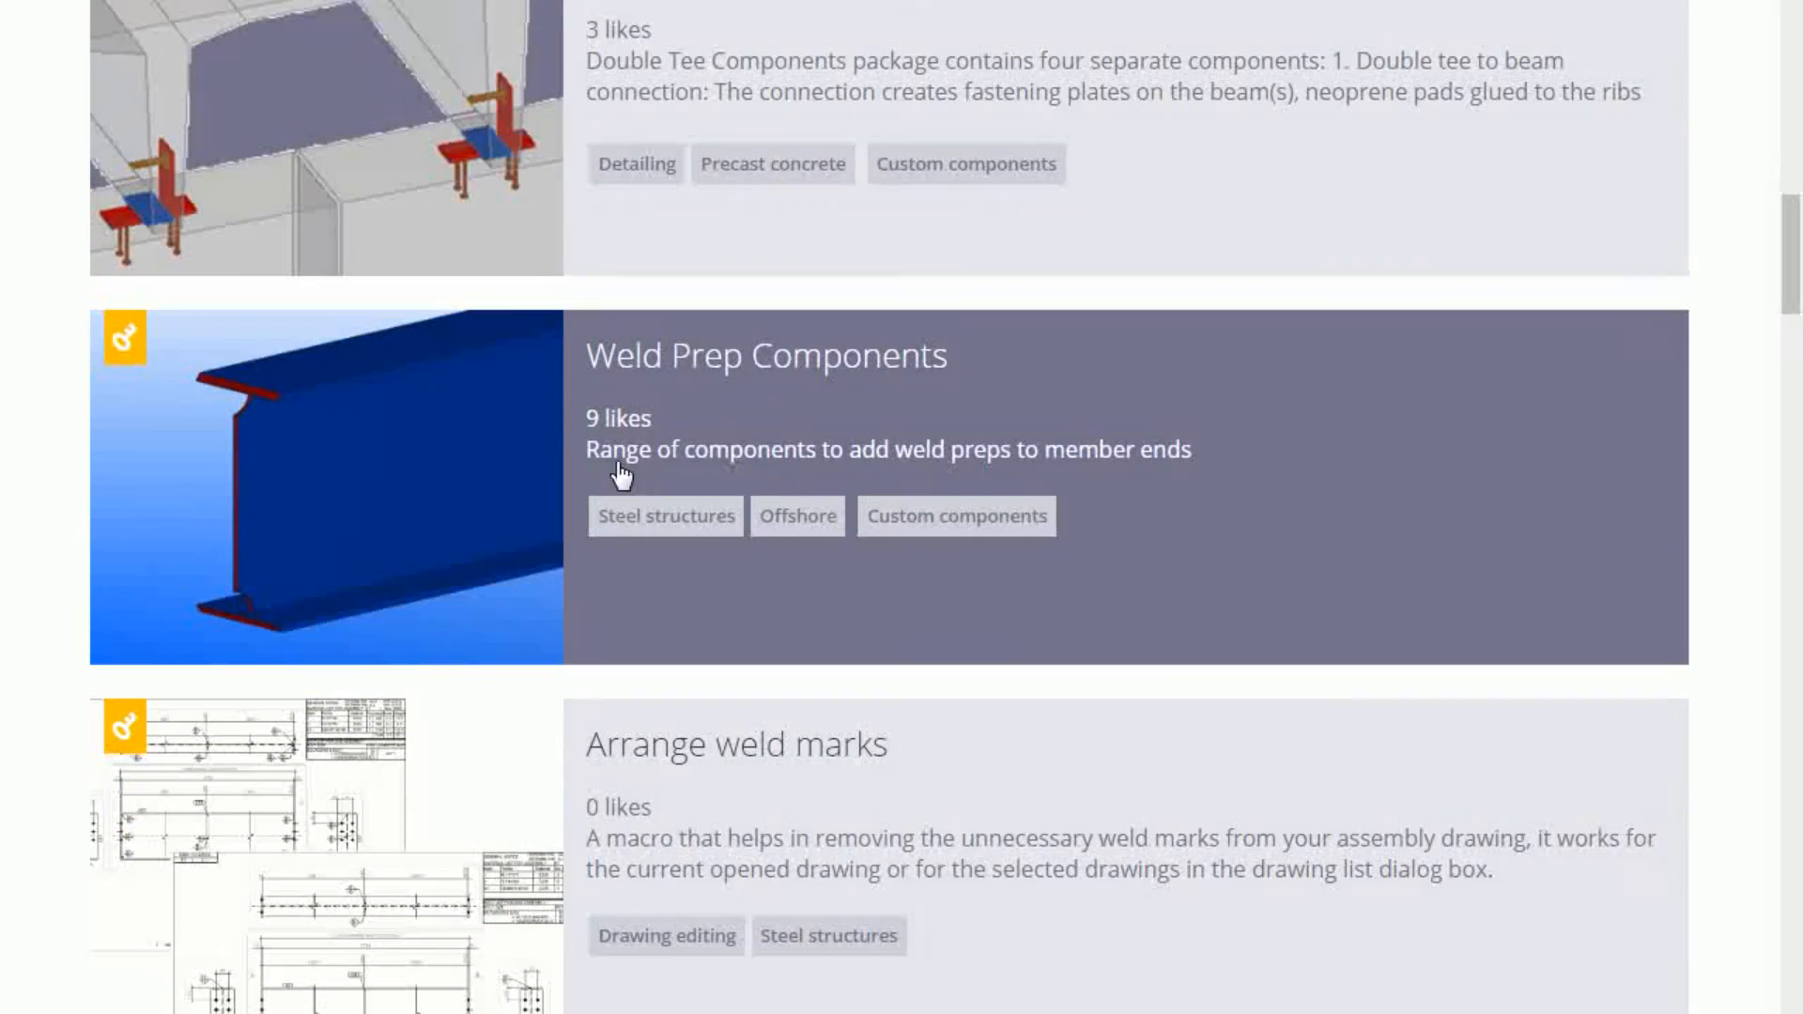
Search Tekla Warehouse for "hgg" and view the DSTV Viewer by HGG entry.
{"action": "scroll", "coordinate": [663, 456], "scroll_direction": "up", "scroll_amount": 20}
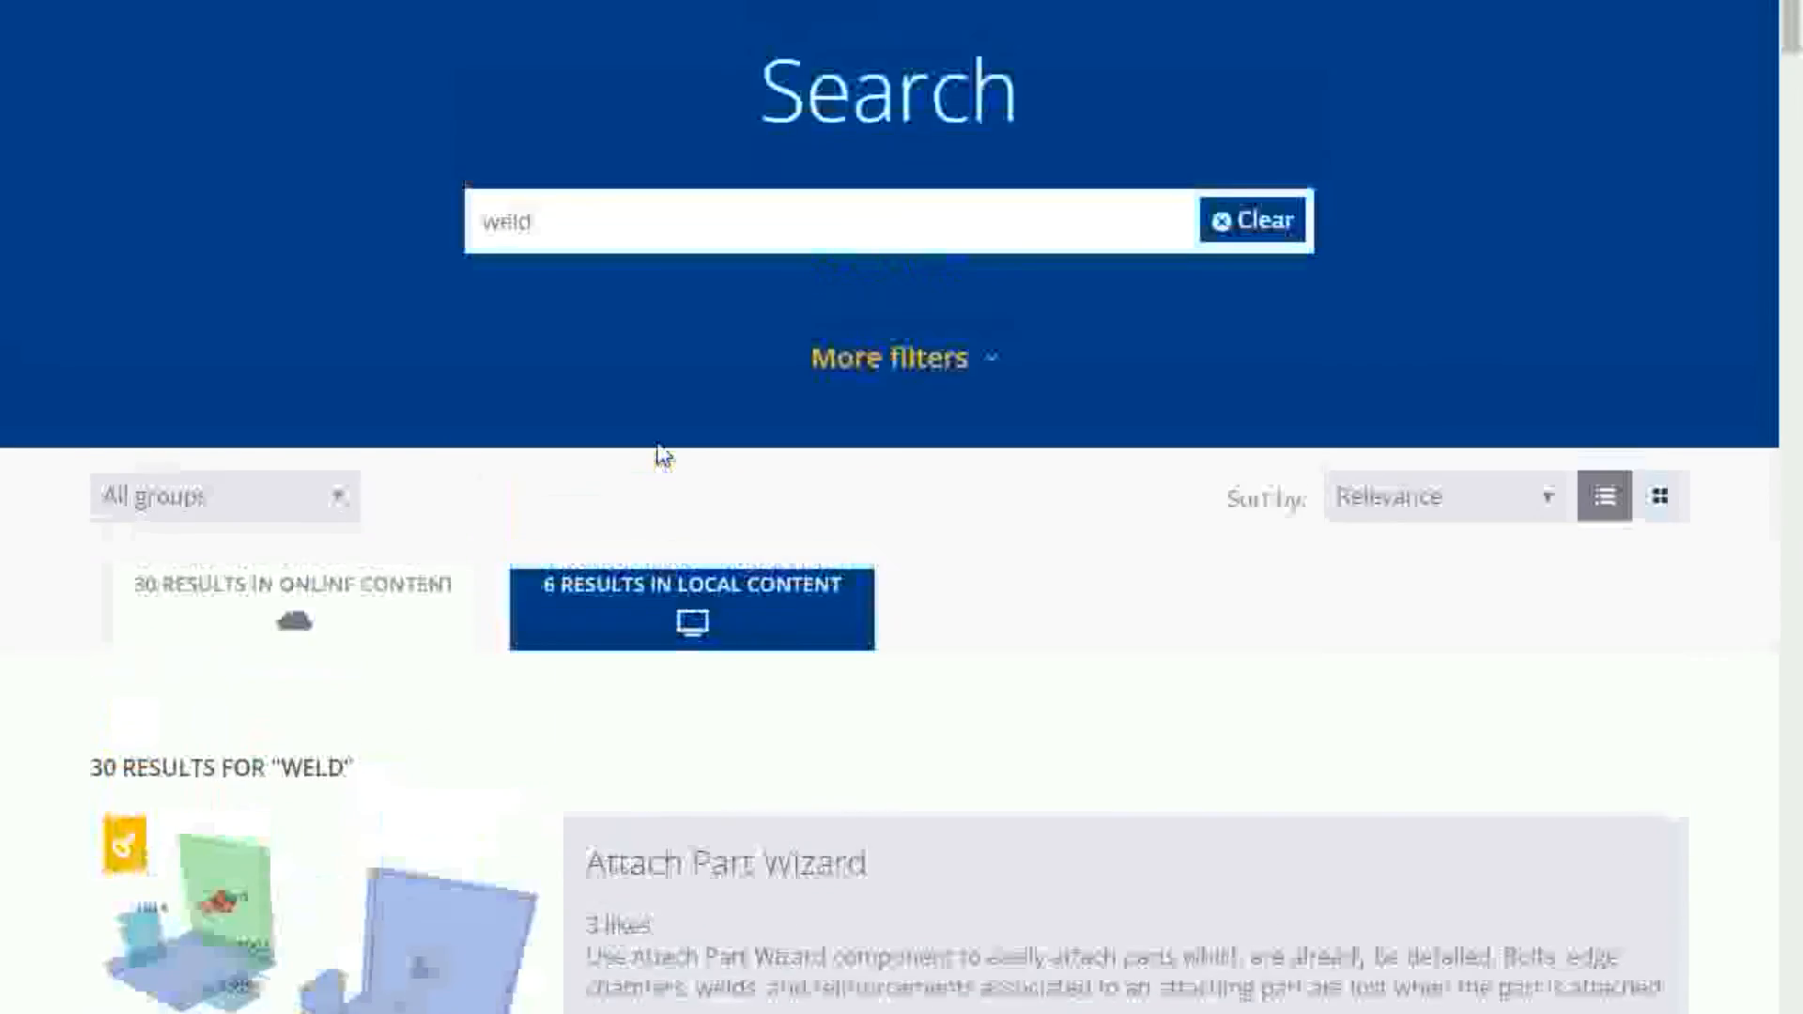
{"action": "scroll", "coordinate": [664, 456], "scroll_direction": "up", "scroll_amount": 2}
{"action": "left_click", "coordinate": [663, 340]}
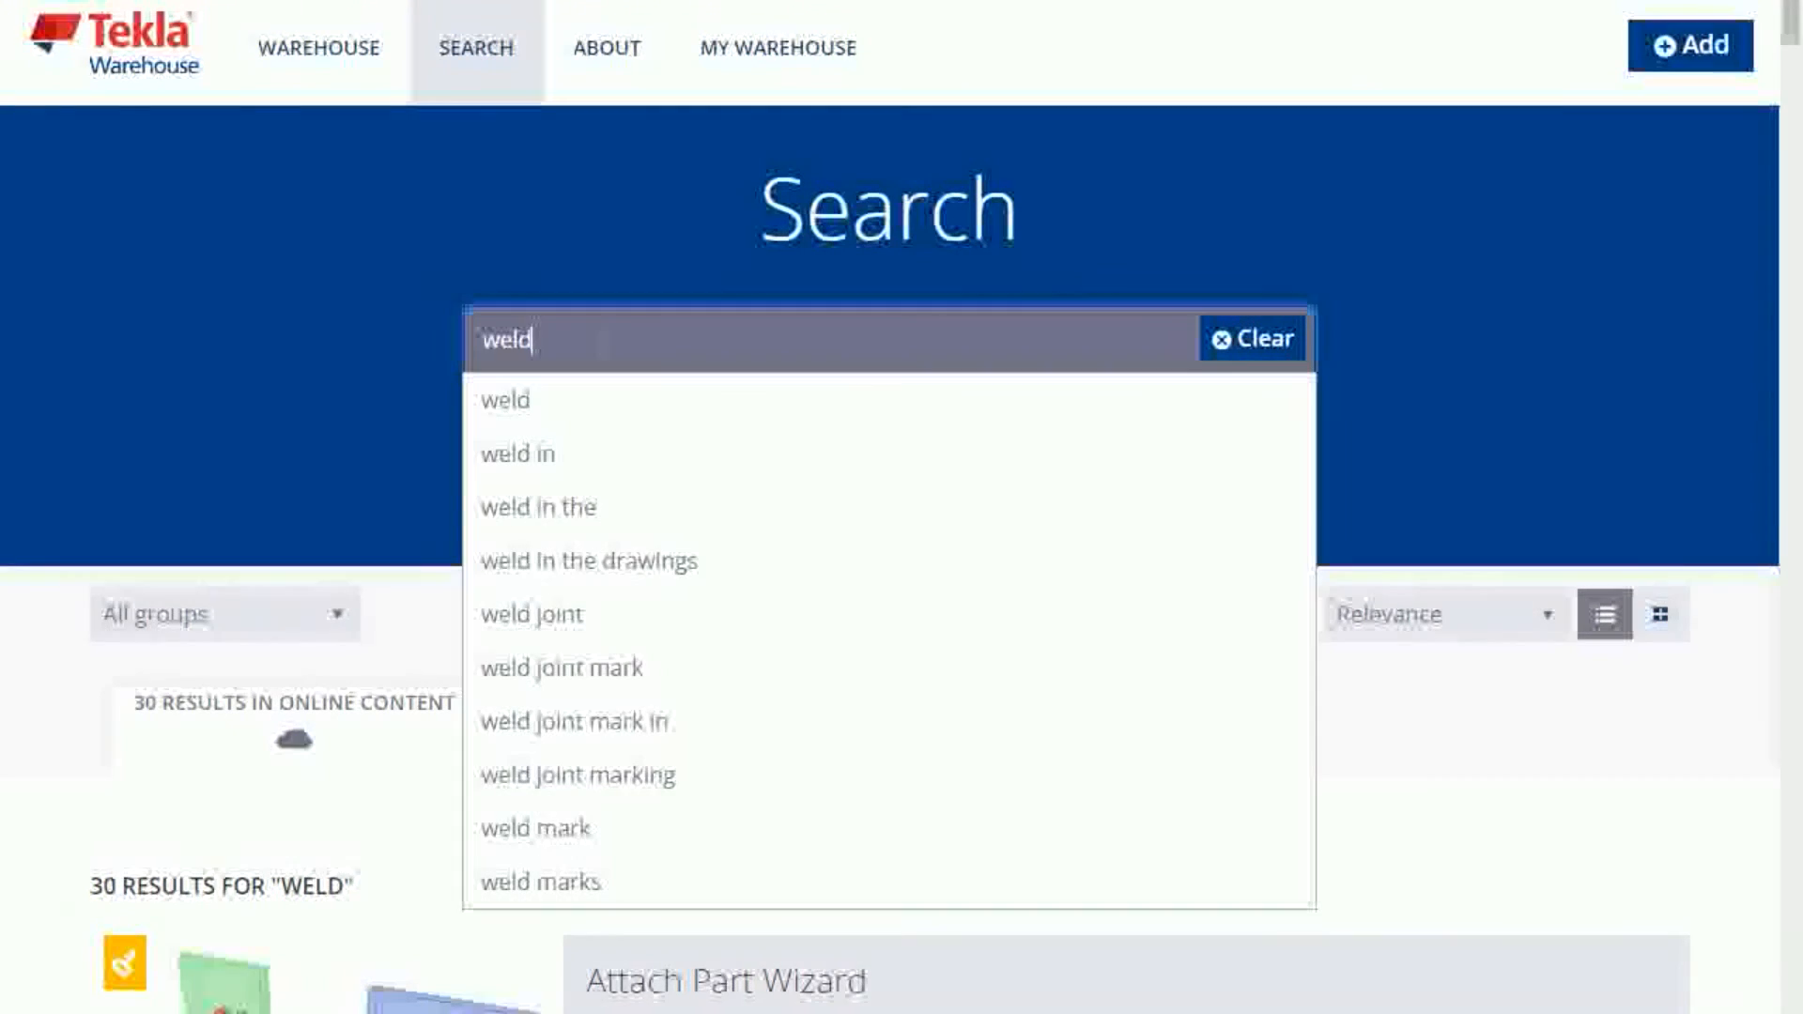
{"action": "key", "text": "BackSpace"}
{"action": "key", "text": "BackSpace"}
{"action": "key", "text": "BackSpace"}
{"action": "key", "text": "BackSpace"}
{"action": "type", "text": "hgg"}
{"action": "key", "text": "Return"}
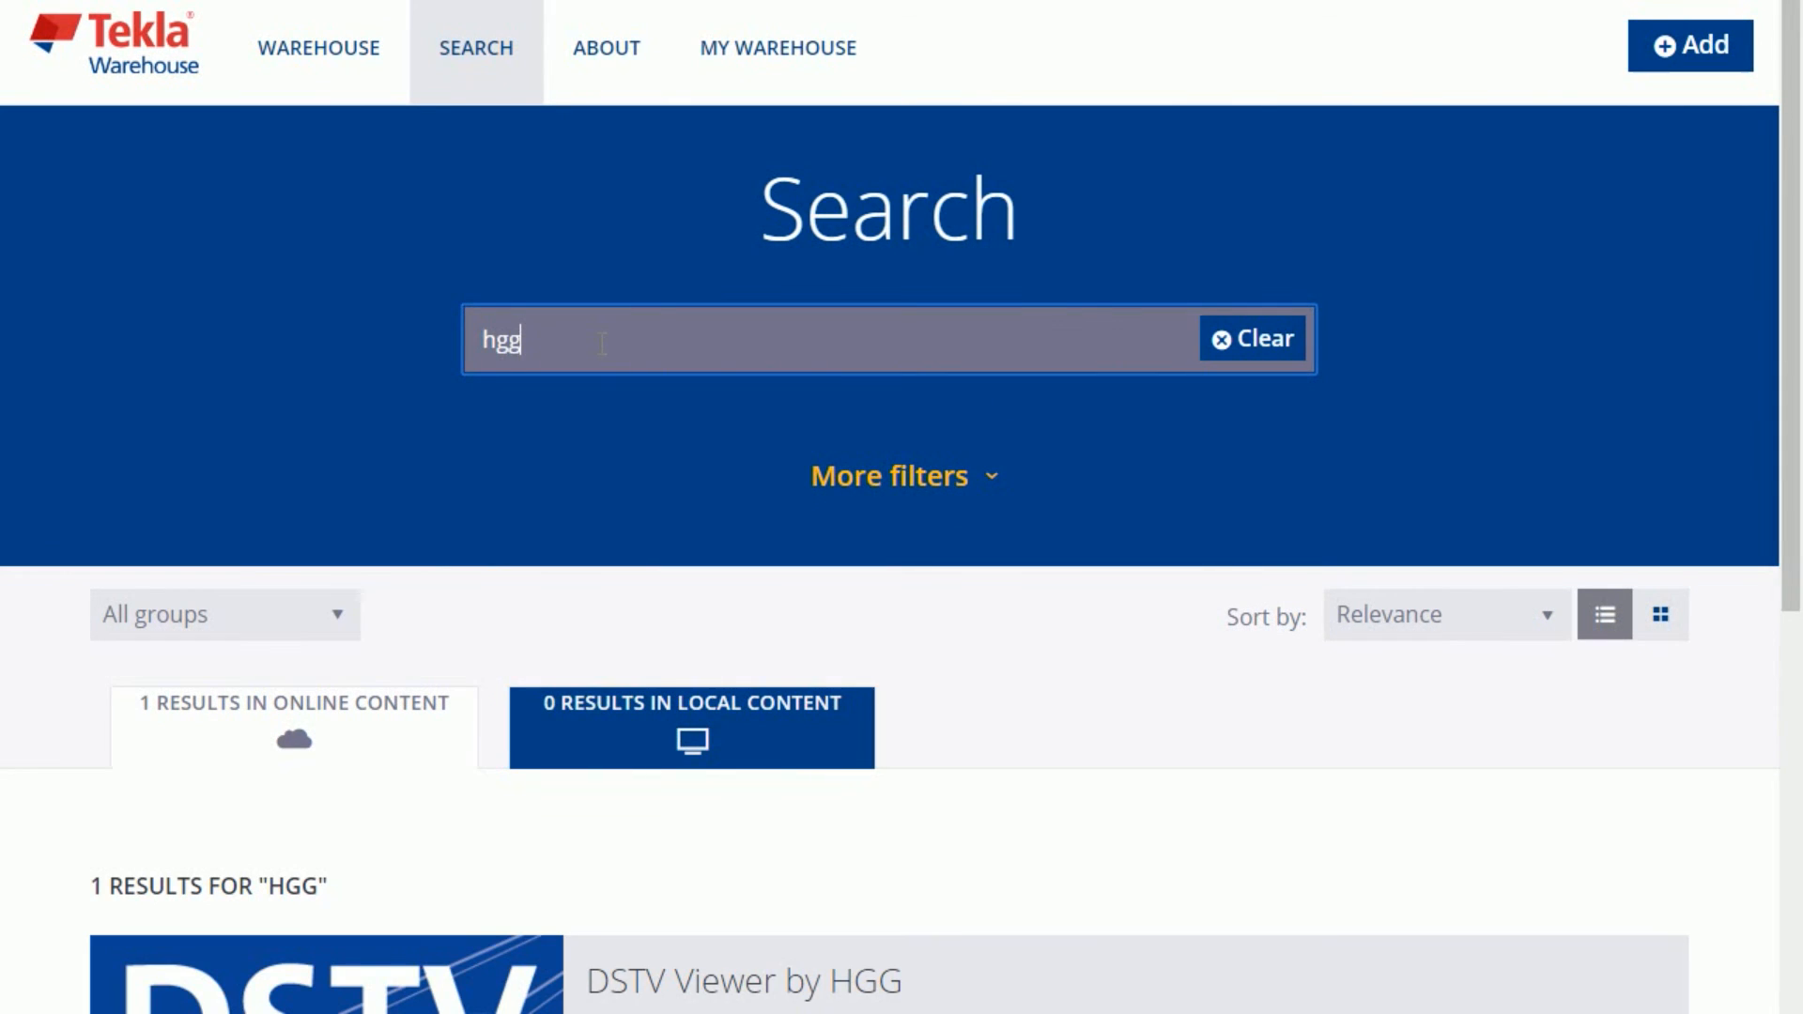
{"action": "scroll", "coordinate": [691, 270], "scroll_direction": "down", "scroll_amount": 1}
{"action": "scroll", "coordinate": [563, 402], "scroll_direction": "down", "scroll_amount": 4}
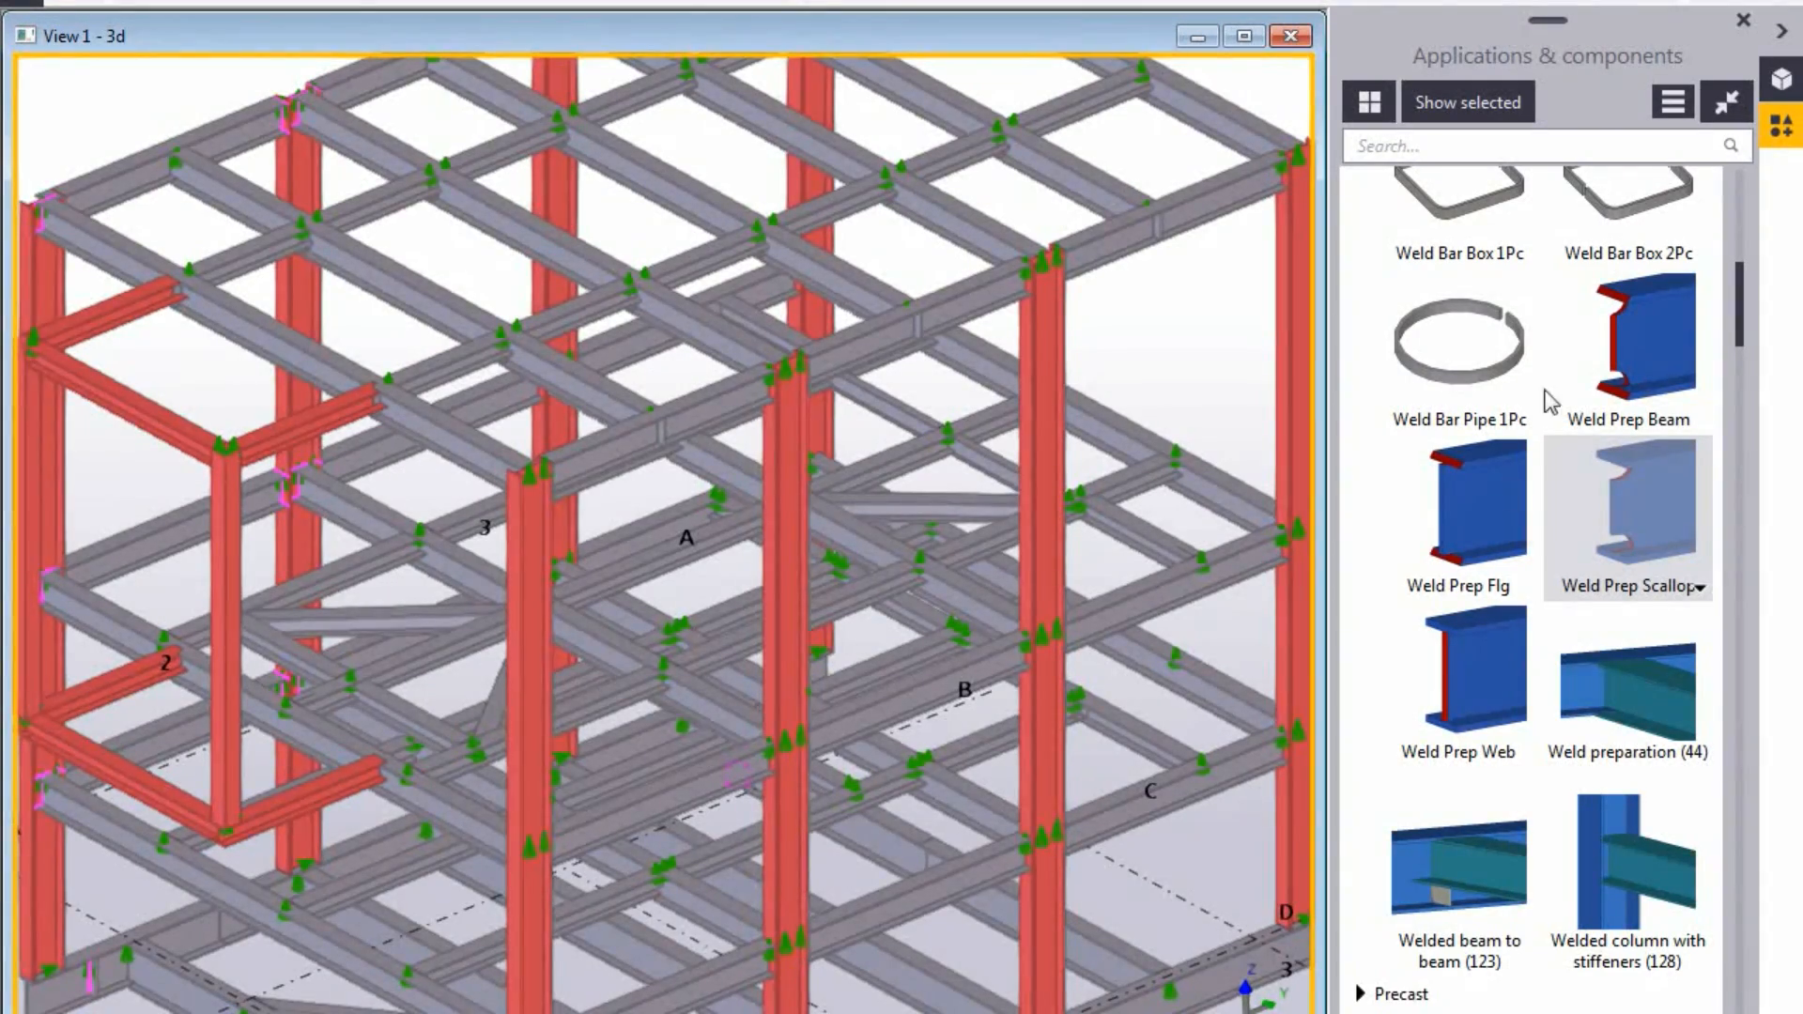
Switch to the Tekla Structures model and examine the stiffener and beam connection beside the corner column base.
{"action": "scroll", "coordinate": [704, 780], "scroll_direction": "down", "scroll_amount": 1}
{"action": "middle_click_drag", "start_coordinate": [109, 990], "coordinate": [423, 745]}
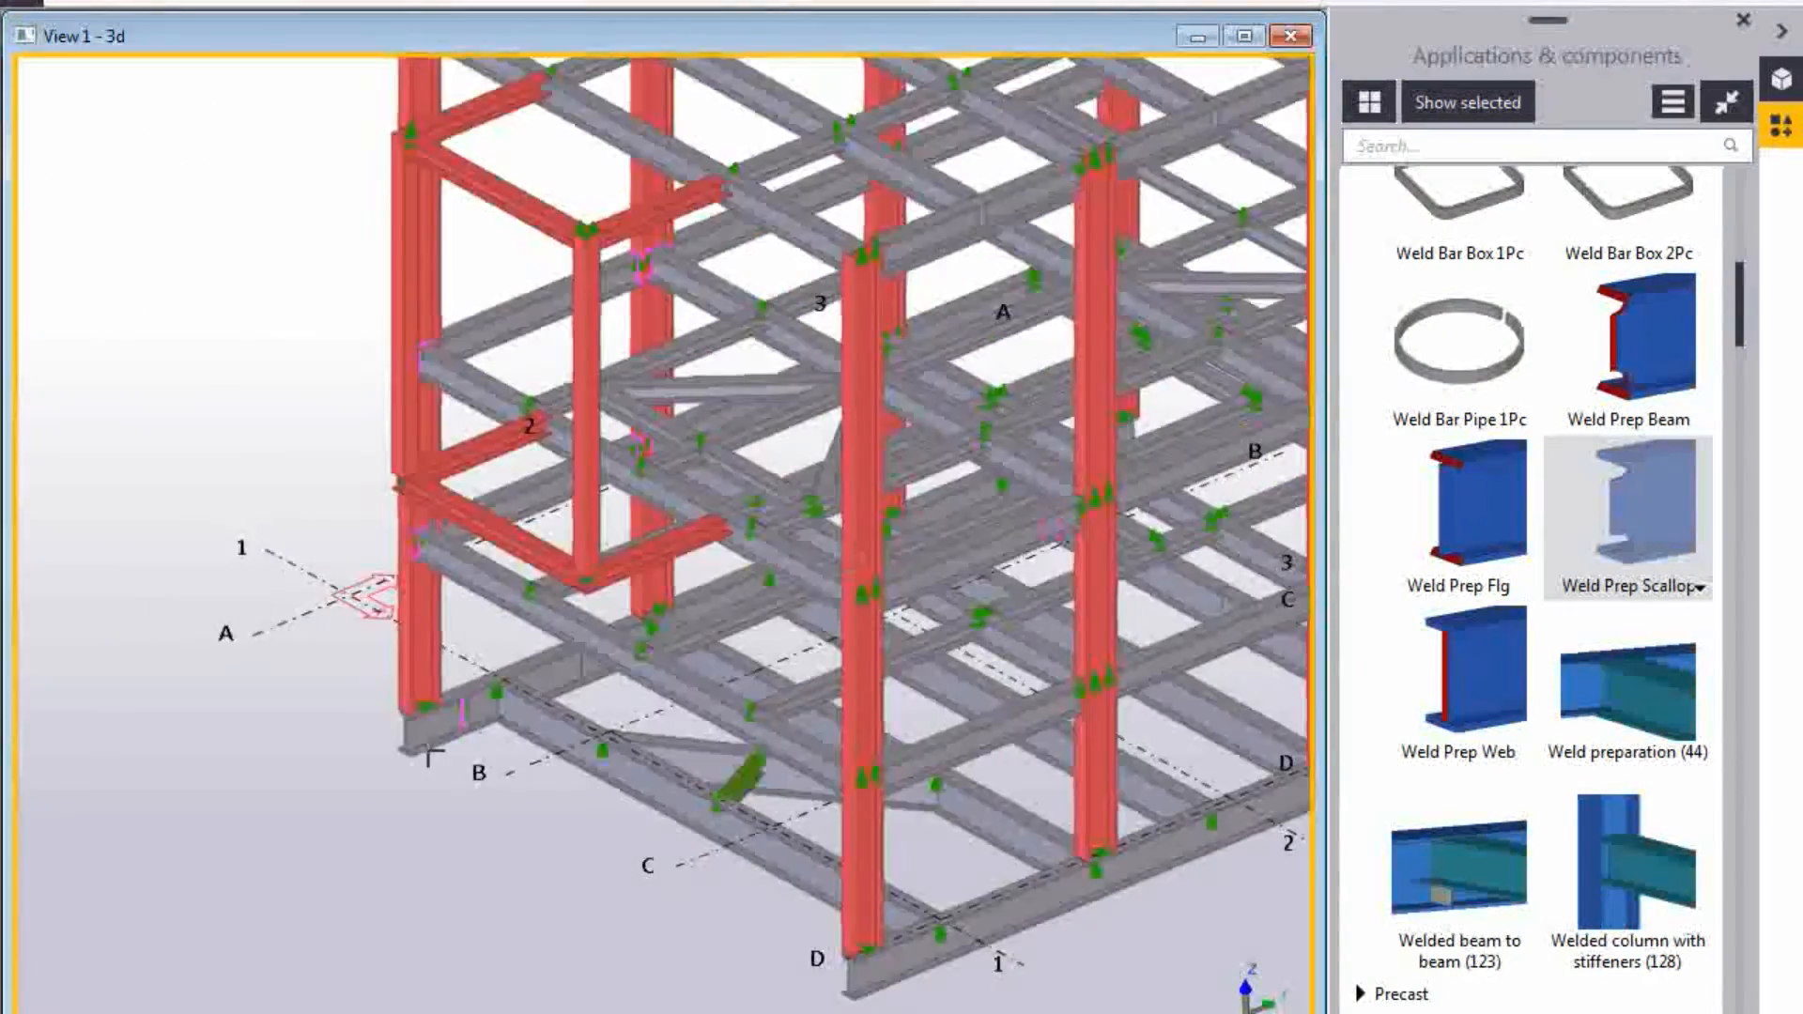
{"action": "scroll", "coordinate": [427, 742], "scroll_direction": "up", "scroll_amount": 9}
{"action": "scroll", "coordinate": [409, 661], "scroll_direction": "up", "scroll_amount": 8}
{"action": "scroll", "coordinate": [613, 613], "scroll_direction": "down", "scroll_amount": 1}
{"action": "scroll", "coordinate": [313, 633], "scroll_direction": "down", "scroll_amount": 2}
{"action": "scroll", "coordinate": [577, 620], "scroll_direction": "down", "scroll_amount": 2}
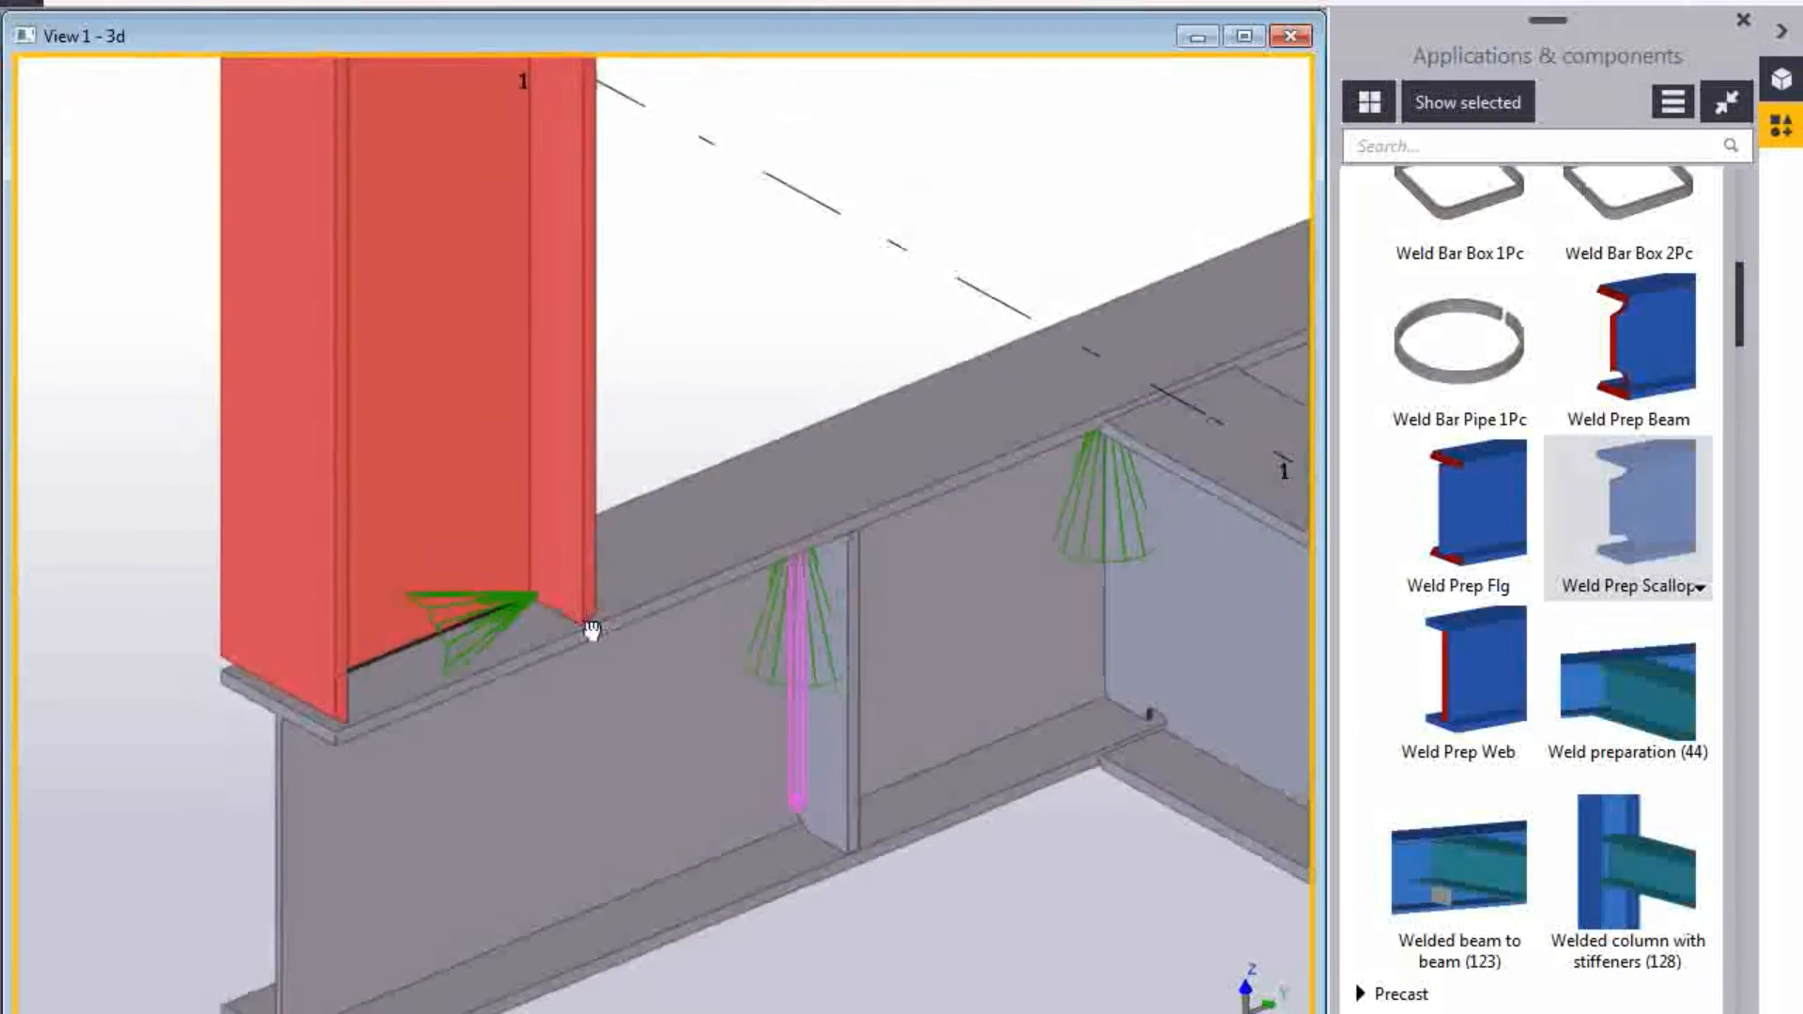
{"action": "middle_click_drag", "start_coordinate": [1061, 584], "coordinate": [737, 633]}
{"action": "scroll", "coordinate": [736, 634], "scroll_direction": "down", "scroll_amount": 2}
{"action": "scroll", "coordinate": [766, 674], "scroll_direction": "up", "scroll_amount": 8}
{"action": "scroll", "coordinate": [768, 674], "scroll_direction": "down", "scroll_amount": 11}
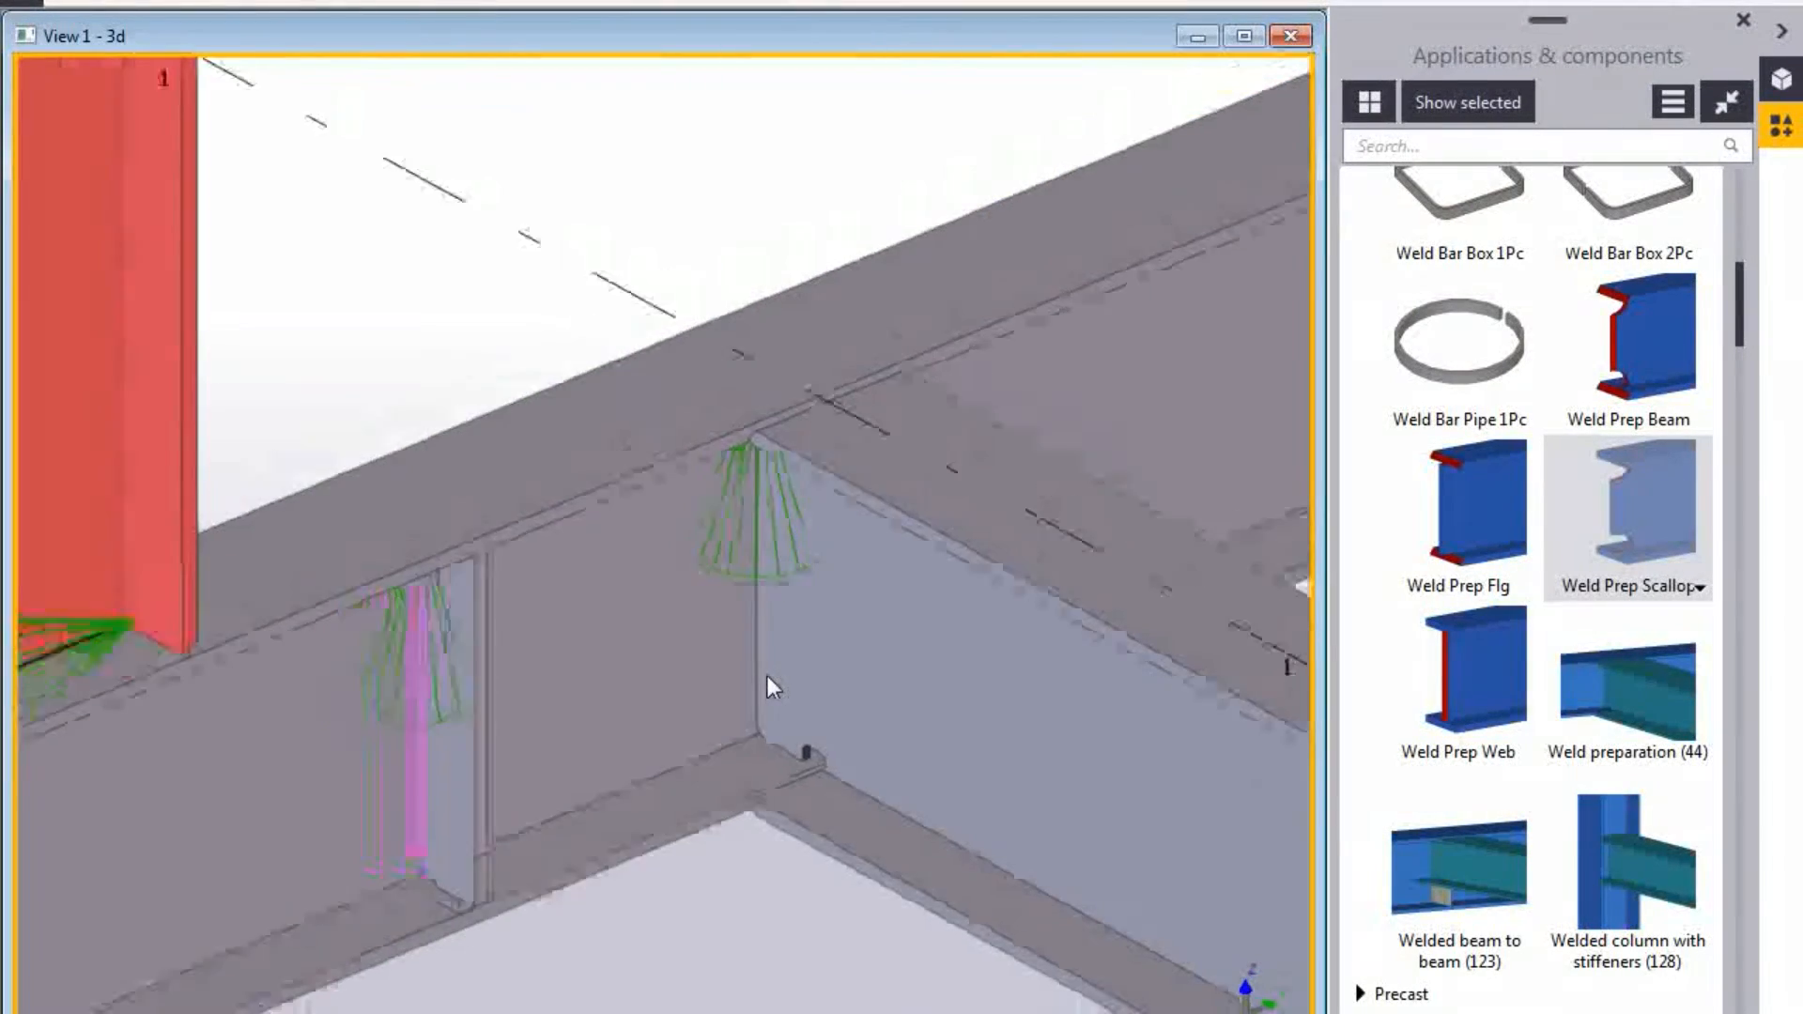
{"action": "scroll", "coordinate": [848, 648], "scroll_direction": "down", "scroll_amount": 2}
{"action": "middle_click_drag", "start_coordinate": [949, 643], "coordinate": [634, 668]}
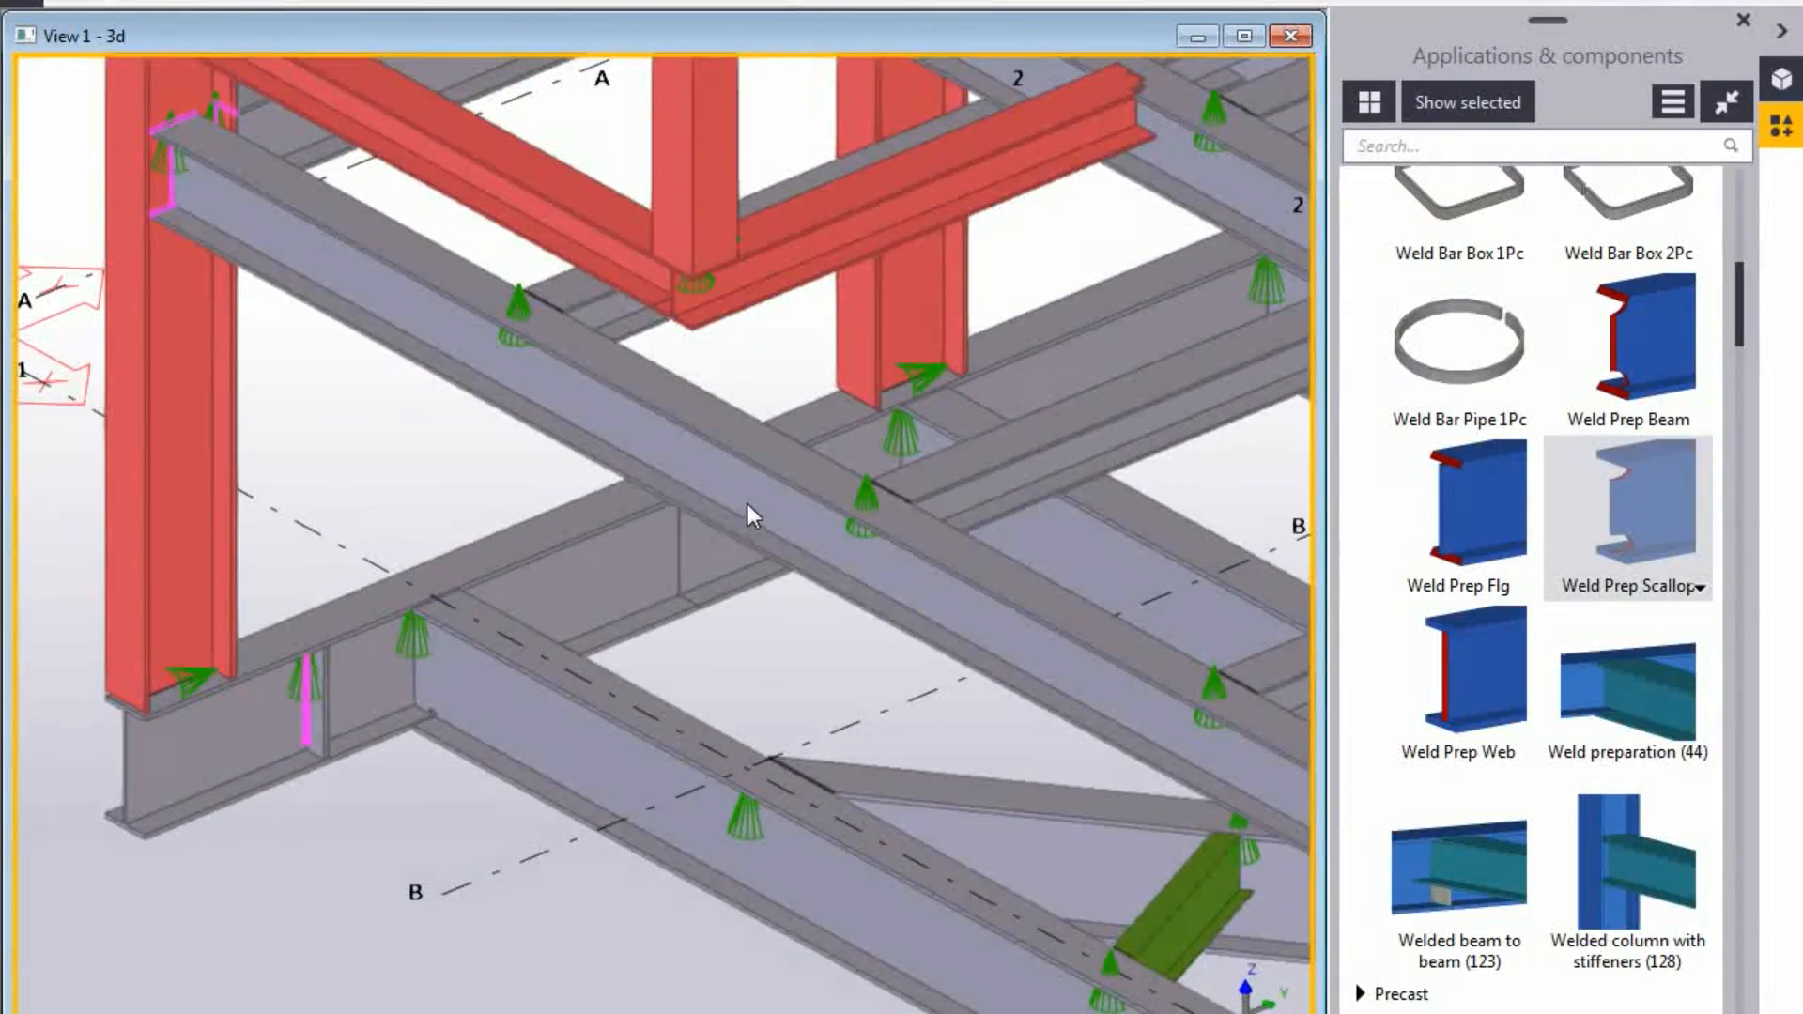
Examine the bevelled flange weld preparation at the splice in the lower edge beam between two column bases.
{"action": "middle_click_drag", "start_coordinate": [747, 512], "coordinate": [740, 515]}
{"action": "scroll", "coordinate": [777, 454], "scroll_direction": "up", "scroll_amount": 3}
{"action": "scroll", "coordinate": [729, 709], "scroll_direction": "up", "scroll_amount": 3}
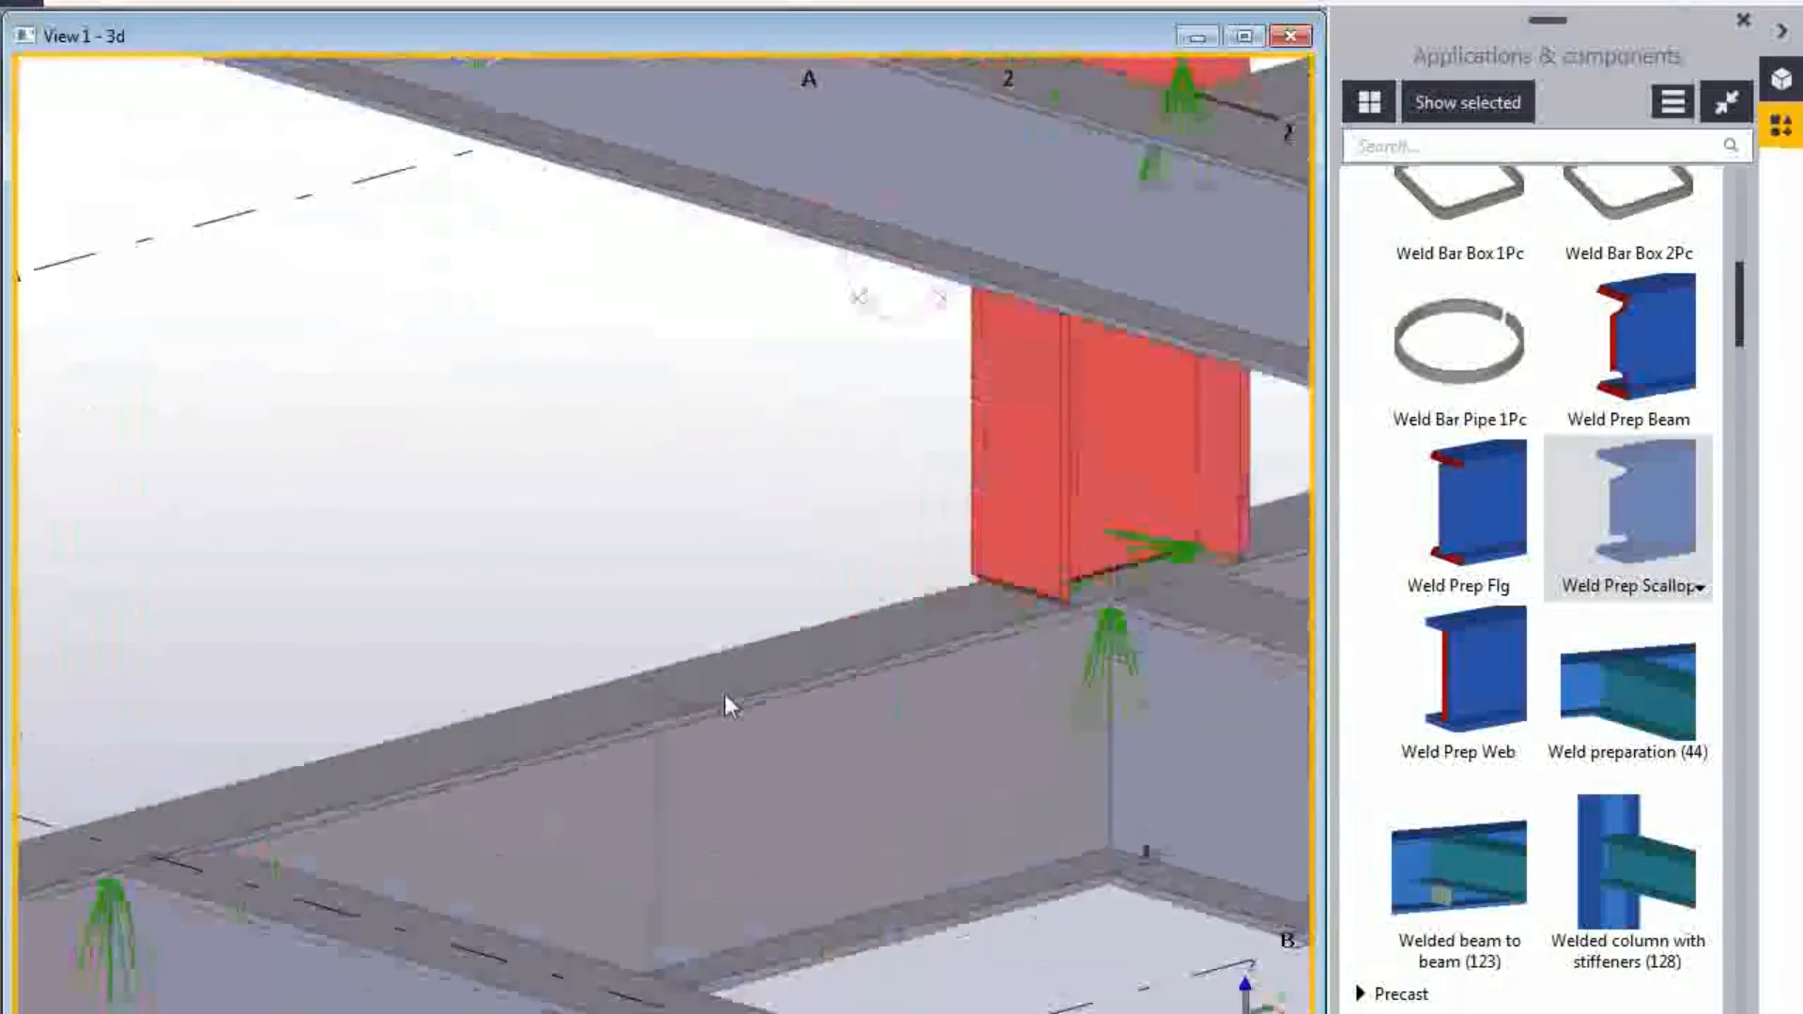
{"action": "scroll", "coordinate": [657, 751], "scroll_direction": "up", "scroll_amount": 4}
{"action": "scroll", "coordinate": [658, 740], "scroll_direction": "up", "scroll_amount": 4}
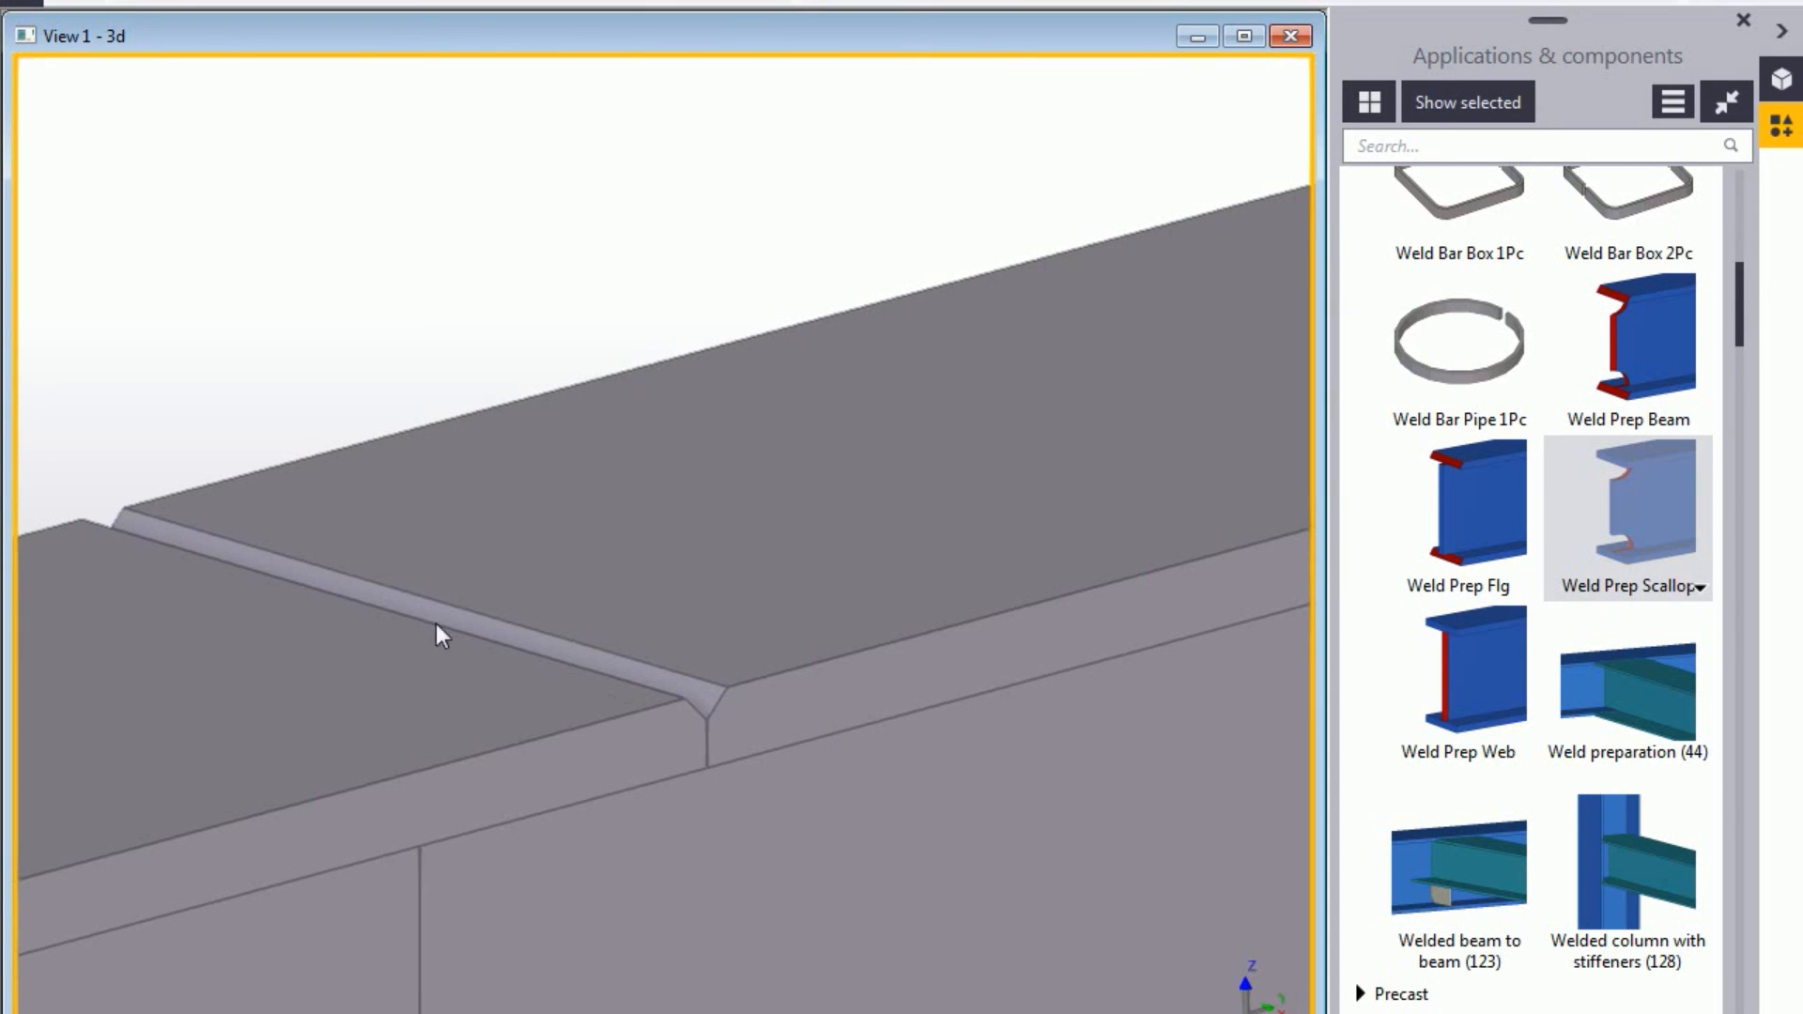
{"action": "scroll", "coordinate": [634, 680], "scroll_direction": "down", "scroll_amount": 4}
{"action": "scroll", "coordinate": [729, 633], "scroll_direction": "down", "scroll_amount": 3}
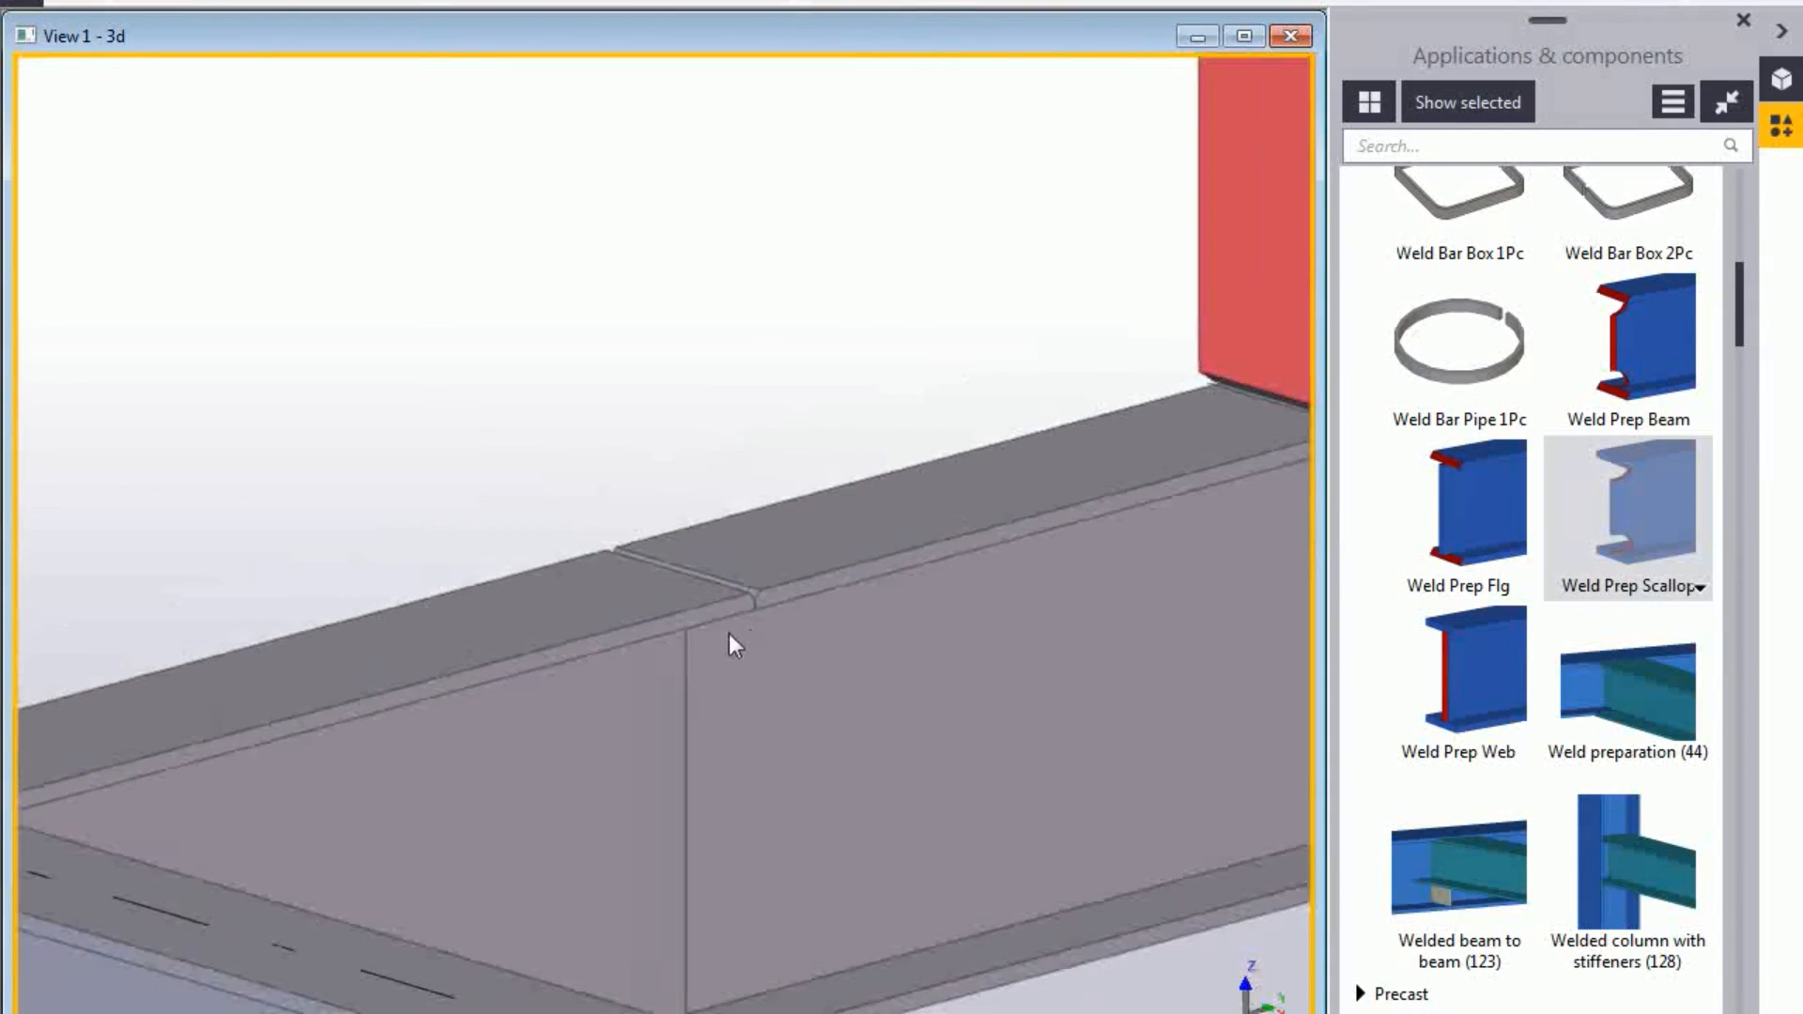
{"action": "scroll", "coordinate": [718, 607], "scroll_direction": "down", "scroll_amount": 4}
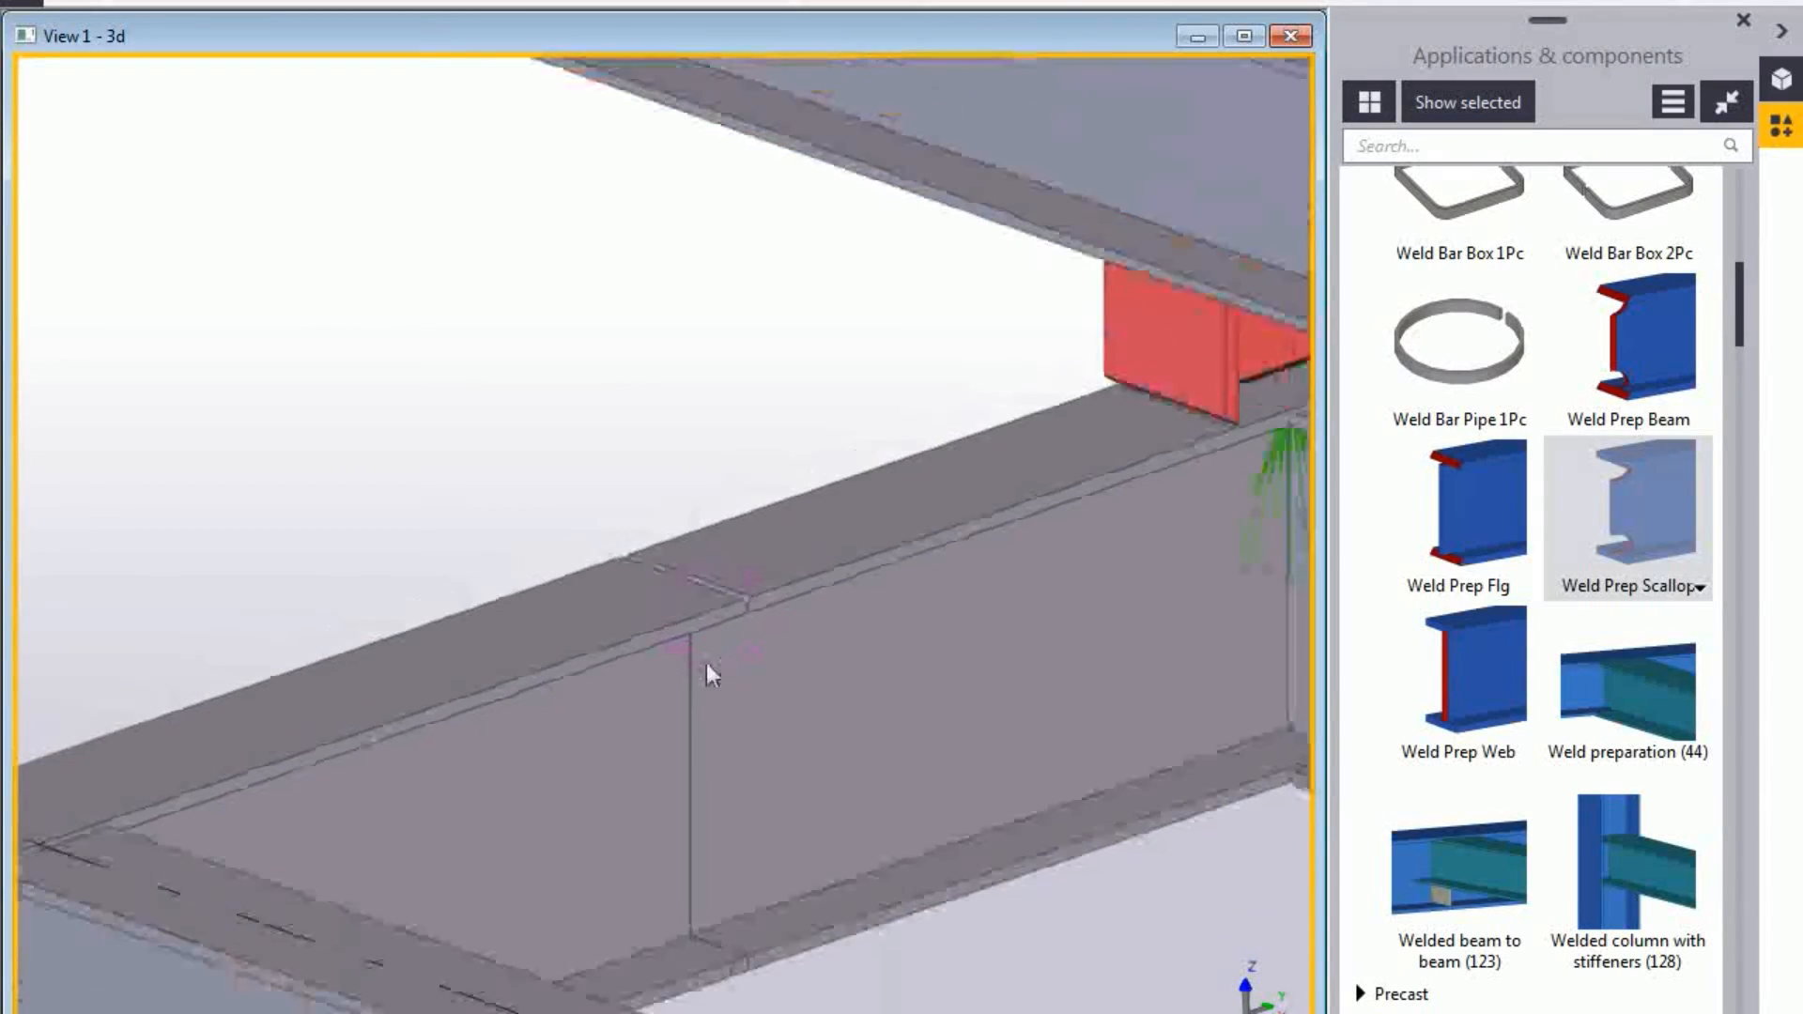
{"action": "scroll", "coordinate": [661, 713], "scroll_direction": "down", "scroll_amount": 6}
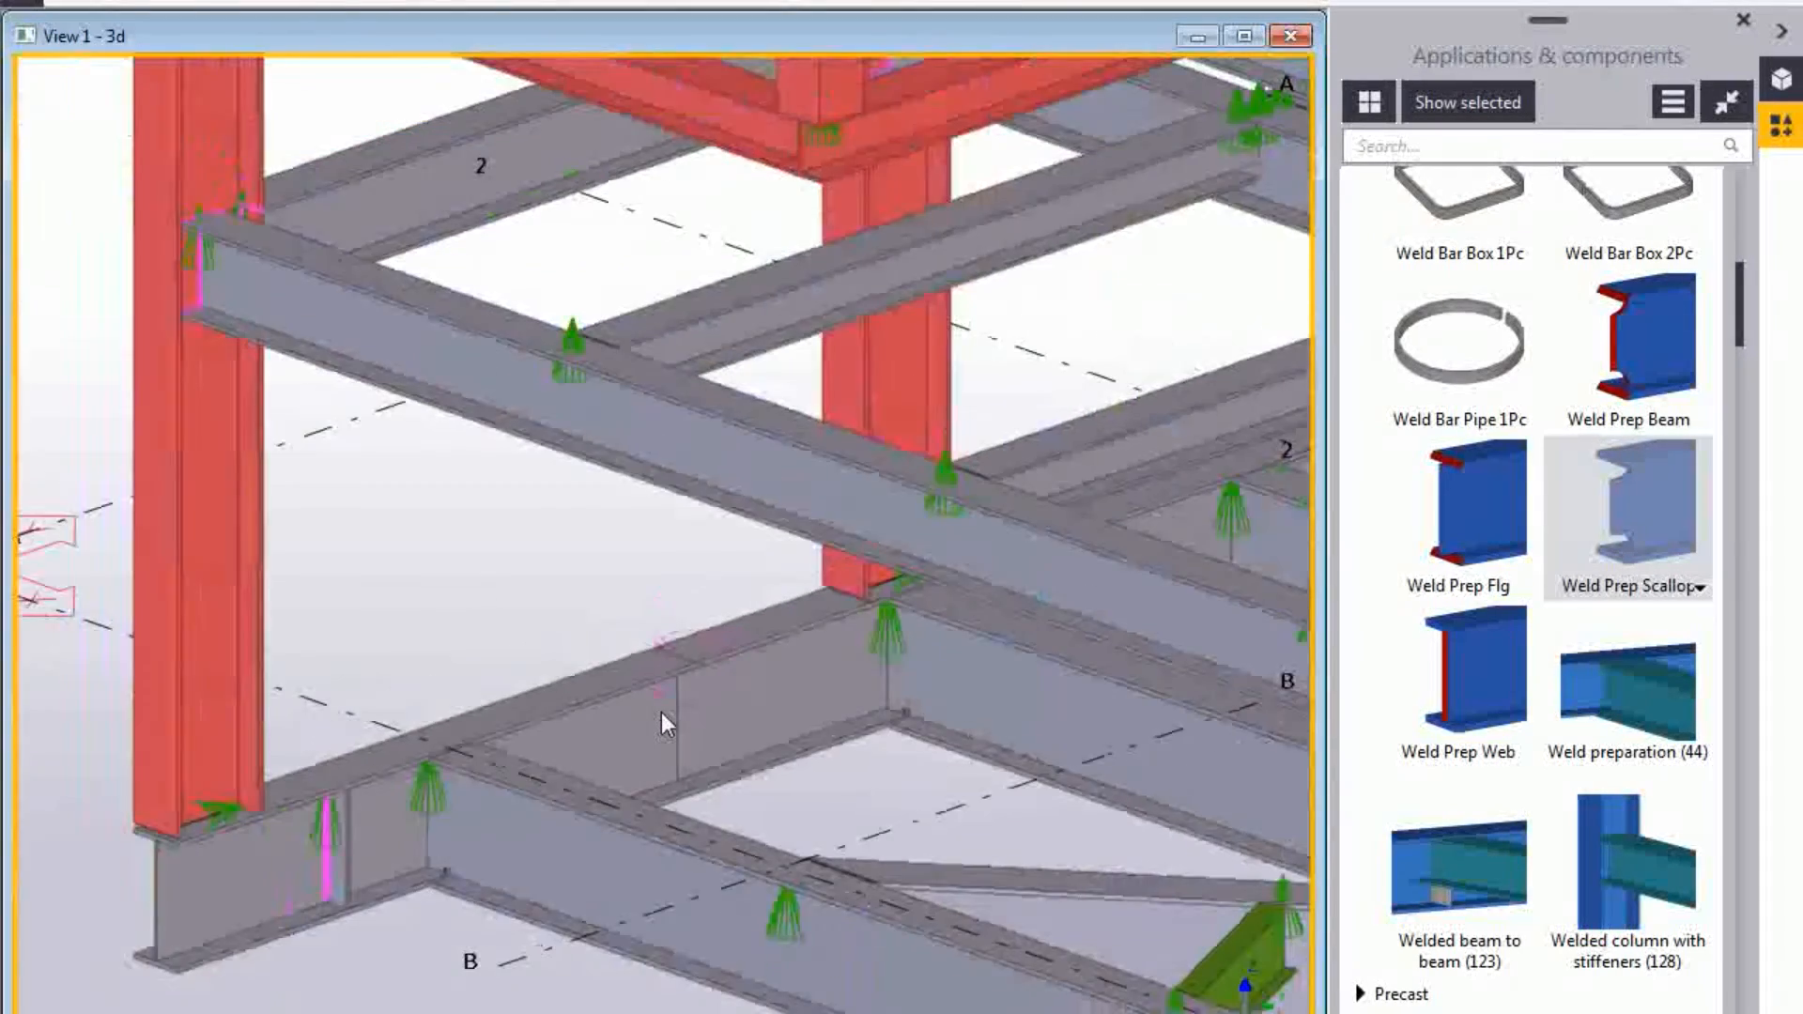
{"action": "scroll", "coordinate": [662, 712], "scroll_direction": "down", "scroll_amount": 5}
{"action": "middle_click_drag", "start_coordinate": [661, 714], "coordinate": [468, 690]}
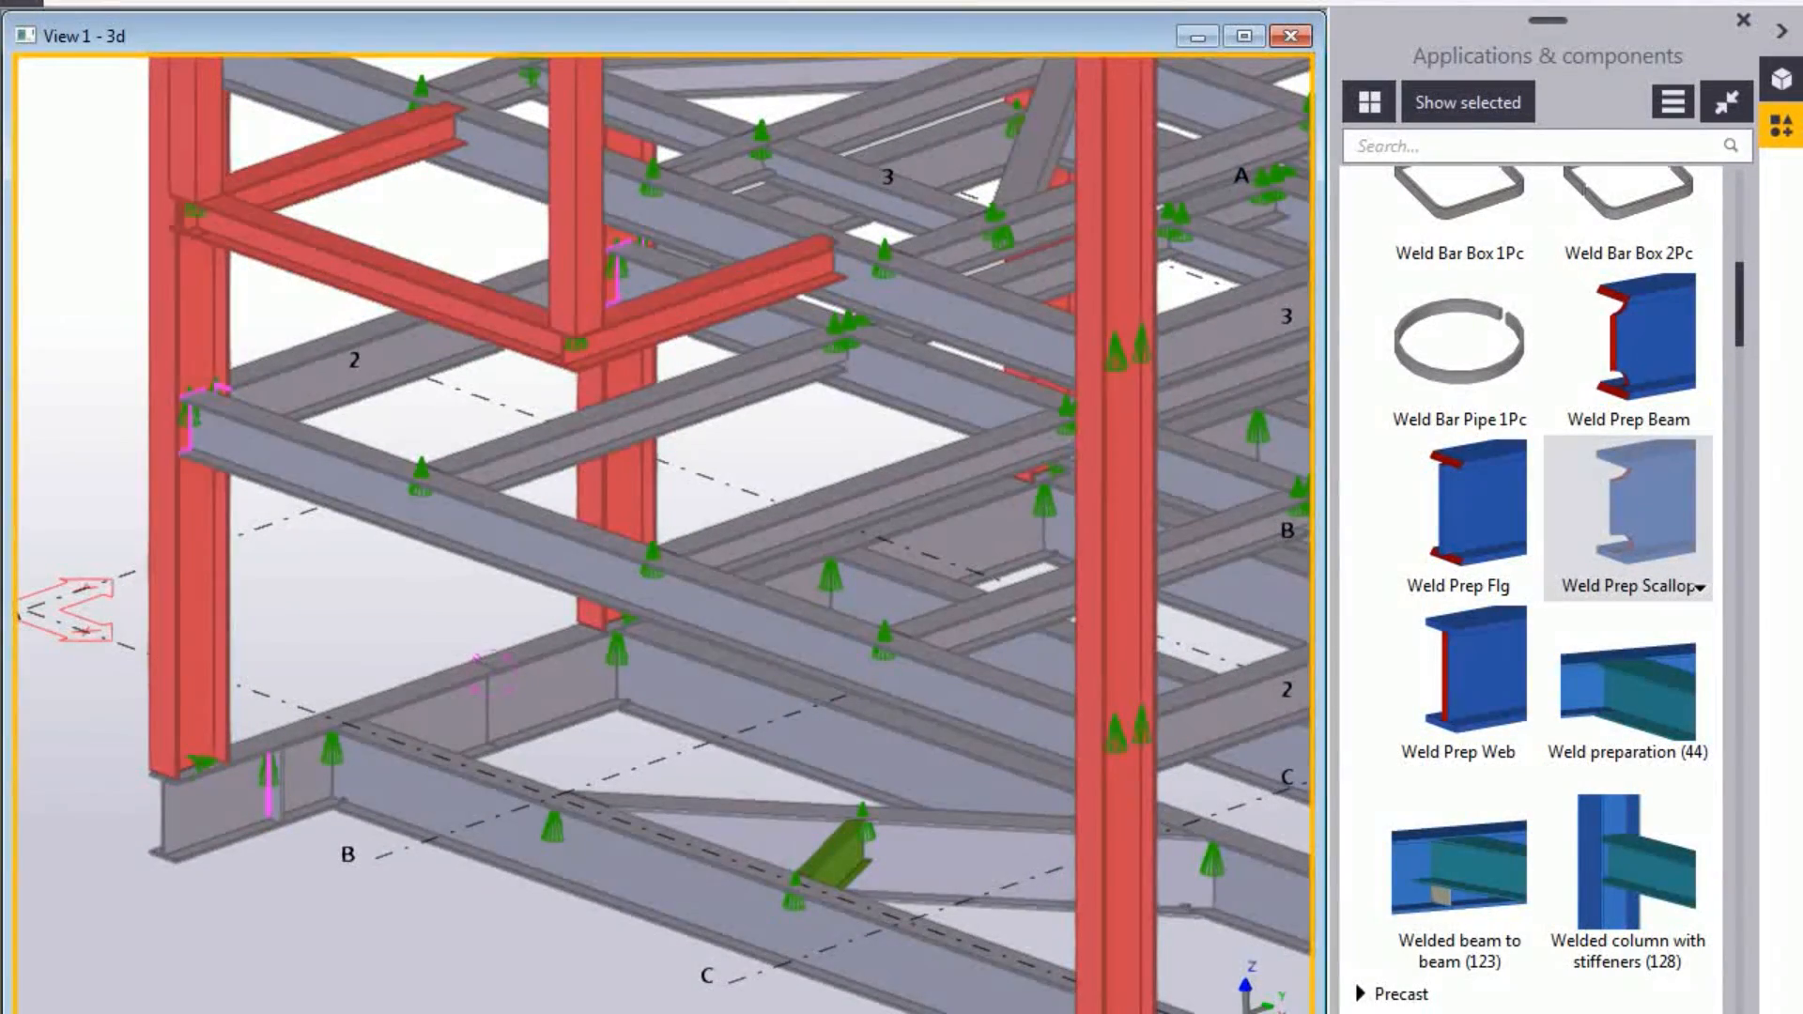
Open the NC file export settings and select the DSTV for profiles entry.
{"action": "left_click", "coordinate": [21, 3]}
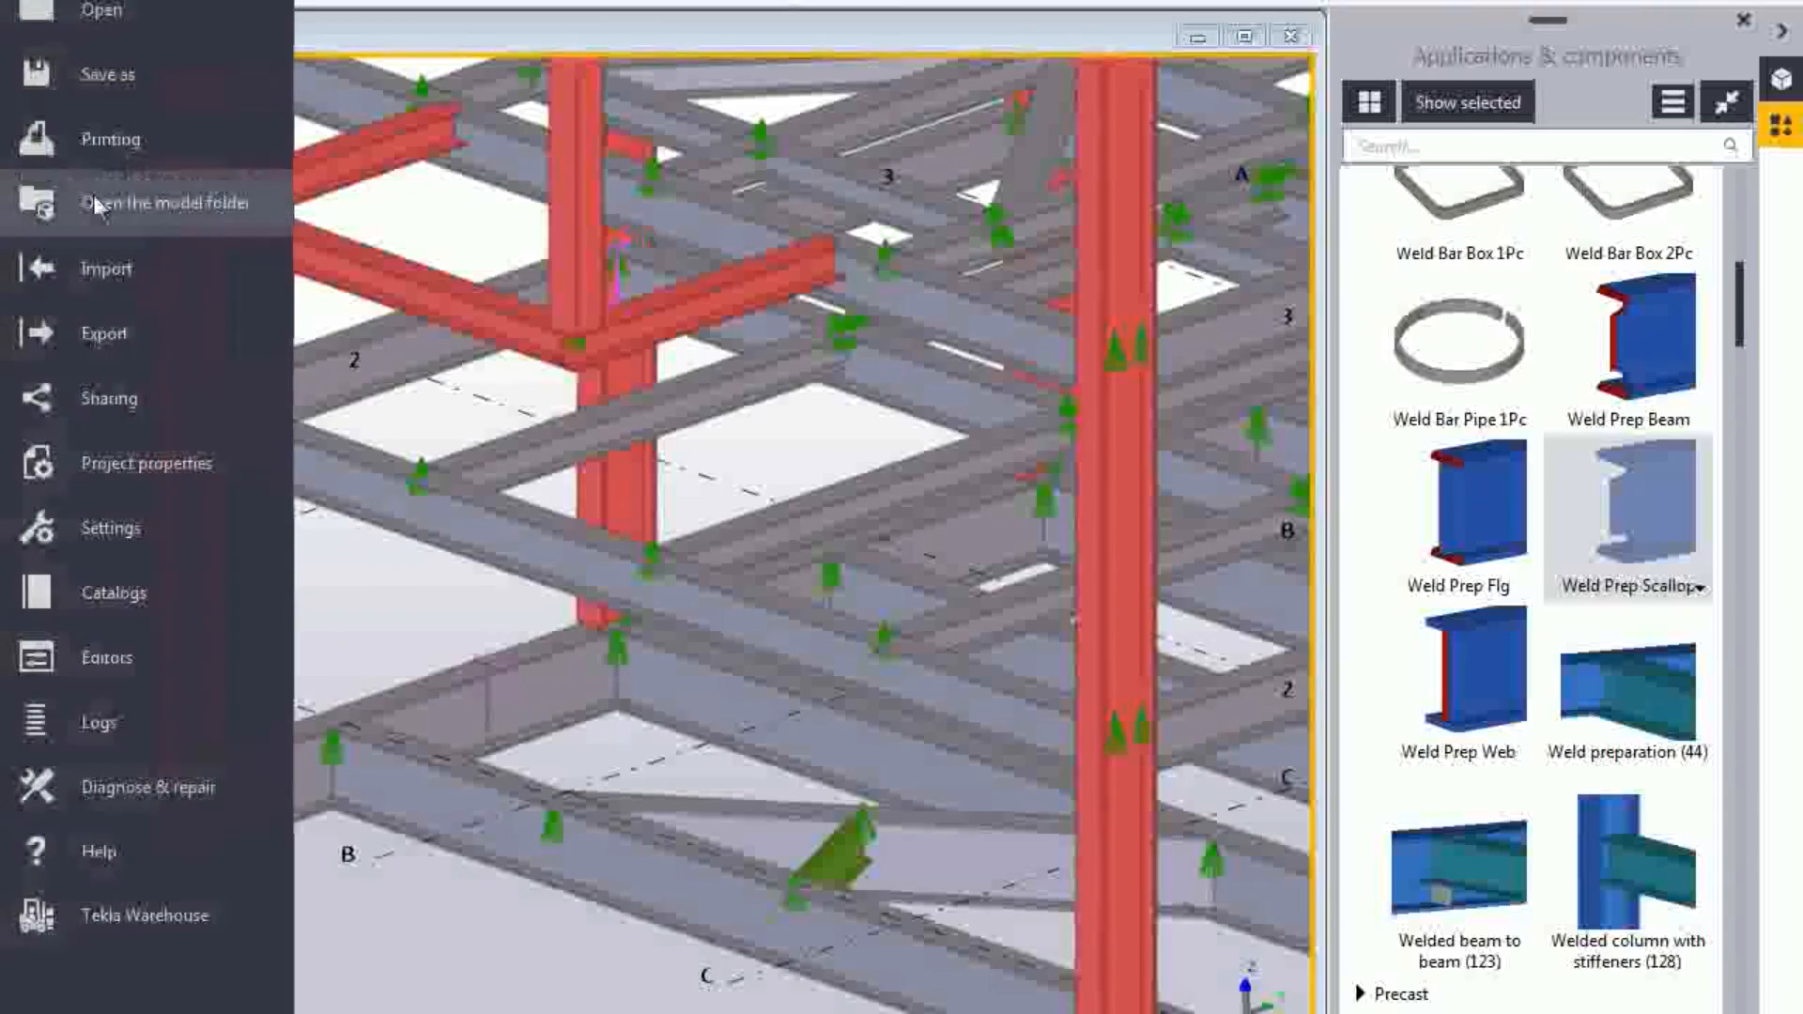
{"action": "left_click", "coordinate": [114, 332]}
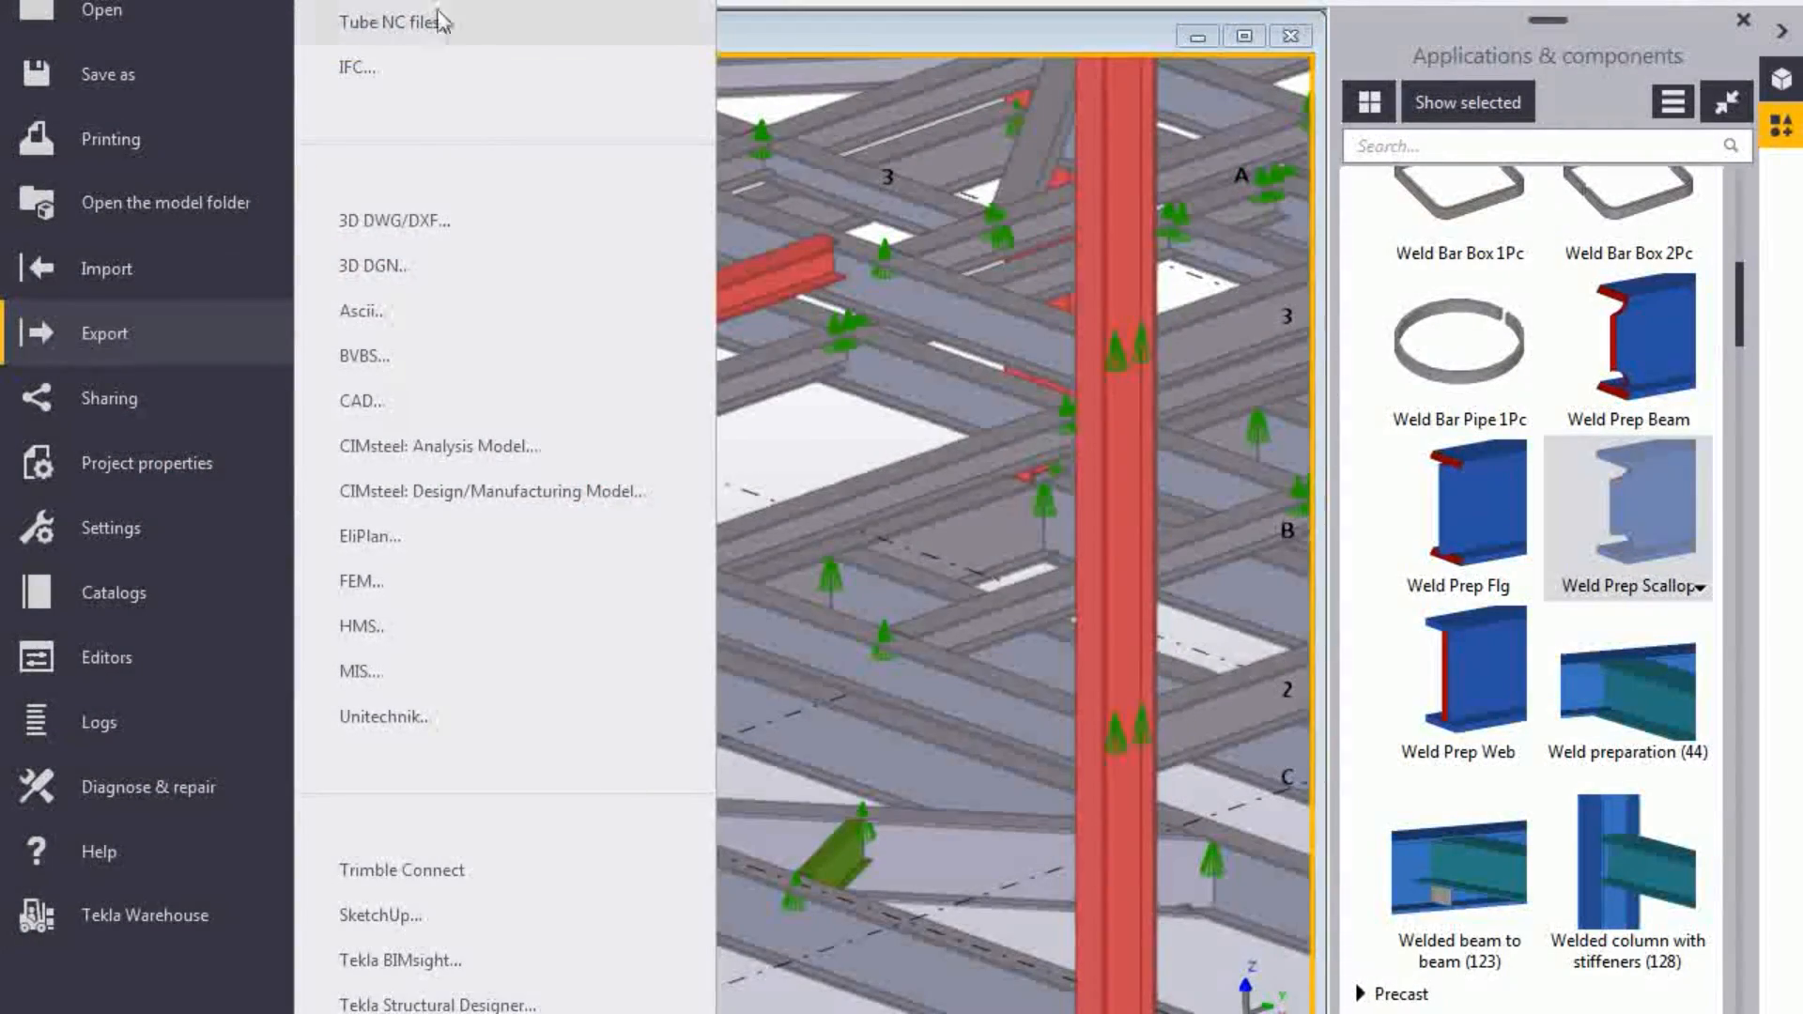
{"action": "left_click", "coordinate": [404, 12]}
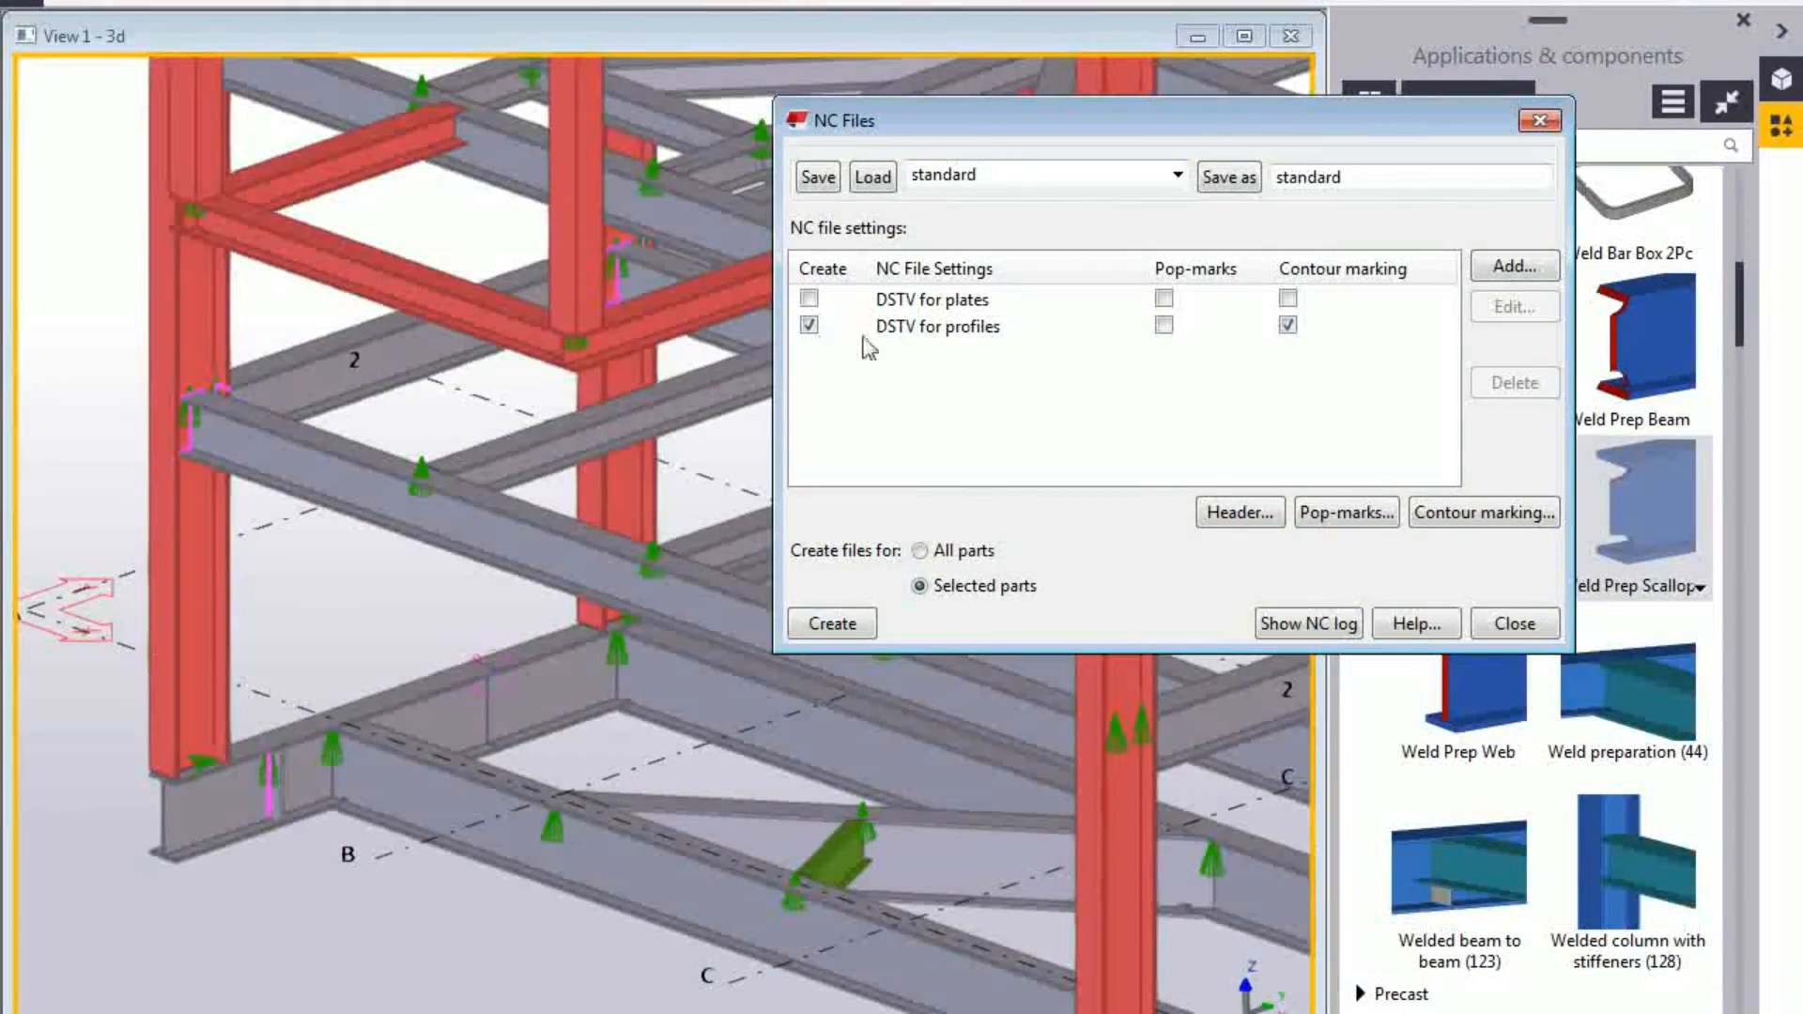
{"action": "left_click", "coordinate": [963, 329]}
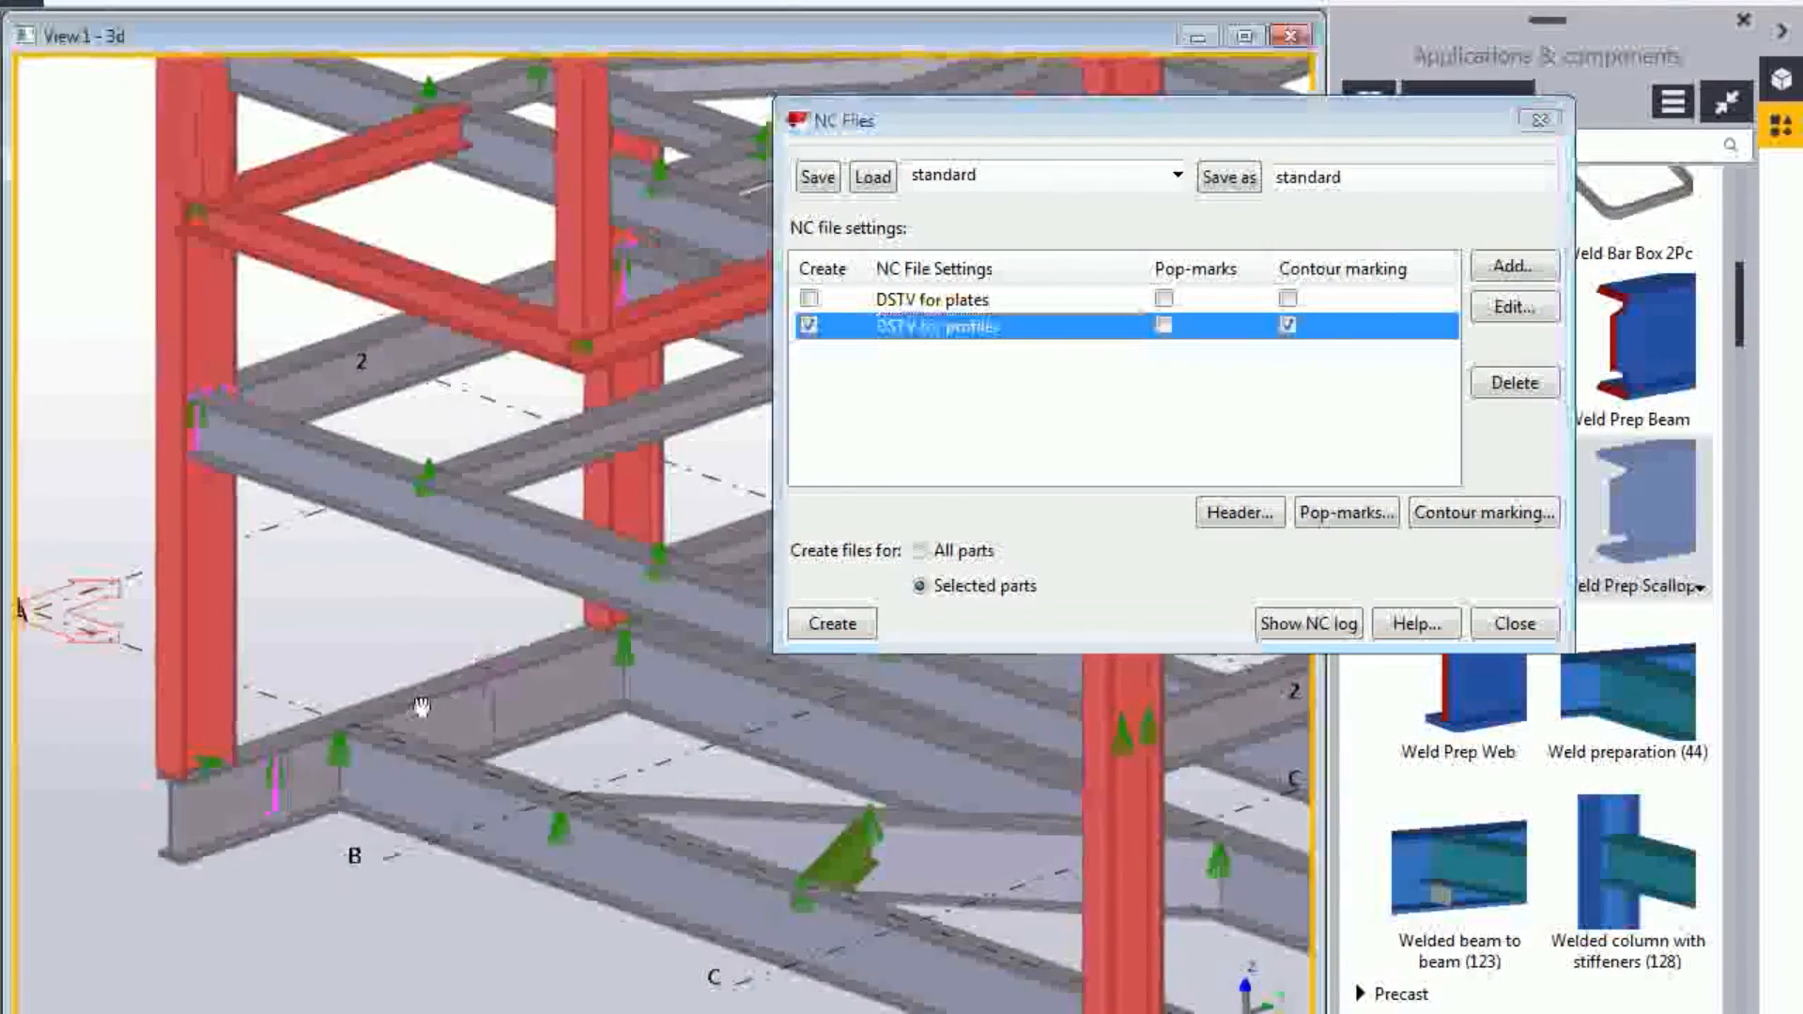
Inspect the stiffener on the base beam in the model with the NC export settings open.
{"action": "scroll", "coordinate": [460, 706], "scroll_direction": "up", "scroll_amount": 6}
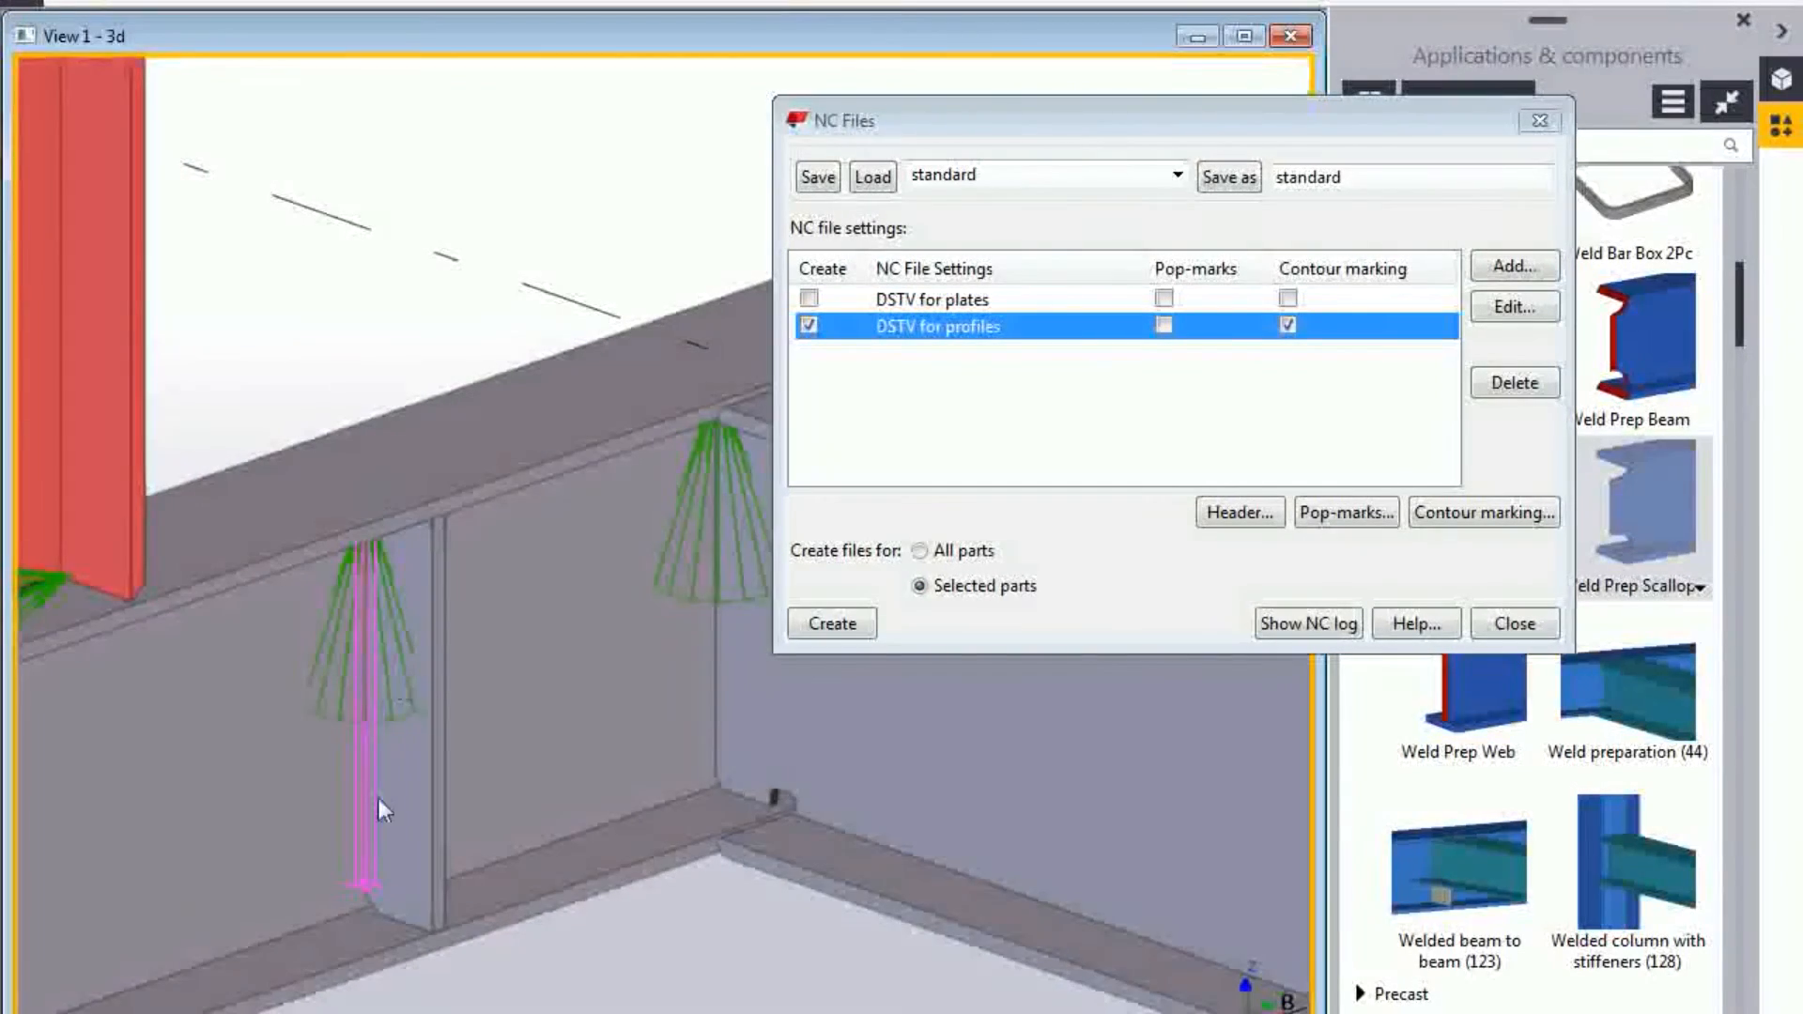
{"action": "scroll", "coordinate": [295, 726], "scroll_direction": "down", "scroll_amount": 2}
{"action": "scroll", "coordinate": [295, 723], "scroll_direction": "down", "scroll_amount": 2}
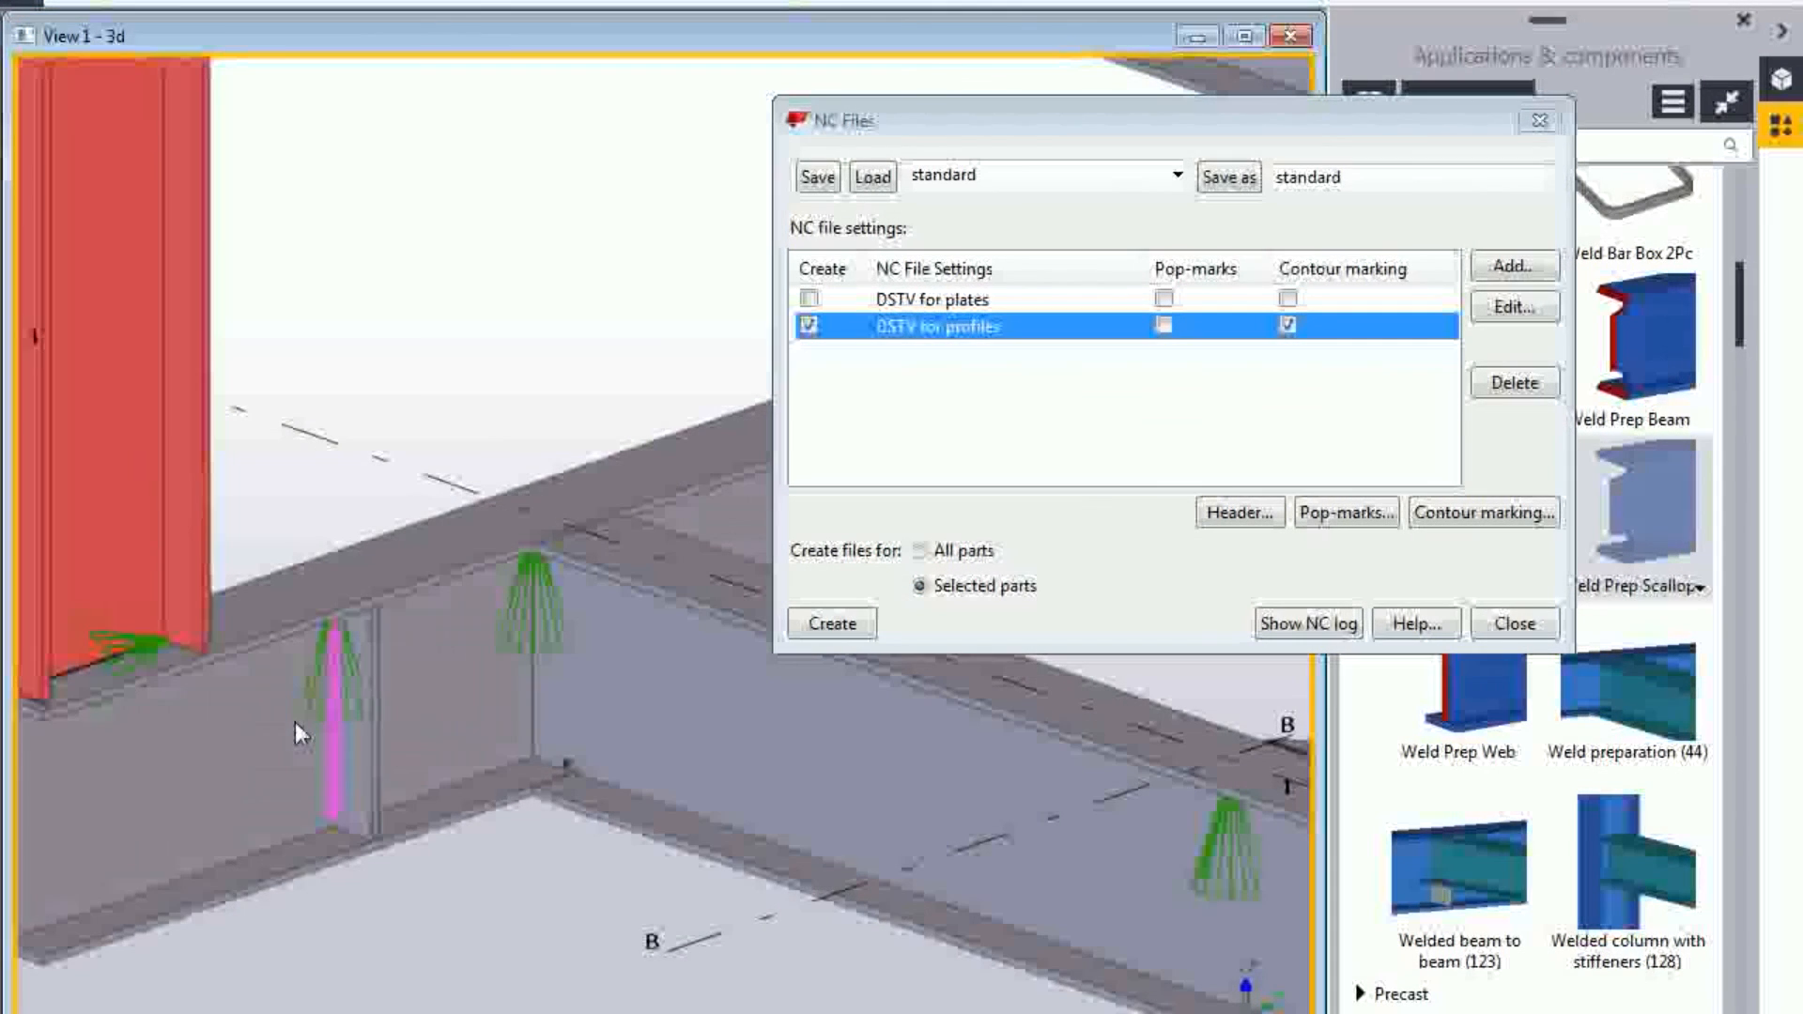
{"action": "scroll", "coordinate": [295, 723], "scroll_direction": "down", "scroll_amount": 3}
{"action": "middle_click_drag", "start_coordinate": [332, 721], "coordinate": [367, 699]}
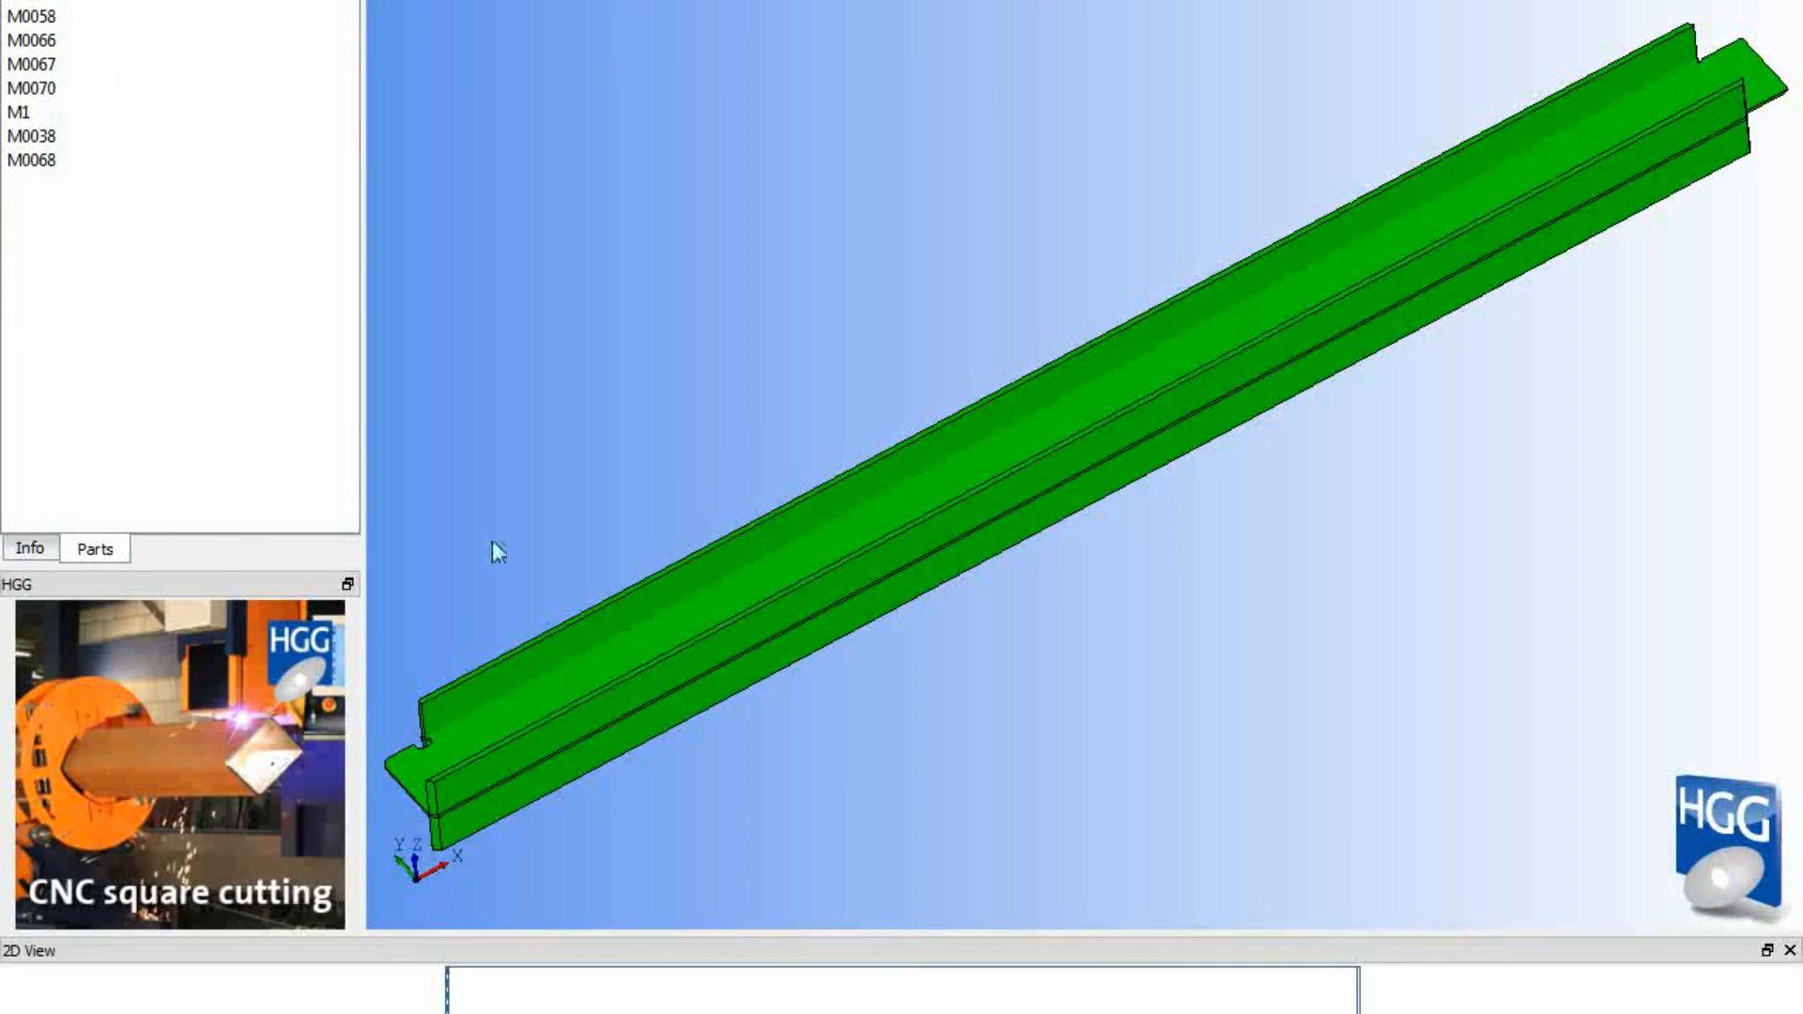
Switch to DSTV Viewer and examine the cut end of the displayed beam in 3D.
{"action": "scroll", "coordinate": [616, 719], "scroll_direction": "up", "scroll_amount": 3}
{"action": "middle_click_drag", "start_coordinate": [564, 712], "coordinate": [1314, 329]}
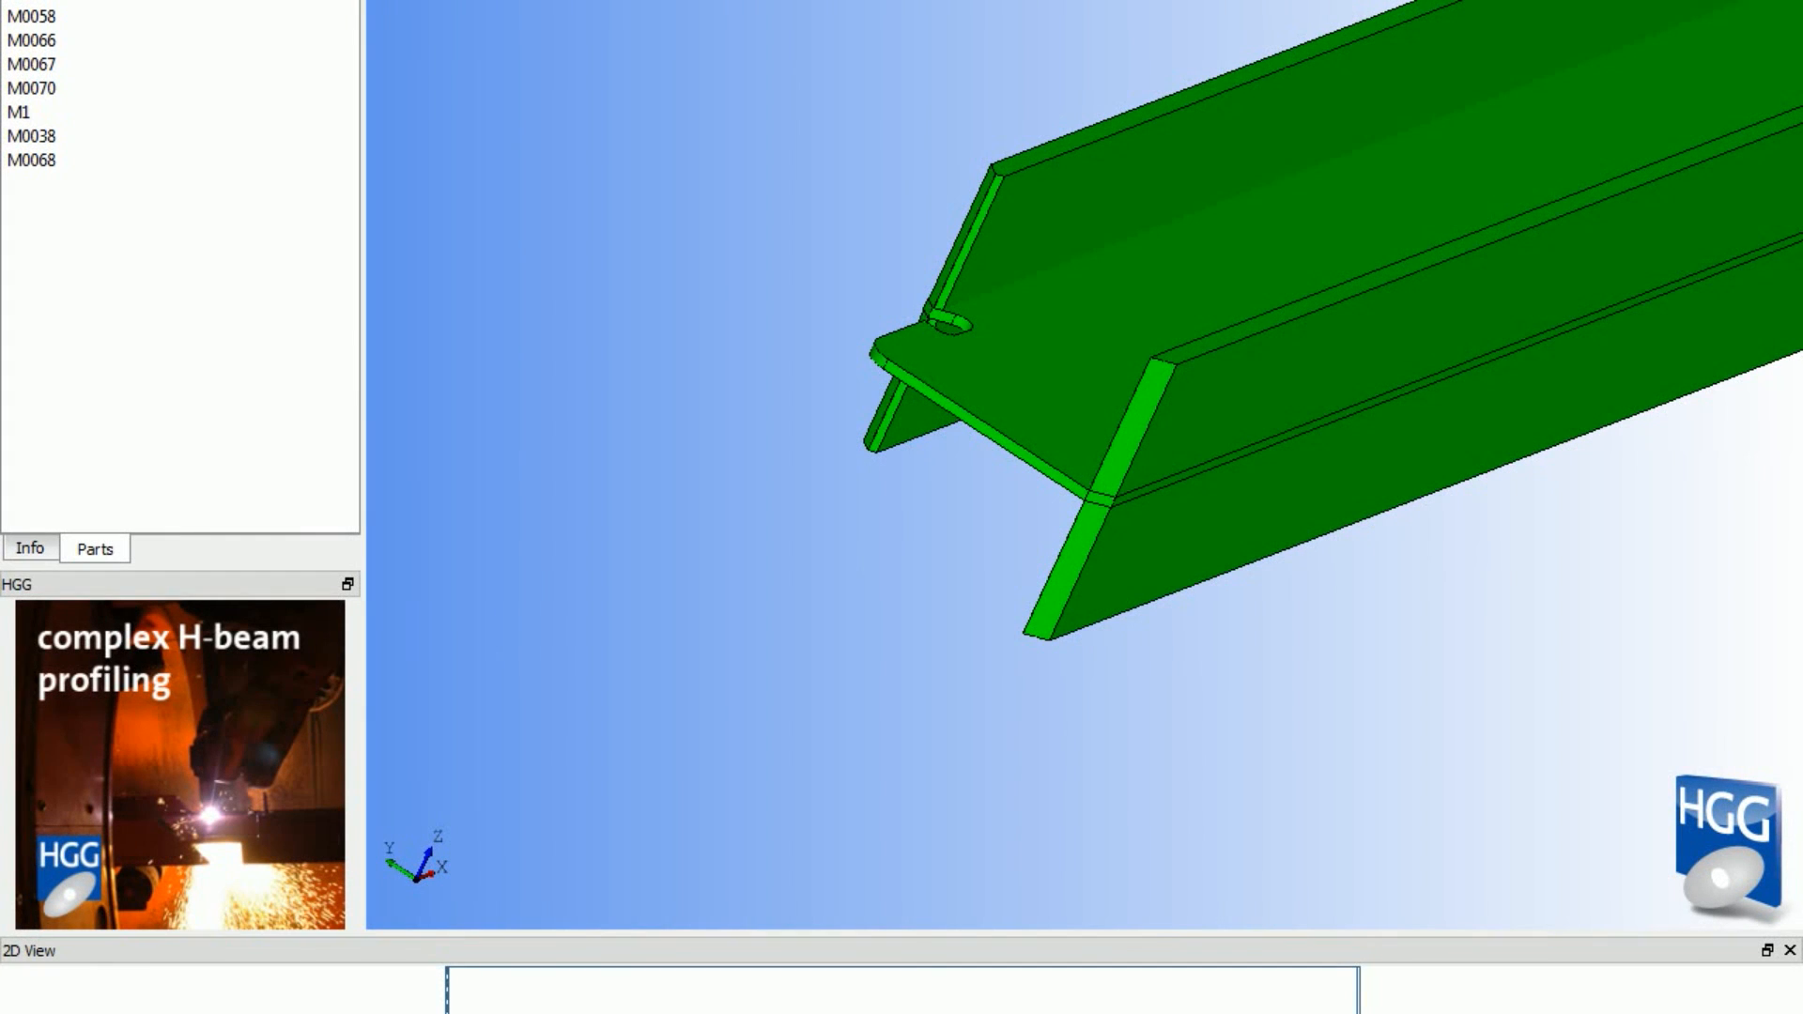
Launch ProCAM from the HGG program group.
{"action": "key", "text": "super"}
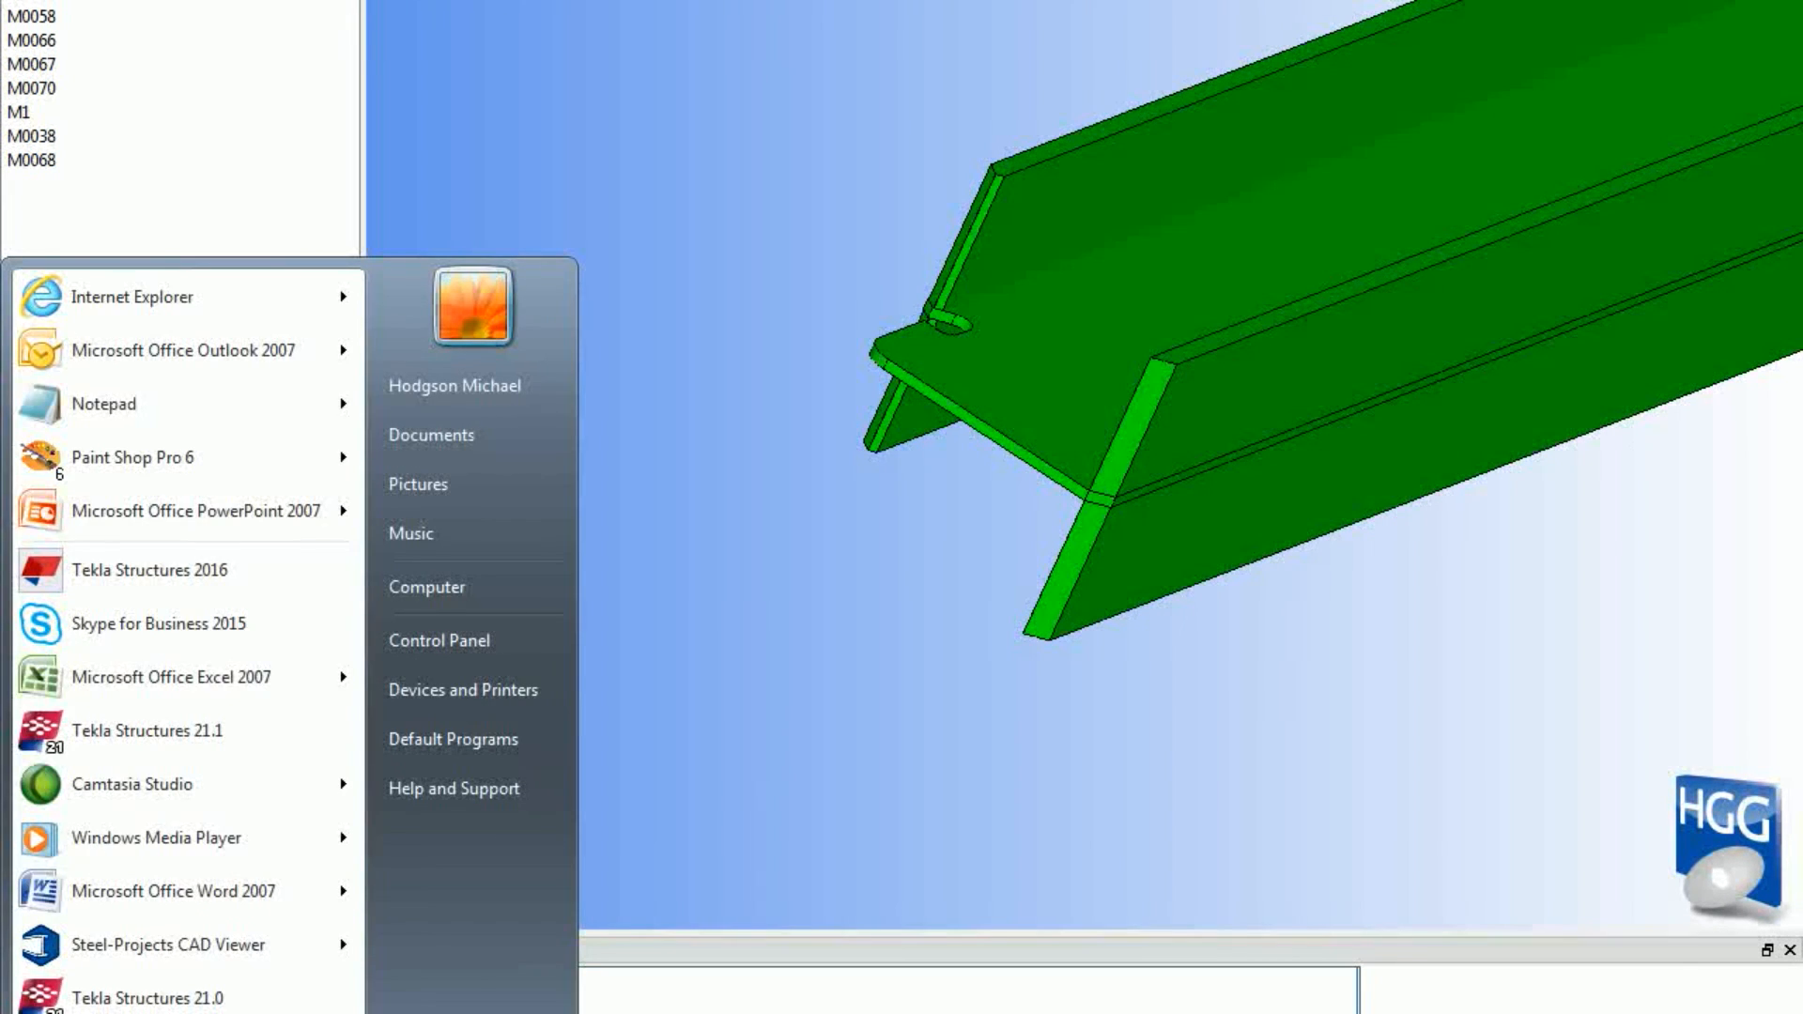
{"action": "left_click_drag", "start_coordinate": [351, 622], "coordinate": [349, 569]}
{"action": "left_click", "coordinate": [36, 736]}
{"action": "left_click", "coordinate": [115, 798]}
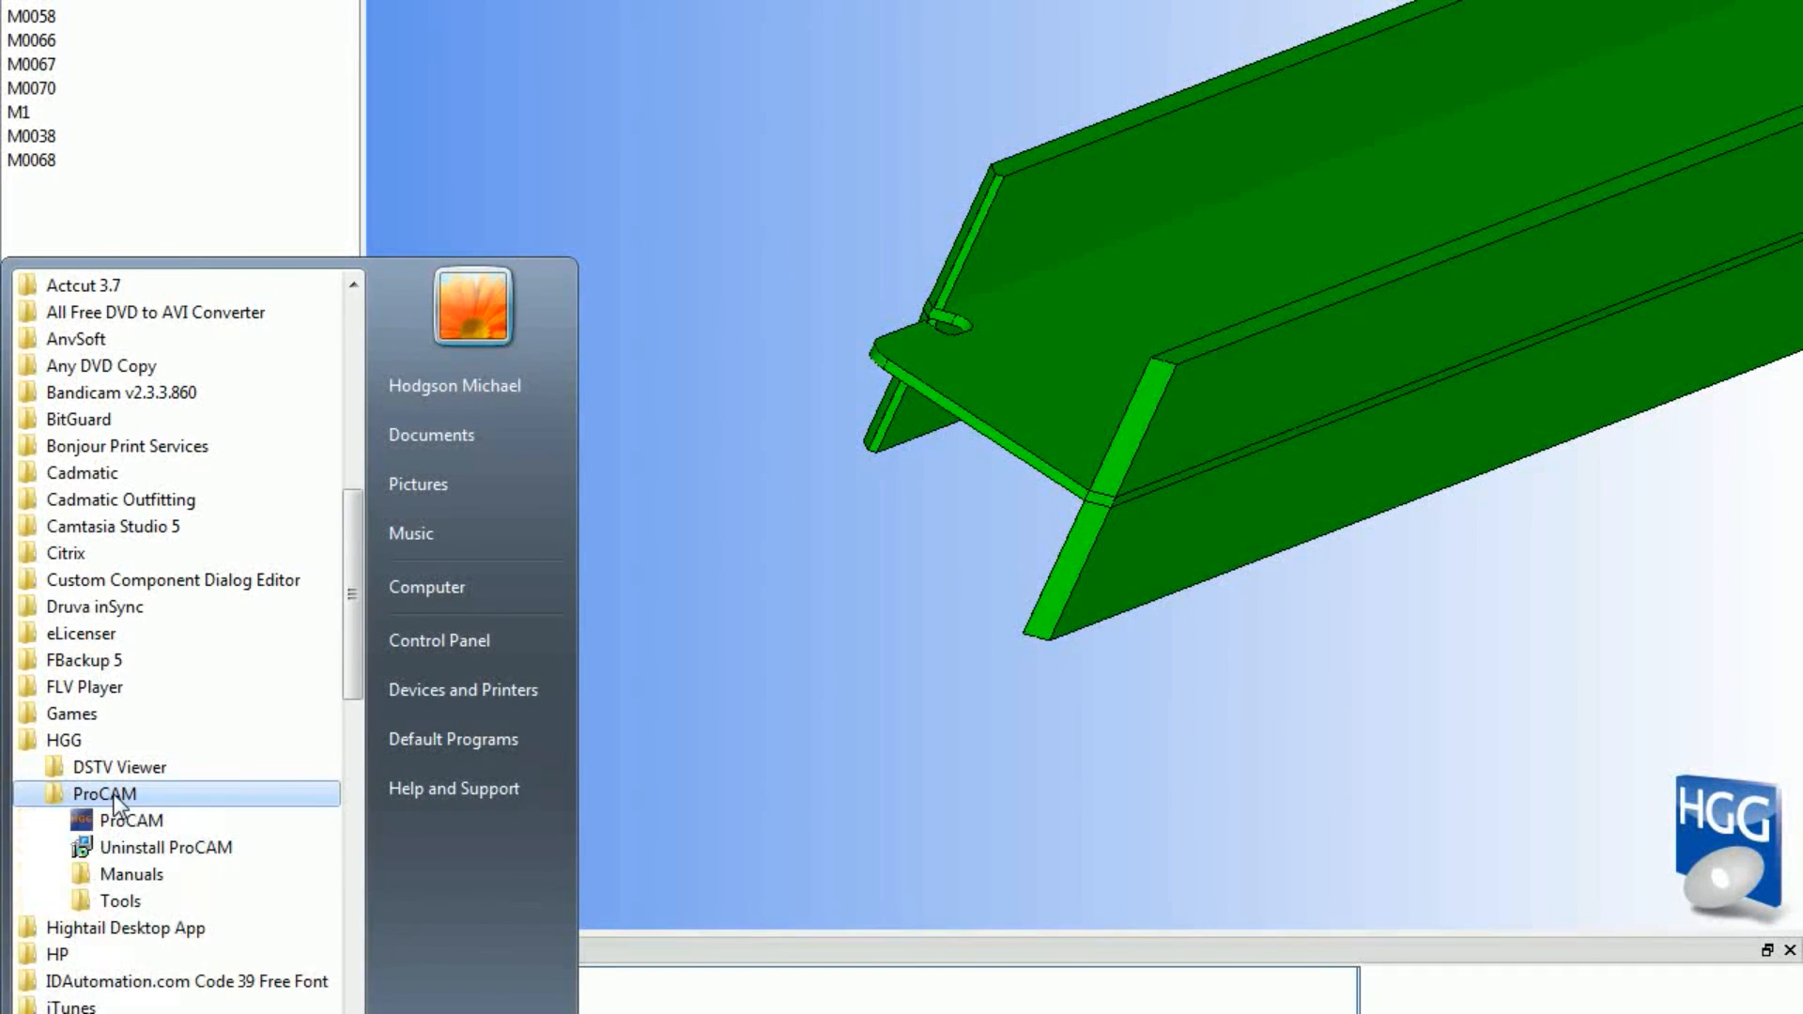
{"action": "left_click", "coordinate": [131, 821]}
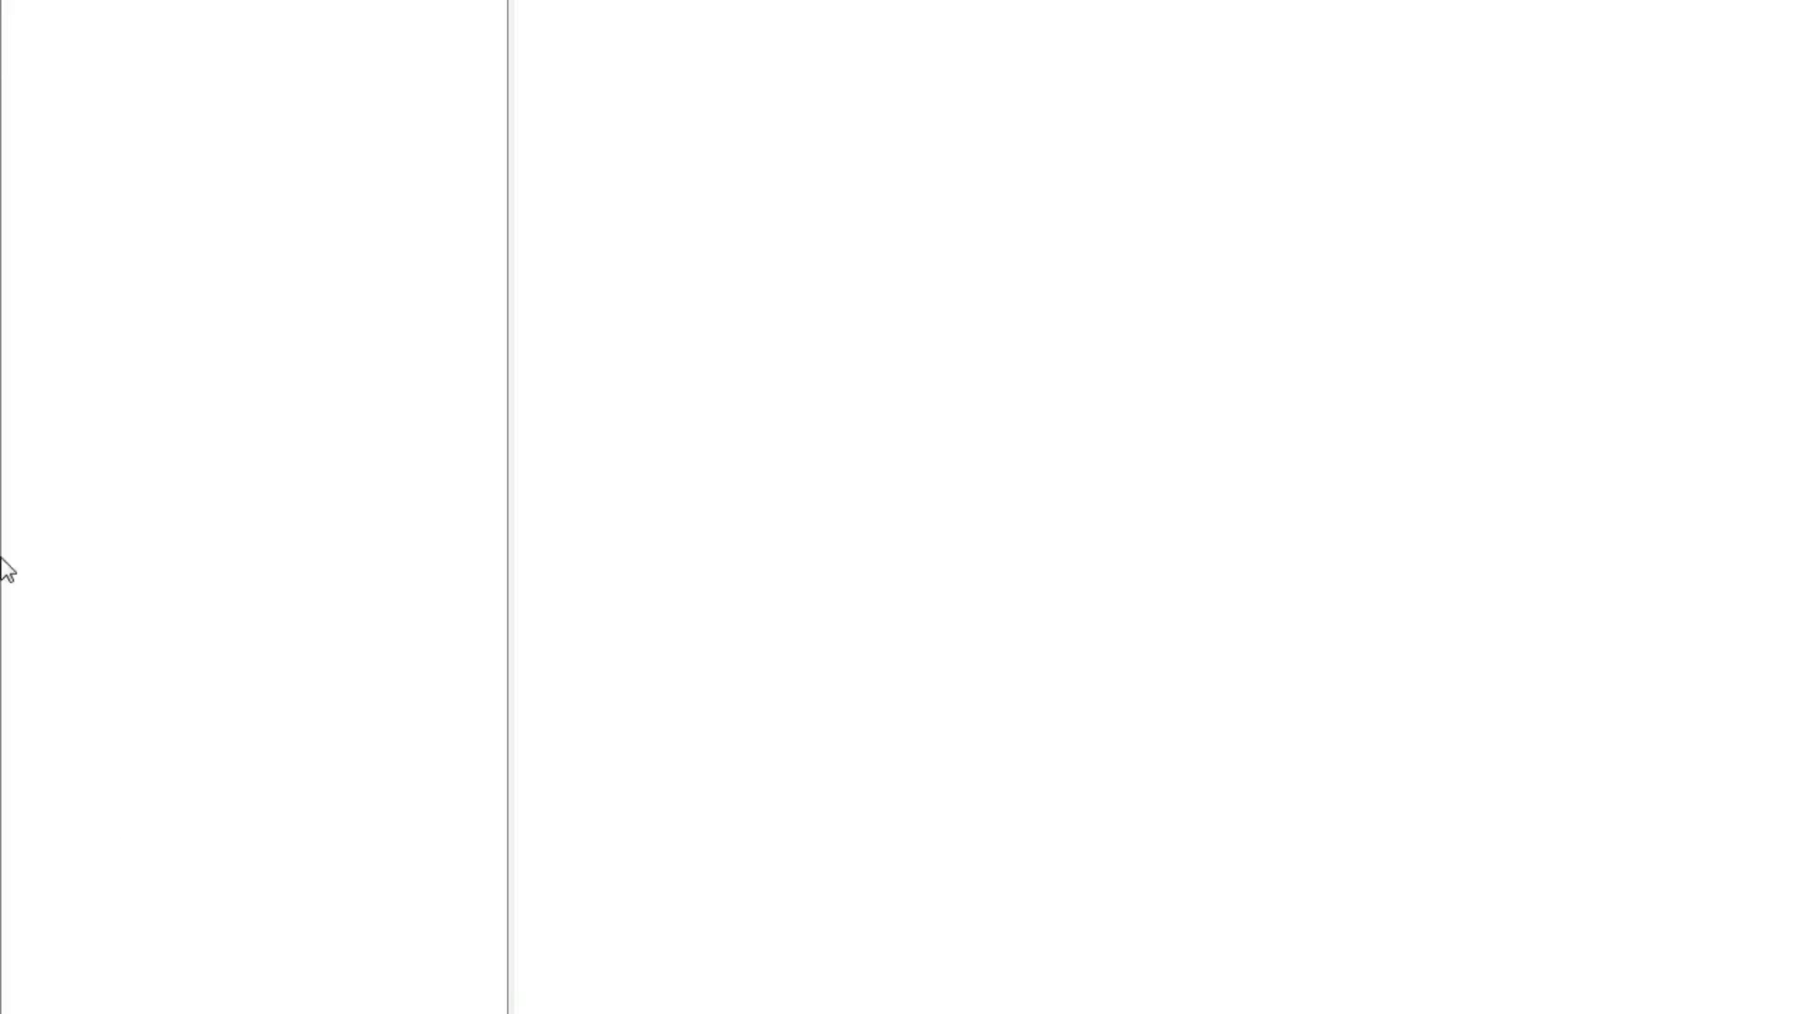
{"action": "key", "text": "alt+f"}
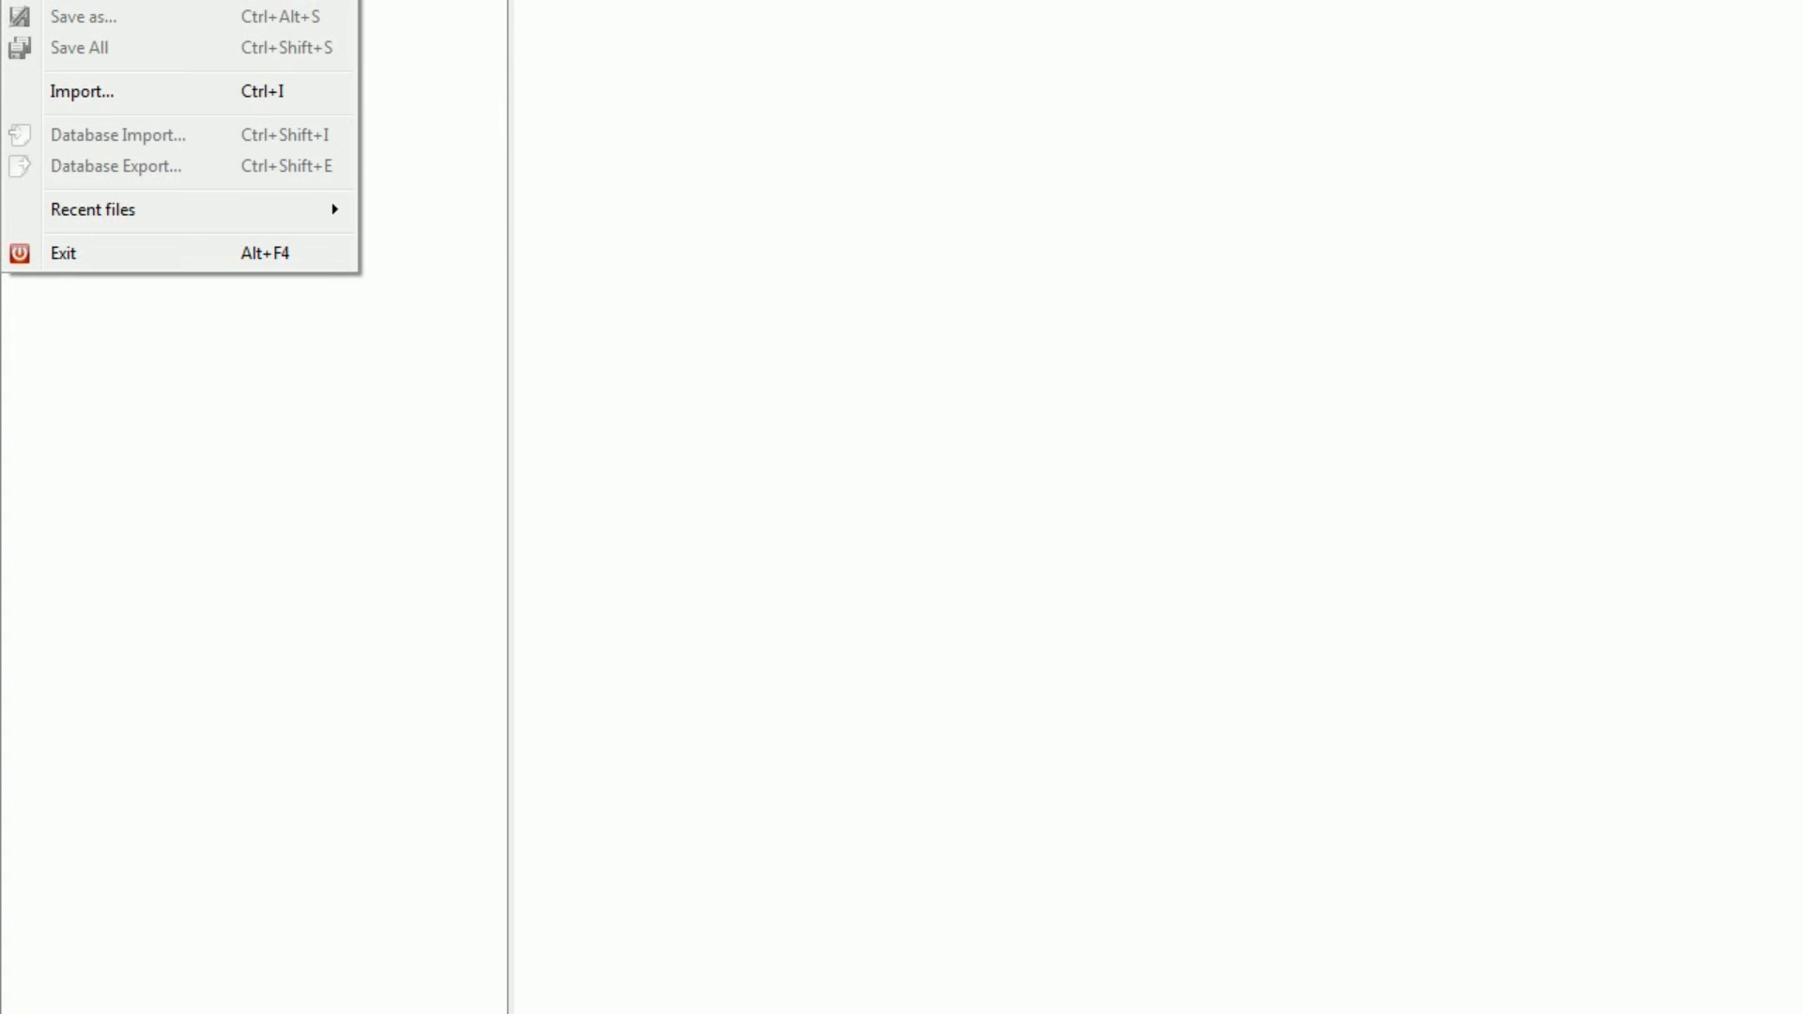
{"action": "key", "text": "ctrl+o"}
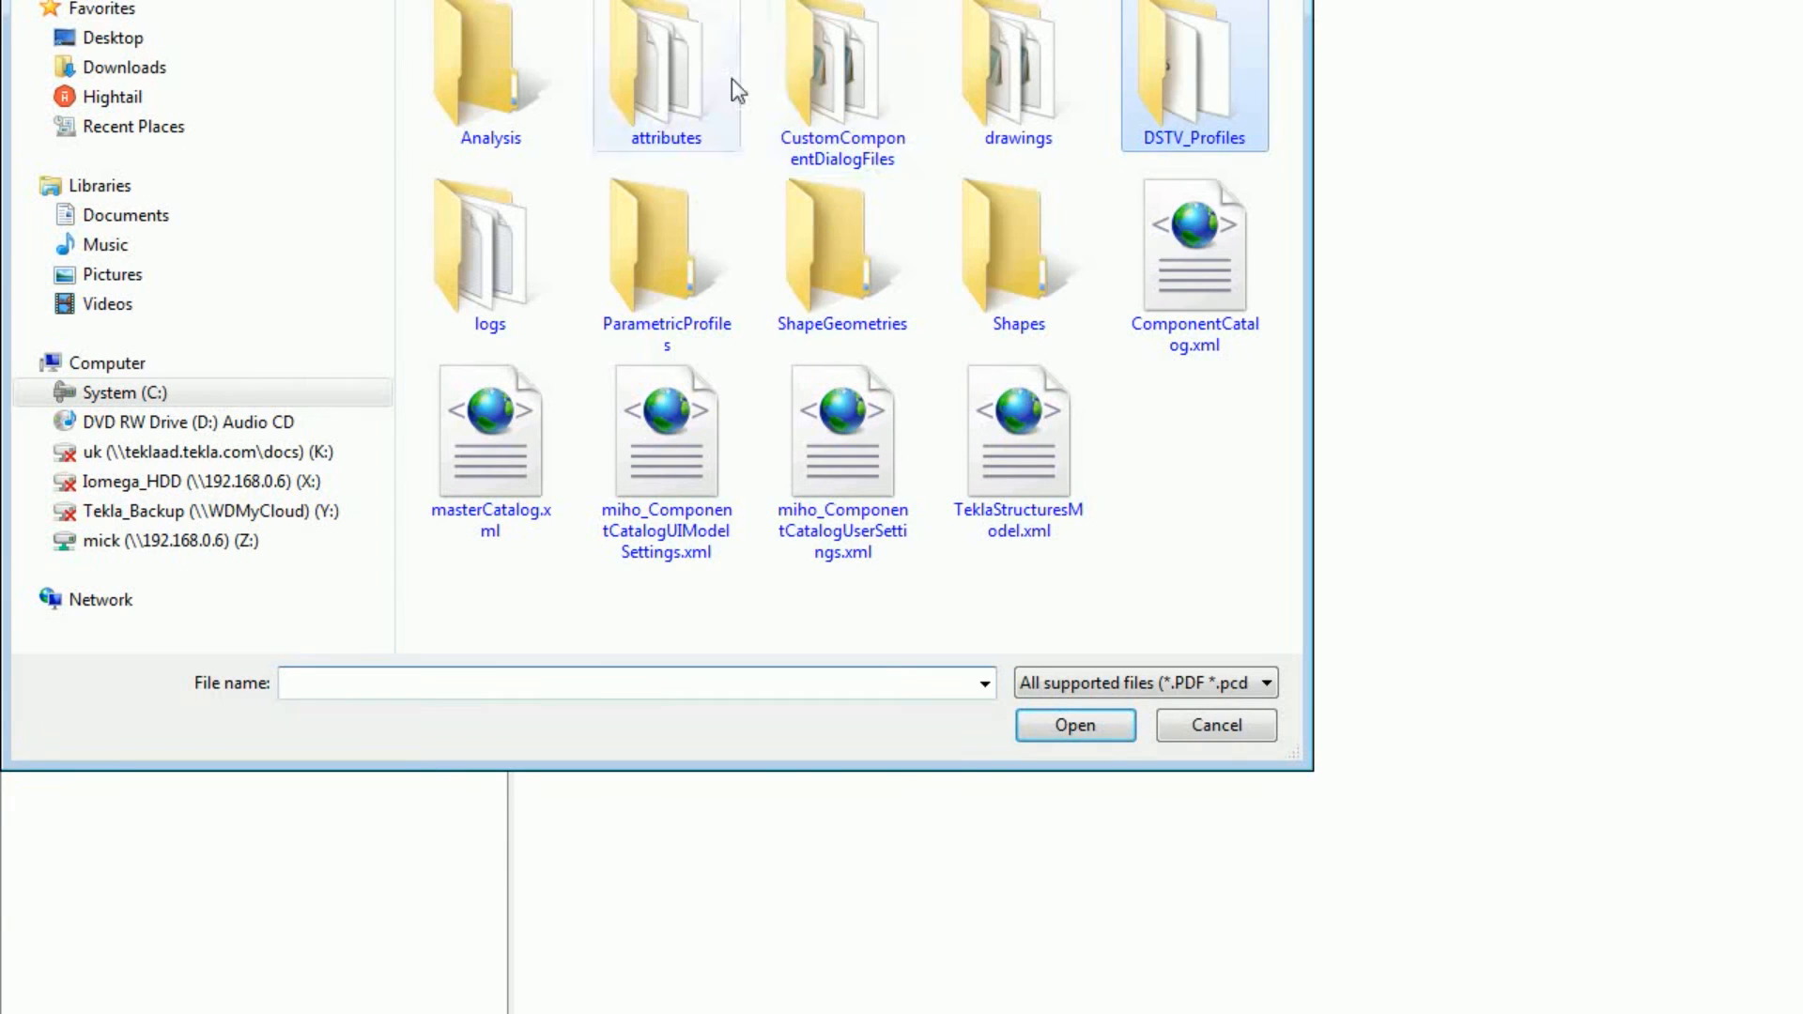
{"action": "double_click", "coordinate": [1191, 98]}
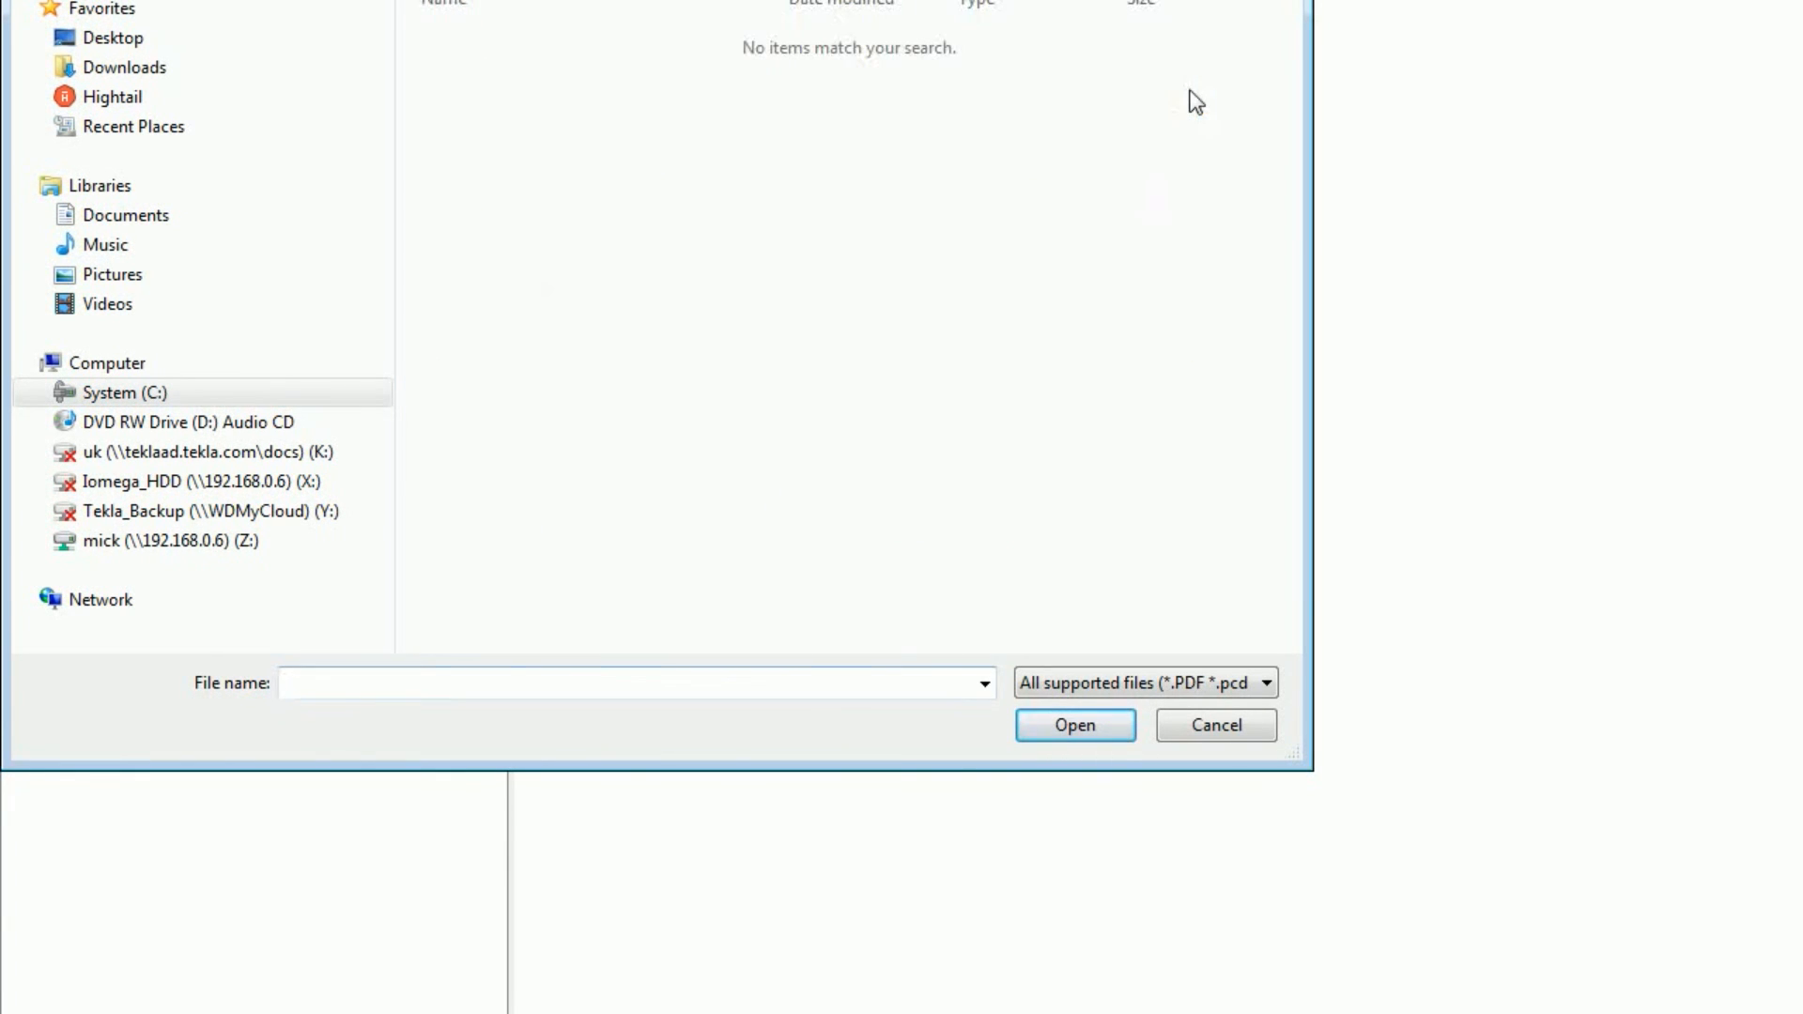
{"action": "left_click", "coordinate": [1118, 690]}
{"action": "left_click", "coordinate": [848, 323]}
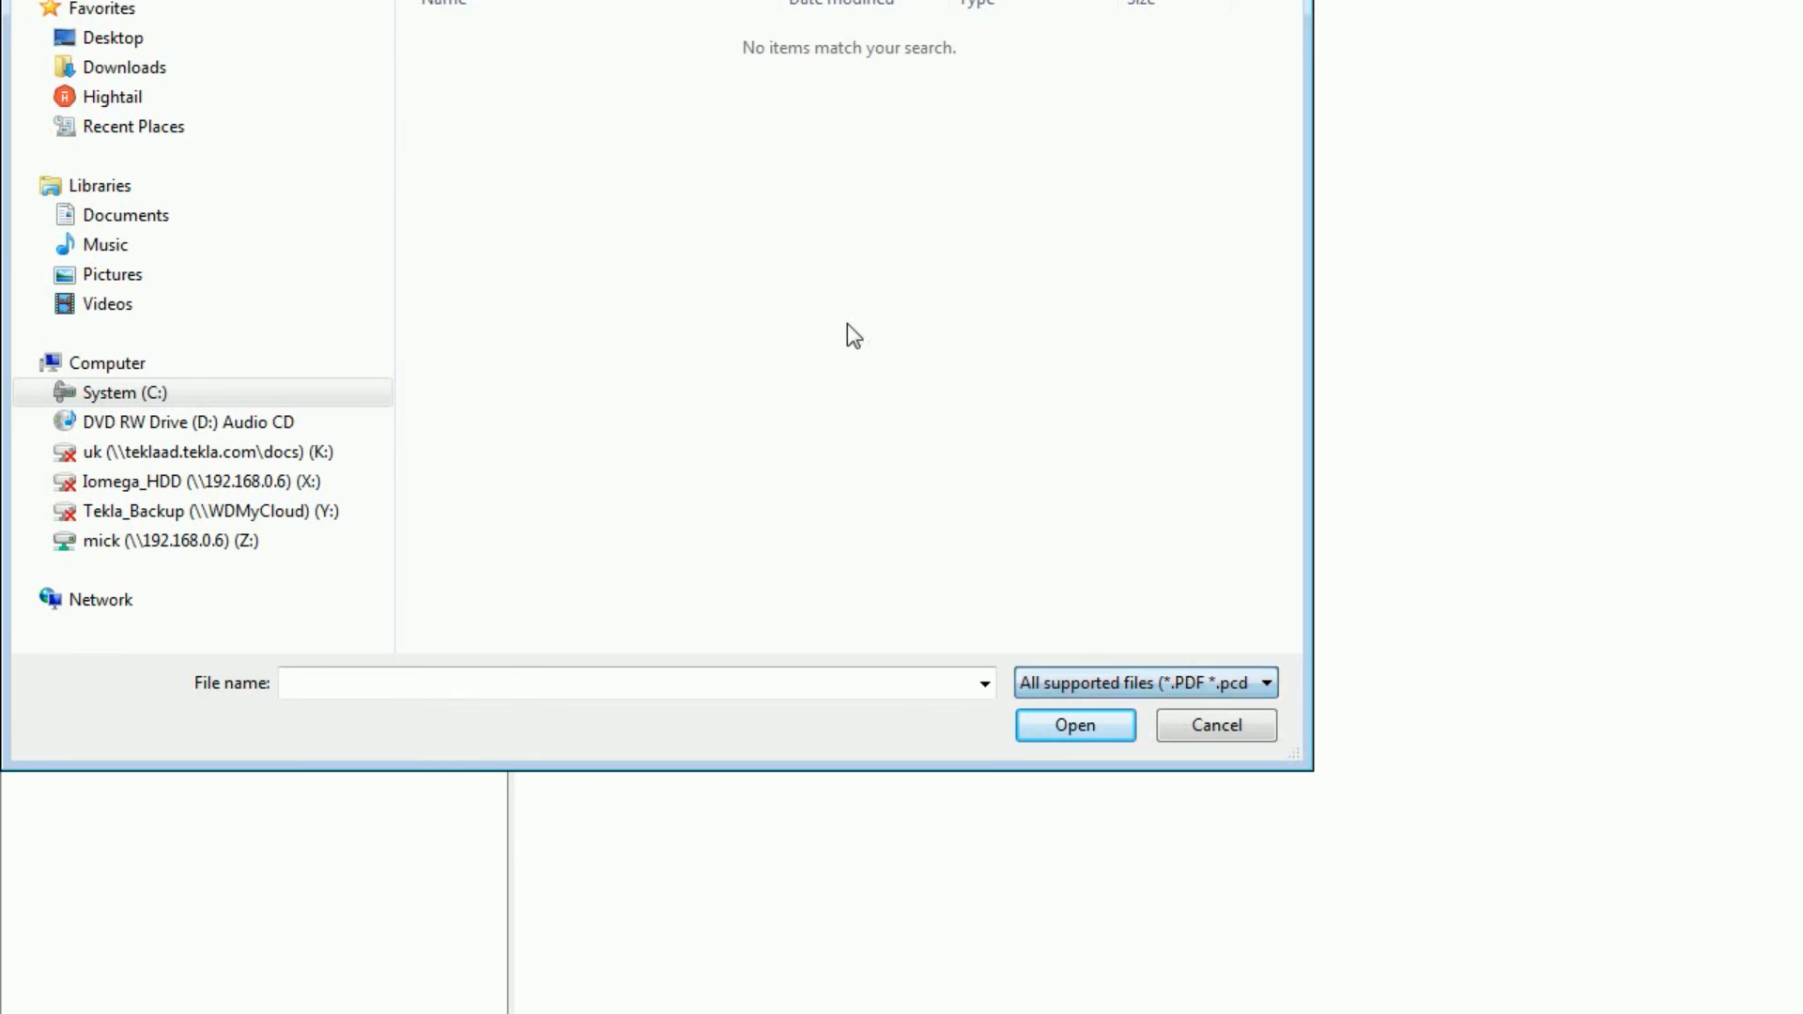
{"action": "key", "text": "Escape"}
Import the NC file M0033.nc1 from the DSTV_Profiles folder into ProCAM.
{"action": "left_click", "coordinate": [21, 0]}
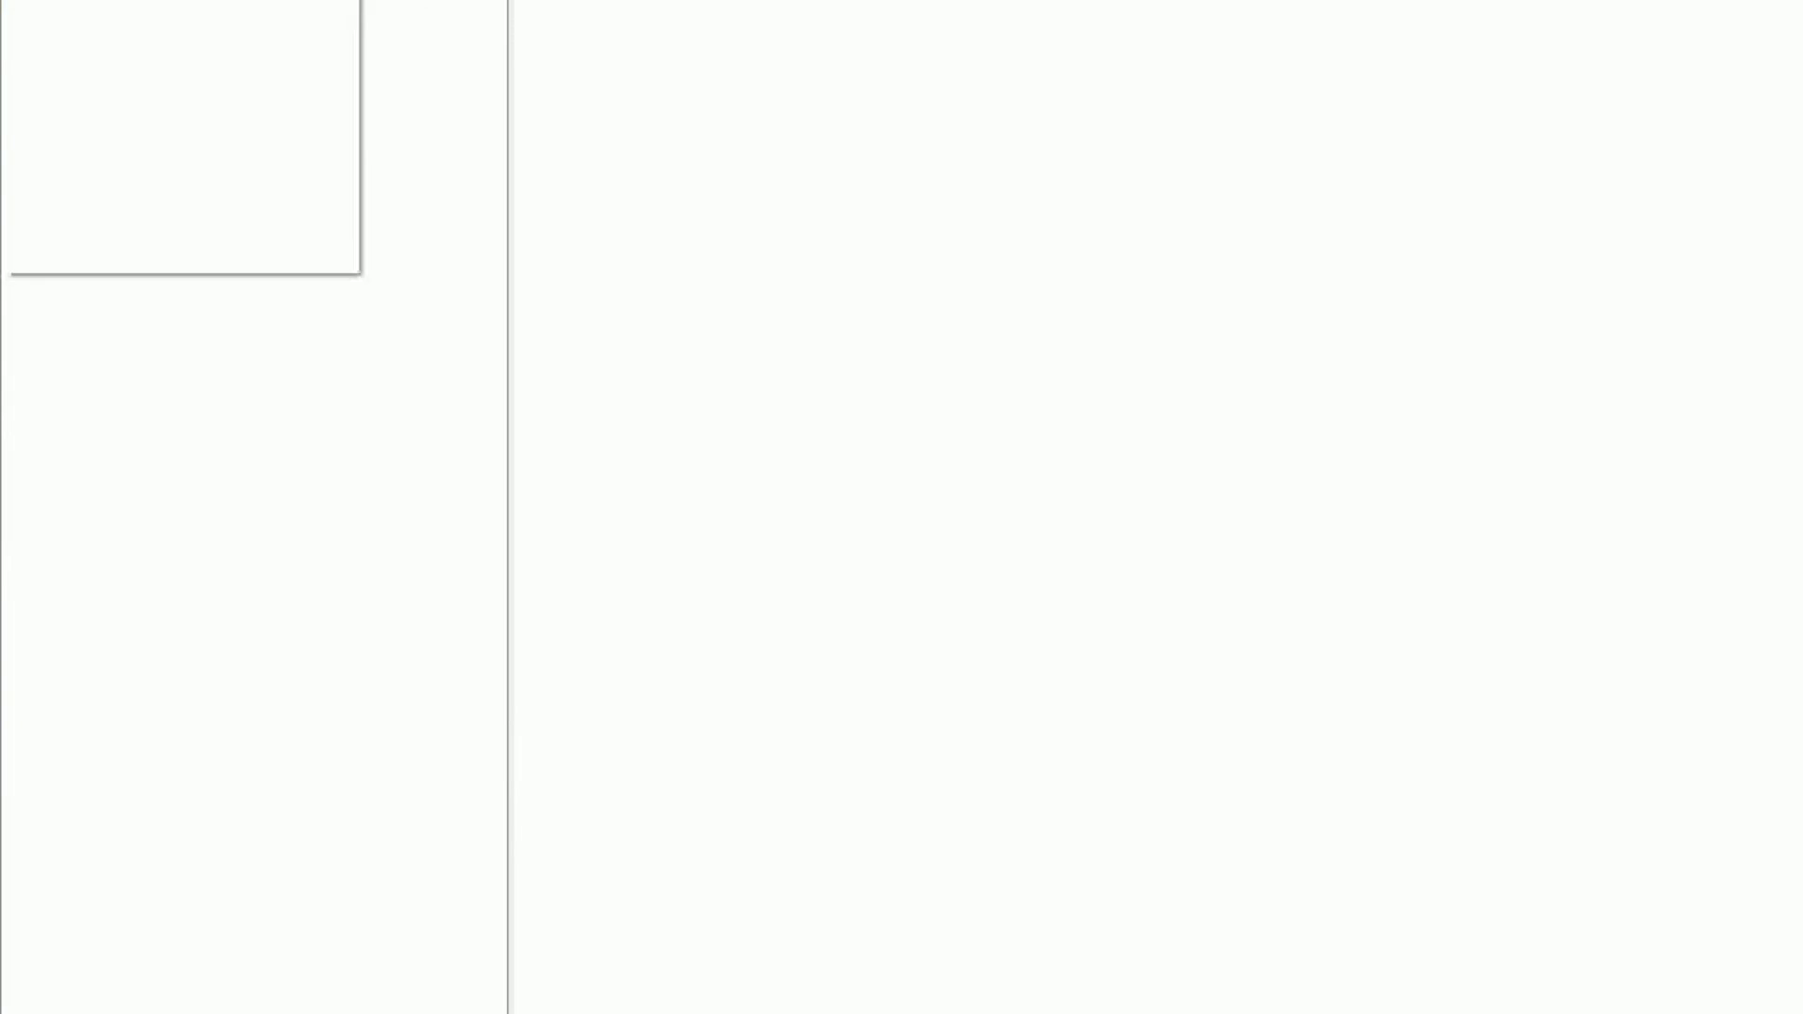
{"action": "left_click", "coordinate": [114, 85]}
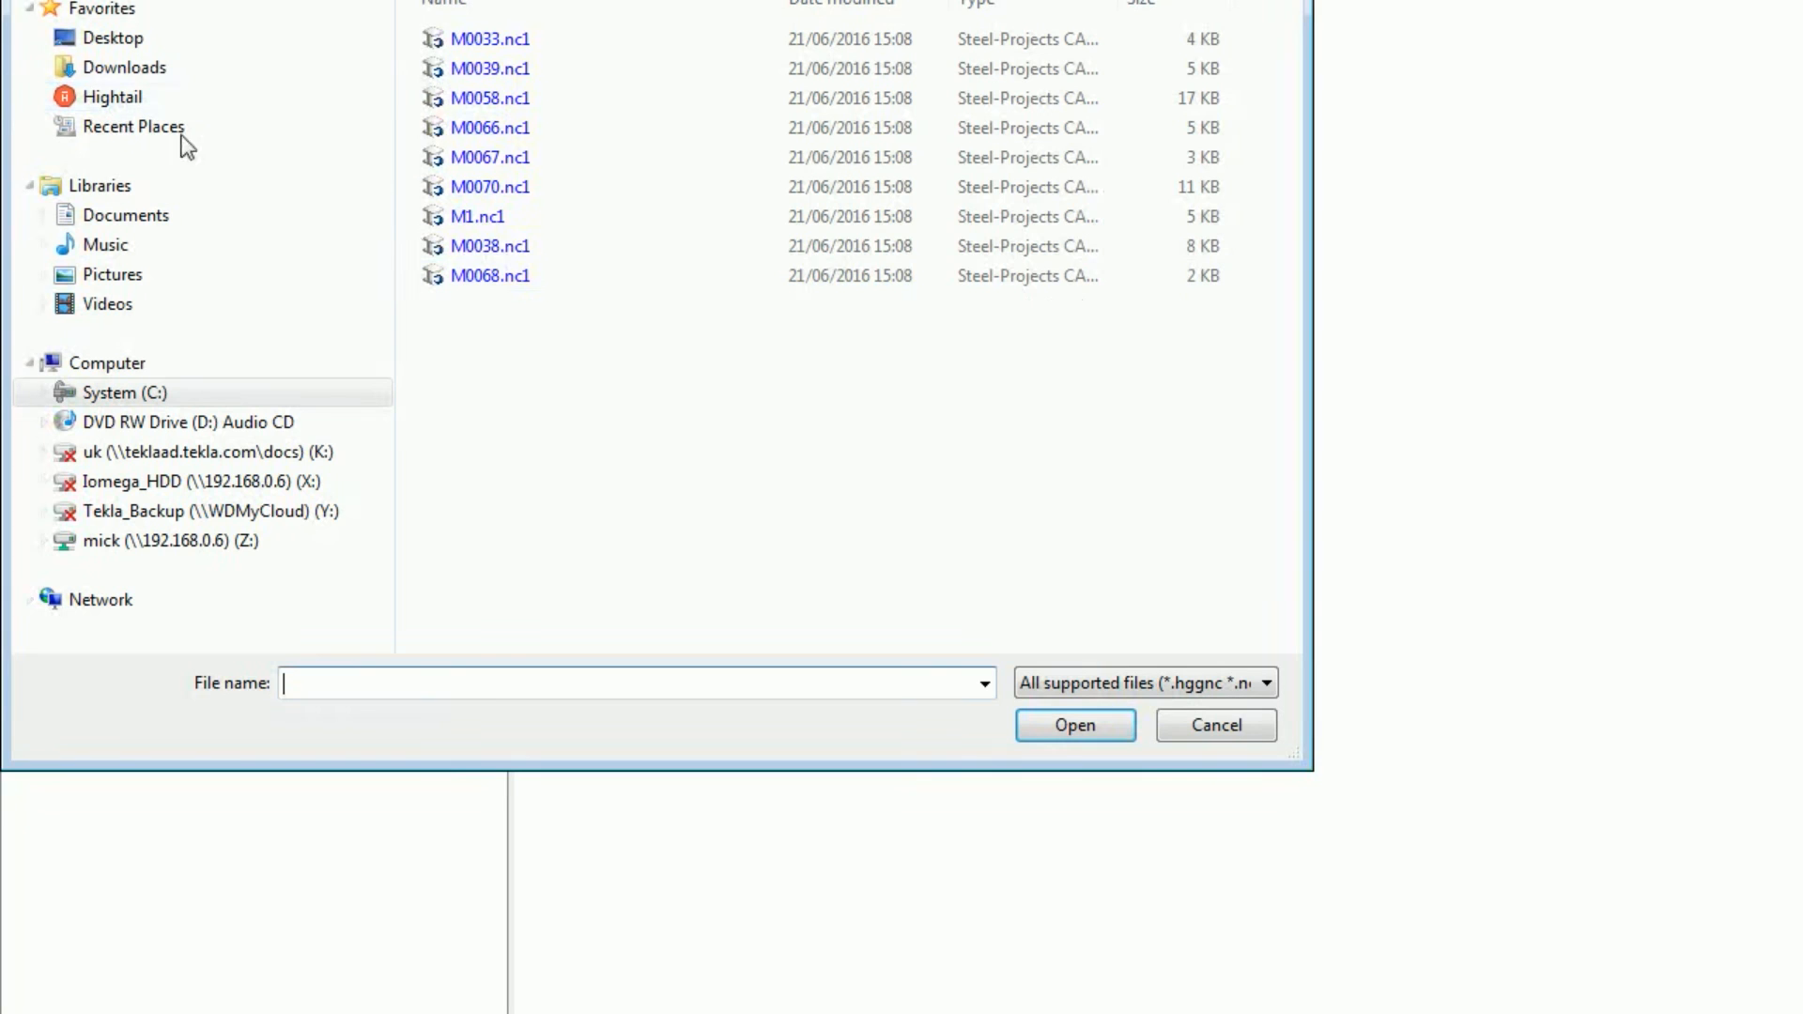
{"action": "left_click", "coordinate": [489, 42]}
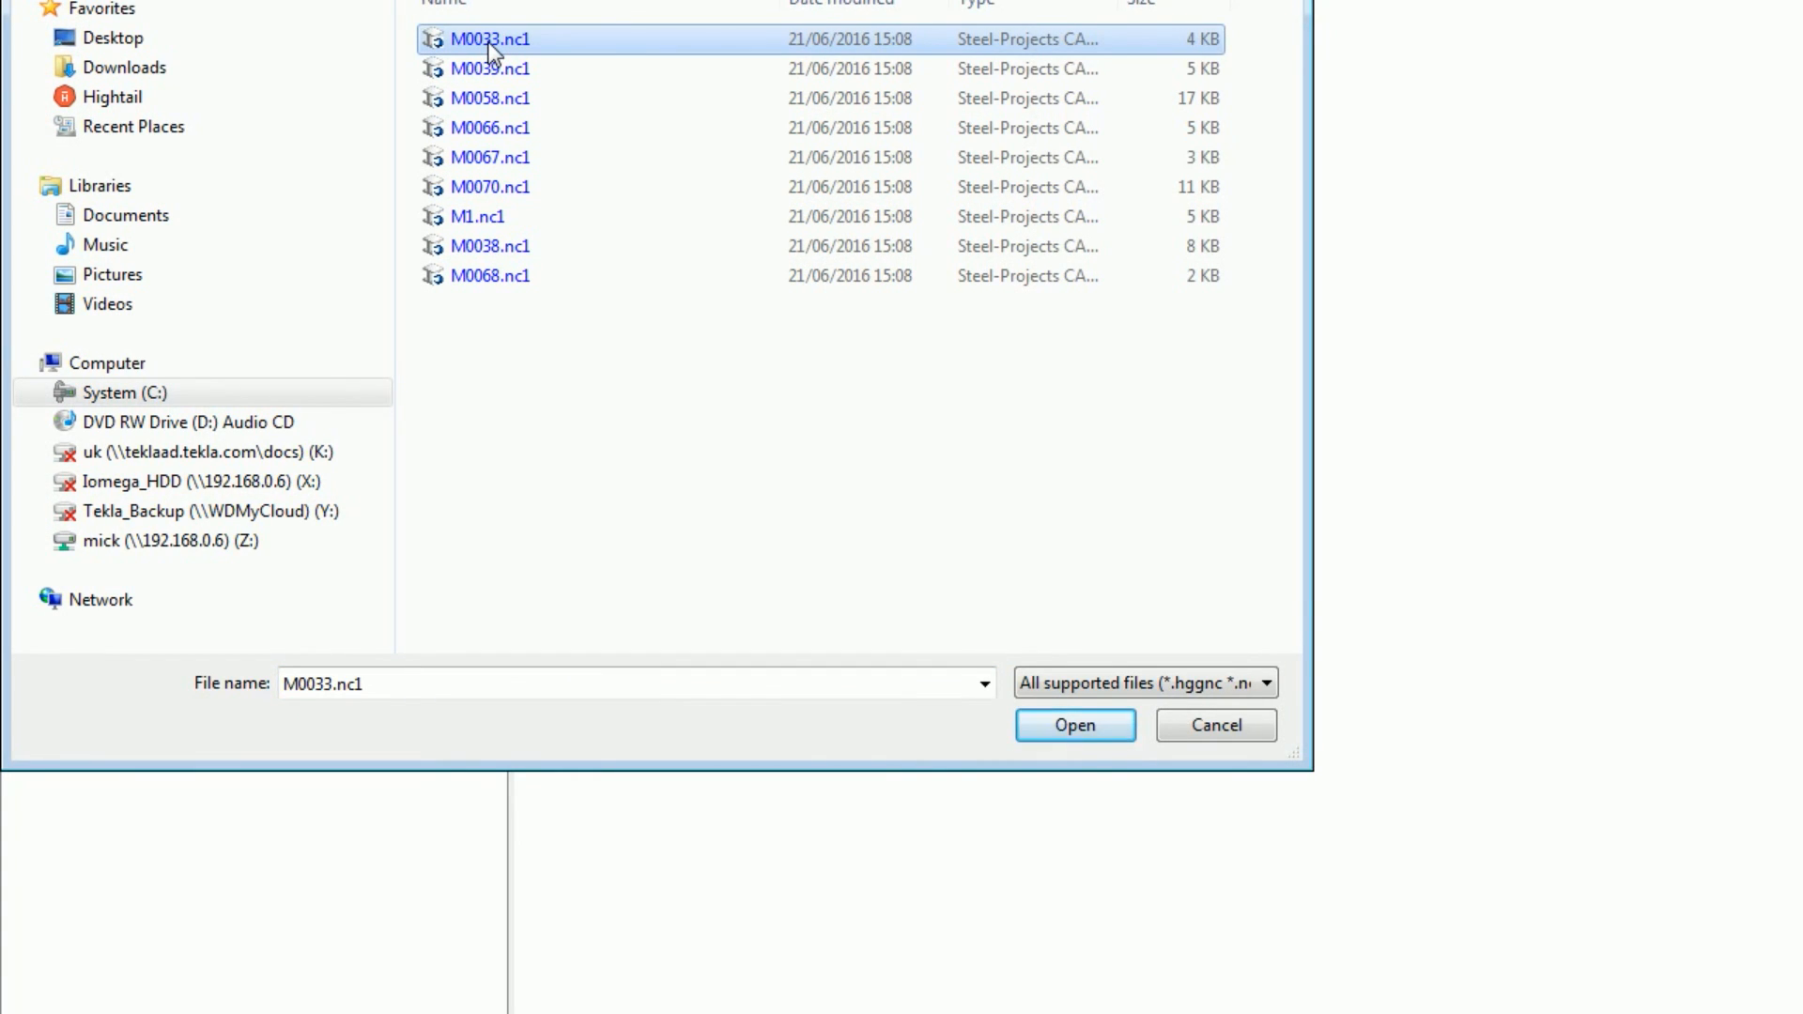
{"action": "left_click", "coordinate": [1074, 729]}
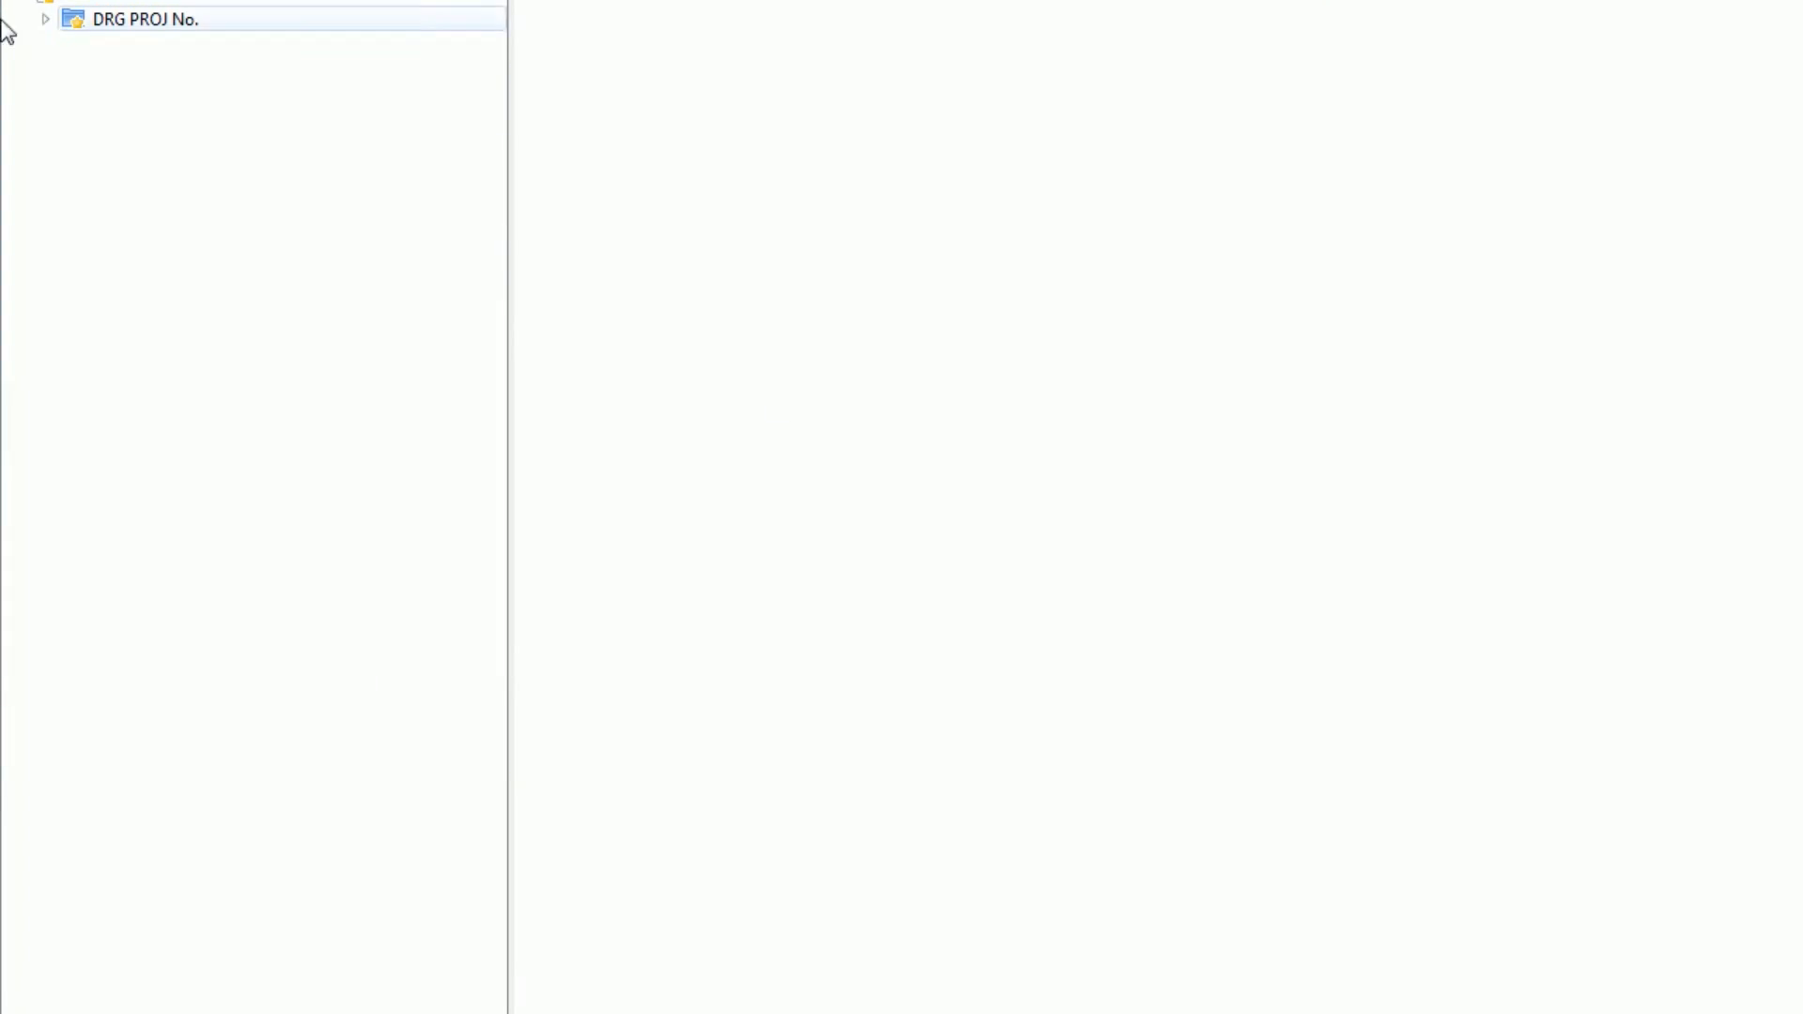
Expand the DRG PROJ No. project down to part M0033 and show that part in the NC 3D view.
{"action": "left_click", "coordinate": [45, 19]}
{"action": "right_click", "coordinate": [91, 21]}
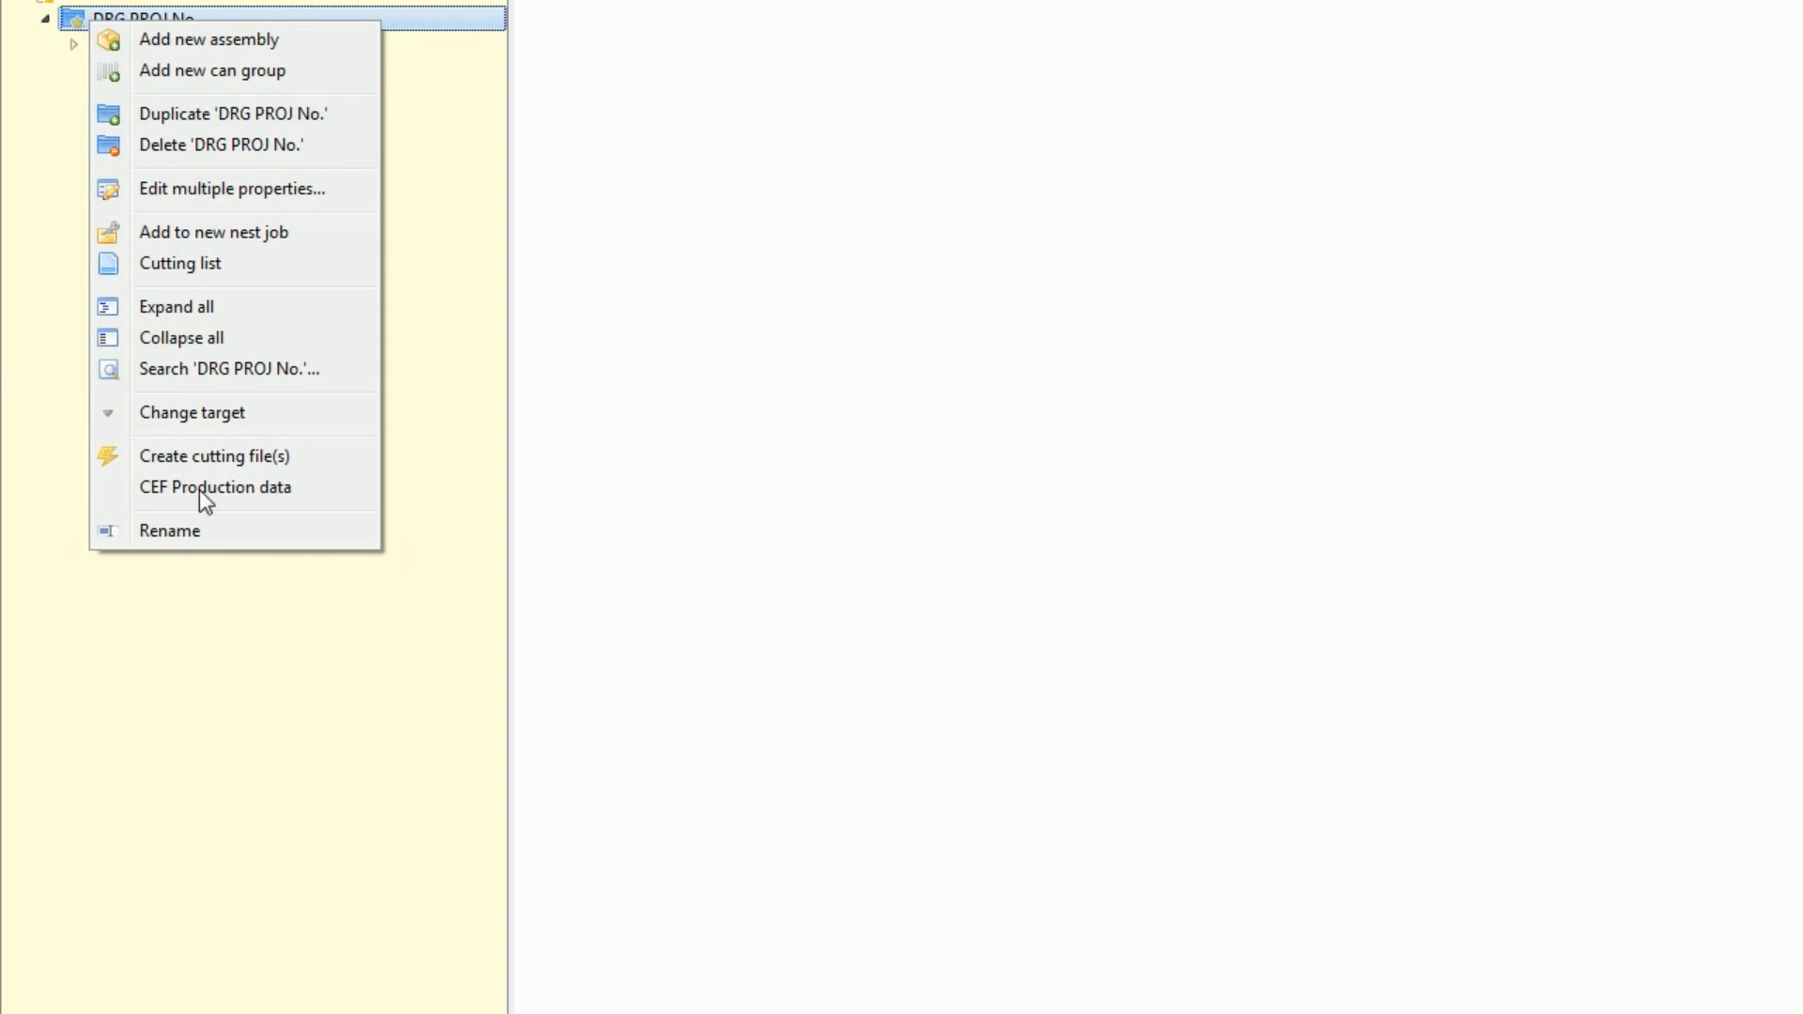
{"action": "left_click", "coordinate": [3, 354]}
{"action": "left_click", "coordinate": [98, 47]}
{"action": "left_click", "coordinate": [74, 45]}
{"action": "left_click", "coordinate": [154, 73]}
{"action": "right_click", "coordinate": [154, 76]}
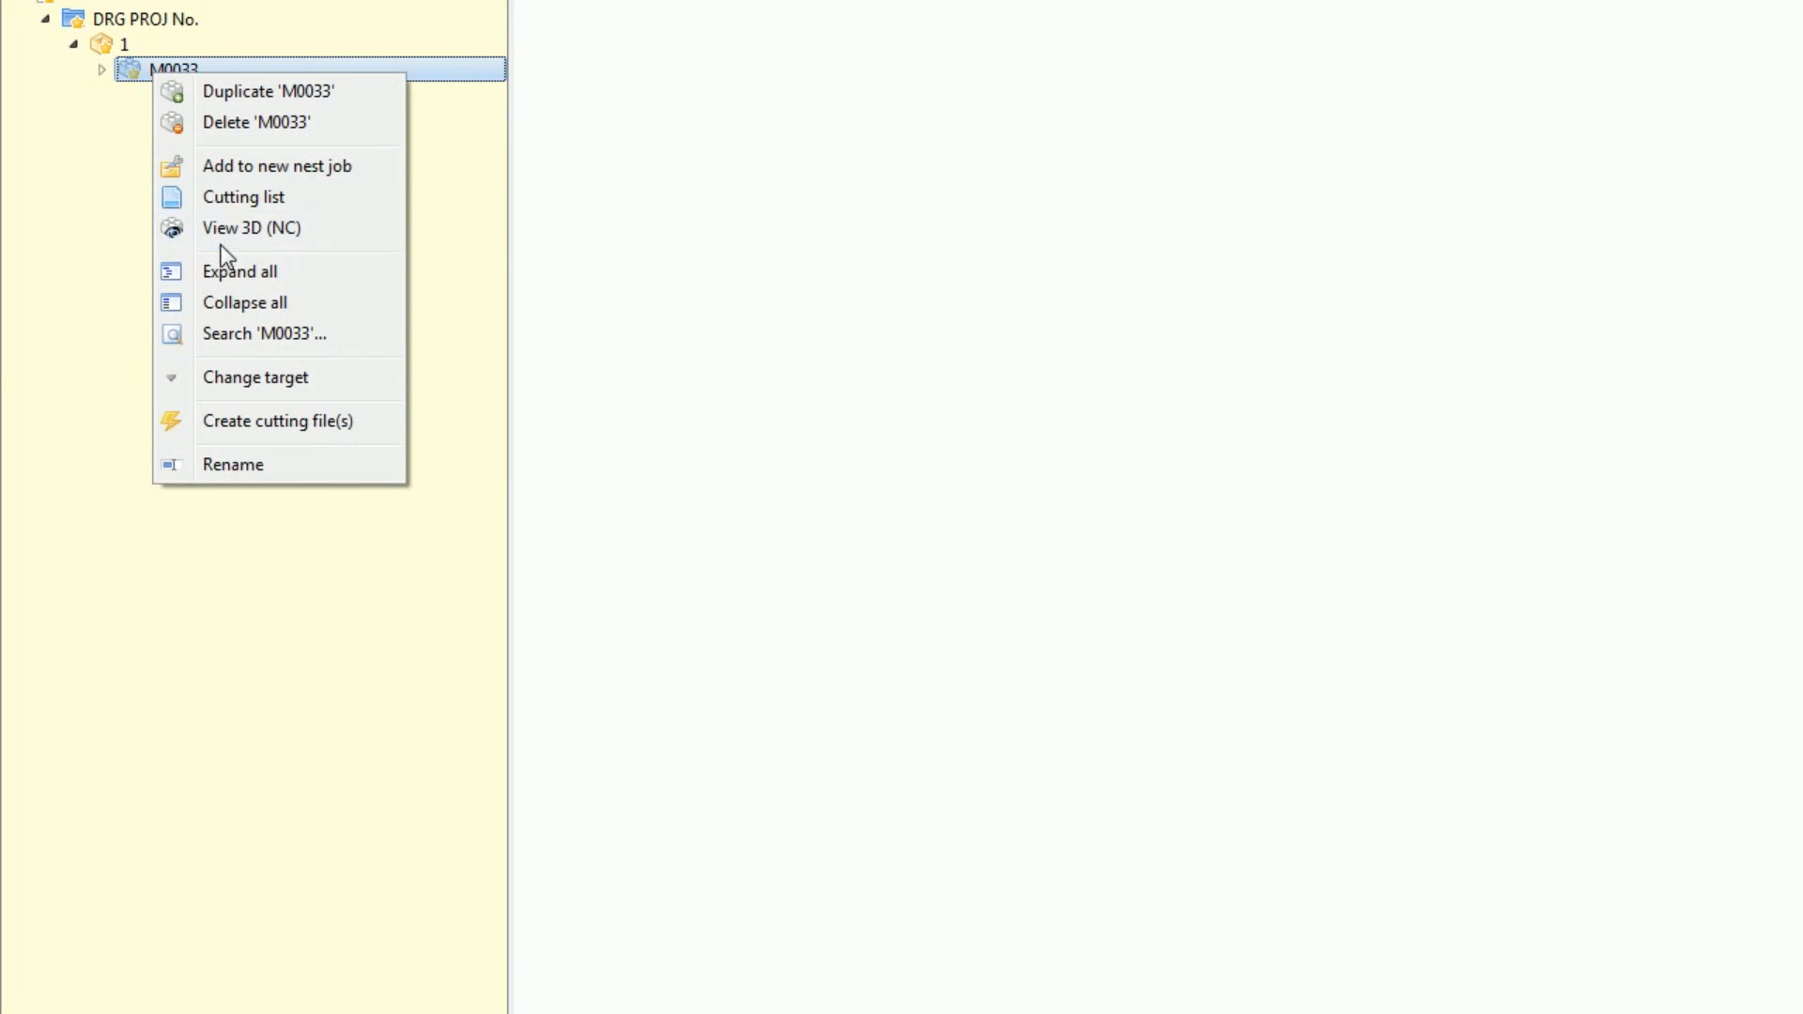
{"action": "left_click", "coordinate": [229, 229]}
Examine the notched and bevelled end of beam M0033 in the 3D view.
{"action": "middle_click_drag", "start_coordinate": [466, 342], "coordinate": [521, 285]}
{"action": "scroll", "coordinate": [469, 250], "scroll_direction": "up", "scroll_amount": 3}
{"action": "scroll", "coordinate": [537, 290], "scroll_direction": "up", "scroll_amount": 3}
{"action": "scroll", "coordinate": [522, 285], "scroll_direction": "up", "scroll_amount": 2}
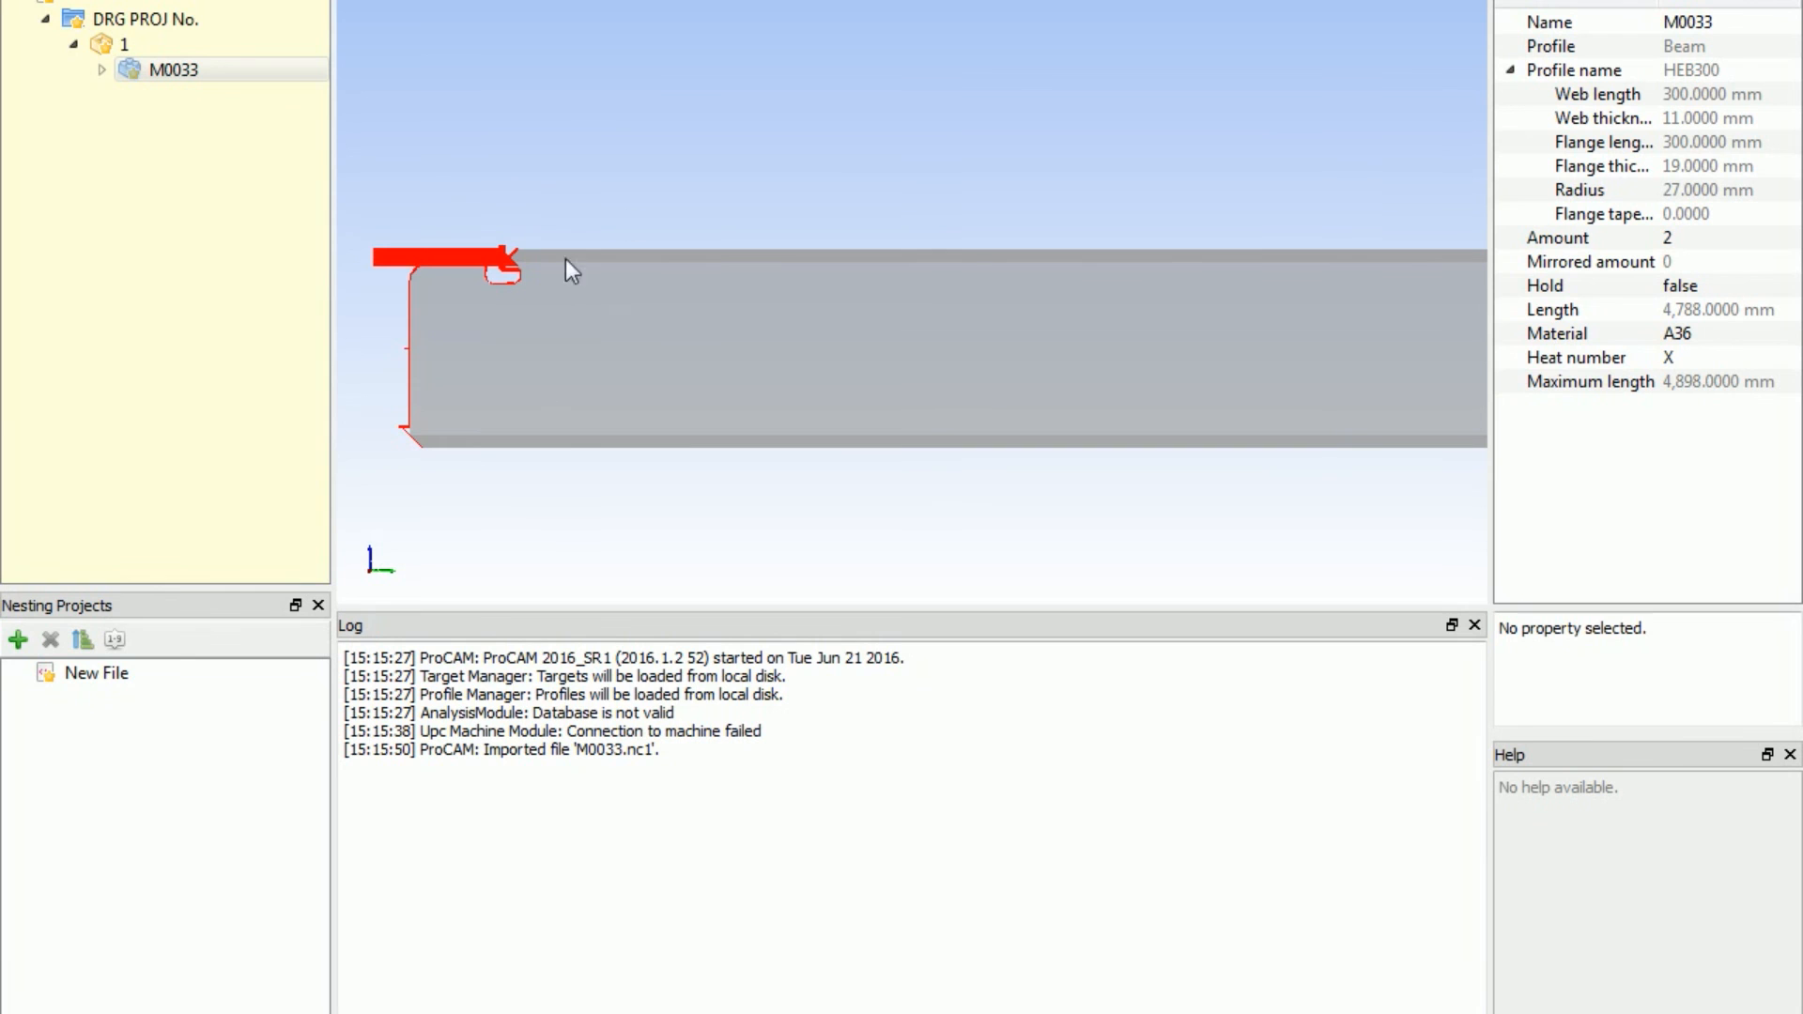
{"action": "middle_click_drag", "start_coordinate": [518, 301], "coordinate": [644, 312]}
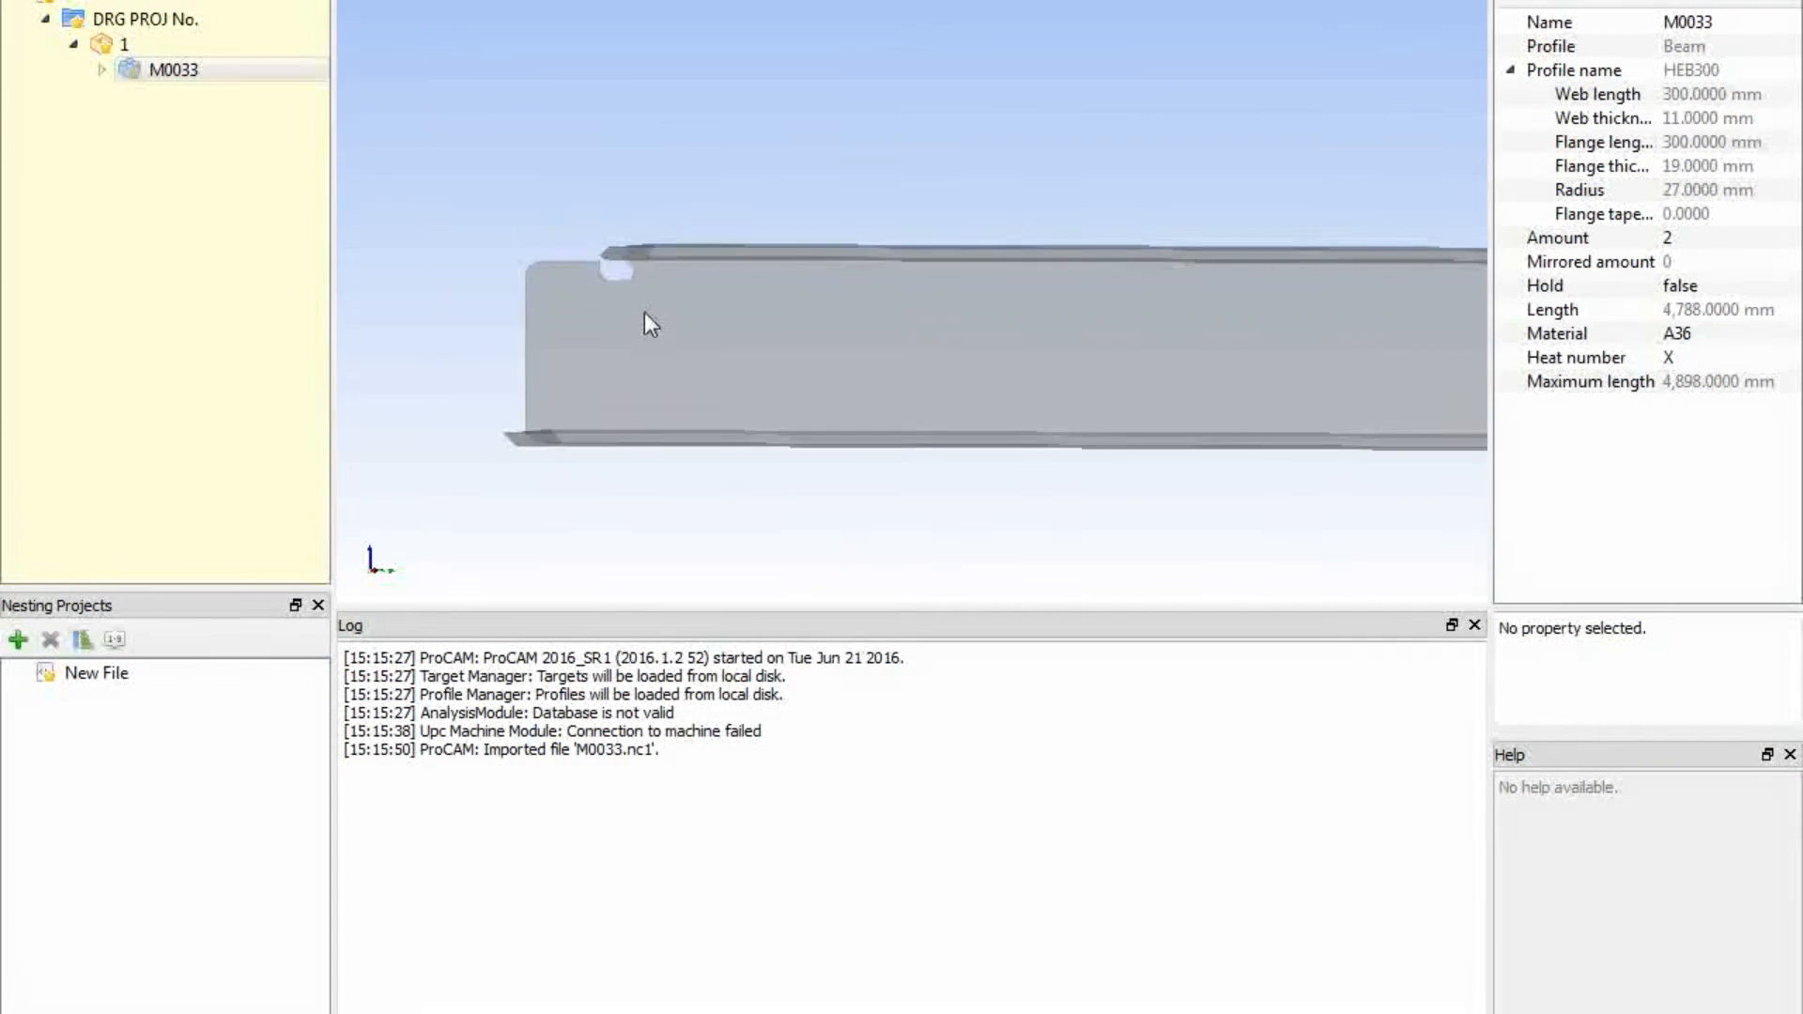
{"action": "scroll", "coordinate": [583, 342], "scroll_direction": "up", "scroll_amount": 2}
{"action": "scroll", "coordinate": [545, 317], "scroll_direction": "down", "scroll_amount": 2}
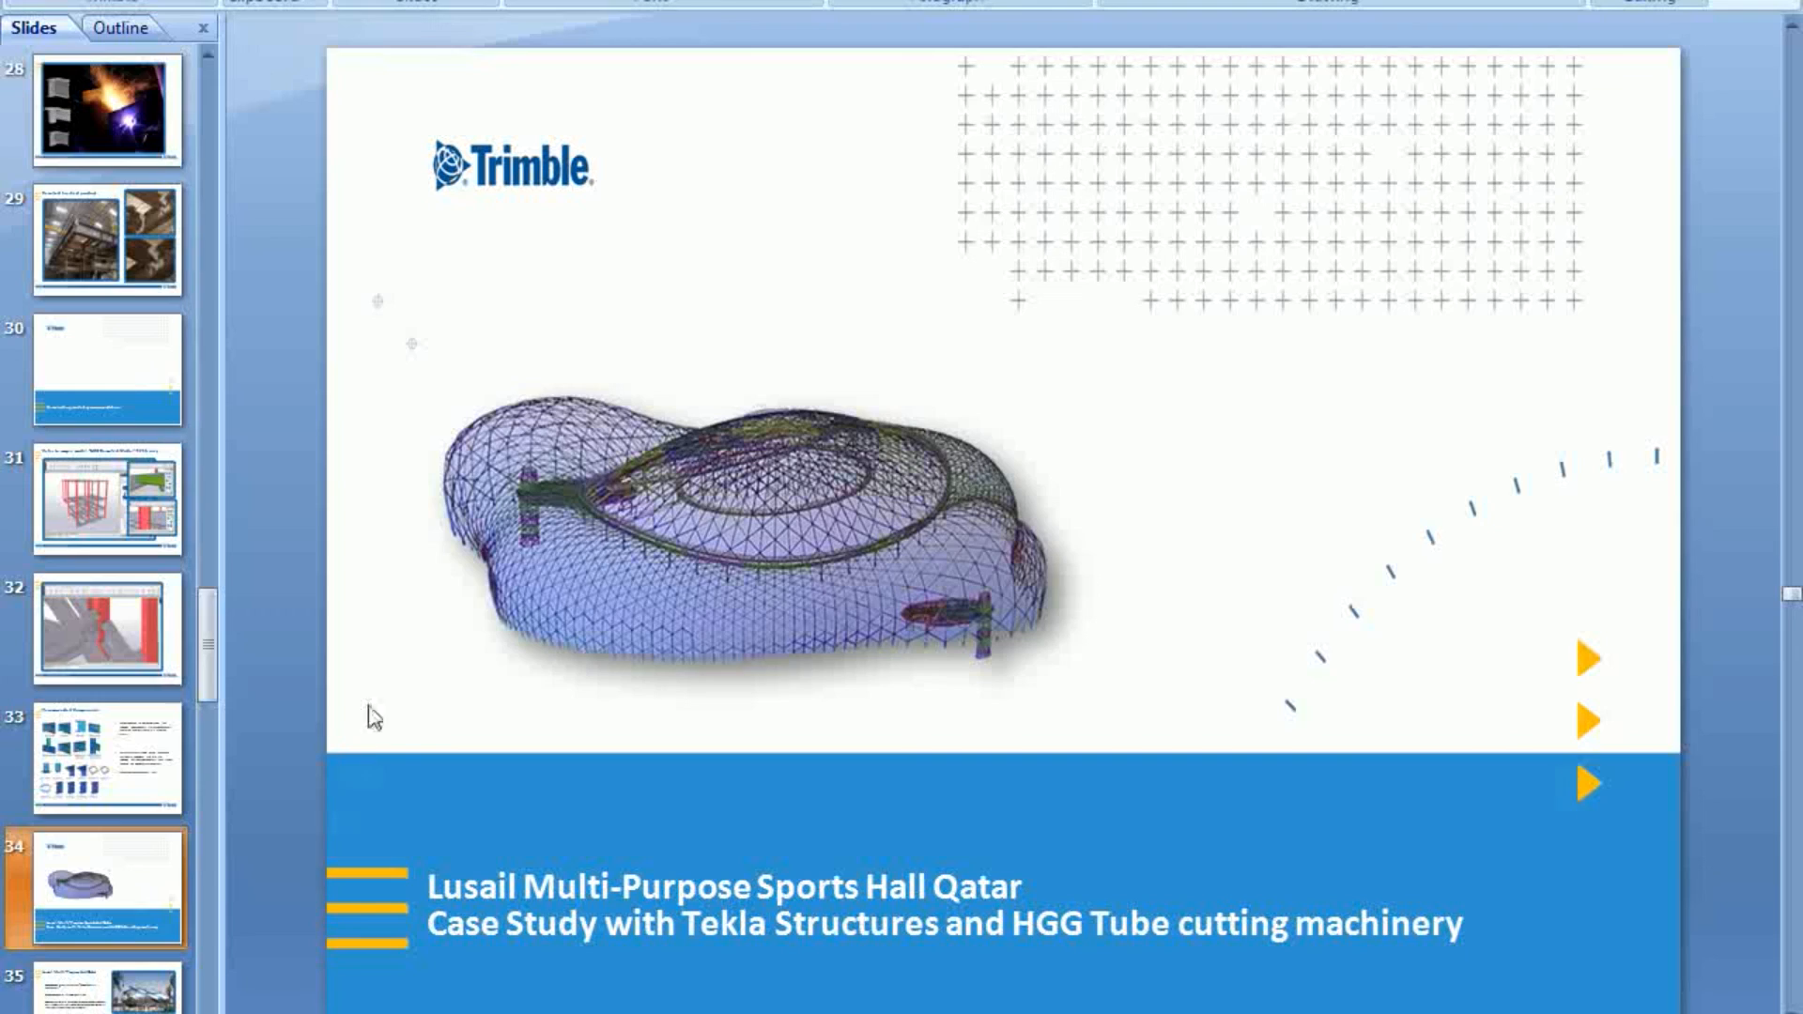
Switch to the PowerPoint presentation and show the beam-cutting slides from slide 26 through slide 29.
{"action": "scroll", "coordinate": [112, 254], "scroll_direction": "down", "scroll_amount": 3}
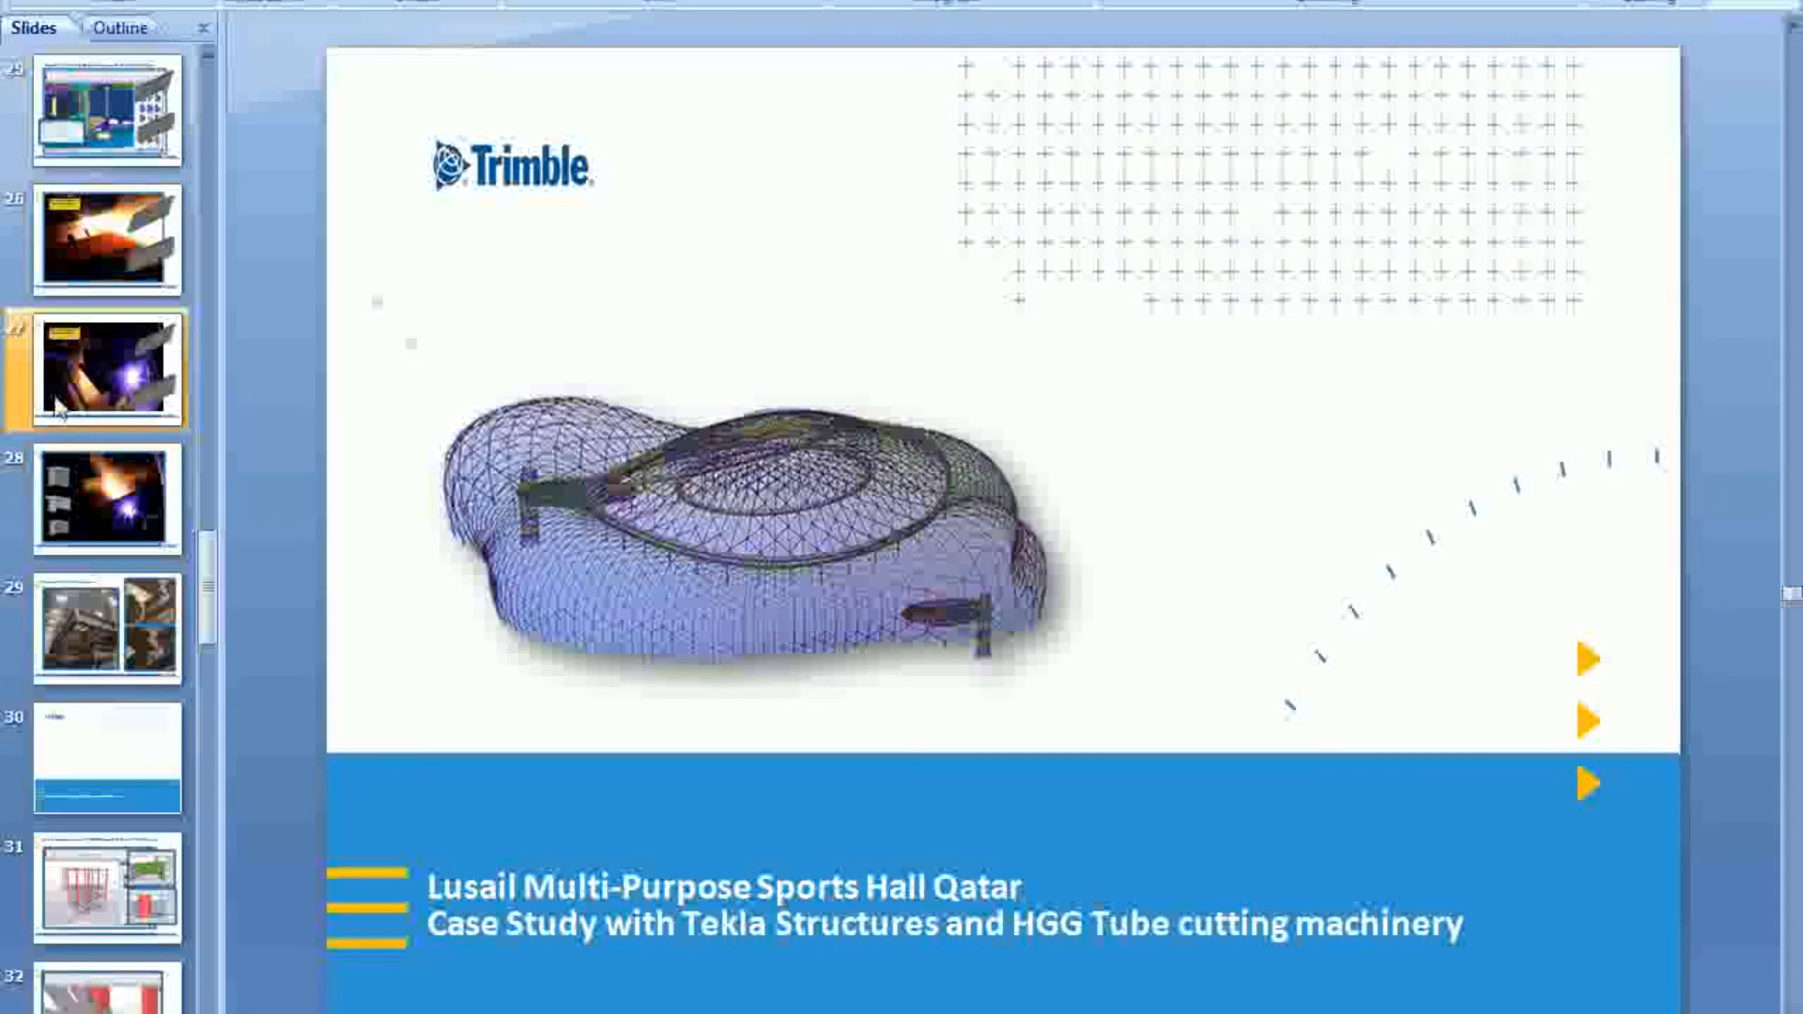
{"action": "left_click", "coordinate": [112, 255]}
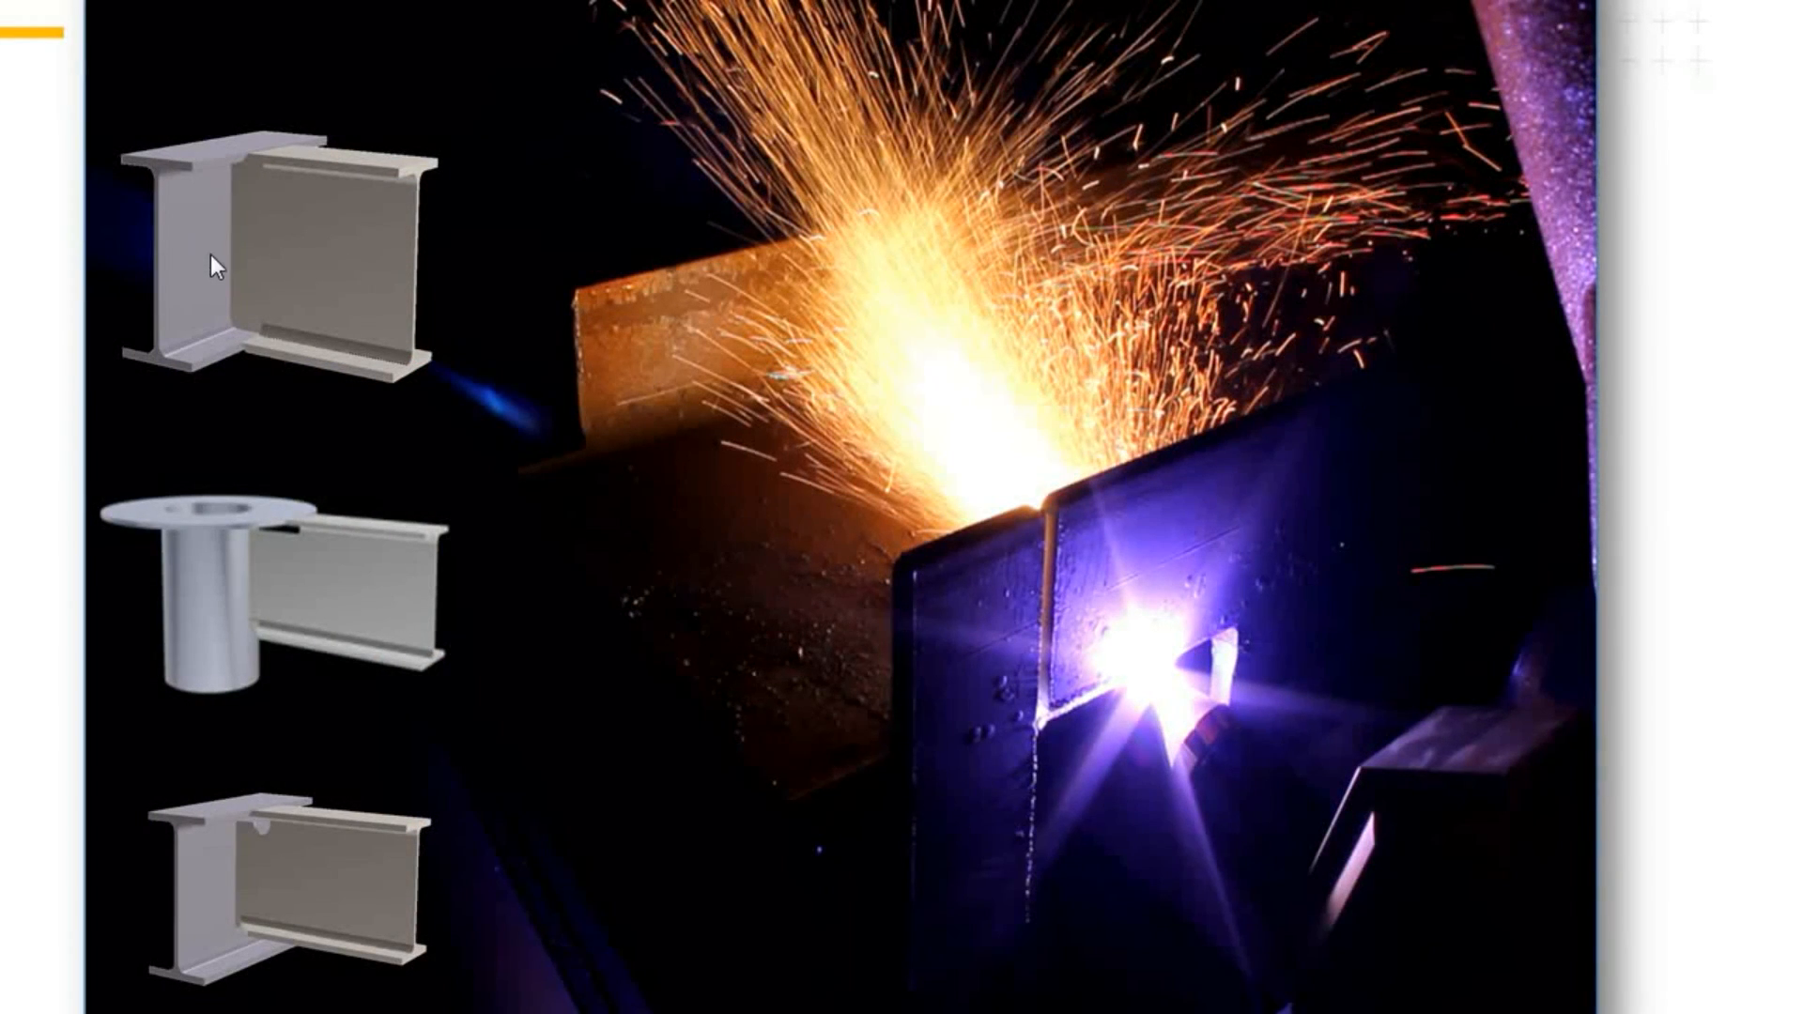
{"action": "left_click", "coordinate": [836, 323]}
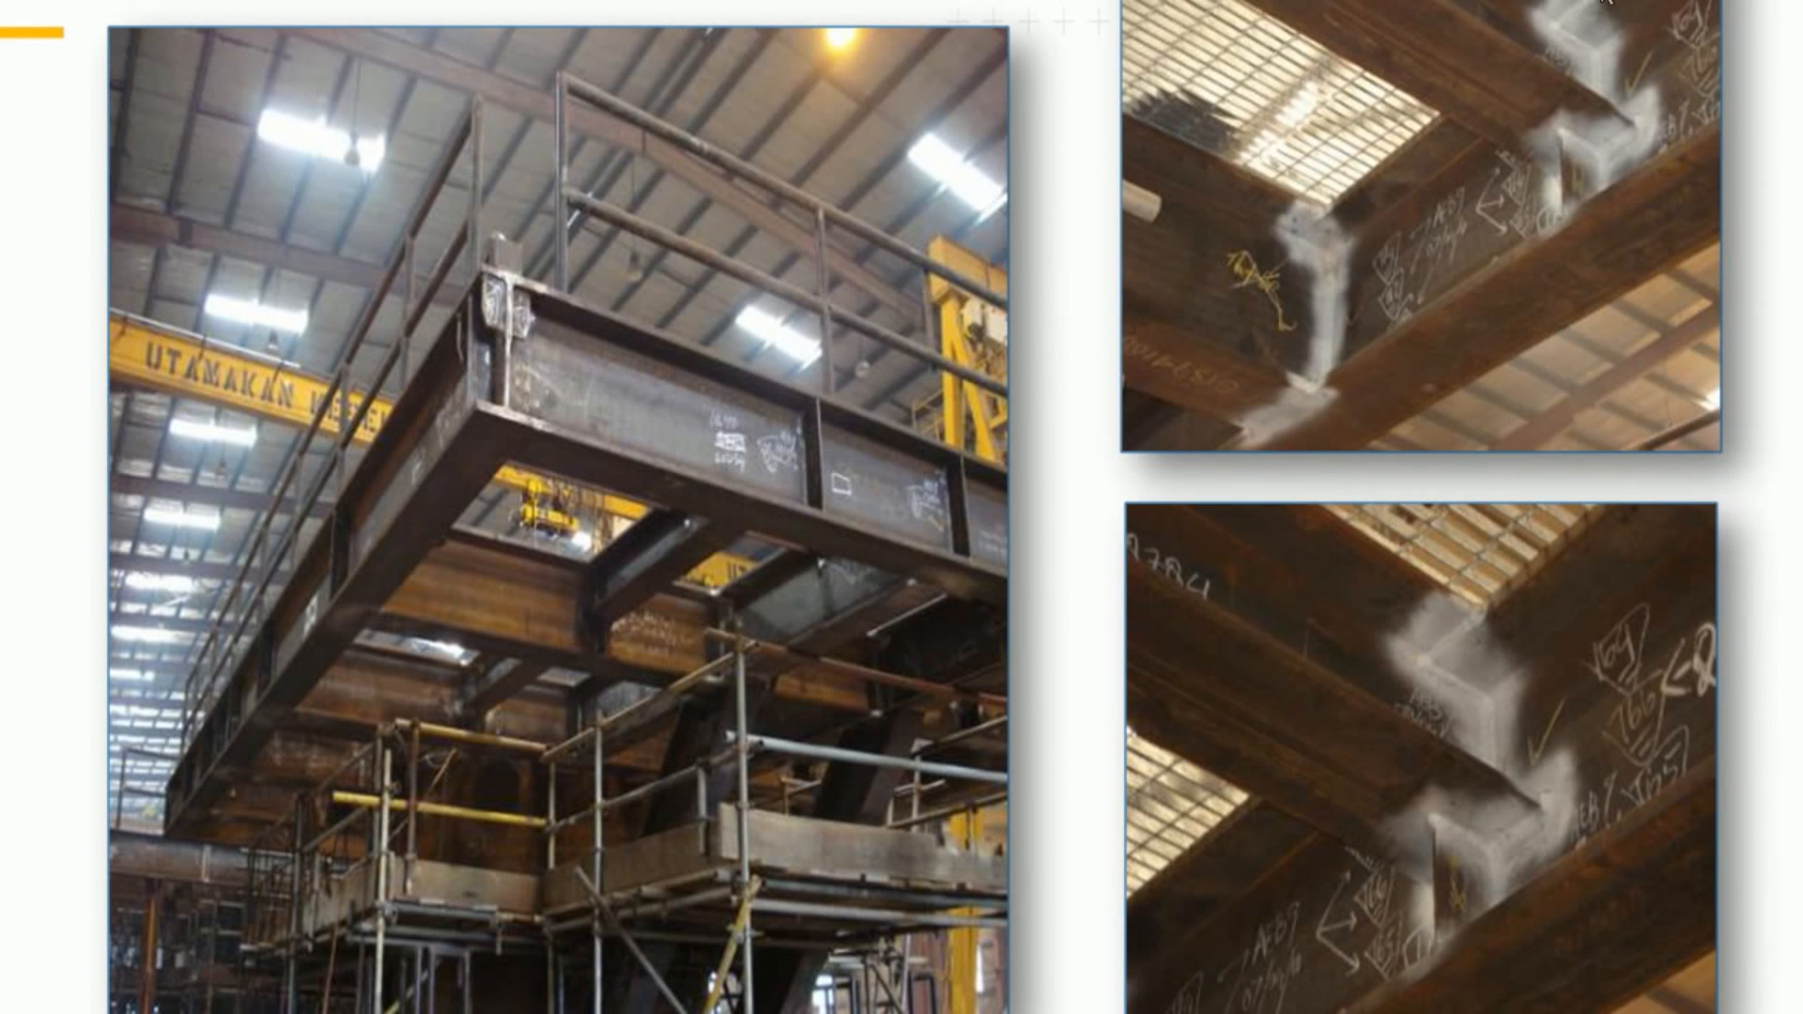